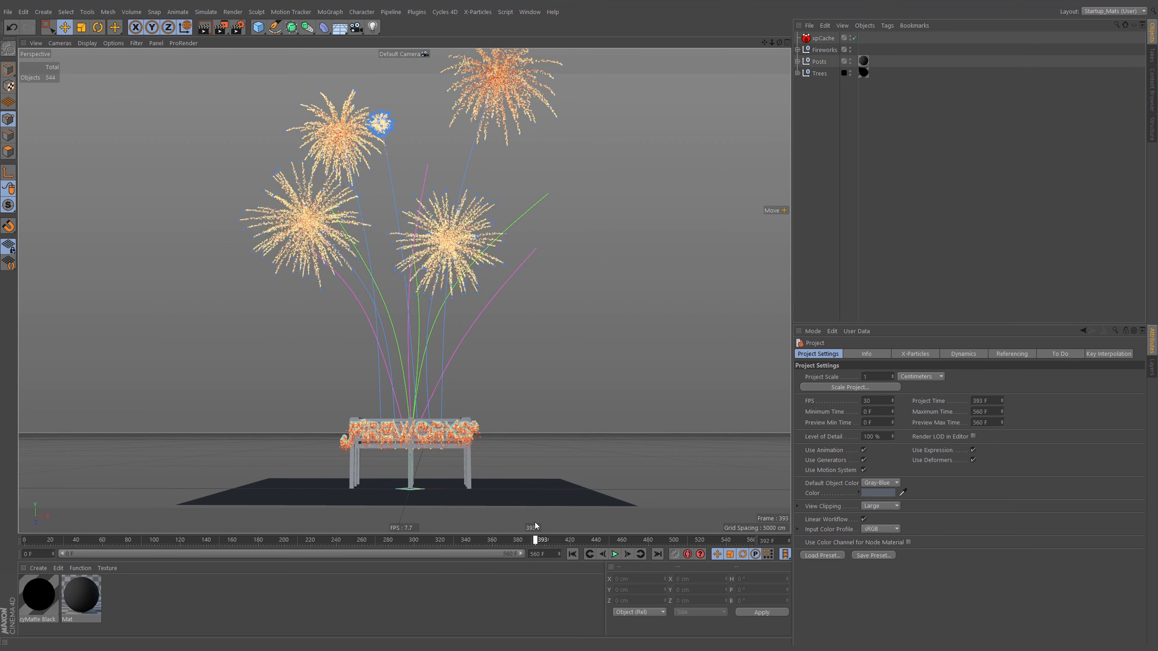
- Examine the Fireworks group's hierarchy at frame 392, including the individual Willow objects
{"action": "left_click", "coordinate": [534, 539]}
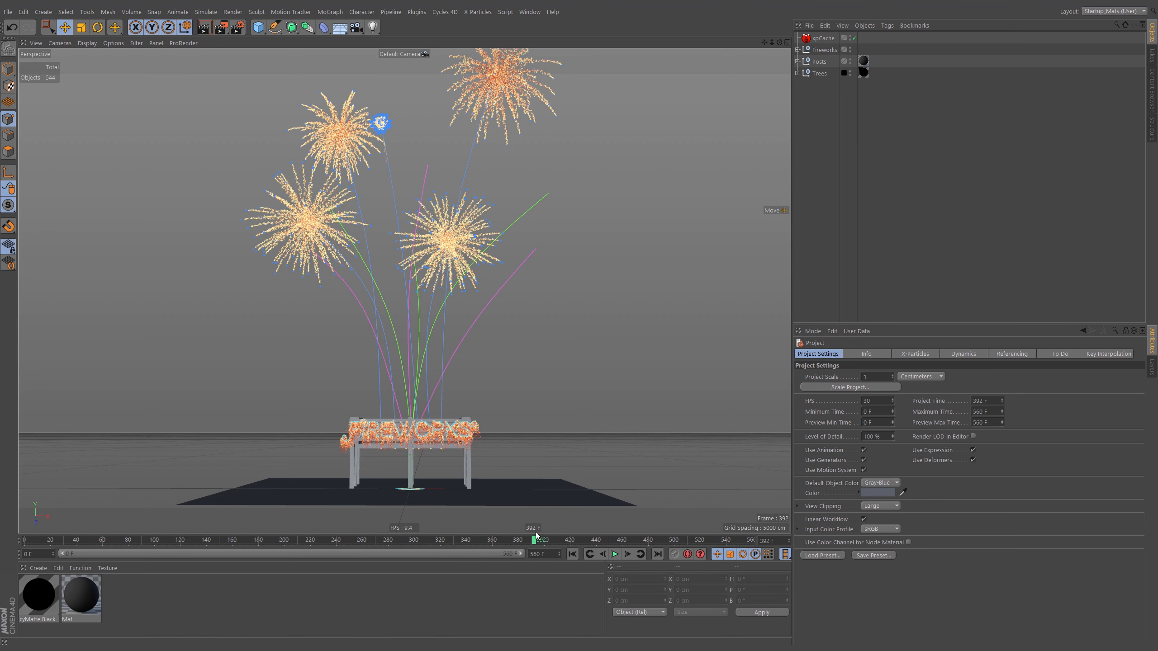
{"action": "left_click", "coordinate": [797, 50]}
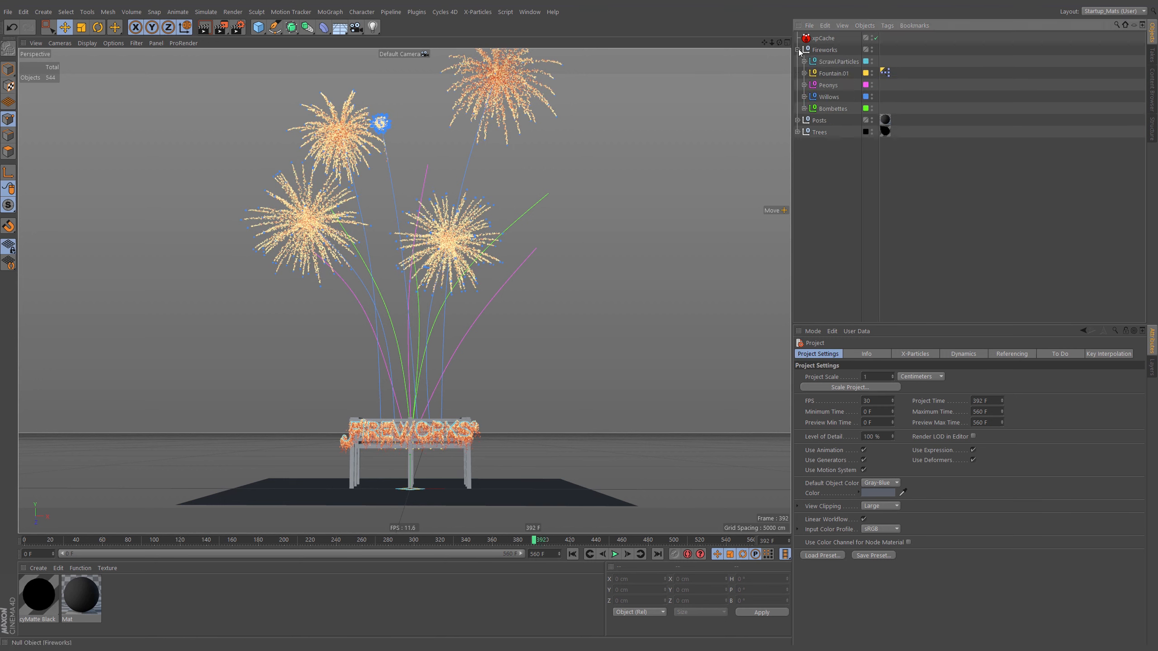
{"action": "left_click", "coordinate": [804, 97]}
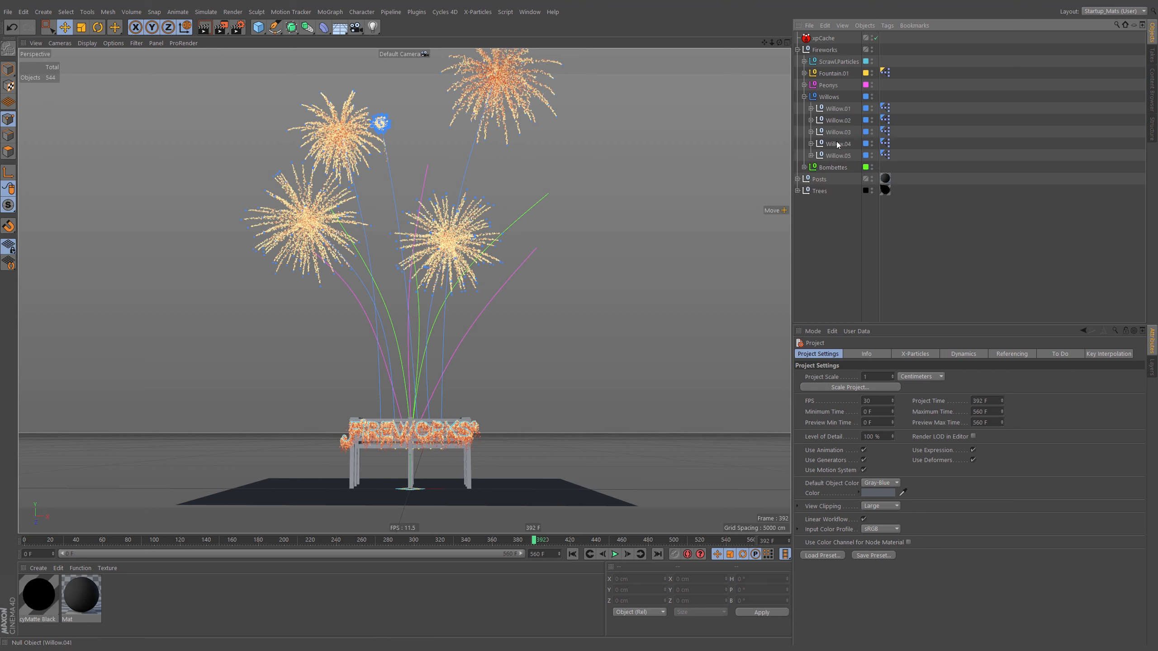
{"action": "left_click", "coordinate": [805, 97]}
{"action": "left_click", "coordinate": [798, 50]}
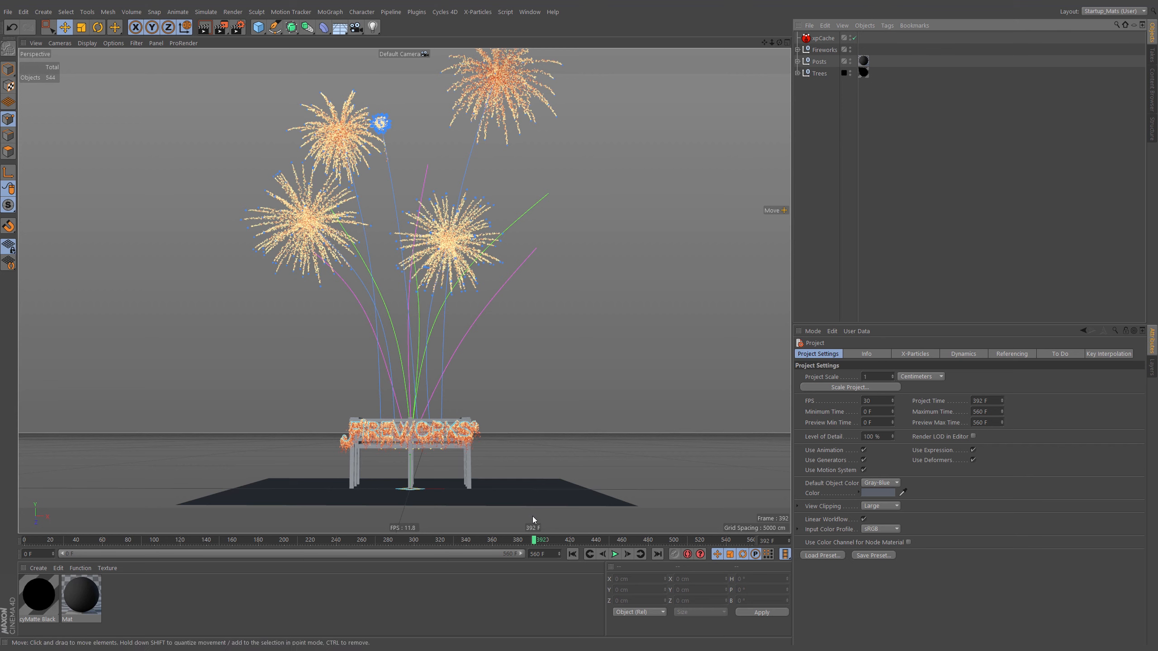
- Play the rendered fireworks preview from the start in the Picture Viewer, and close the viewer
{"action": "key", "text": "shift+F6"}
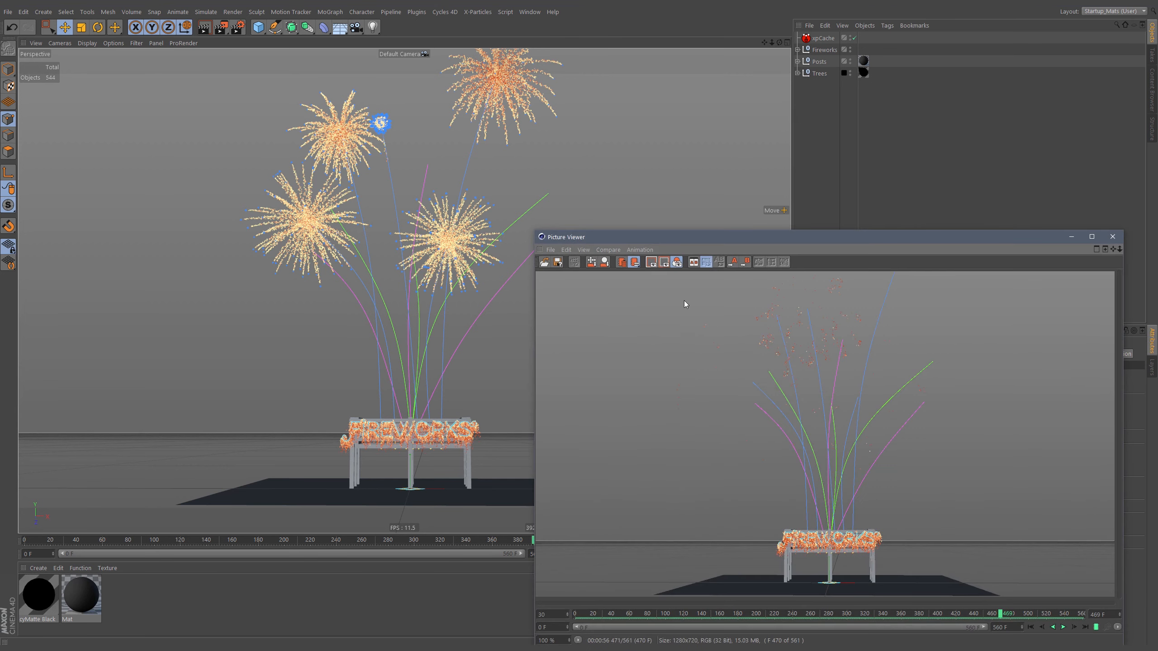
{"action": "left_click_drag", "start_coordinate": [684, 302], "coordinate": [235, 72]}
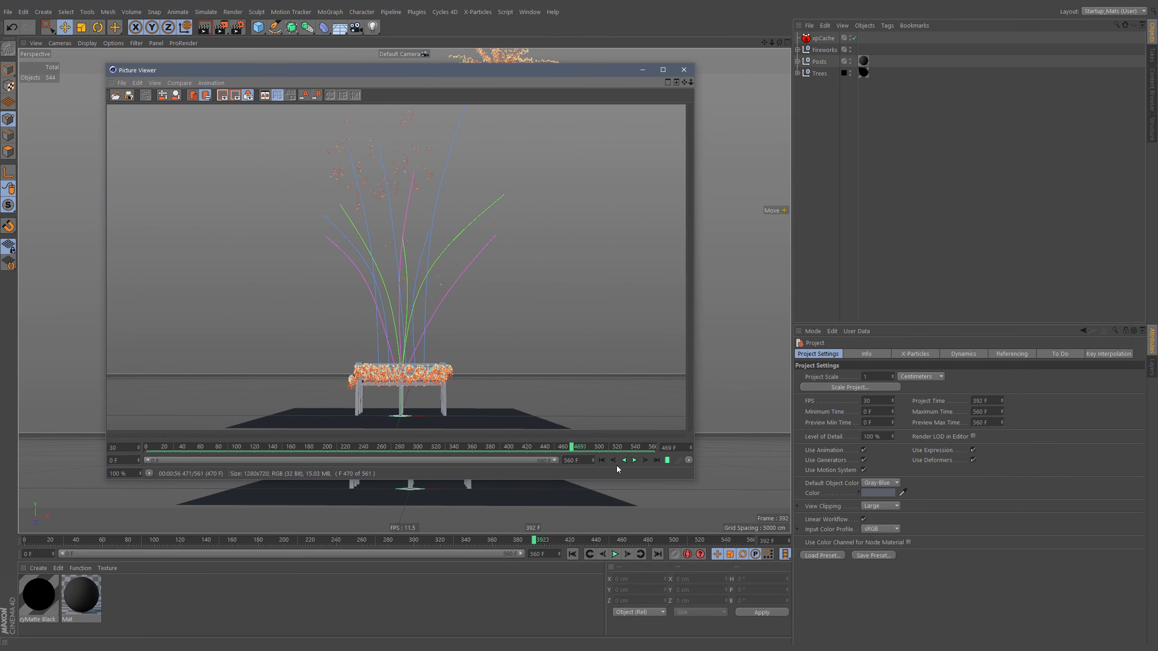
{"action": "left_click", "coordinate": [602, 461]}
{"action": "left_click", "coordinate": [634, 460]}
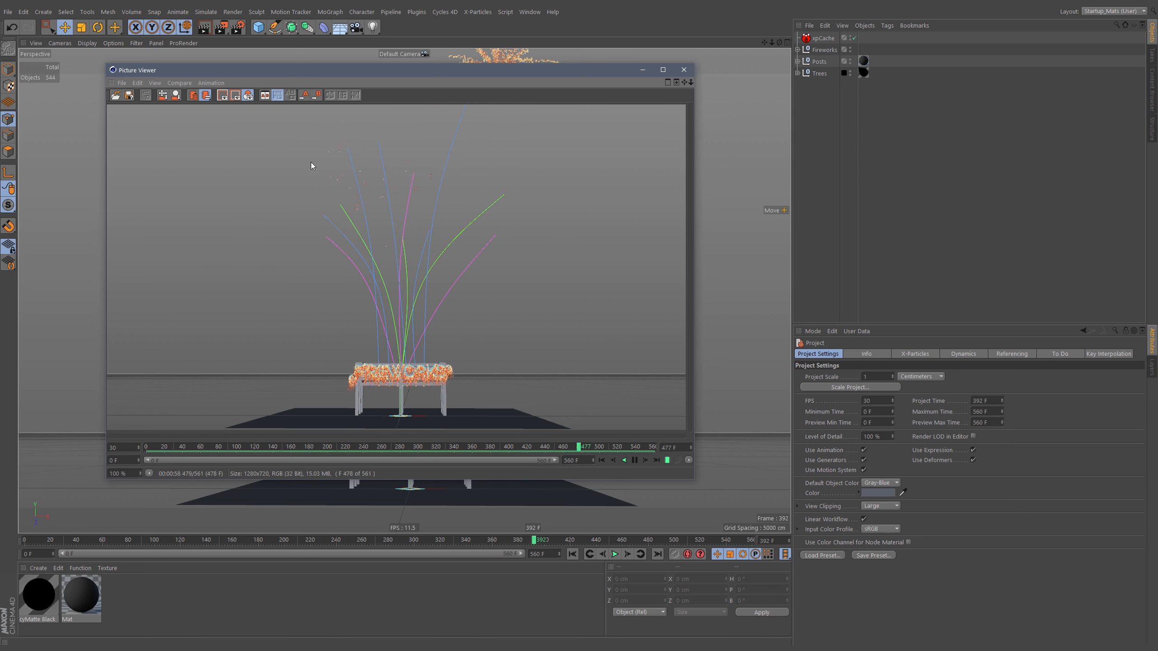
{"action": "left_click", "coordinate": [634, 460]}
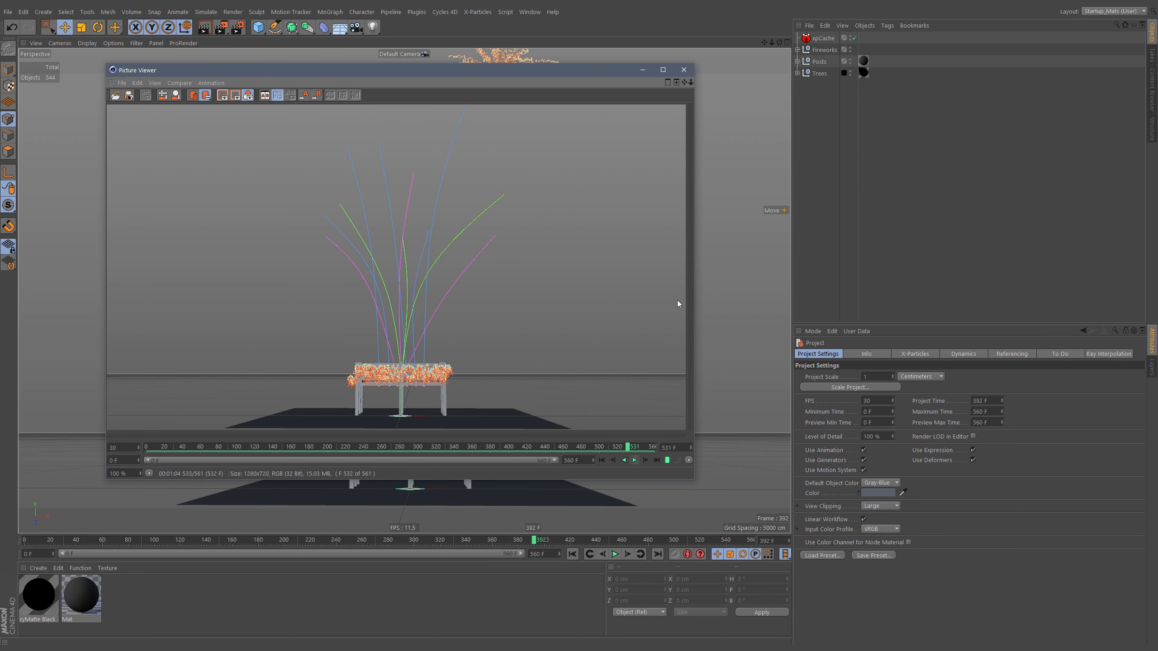
{"action": "left_click", "coordinate": [684, 69]}
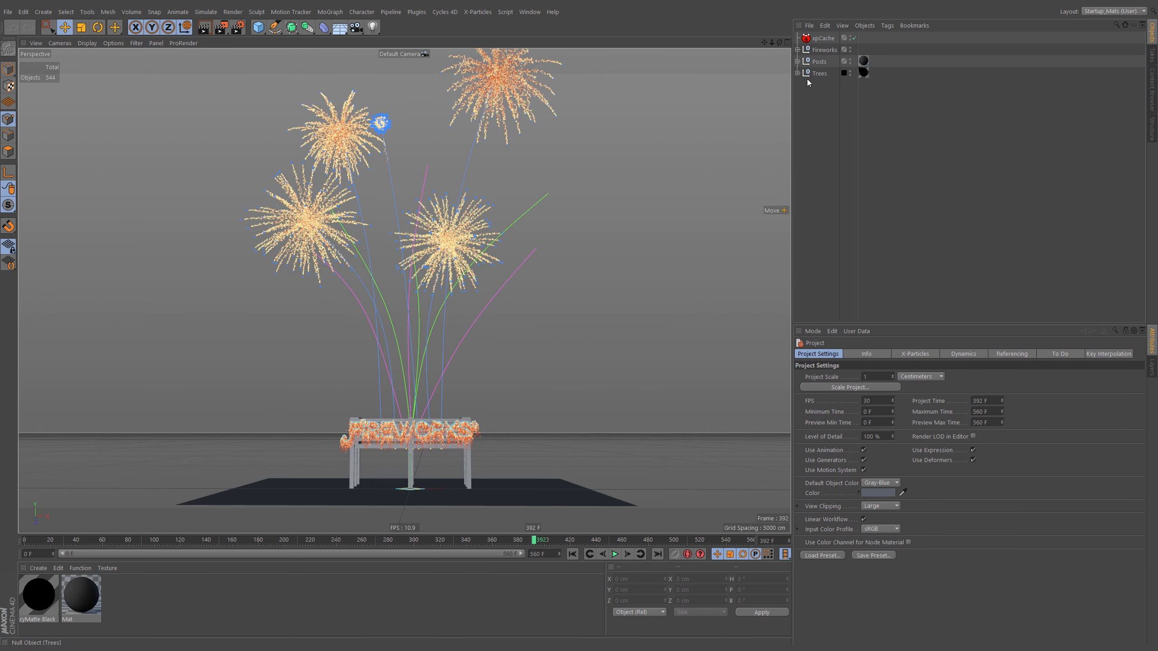
- Temporarily show the Trees layer to inspect the trees in front of the fireworks sign, and hide the layer again
{"action": "left_click", "coordinate": [1153, 368]}
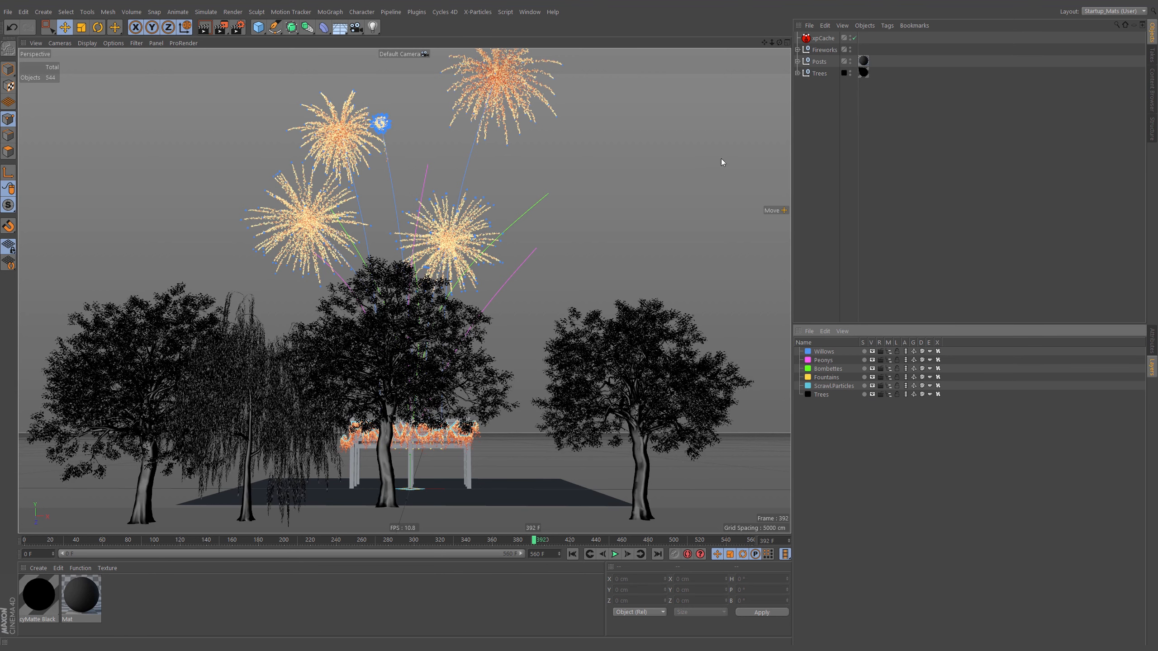
{"action": "left_click", "coordinate": [798, 73]}
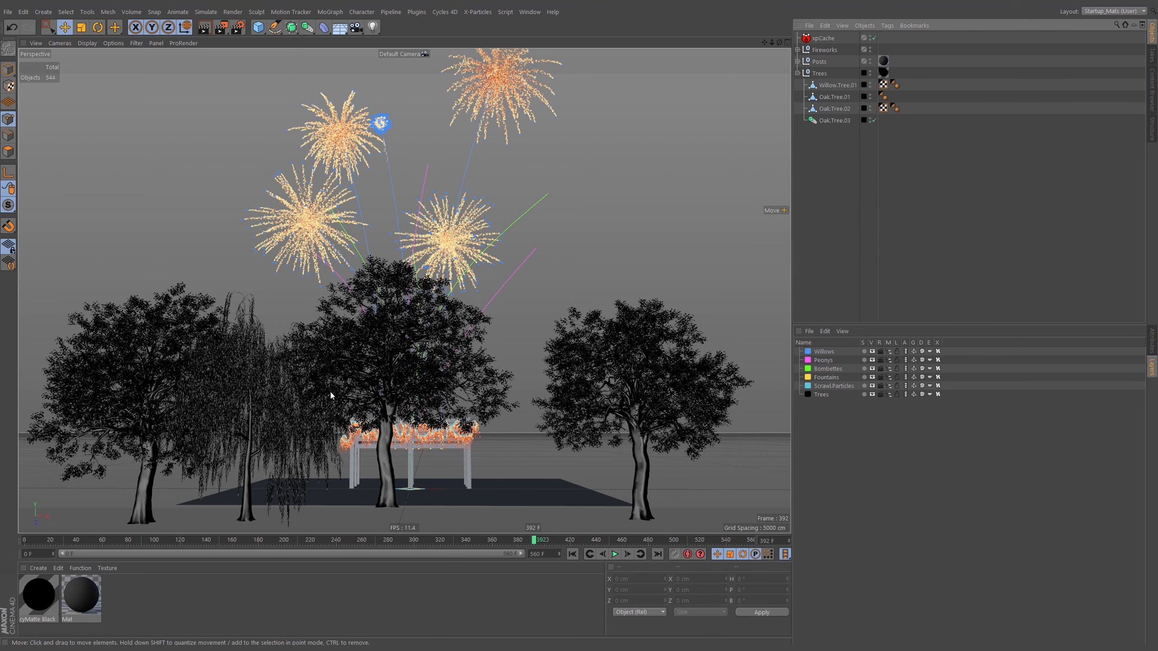
{"action": "left_click_drag", "start_coordinate": [393, 434], "coordinate": [441, 405], "text": "alt"}
{"action": "middle_click_drag", "start_coordinate": [439, 402], "coordinate": [452, 402], "text": "alt"}
{"action": "left_click_drag", "start_coordinate": [442, 451], "coordinate": [444, 472], "text": "alt"}
{"action": "right_click_drag", "start_coordinate": [444, 472], "coordinate": [484, 304], "text": "alt"}
{"action": "left_click_drag", "start_coordinate": [484, 305], "coordinate": [478, 361], "text": "alt"}
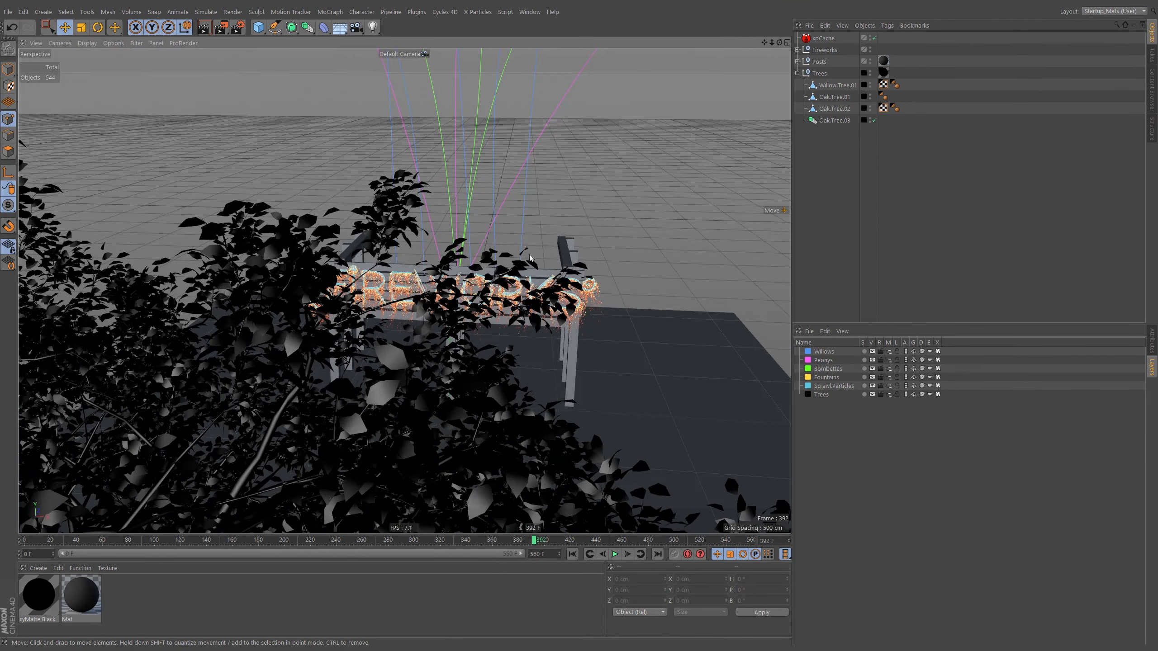
{"action": "left_click", "coordinate": [798, 72]}
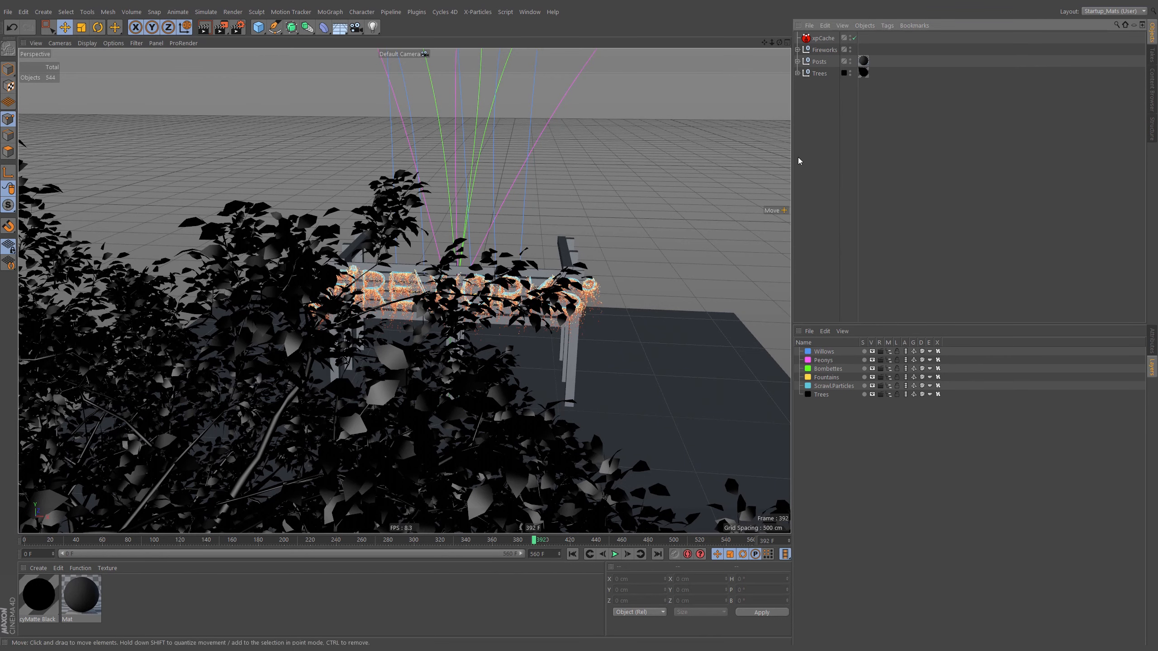
{"action": "left_click", "coordinate": [871, 395]}
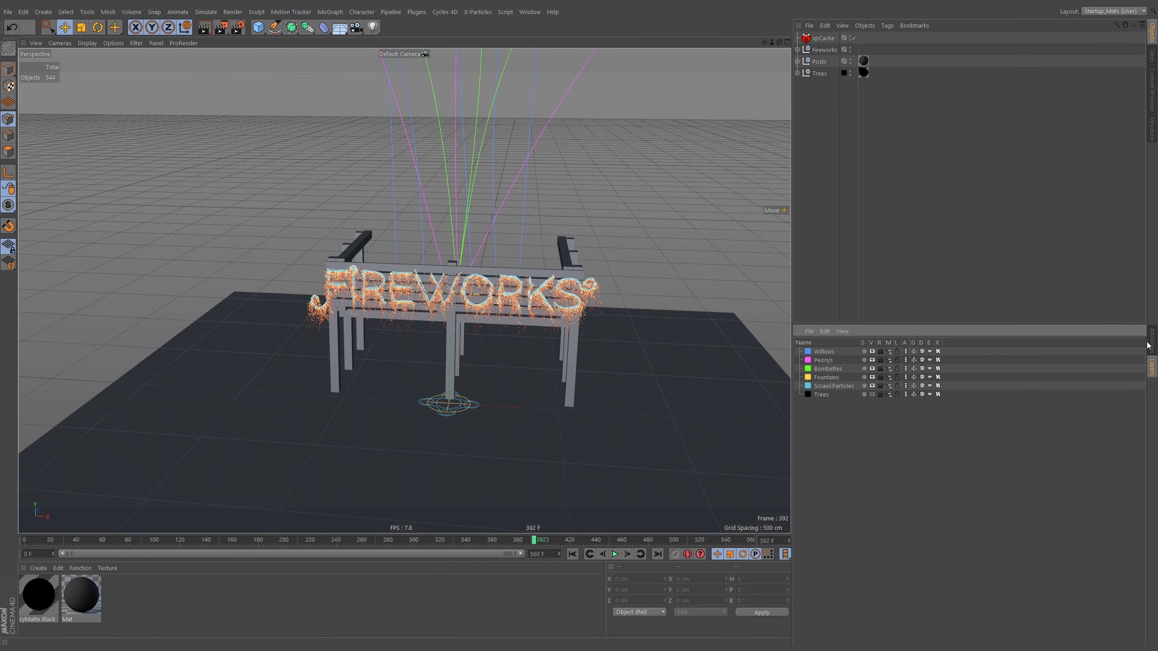
{"action": "key", "text": "shift+F5"}
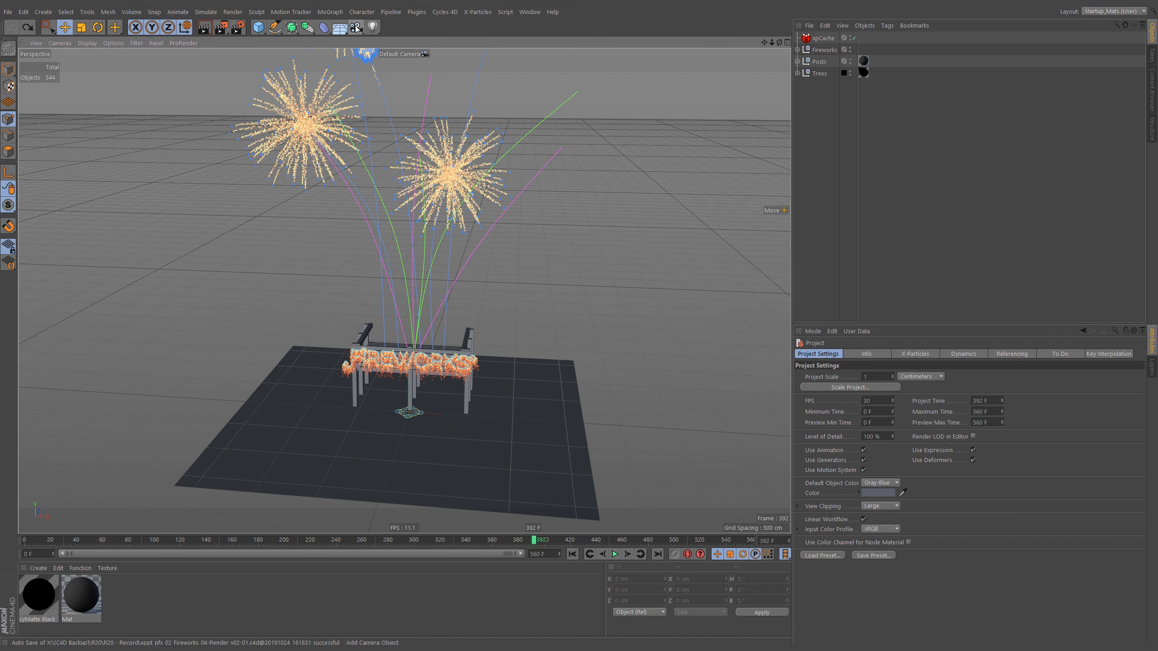
- Add a Motion Camera setup to the scene and return to frame 0 to inspect the rig up close
{"action": "left_click", "coordinate": [356, 28]}
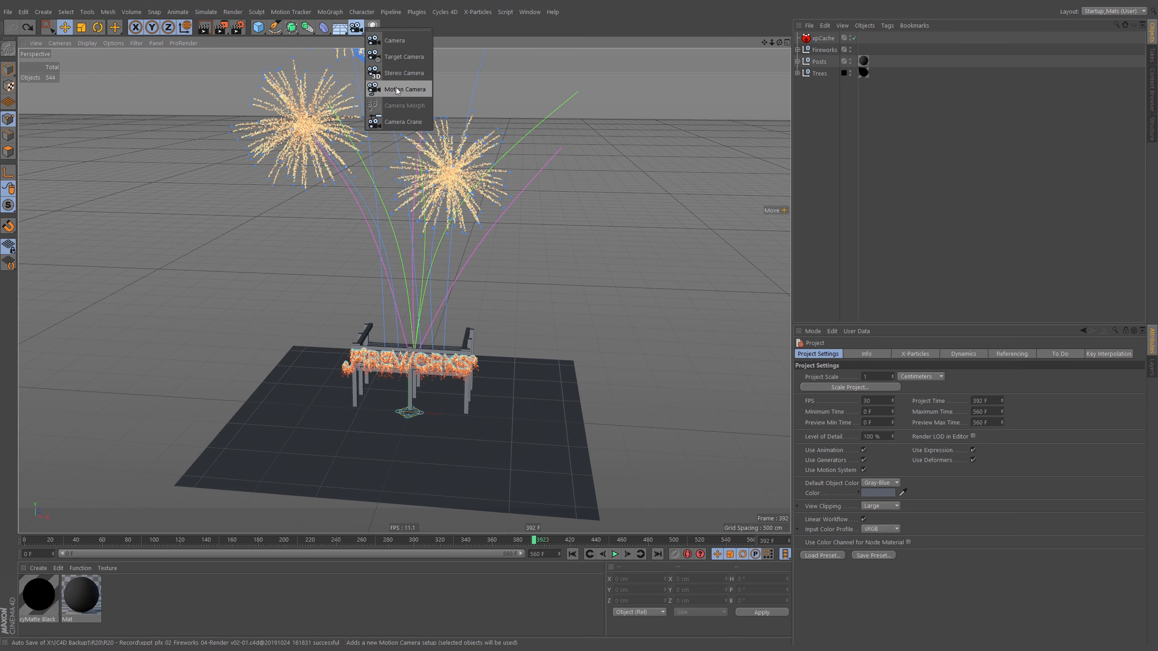
{"action": "left_click", "coordinate": [413, 91]}
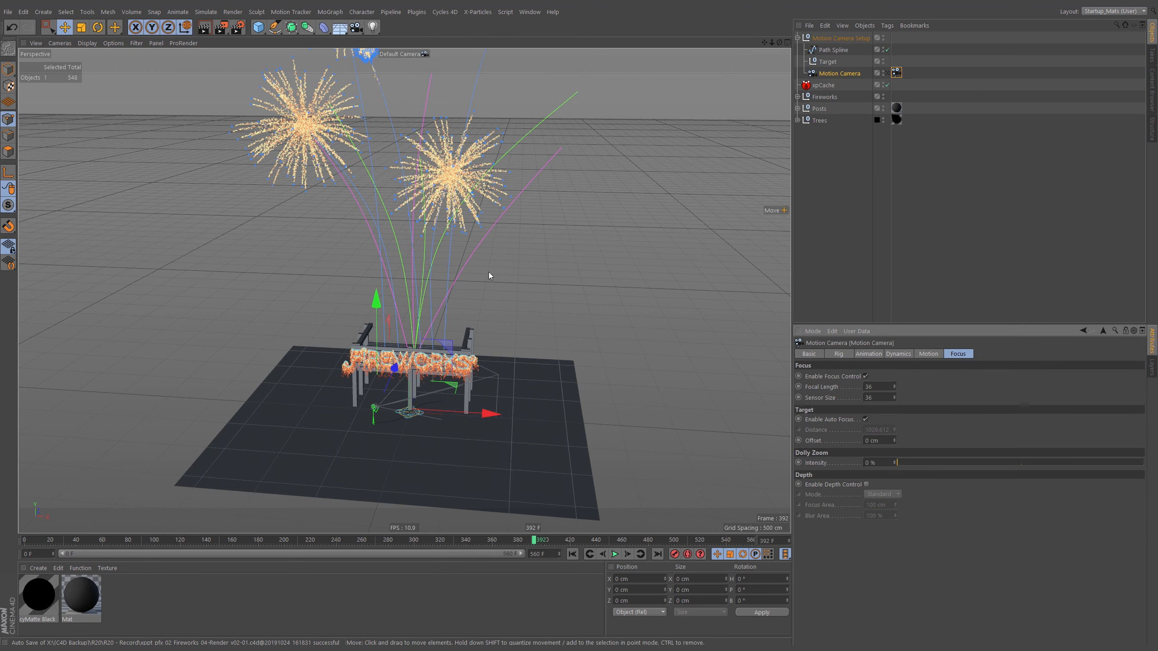
{"action": "left_click", "coordinate": [573, 554]}
{"action": "scroll", "coordinate": [456, 401], "scroll_direction": "up", "scroll_amount": 2}
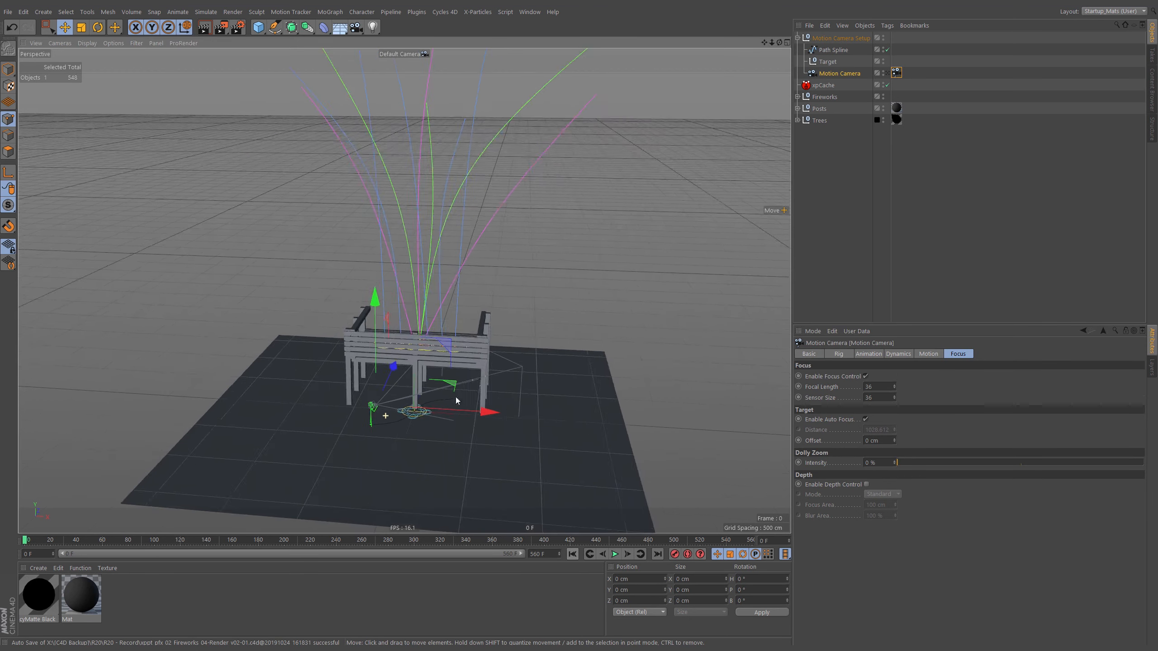
{"action": "right_click_drag", "start_coordinate": [456, 401], "coordinate": [668, 339], "text": "alt"}
{"action": "left_click_drag", "start_coordinate": [492, 433], "coordinate": [527, 417], "text": "alt"}
{"action": "middle_click_drag", "start_coordinate": [542, 376], "coordinate": [518, 378], "text": "alt"}
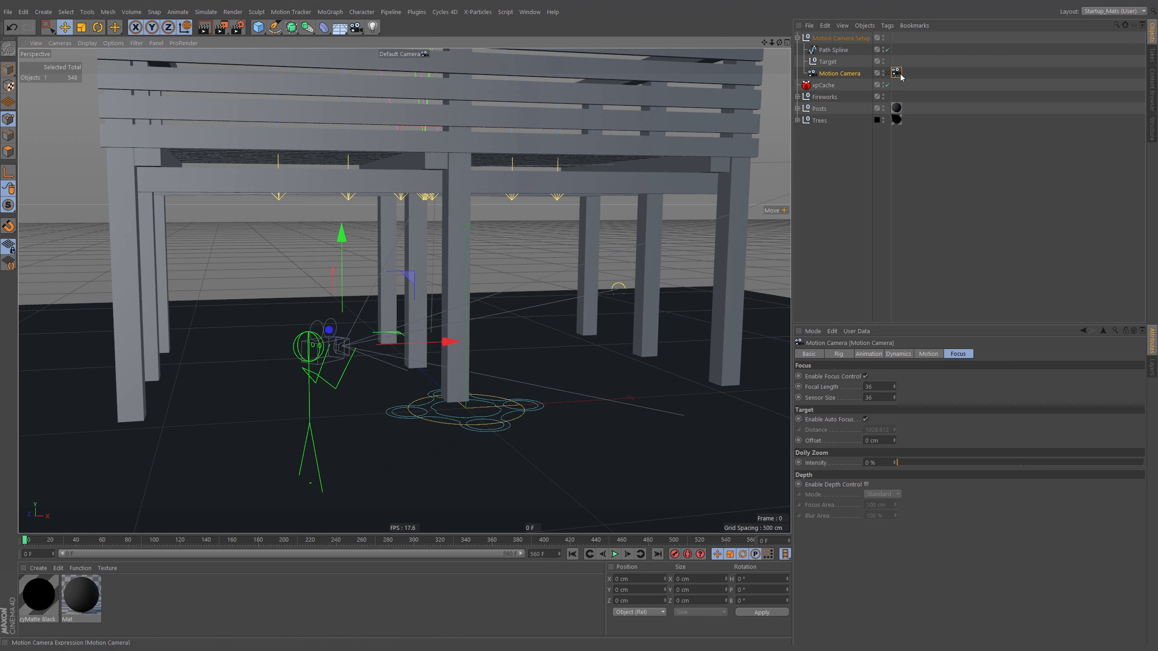
- Check the Motion Camera's rig settings and make it the active viewport camera
{"action": "left_click", "coordinate": [837, 355]}
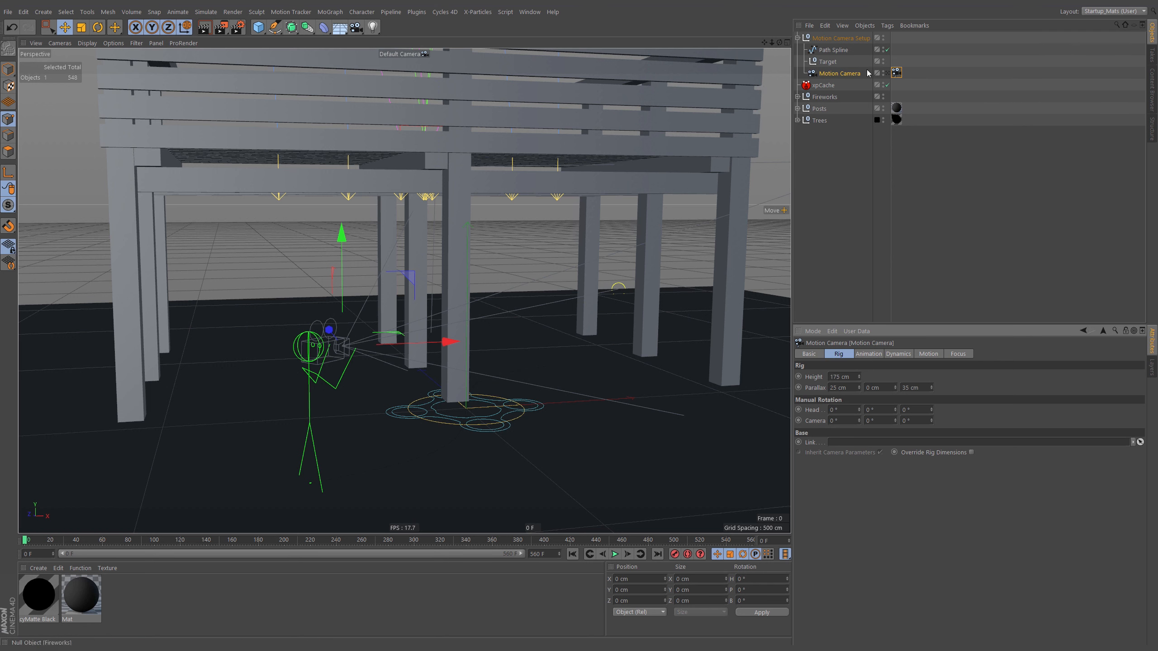
{"action": "double_click", "coordinate": [812, 75]}
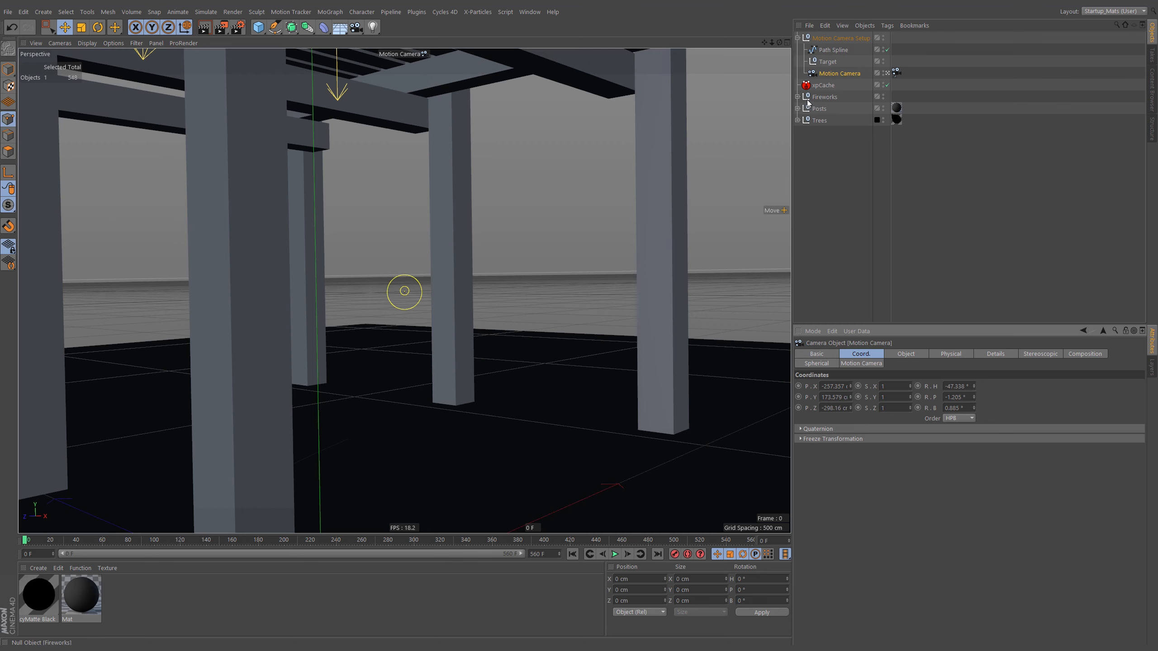
{"action": "left_click", "coordinate": [888, 72]}
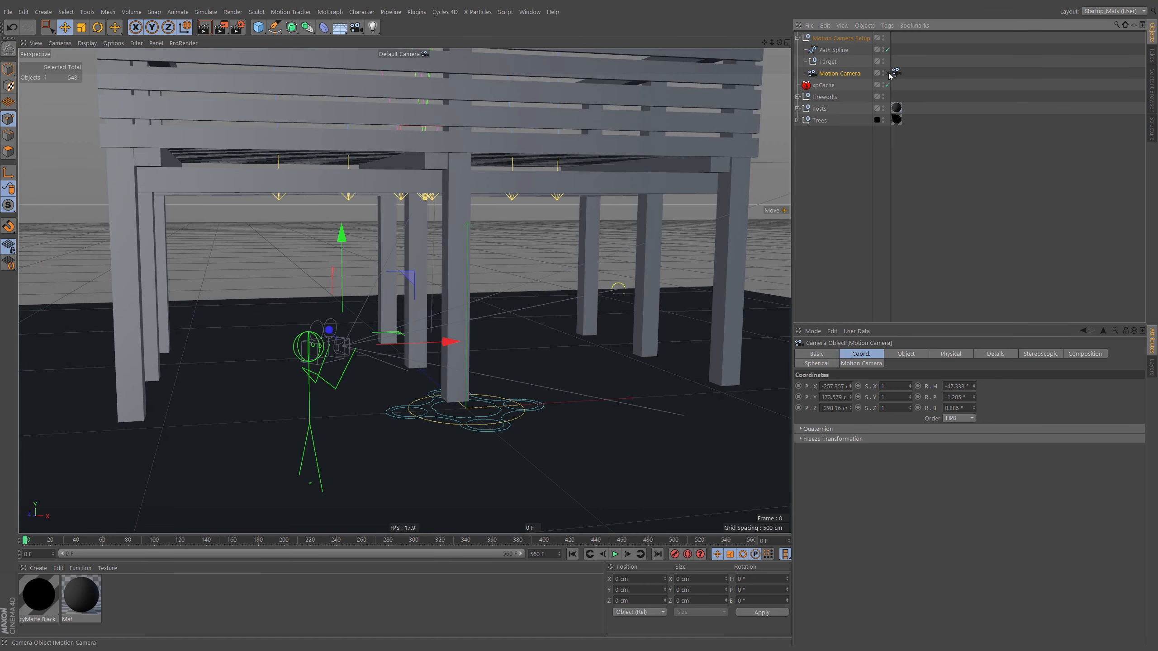
{"action": "left_click", "coordinate": [888, 72]}
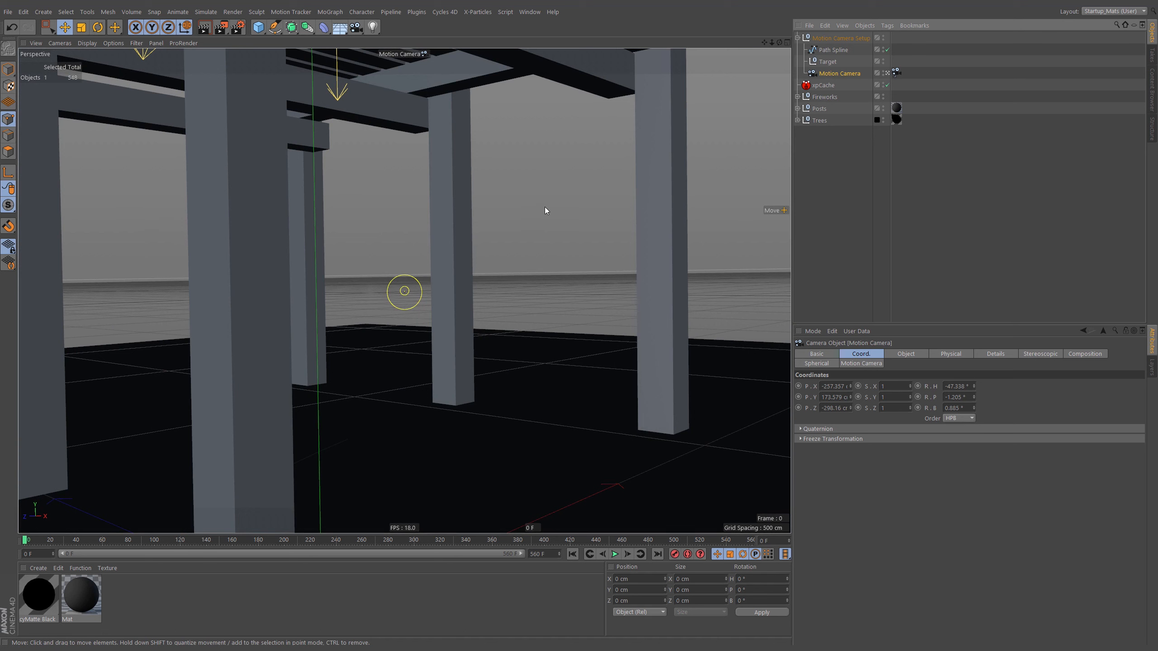
- In the four-view layout, move the Path Spline away from the sign along Z to about -1723 cm
{"action": "middle_click", "coordinate": [557, 181]}
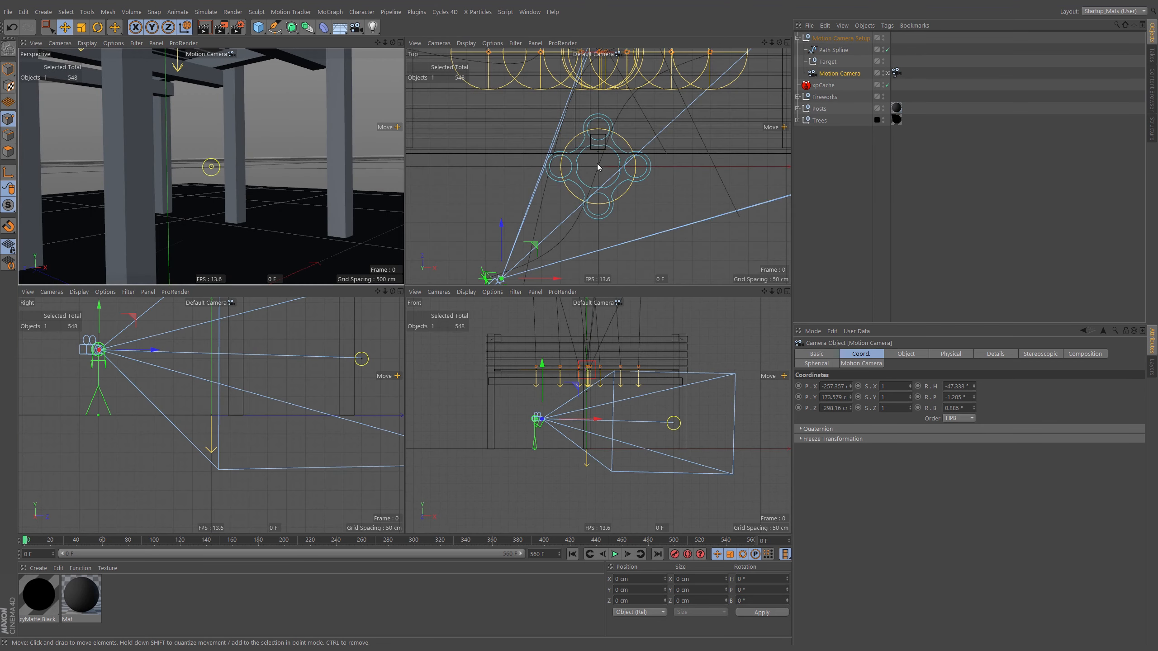
{"action": "scroll", "coordinate": [597, 163], "scroll_direction": "down", "scroll_amount": 5}
{"action": "scroll", "coordinate": [609, 183], "scroll_direction": "down", "scroll_amount": 3}
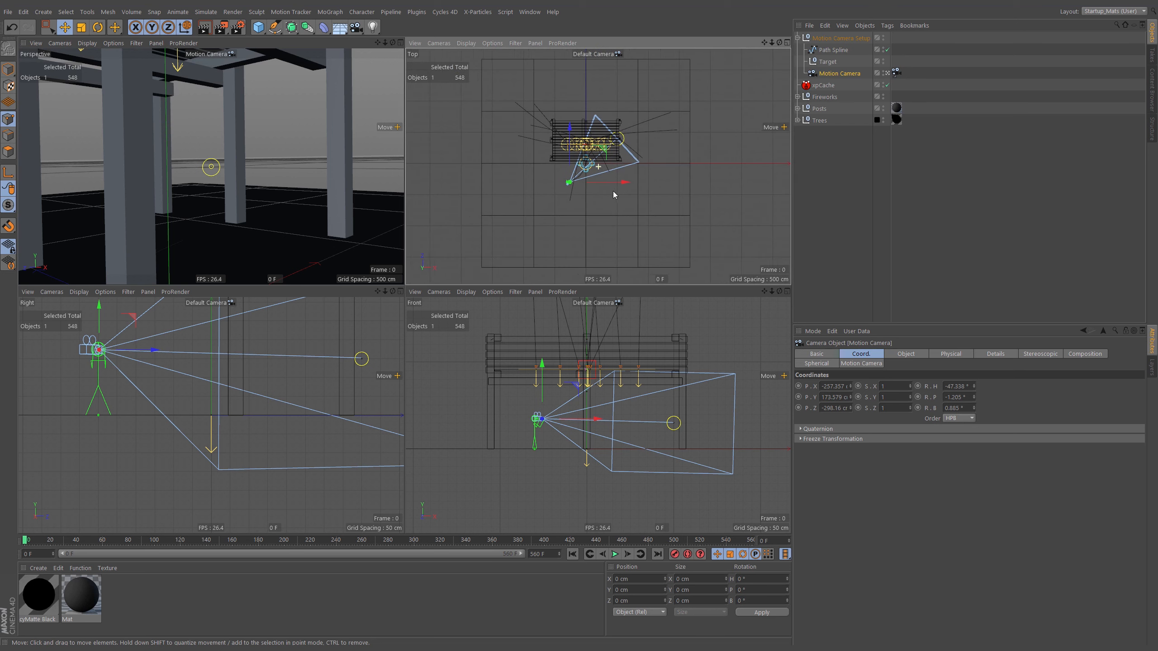
{"action": "middle_click_drag", "start_coordinate": [606, 198], "coordinate": [615, 194], "text": "alt"}
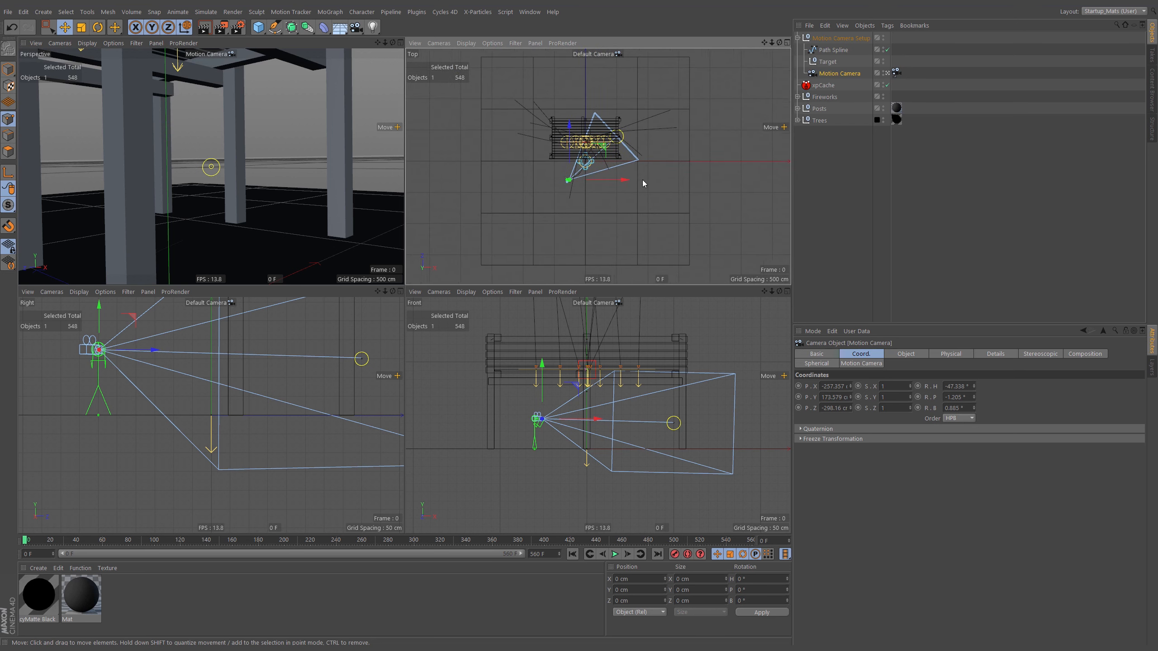
{"action": "left_click", "coordinate": [833, 50]}
{"action": "key", "text": "Return"}
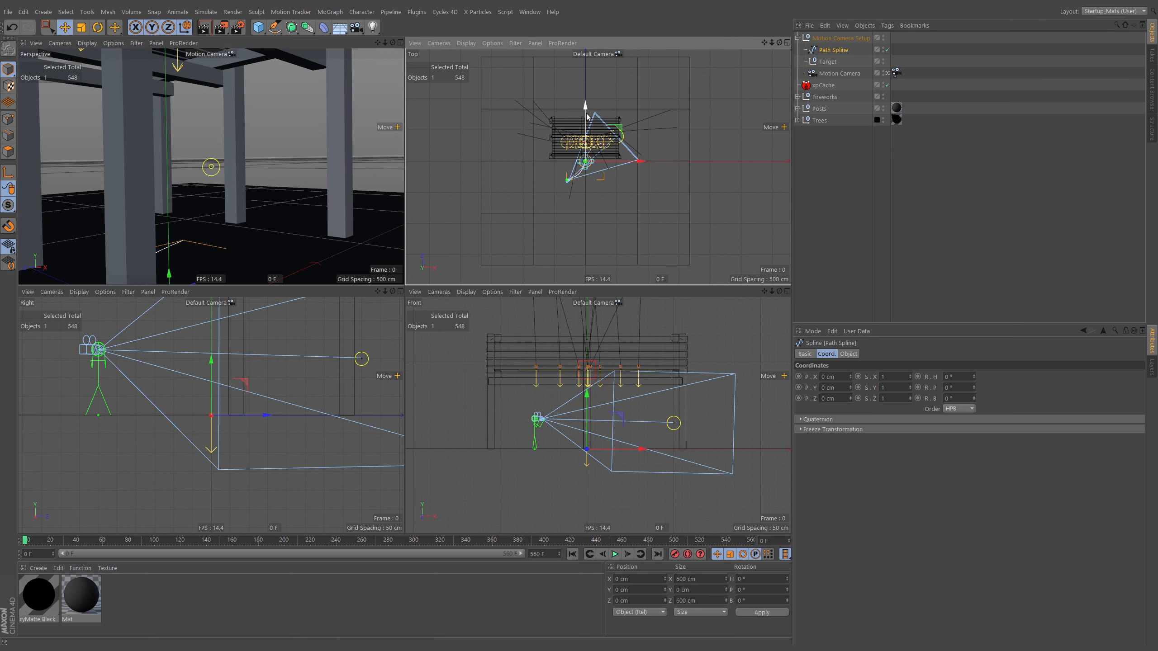
{"action": "left_click_drag", "start_coordinate": [585, 116], "coordinate": [588, 216]}
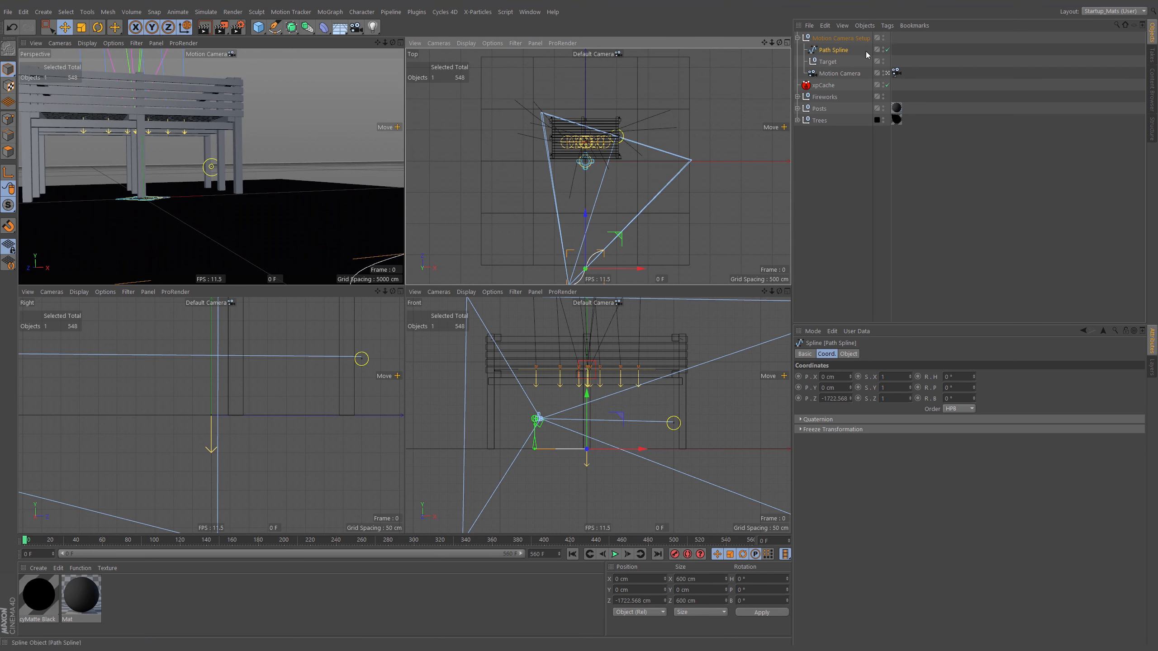
- Move the camera's Target to about X 21 cm, Y 783 cm, and check the framing at frame 76
{"action": "left_click", "coordinate": [828, 61]}
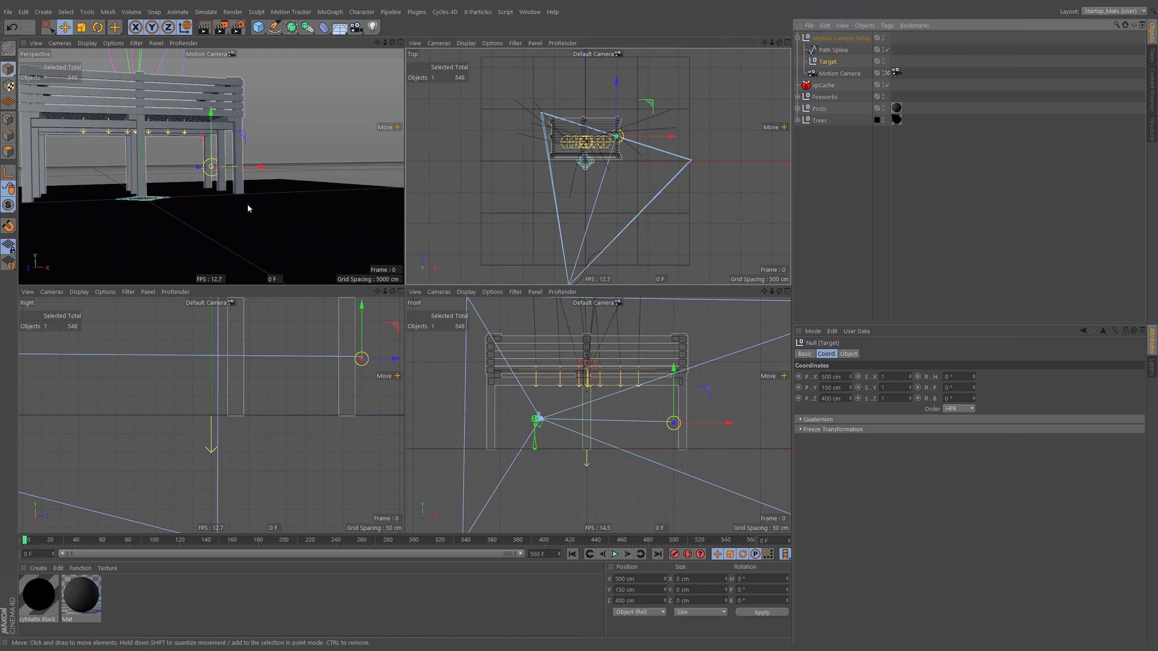
{"action": "mouse_move", "coordinate": [246, 134]}
{"action": "left_mouse_down"}
{"action": "mouse_move", "coordinate": [160, 72]}
{"action": "mouse_move", "coordinate": [238, 147]}
{"action": "mouse_move", "coordinate": [235, 137]}
{"action": "left_mouse_up"}
{"action": "left_click_drag", "start_coordinate": [39, 540], "coordinate": [123, 539]}
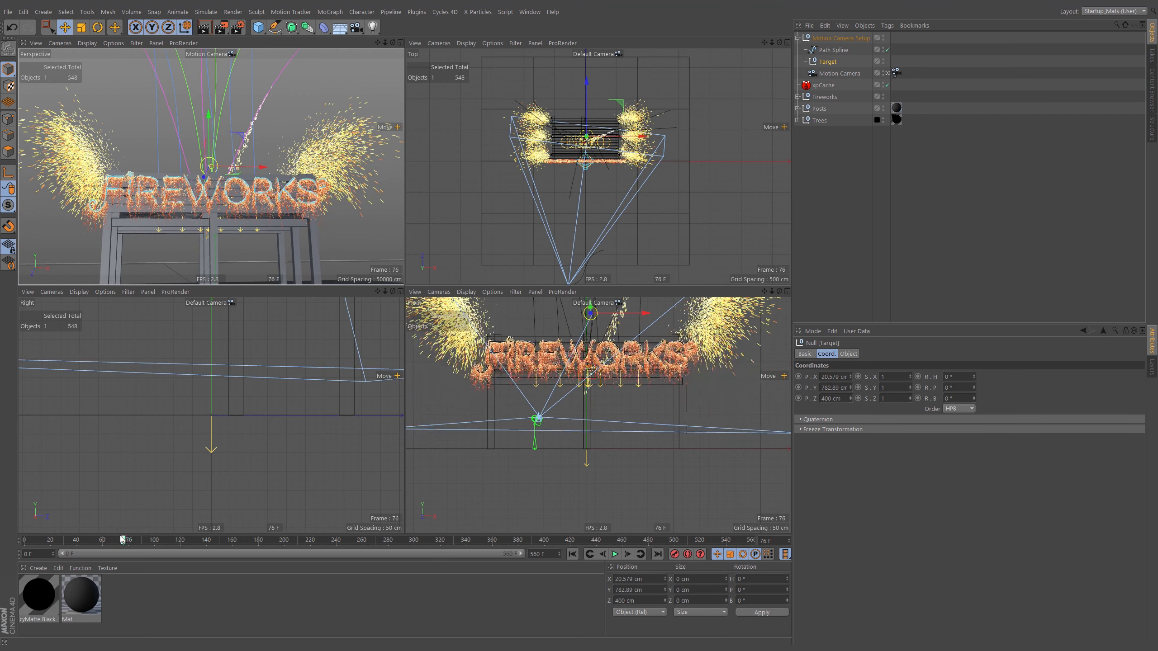
- Set the Motion Camera's focal length to 24 in its focus settings
{"action": "left_click", "coordinate": [897, 72]}
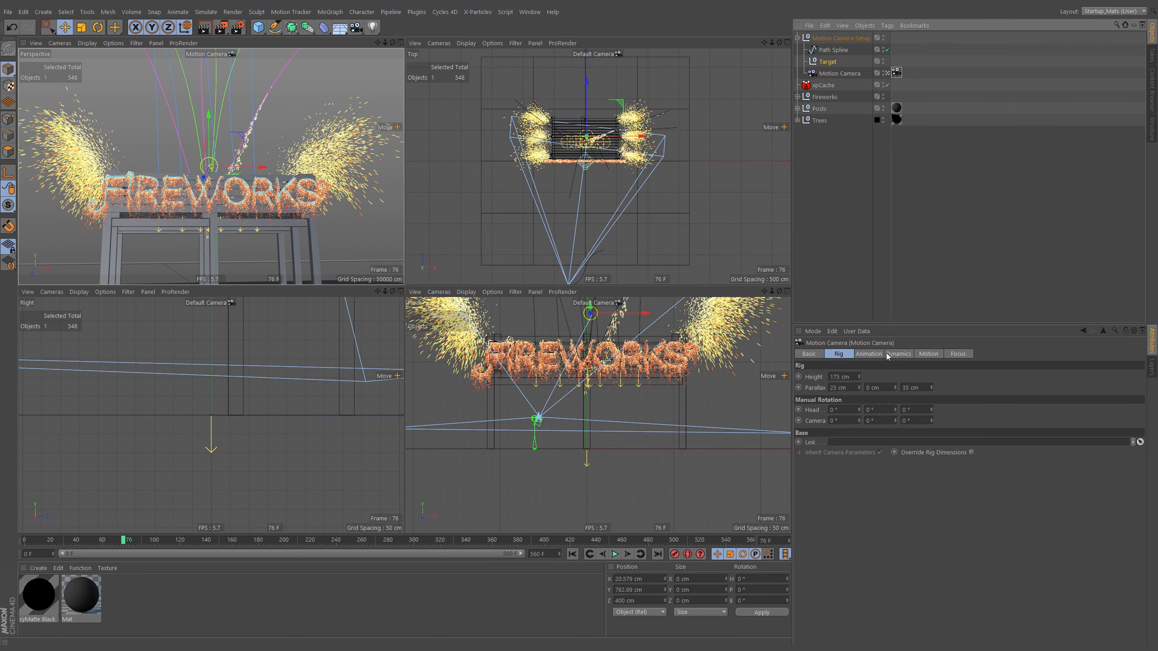
{"action": "left_click", "coordinate": [961, 355]}
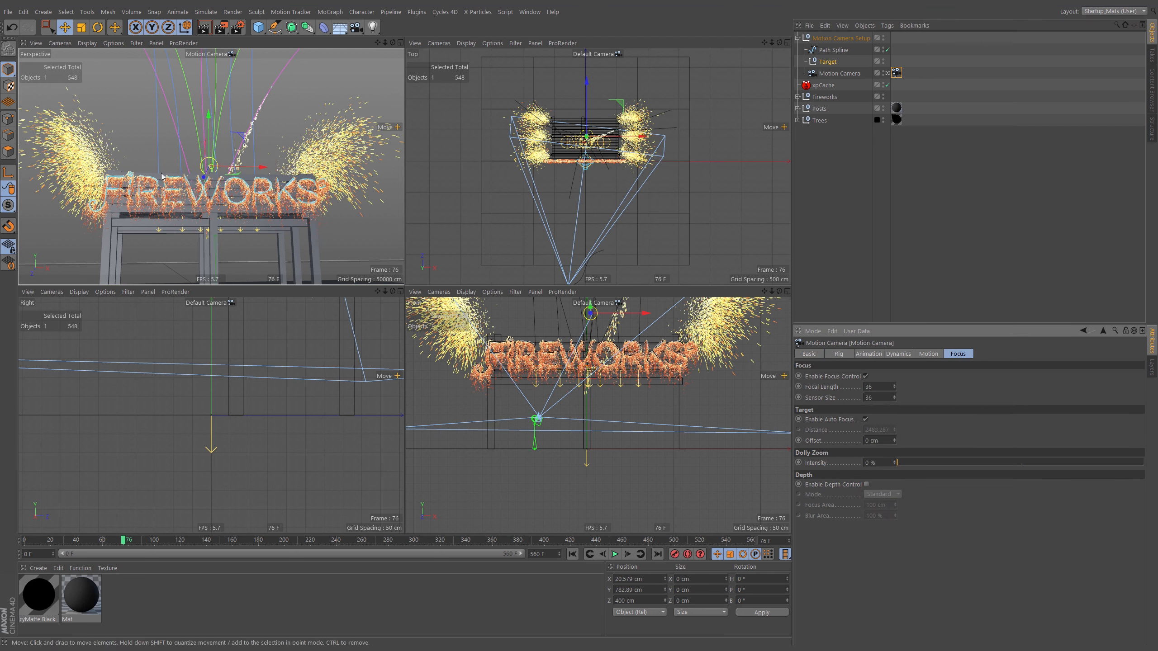
{"action": "double_click", "coordinate": [874, 387]}
{"action": "type", "text": "24"}
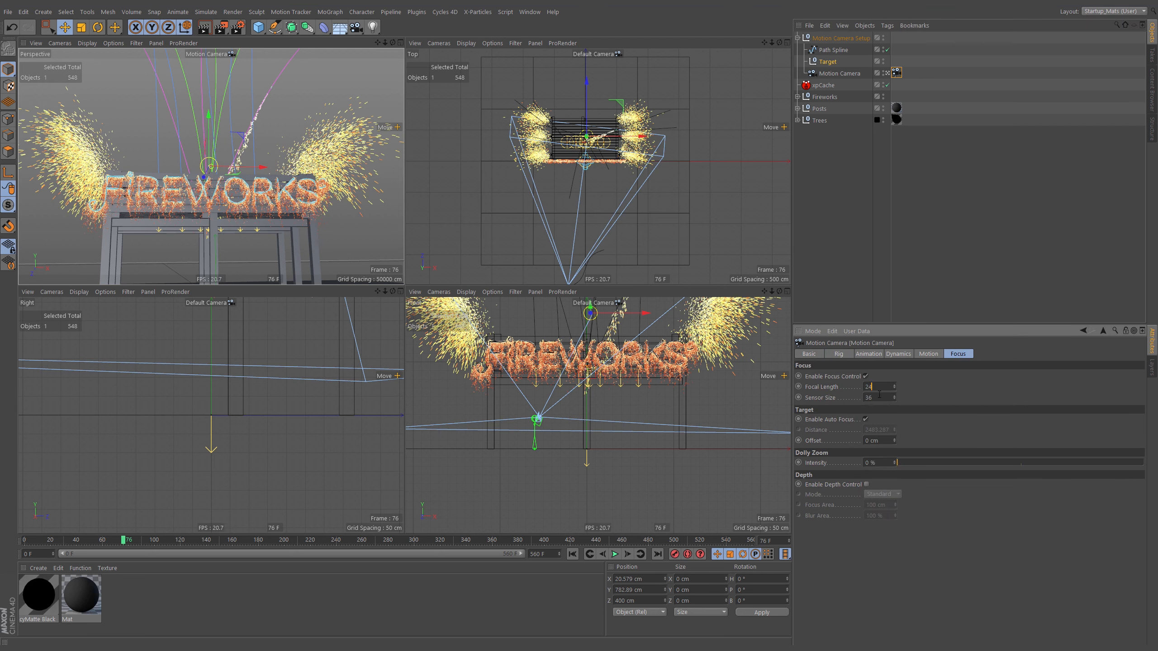
{"action": "key", "text": "Return"}
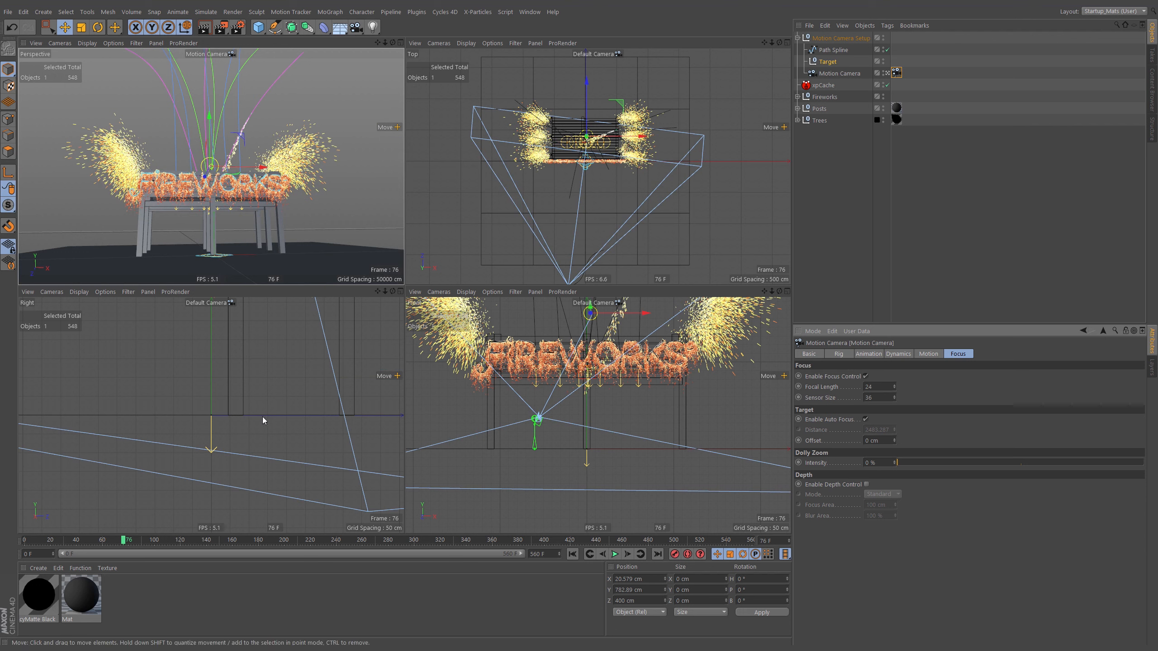
- Raise the camera's Target to about 1842 cm on Y and check the framing at frame 410
{"action": "left_click_drag", "start_coordinate": [211, 133], "coordinate": [217, 92]}
{"action": "left_click_drag", "start_coordinate": [75, 540], "coordinate": [557, 540]}
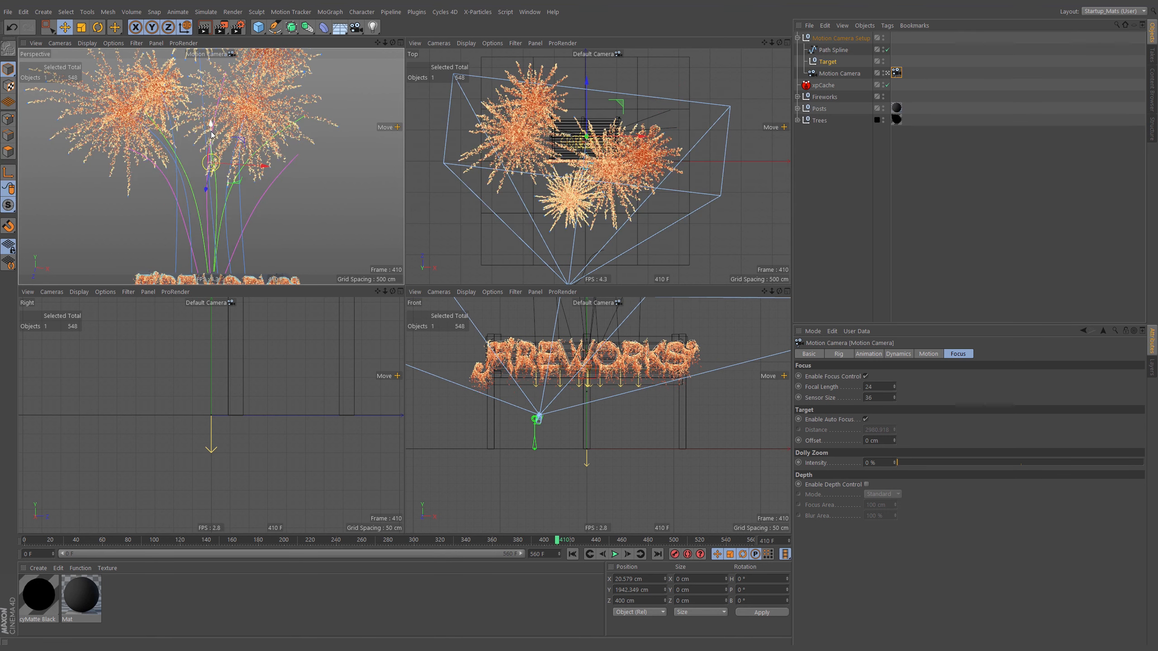
- Raise the Target to about 2211 cm on Y, move the Path Spline back to about -2469 cm on Z, and check the framing through frame 472
{"action": "mouse_move", "coordinate": [211, 132]}
{"action": "left_mouse_down"}
{"action": "mouse_move", "coordinate": [207, 70]}
{"action": "mouse_move", "coordinate": [207, 134]}
{"action": "left_mouse_up"}
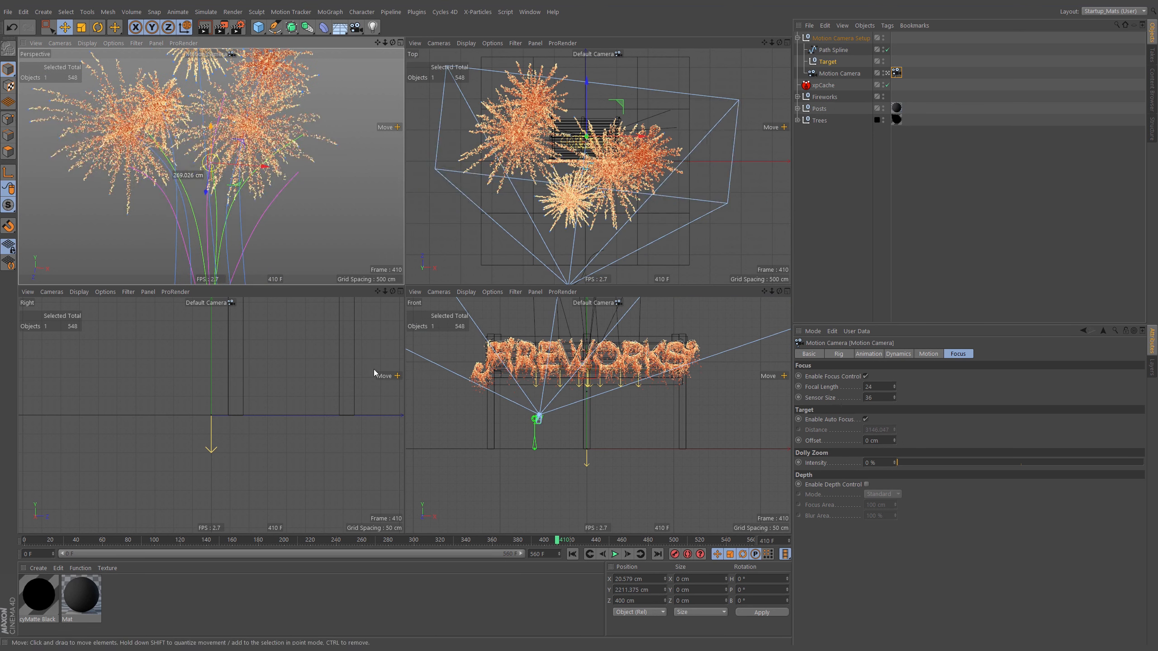
{"action": "left_click", "coordinate": [833, 49]}
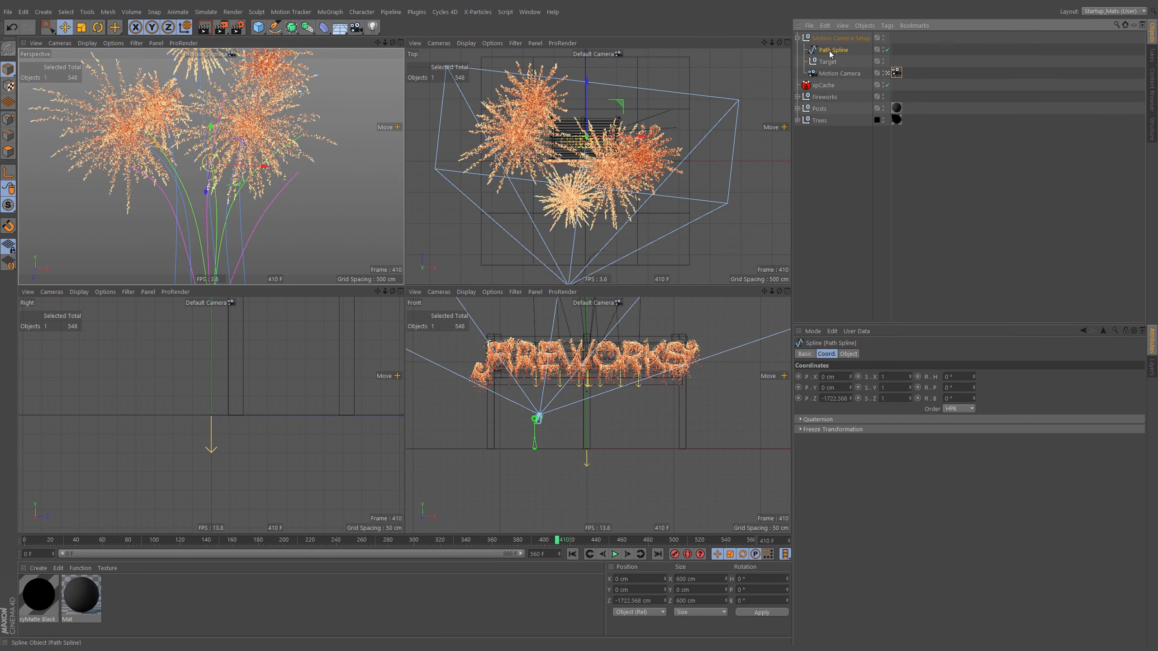
{"action": "middle_click_drag", "start_coordinate": [636, 196], "coordinate": [630, 183], "text": "alt"}
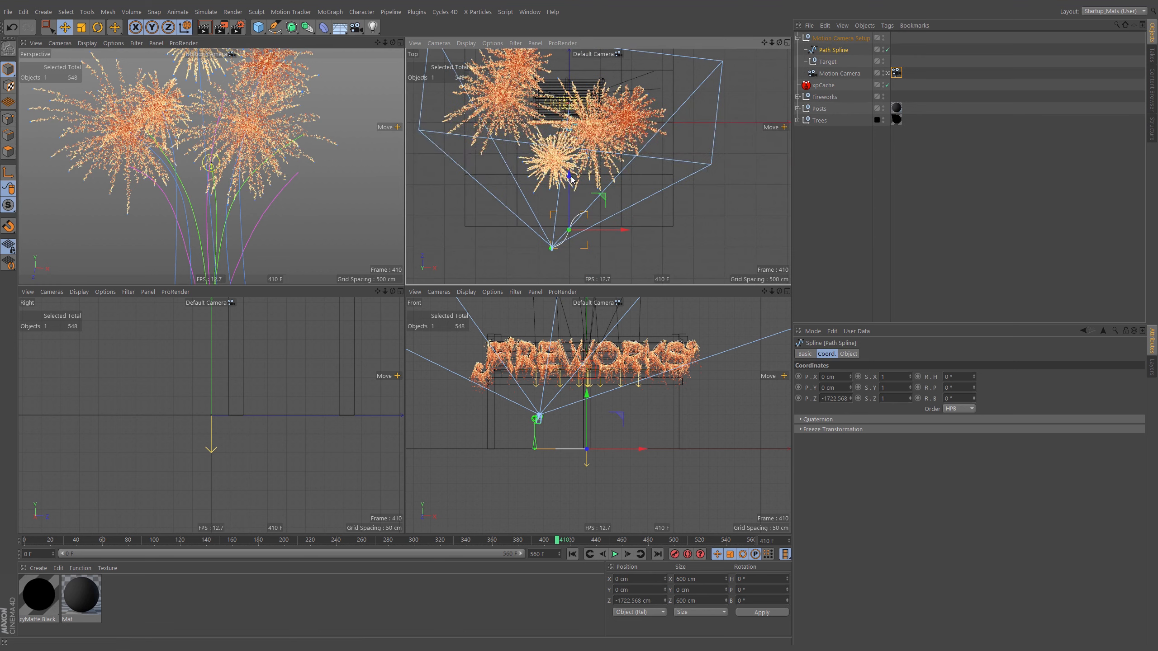
{"action": "left_click_drag", "start_coordinate": [572, 177], "coordinate": [573, 221]}
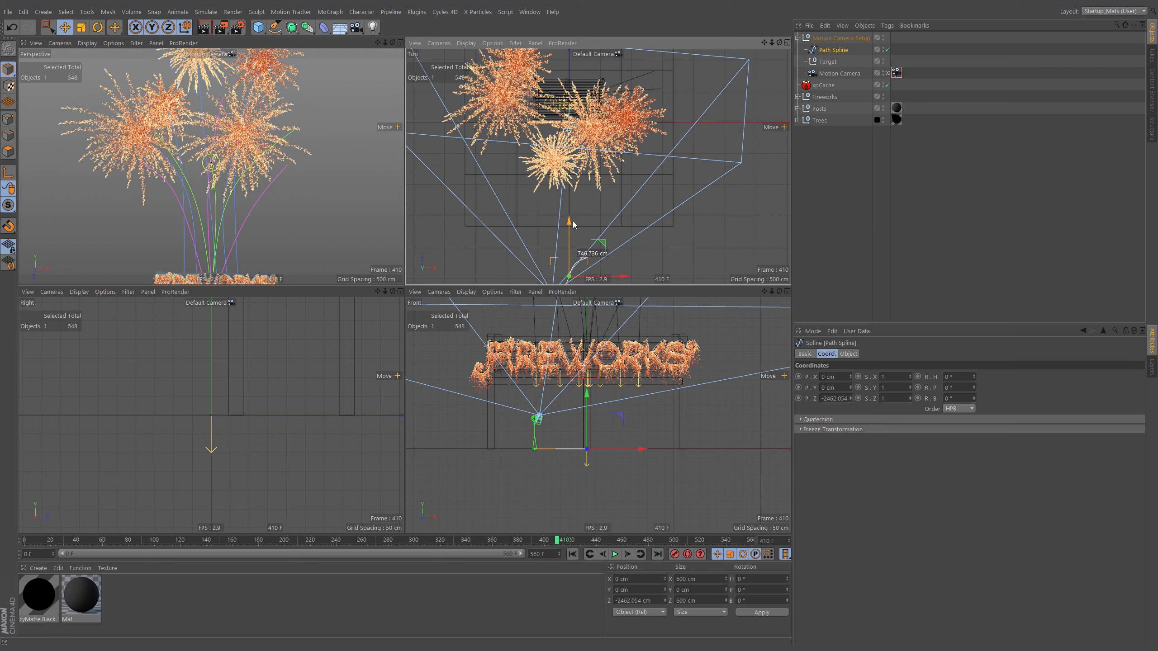
{"action": "left_click_drag", "start_coordinate": [71, 540], "coordinate": [639, 543]}
- At frame 0, lower the camera's Target to about 1125 cm on Y
{"action": "left_click", "coordinate": [824, 63]}
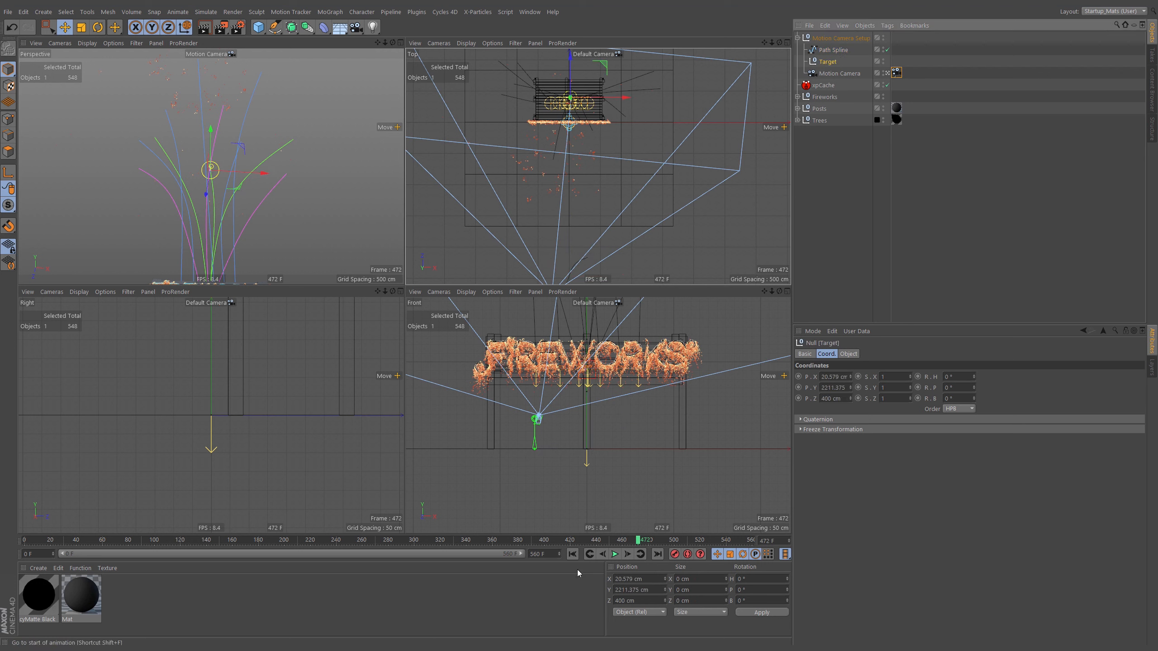
{"action": "left_click", "coordinate": [573, 555]}
{"action": "left_click_drag", "start_coordinate": [211, 146], "coordinate": [209, 202]}
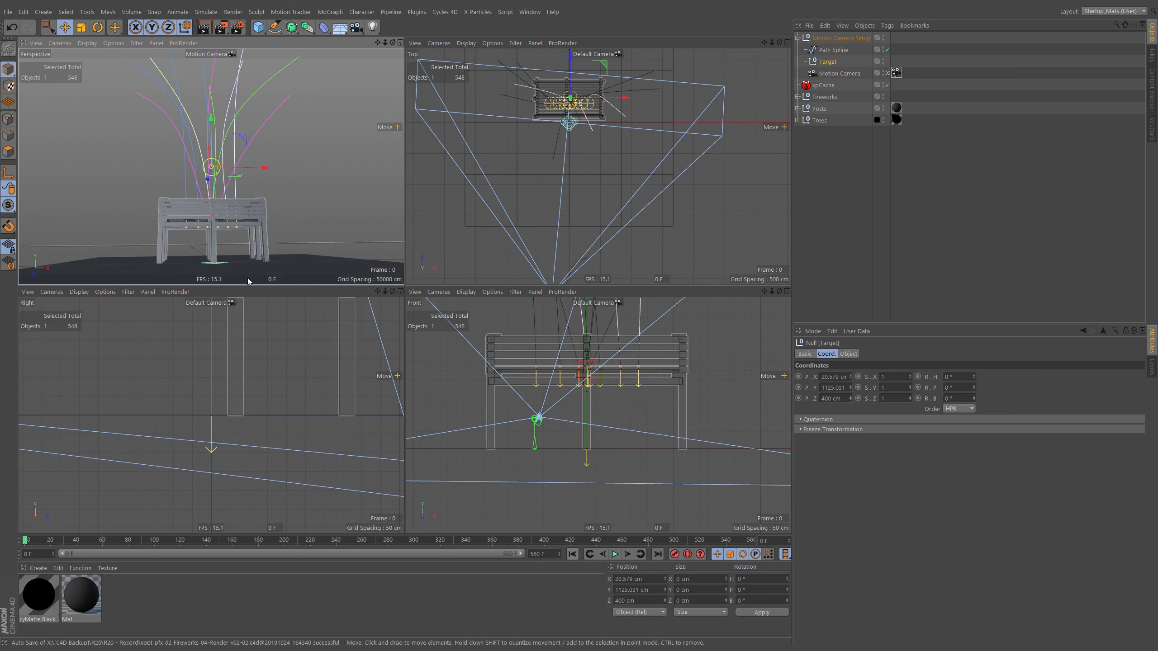
- Turn on automatic keyframing and, at frame 88, move the Target to about X 41 cm, Y 1119 cm, Z 400 cm
{"action": "left_click", "coordinate": [688, 554]}
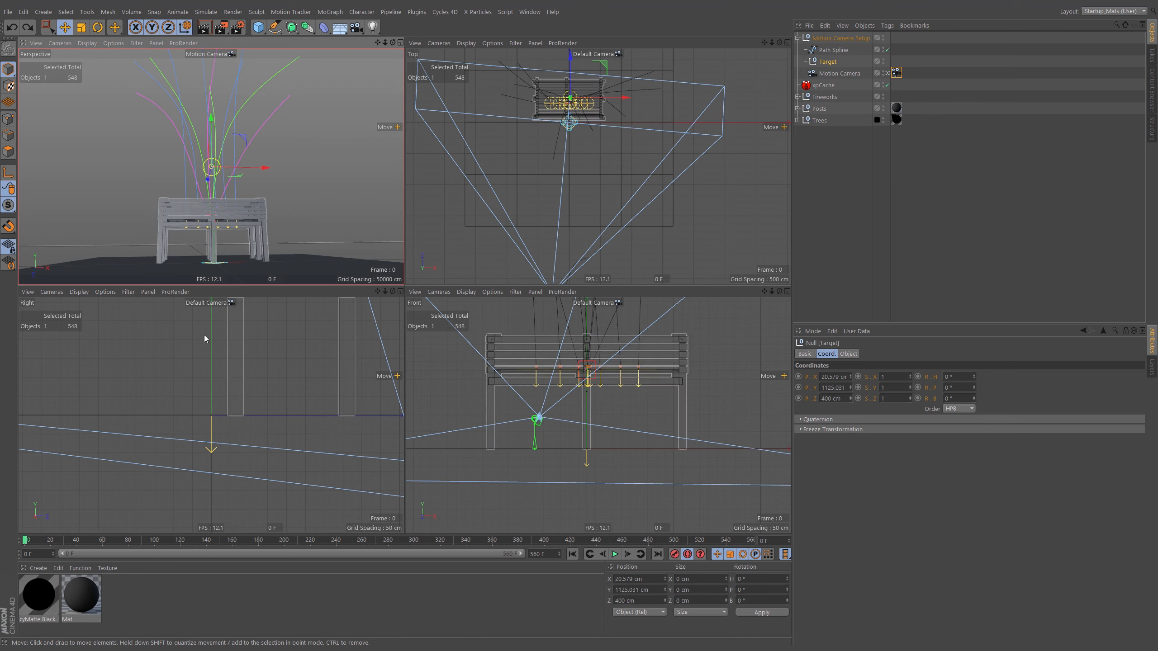
{"action": "left_click", "coordinate": [125, 541]}
{"action": "left_click_drag", "start_coordinate": [131, 542], "coordinate": [143, 546]}
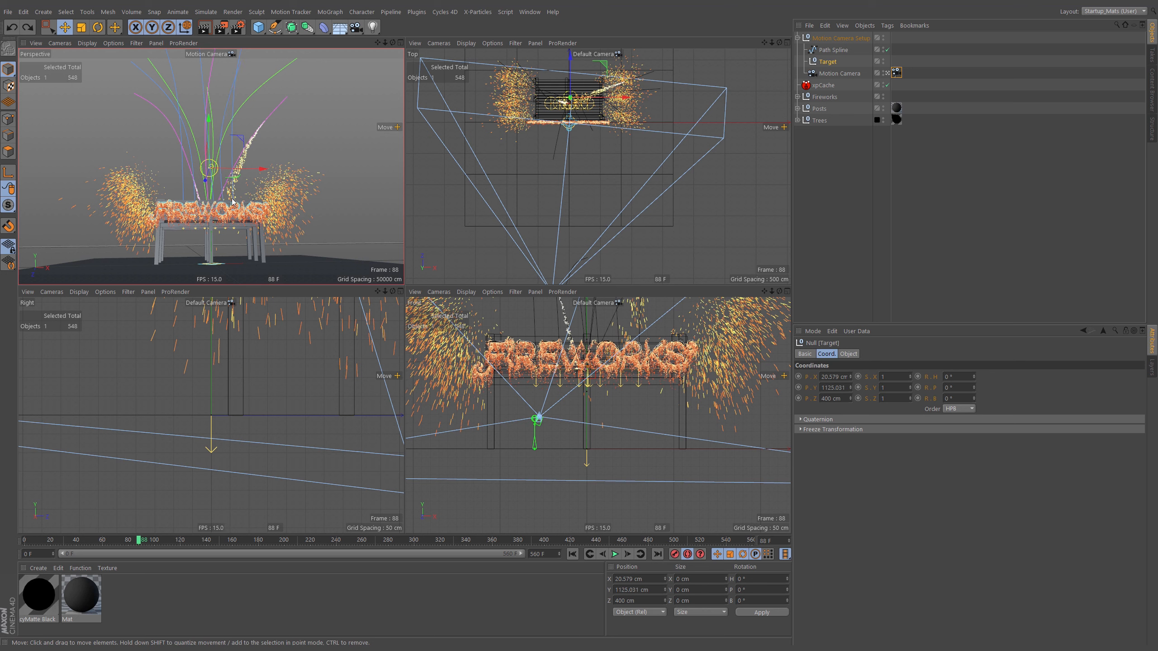
{"action": "left_click_drag", "start_coordinate": [232, 201], "coordinate": [235, 203]}
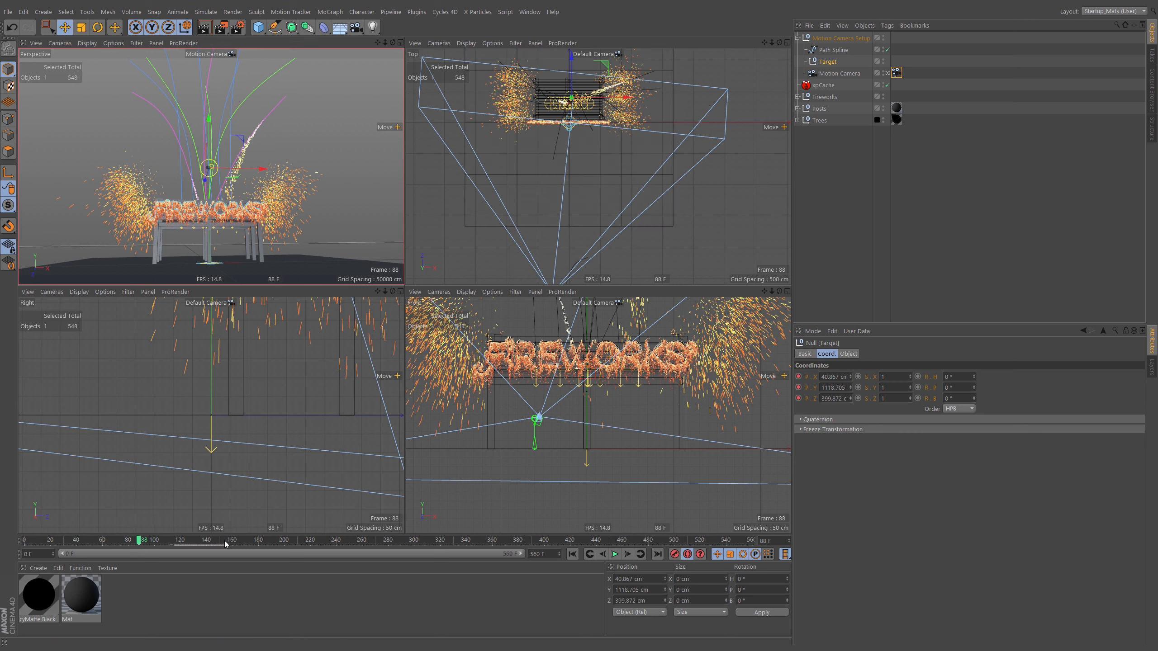
- Keyframe the Target at frame 153 at about Y 1730 cm and at frame 198 at about X 56 cm, Y 1728 cm, Z 399 cm
{"action": "left_click_drag", "start_coordinate": [201, 543], "coordinate": [224, 545]}
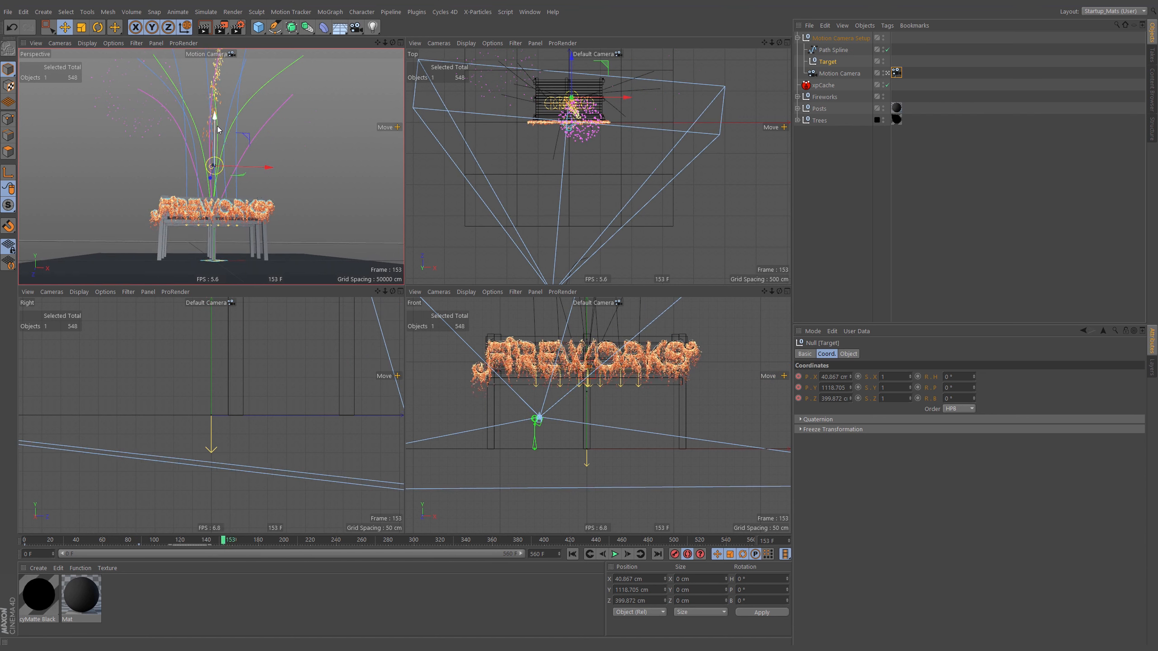
{"action": "left_click_drag", "start_coordinate": [217, 148], "coordinate": [231, 104]}
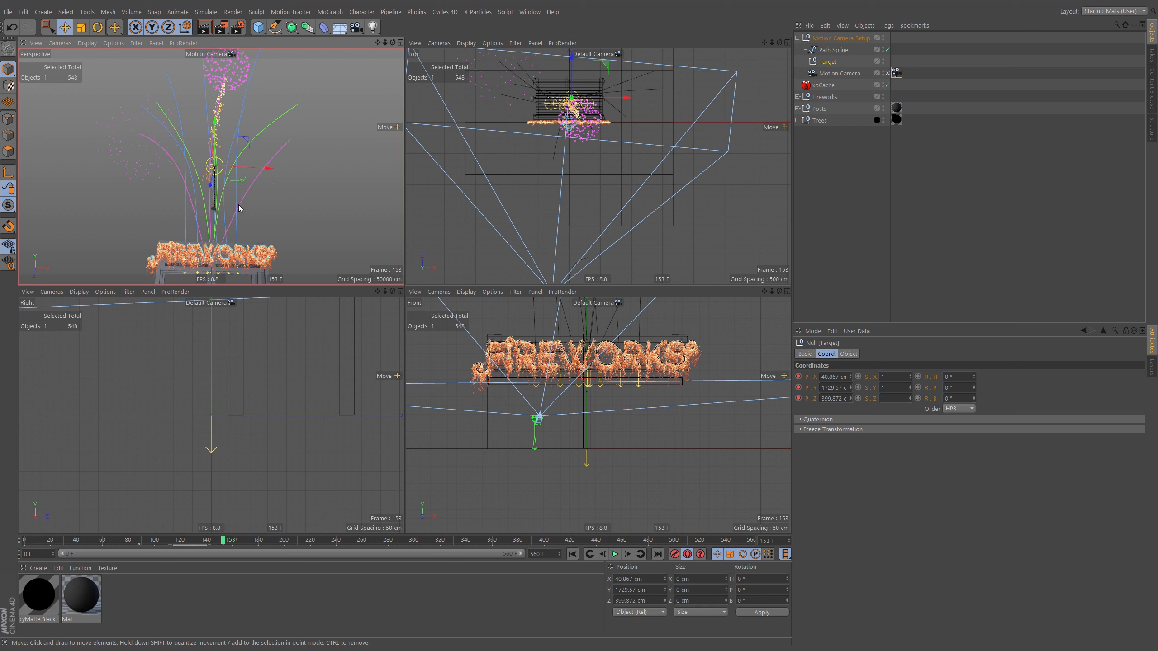
{"action": "left_click_drag", "start_coordinate": [220, 541], "coordinate": [291, 540]}
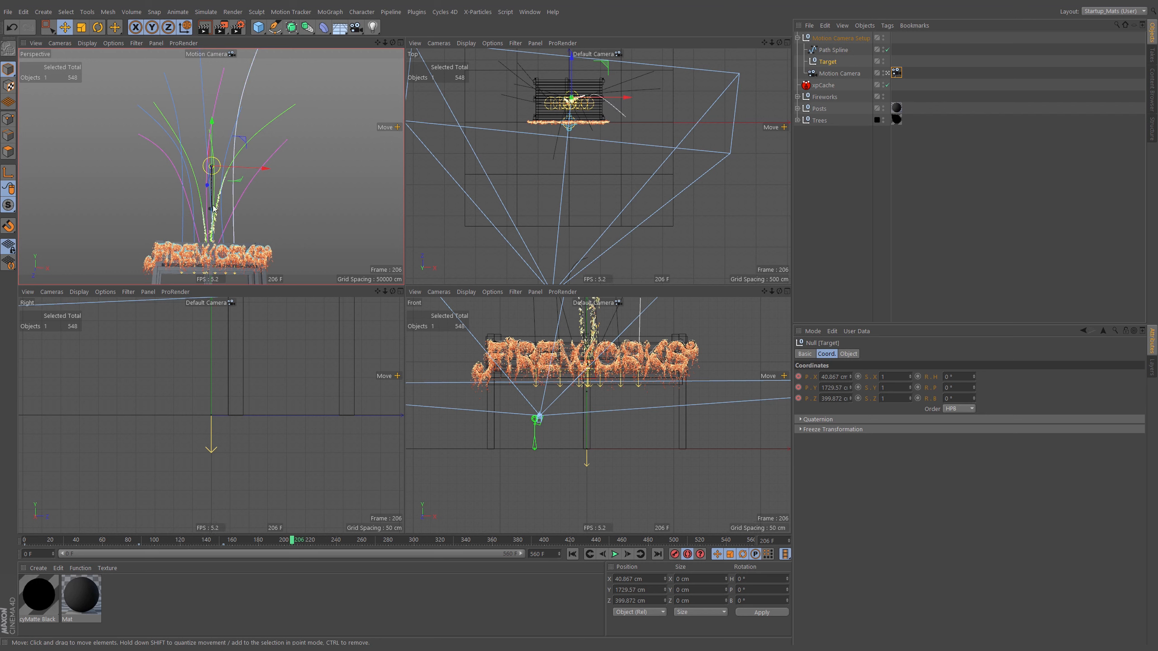
{"action": "left_click", "coordinate": [283, 547]}
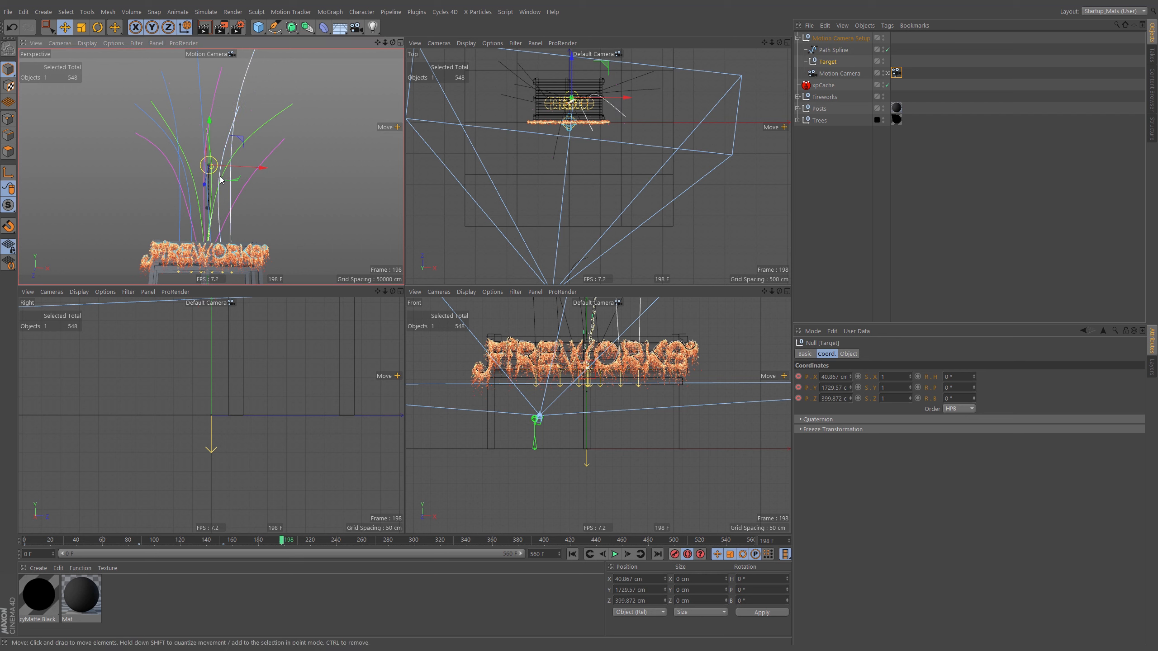
{"action": "left_click_drag", "start_coordinate": [221, 178], "coordinate": [216, 194]}
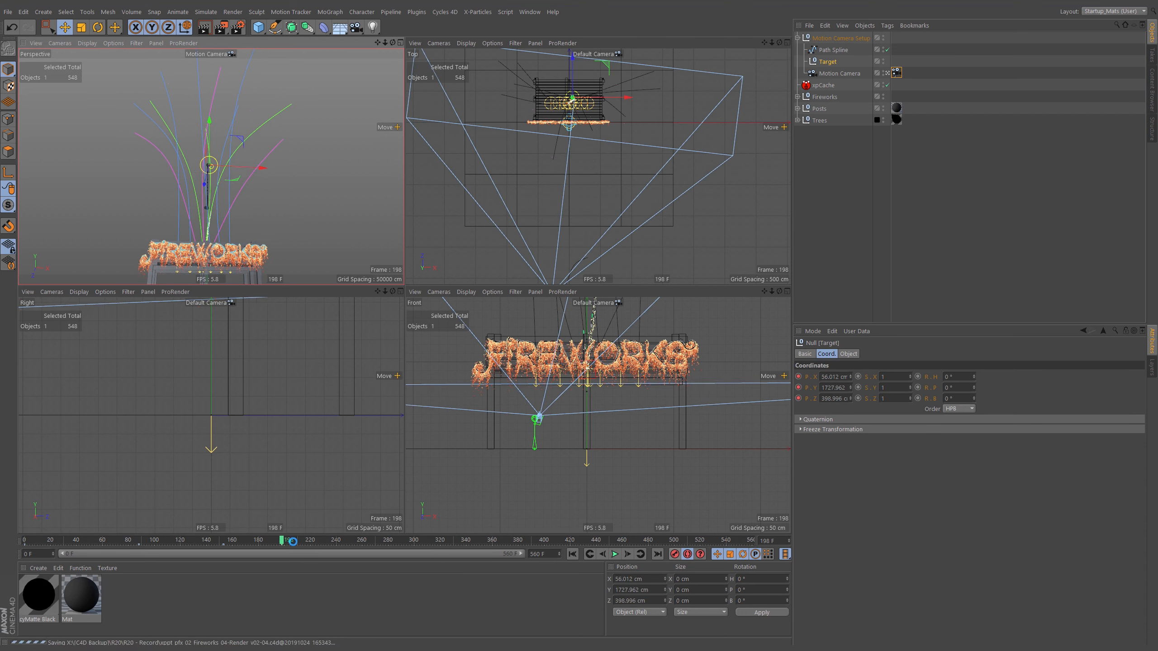
- Keyframe the Target at about X 205, Y 2109, Z 196 cm on frame 253 and X 172, Y 2525, Z -71 cm on frame 304
{"action": "left_click_drag", "start_coordinate": [286, 542], "coordinate": [354, 544]}
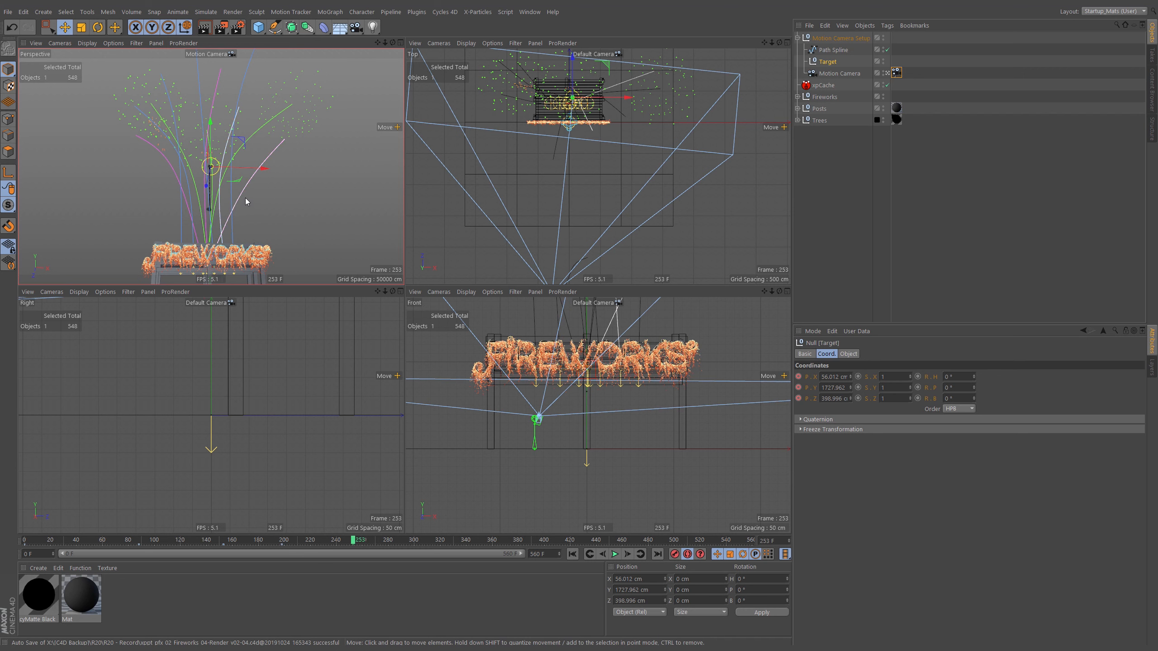
{"action": "left_click_drag", "start_coordinate": [245, 198], "coordinate": [219, 207]}
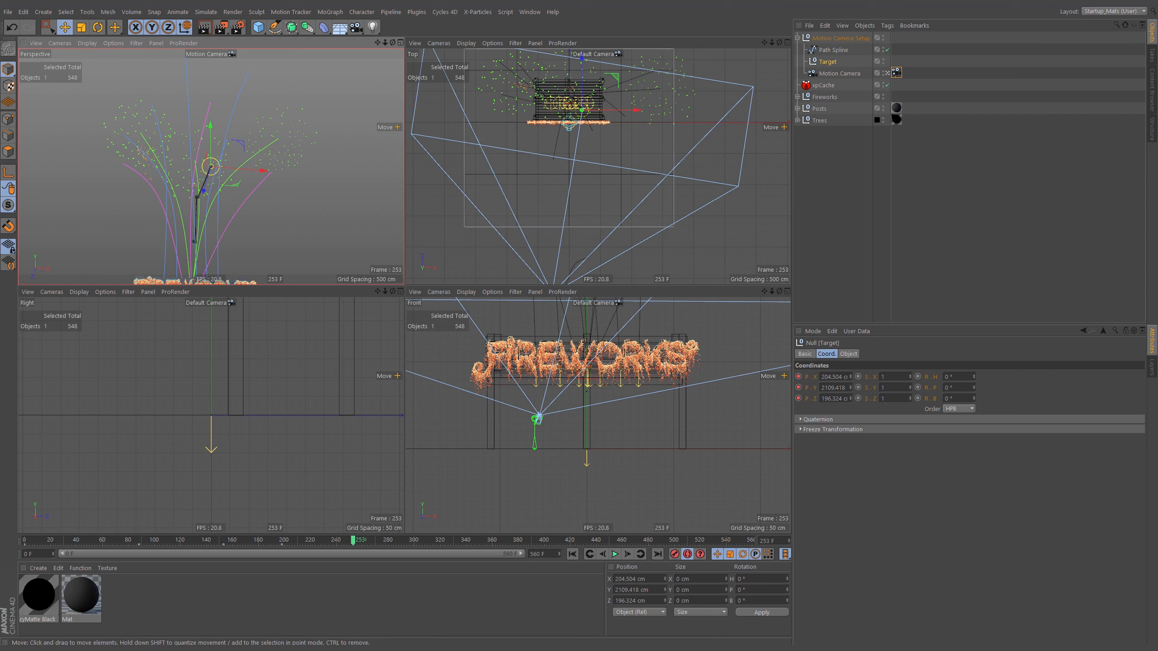
{"action": "left_click_drag", "start_coordinate": [353, 541], "coordinate": [419, 546]}
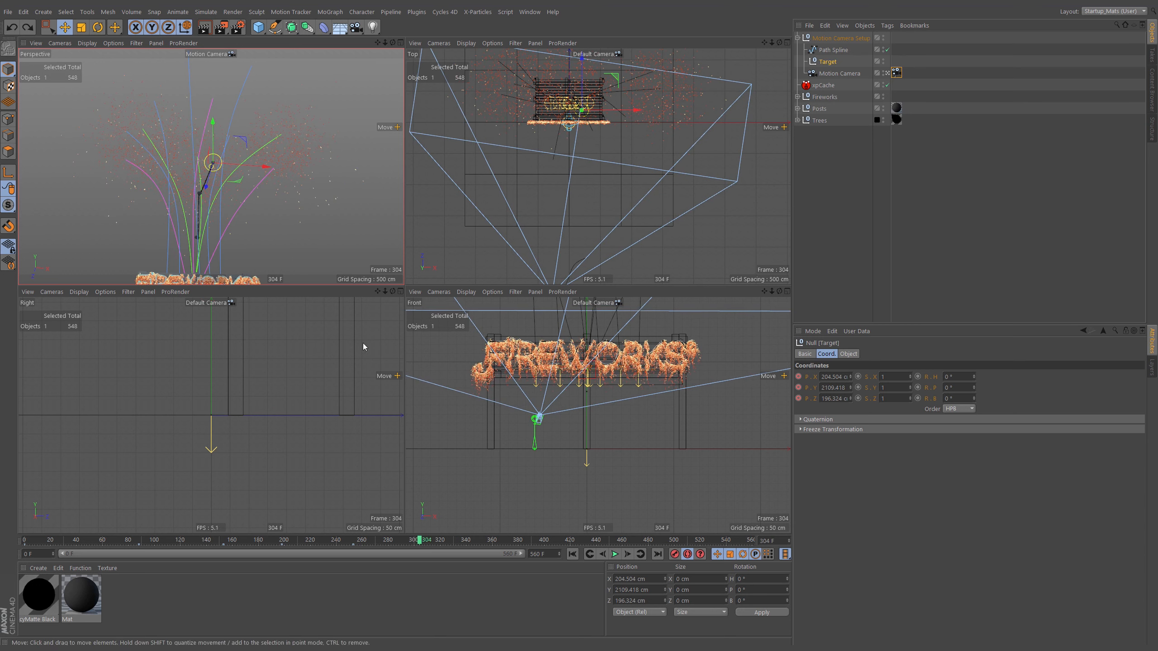
{"action": "left_click_drag", "start_coordinate": [261, 226], "coordinate": [271, 196]}
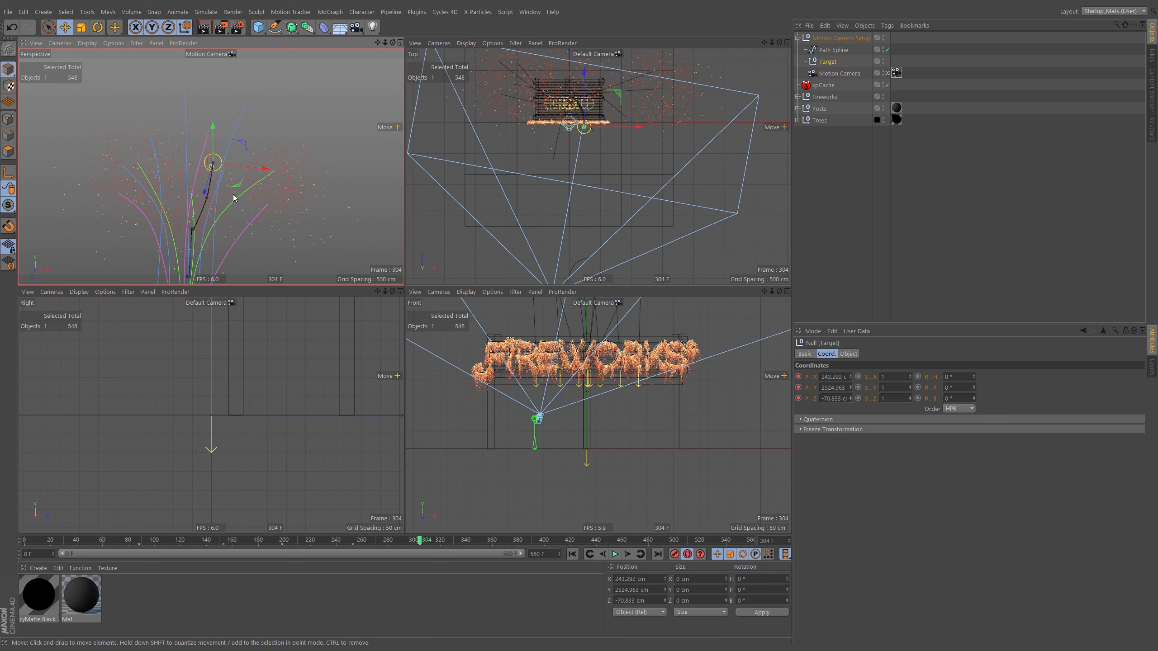
{"action": "left_click_drag", "start_coordinate": [265, 169], "coordinate": [258, 172]}
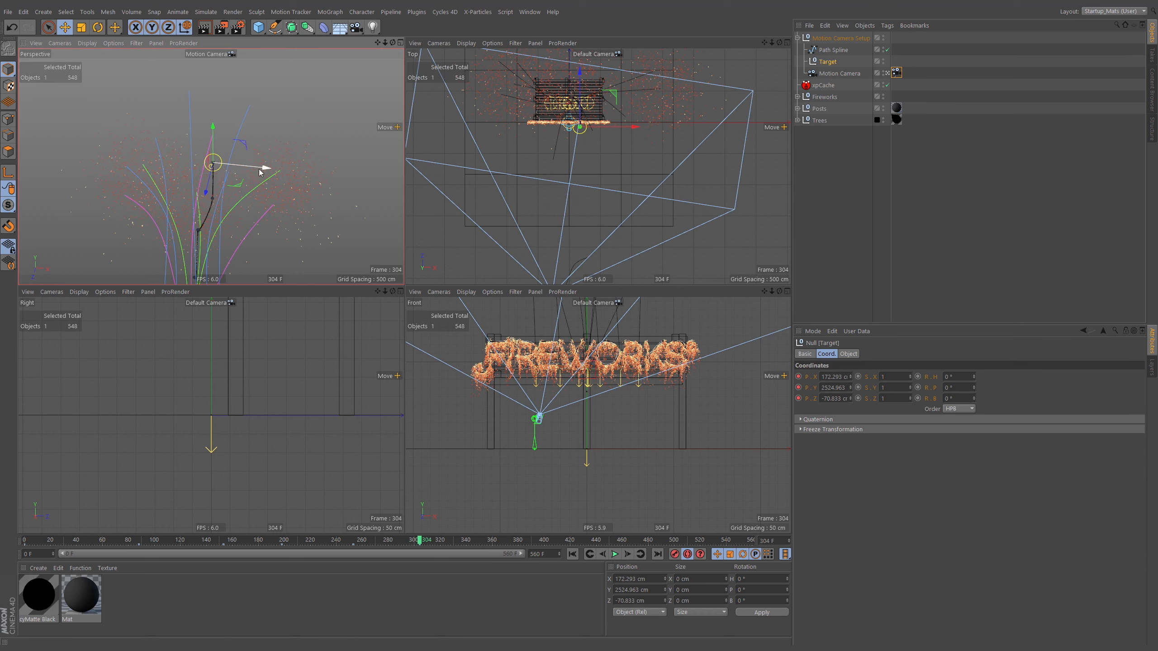
- Keyframe the Target at about X 113, Y 2240, Z 190 cm on frame 345 and X 143, Y 2861, Z -178 cm on frame 380, and rewind
{"action": "left_click", "coordinate": [473, 541]}
{"action": "left_click_drag", "start_coordinate": [217, 170], "coordinate": [220, 183]}
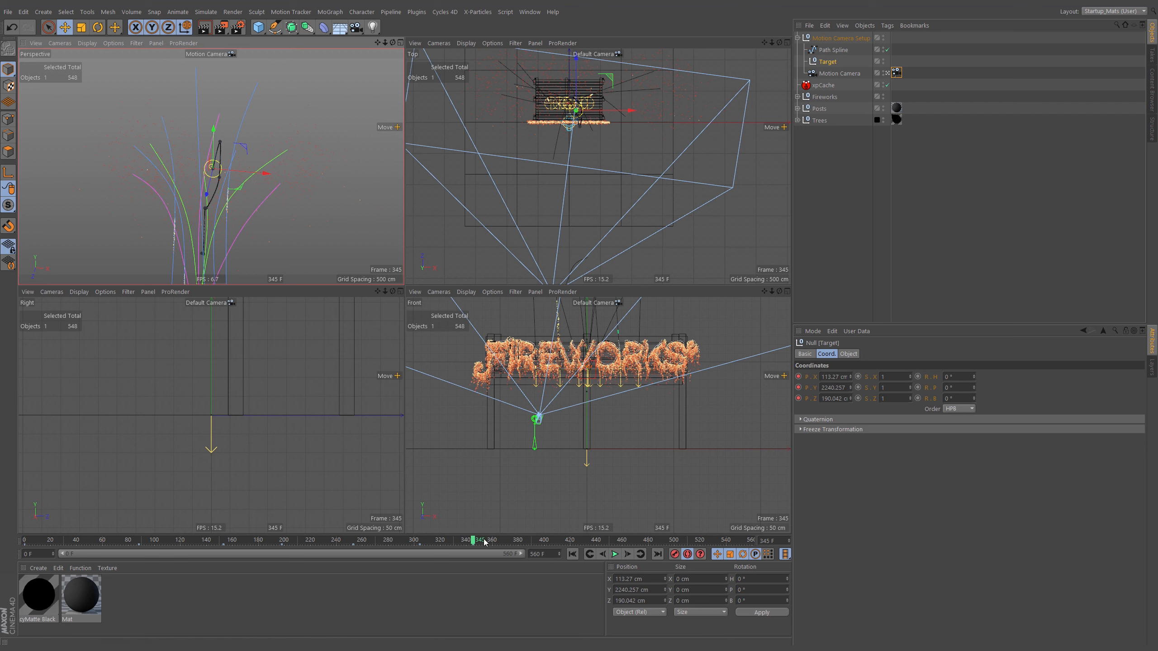
{"action": "left_click_drag", "start_coordinate": [486, 543], "coordinate": [519, 545]}
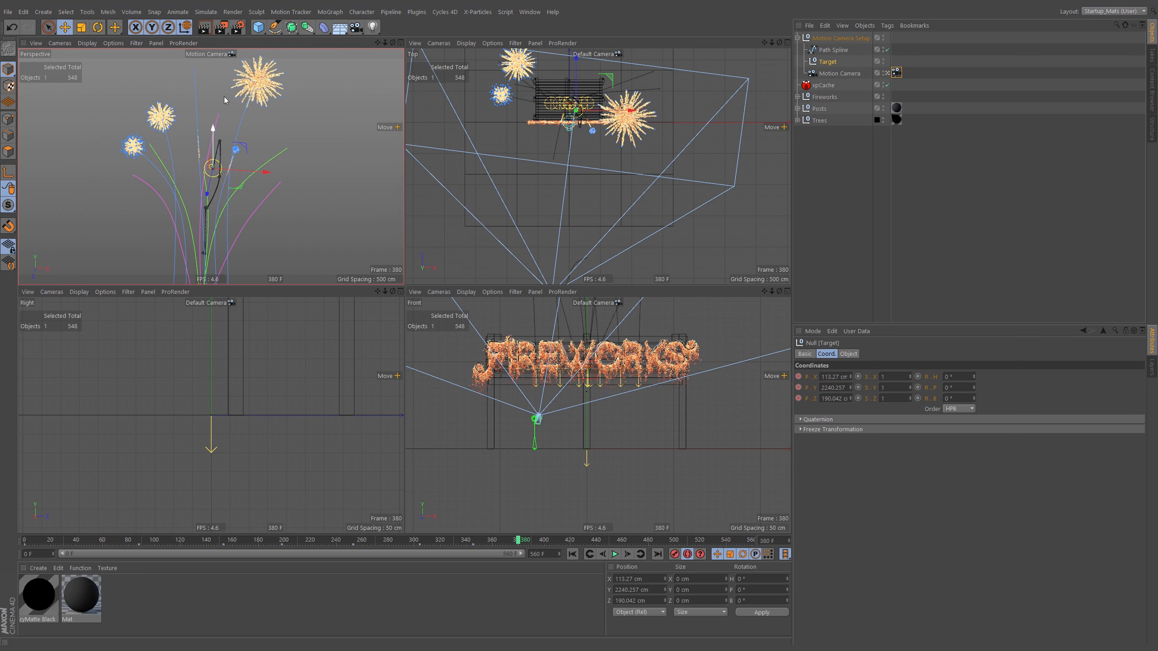
{"action": "left_click_drag", "start_coordinate": [237, 124], "coordinate": [249, 152]}
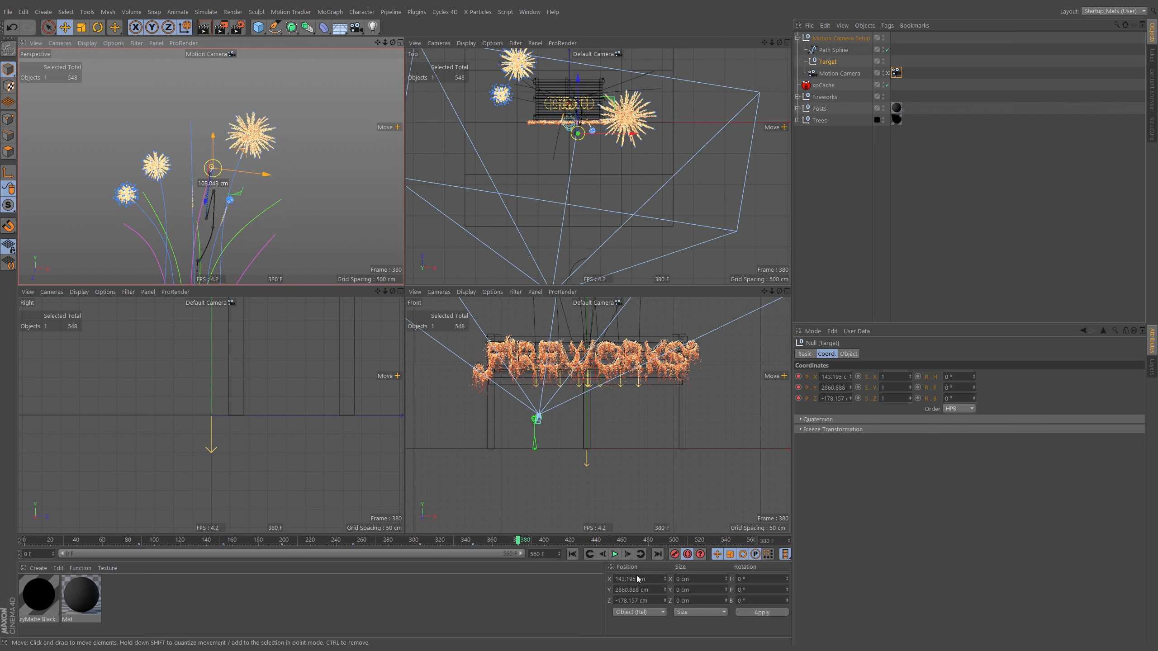
{"action": "left_click_drag", "start_coordinate": [518, 540], "coordinate": [2, 540]}
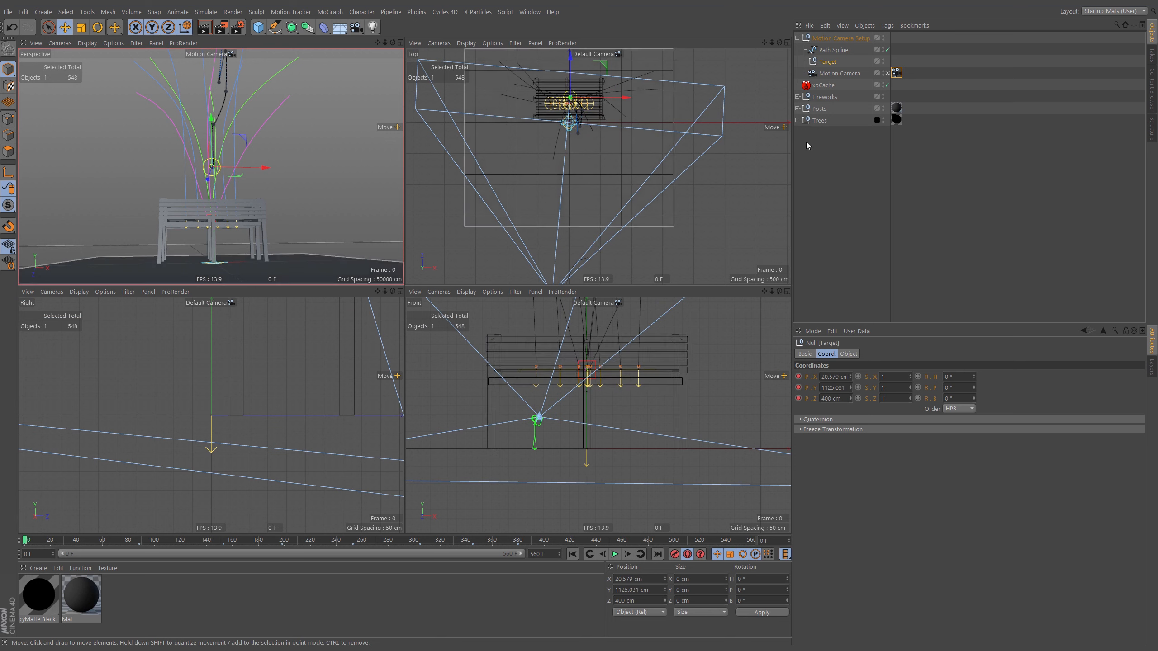
{"action": "left_click", "coordinate": [833, 154]}
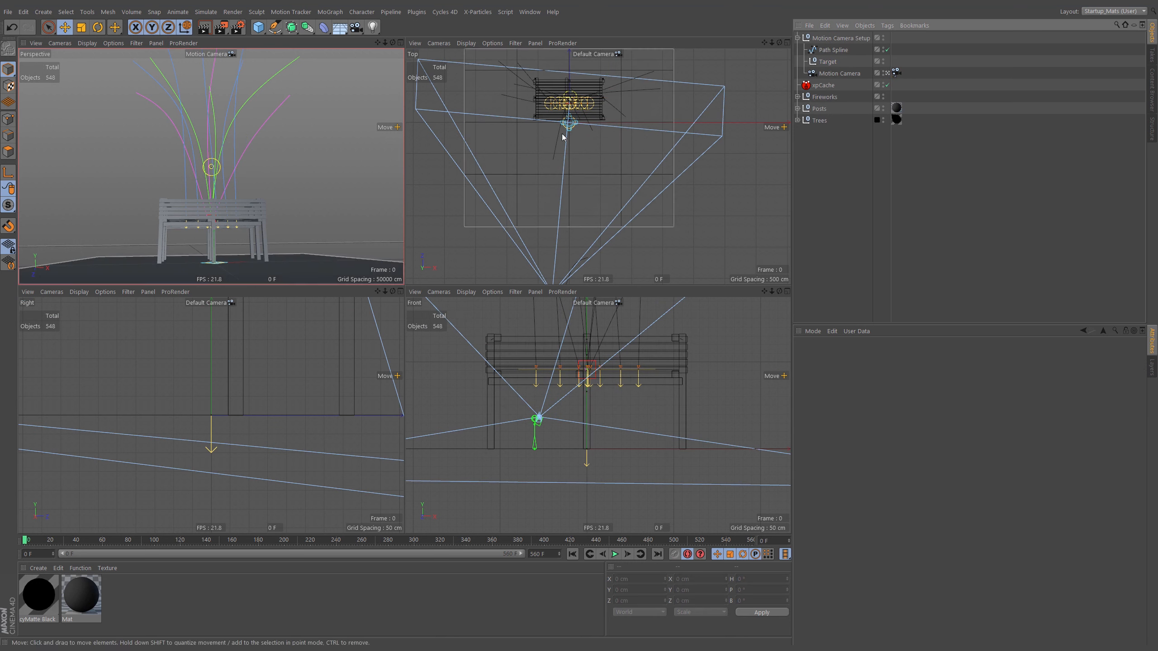
- Select the Path Spline and make the Trees layer visible in the viewports
{"action": "middle_click_drag", "start_coordinate": [624, 226], "coordinate": [611, 152], "text": "alt"}
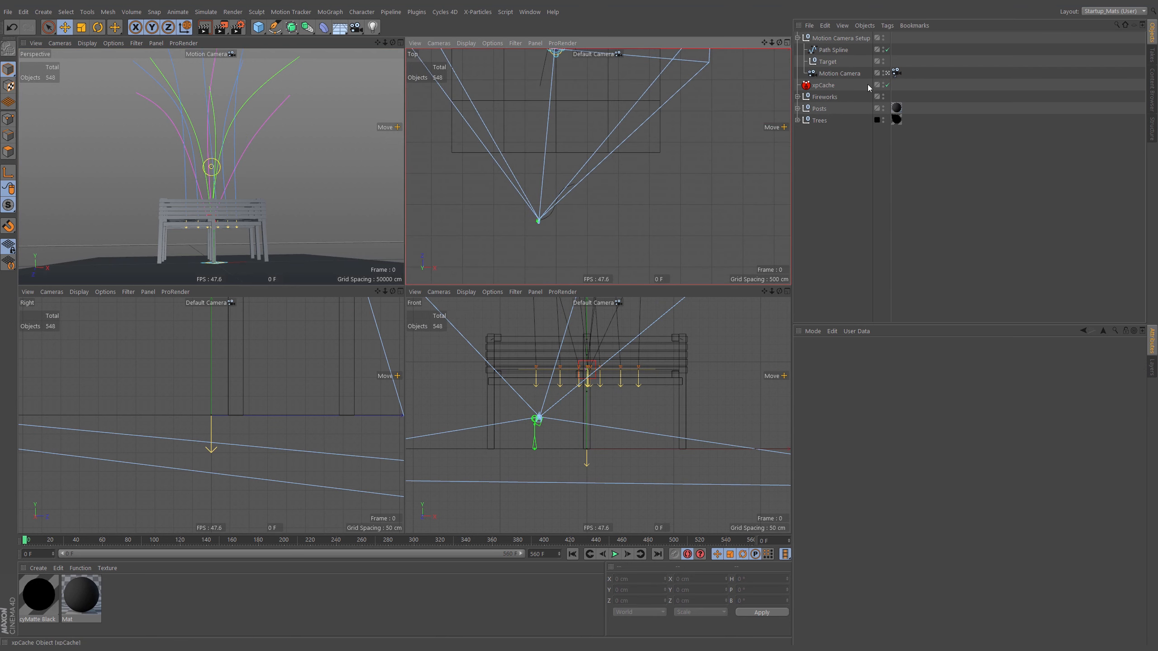
{"action": "left_click", "coordinate": [832, 54]}
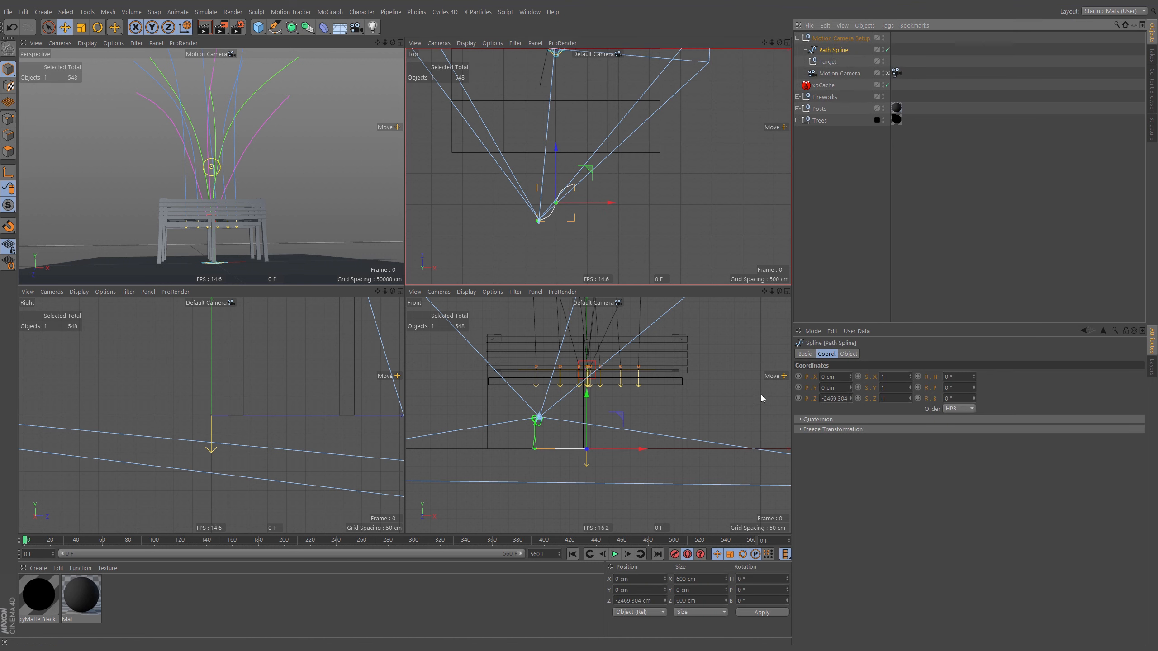
{"action": "left_click", "coordinate": [1150, 369]}
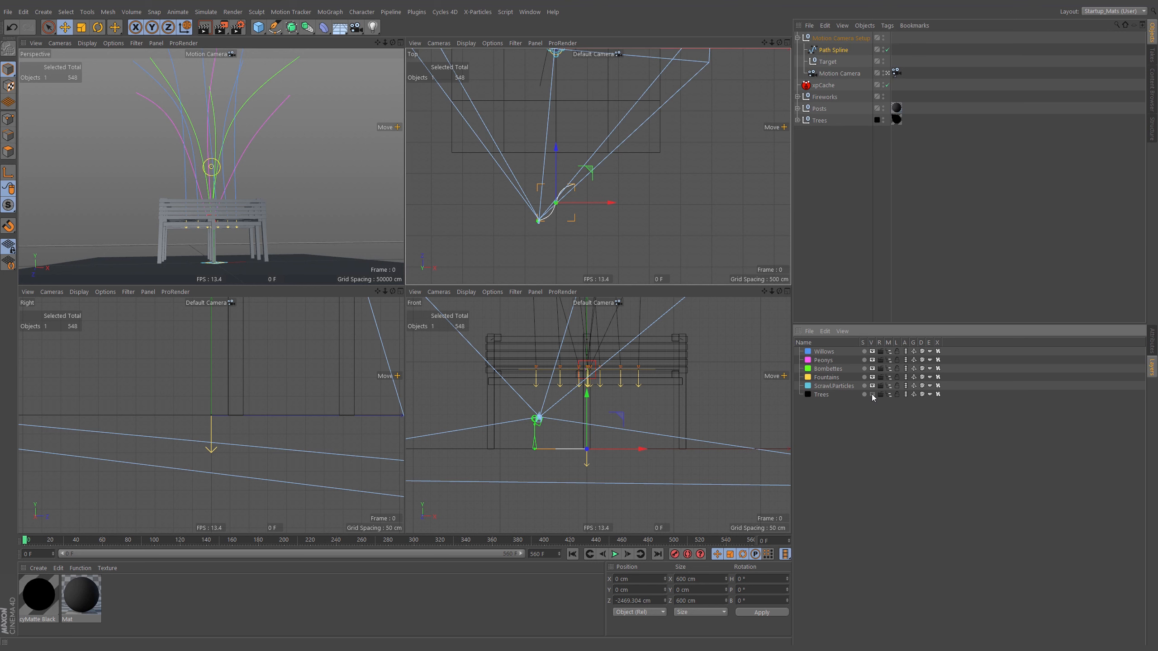
{"action": "left_click", "coordinate": [872, 395]}
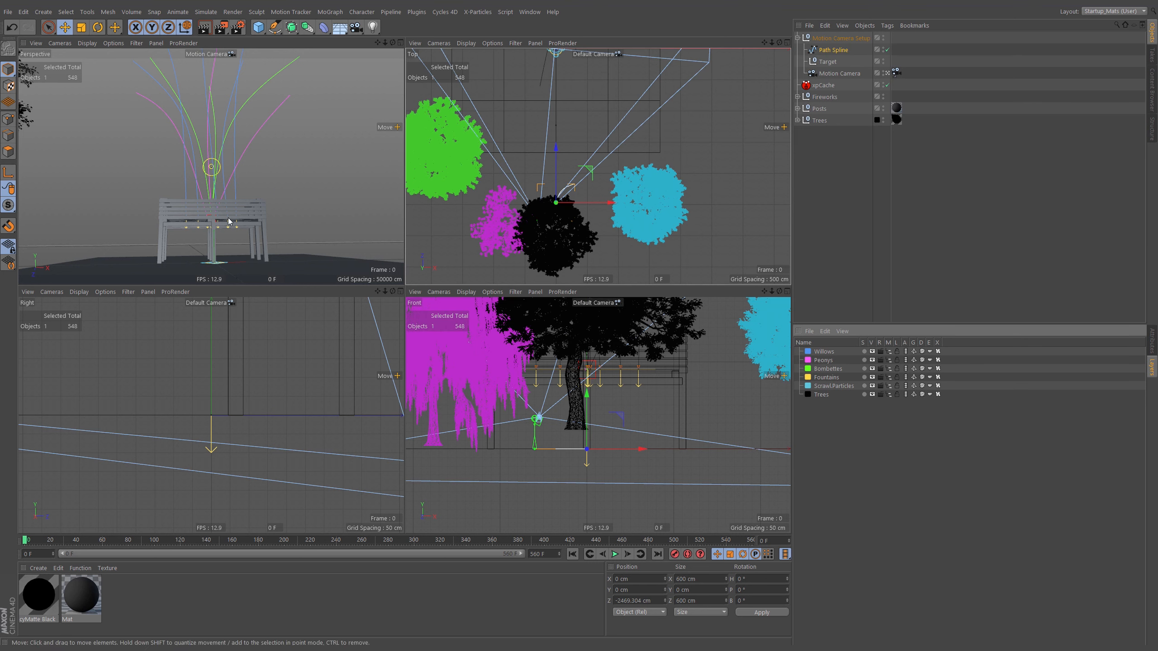
- Keyframe the Motion Camera's Camera Position A from 0% at frame 0 to 100% at frame 560
{"action": "left_click", "coordinate": [899, 73]}
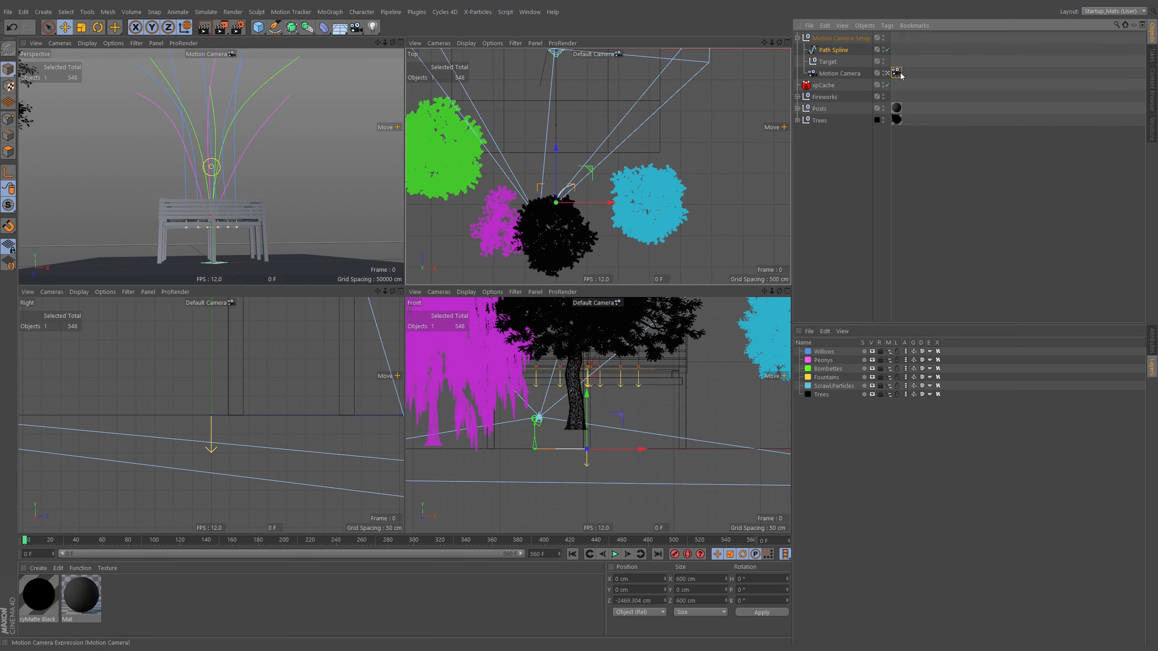
{"action": "left_click", "coordinate": [1154, 344]}
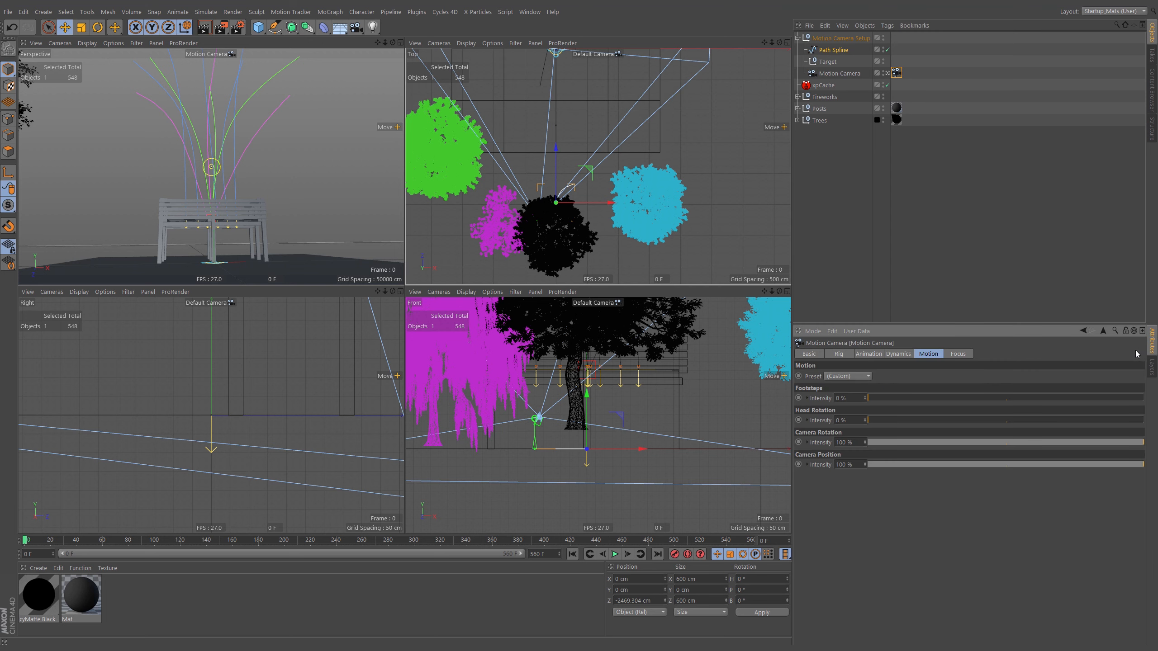
{"action": "left_click", "coordinate": [868, 355]}
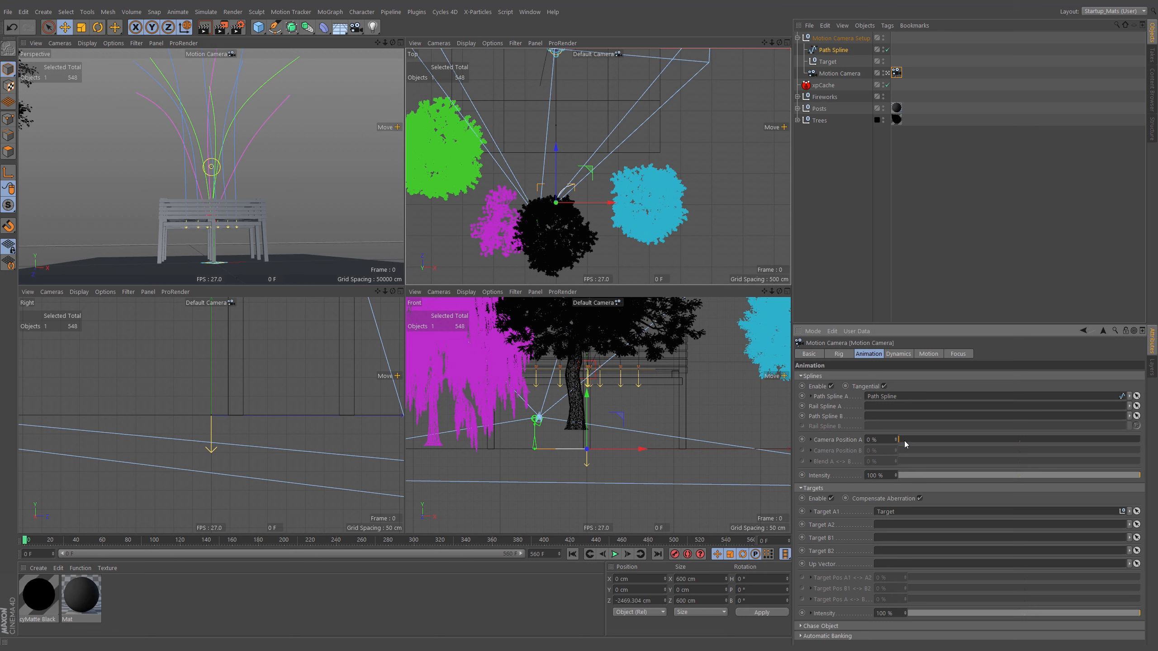
{"action": "mouse_move", "coordinate": [912, 440]}
{"action": "left_mouse_down"}
{"action": "mouse_move", "coordinate": [1157, 456]}
{"action": "mouse_move", "coordinate": [898, 440]}
{"action": "left_mouse_up"}
{"action": "left_click_drag", "start_coordinate": [742, 541], "coordinate": [753, 541]}
{"action": "left_click_drag", "start_coordinate": [915, 438], "coordinate": [1156, 436]}
{"action": "left_click", "coordinate": [802, 439]}
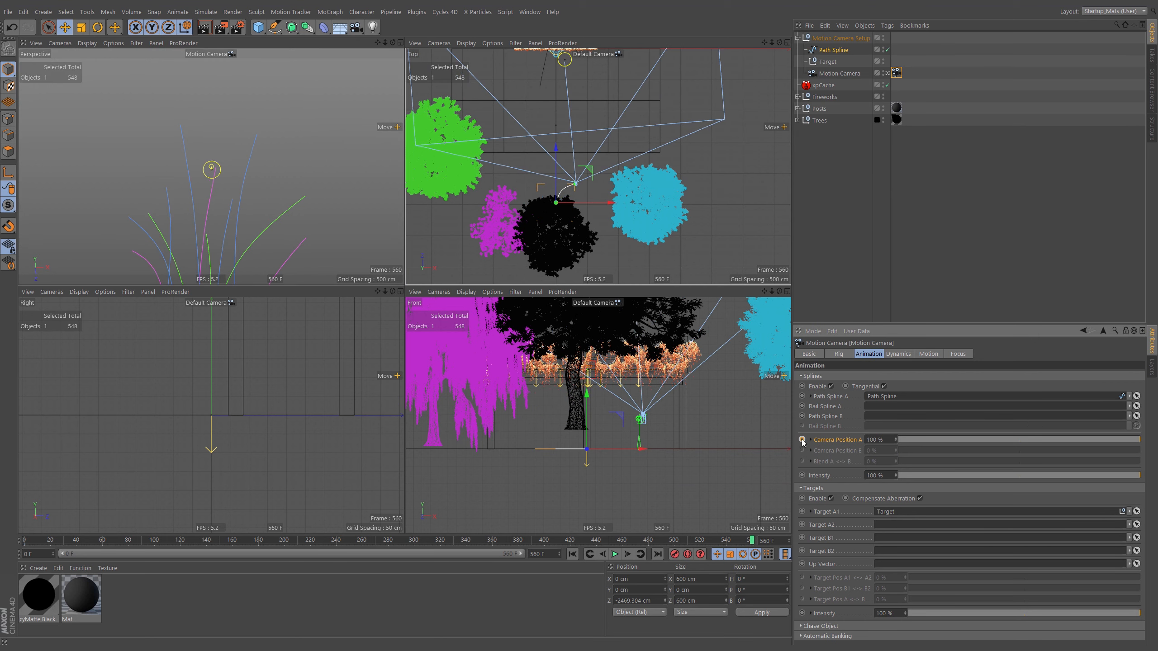
- Set the interpolation of both Camera Position A keys to Linear and scrub the timeline to check the camera travel
{"action": "left_click", "coordinate": [361, 541]}
{"action": "left_click_drag", "start_coordinate": [116, 543], "coordinate": [179, 541]}
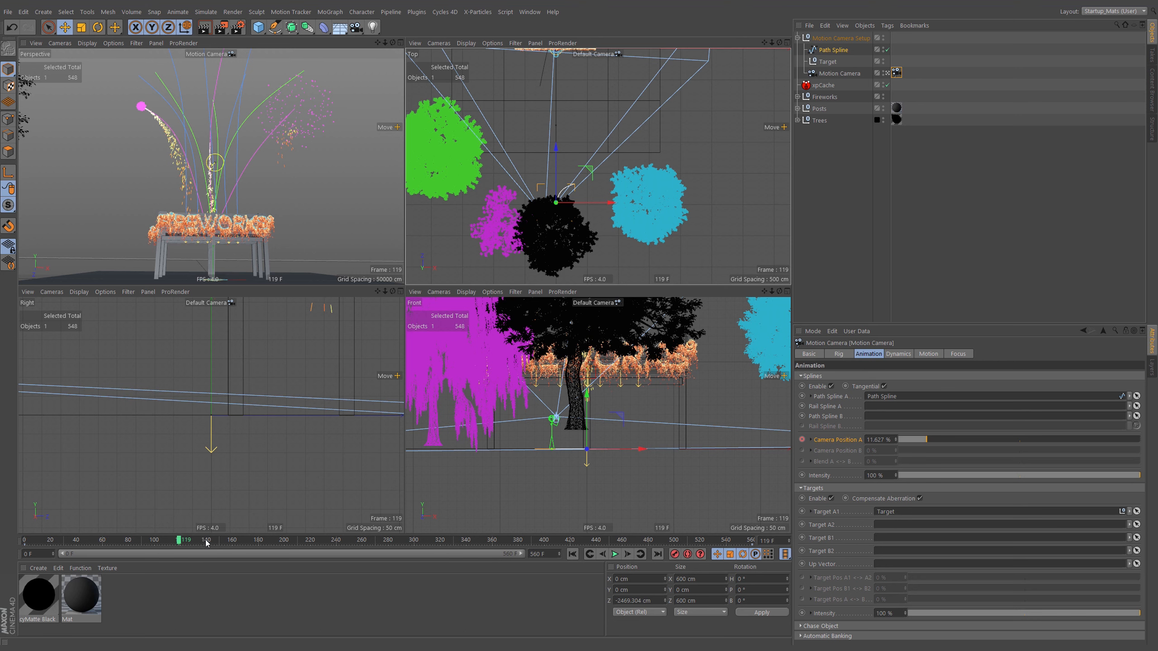
{"action": "key", "text": "ctrl+a"}
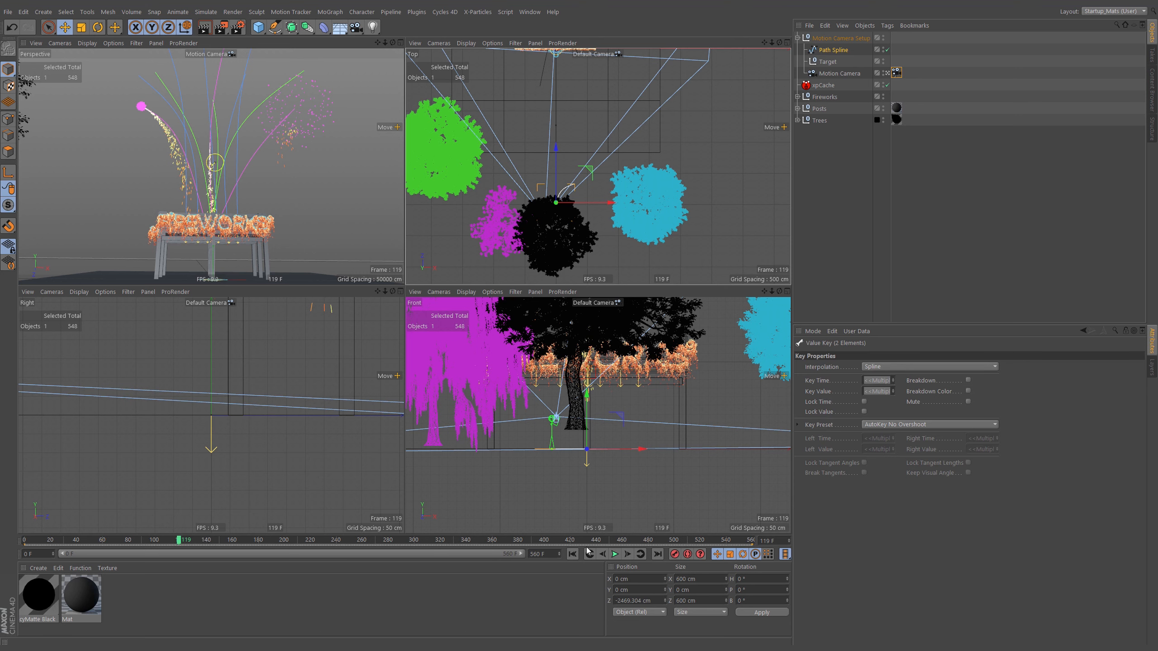
{"action": "left_click", "coordinate": [892, 365]}
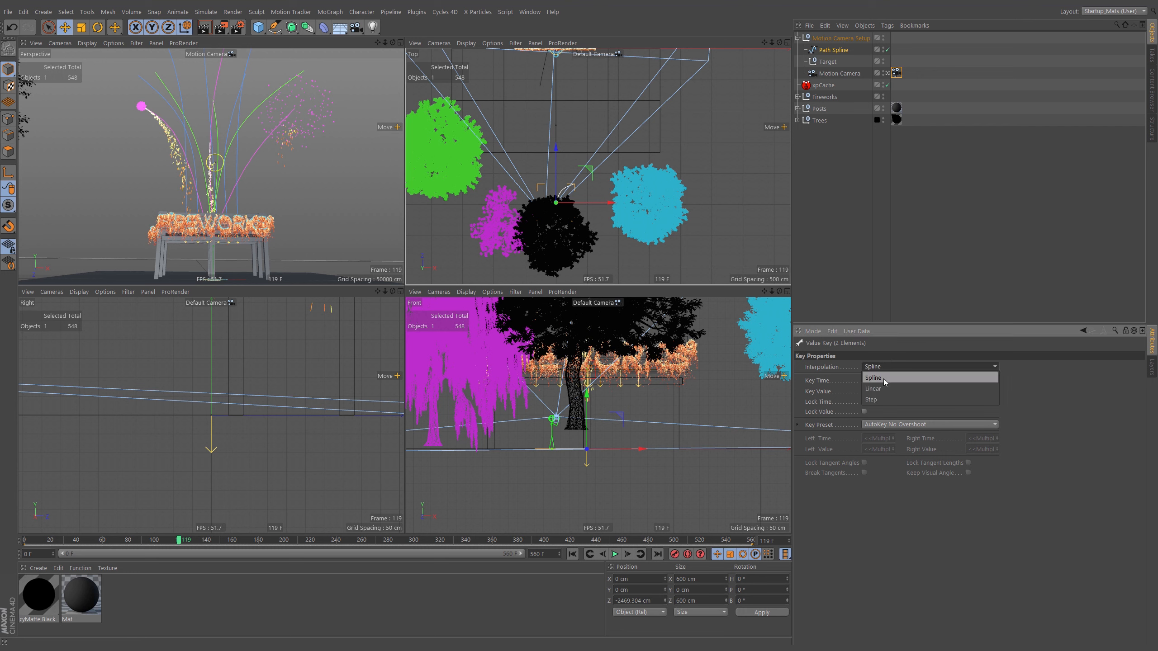
{"action": "left_click", "coordinate": [883, 388]}
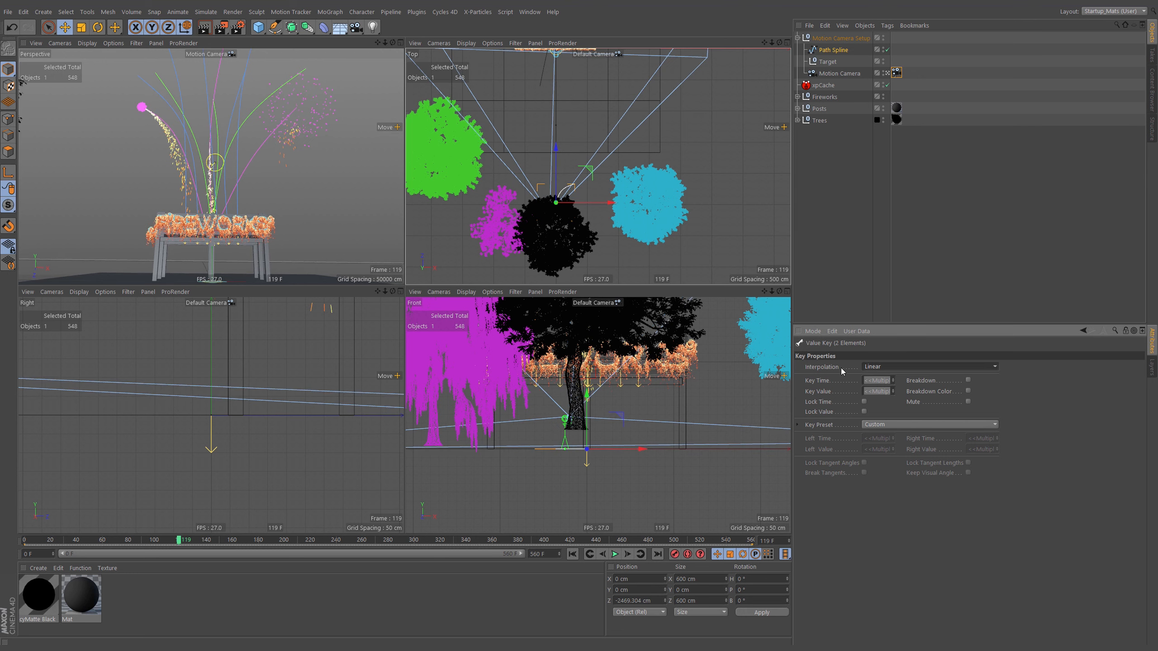
{"action": "left_click_drag", "start_coordinate": [23, 540], "coordinate": [405, 540]}
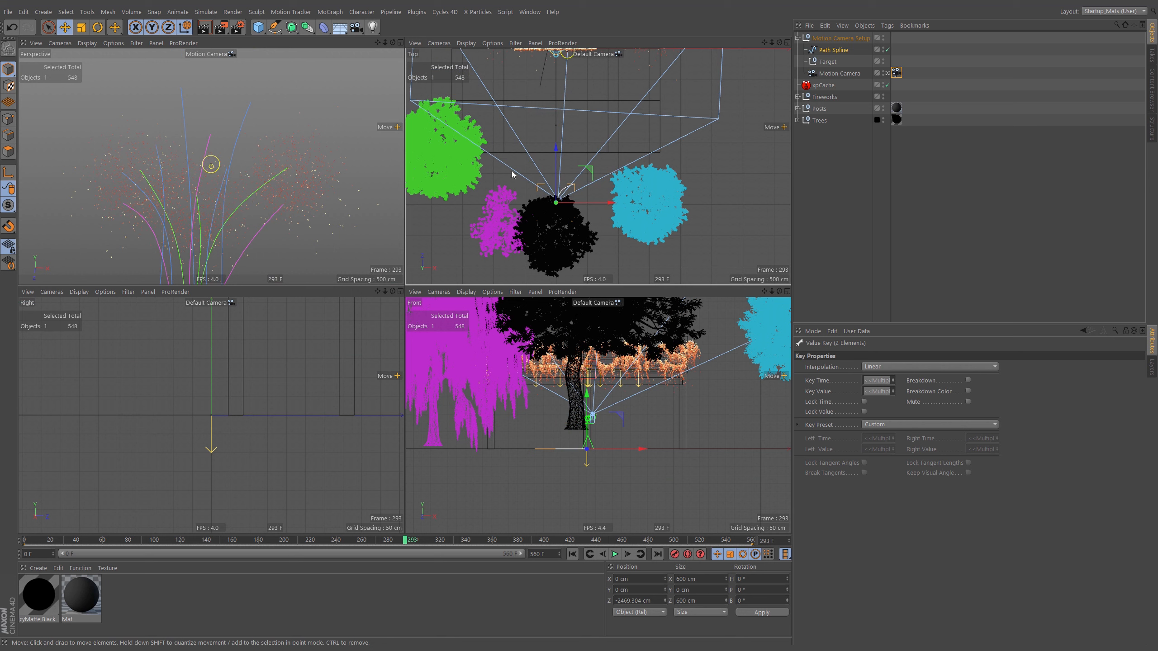
- Select the Path Spline and switch to editing its points
{"action": "left_click", "coordinate": [826, 51]}
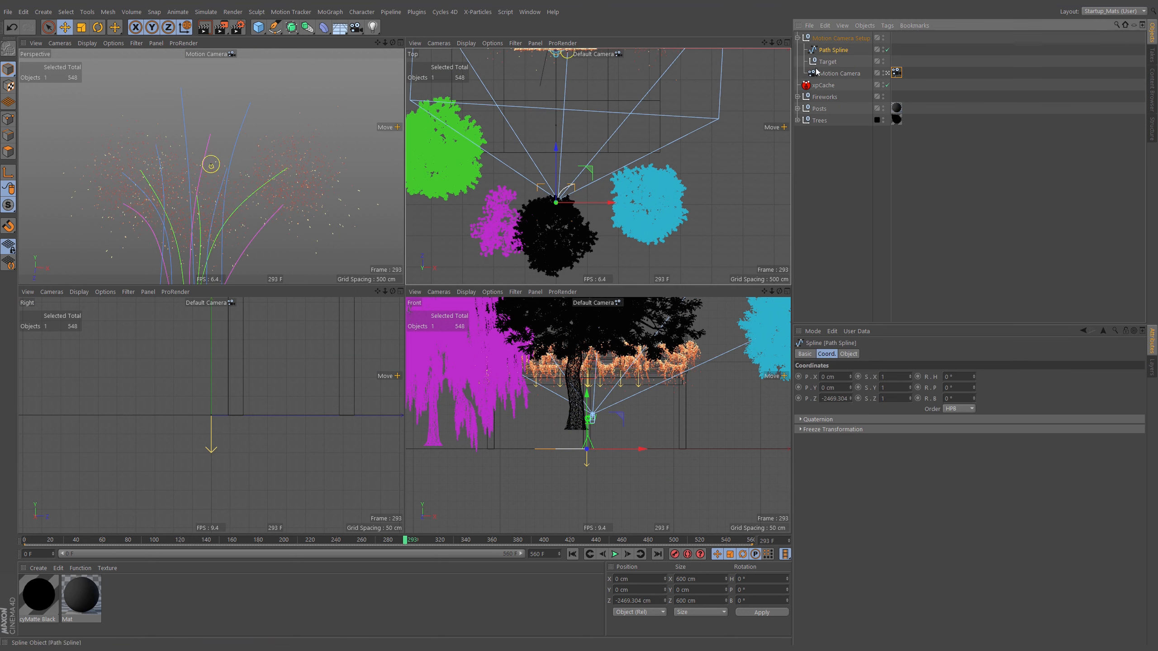
{"action": "left_click", "coordinate": [8, 119]}
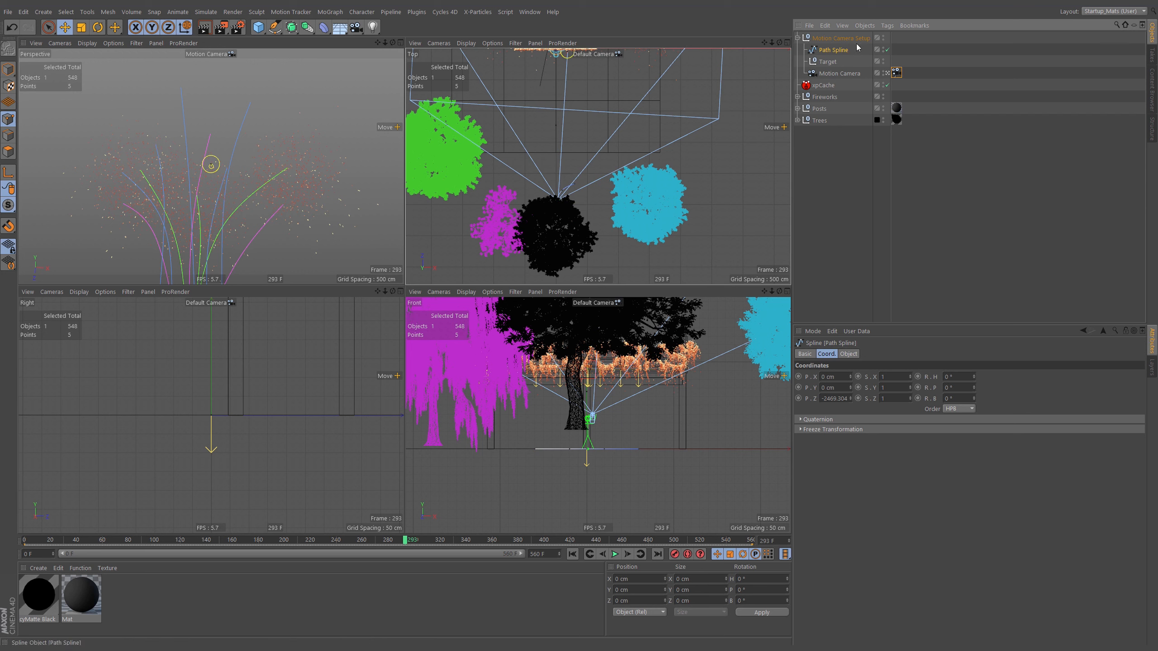
{"action": "key", "text": "ctrl+a"}
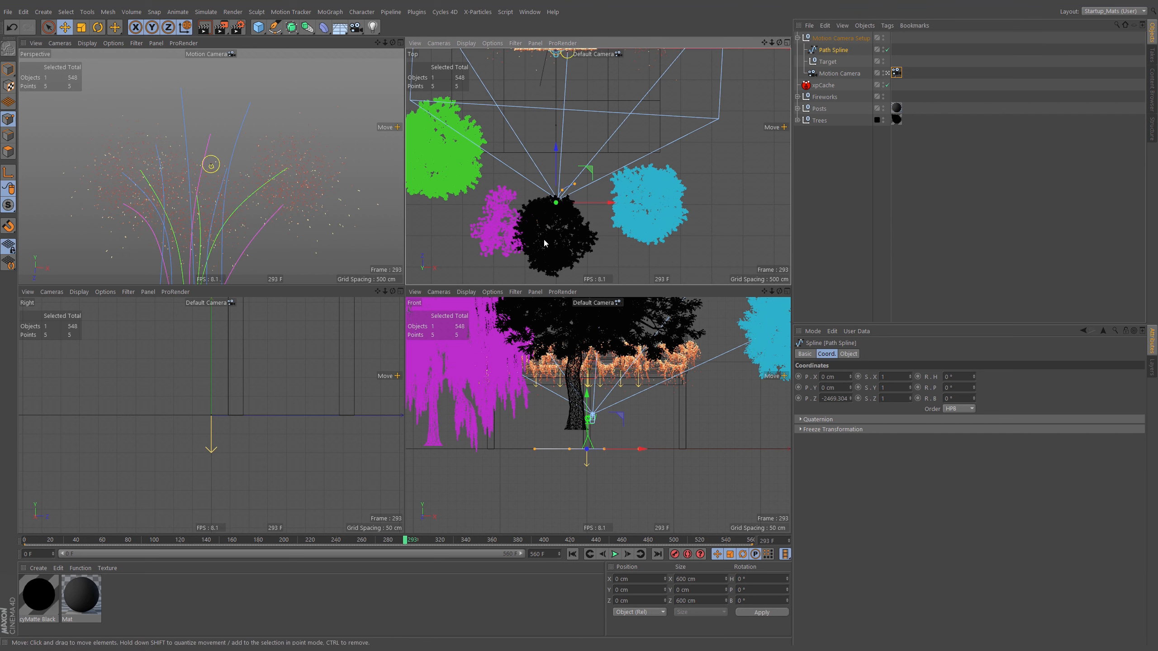
{"action": "left_click_drag", "start_coordinate": [549, 229], "coordinate": [555, 187]}
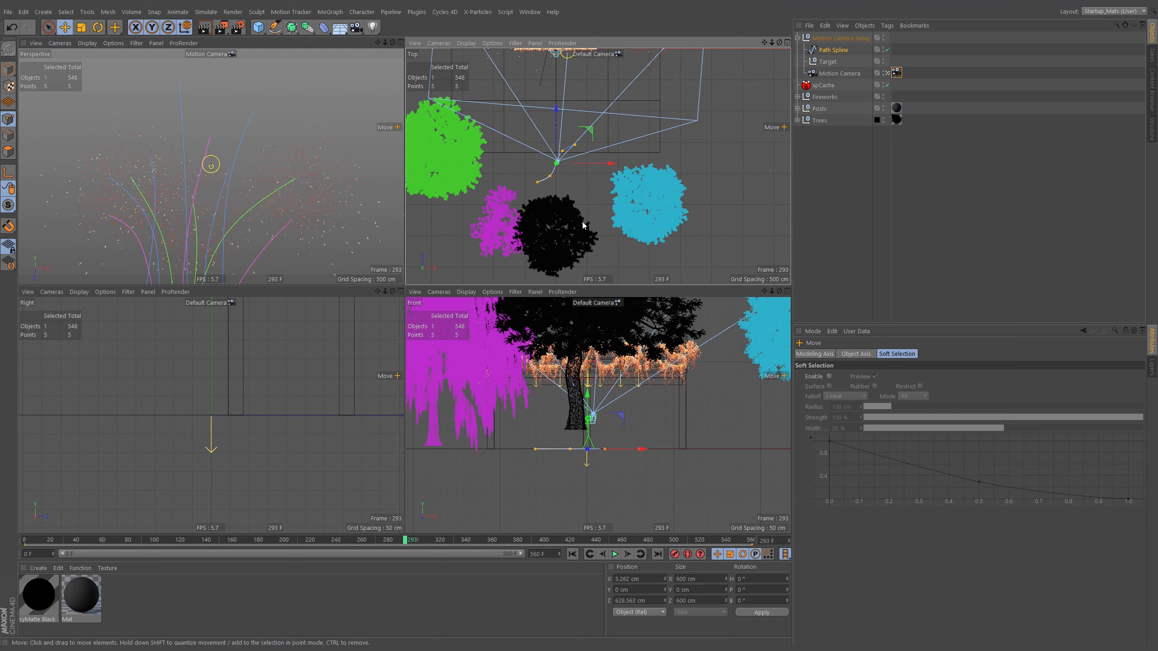
{"action": "key", "text": "ctrl+z"}
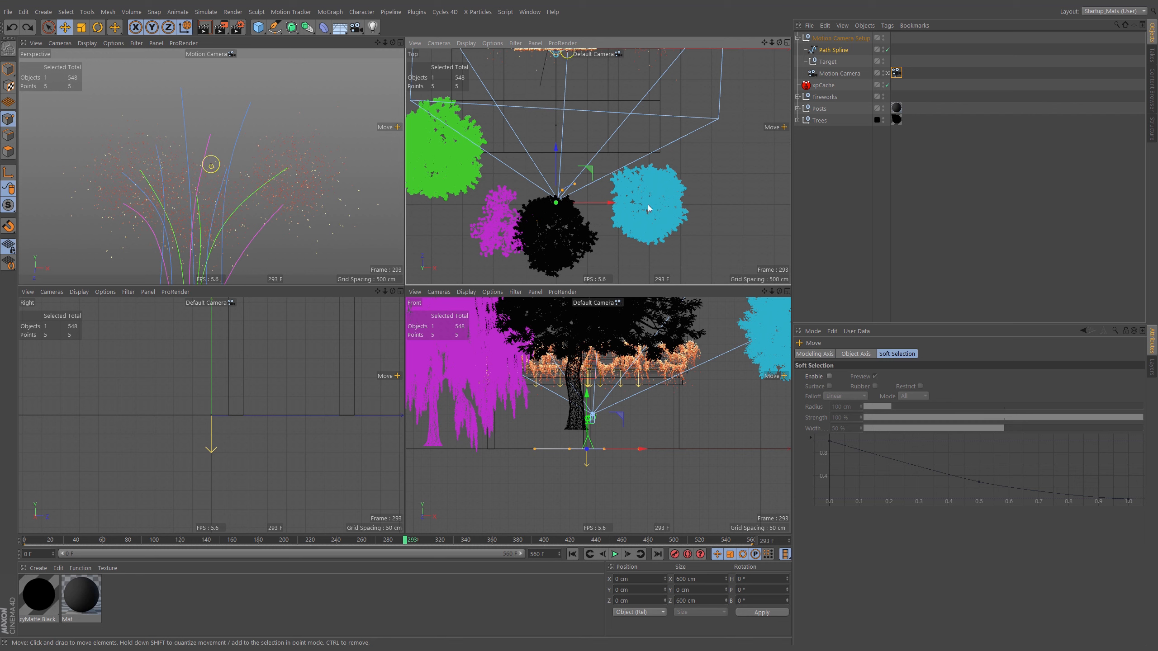
- Show the Top view's objects as boxes and give the Path Spline a Display tag with its Gouraud Shading mode enabled
{"action": "left_click", "coordinate": [466, 43]}
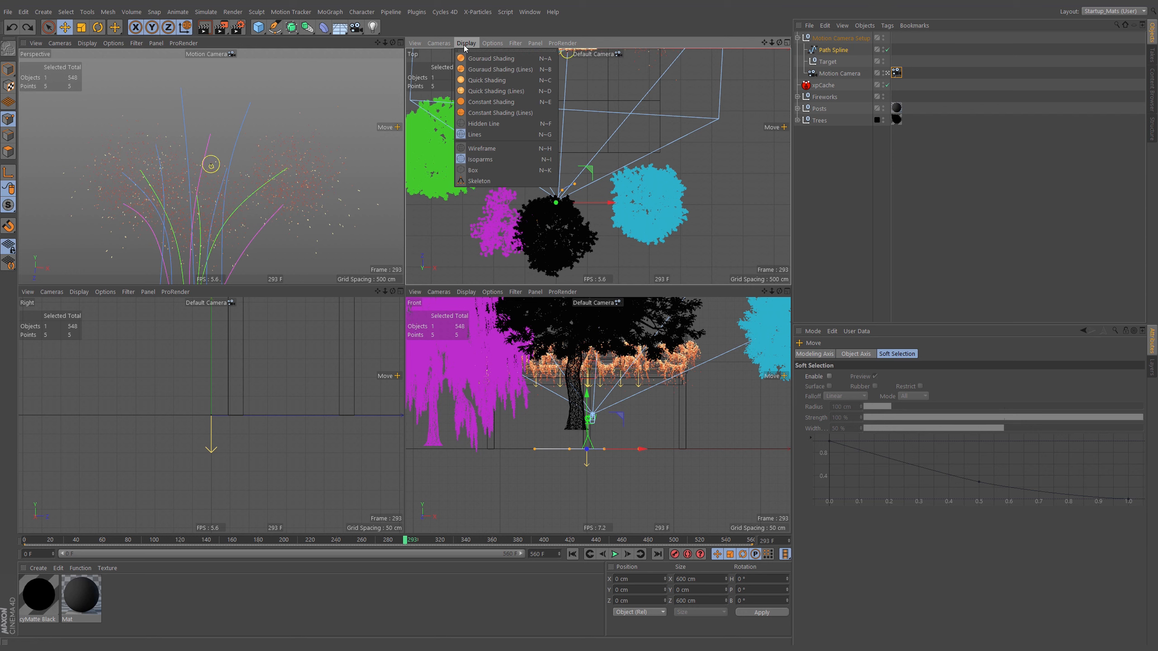
{"action": "left_click", "coordinate": [470, 171]}
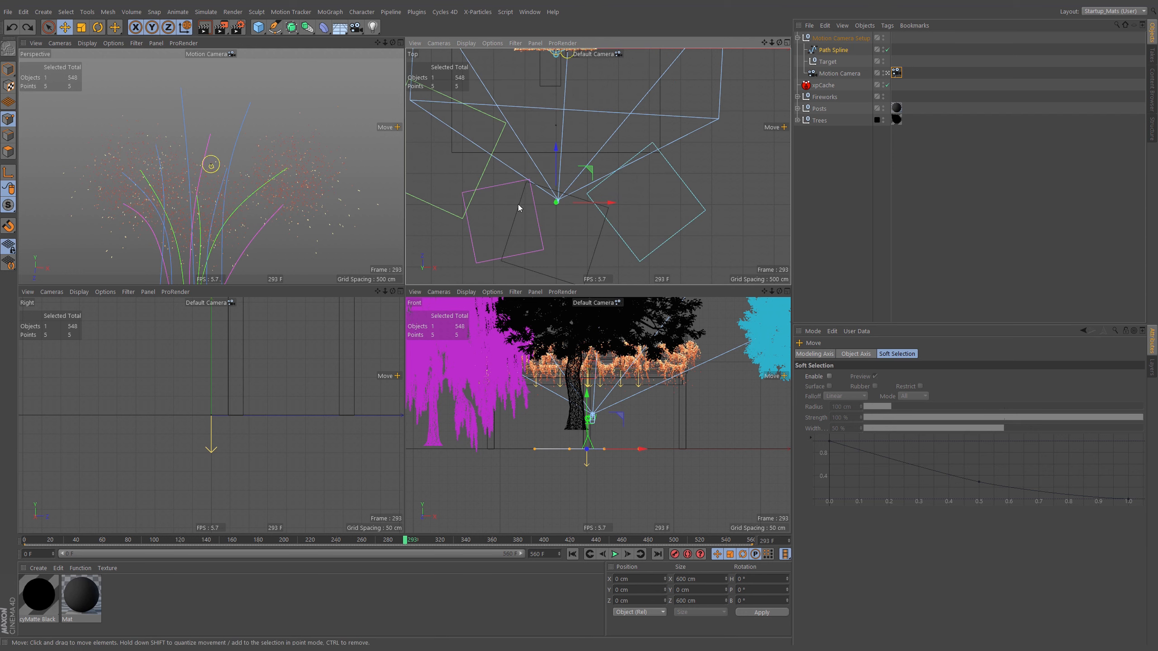
{"action": "right_click", "coordinate": [830, 51]}
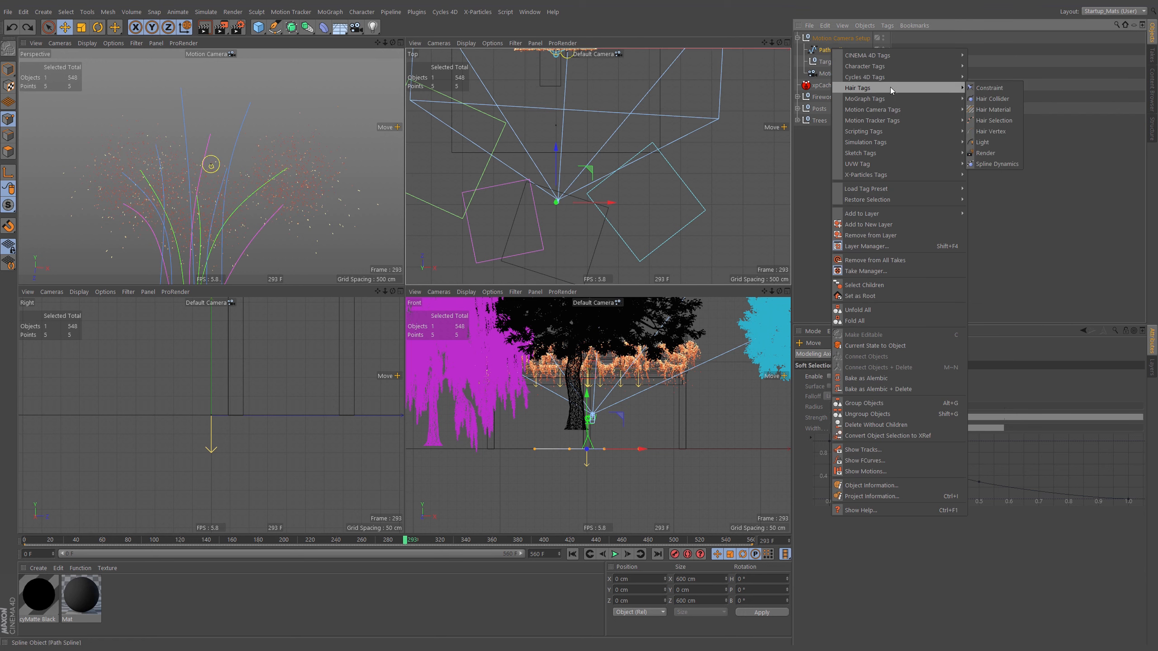
{"action": "mouse_move", "coordinate": [929, 54]}
{"action": "left_click", "coordinate": [1007, 144]}
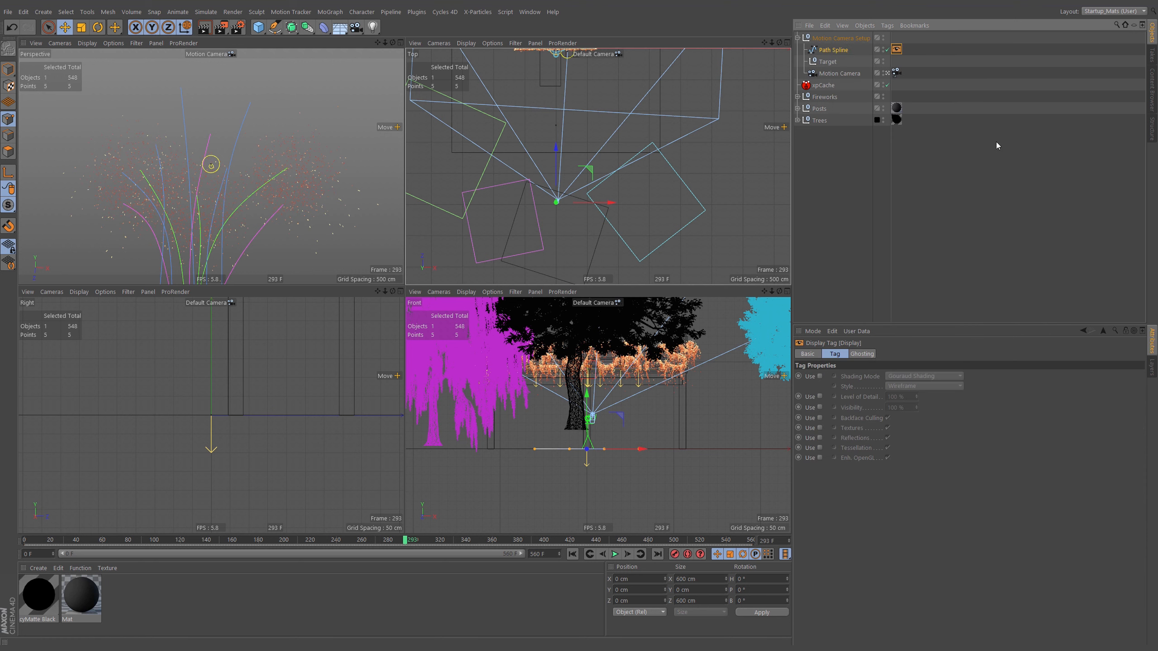
{"action": "left_click", "coordinate": [820, 376]}
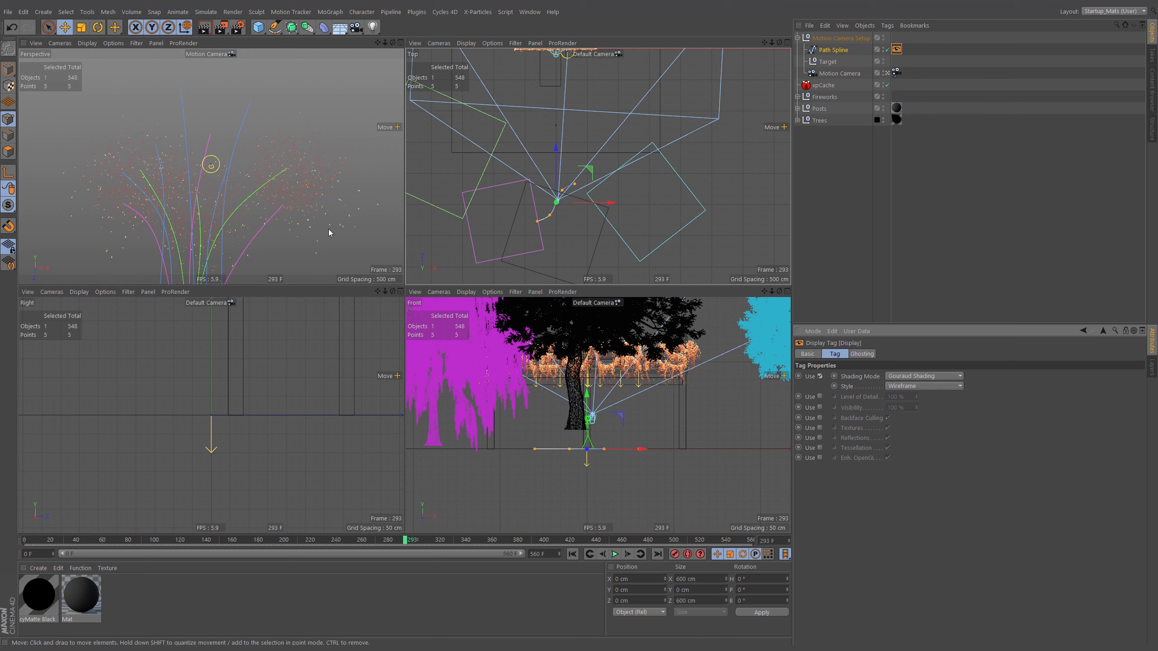
- Move the Path Spline's middle point to about X 154, Z -446 cm and delete the two points adjacent to it
{"action": "left_click", "coordinate": [547, 216]}
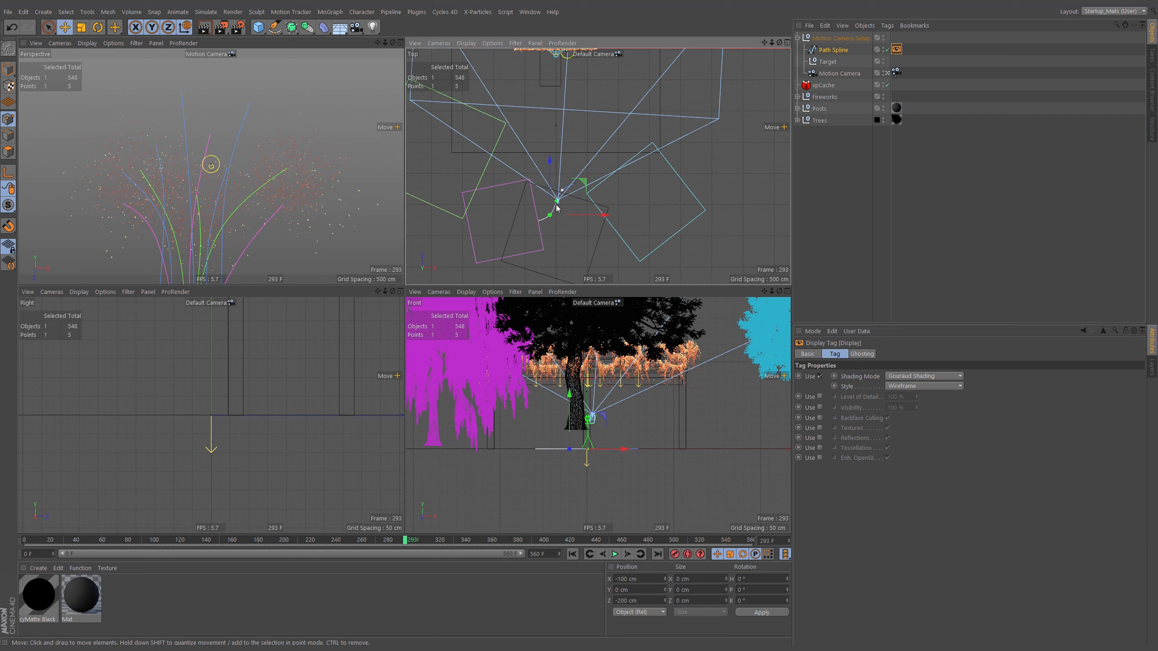
{"action": "left_click", "coordinate": [556, 202]}
{"action": "left_click_drag", "start_coordinate": [568, 237], "coordinate": [576, 265]}
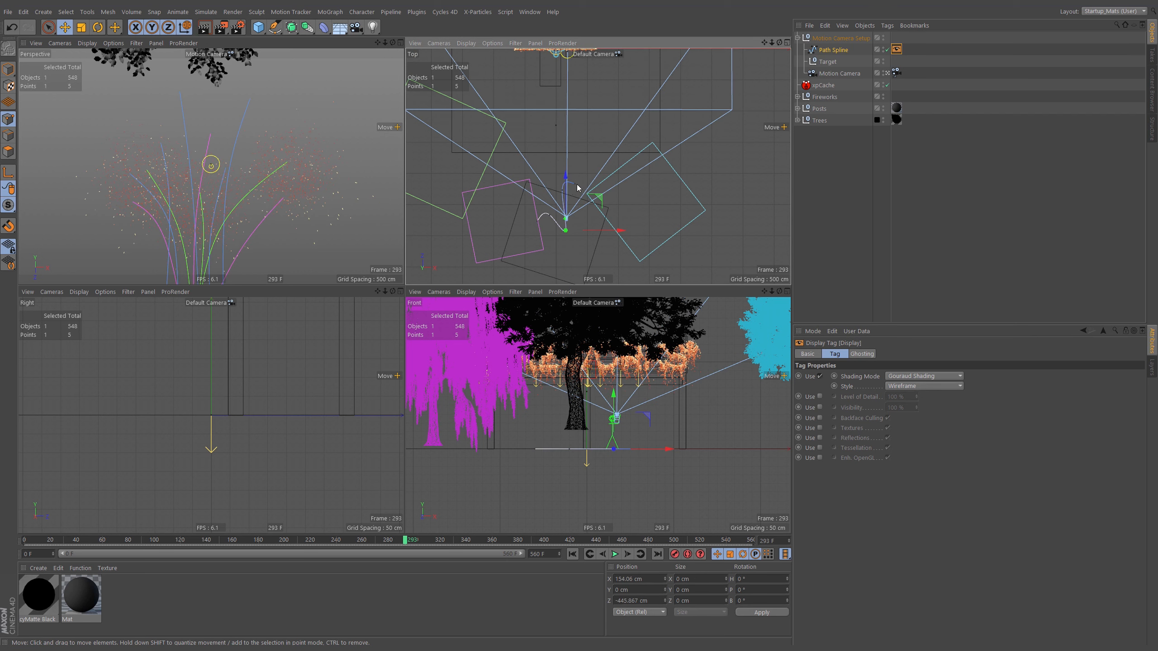
{"action": "key", "text": "ctrl+z"}
{"action": "left_click_drag", "start_coordinate": [570, 222], "coordinate": [599, 239]}
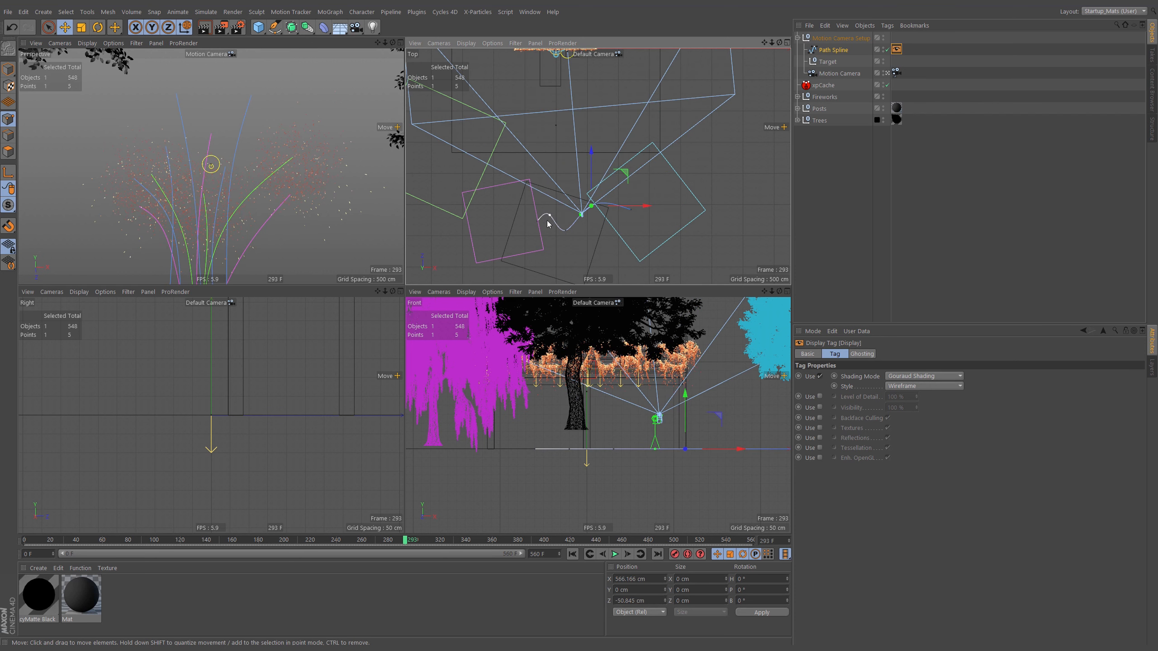
{"action": "key", "text": "Delete"}
{"action": "left_click", "coordinate": [549, 215]}
{"action": "key", "text": "Delete"}
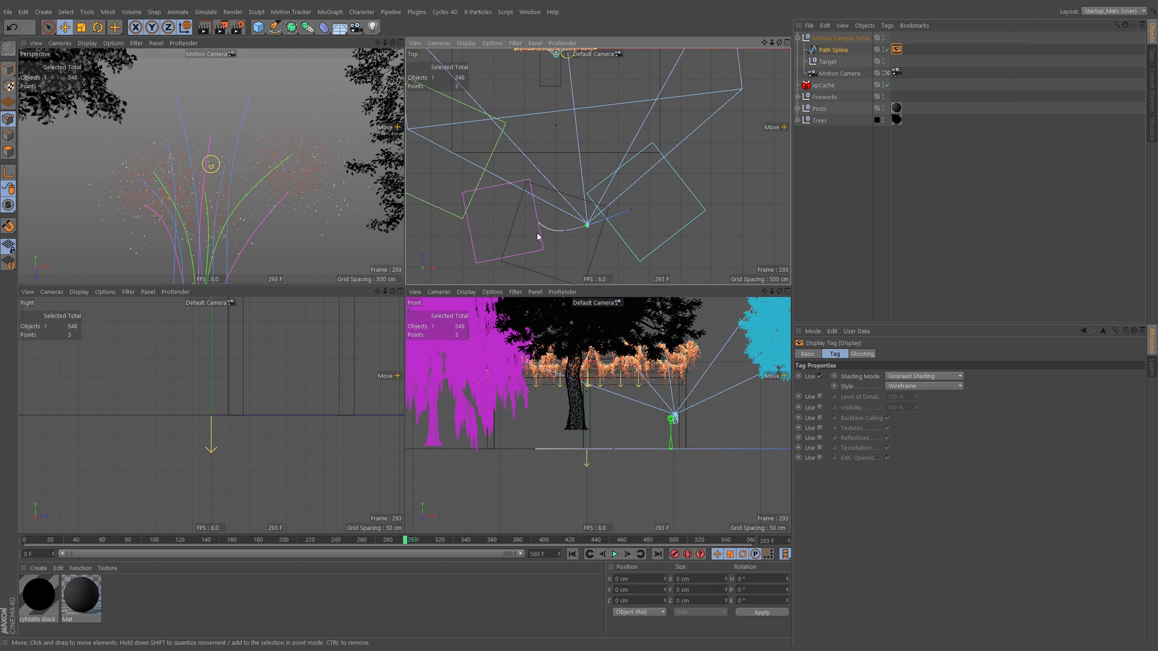
- Pull the Path Spline's start point outward to the green tree's box and move its end point to about X 1348, Z 52 cm
{"action": "left_click", "coordinate": [537, 222]}
{"action": "left_click_drag", "start_coordinate": [527, 238], "coordinate": [442, 224]}
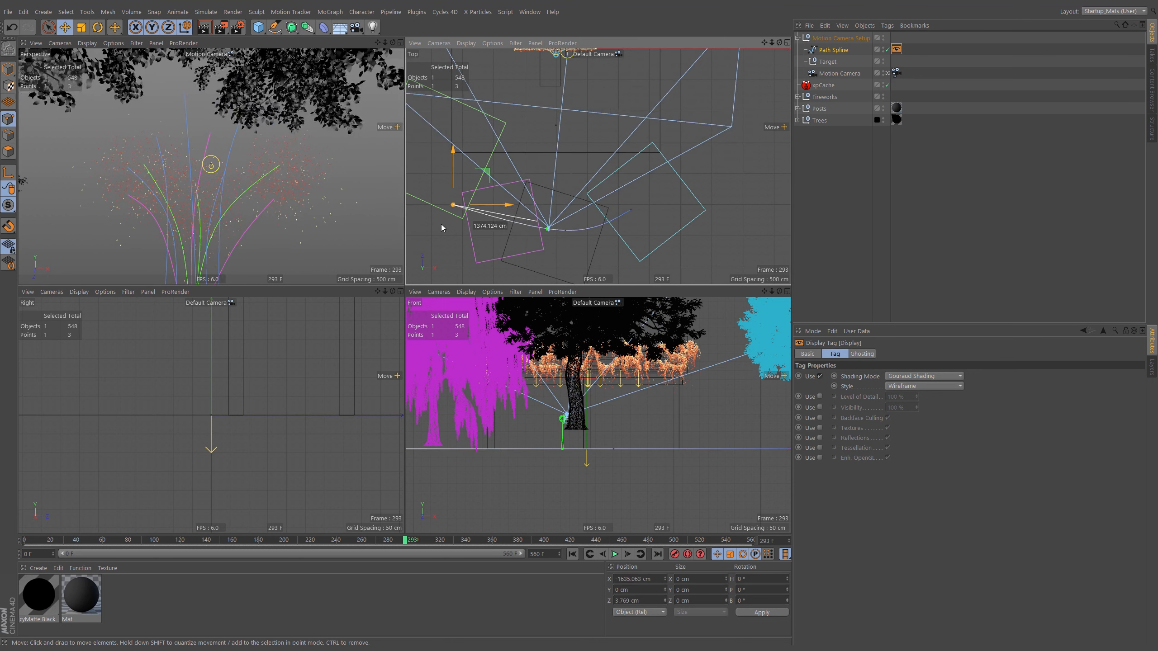
{"action": "left_click", "coordinate": [631, 210]}
{"action": "left_click_drag", "start_coordinate": [630, 235], "coordinate": [639, 225]}
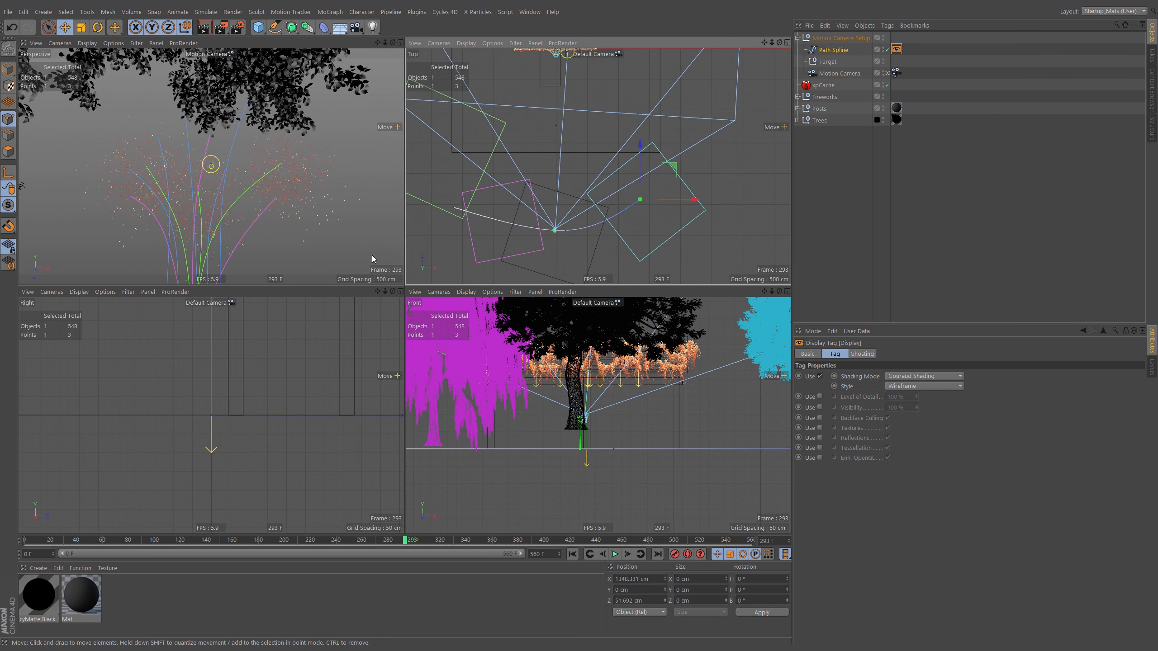
- At frame 0, nudge the Path Spline's start point slightly inward to adjust how the trees frame the opening shot
{"action": "left_click", "coordinate": [26, 543]}
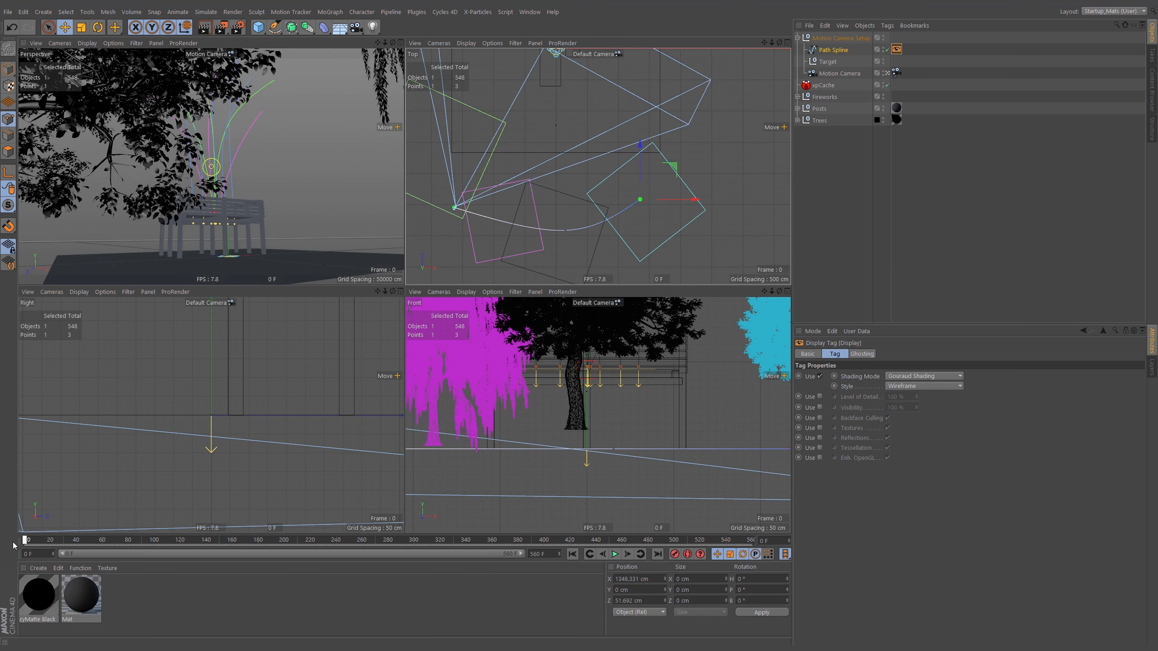
{"action": "mouse_move", "coordinate": [454, 235]}
{"action": "left_mouse_down"}
{"action": "mouse_move", "coordinate": [460, 252]}
{"action": "mouse_move", "coordinate": [464, 228]}
{"action": "left_mouse_up"}
{"action": "left_click", "coordinate": [457, 210]}
{"action": "left_click_drag", "start_coordinate": [465, 228], "coordinate": [466, 230]}
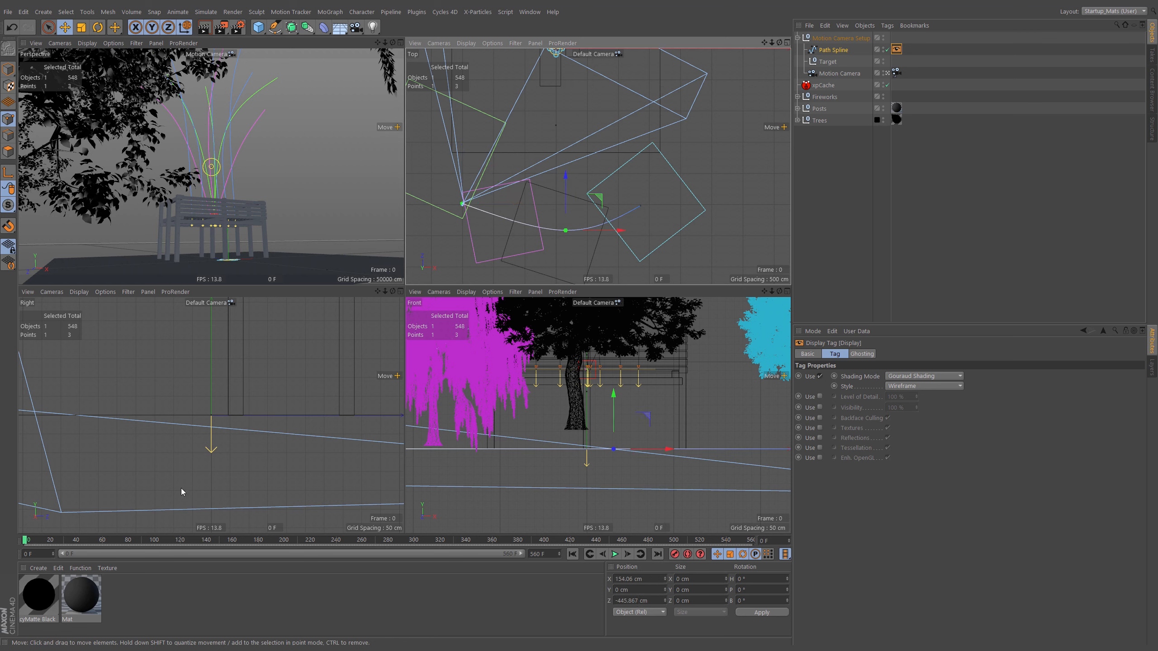
- Check the path and spline properties mid-animation, and shift the Path Spline's middle point to about X 100, Z -384 cm
{"action": "left_click_drag", "start_coordinate": [98, 540], "coordinate": [325, 538]}
{"action": "left_click", "coordinate": [834, 50]}
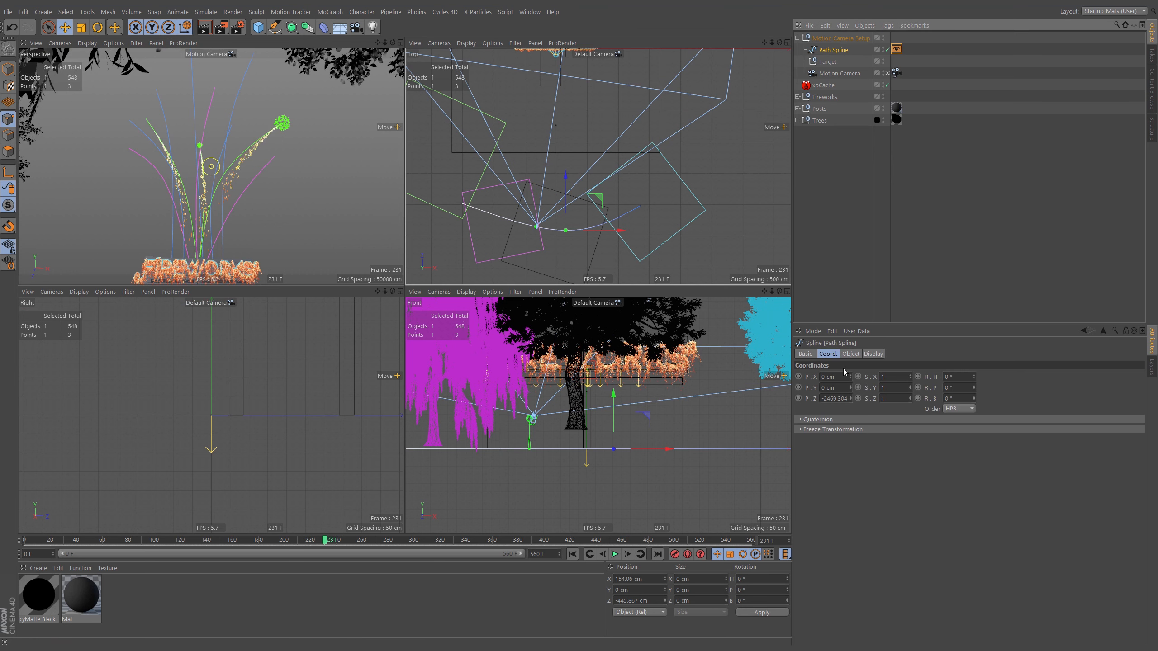
{"action": "left_click", "coordinate": [851, 354]}
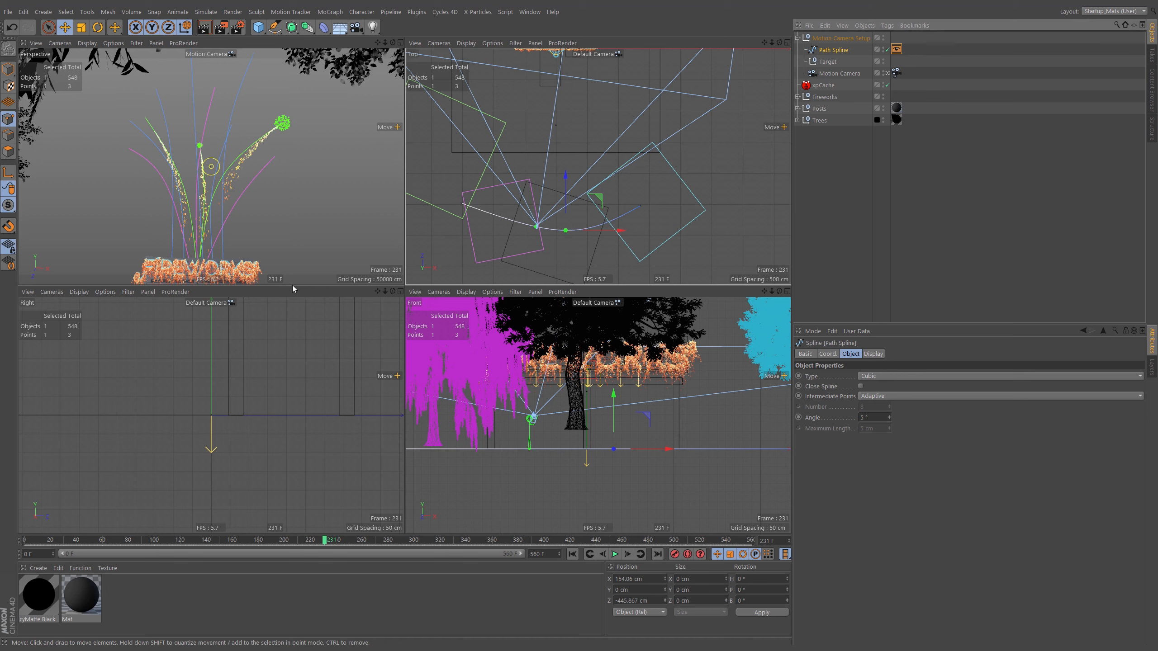
{"action": "left_click_drag", "start_coordinate": [322, 541], "coordinate": [137, 535]}
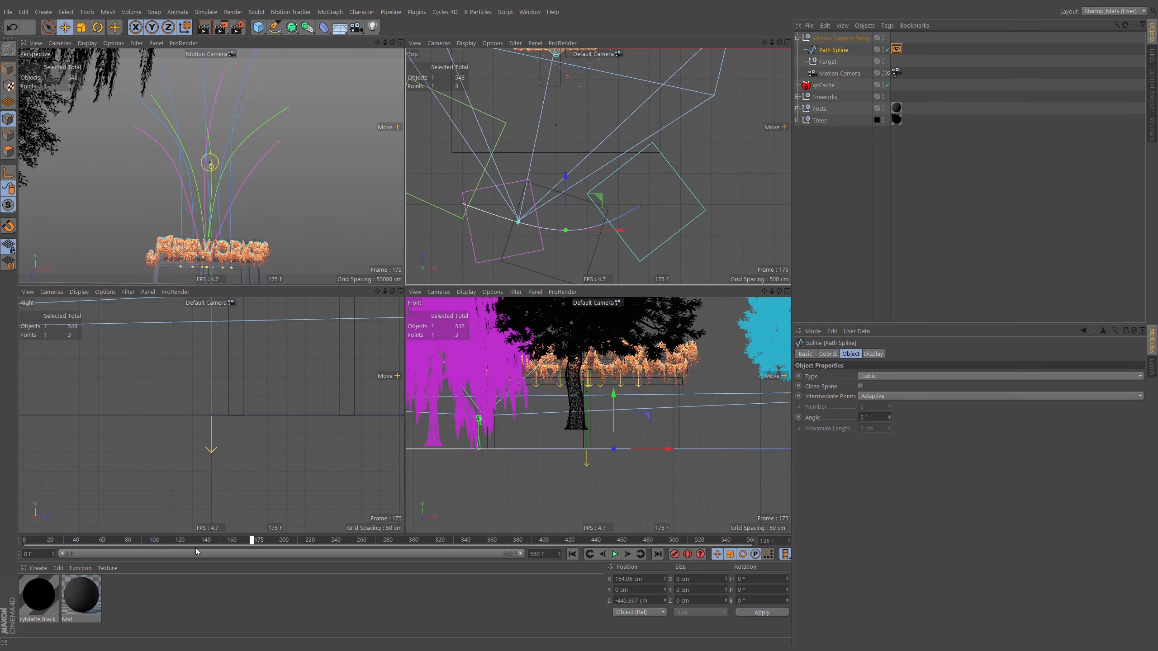
{"action": "left_click_drag", "start_coordinate": [140, 543], "coordinate": [383, 555]}
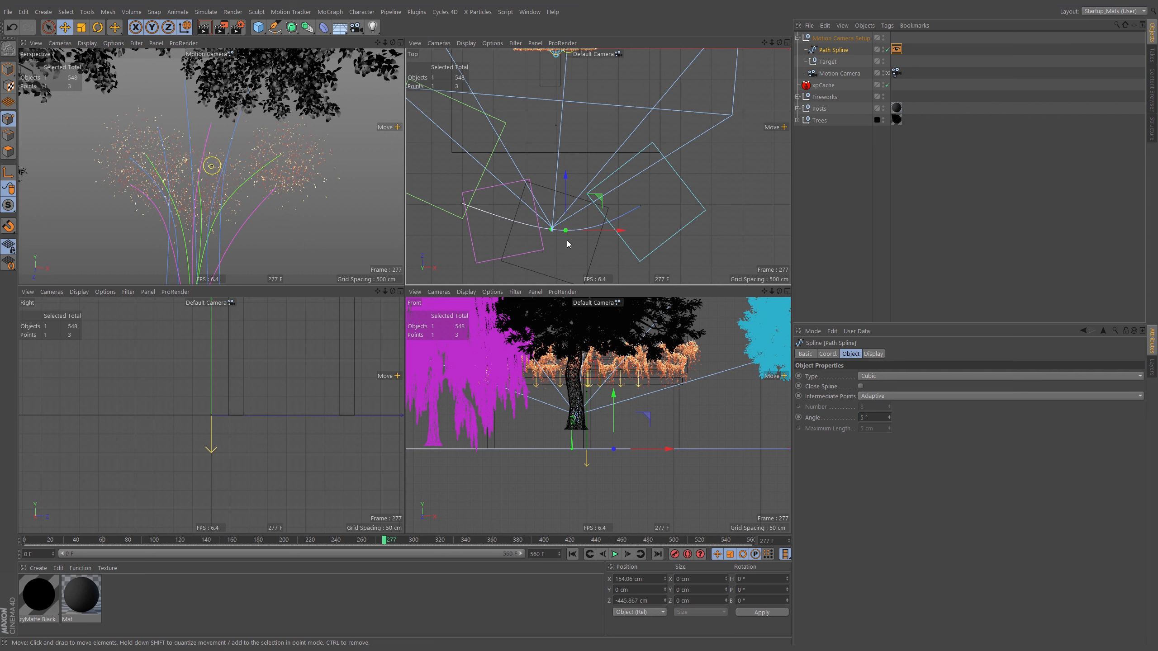
{"action": "left_click_drag", "start_coordinate": [562, 241], "coordinate": [562, 242]}
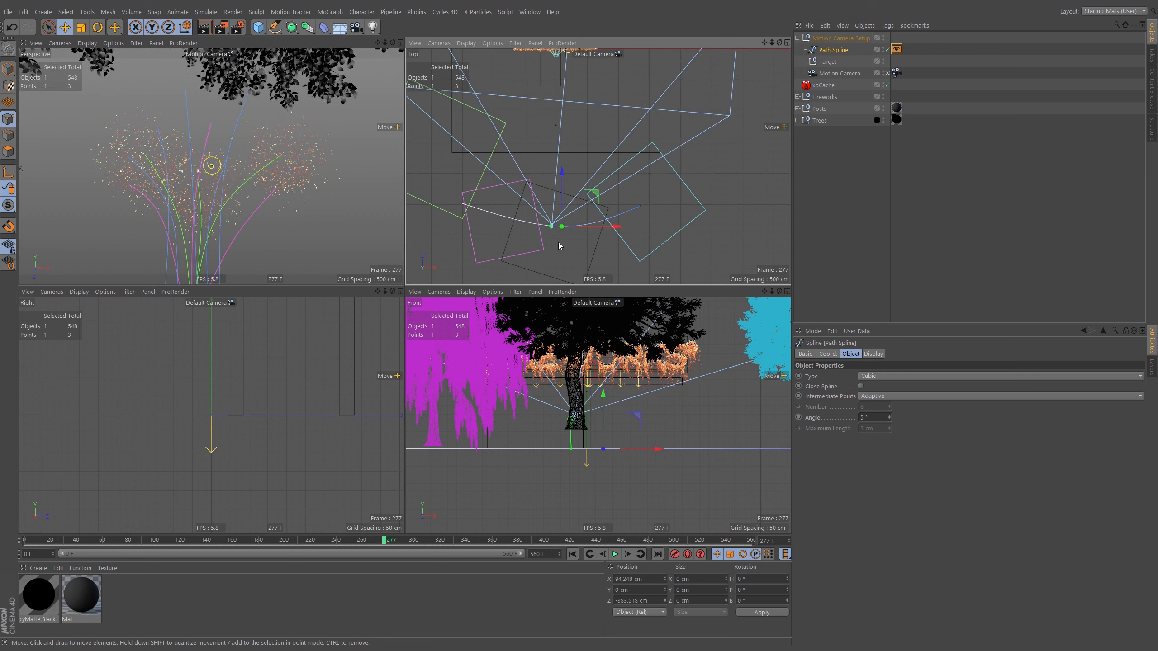
{"action": "left_click_drag", "start_coordinate": [587, 230], "coordinate": [584, 229]}
- Check the shot up to frame 560 and move the Path Spline's end point to about X 1341, Z 30 cm
{"action": "left_click_drag", "start_coordinate": [401, 540], "coordinate": [579, 511]}
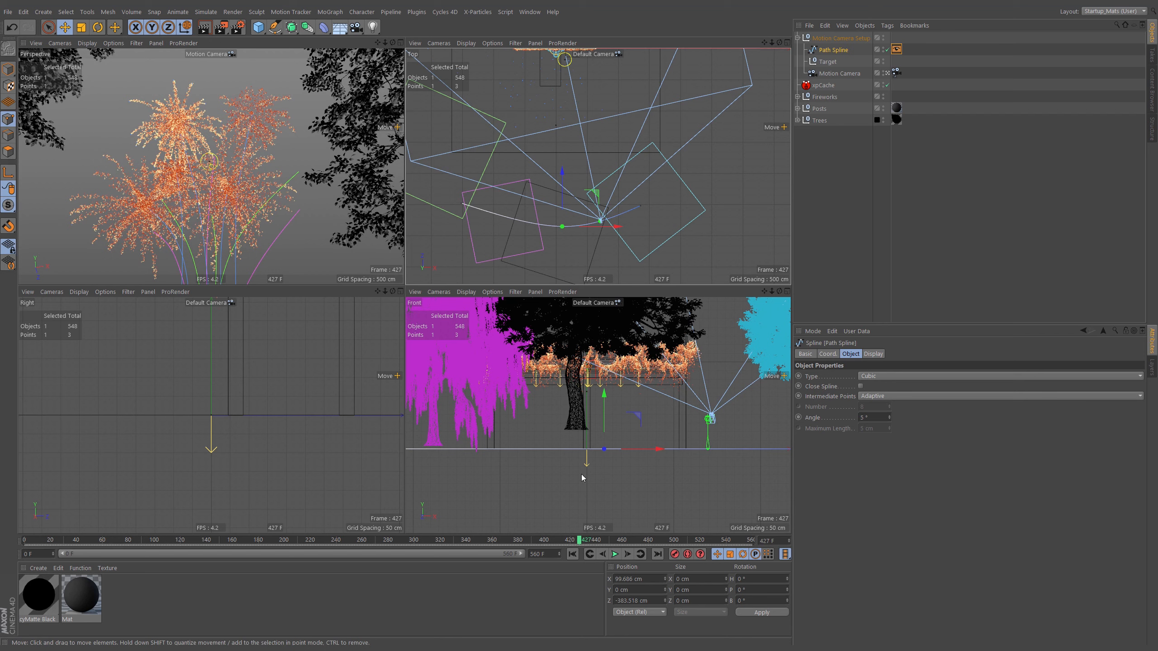
{"action": "left_click_drag", "start_coordinate": [584, 545], "coordinate": [752, 544]}
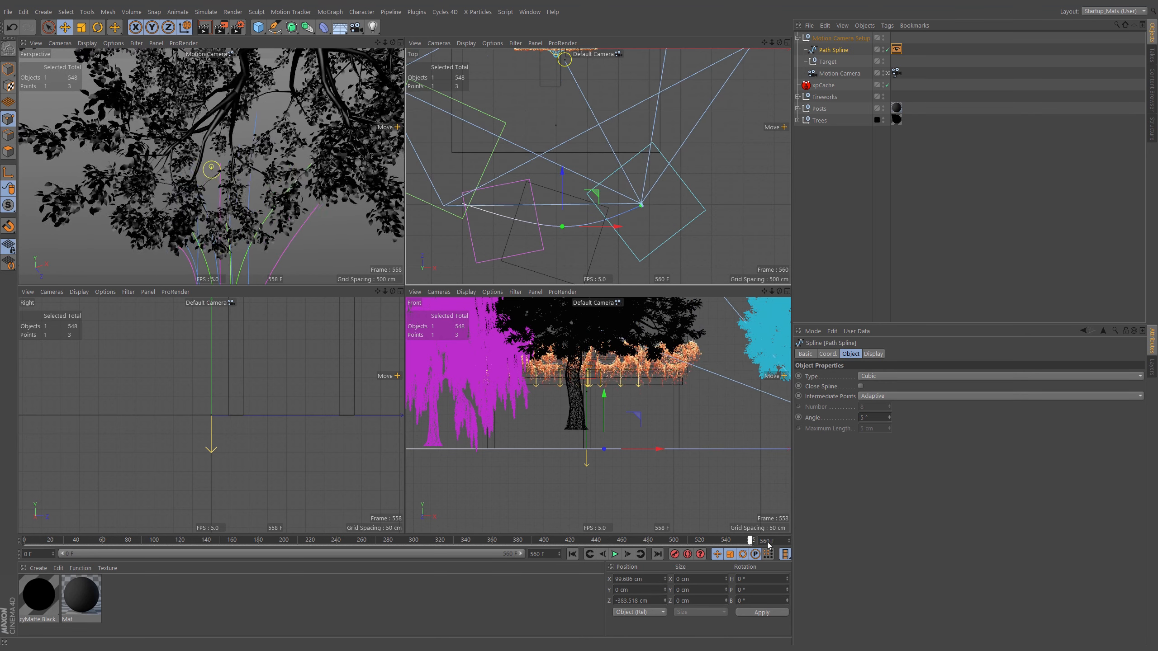
{"action": "left_click", "coordinate": [642, 206]}
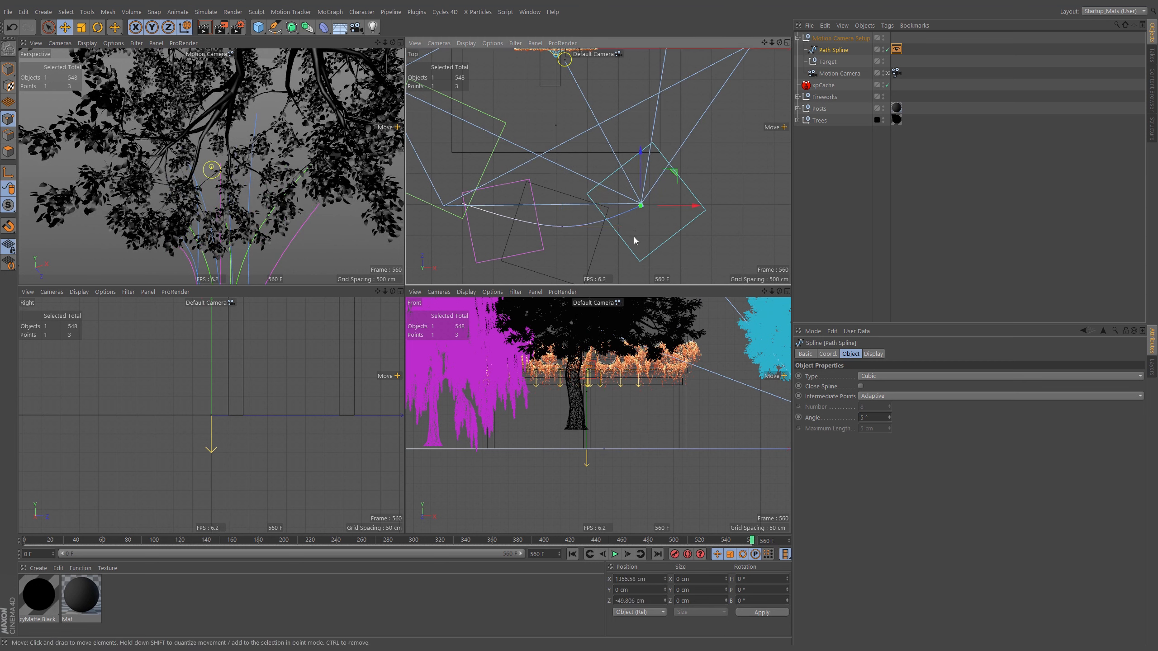
{"action": "left_click_drag", "start_coordinate": [634, 239], "coordinate": [632, 232]}
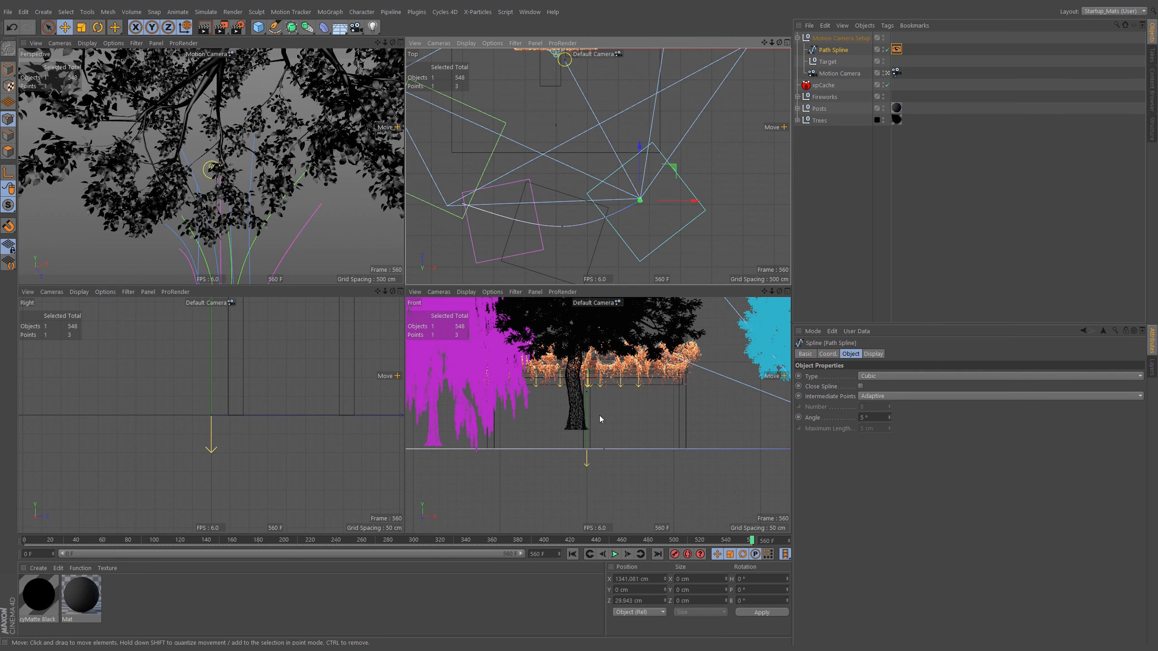
- Return the animation to frame 0 and bring up the project settings
{"action": "left_click_drag", "start_coordinate": [751, 545], "coordinate": [25, 540]}
{"action": "key", "text": "ctrl+d"}
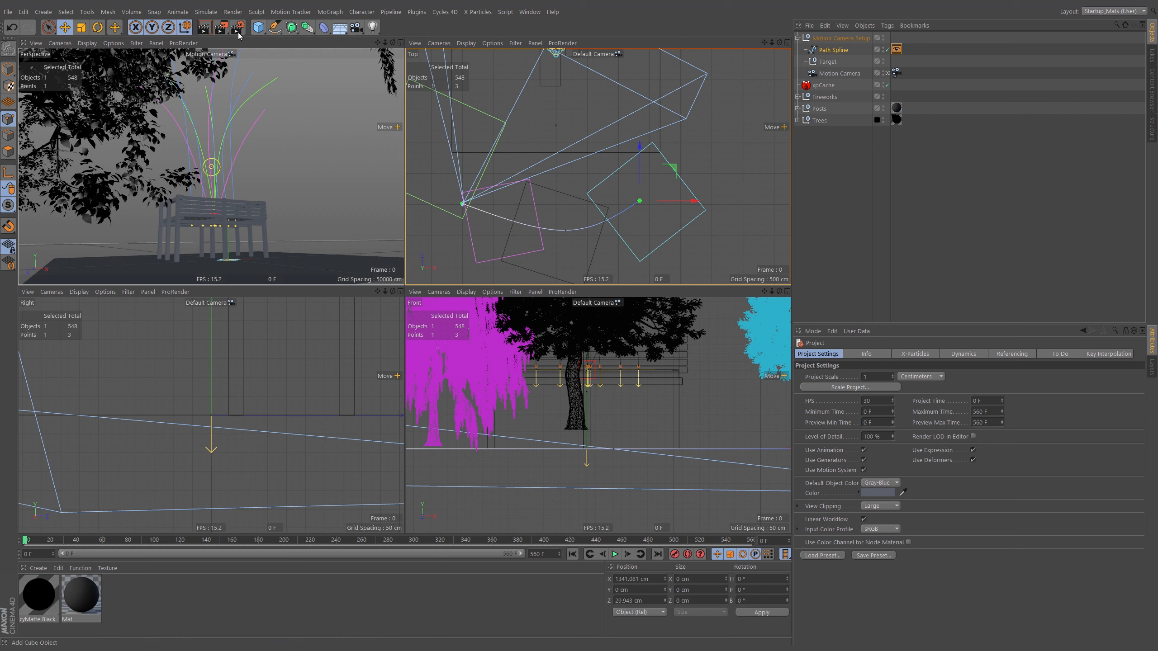
- Switch to Model mode, select the Floor Plane and reveal it in the object hierarchy
{"action": "left_click", "coordinate": [282, 267]}
{"action": "left_click", "coordinate": [8, 69]}
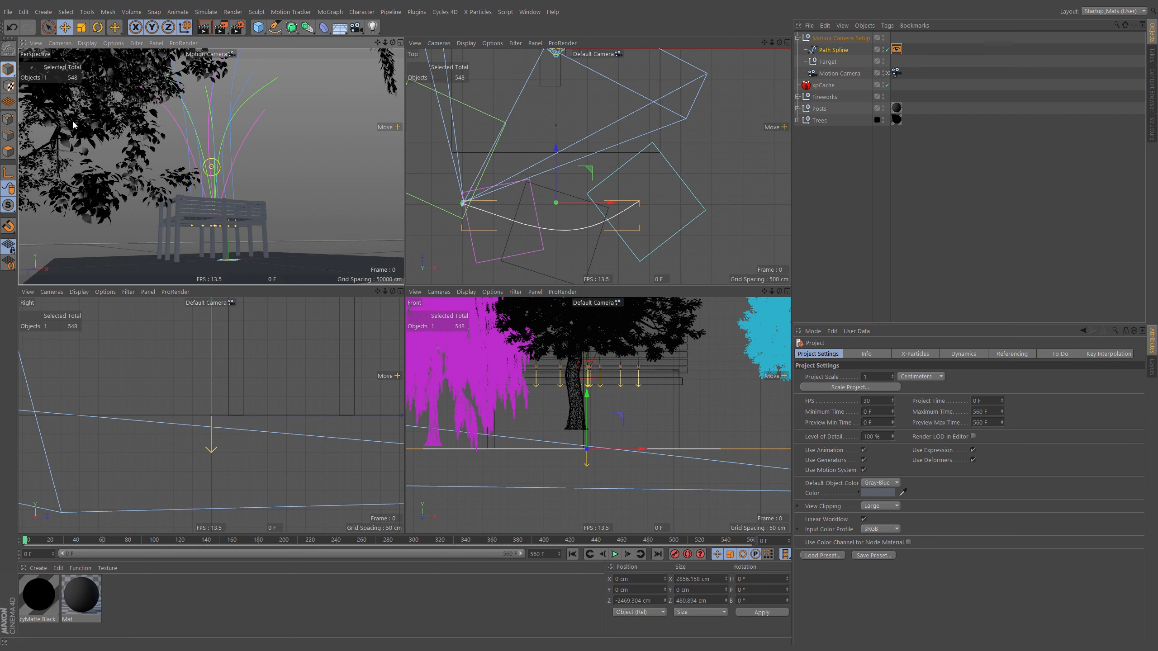
{"action": "left_click", "coordinate": [306, 267]}
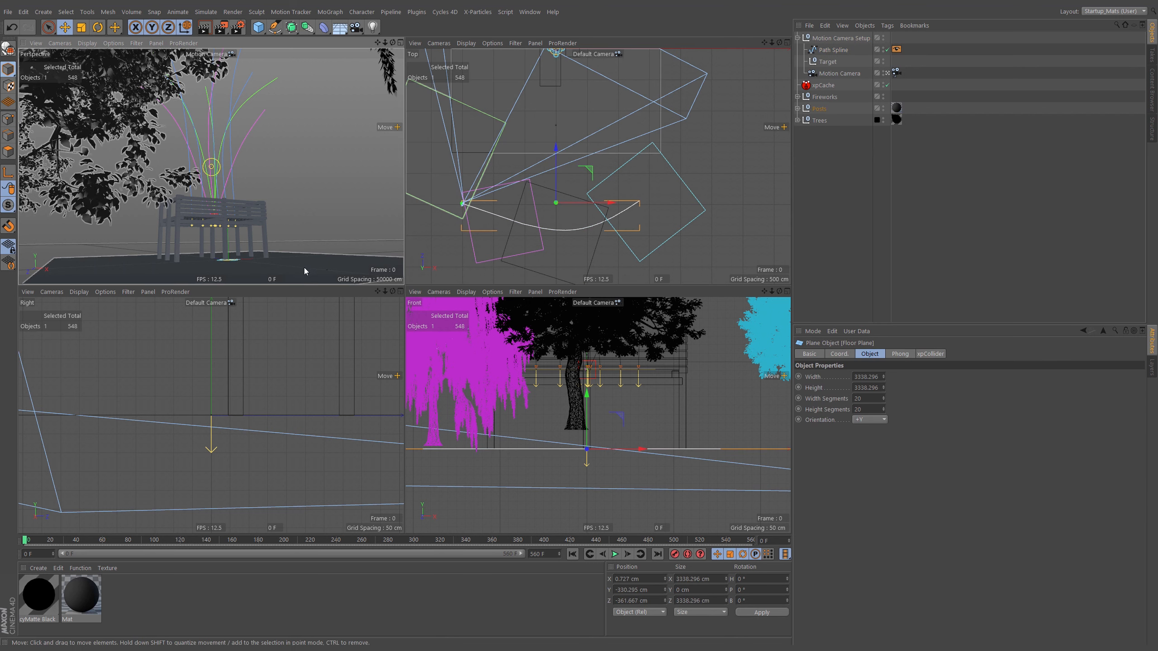
{"action": "key", "text": "s"}
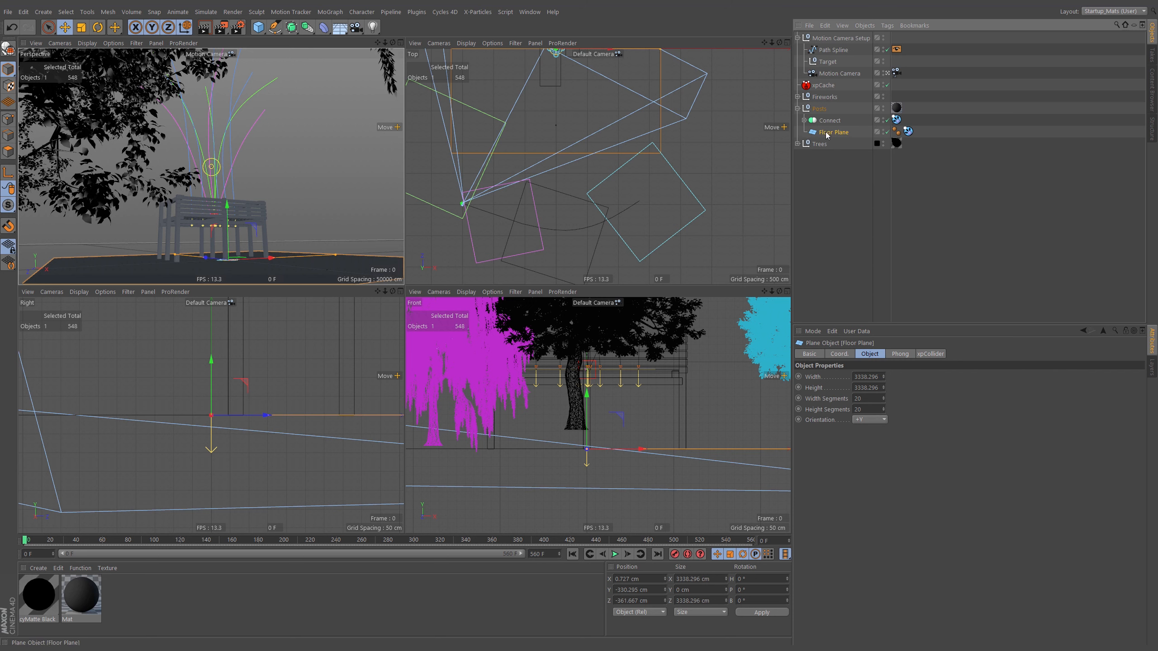
- Copy the Floor Plane to the top level of the hierarchy, switch off the original inside Posts and select the copy
{"action": "left_click_drag", "start_coordinate": [831, 38], "coordinate": [831, 36], "text": "ctrl"}
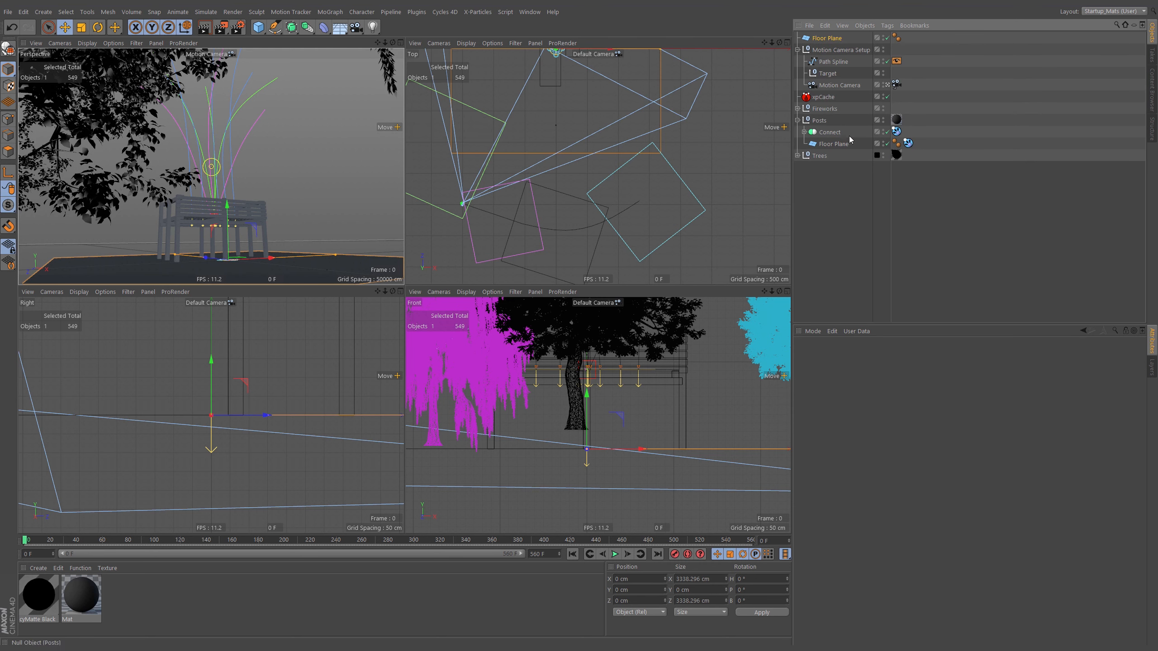
{"action": "left_click", "coordinate": [885, 145]}
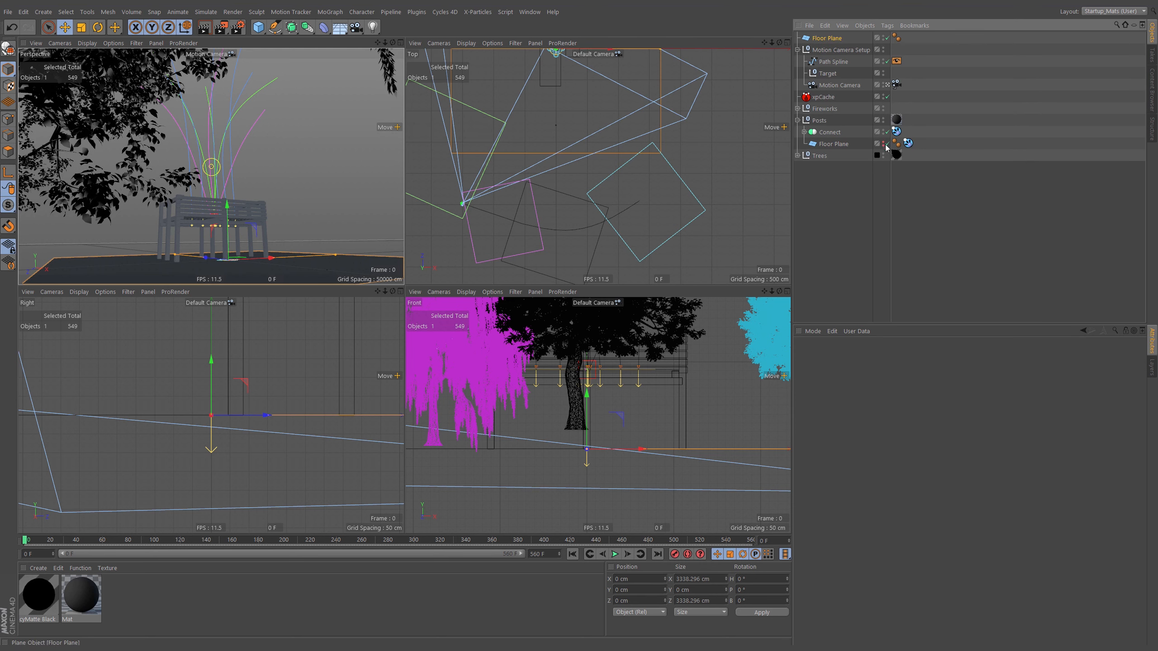
{"action": "left_click", "coordinate": [798, 120]}
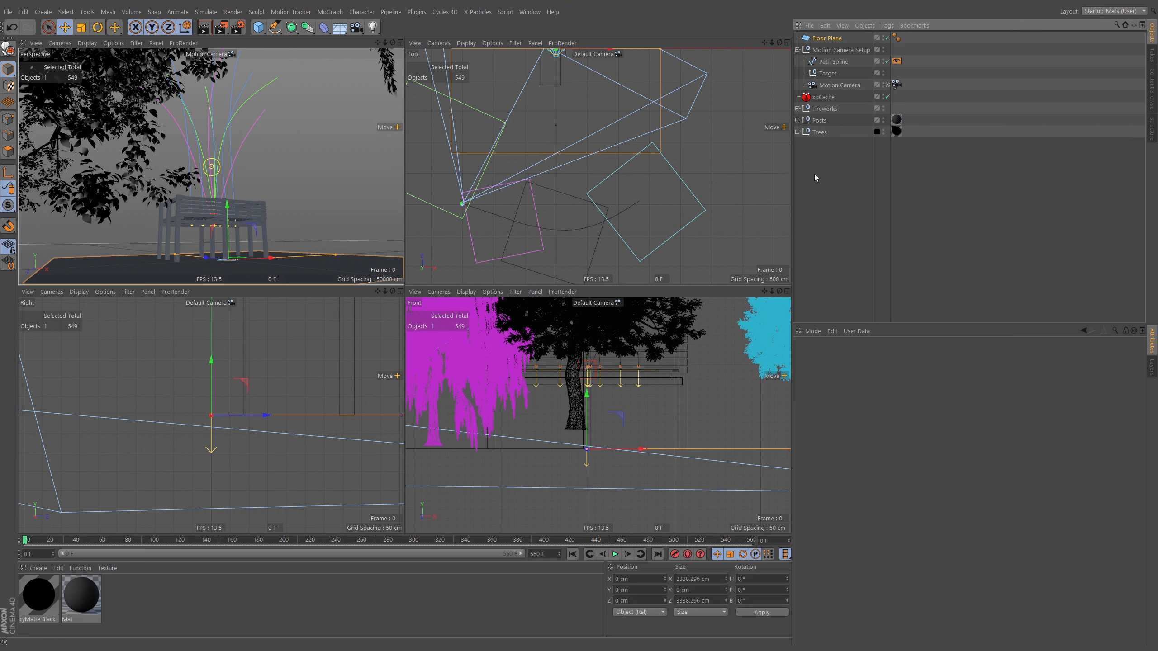
{"action": "left_click", "coordinate": [827, 37]}
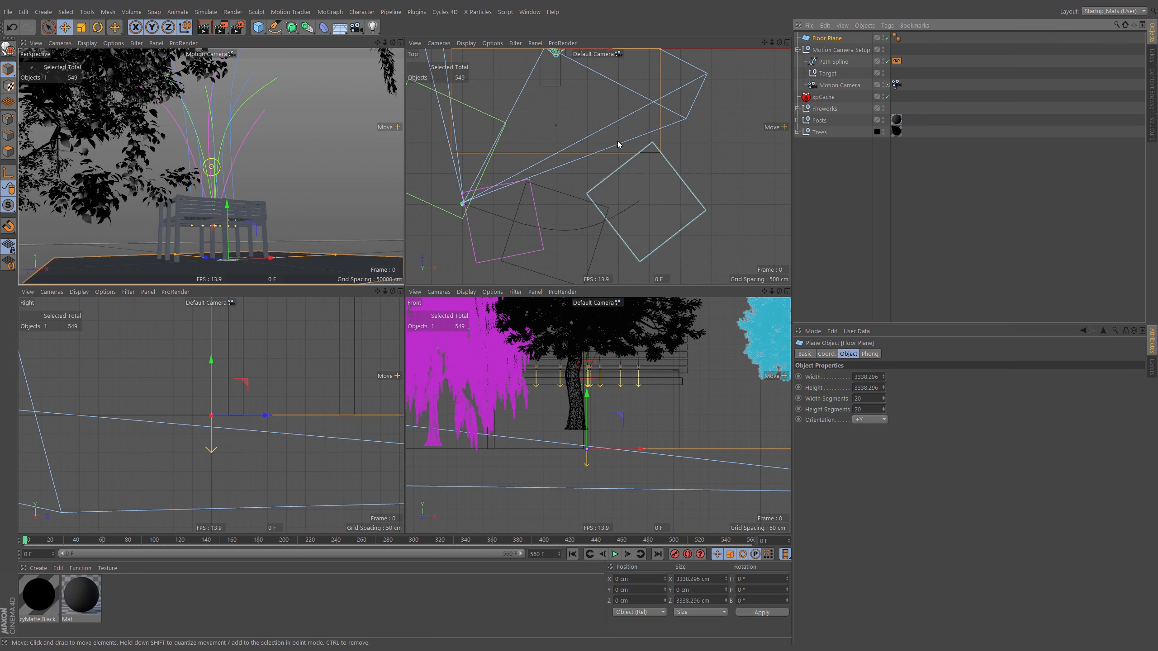
- Scale the top-level Floor Plane uniformly to about 55,452 cm in width and height
{"action": "scroll", "coordinate": [609, 169], "scroll_direction": "down", "scroll_amount": 6}
{"action": "middle_click_drag", "start_coordinate": [606, 164], "coordinate": [581, 179], "text": "alt"}
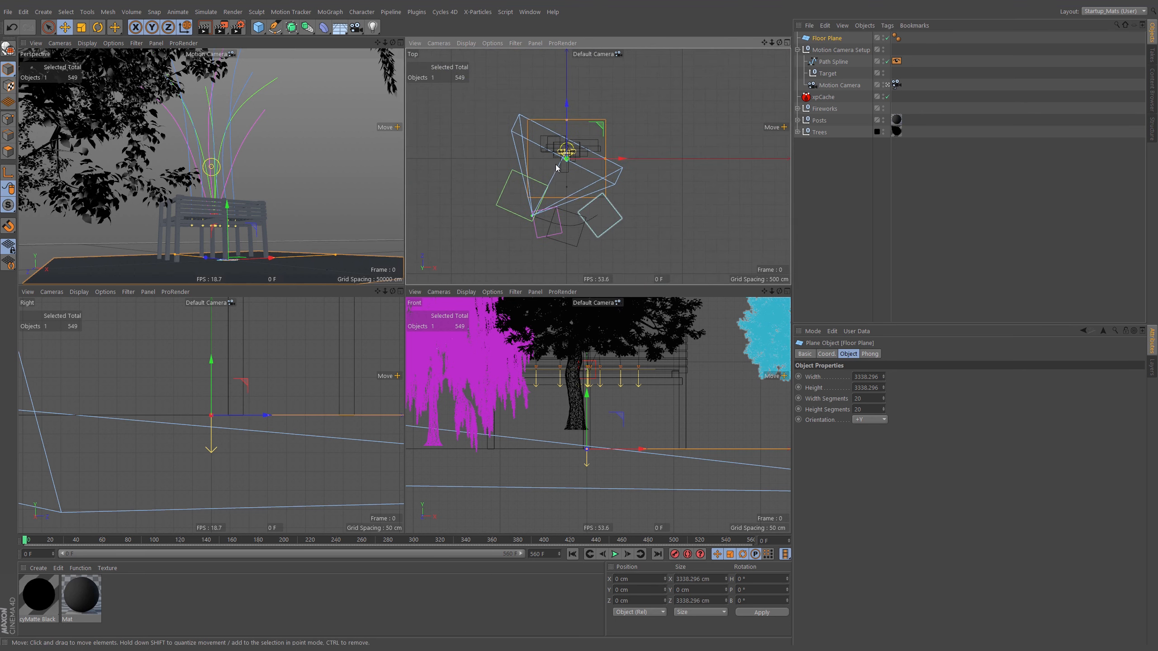
{"action": "key", "text": "t"}
{"action": "left_click_drag", "start_coordinate": [508, 200], "coordinate": [1080, 82]}
{"action": "left_click_drag", "start_coordinate": [547, 196], "coordinate": [1072, 114]}
{"action": "left_click_drag", "start_coordinate": [510, 190], "coordinate": [703, 191]}
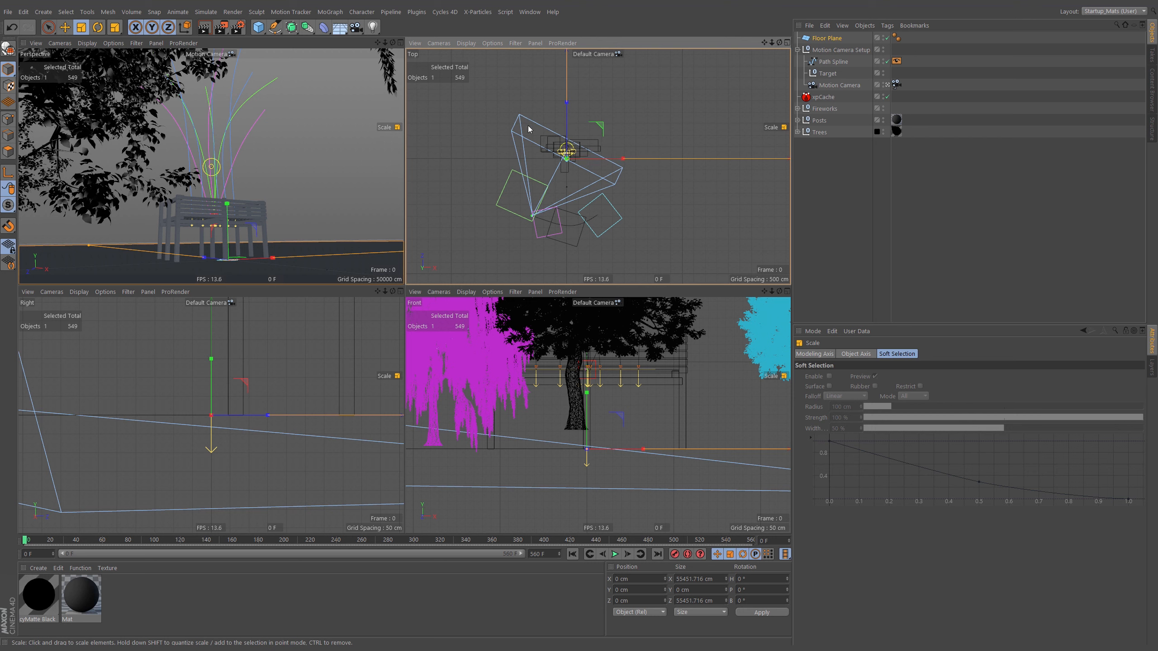
{"action": "left_click", "coordinate": [826, 38]}
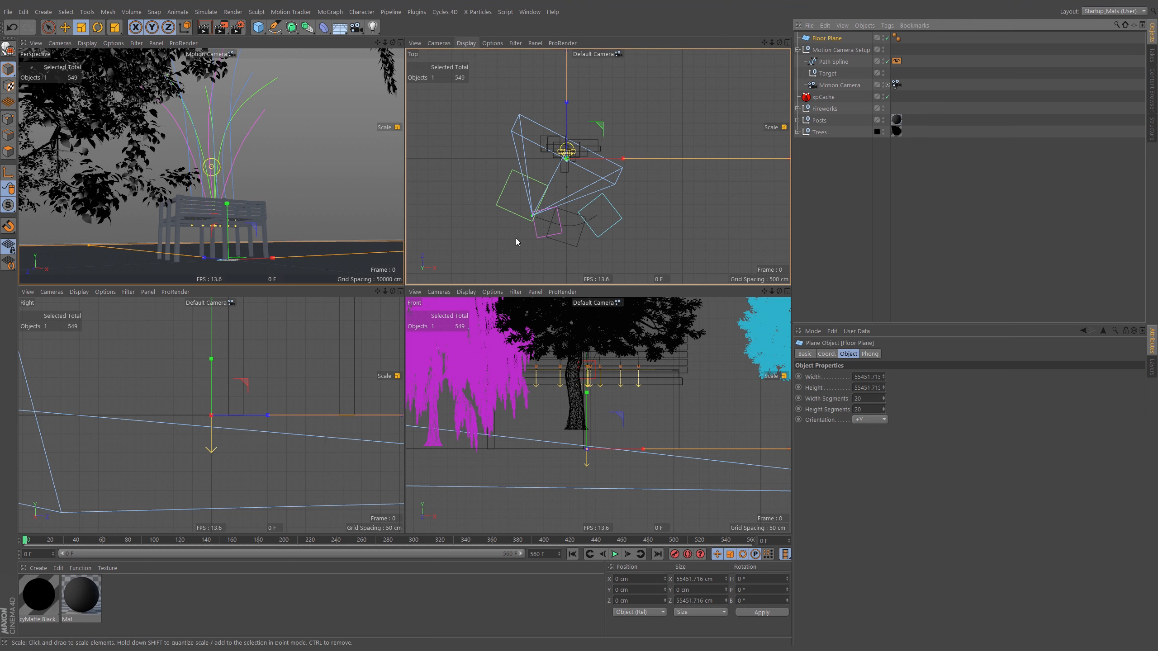
- Display objects as Wireframe in the Top view to show the enlarged plane's grid
{"action": "left_click", "coordinate": [466, 43]}
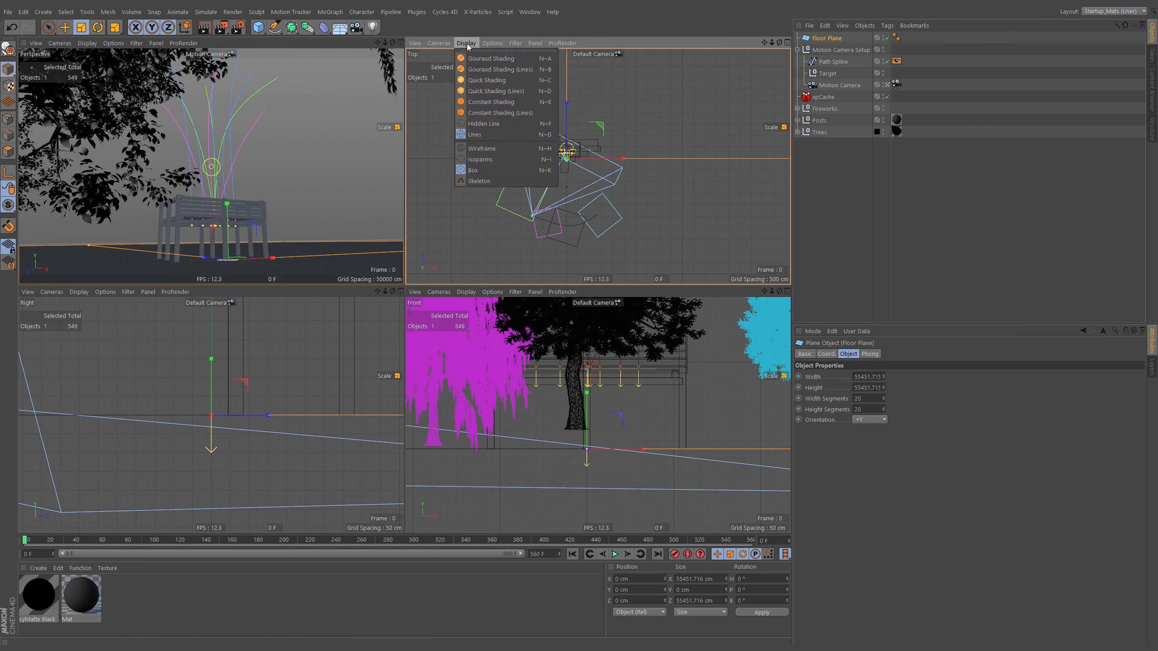
{"action": "left_click", "coordinate": [483, 149]}
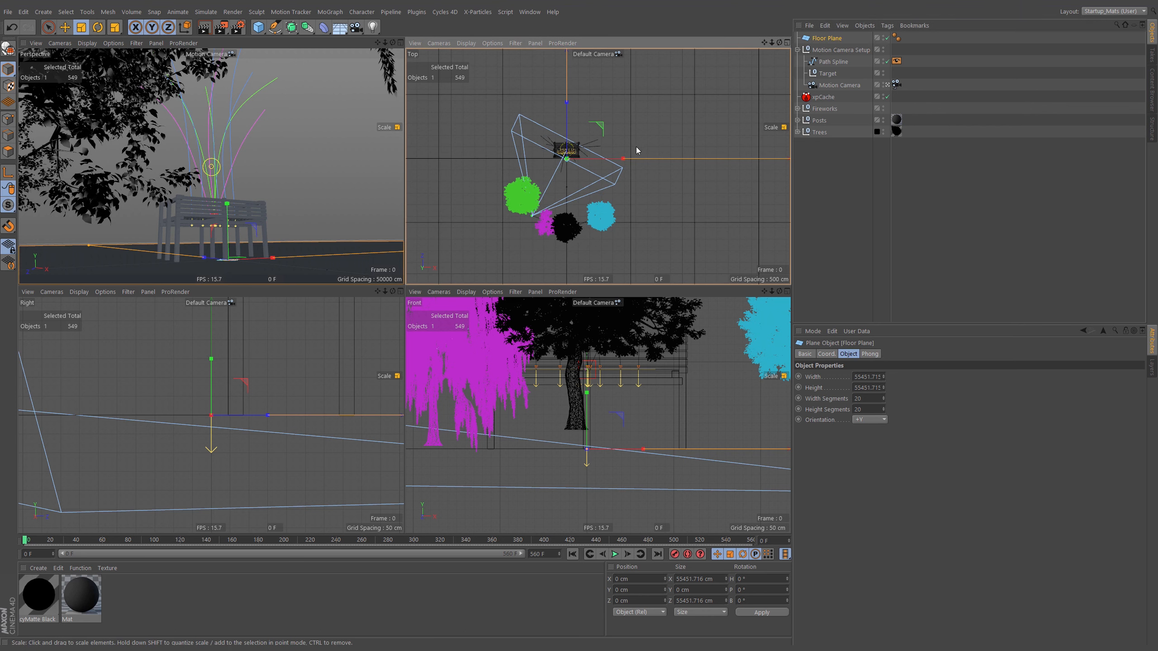
{"action": "scroll", "coordinate": [645, 147], "scroll_direction": "down", "scroll_amount": 10}
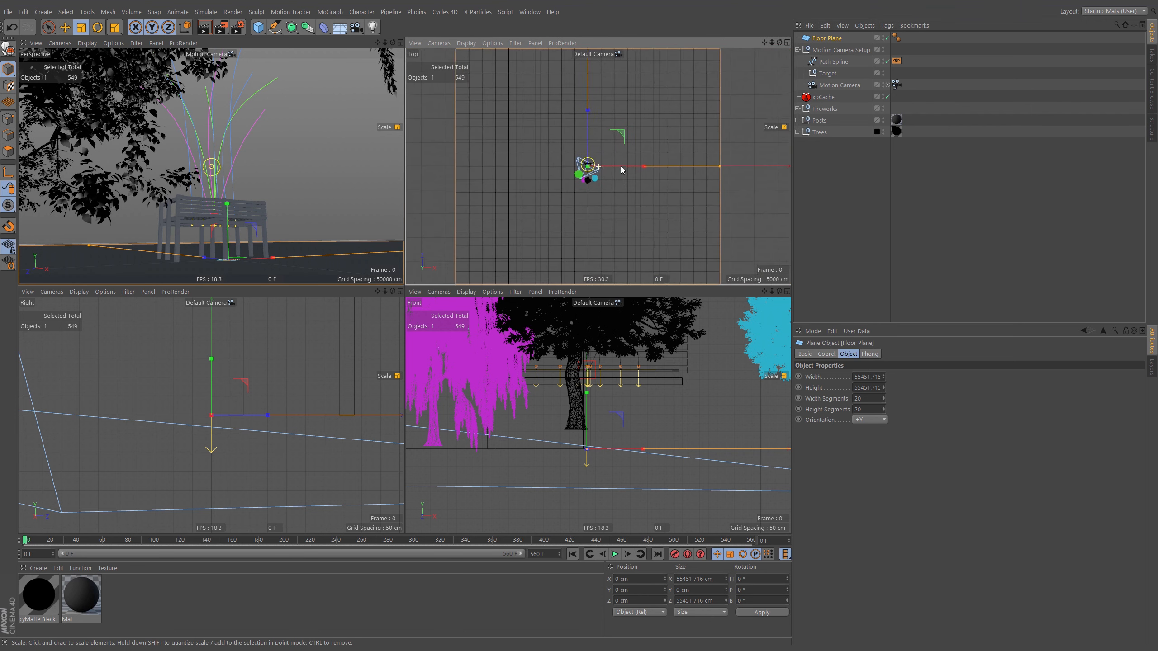
{"action": "scroll", "coordinate": [633, 157], "scroll_direction": "down", "scroll_amount": 1}
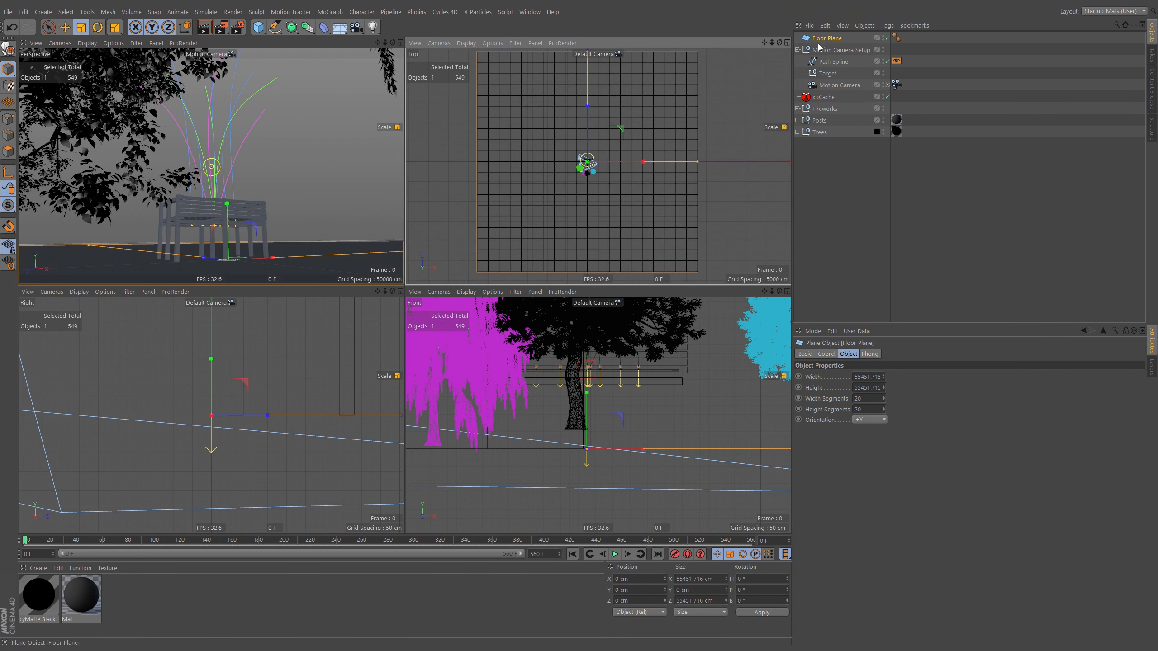
- Set the top-level Floor Plane's Width Segments and Height Segments to 100 each
{"action": "double_click", "coordinate": [868, 398]}
{"action": "type", "text": "100"}
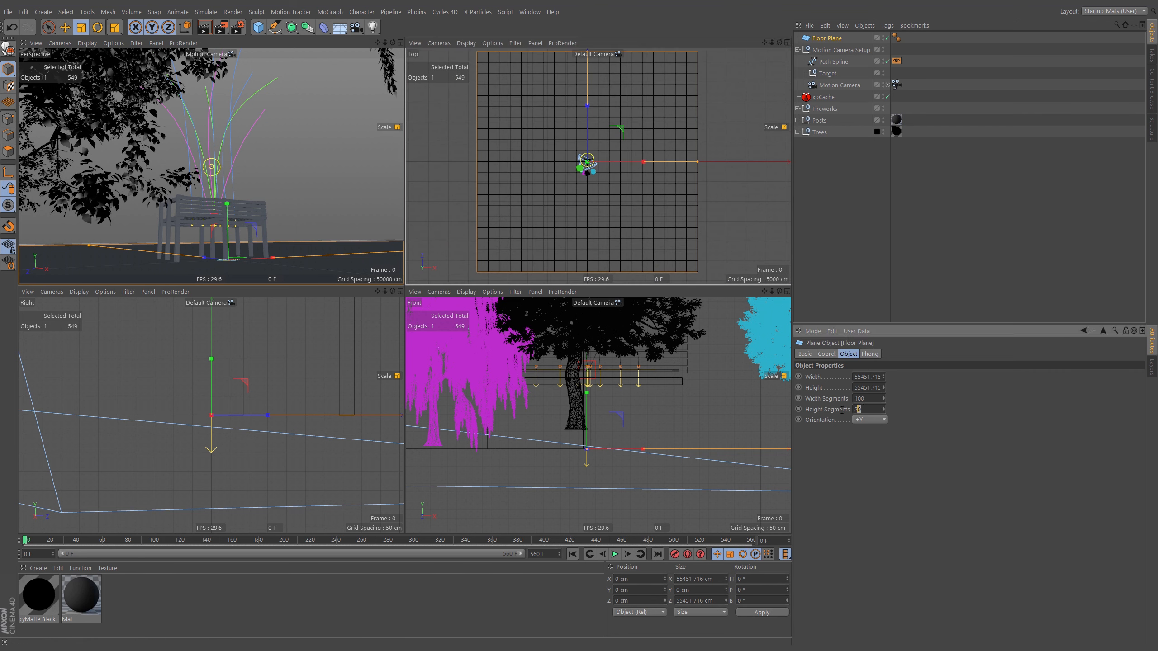
{"action": "type", "text": "100"}
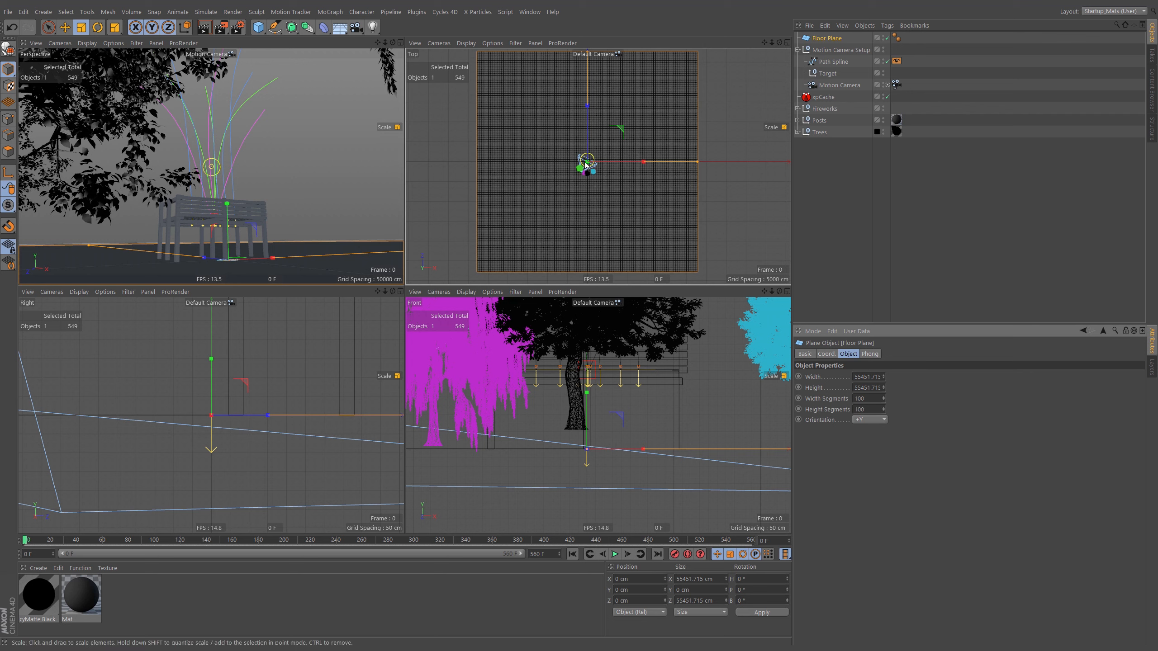
{"action": "scroll", "coordinate": [609, 155], "scroll_direction": "up", "scroll_amount": 8}
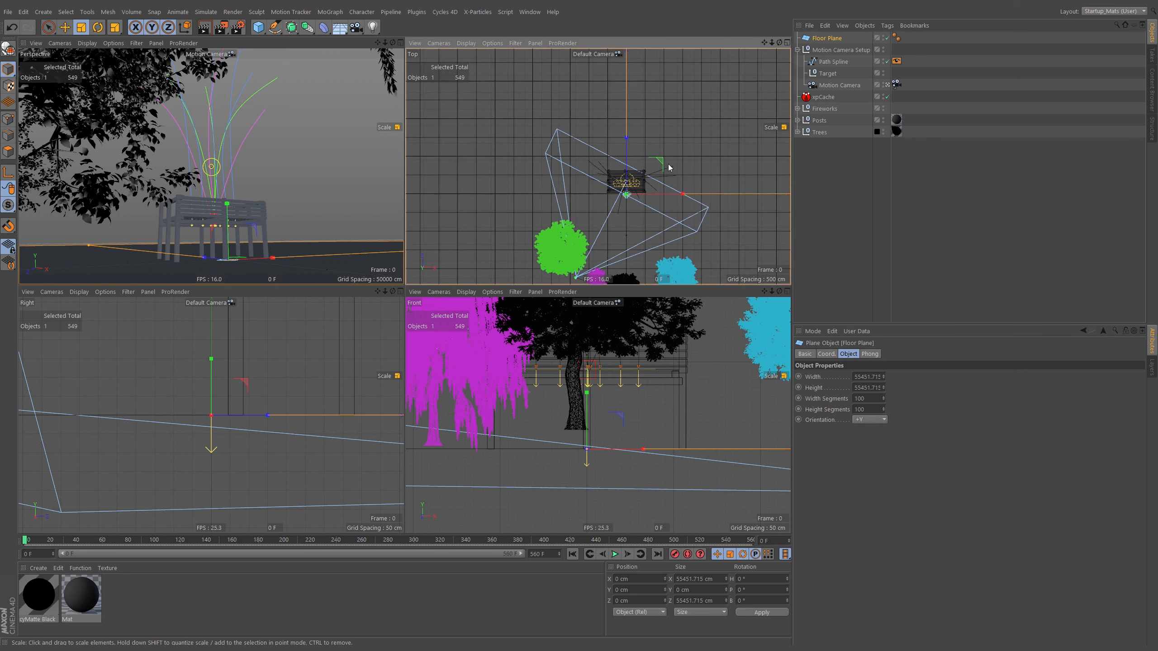
{"action": "scroll", "coordinate": [554, 201], "scroll_direction": "down", "scroll_amount": 3}
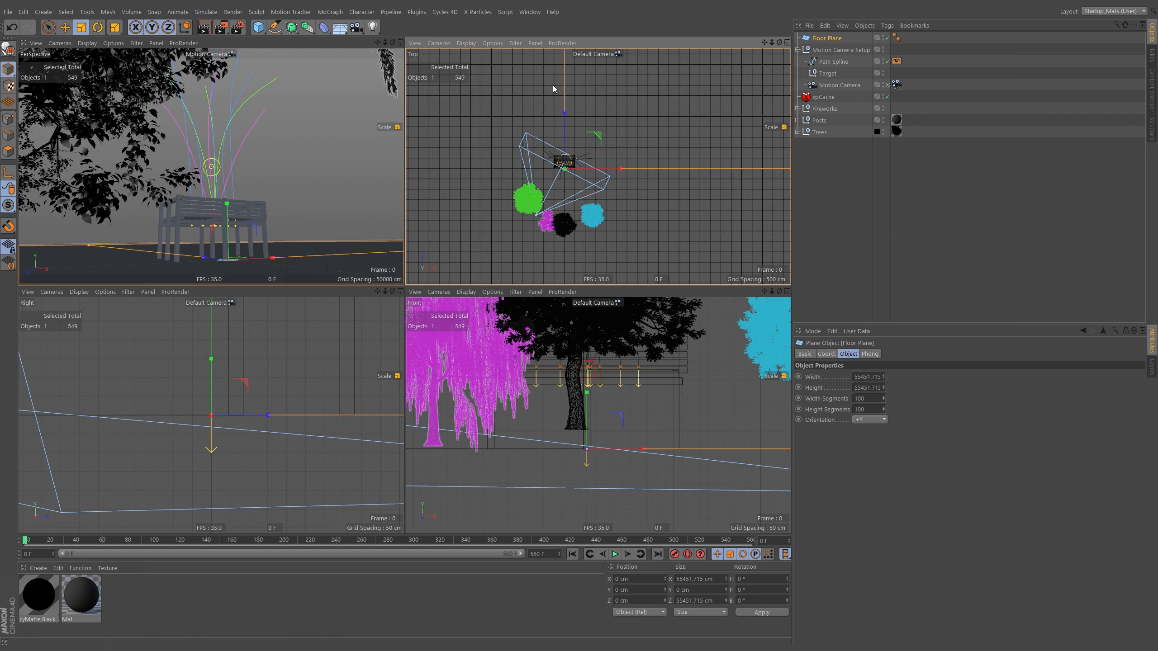
{"action": "left_click", "coordinate": [256, 12]}
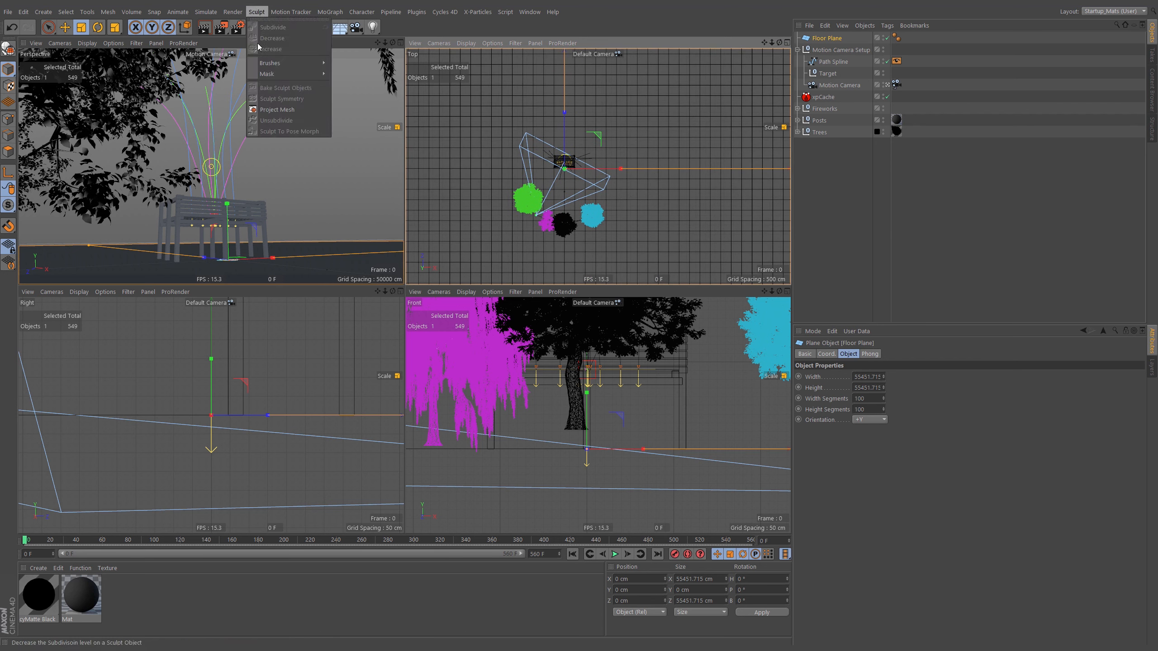
{"action": "mouse_move", "coordinate": [275, 64]}
{"action": "left_click", "coordinate": [13, 135]}
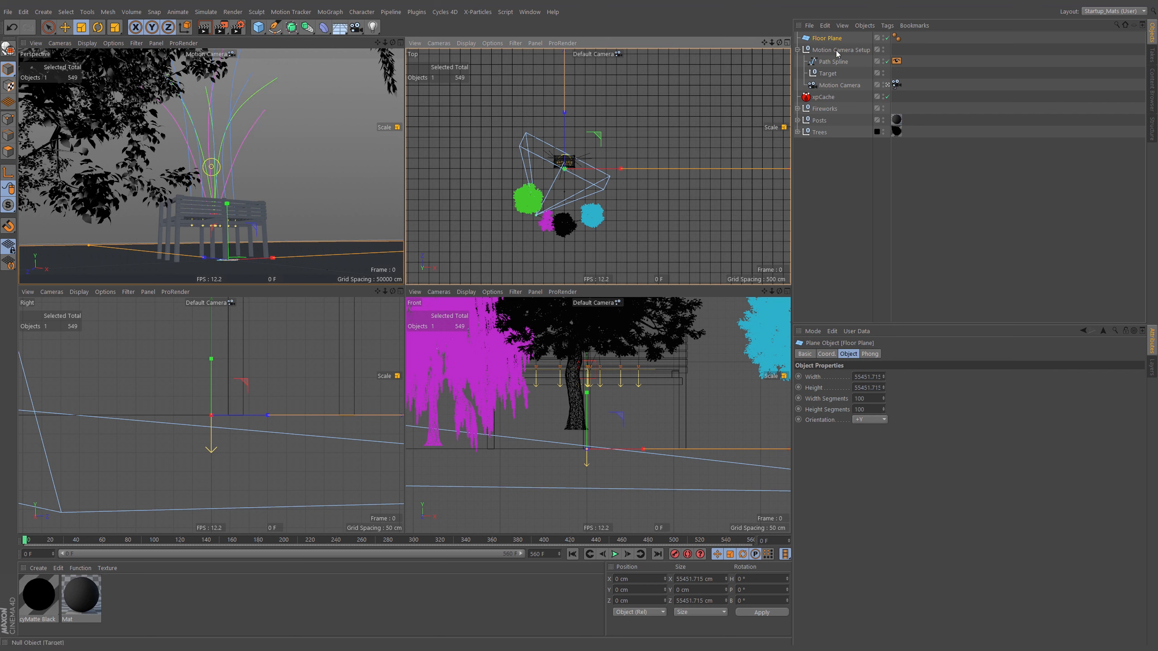
- Make the top-level Floor Plane editable, then float the sculpt brush list and activate the Pull brush
{"action": "left_click", "coordinate": [829, 36]}
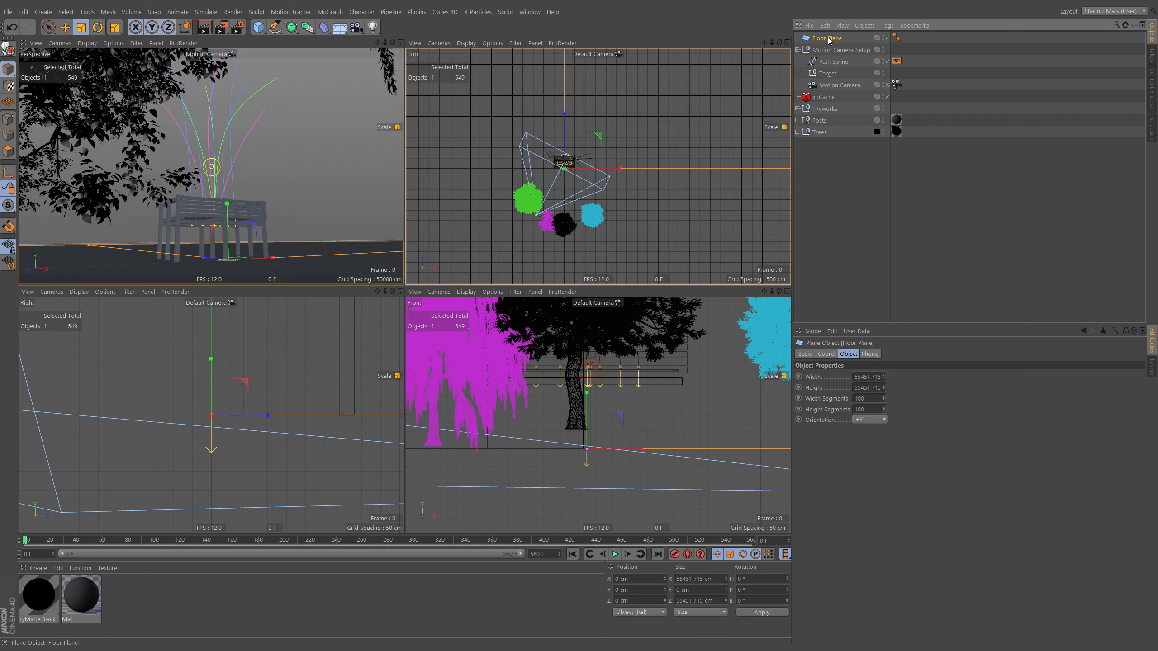
{"action": "left_click", "coordinate": [10, 49]}
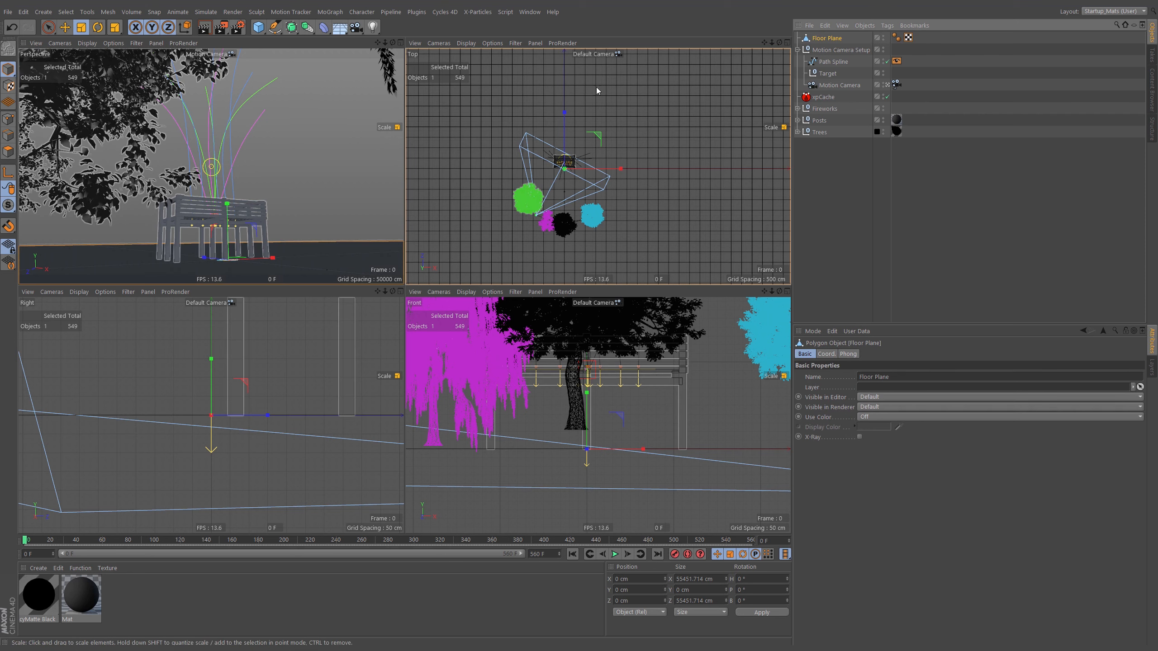
{"action": "left_click", "coordinate": [256, 12]}
{"action": "mouse_move", "coordinate": [276, 62]}
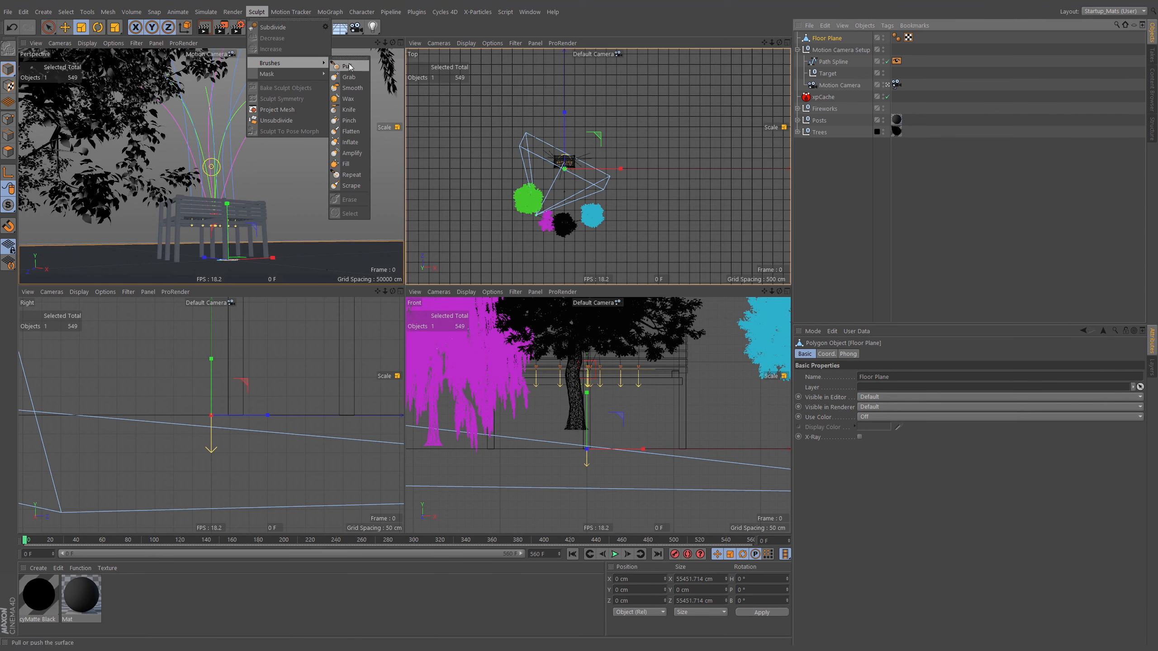
{"action": "left_click_drag", "start_coordinate": [357, 59], "coordinate": [379, 65]}
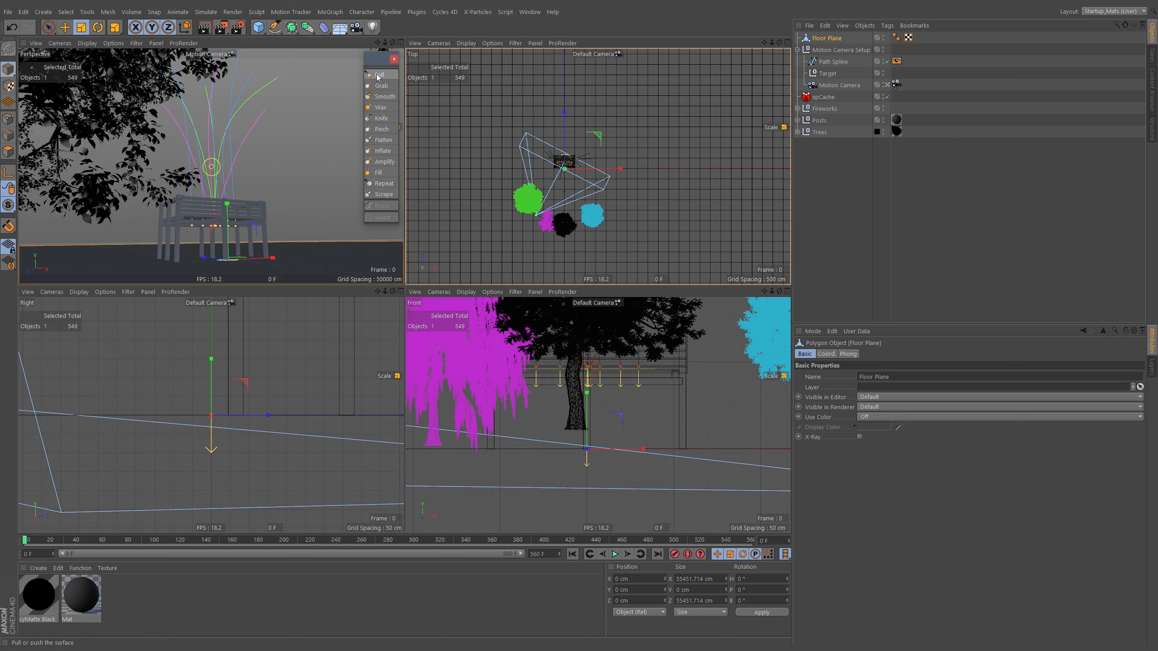
{"action": "left_click", "coordinate": [377, 75]}
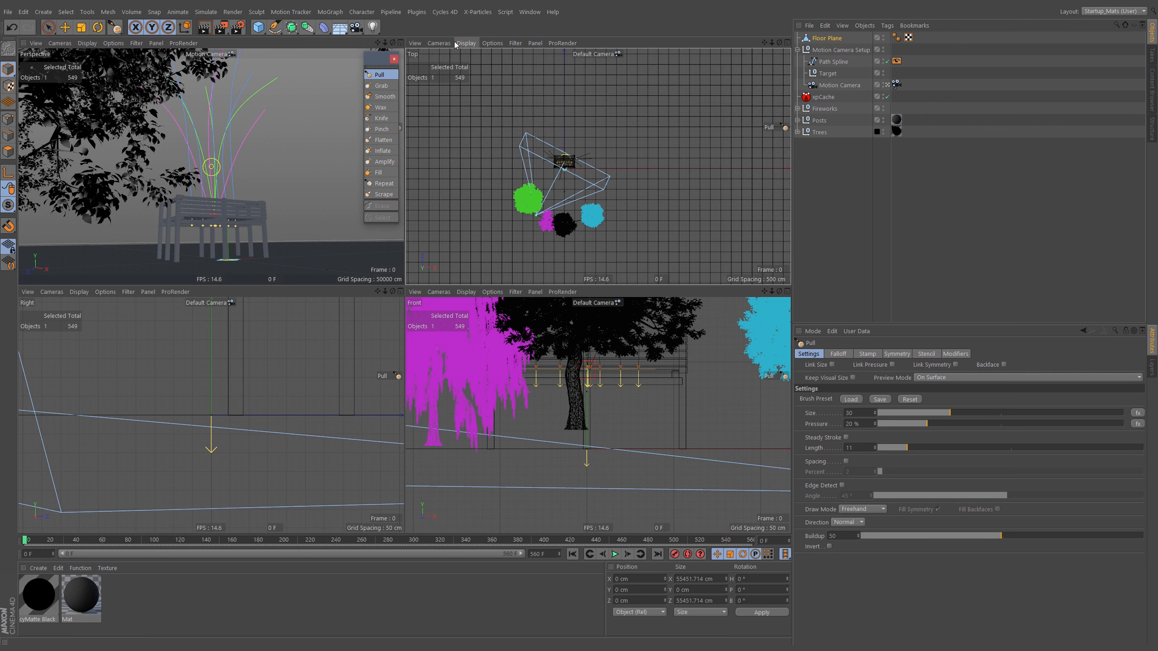
- Change the Top view to a Perspective view with Quick Shading
{"action": "left_click", "coordinate": [440, 44]}
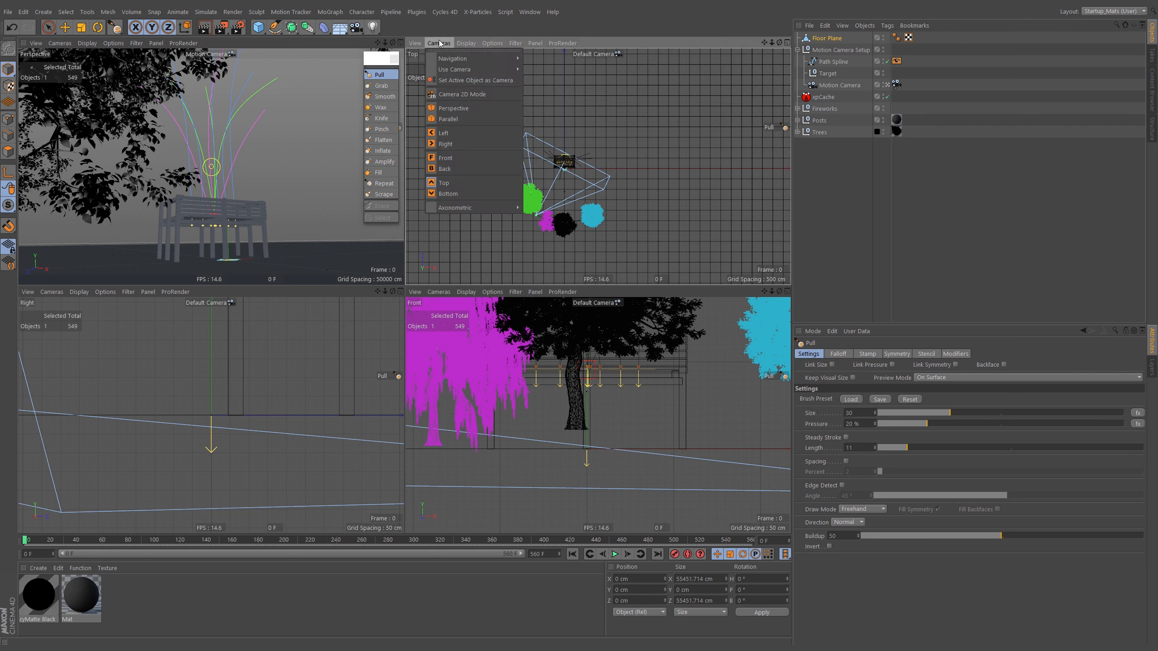
{"action": "left_click", "coordinate": [447, 109]}
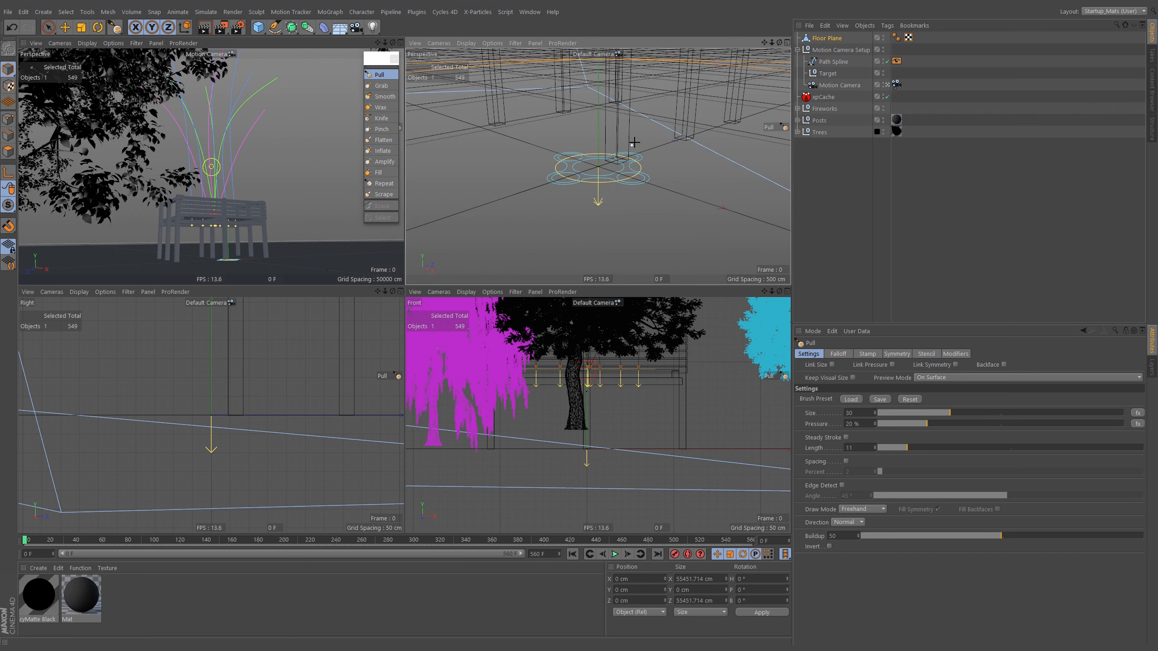
{"action": "left_click", "coordinate": [466, 43]}
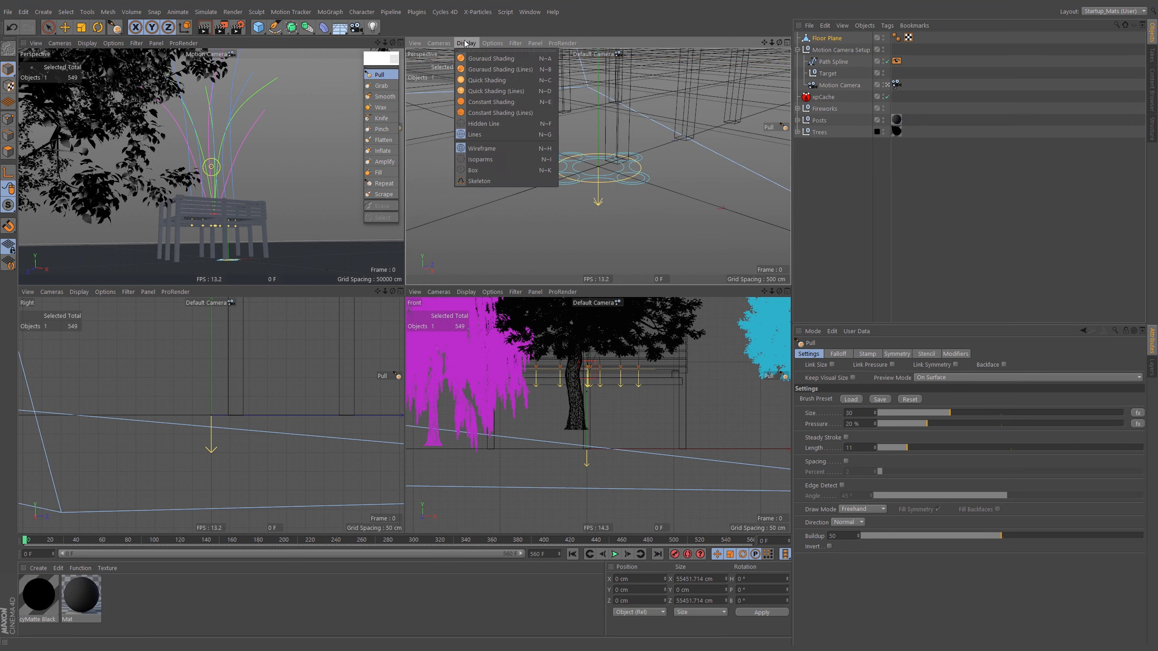
{"action": "left_click", "coordinate": [478, 80]}
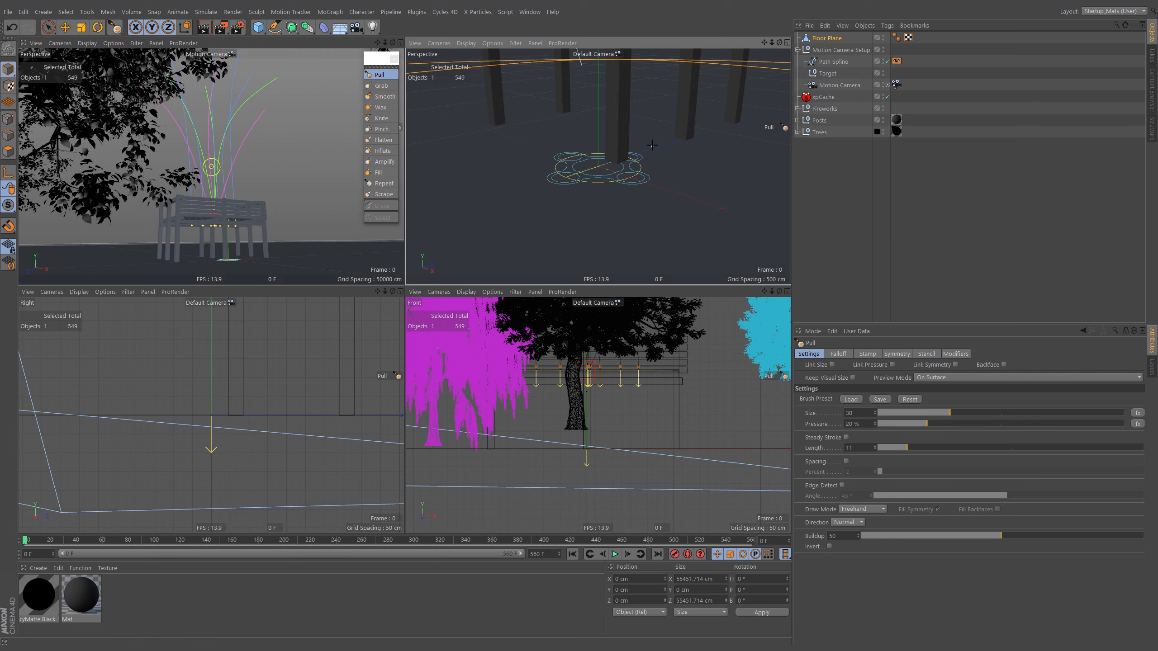
- Pull up a curved ridge on the Floor Plane behind the trees, using a brush size of about 29.5
{"action": "scroll", "coordinate": [641, 152], "scroll_direction": "down", "scroll_amount": 10}
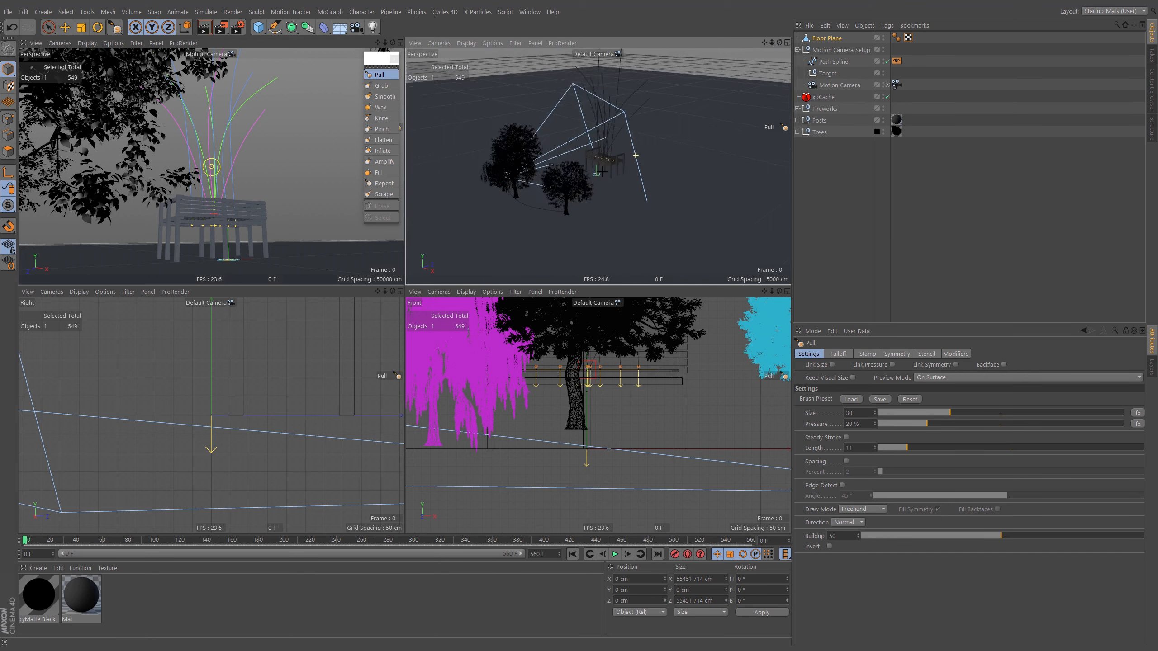
{"action": "mouse_move", "coordinate": [643, 177]}
{"action": "left_mouse_down", "text": "alt"}
{"action": "mouse_move", "coordinate": [675, 176]}
{"action": "mouse_move", "coordinate": [599, 168]}
{"action": "mouse_move", "coordinate": [558, 185]}
{"action": "mouse_move", "coordinate": [612, 191]}
{"action": "left_mouse_up", "text": "alt"}
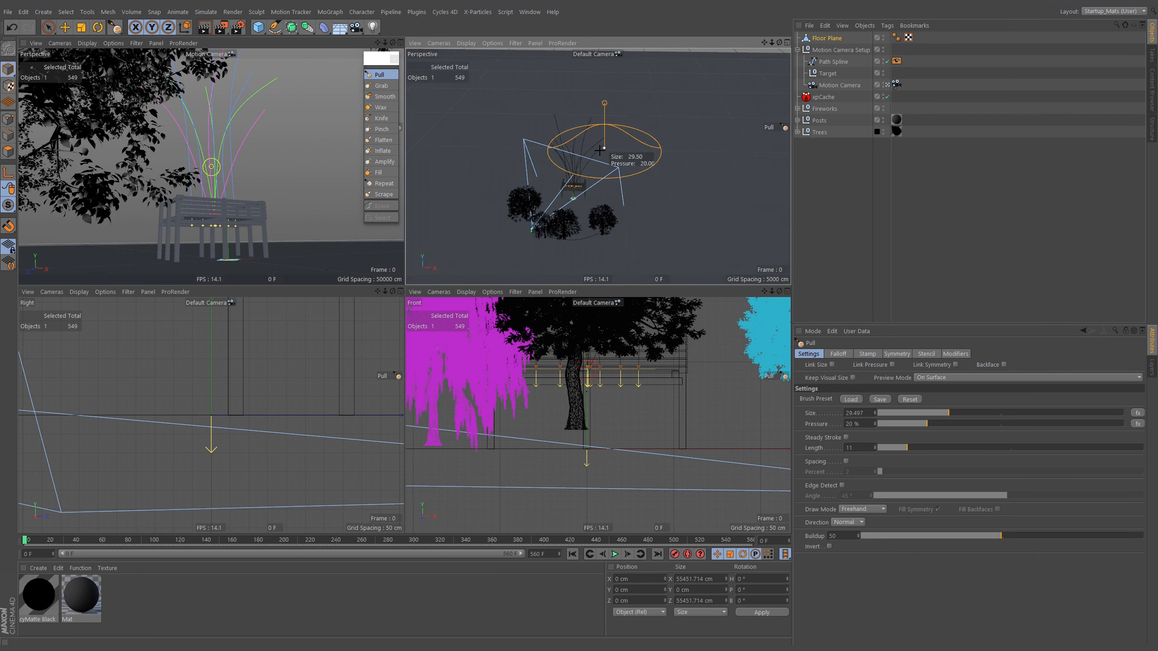
{"action": "mouse_move", "coordinate": [600, 151]}
{"action": "left_mouse_down", "text": "alt"}
{"action": "mouse_move", "coordinate": [579, 171]}
{"action": "mouse_move", "coordinate": [590, 167]}
{"action": "left_mouse_up", "text": "alt"}
{"action": "scroll", "coordinate": [578, 171], "scroll_direction": "down", "scroll_amount": 4}
{"action": "scroll", "coordinate": [590, 167], "scroll_direction": "down", "scroll_amount": 2}
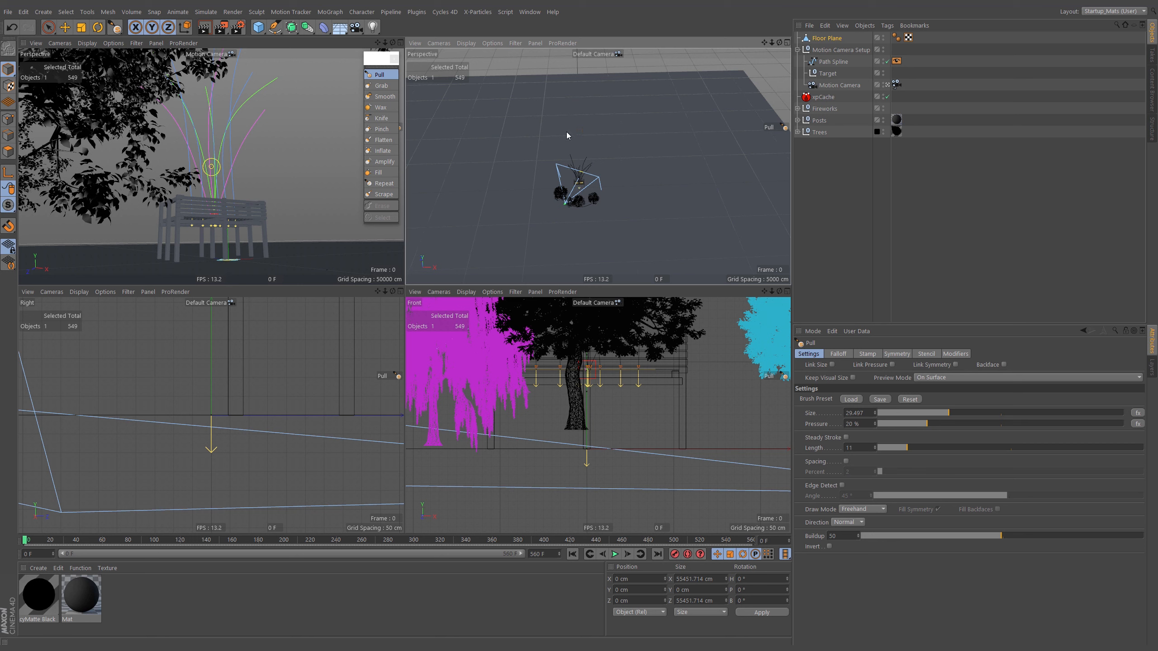
{"action": "mouse_move", "coordinate": [525, 142]}
{"action": "left_mouse_down"}
{"action": "mouse_move", "coordinate": [577, 127]}
{"action": "mouse_move", "coordinate": [510, 151]}
{"action": "left_mouse_up"}
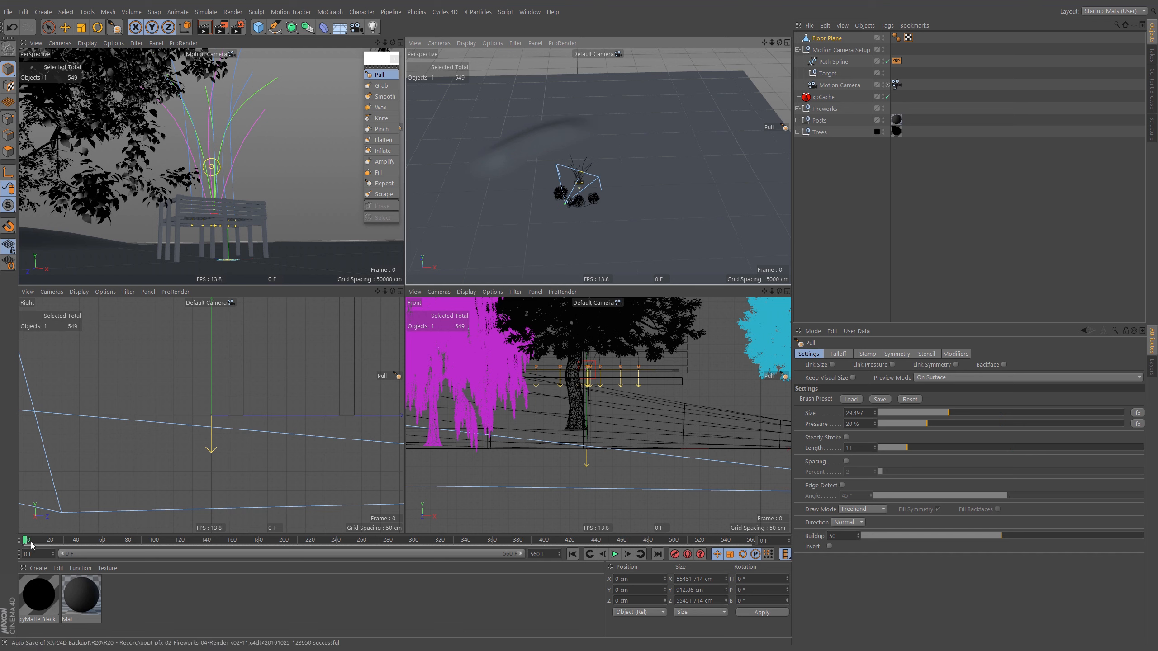
- Pull up a second ridge beside the first one, then preview the hills through the Motion Camera up to frame 41
{"action": "left_click_drag", "start_coordinate": [31, 544], "coordinate": [0, 529]}
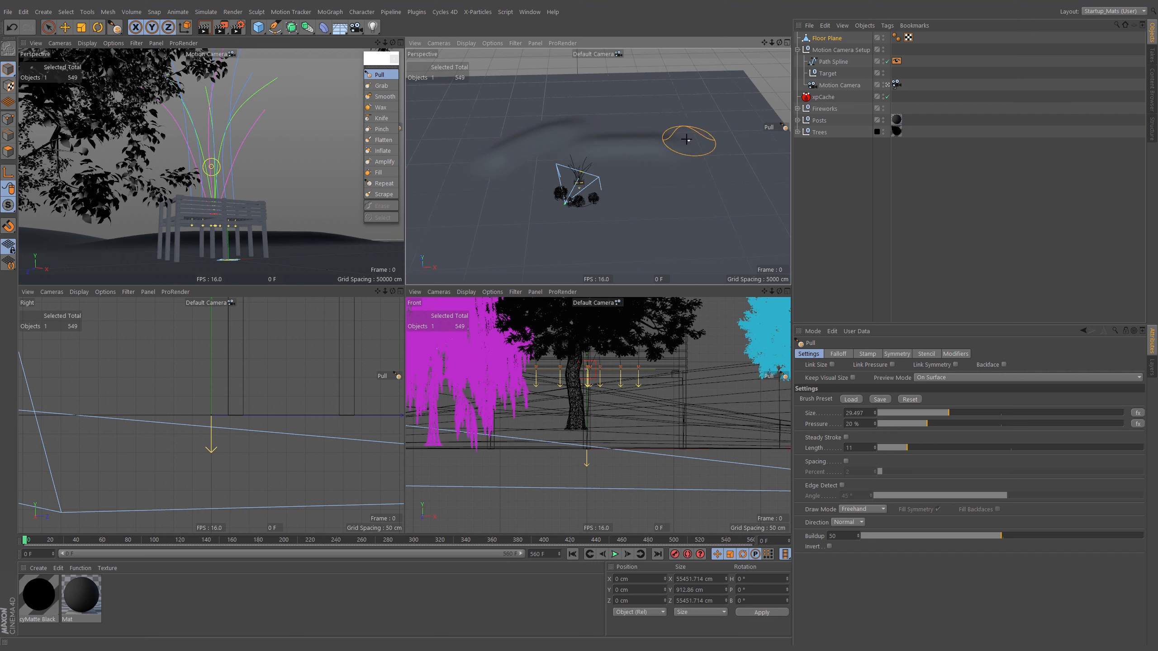
{"action": "left_click", "coordinate": [661, 150]}
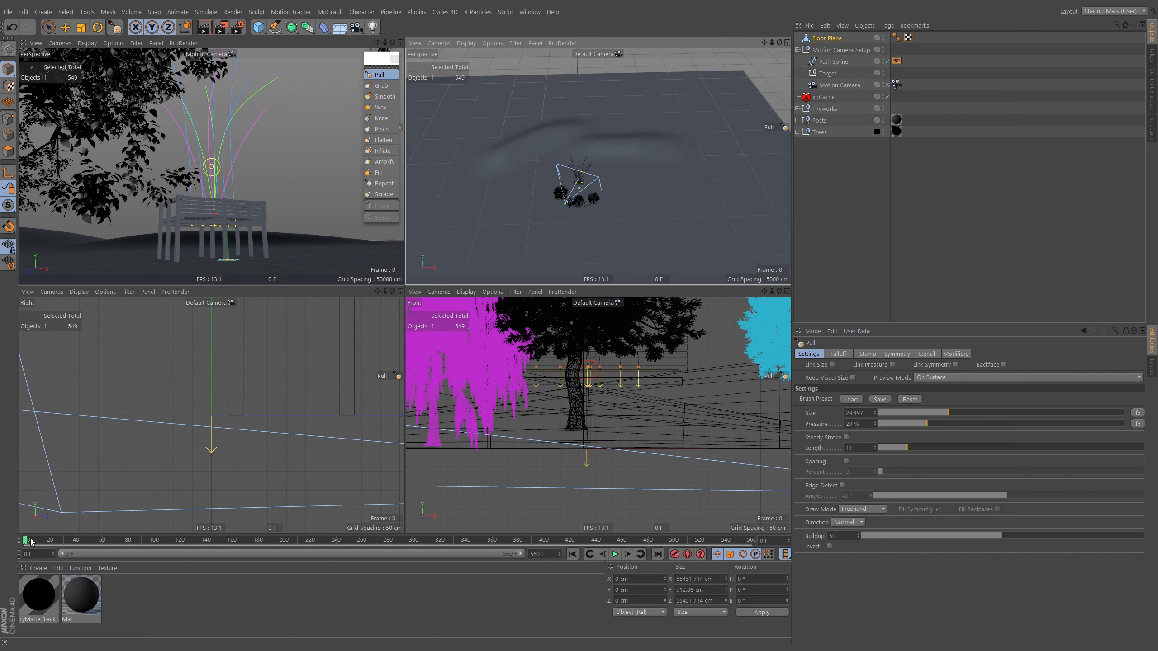
{"action": "left_click_drag", "start_coordinate": [30, 542], "coordinate": [2, 542]}
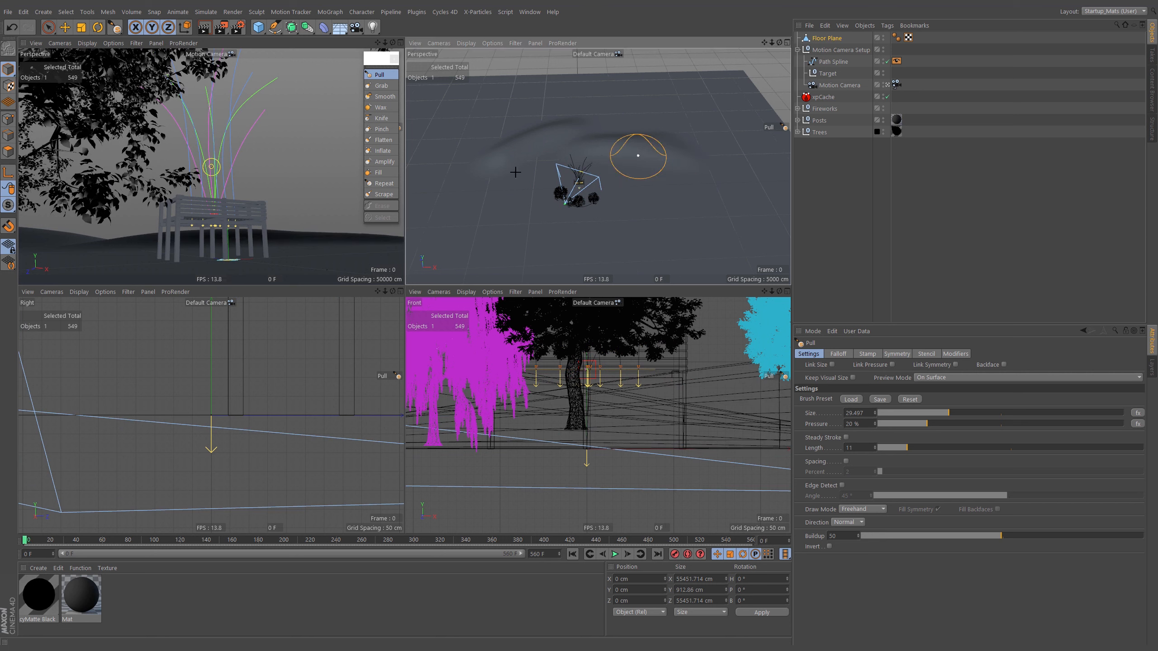
{"action": "left_click_drag", "start_coordinate": [40, 544], "coordinate": [77, 539]}
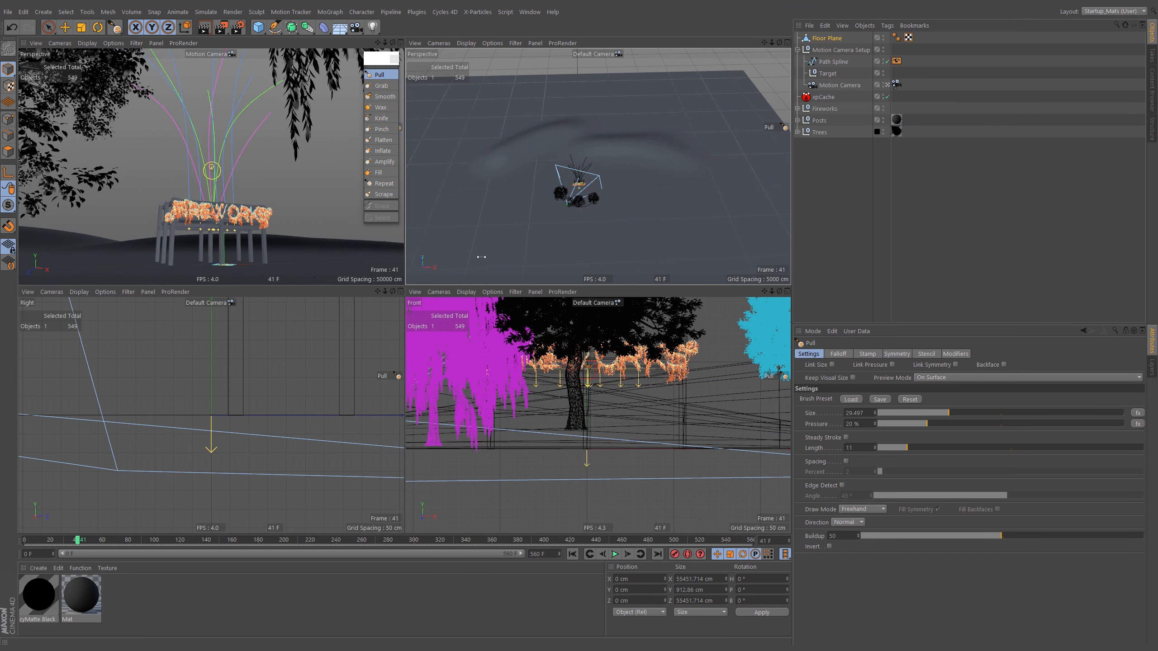
- Enlarge the Pull brush to a size of about 53.6 and raise a long, wide ridge farther behind the first hills
{"action": "middle_click_drag", "start_coordinate": [606, 100], "coordinate": [588, 99]}
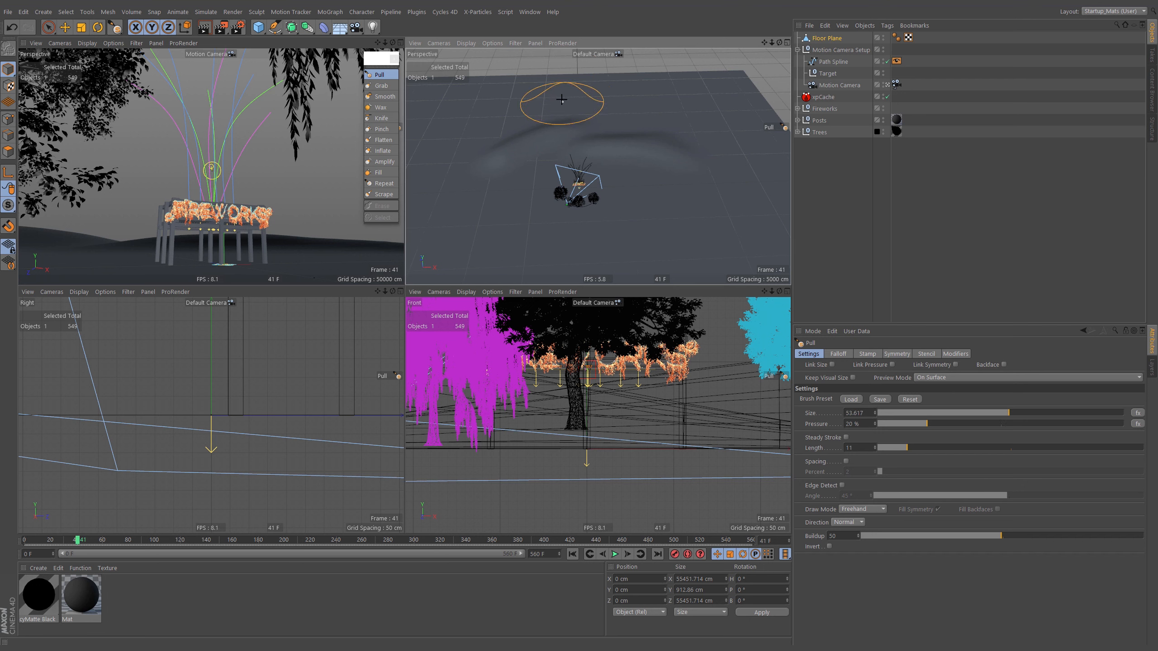
{"action": "left_click_drag", "start_coordinate": [562, 101], "coordinate": [667, 105]}
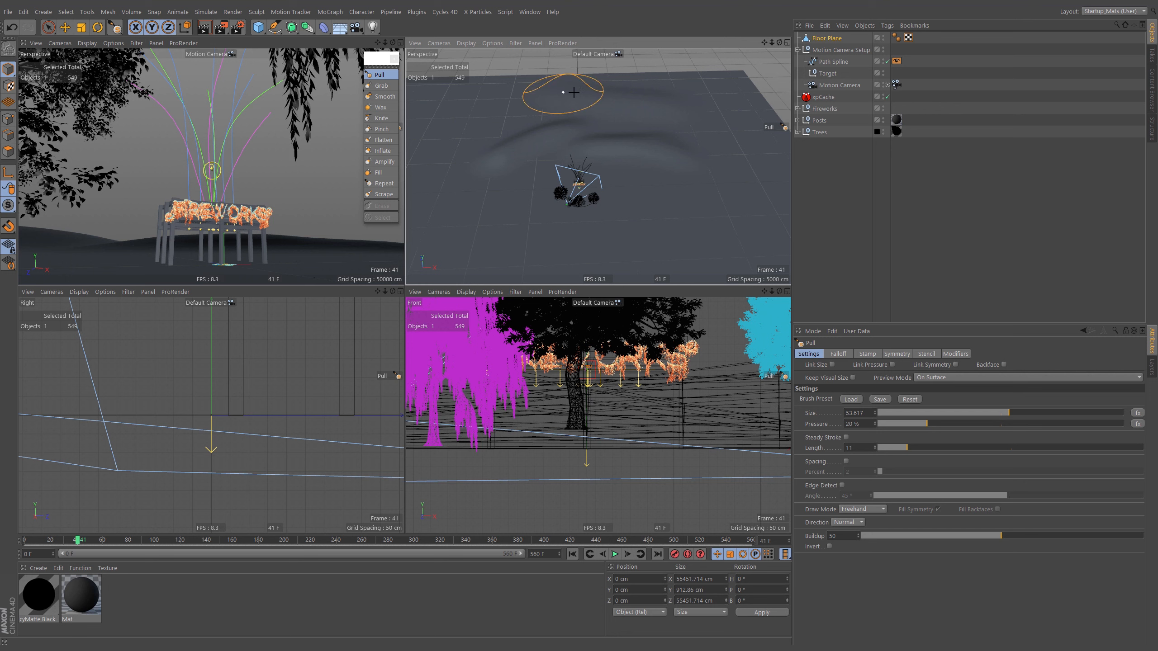
{"action": "mouse_move", "coordinate": [589, 104]}
{"action": "left_mouse_down"}
{"action": "mouse_move", "coordinate": [641, 106]}
{"action": "mouse_move", "coordinate": [572, 100]}
{"action": "left_mouse_up"}
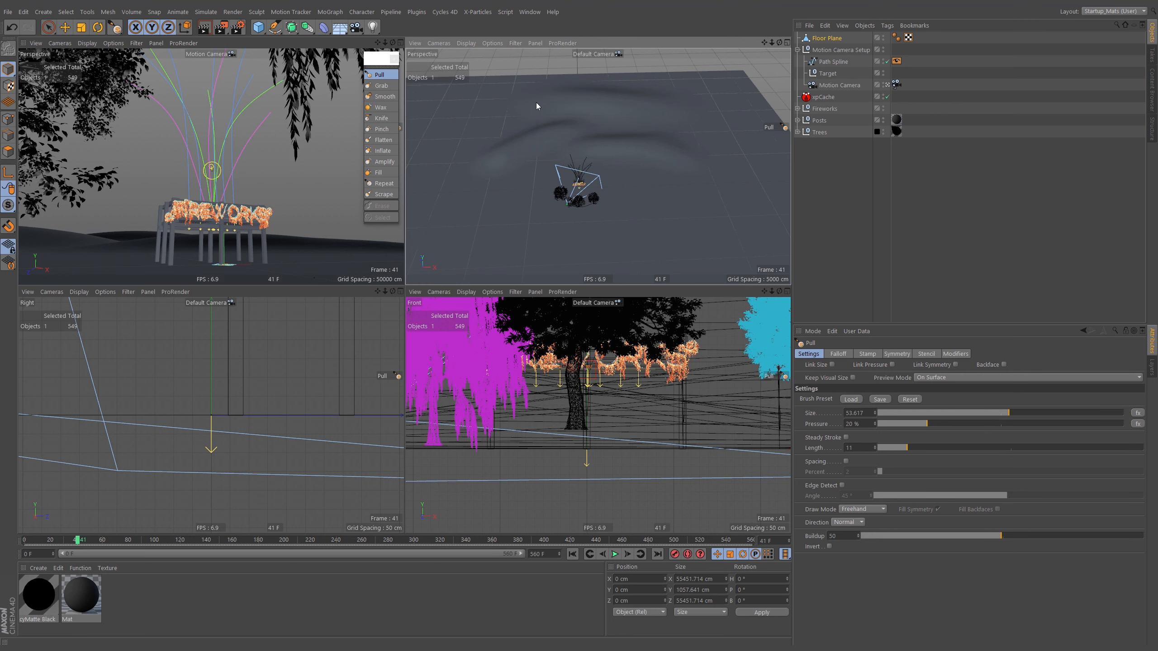
{"action": "left_click_drag", "start_coordinate": [651, 104], "coordinate": [584, 98]}
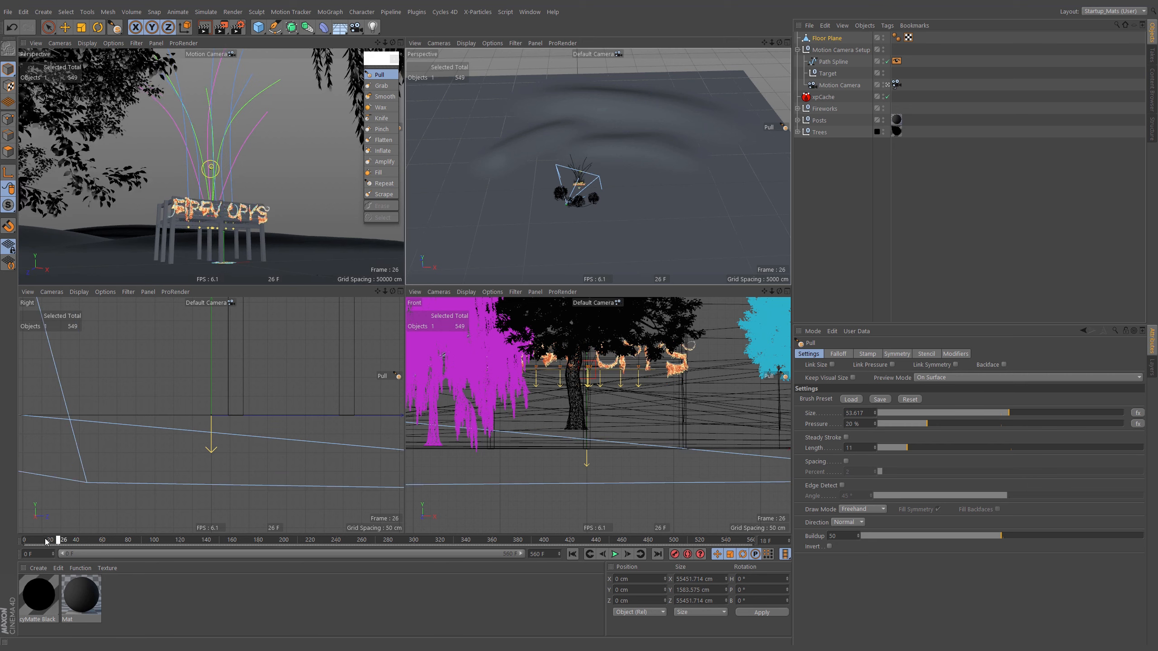
- Preview the animation through frame 101 and review the Output page of the render settings
{"action": "mouse_move", "coordinate": [138, 544]}
{"action": "left_mouse_down"}
{"action": "mouse_move", "coordinate": [231, 538]}
{"action": "mouse_move", "coordinate": [127, 537]}
{"action": "mouse_move", "coordinate": [278, 538]}
{"action": "mouse_move", "coordinate": [138, 538]}
{"action": "left_mouse_up"}
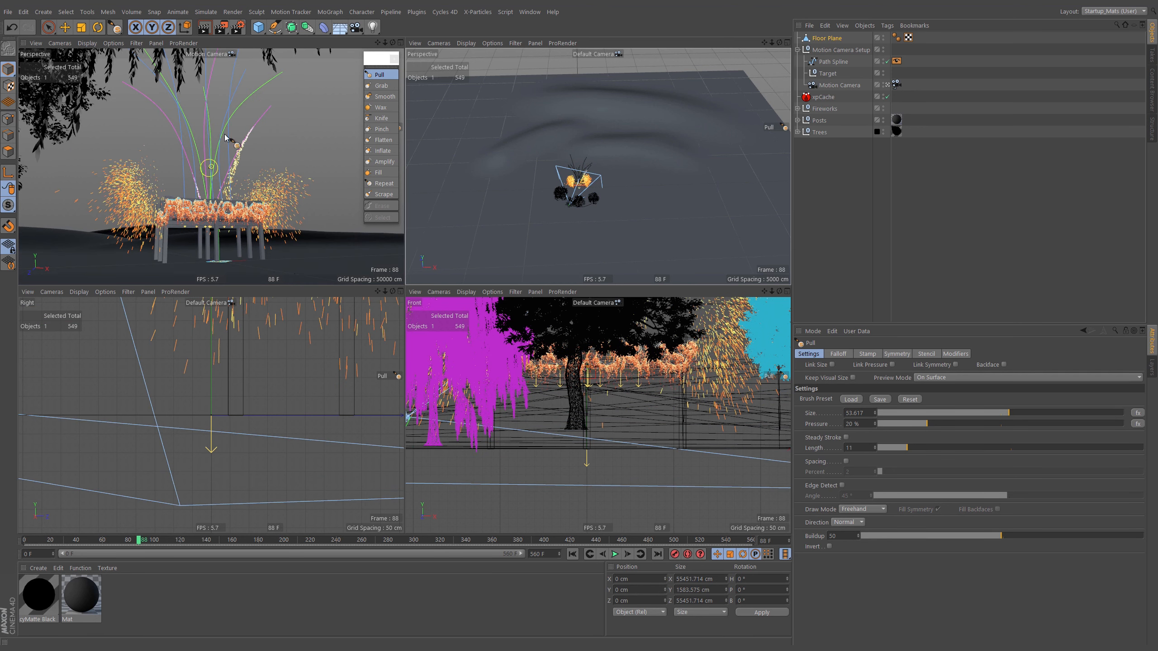
{"action": "left_click_drag", "start_coordinate": [132, 546], "coordinate": [158, 540]}
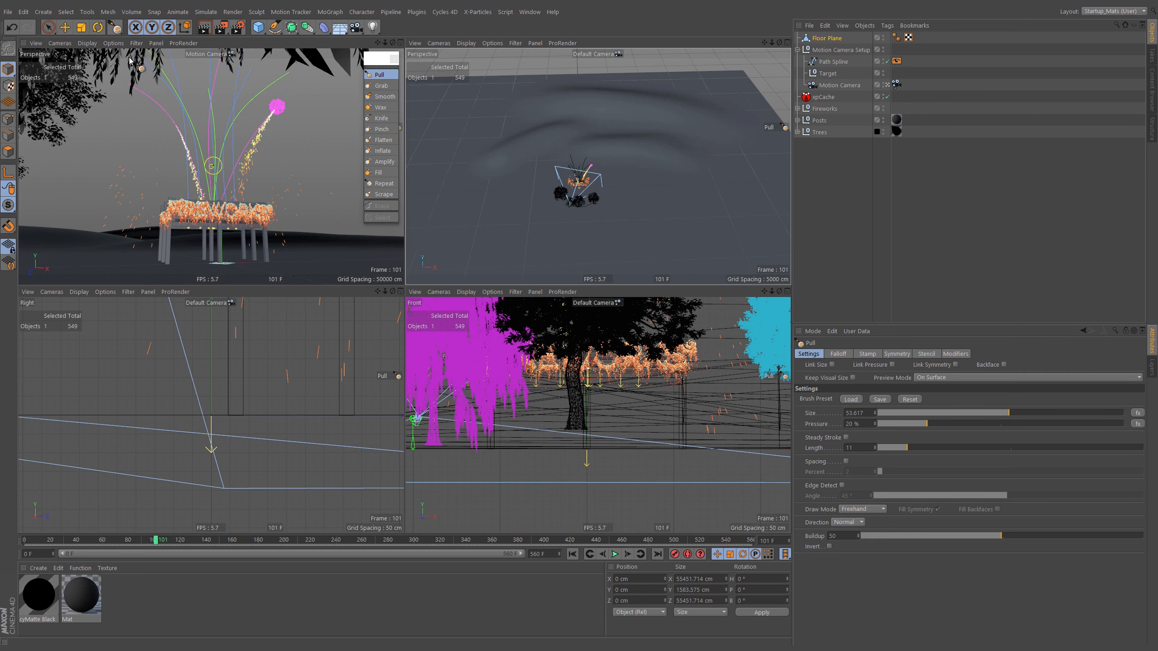
{"action": "key", "text": "ctrl+b"}
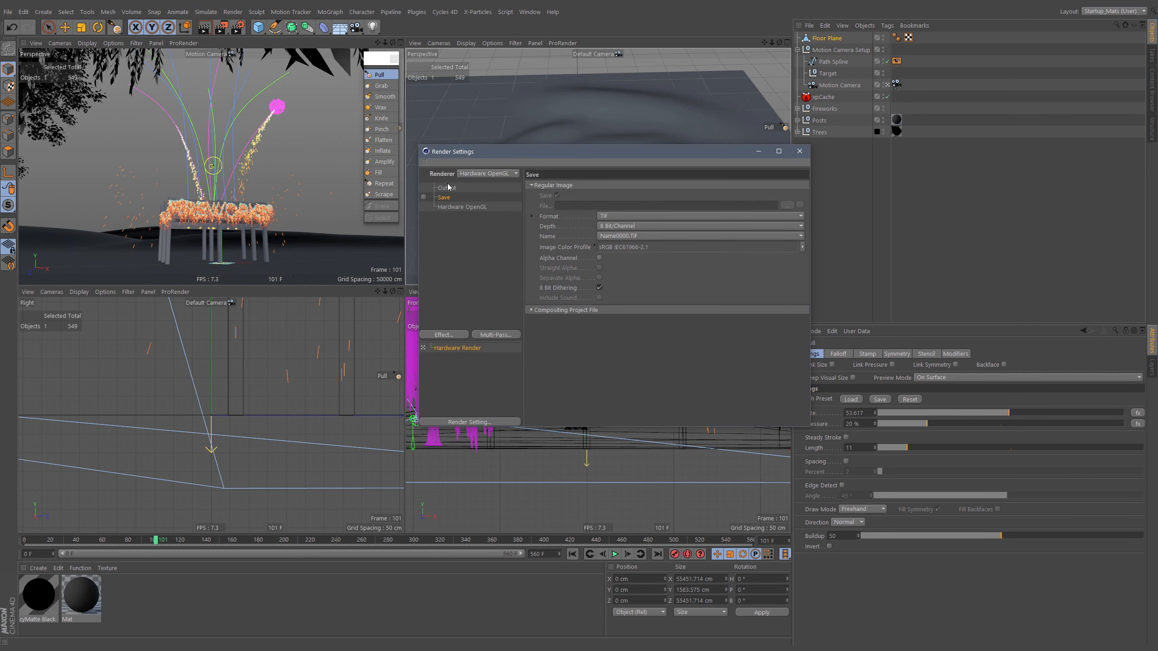
{"action": "left_click", "coordinate": [449, 187]}
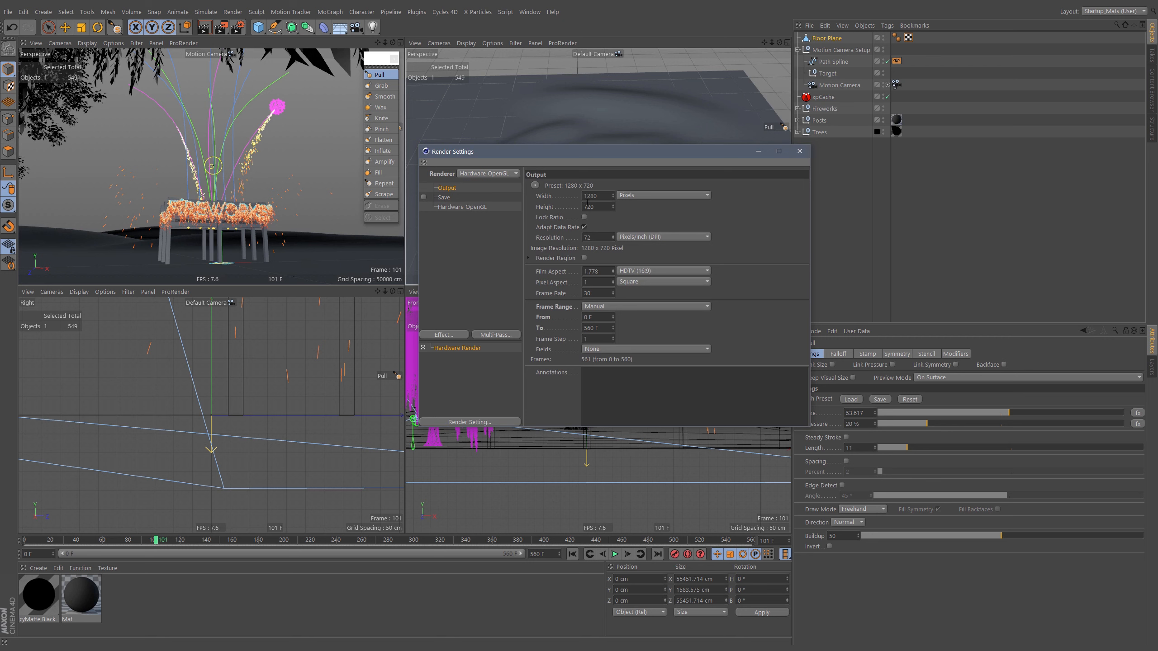
{"action": "left_click", "coordinate": [799, 152]}
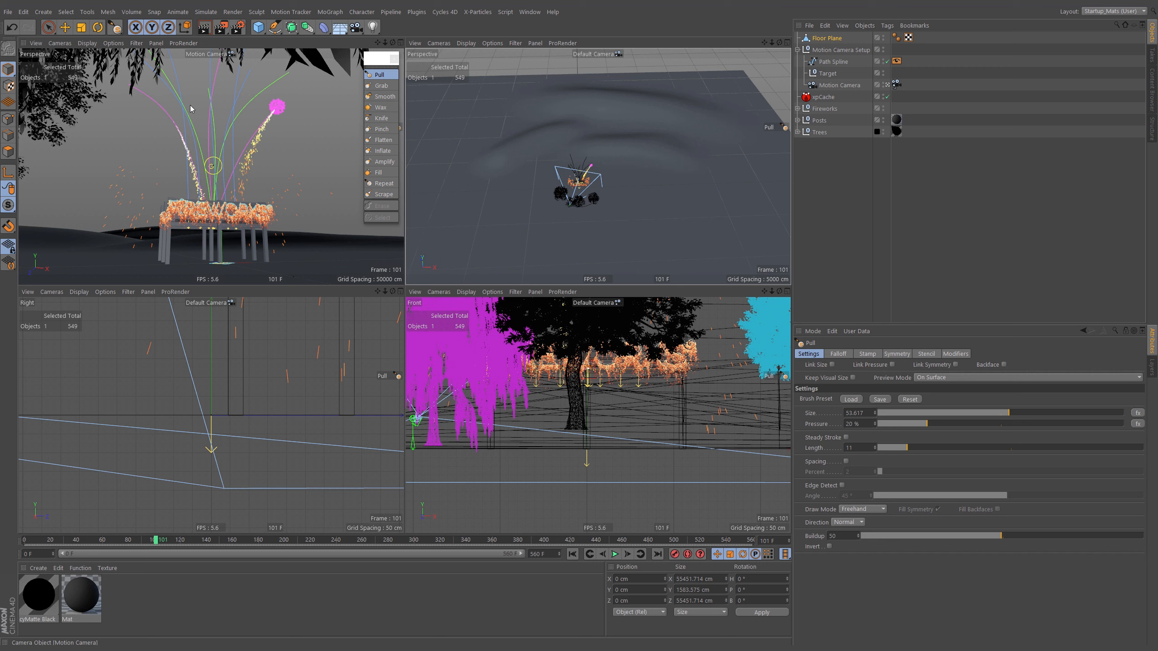
- Add a Sky object and place it last in the object hierarchy
{"action": "left_click", "coordinate": [342, 31]}
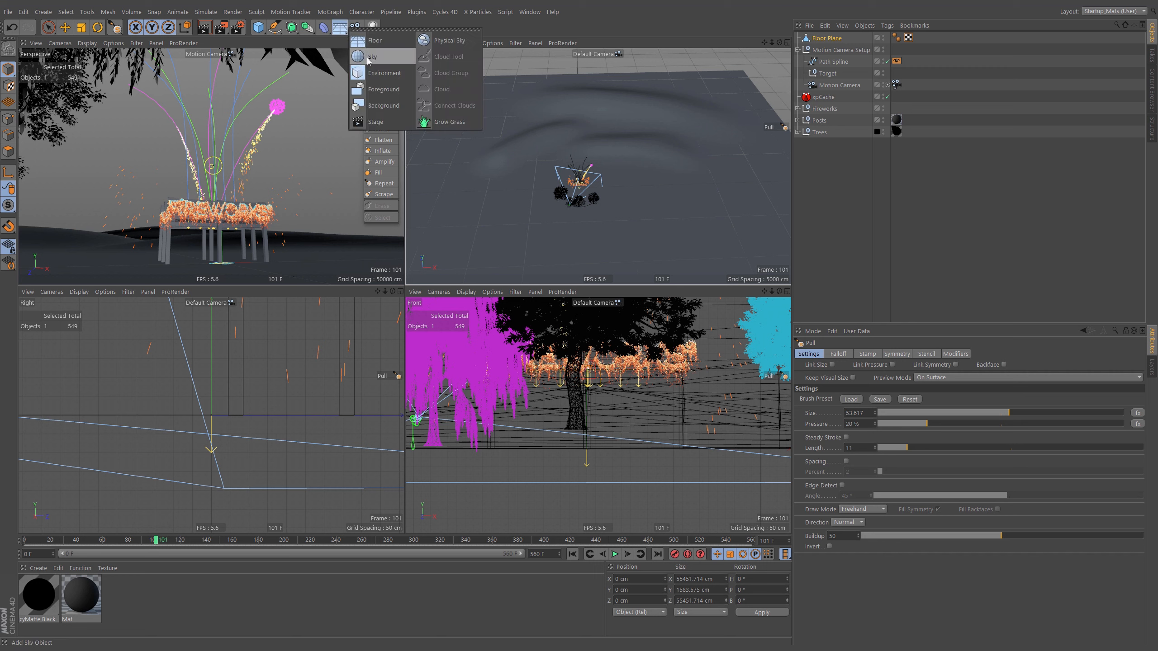
{"action": "left_click", "coordinate": [372, 58]}
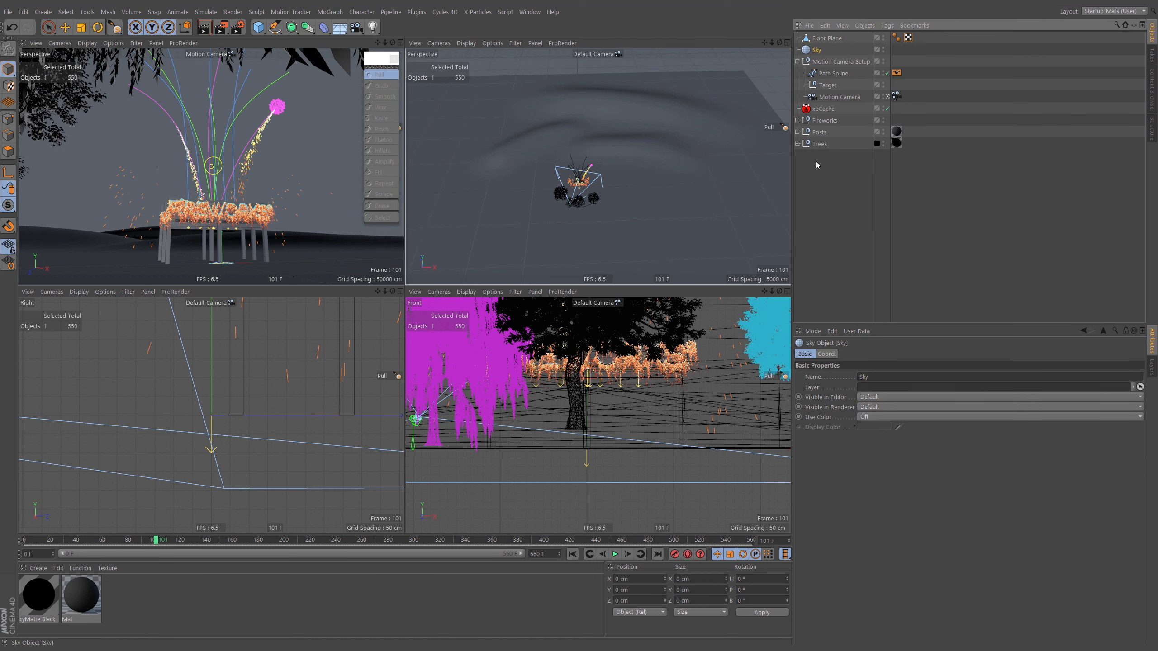
{"action": "left_click_drag", "start_coordinate": [816, 165], "coordinate": [821, 241]}
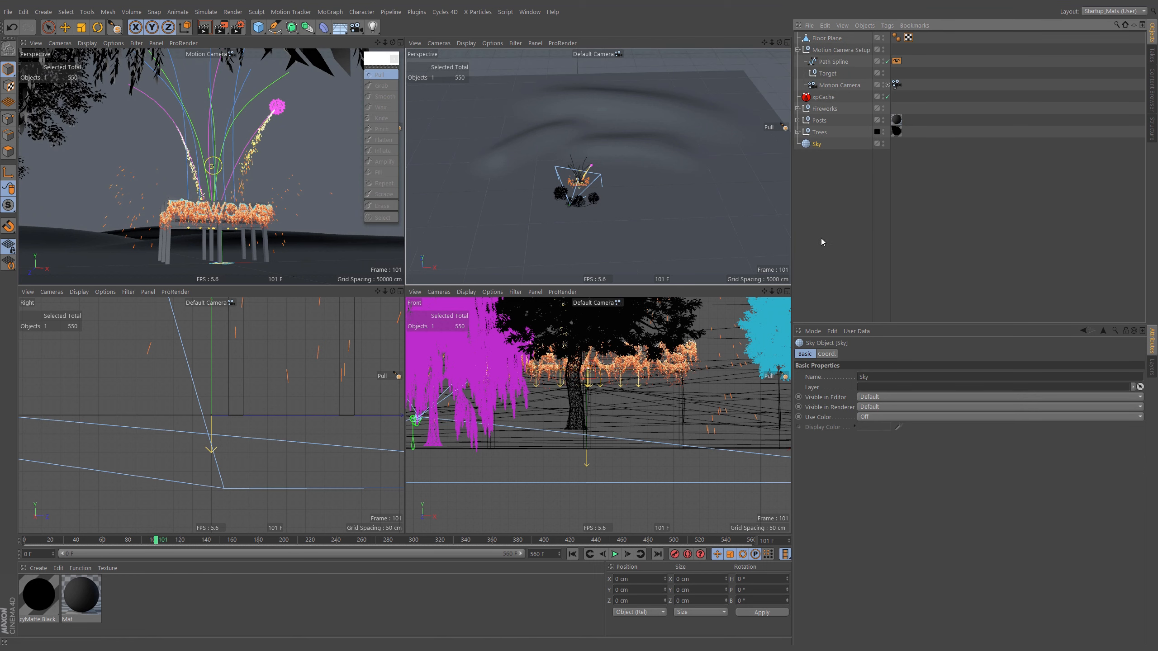
- Set the Sky's Use Color to Automatic and darken its display color to near black
{"action": "left_click", "coordinate": [879, 417]}
{"action": "left_click", "coordinate": [876, 431]}
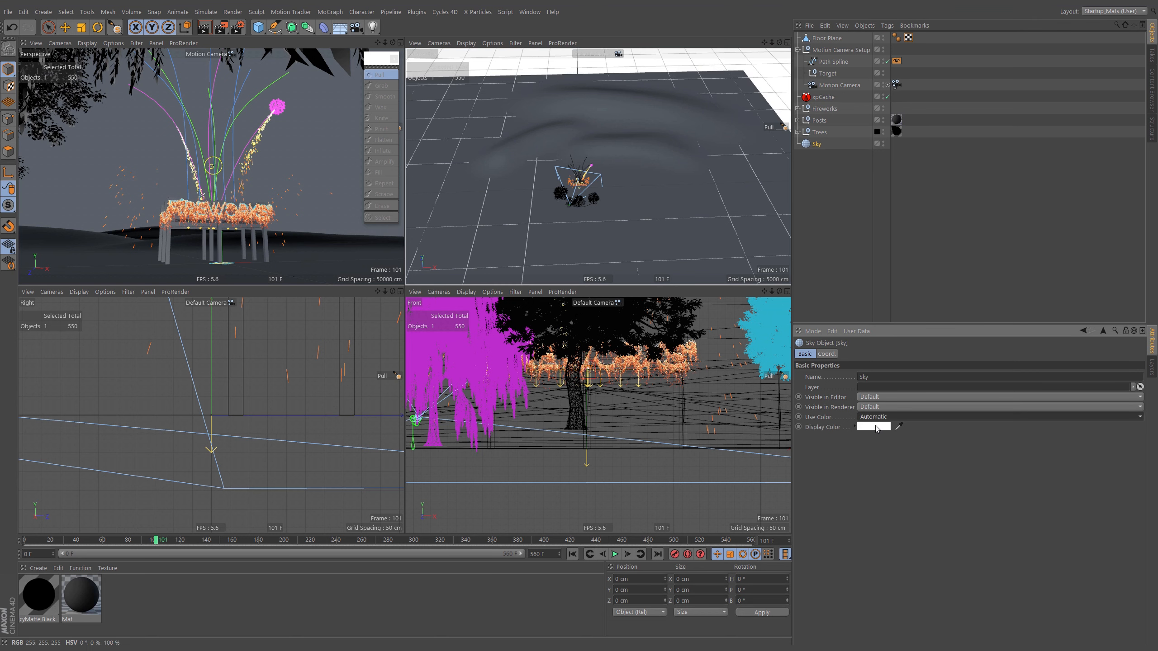
{"action": "left_click", "coordinate": [874, 427]}
{"action": "left_click", "coordinate": [848, 444]}
{"action": "left_click_drag", "start_coordinate": [845, 444], "coordinate": [834, 444]}
{"action": "left_click", "coordinate": [859, 461]}
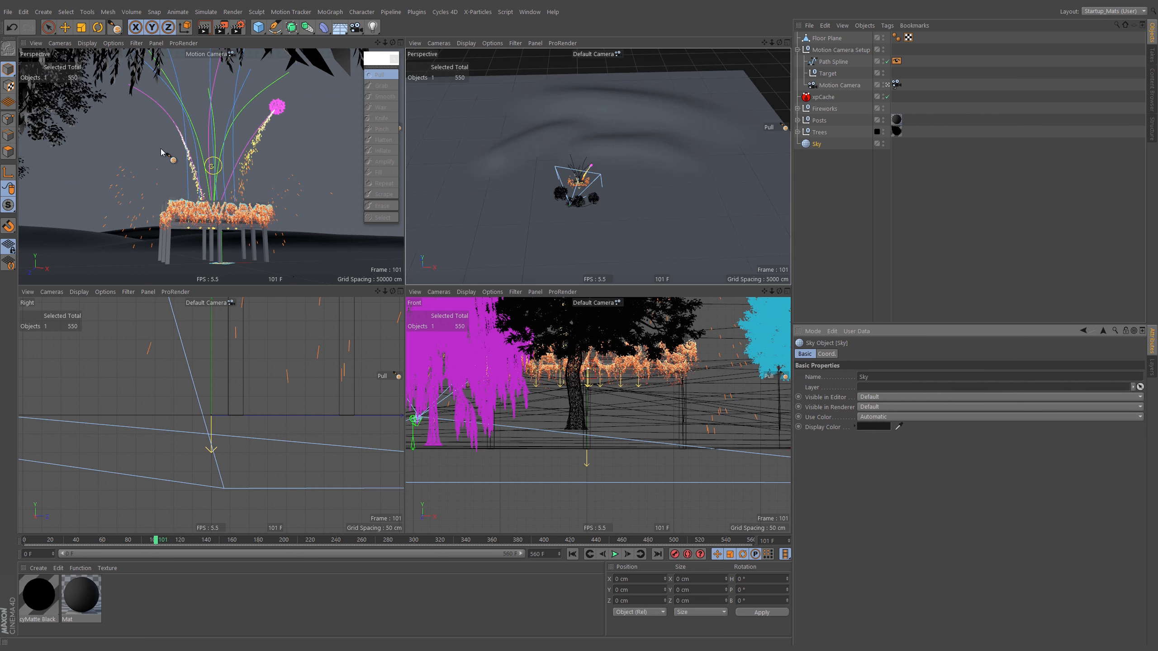
- Turn off layer colors in the Motion Camera view, clear the selection and scrub to frame 102
{"action": "left_click", "coordinate": [122, 44]}
{"action": "left_click", "coordinate": [150, 228]}
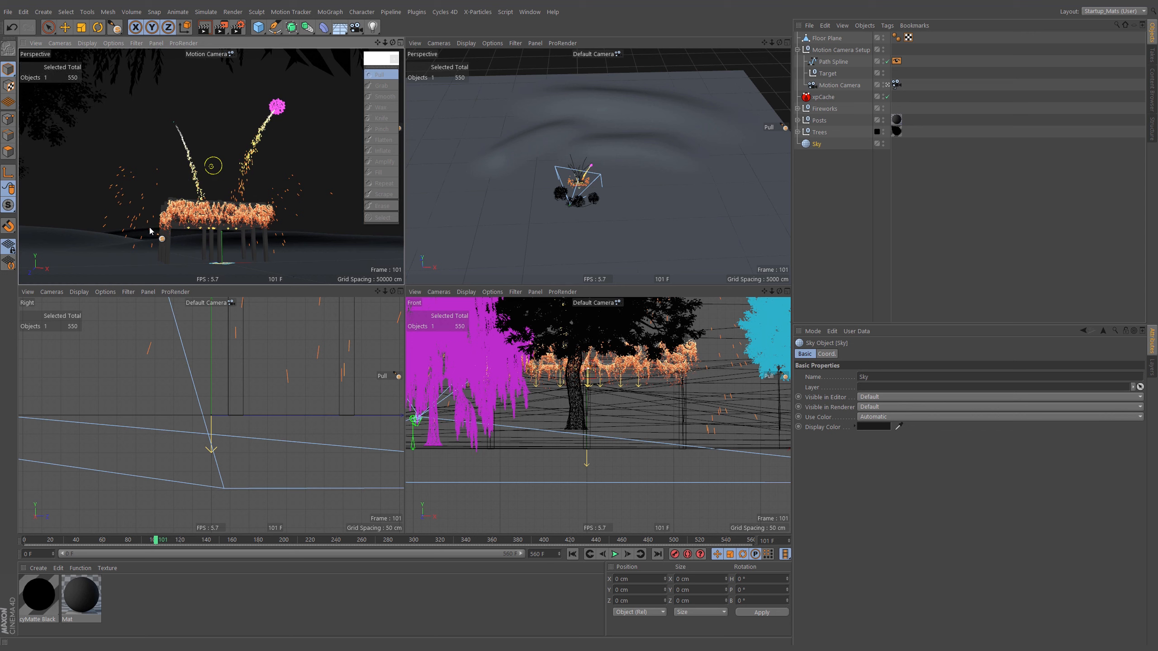
{"action": "left_click", "coordinate": [988, 157]}
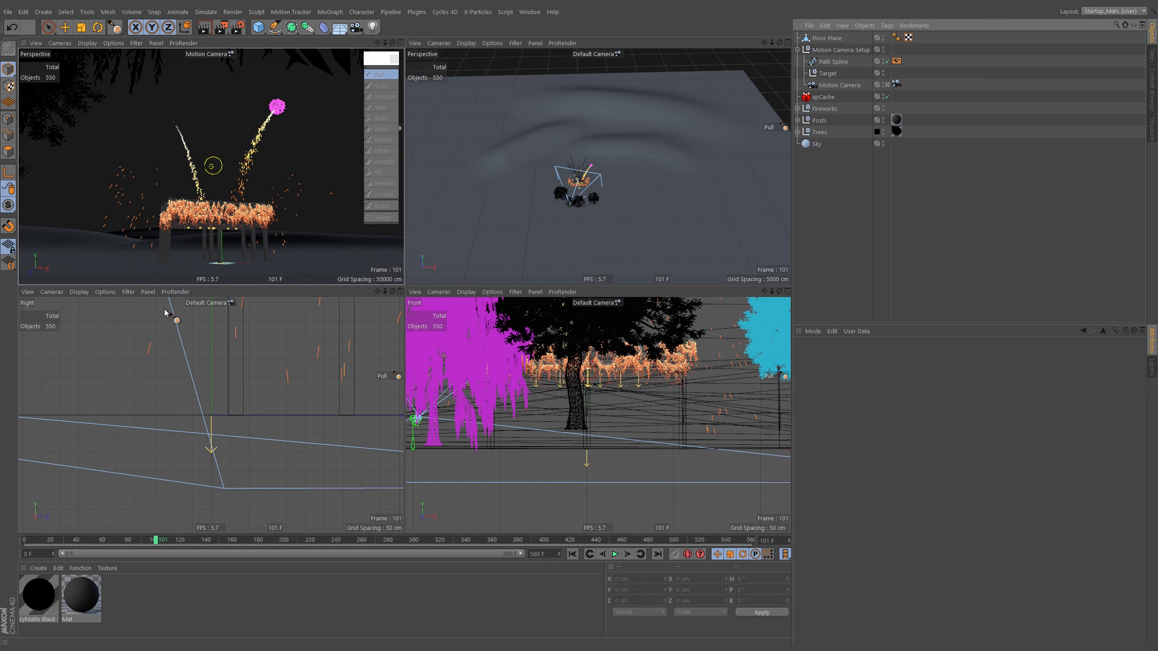
{"action": "mouse_move", "coordinate": [140, 540]}
{"action": "left_mouse_down"}
{"action": "mouse_move", "coordinate": [39, 537]}
{"action": "mouse_move", "coordinate": [157, 540]}
{"action": "left_mouse_up"}
- Change the Sky's display color to a dark blue with hue 214°, saturation 30% and value 22%
{"action": "left_click", "coordinate": [816, 145]}
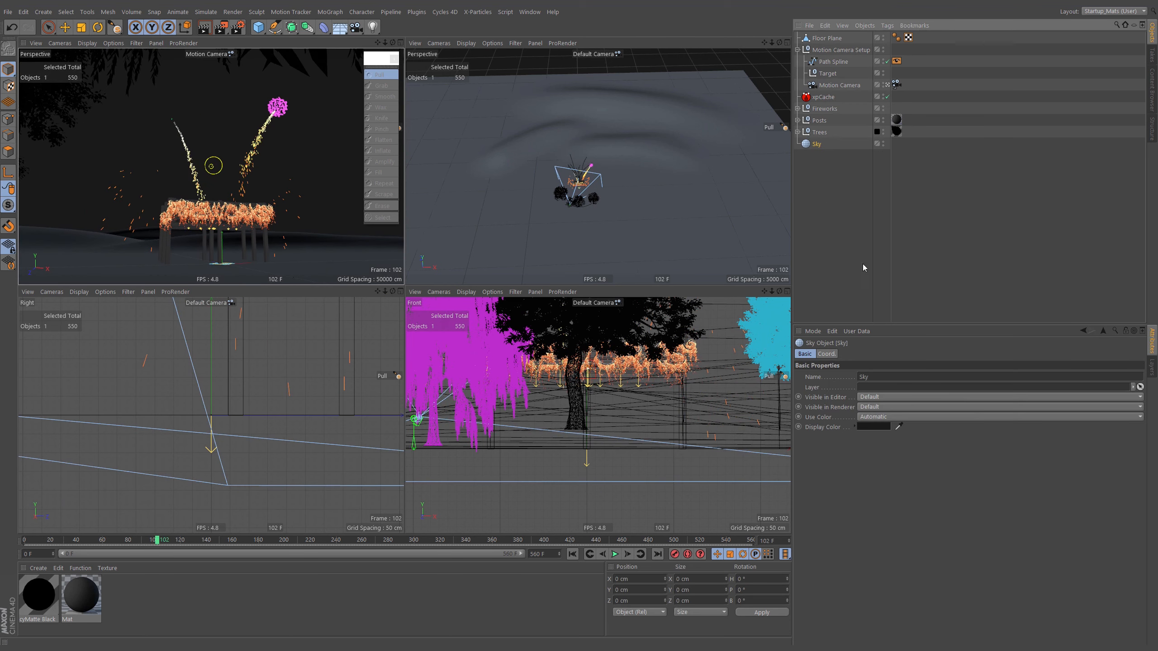
{"action": "left_click", "coordinate": [865, 429]}
{"action": "left_click_drag", "start_coordinate": [840, 439], "coordinate": [832, 450]}
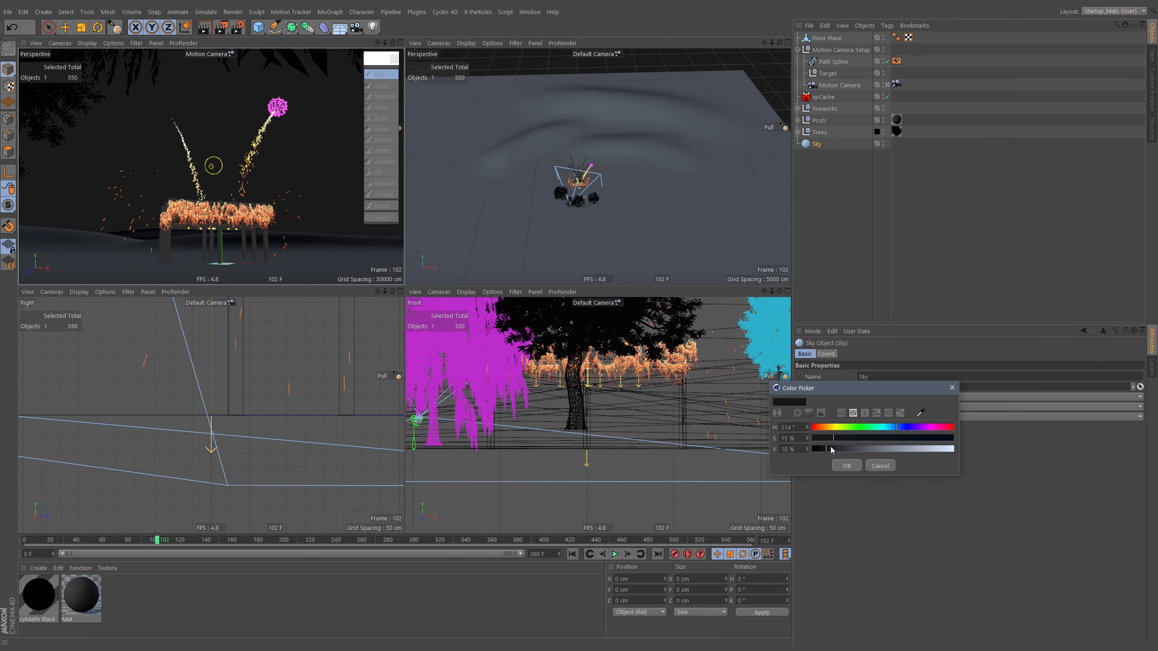
{"action": "left_click", "coordinate": [845, 465]}
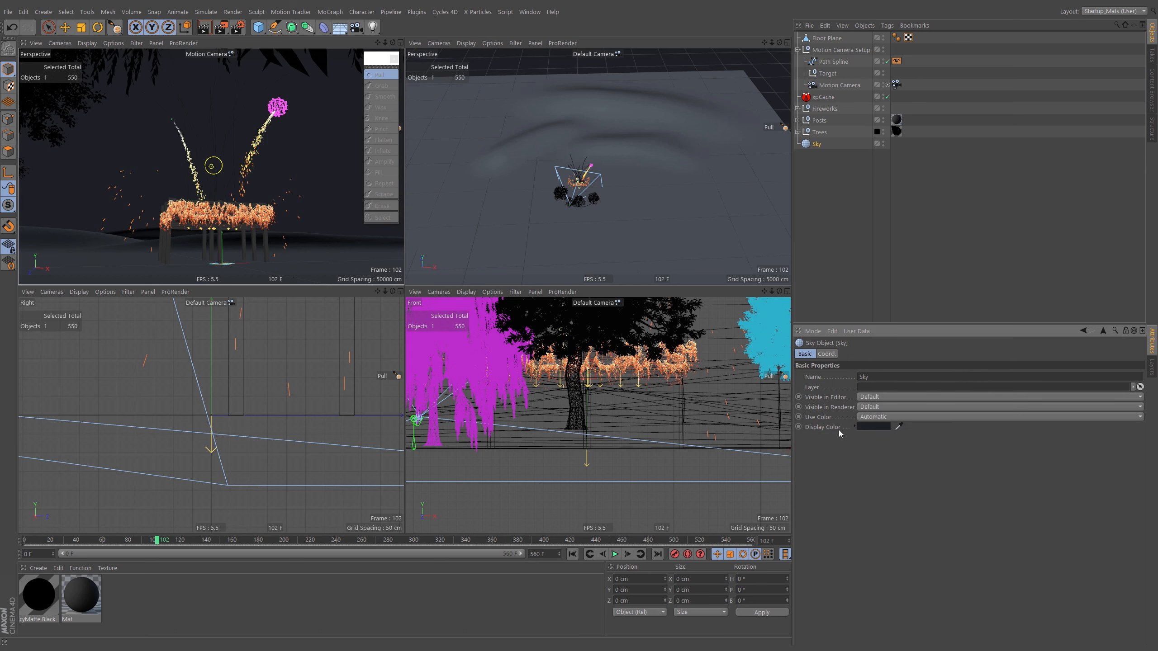
{"action": "left_click", "coordinate": [862, 427]}
{"action": "left_click_drag", "start_coordinate": [861, 438], "coordinate": [865, 438]}
{"action": "left_click", "coordinate": [853, 449]}
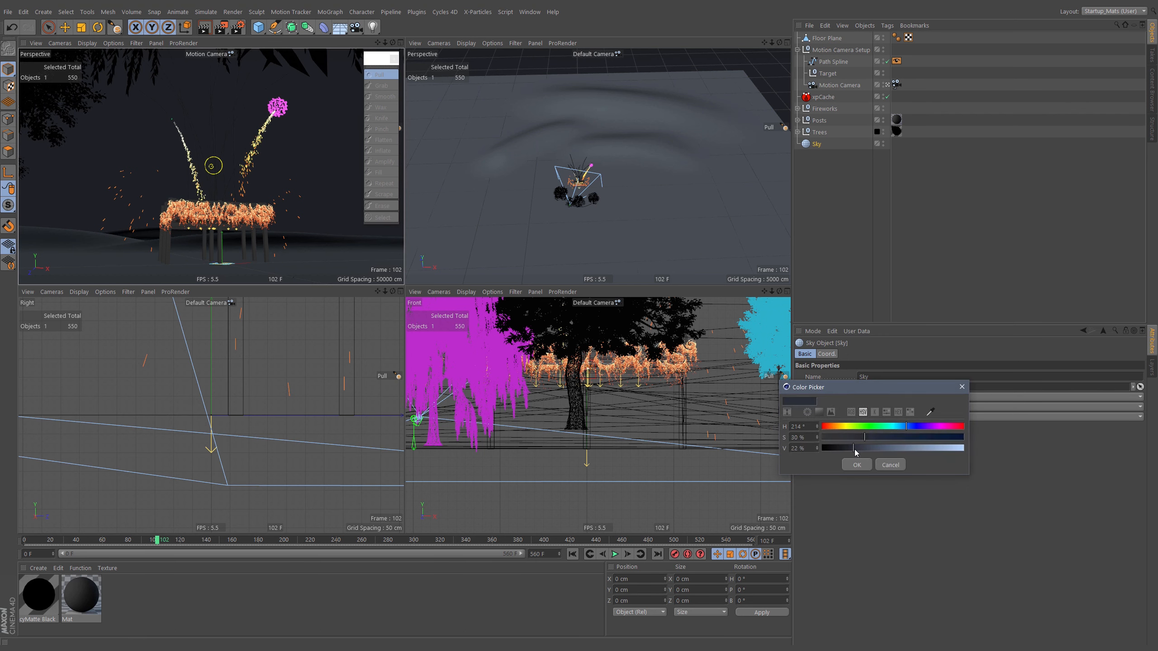
{"action": "left_click", "coordinate": [857, 465]}
{"action": "left_click", "coordinate": [922, 238]}
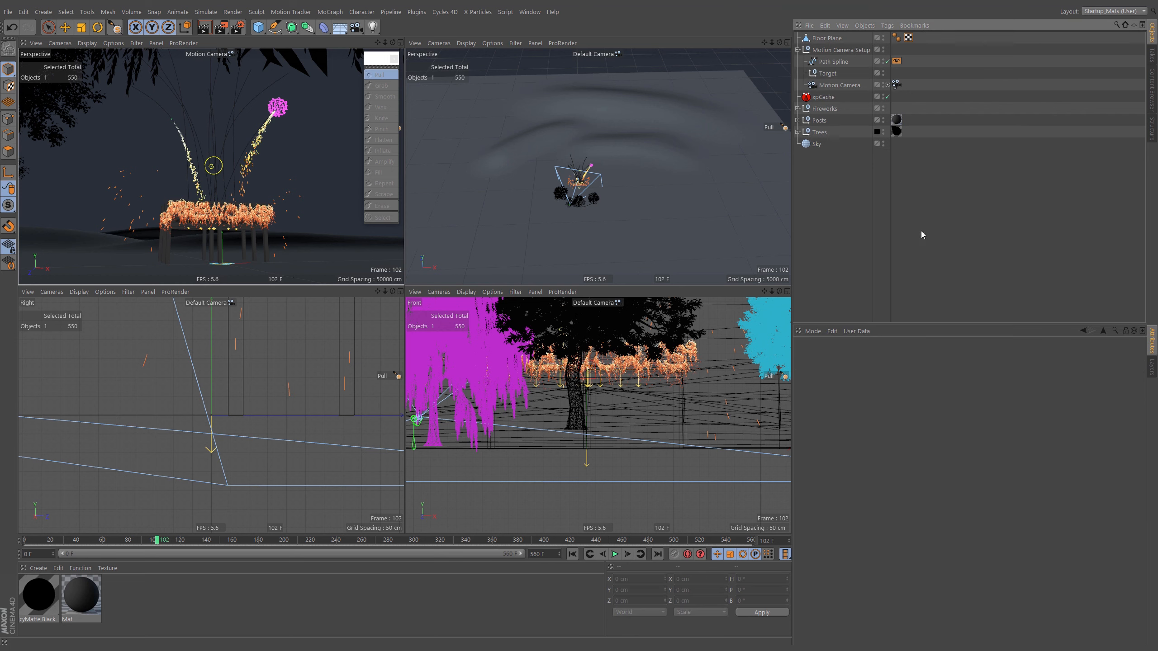
- Scrub the animation to frame 109 and close the floating sculpt brush list
{"action": "left_click_drag", "start_coordinate": [130, 542], "coordinate": [167, 550]}
{"action": "left_click", "coordinate": [394, 59]}
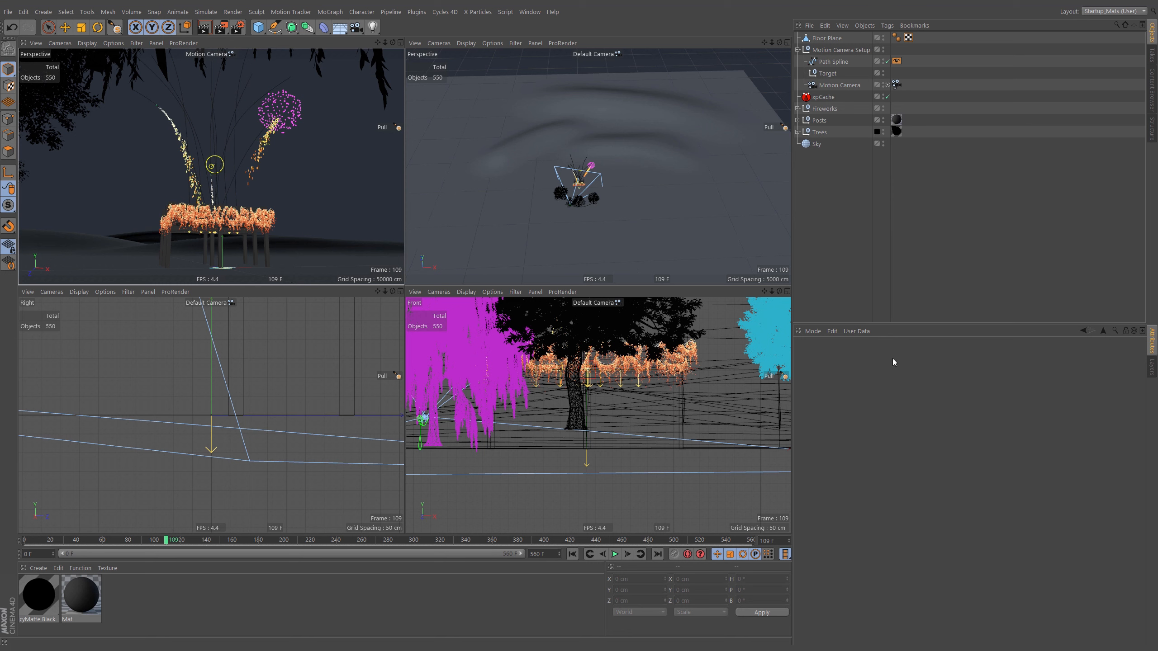
- Set the tinted border opacity to 100% in the Motion Camera viewport's view settings
{"action": "key", "text": "shift+v"}
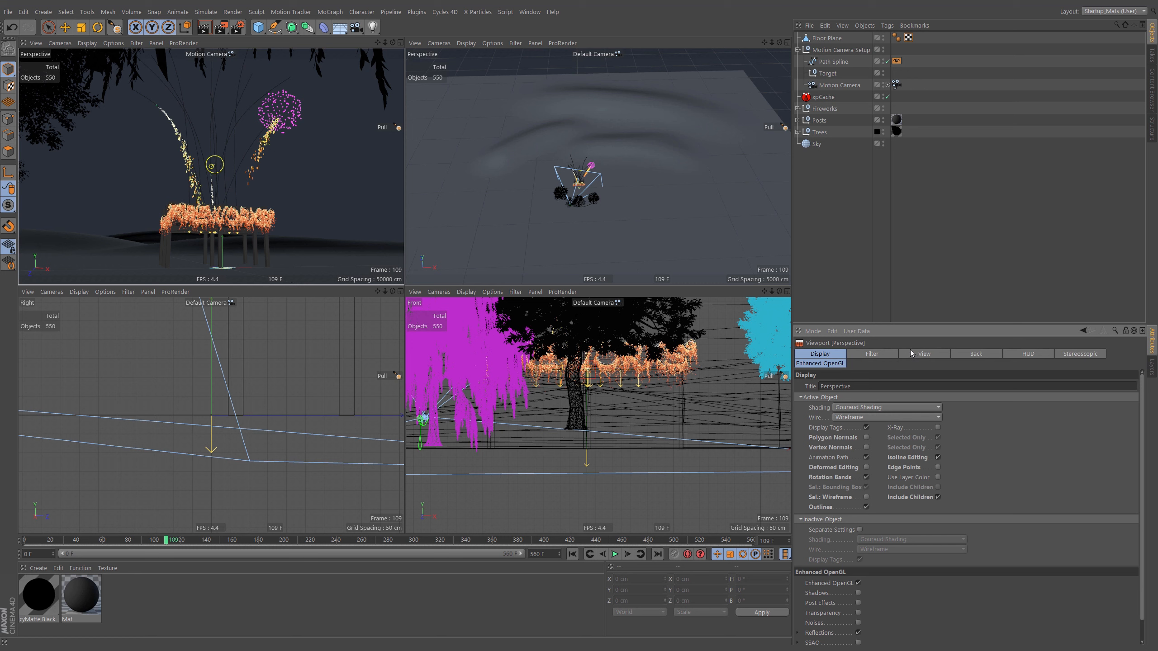
{"action": "left_click", "coordinate": [833, 355]}
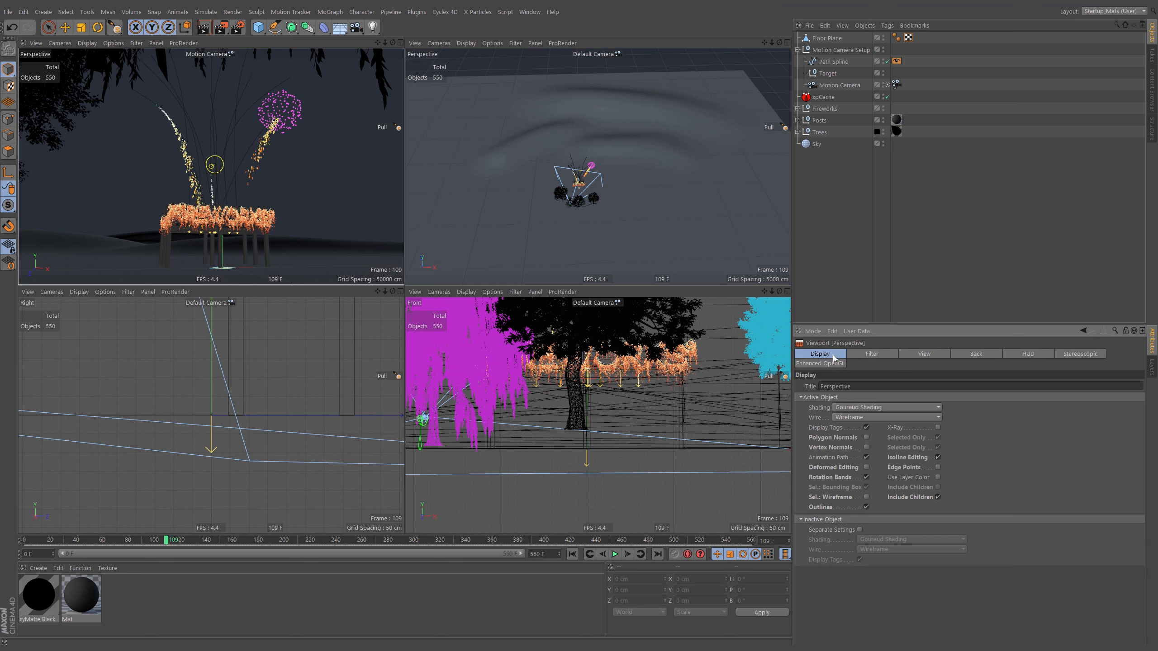
{"action": "left_click", "coordinate": [871, 355]}
{"action": "left_click", "coordinate": [916, 357]}
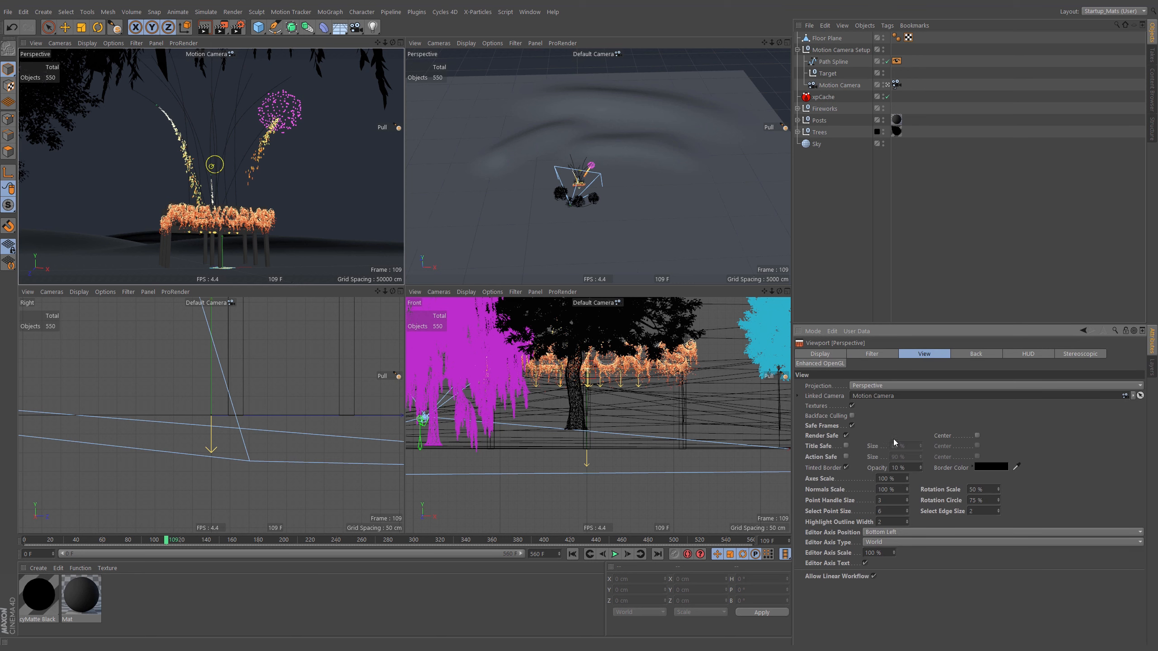
{"action": "double_click", "coordinate": [910, 467]}
{"action": "type", "text": "100"}
{"action": "key", "text": "Return"}
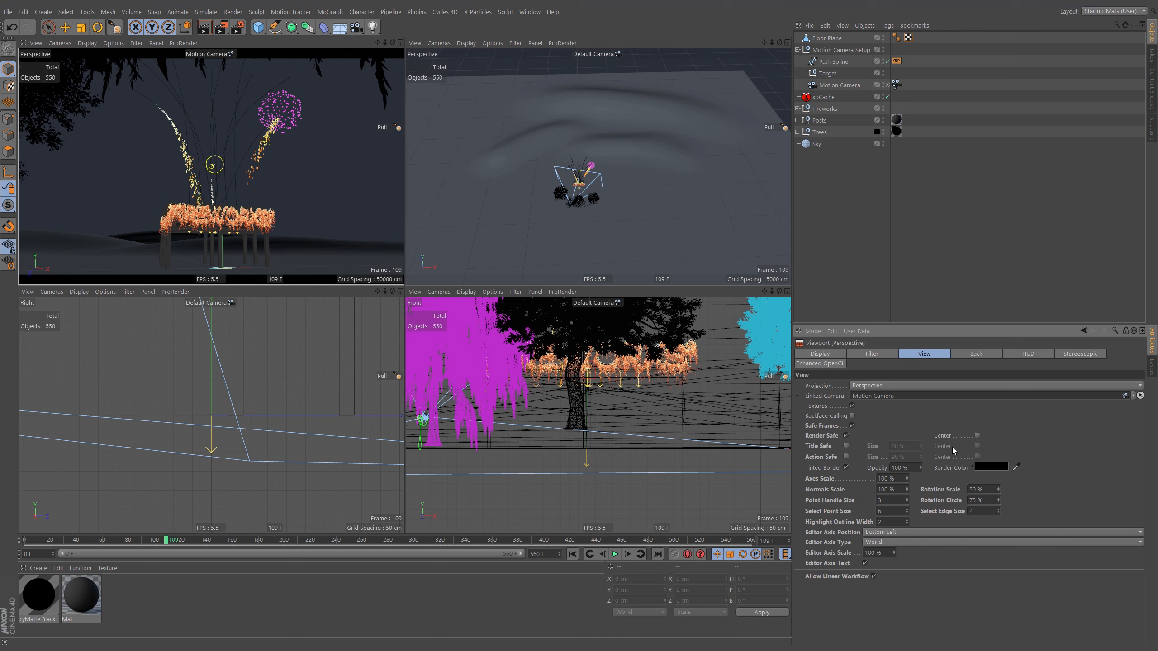
- Change the Motion Camera viewport's tinted border color from black to a dark, saturated red
{"action": "left_click", "coordinate": [988, 468]}
{"action": "left_click", "coordinate": [950, 487]}
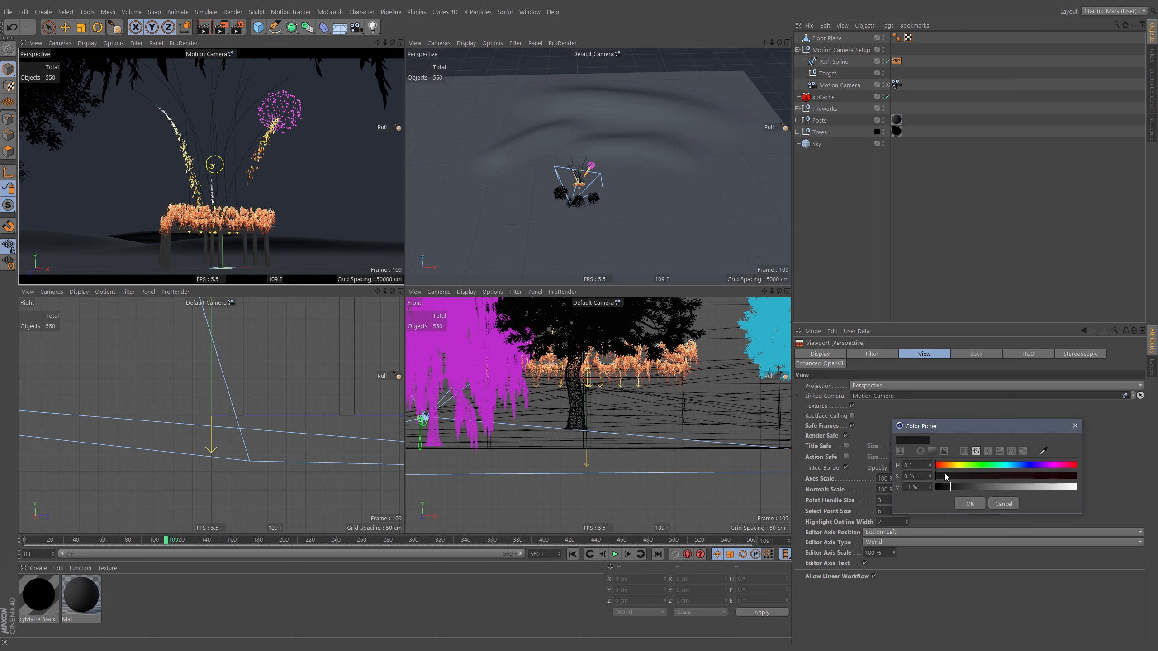
{"action": "left_click", "coordinate": [945, 477]}
{"action": "left_click", "coordinate": [946, 466]}
{"action": "left_click_drag", "start_coordinate": [948, 475], "coordinate": [958, 476]}
{"action": "left_click", "coordinate": [941, 466]}
{"action": "left_click", "coordinate": [967, 503]}
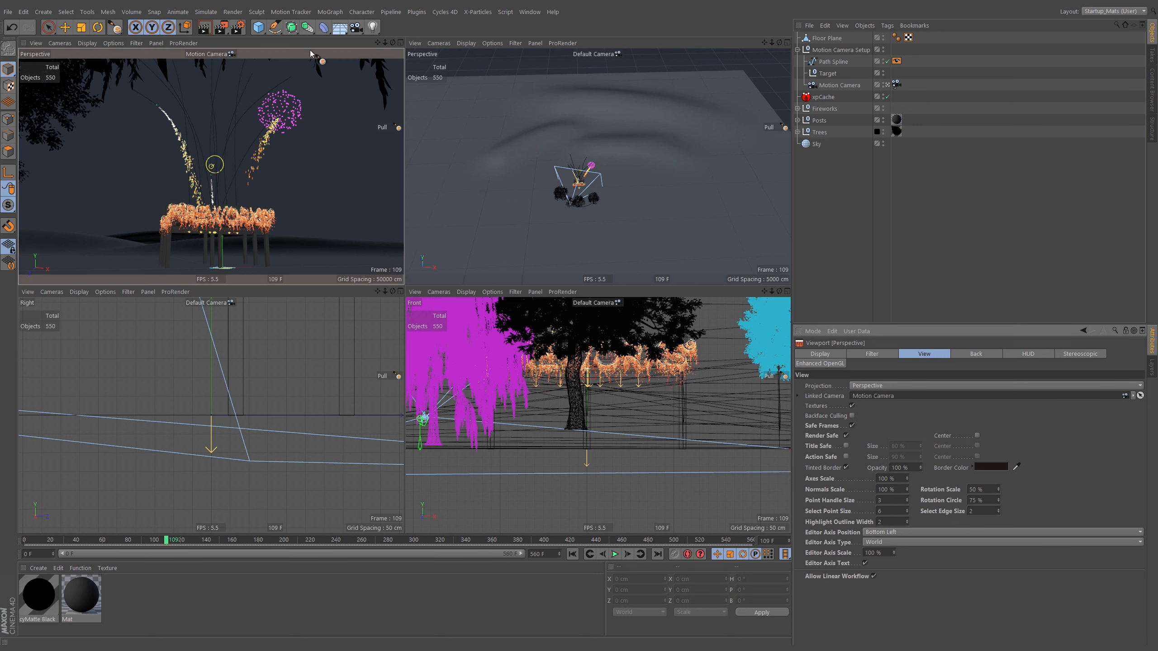
{"action": "left_click", "coordinate": [988, 468]}
{"action": "left_click_drag", "start_coordinate": [1003, 477], "coordinate": [1065, 477]}
{"action": "left_click", "coordinate": [966, 506]}
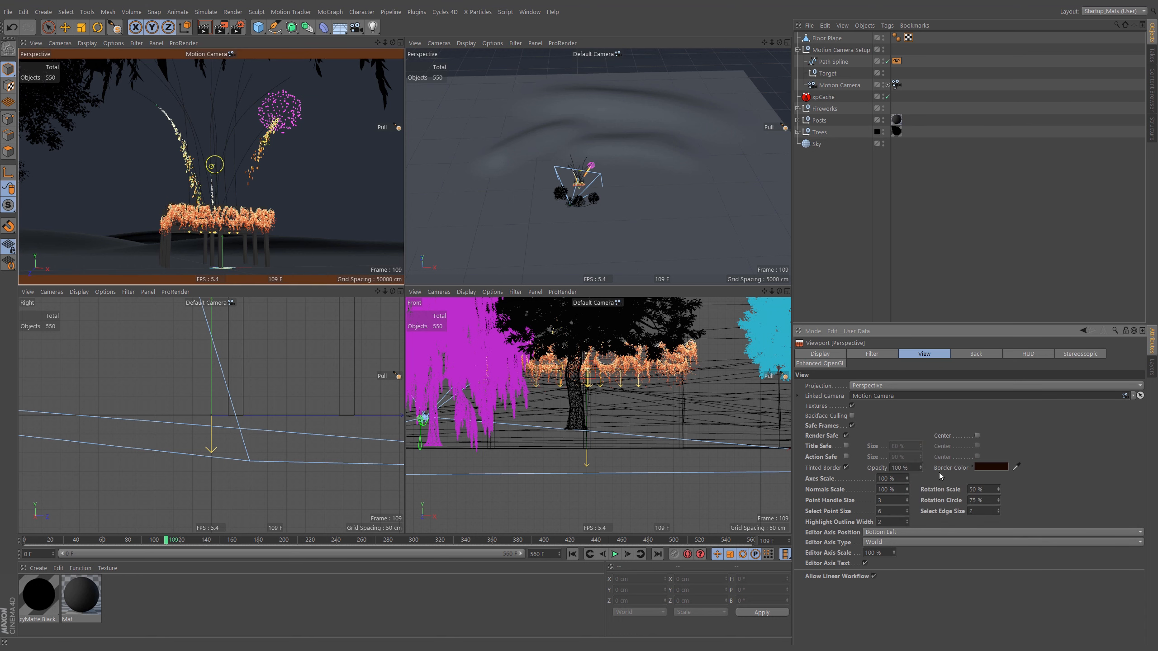
{"action": "left_click", "coordinate": [991, 467]}
{"action": "left_click", "coordinate": [984, 503]}
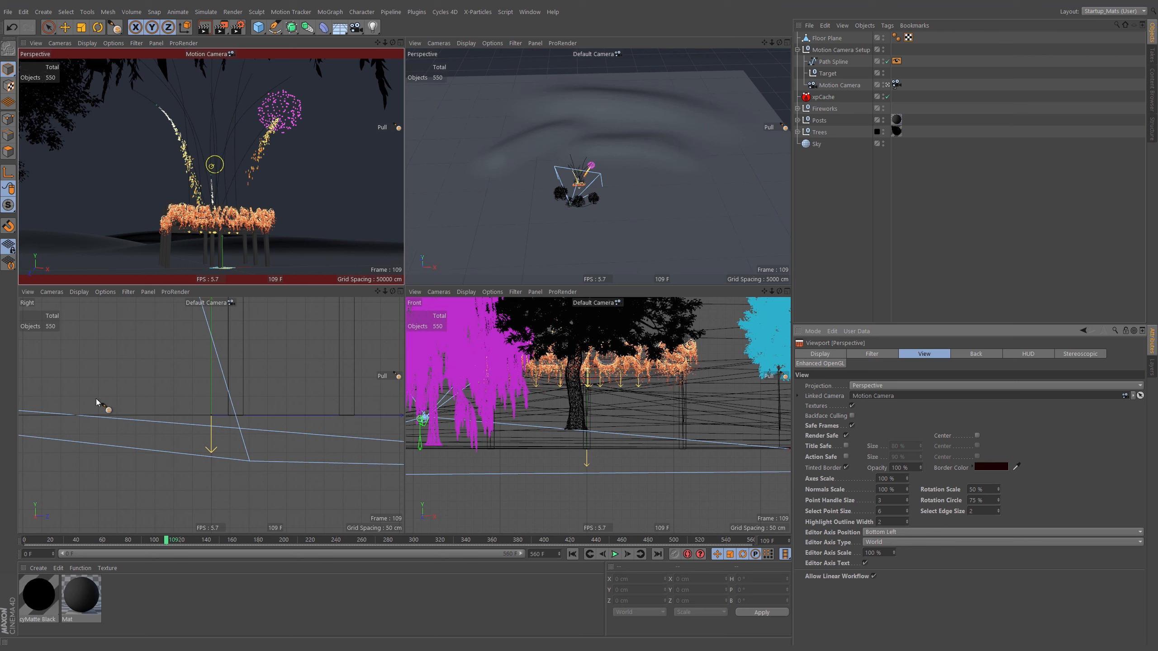
- Scrub the animation to frame 50 and apply the Mat material to the Floor Plane
{"action": "mouse_move", "coordinate": [126, 541]}
{"action": "left_mouse_down"}
{"action": "mouse_move", "coordinate": [36, 546]}
{"action": "mouse_move", "coordinate": [332, 544]}
{"action": "mouse_move", "coordinate": [119, 546]}
{"action": "left_mouse_up"}
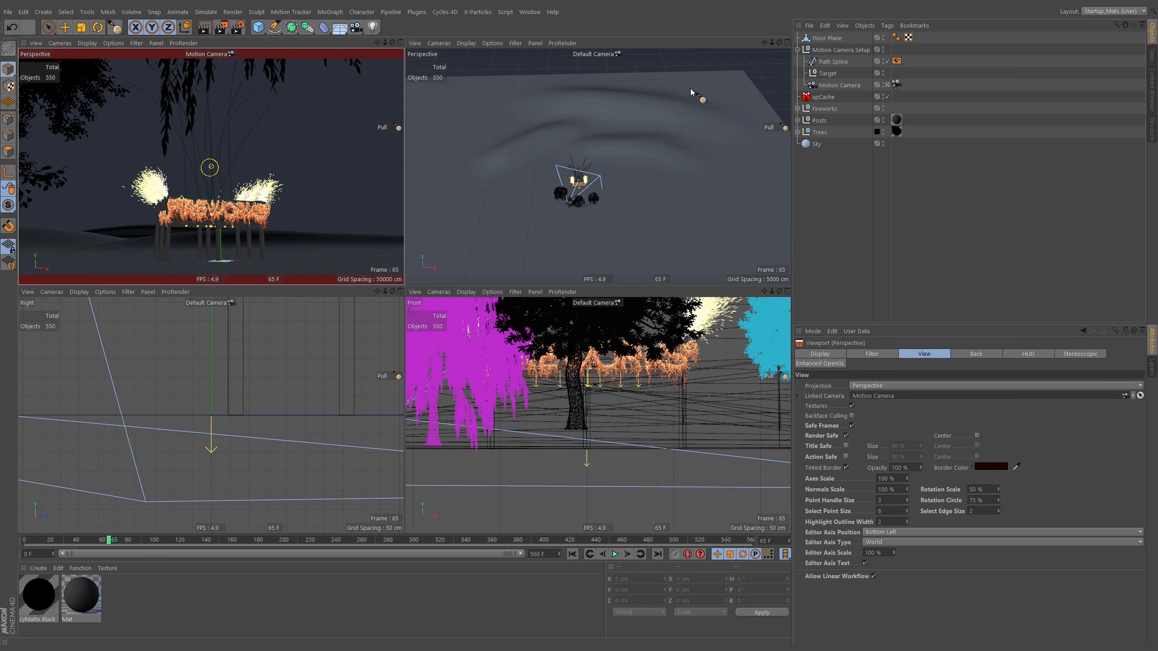
{"action": "mouse_move", "coordinate": [80, 542]}
{"action": "left_mouse_down"}
{"action": "mouse_move", "coordinate": [30, 544]}
{"action": "mouse_move", "coordinate": [142, 543]}
{"action": "mouse_move", "coordinate": [90, 543]}
{"action": "left_mouse_up"}
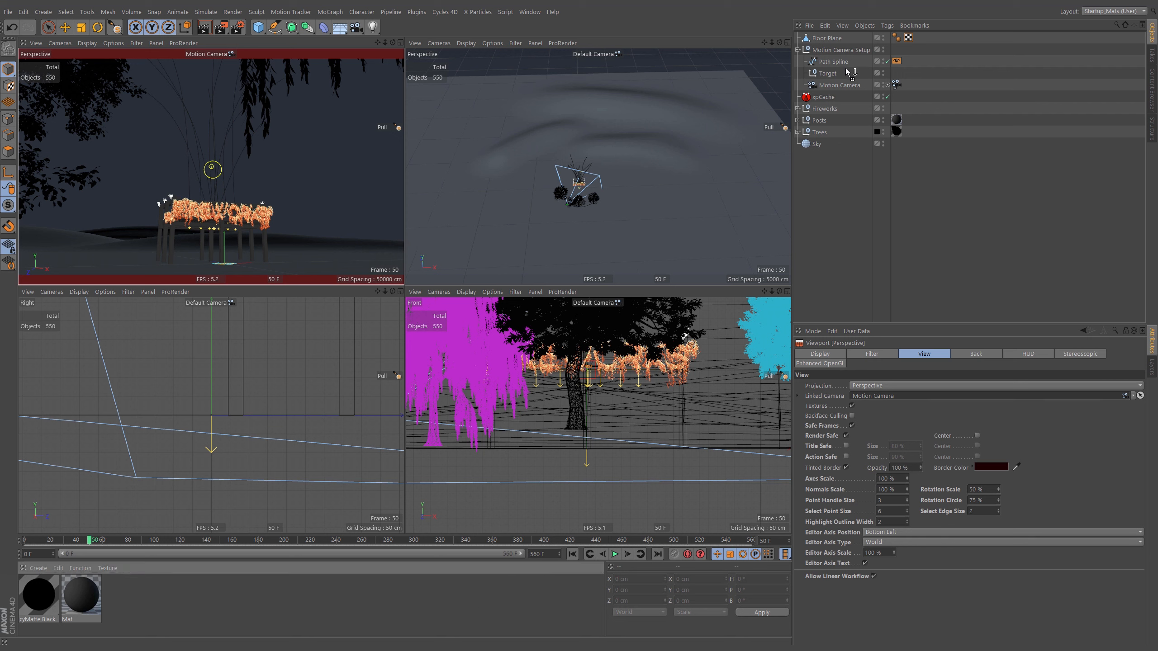
{"action": "left_click_drag", "start_coordinate": [835, 40], "coordinate": [835, 39]}
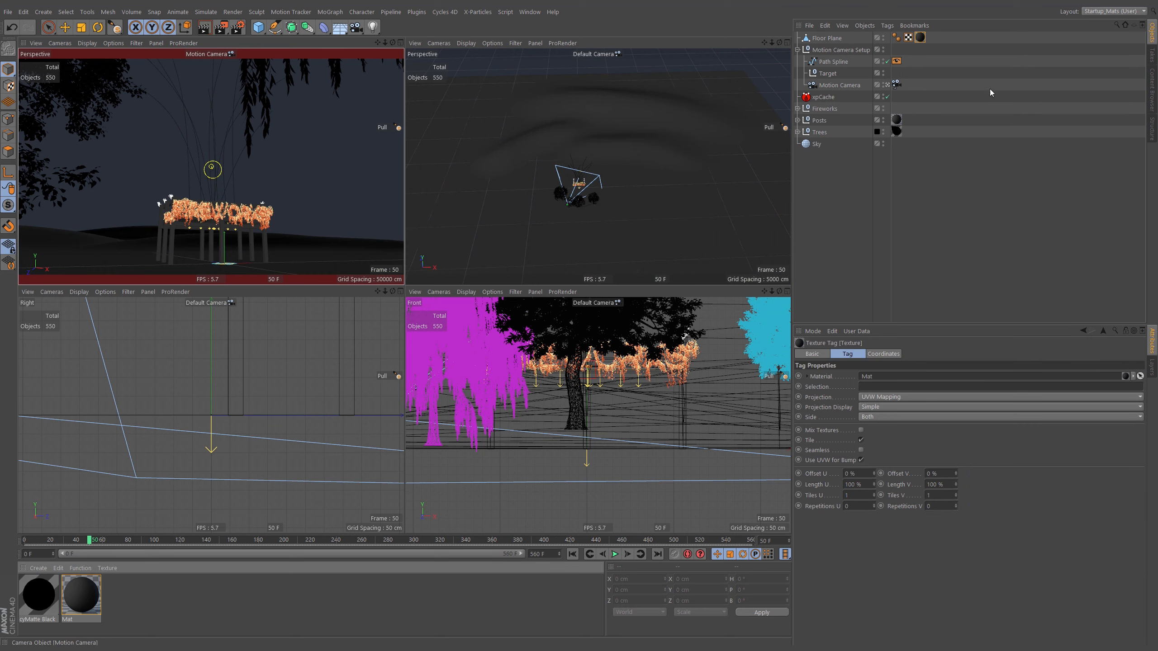
- Collapse the Motion Camera Setup group with nothing selected and return the animation to frame 0
{"action": "left_click", "coordinate": [803, 49]}
{"action": "left_click", "coordinate": [798, 50]}
{"action": "left_click", "coordinate": [869, 186]}
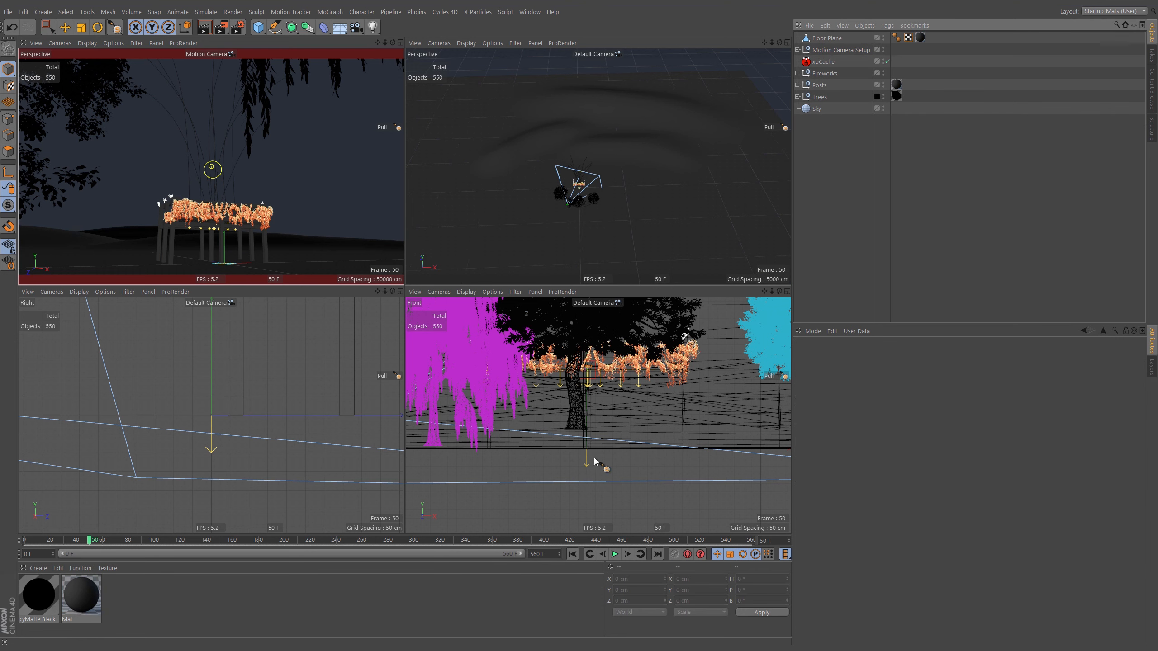
{"action": "left_click", "coordinate": [573, 554]}
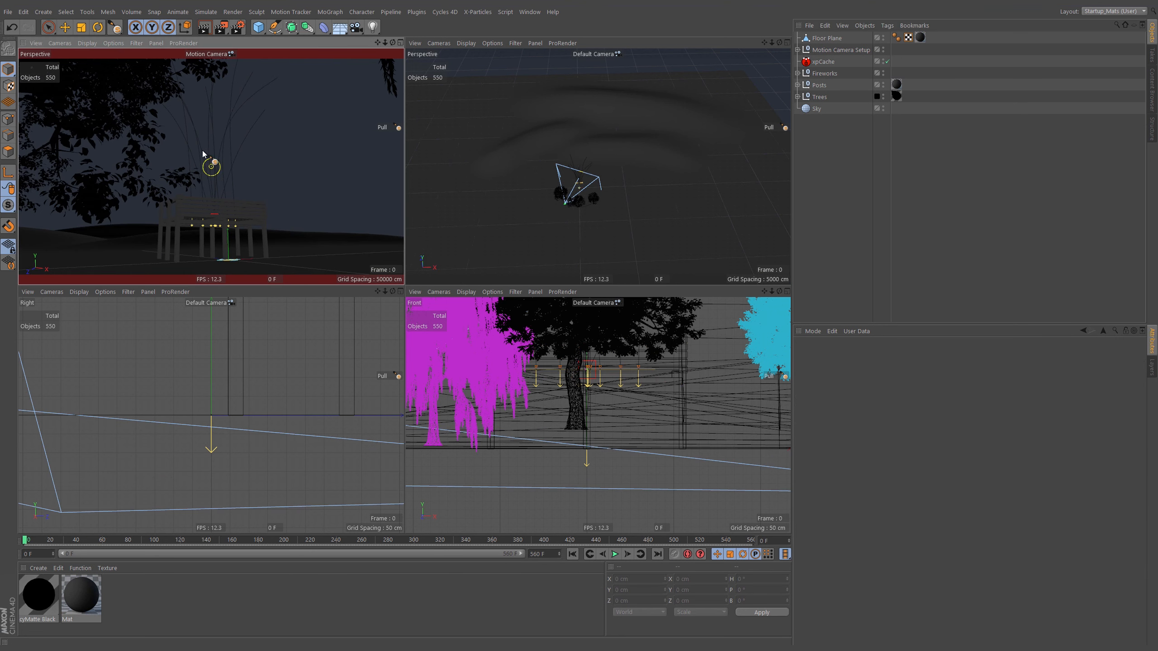
{"action": "left_click", "coordinate": [36, 43]}
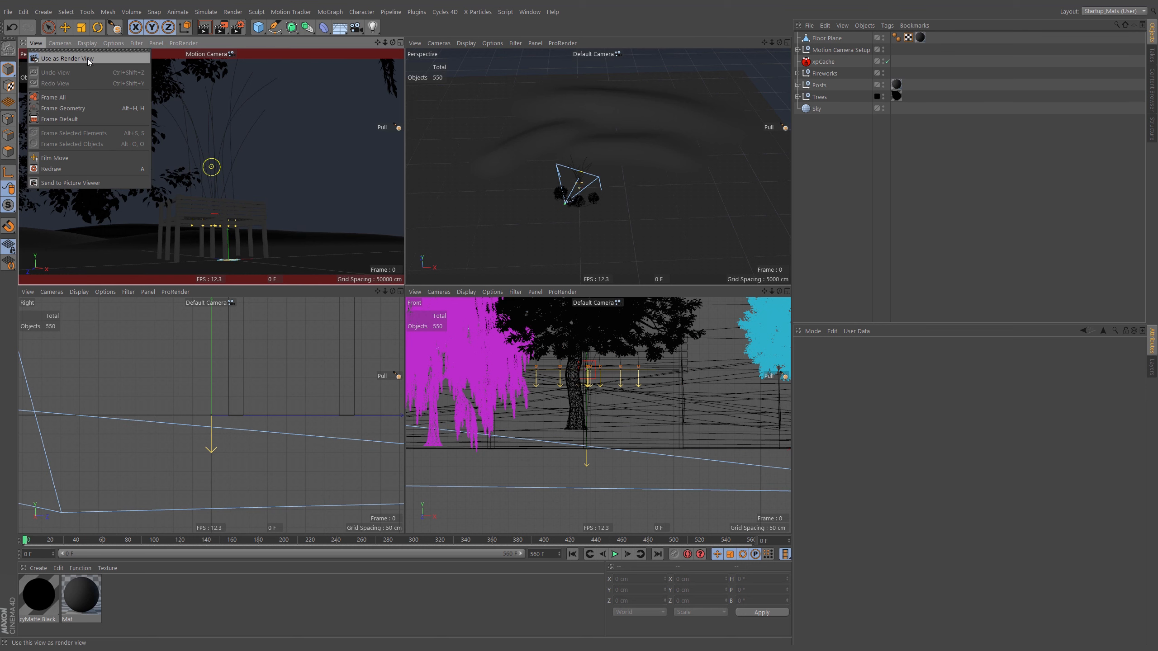
{"action": "left_click", "coordinate": [266, 144]}
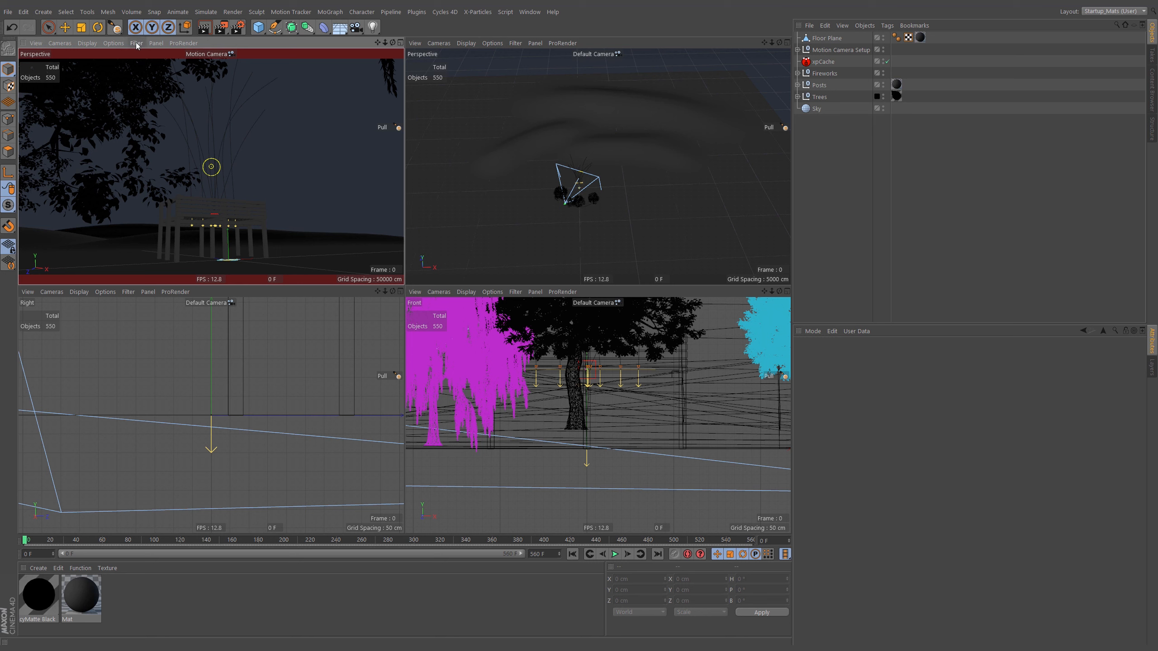
- Filter nulls, splines, cameras, the grid, the horizon and the world axis out of the Motion Camera viewport's display
{"action": "key", "text": "shift+v"}
{"action": "left_click", "coordinate": [871, 353]}
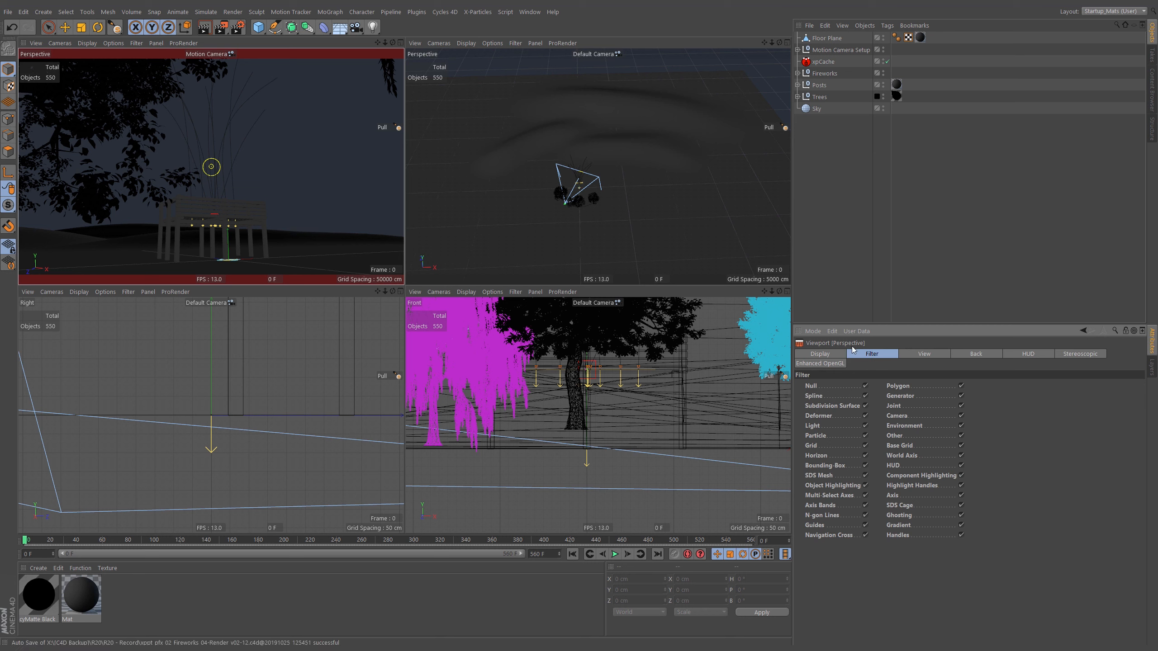
{"action": "left_click", "coordinate": [136, 43]}
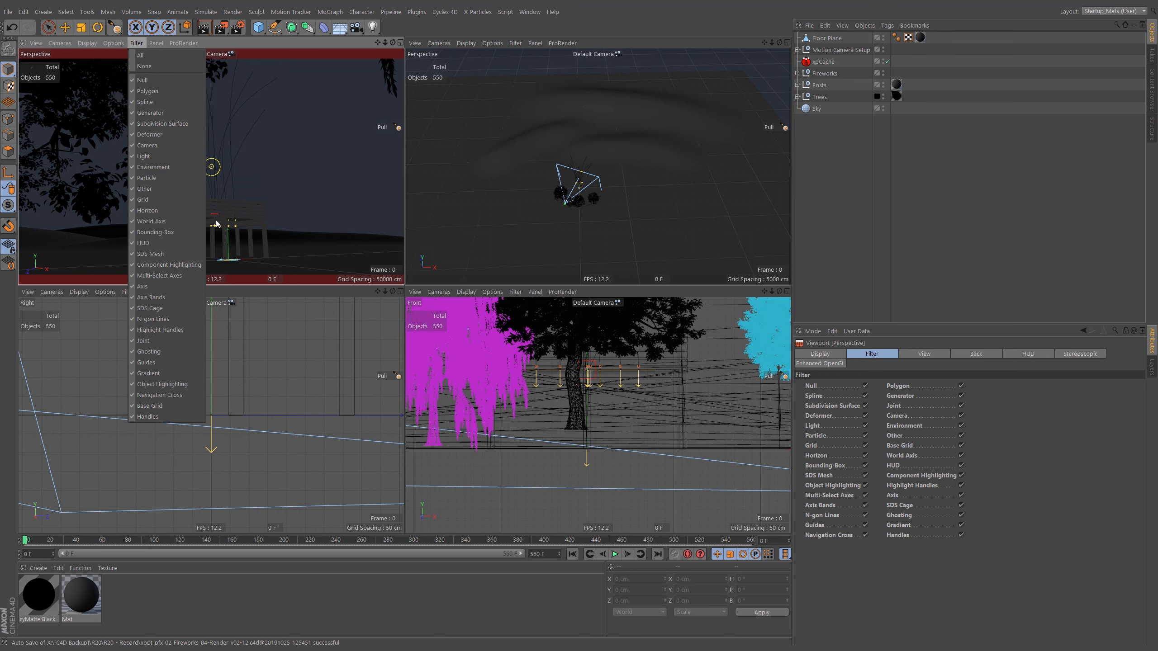
{"action": "left_click", "coordinate": [246, 217]}
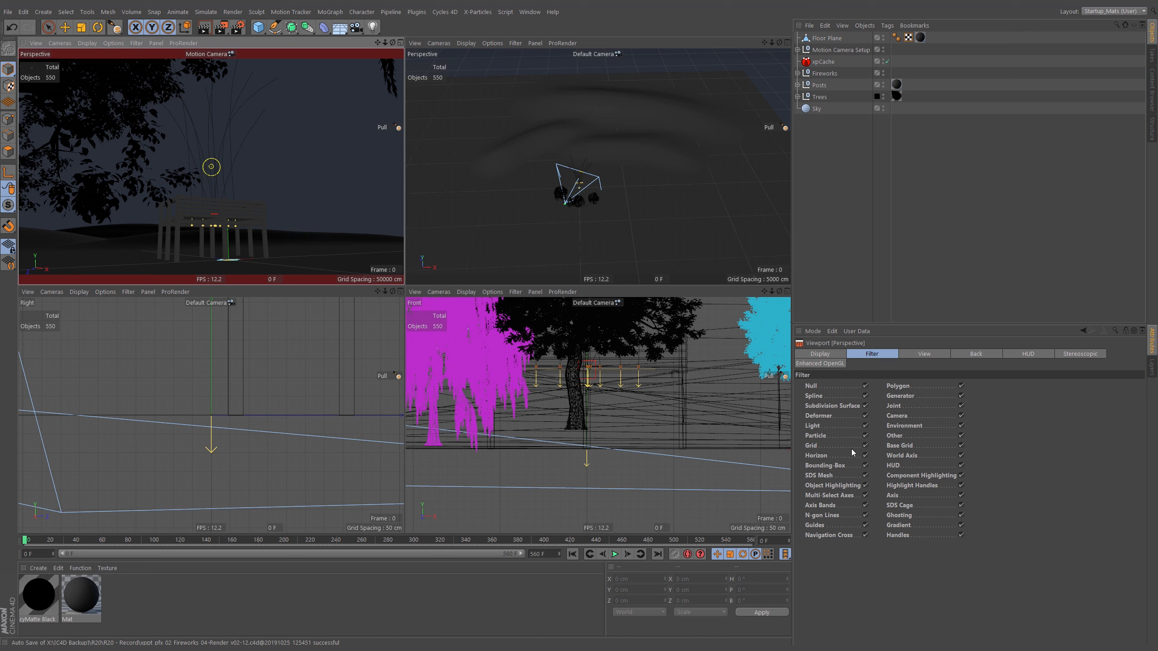
{"action": "left_click", "coordinate": [866, 446]}
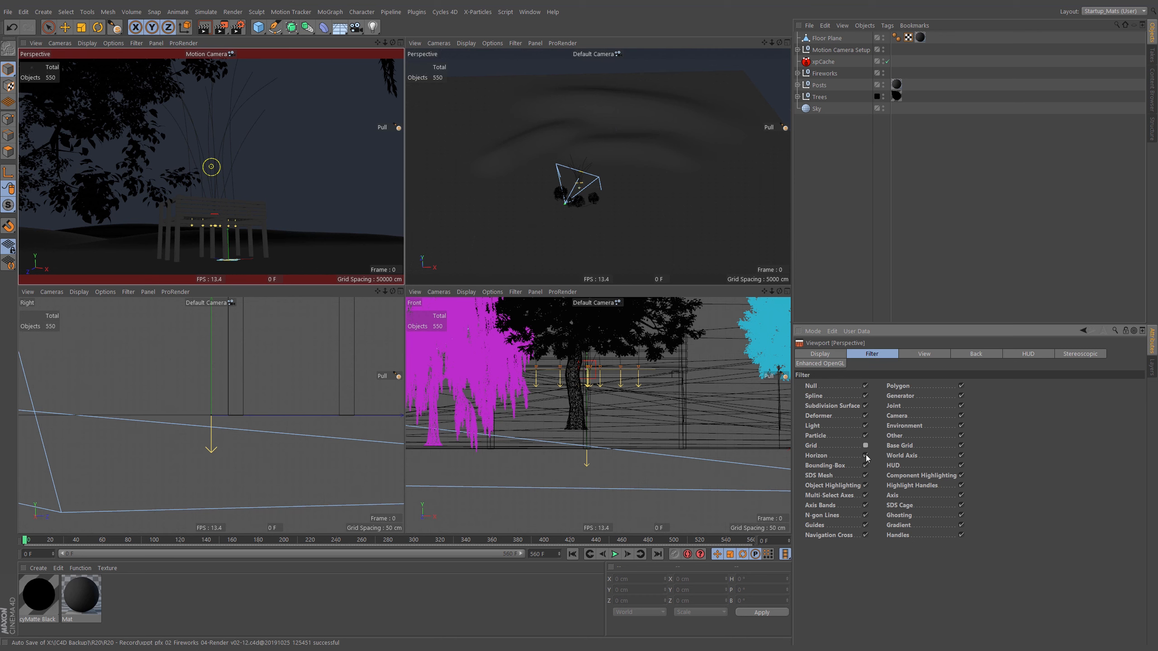
{"action": "left_click", "coordinate": [961, 455]}
{"action": "left_click", "coordinate": [866, 386]}
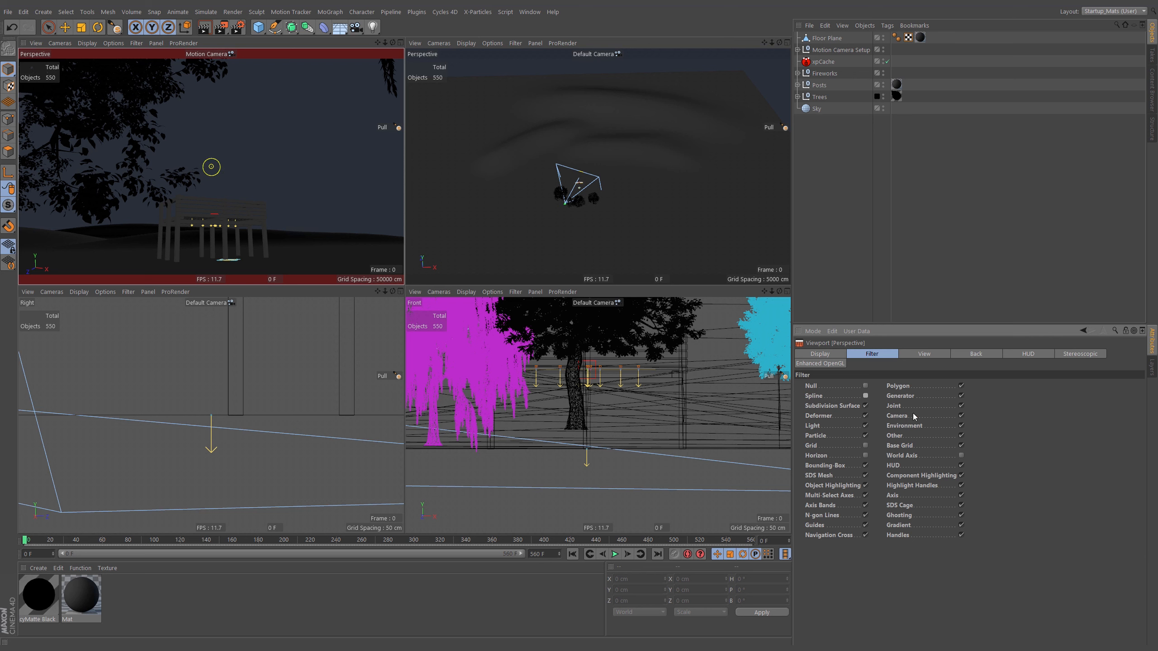
{"action": "left_click", "coordinate": [961, 416]}
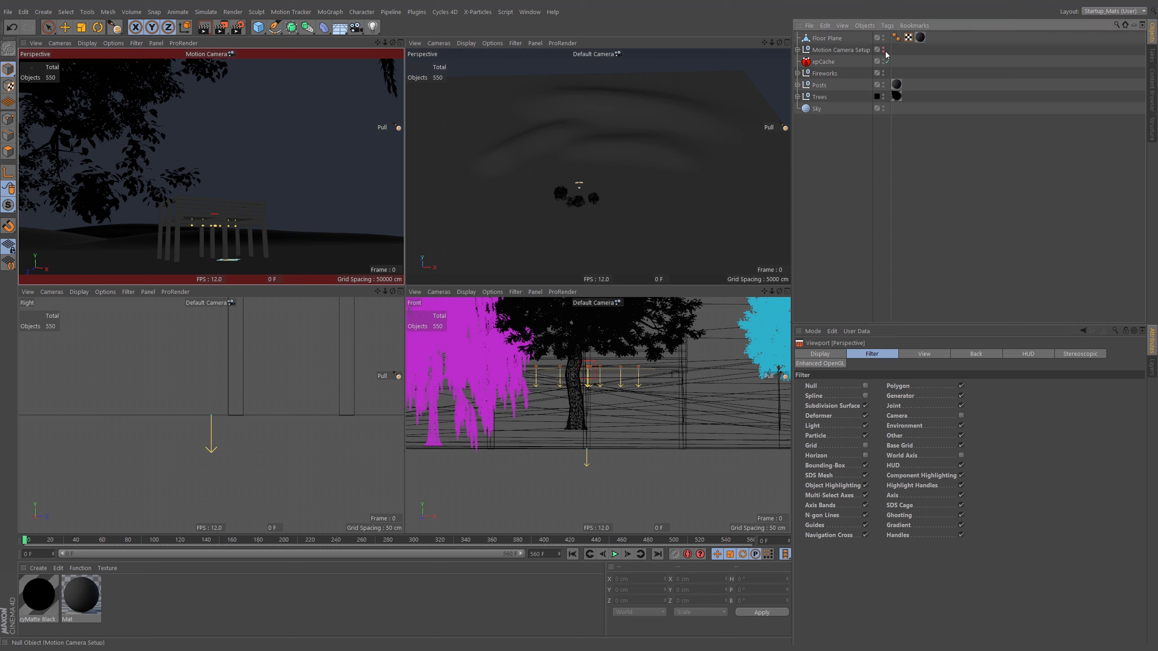
- Hide the Motion Camera Setup group and maximize the Motion Camera viewport with the animation at frame 50
{"action": "left_click", "coordinate": [797, 50]}
{"action": "left_click", "coordinate": [797, 49]}
{"action": "key", "text": "F1"}
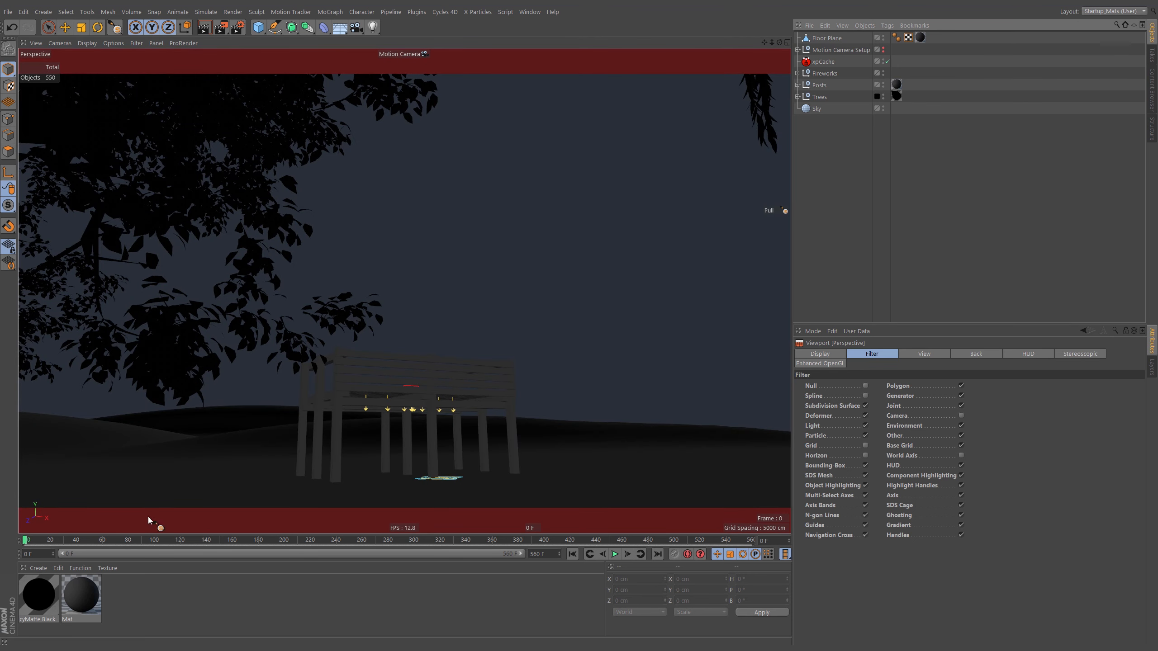
{"action": "left_click_drag", "start_coordinate": [38, 540], "coordinate": [90, 541]}
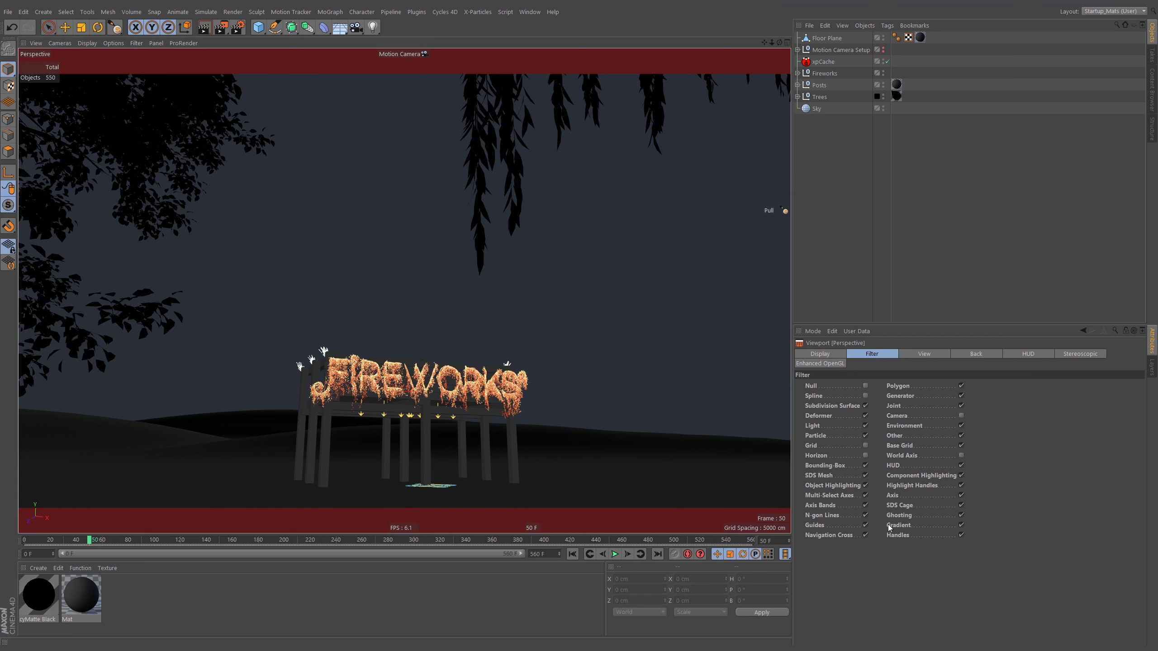
- Filter particles out of the viewport display and scrub the animation to frame 388 to check the fireworks
{"action": "left_click", "coordinate": [832, 437]}
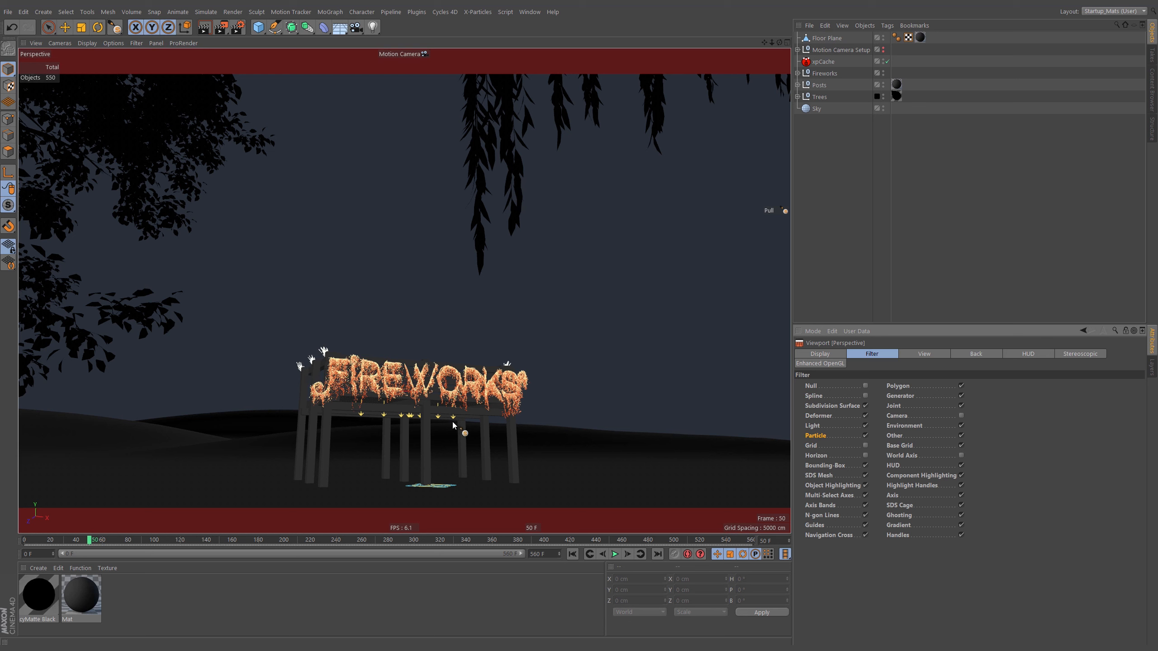
{"action": "left_click", "coordinate": [865, 435]}
{"action": "left_click_drag", "start_coordinate": [90, 541], "coordinate": [528, 527]}
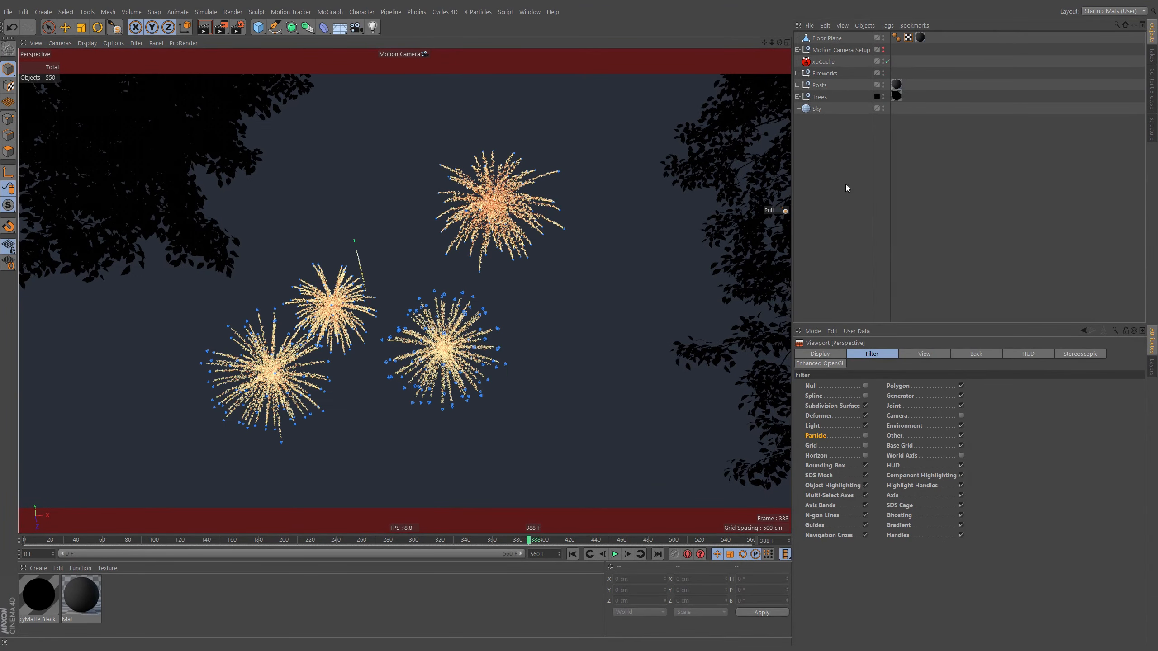
- Apply the SteadyCam 1 preset to the Motion Camera tag, then set Camera Rotation intensity to 31% and Camera Position intensity to 38%
{"action": "left_click", "coordinate": [798, 50]}
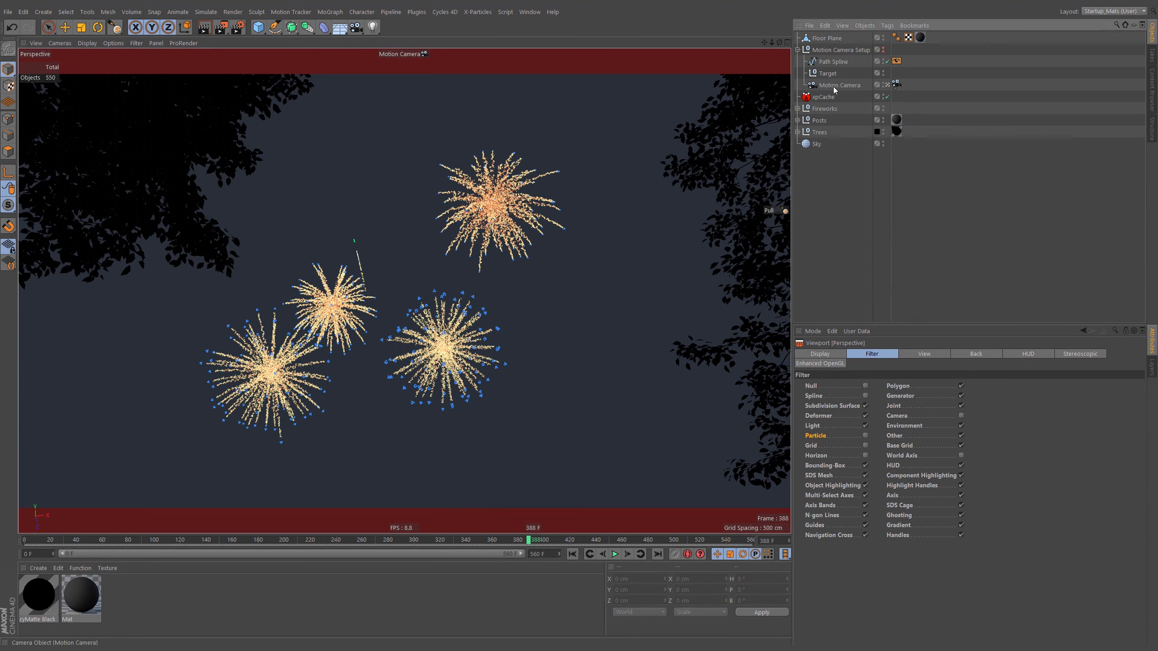
{"action": "left_click", "coordinate": [896, 85]}
{"action": "left_click", "coordinate": [929, 355]}
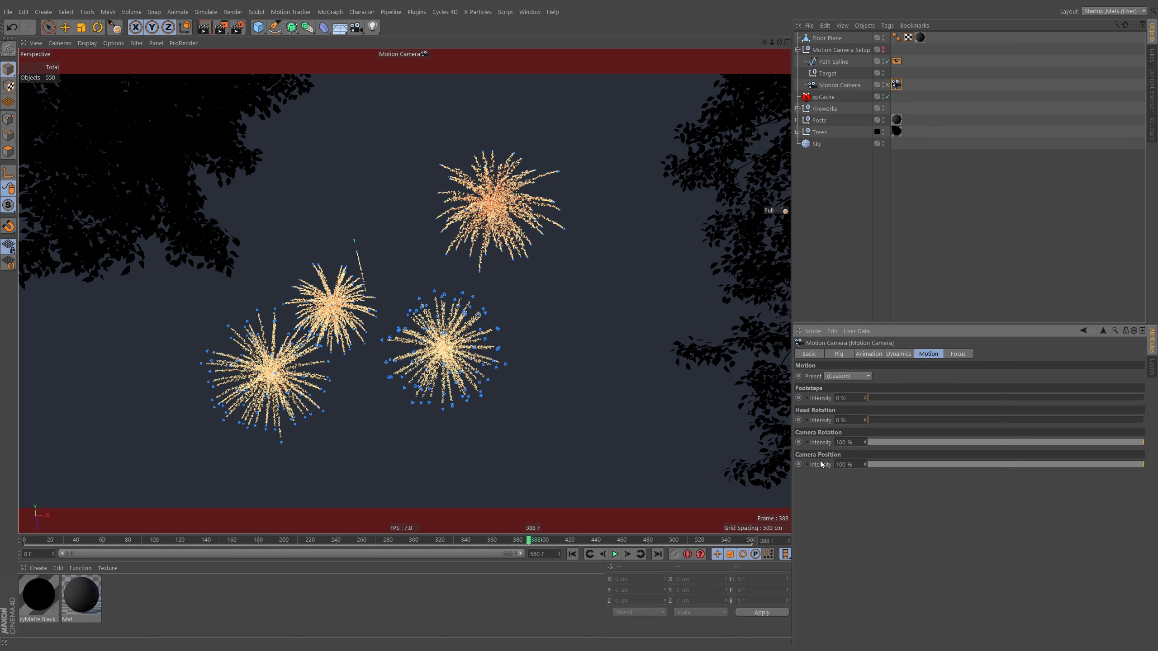
{"action": "left_click", "coordinate": [842, 376]}
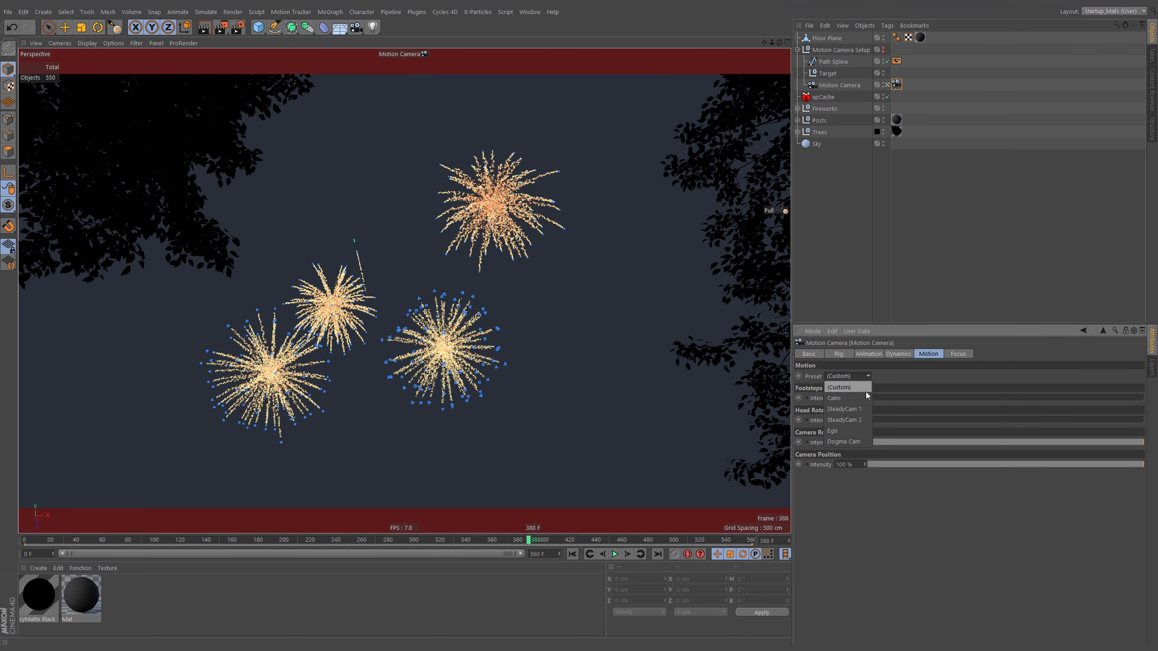
{"action": "left_click", "coordinate": [860, 407]}
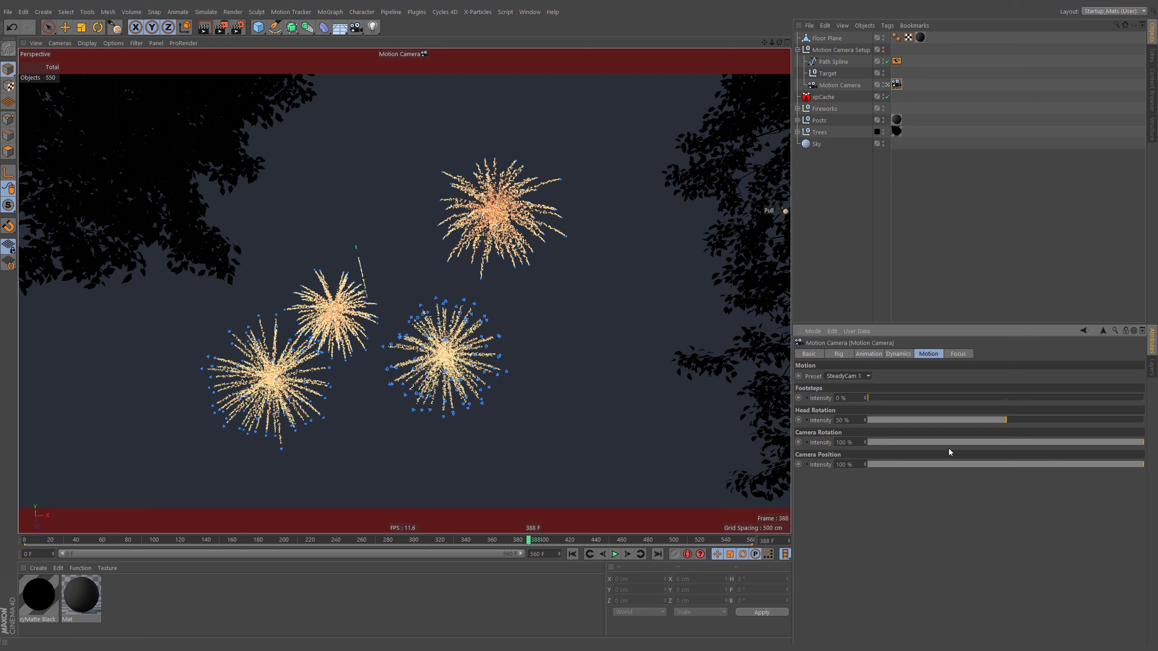
{"action": "left_click_drag", "start_coordinate": [936, 441], "coordinate": [926, 443]}
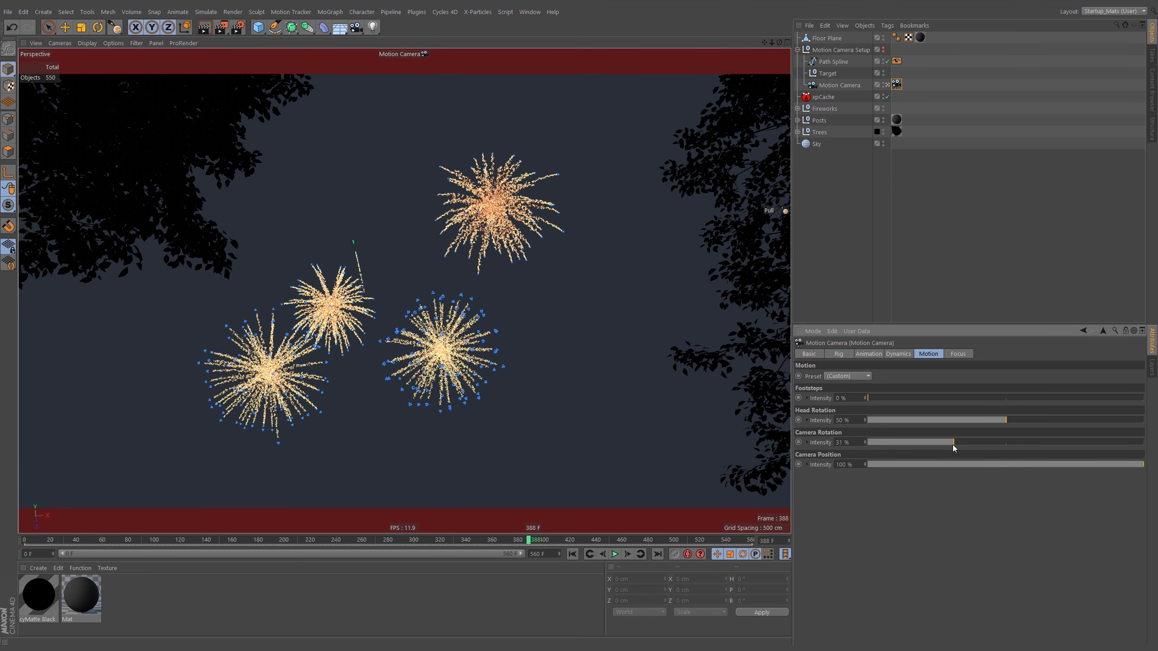
{"action": "left_click", "coordinate": [978, 465]}
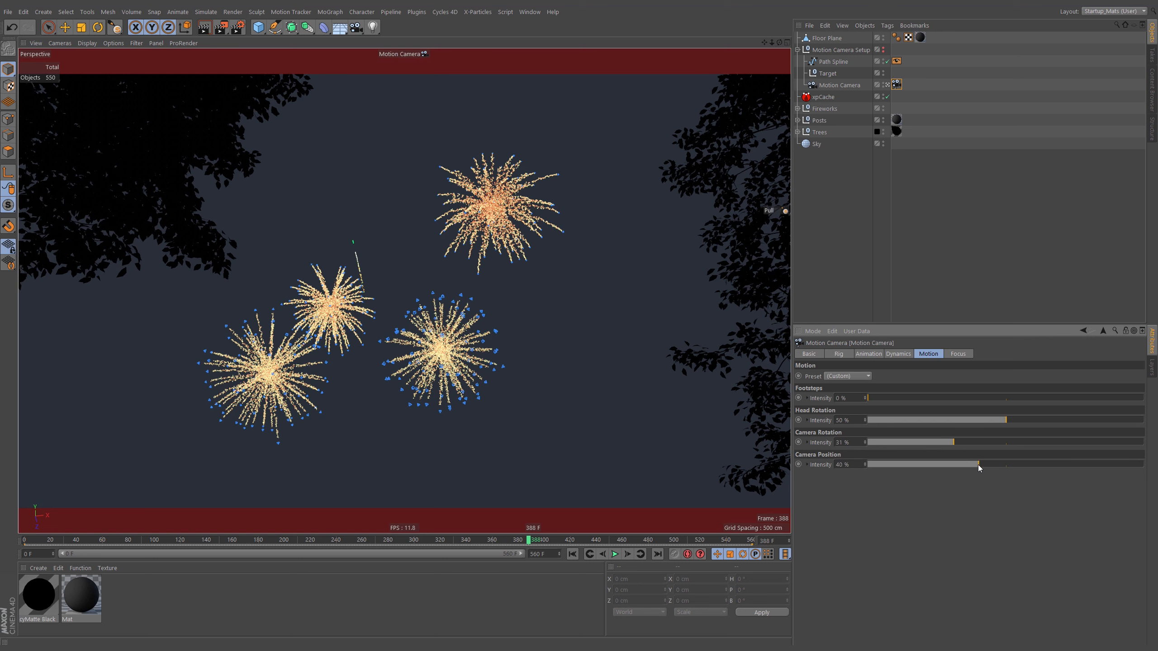
- Return the animation to frame 0 and review the Hardware OpenGL, Save and Output pages of the render settings
{"action": "left_click_drag", "start_coordinate": [529, 542], "coordinate": [9, 535]}
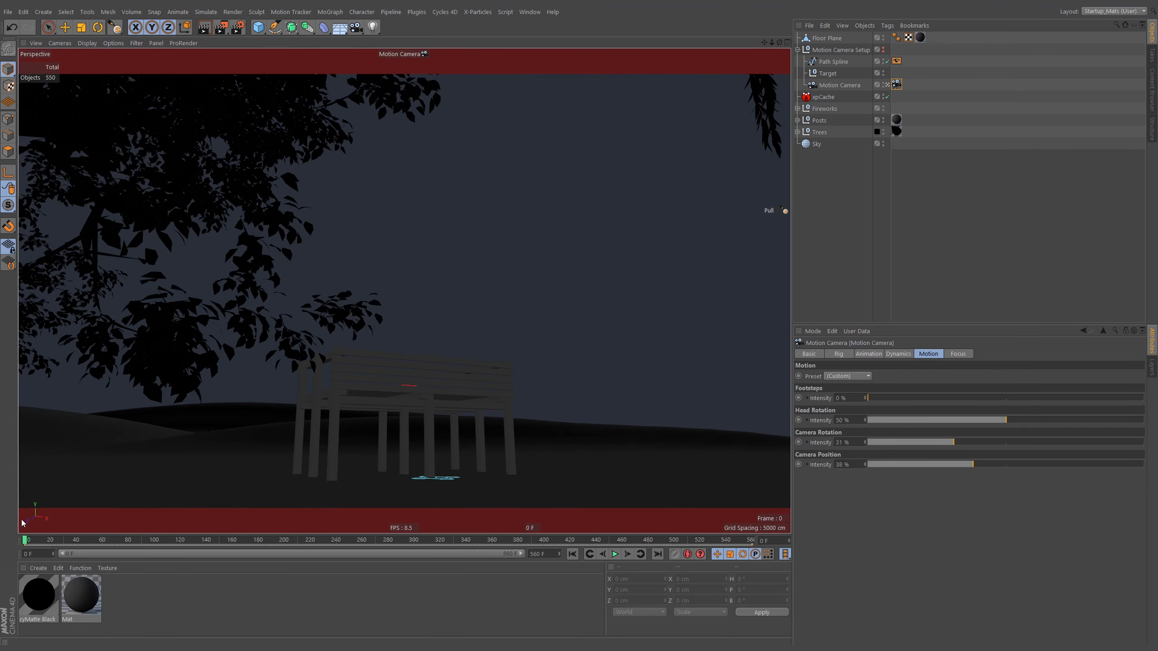
{"action": "left_click", "coordinate": [239, 30]}
{"action": "left_click_drag", "start_coordinate": [491, 33], "coordinate": [525, 114]}
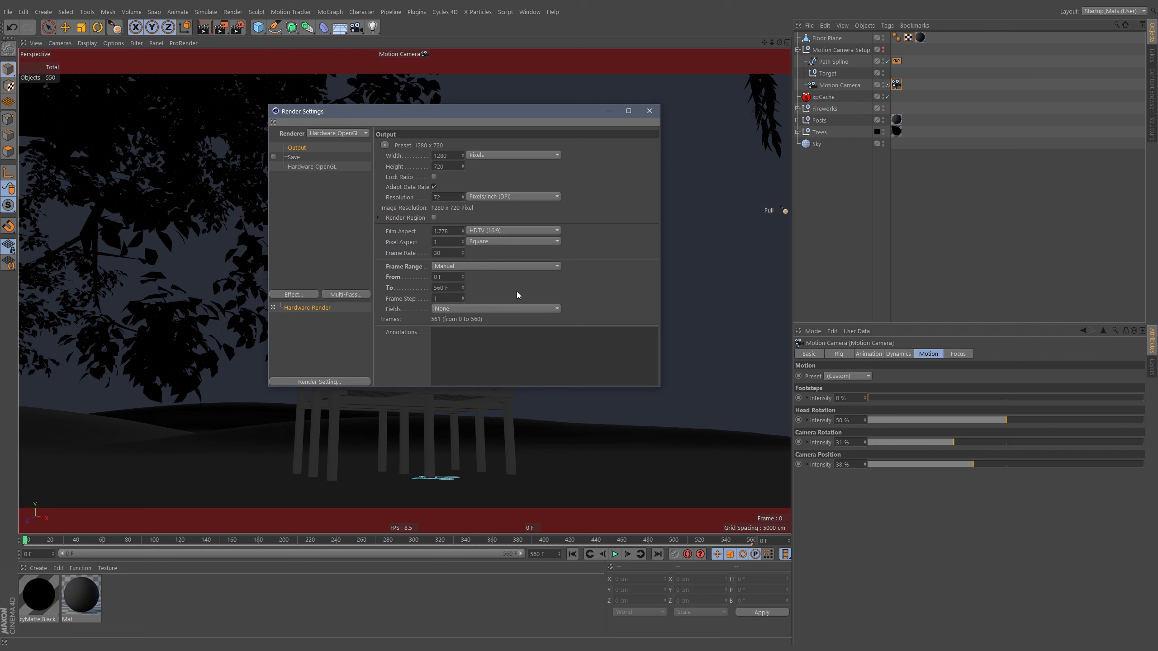
{"action": "left_click", "coordinate": [305, 166]}
{"action": "left_click", "coordinate": [294, 158]}
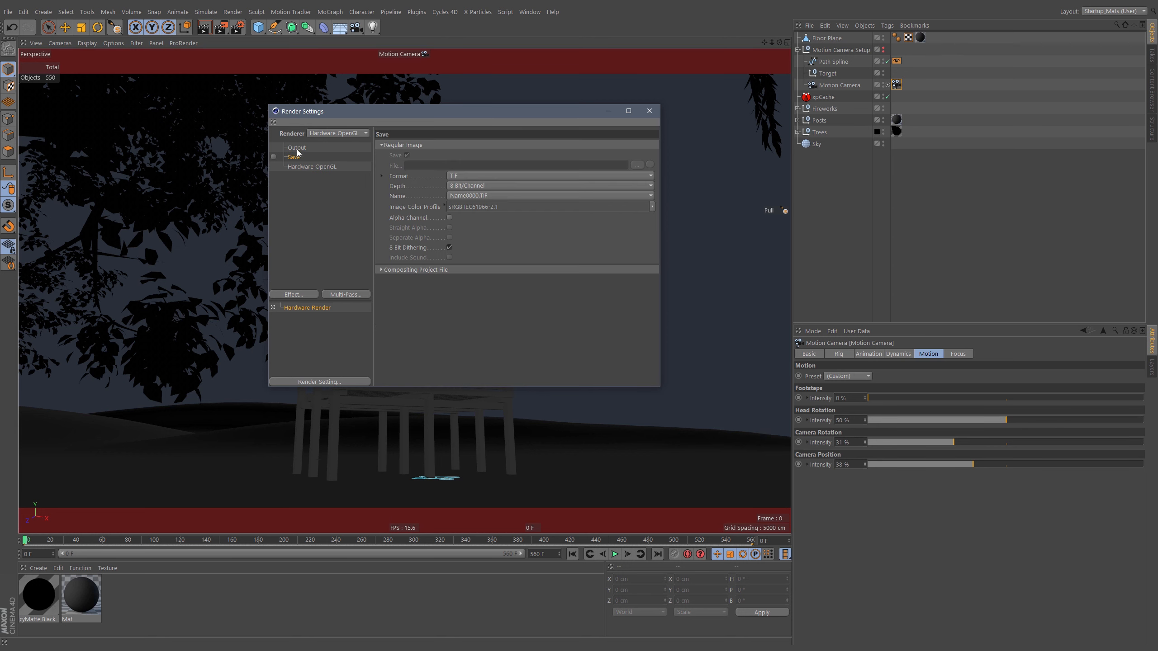
{"action": "left_click", "coordinate": [297, 148]}
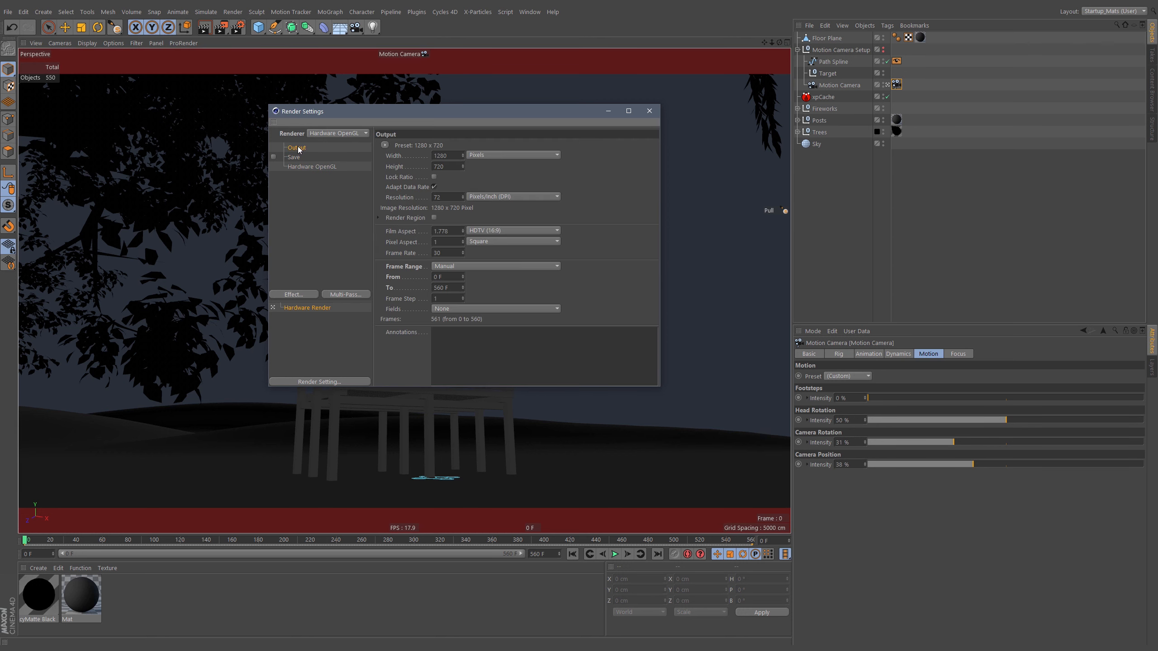
- Leave the render settings and render the animation to the Picture Viewer without specifying a save file
{"action": "left_click", "coordinate": [649, 115]}
{"action": "left_click", "coordinate": [220, 27]}
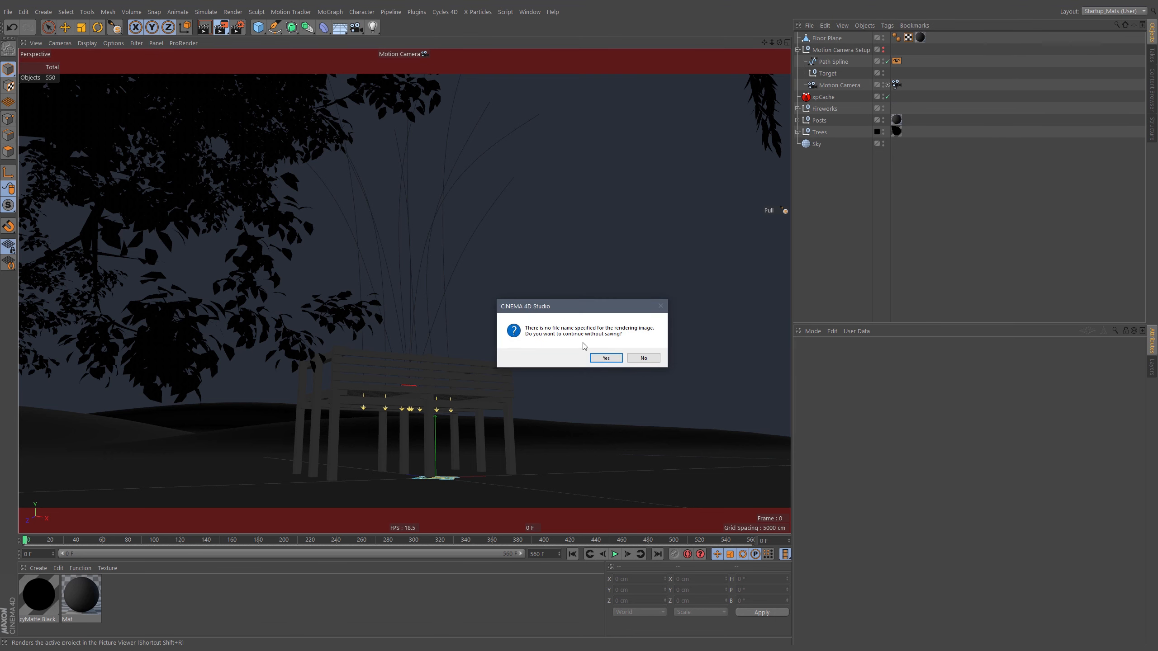
{"action": "left_click", "coordinate": [599, 358]}
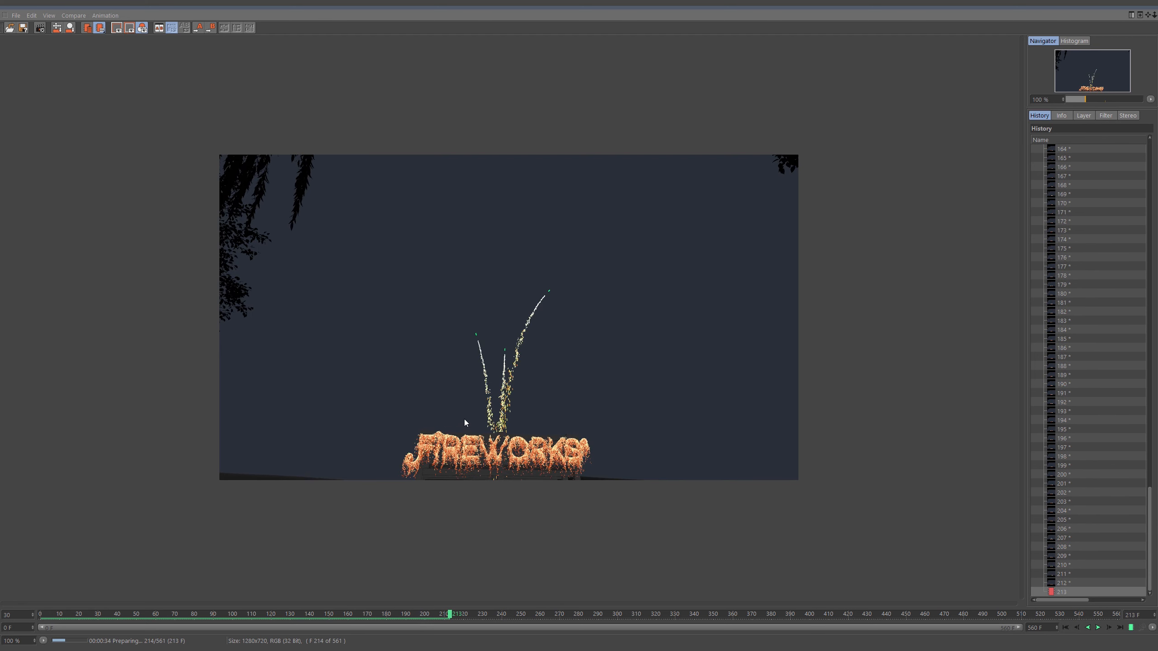
- Play back the rendered fireworks frames from the start, then close the Picture Viewer
{"action": "left_click", "coordinate": [1066, 628]}
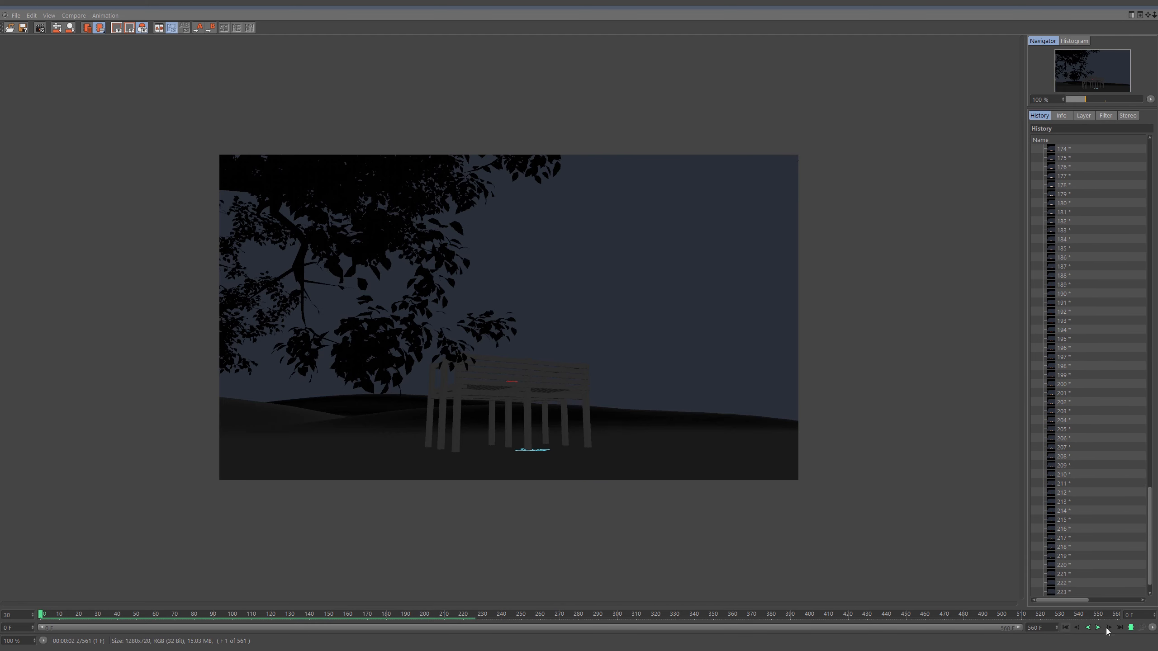
{"action": "left_click", "coordinate": [1098, 629]}
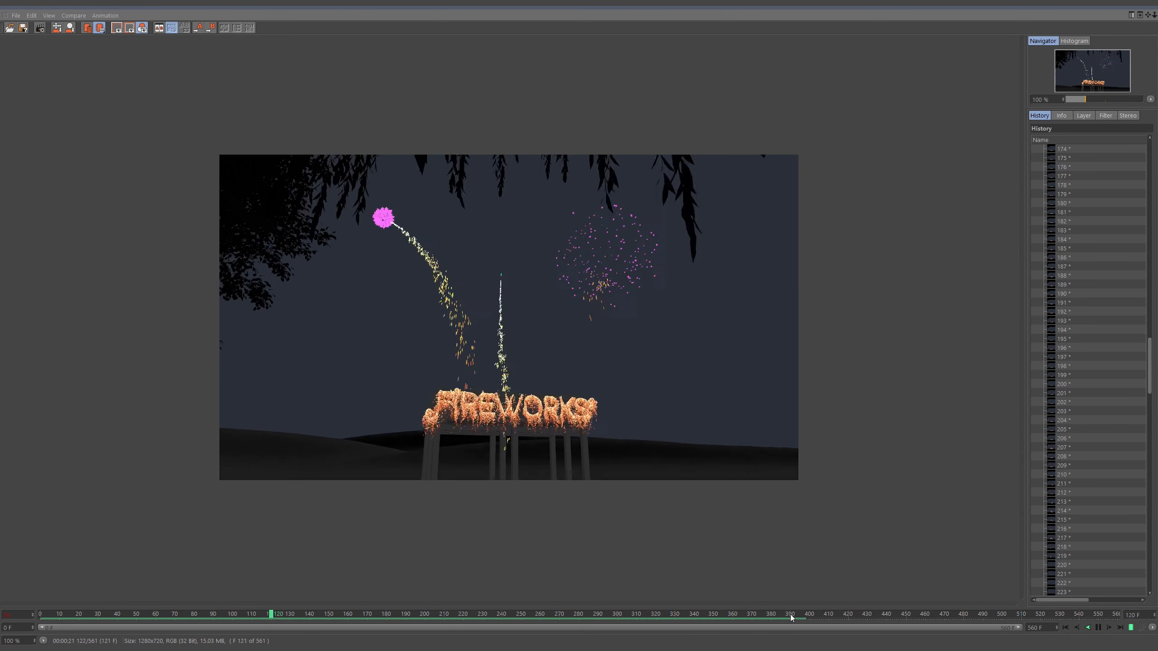
{"action": "left_click_drag", "start_coordinate": [791, 614], "coordinate": [745, 625]}
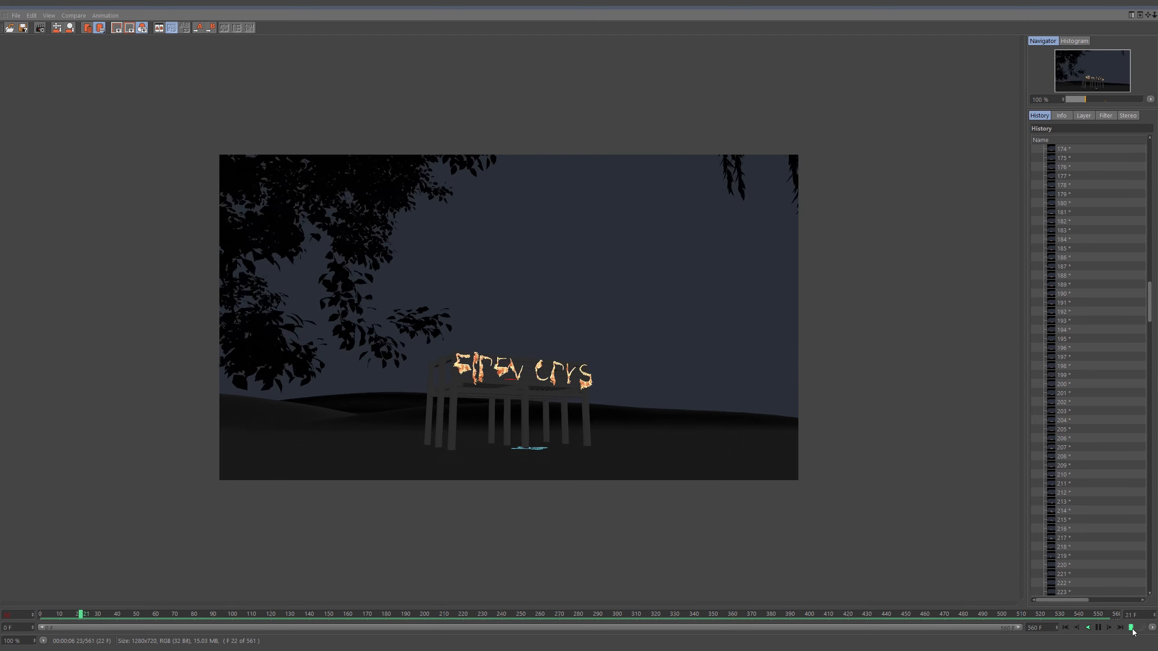
{"action": "left_click", "coordinate": [1102, 630]}
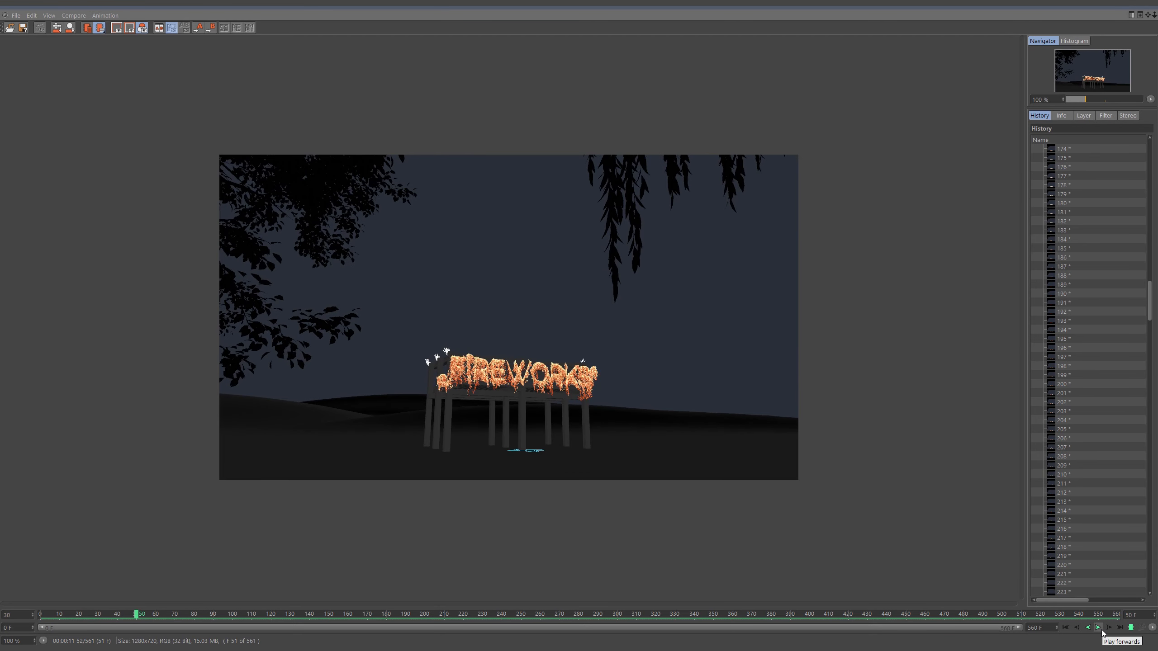
{"action": "left_click", "coordinate": [1102, 631]}
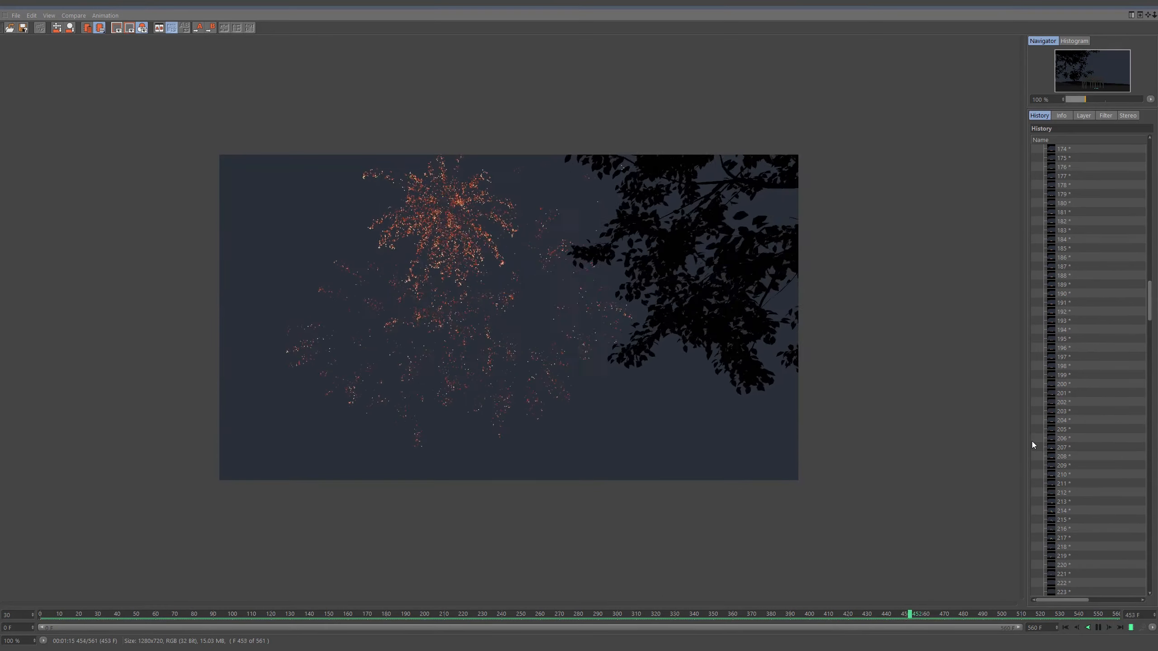
{"action": "left_click", "coordinate": [1098, 628]}
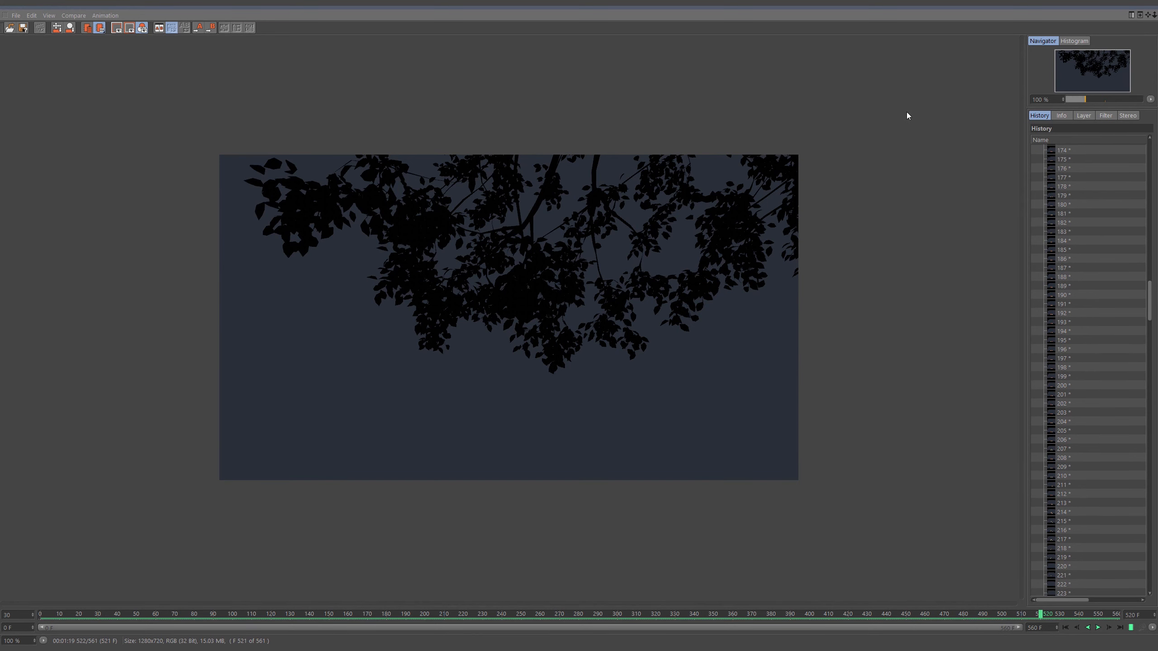
{"action": "left_click", "coordinate": [1142, 7]}
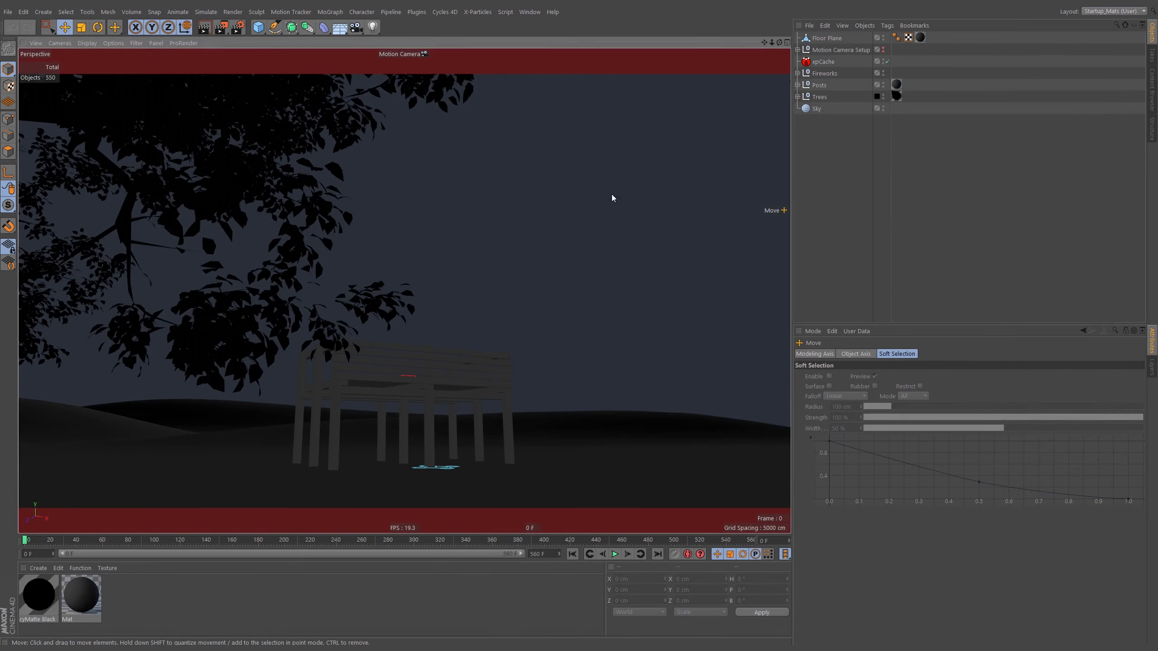
- Open the Cycles 4D Real-Time Preview and Node Editor as floating windows and arrange them over the viewport
{"action": "left_click", "coordinate": [456, 12]}
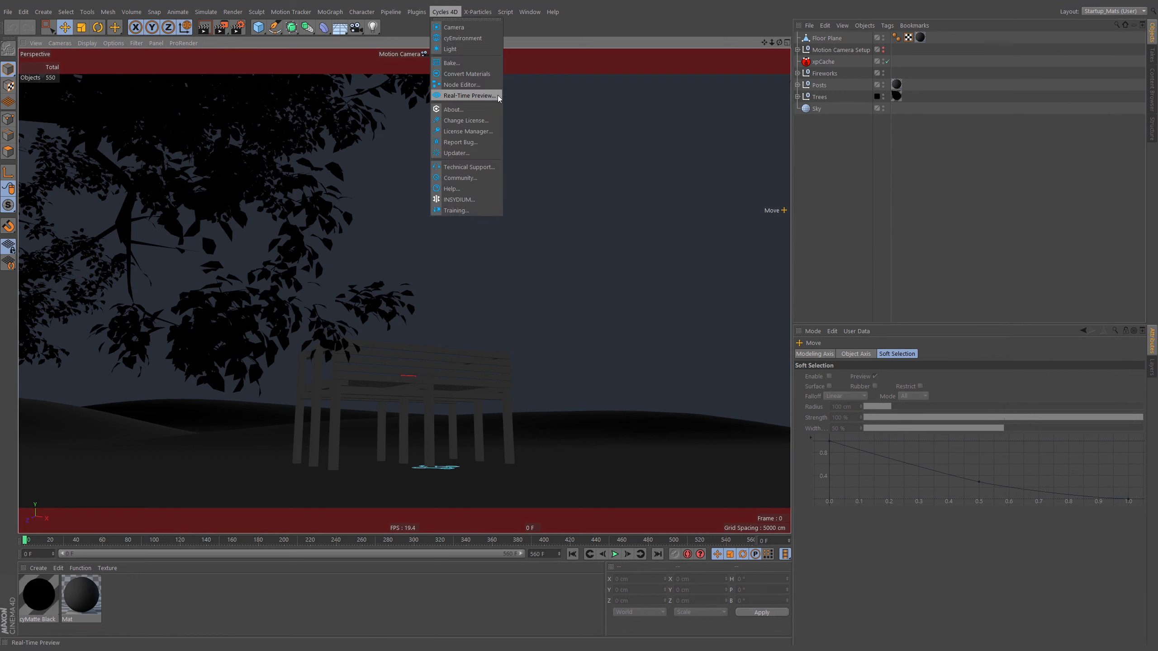
{"action": "left_click", "coordinate": [470, 95]}
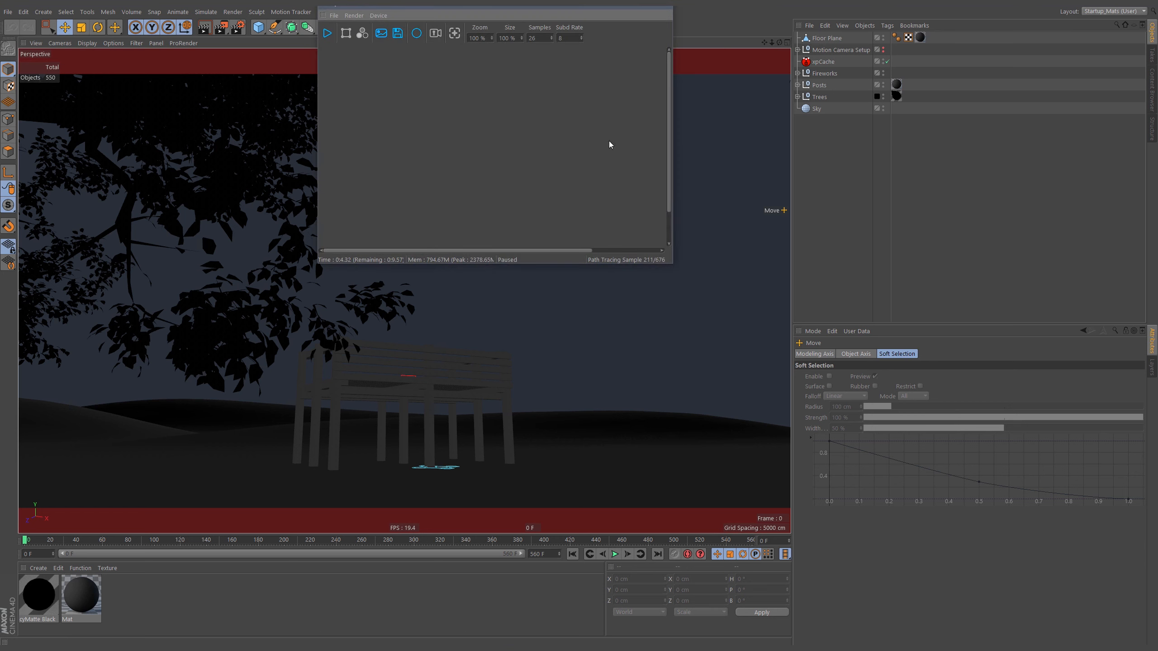
{"action": "left_click_drag", "start_coordinate": [566, 7], "coordinate": [679, 58]}
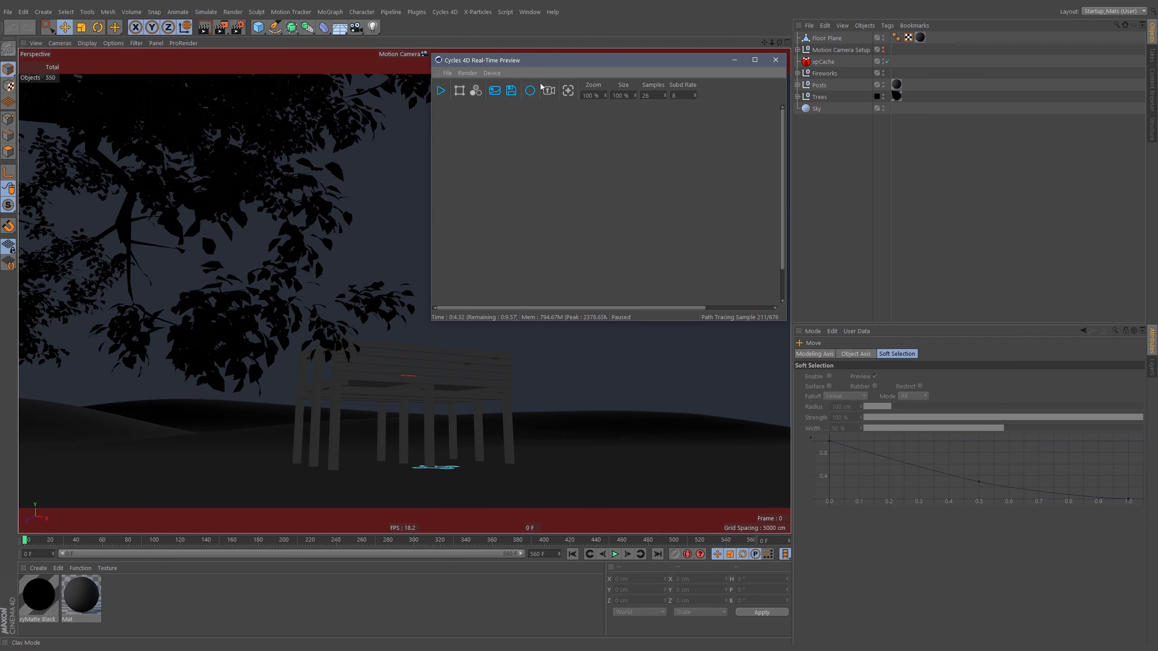
{"action": "left_click", "coordinate": [445, 11]}
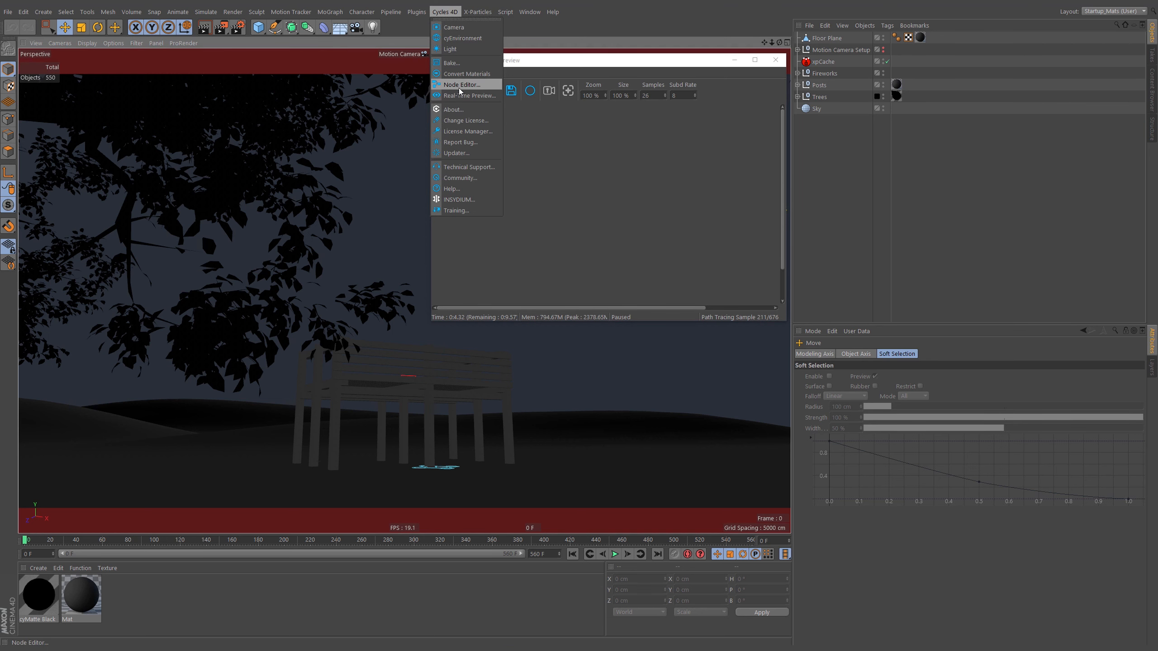
{"action": "left_click", "coordinate": [463, 86]}
{"action": "left_click_drag", "start_coordinate": [566, 58], "coordinate": [465, 222]}
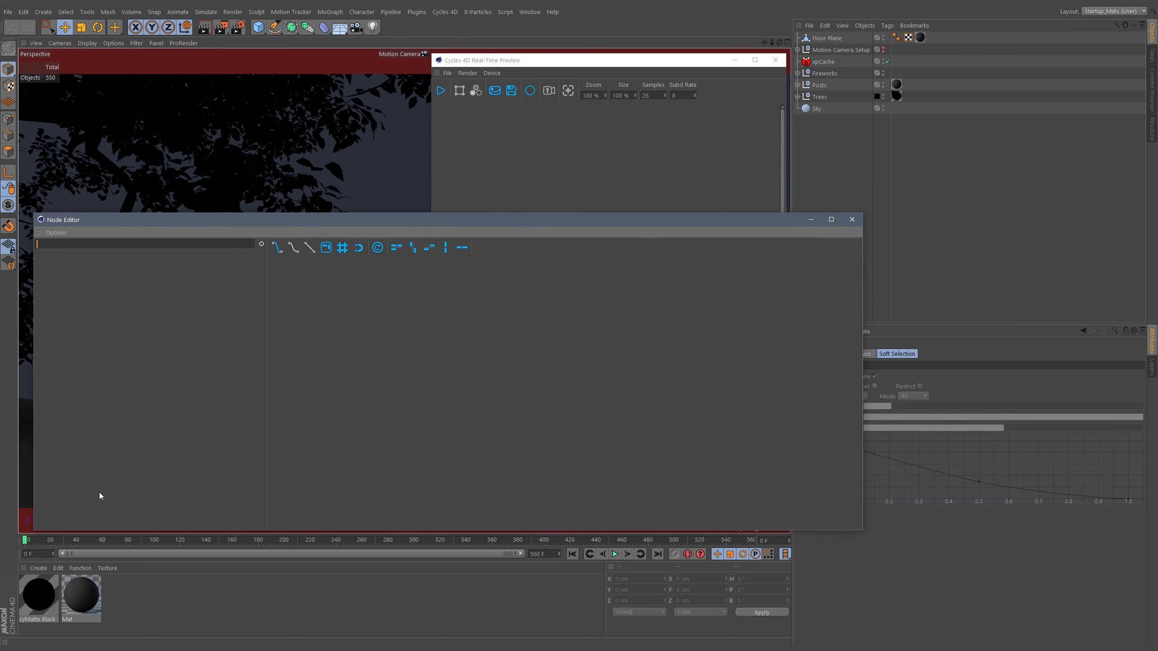
- Show the cyMatte Black material's nodes, then close the Node Editor and reopen it from the material
{"action": "left_click", "coordinate": [38, 602]}
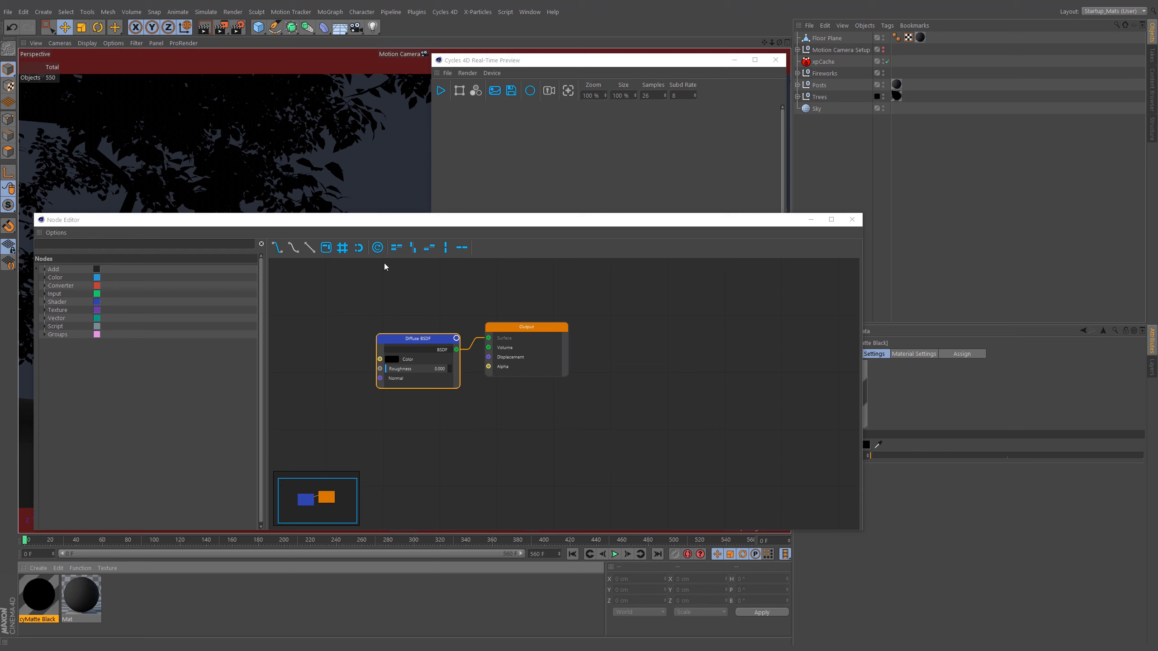
{"action": "left_click", "coordinate": [852, 219]}
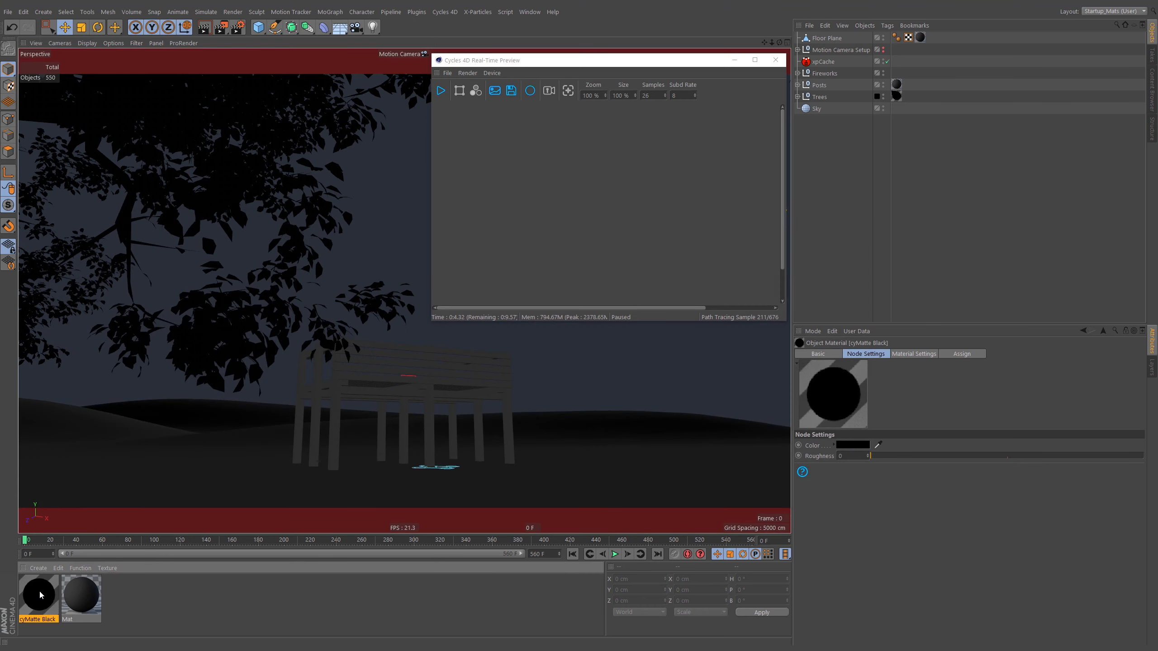
{"action": "double_click", "coordinate": [39, 598]}
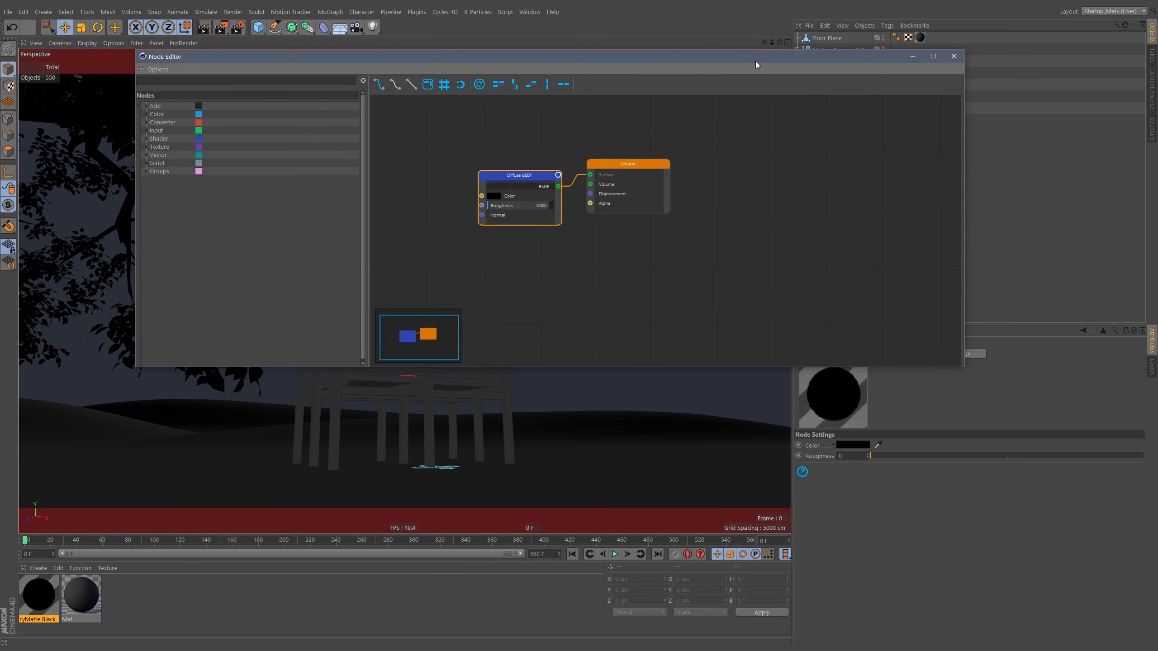
{"action": "left_click_drag", "start_coordinate": [732, 61], "coordinate": [677, 212]}
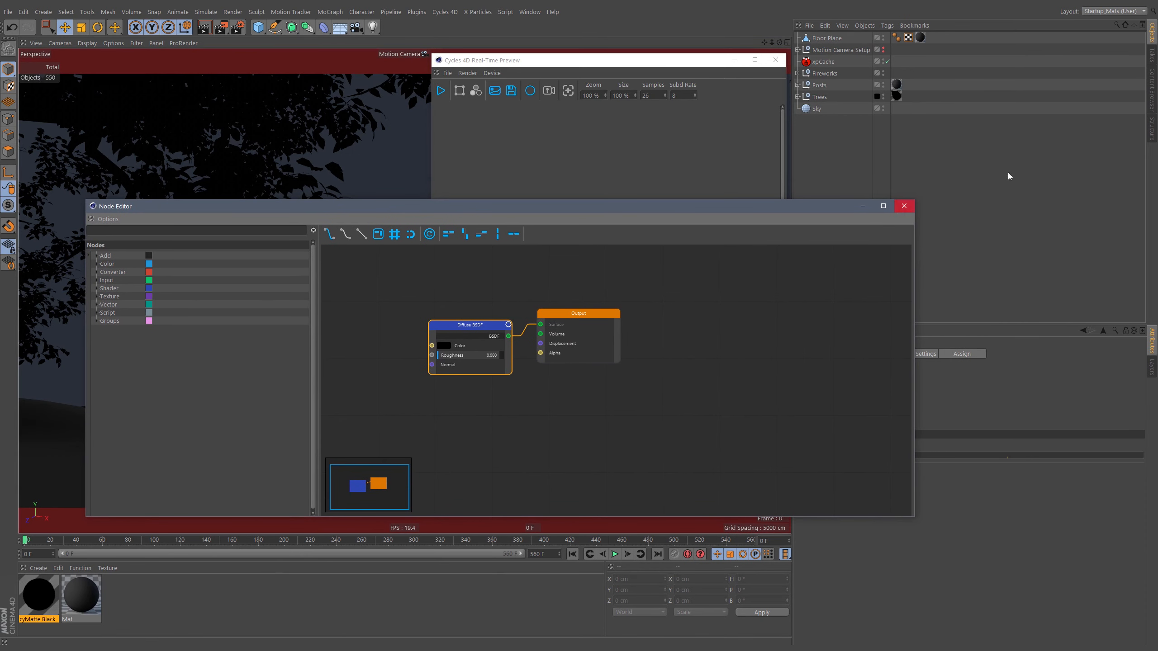
- Switch to the Cycles 4D layout and start the real-time preview render with the animation at frame 0
{"action": "left_click", "coordinate": [1099, 10]}
{"action": "left_click", "coordinate": [1112, 55]}
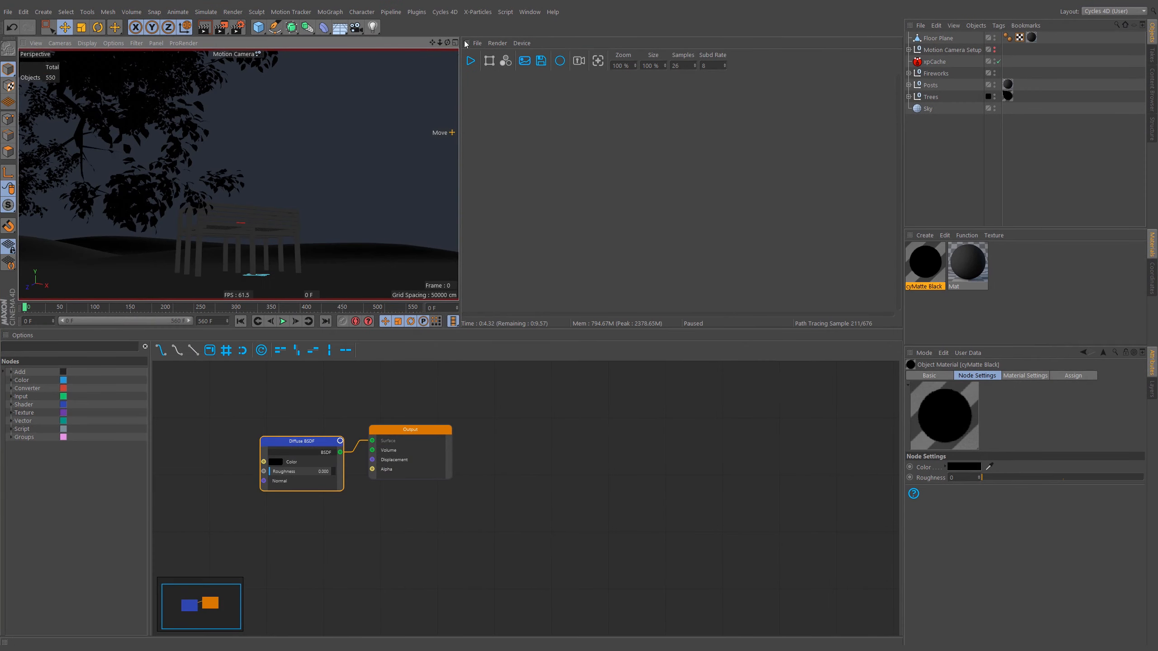
{"action": "mouse_move", "coordinate": [22, 308]}
{"action": "left_mouse_down"}
{"action": "mouse_move", "coordinate": [49, 308]}
{"action": "mouse_move", "coordinate": [22, 309]}
{"action": "left_mouse_up"}
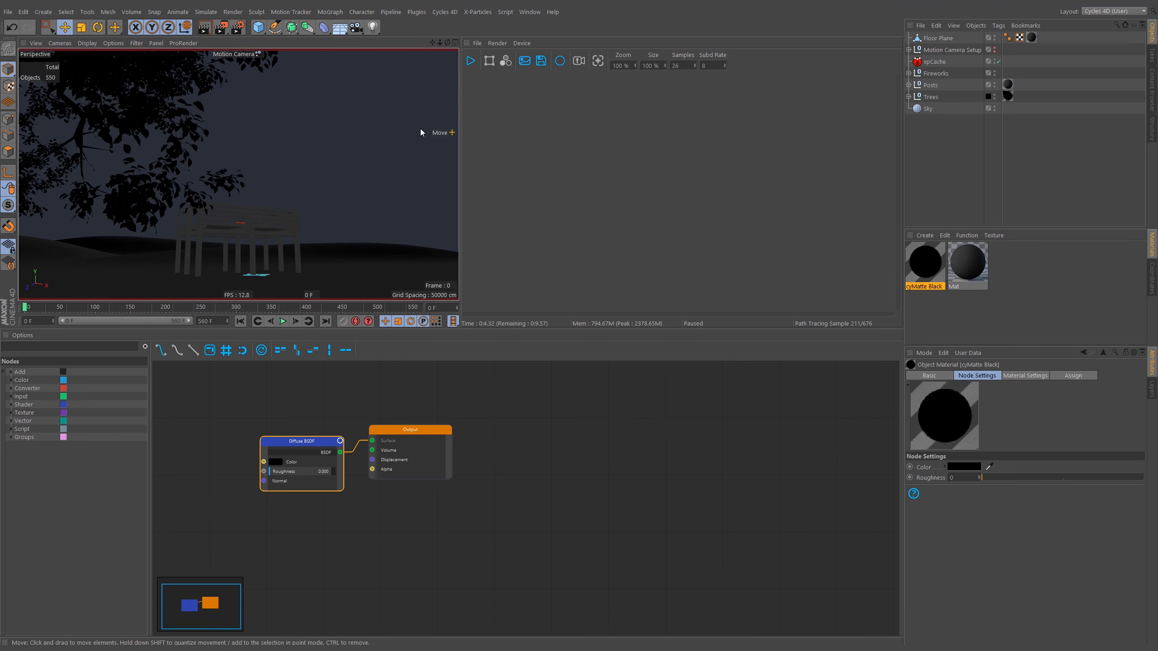
{"action": "left_click", "coordinate": [470, 60]}
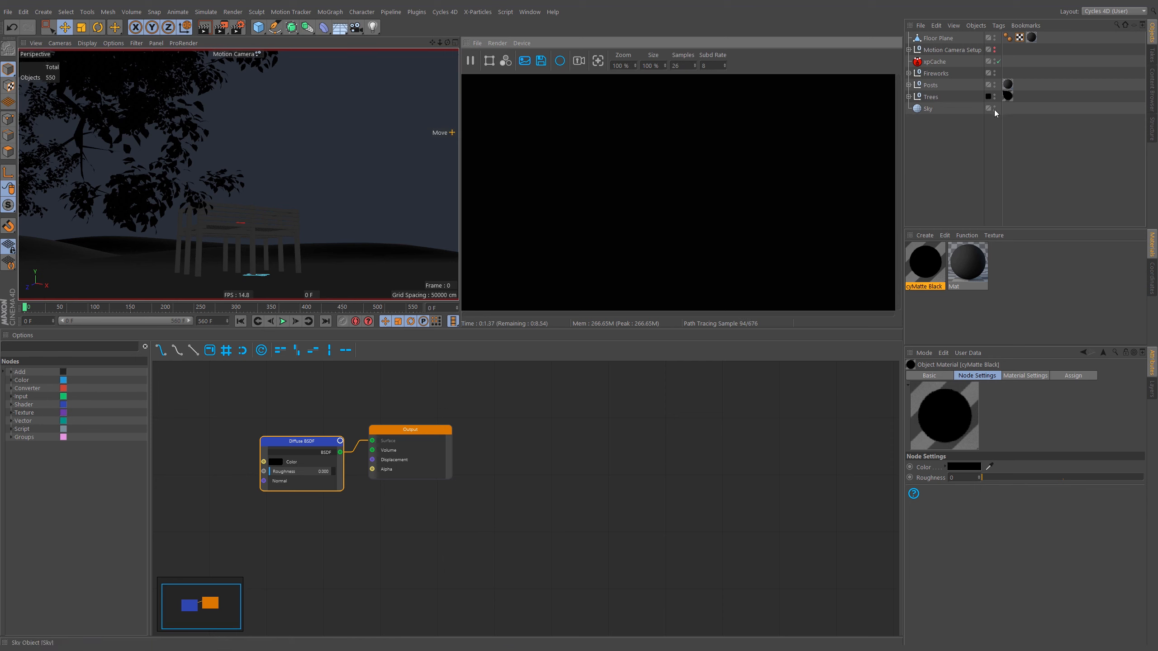
- Hide the Sky object in viewport and render, then add a cyEnvironment object to the scene
{"action": "left_click", "coordinate": [994, 108], "text": "alt"}
{"action": "left_click", "coordinate": [994, 108], "text": "alt"}
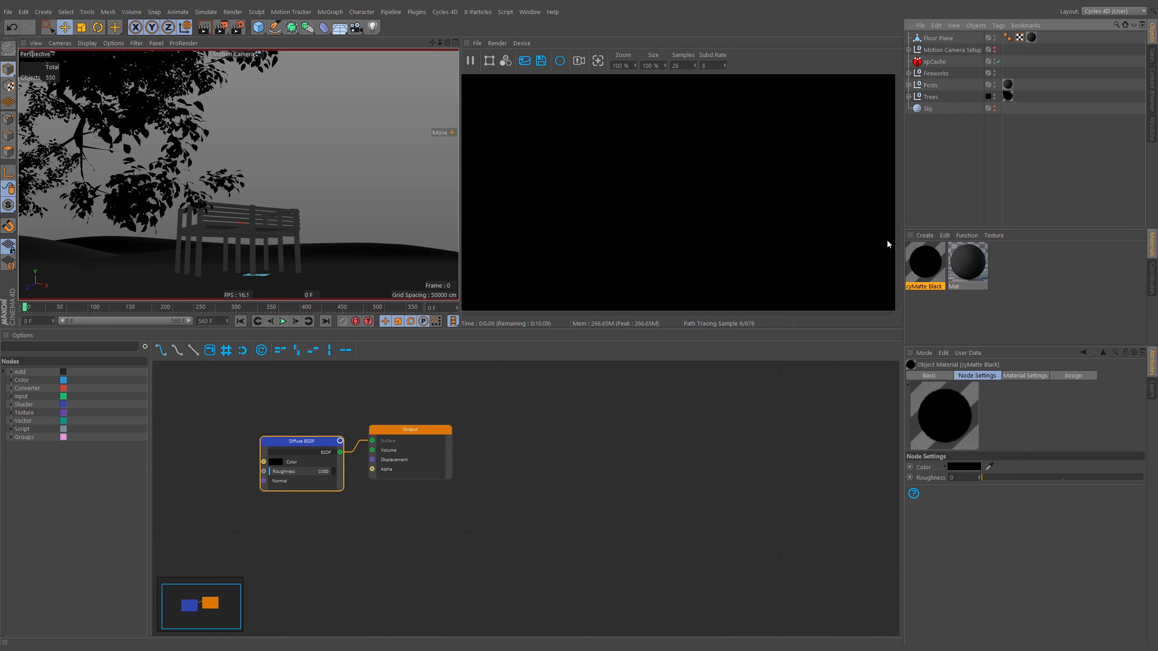
{"action": "left_click", "coordinate": [454, 16]}
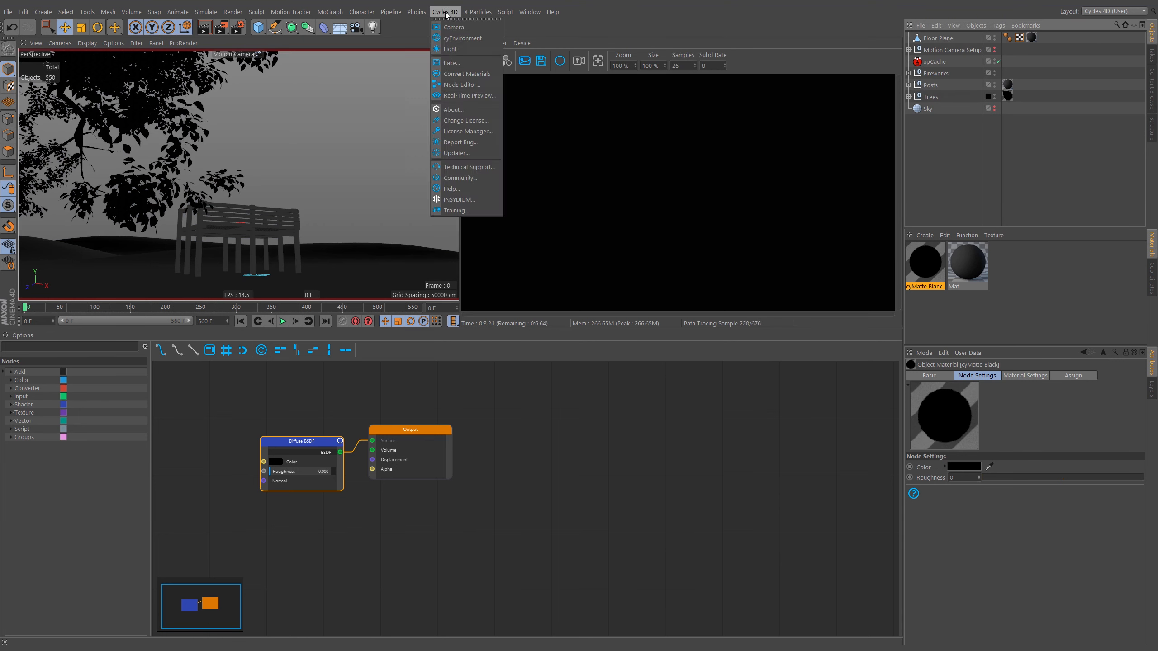
{"action": "left_click", "coordinate": [491, 41]}
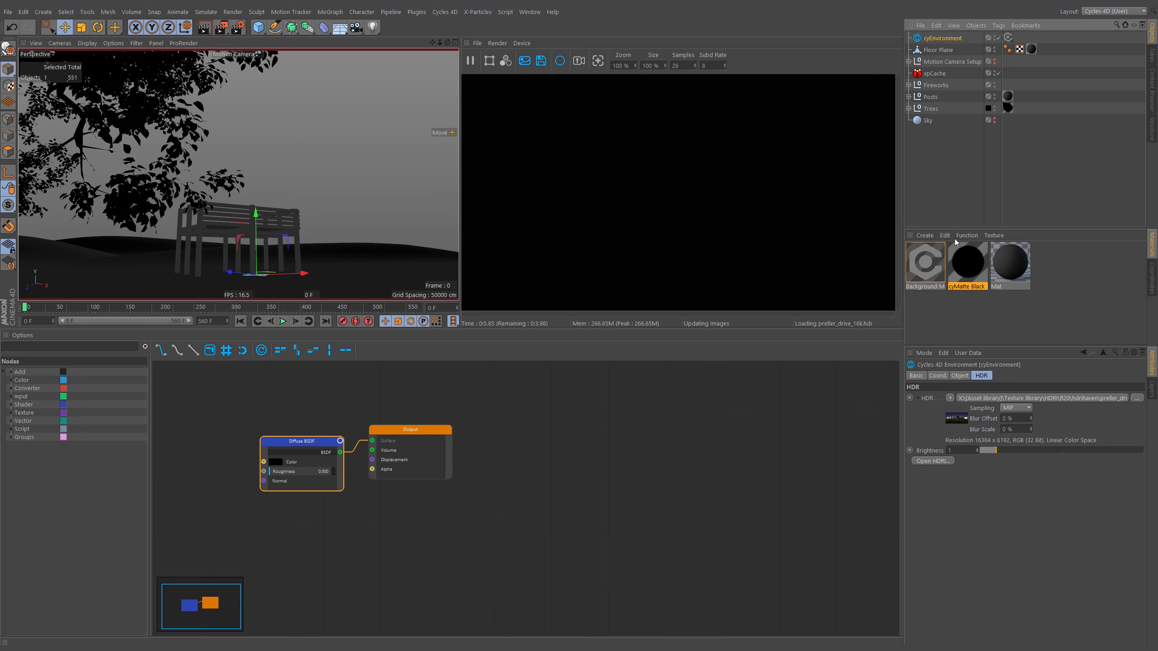
- Display the Background Material's node graph and space out its image texture, Background and Output nodes
{"action": "left_click", "coordinate": [924, 270]}
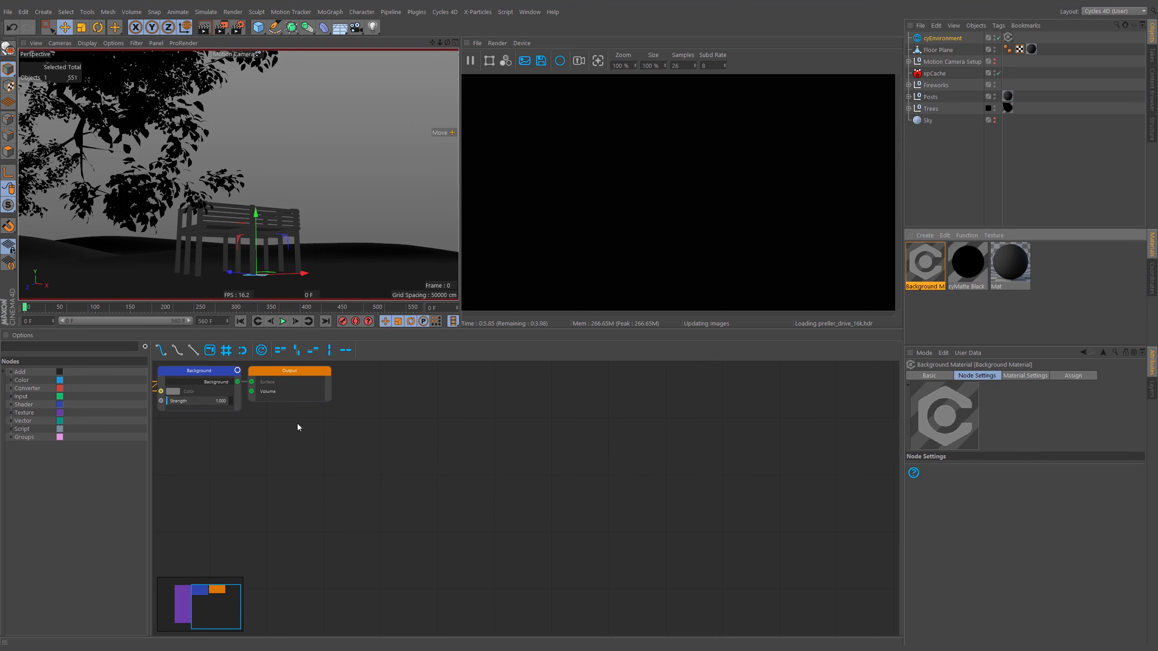
{"action": "middle_click_drag", "start_coordinate": [309, 443], "coordinate": [655, 491]}
{"action": "left_click_drag", "start_coordinate": [481, 415], "coordinate": [453, 411]}
{"action": "left_click_drag", "start_coordinate": [565, 414], "coordinate": [561, 410]}
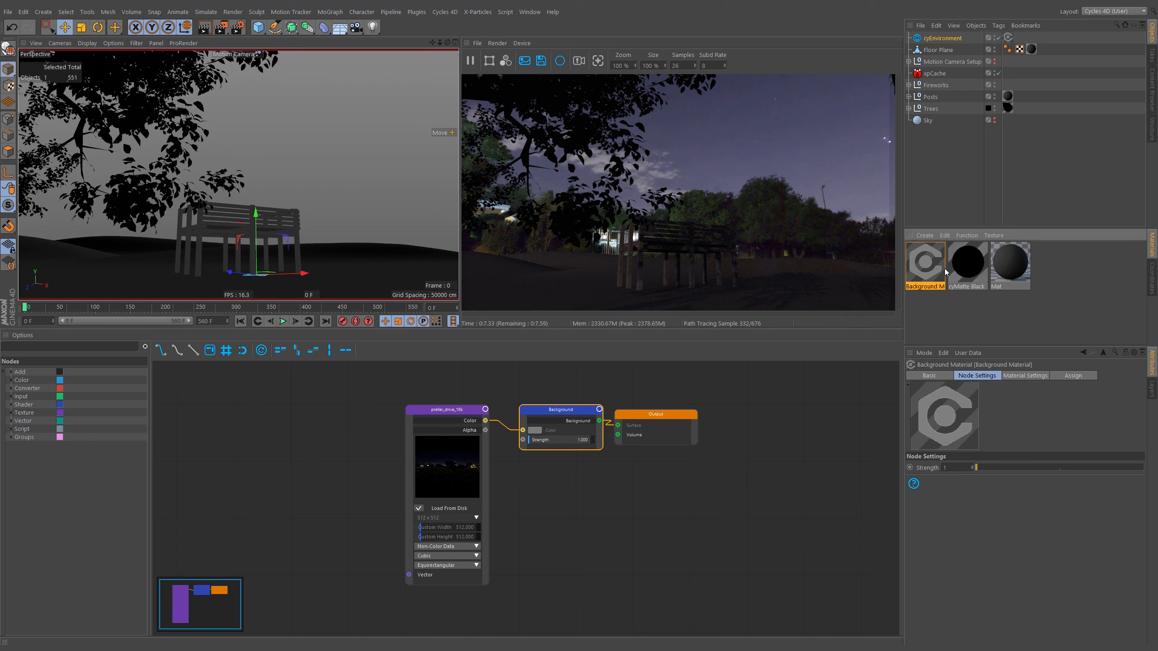
- Replace the cyEnvironment's HDR image with preller_drive_8k from the hdrihaven collection, then close the HDRI browser
{"action": "left_click", "coordinate": [943, 38]}
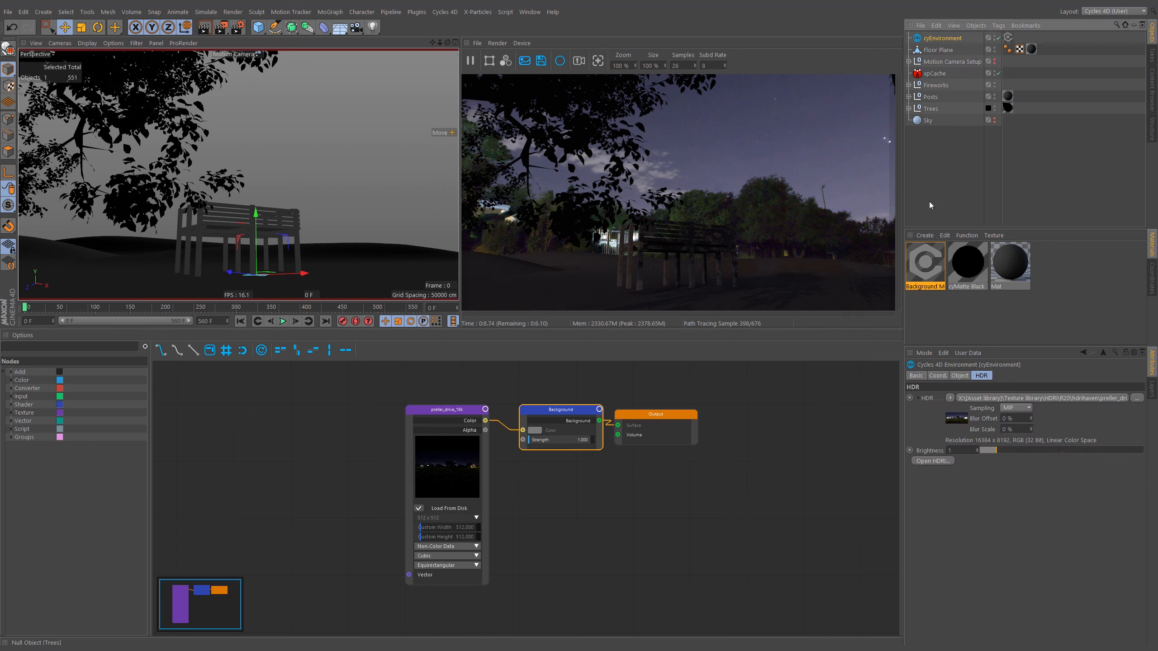
{"action": "left_click", "coordinate": [932, 462]}
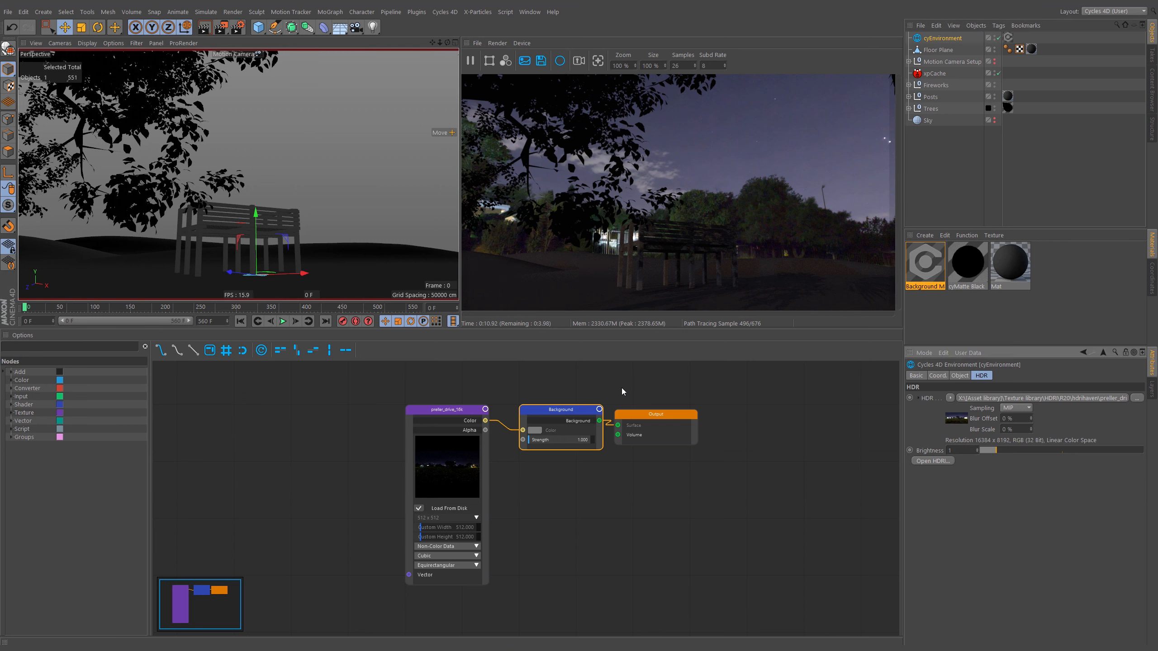
{"action": "left_click_drag", "start_coordinate": [747, 245], "coordinate": [571, 293]}
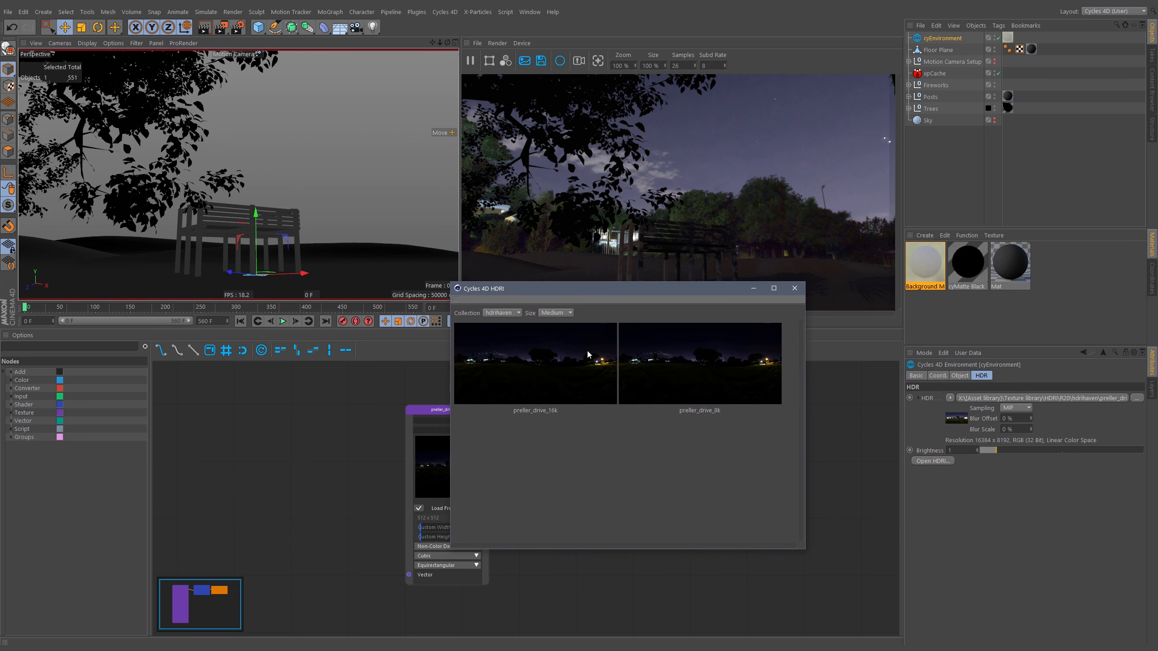
{"action": "left_click", "coordinate": [682, 370]}
{"action": "left_click", "coordinate": [796, 289]}
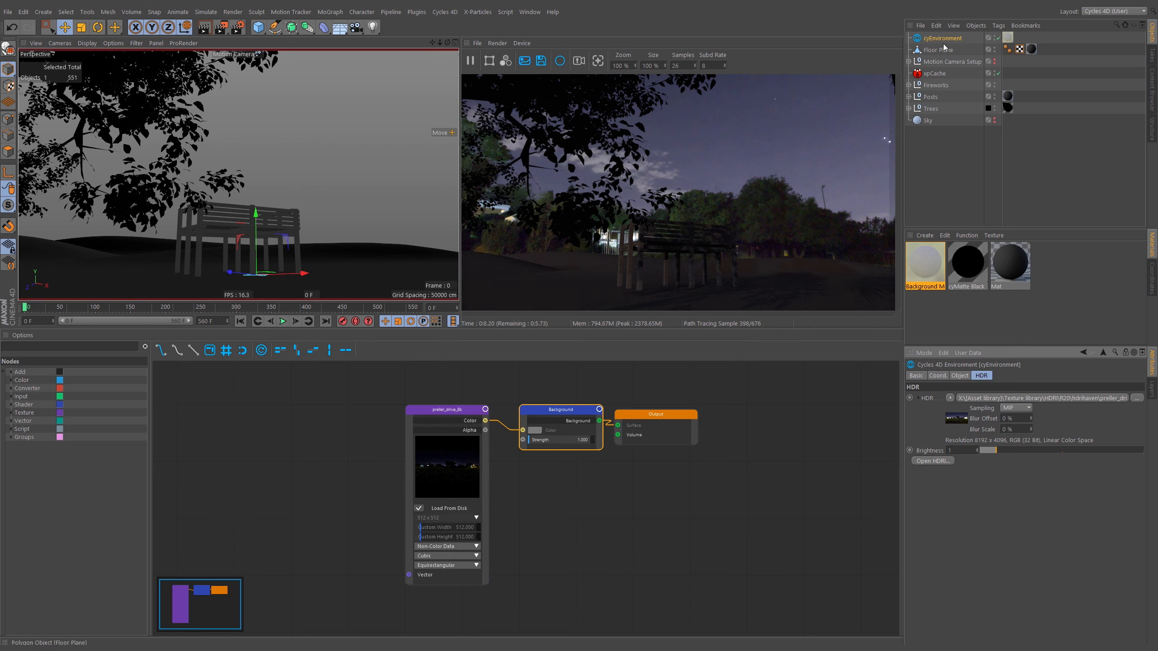
- Rotate the cyEnvironment's heading to about 150° and scrub the animation to frame 143
{"action": "left_click", "coordinate": [938, 376]}
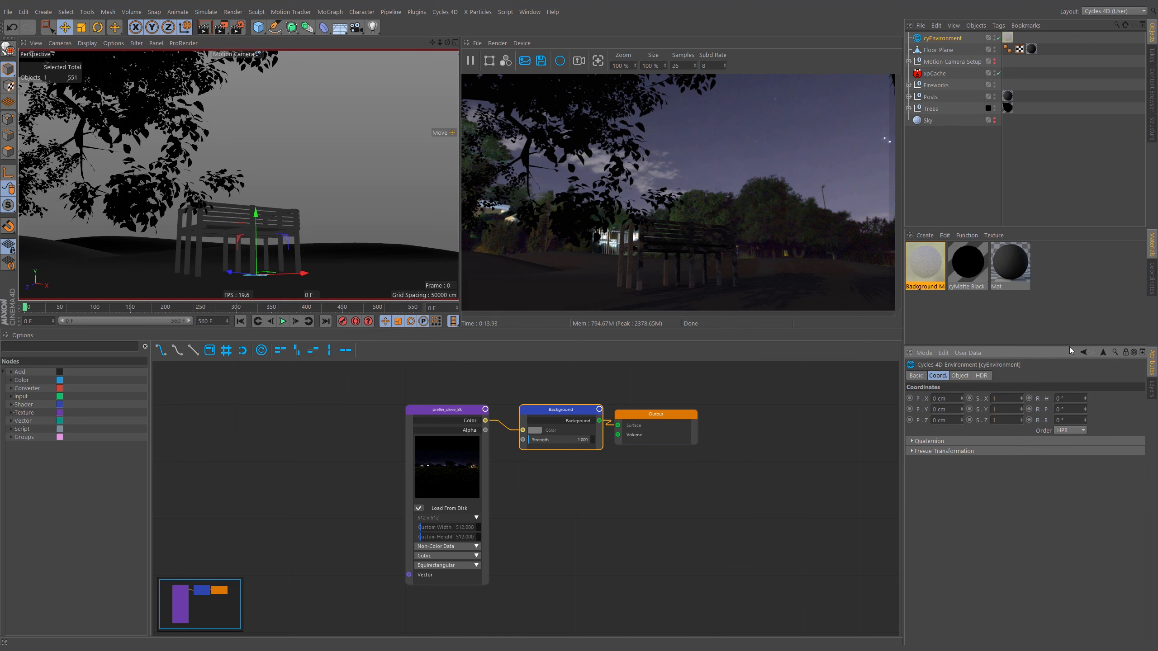
{"action": "left_click_drag", "start_coordinate": [1084, 396], "coordinate": [1097, 331]}
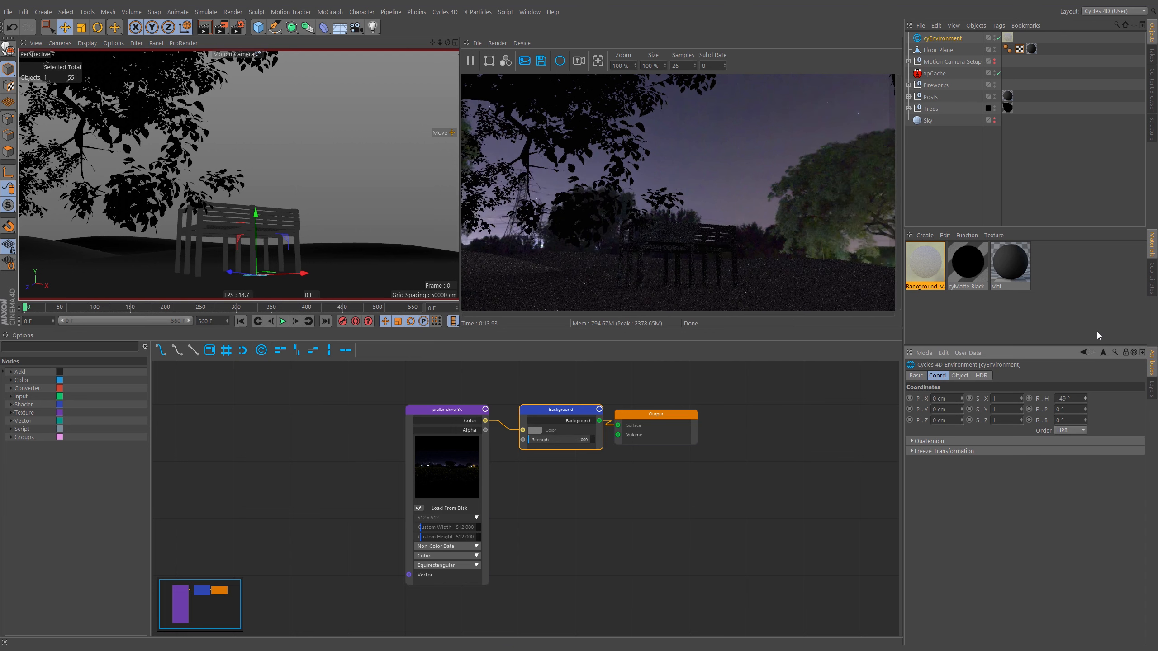
{"action": "left_click_drag", "start_coordinate": [107, 311], "coordinate": [130, 310]}
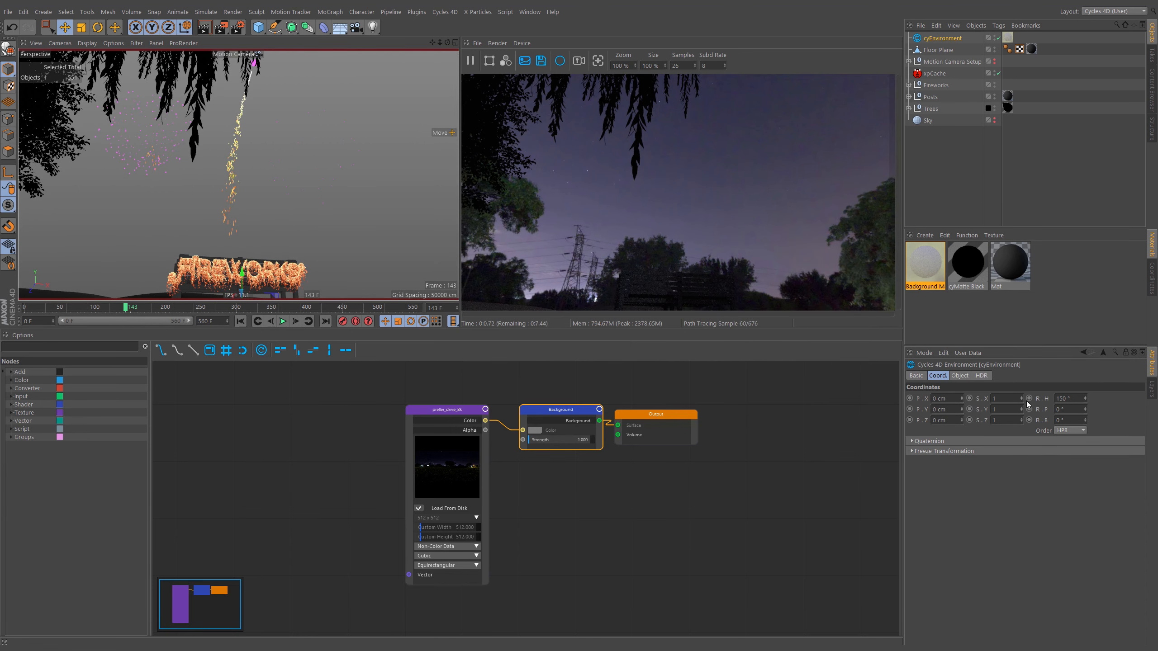
- Fine-tune the cyEnvironment's heading rotation to 162°
{"action": "left_click_drag", "start_coordinate": [1086, 400], "coordinate": [1086, 396]}
{"action": "left_click", "coordinate": [1086, 396]}
{"action": "left_click", "coordinate": [1086, 397]}
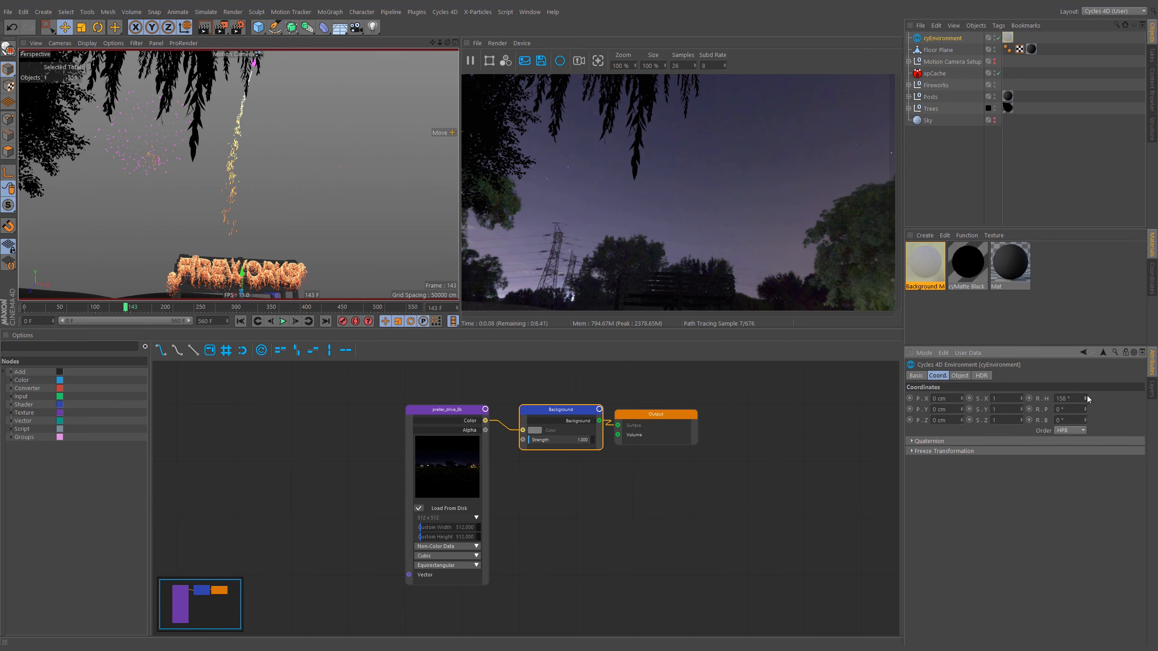
{"action": "left_click", "coordinate": [1087, 396]}
{"action": "left_click", "coordinate": [1086, 397]}
{"action": "left_click", "coordinate": [1085, 395]}
{"action": "left_click", "coordinate": [1086, 395]}
{"action": "left_click", "coordinate": [1085, 396]}
{"action": "left_click", "coordinate": [1085, 396]}
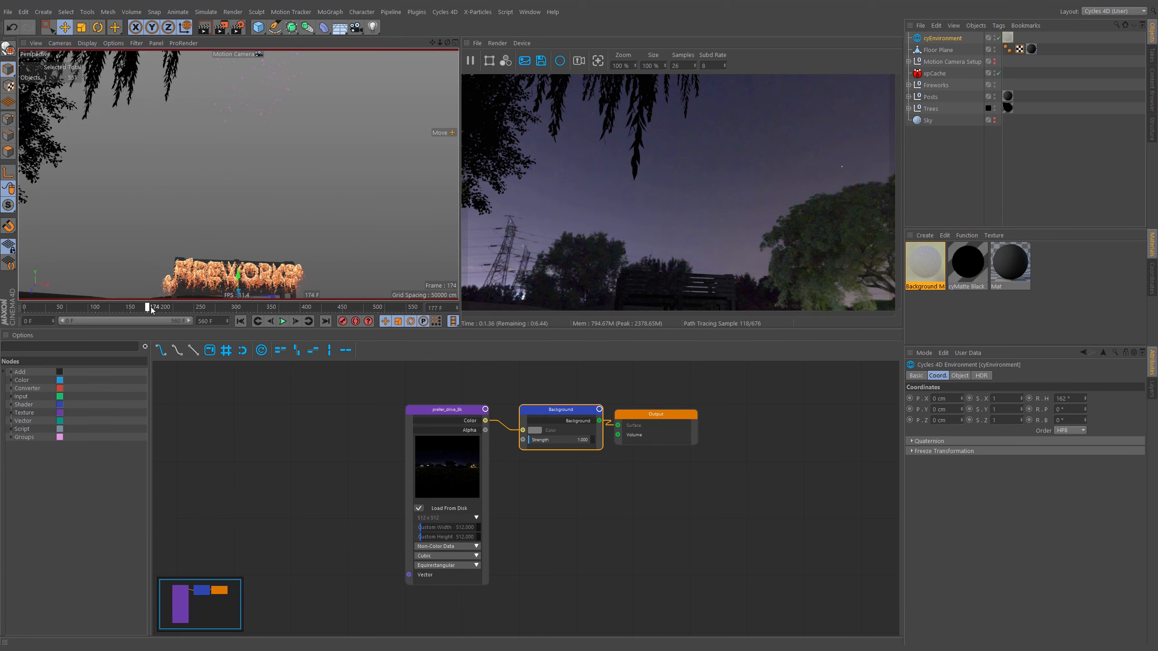
- Move the animation to frame 165 and set the cyEnvironment's HDR brightness to 0.05
{"action": "mouse_move", "coordinate": [137, 310]}
{"action": "left_mouse_down"}
{"action": "mouse_move", "coordinate": [98, 313]}
{"action": "mouse_move", "coordinate": [141, 312]}
{"action": "left_mouse_up"}
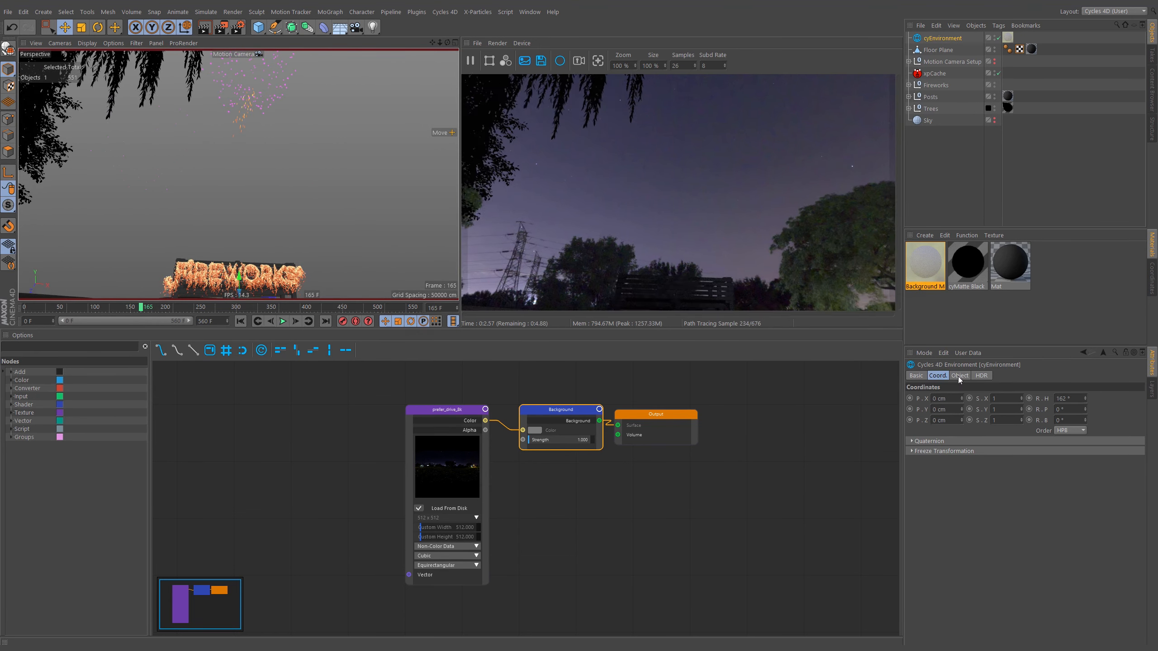
{"action": "left_click", "coordinate": [984, 376]}
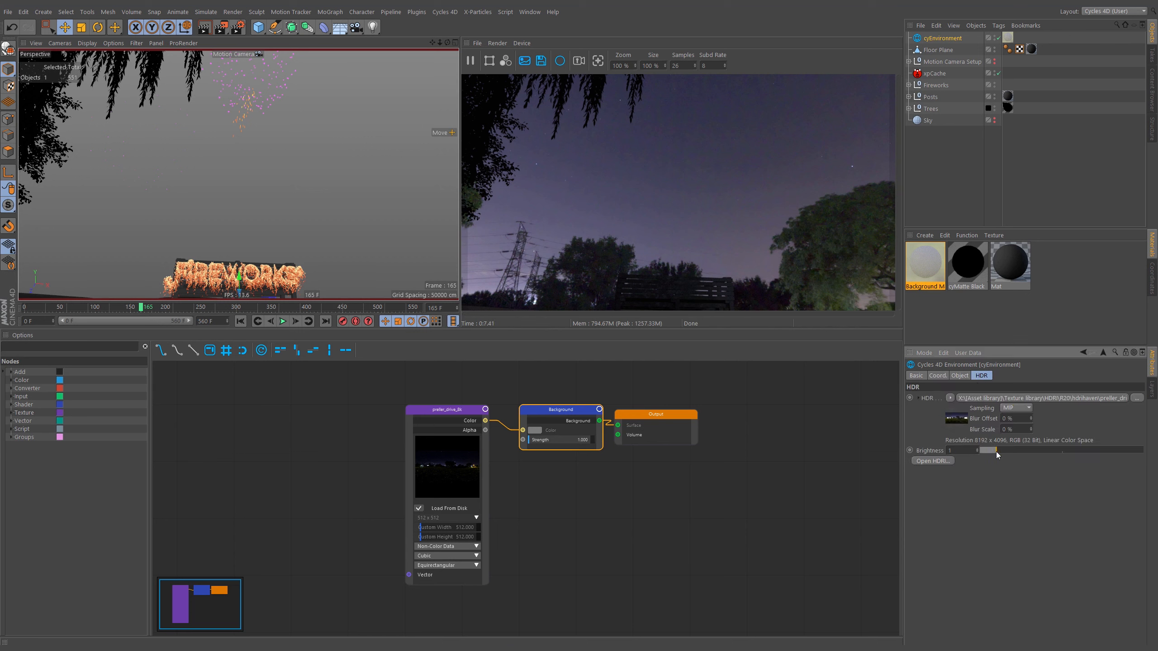
{"action": "left_click_drag", "start_coordinate": [994, 453], "coordinate": [986, 454]}
{"action": "double_click", "coordinate": [962, 451]}
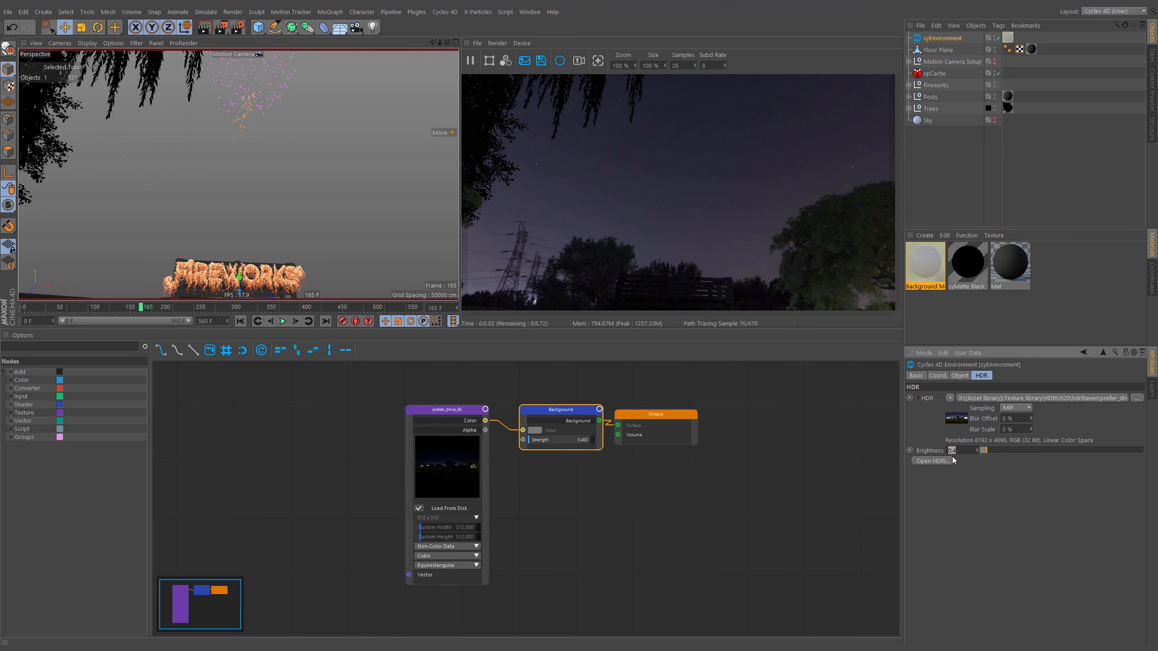
{"action": "type", "text": "0.1"}
{"action": "key", "text": "Return"}
{"action": "left_click", "coordinate": [968, 450]}
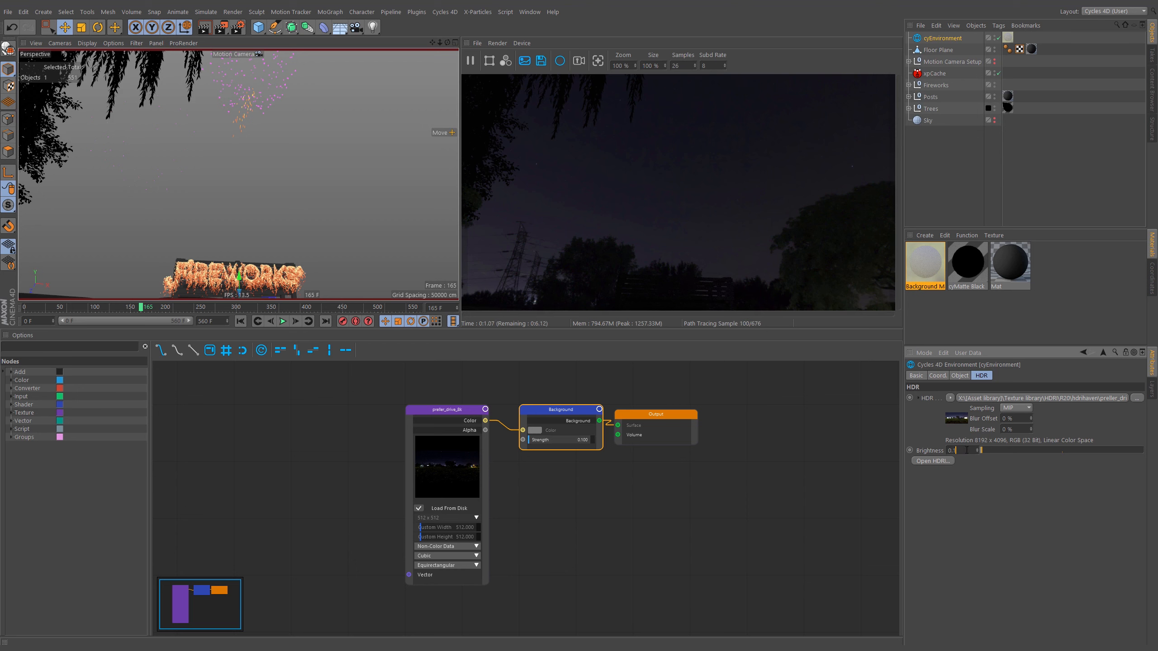
{"action": "key", "text": "BackSpace"}
{"action": "type", "text": "05"}
{"action": "key", "text": "Return"}
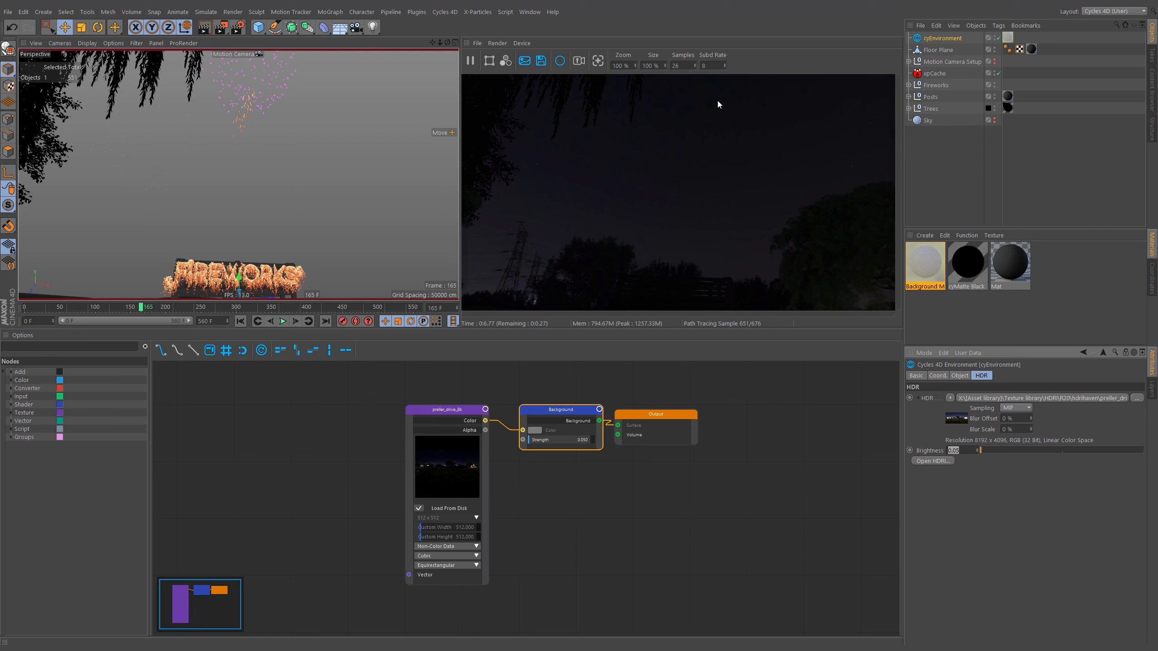
- Move the animation to frame 229 and create a Cycles 4D Emission material for the Fireworks group
{"action": "mouse_move", "coordinate": [141, 307]}
{"action": "left_mouse_down"}
{"action": "mouse_move", "coordinate": [220, 307]}
{"action": "mouse_move", "coordinate": [185, 310]}
{"action": "left_mouse_up"}
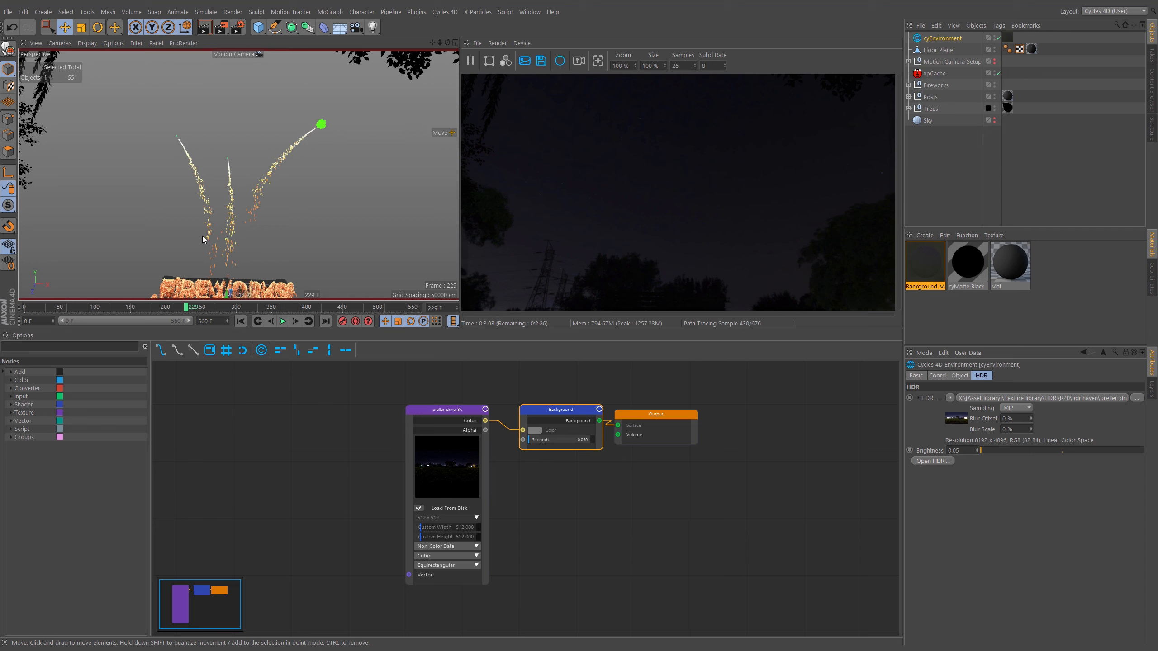
{"action": "left_click", "coordinate": [926, 237]}
{"action": "mouse_move", "coordinate": [935, 284]}
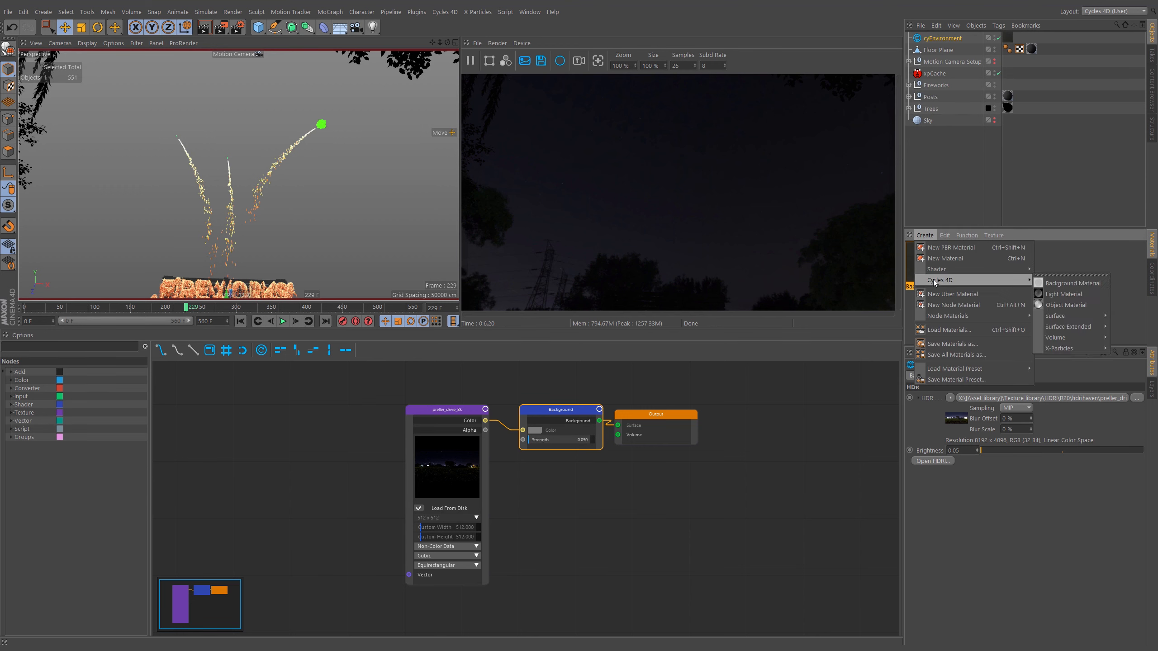
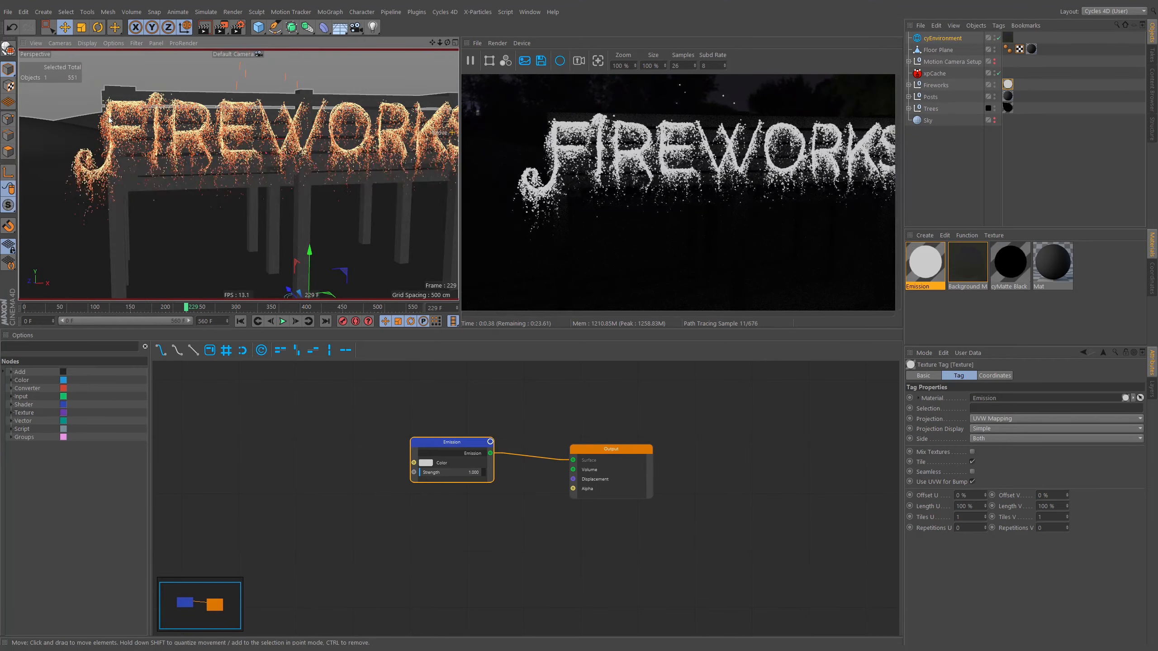
- Transfer the Emission material tag from the Fireworks group to xpEmitter.Scrawl inside the Scrawl particle system's Emitters
{"action": "scroll", "coordinate": [128, 119], "scroll_direction": "up", "scroll_amount": 3}
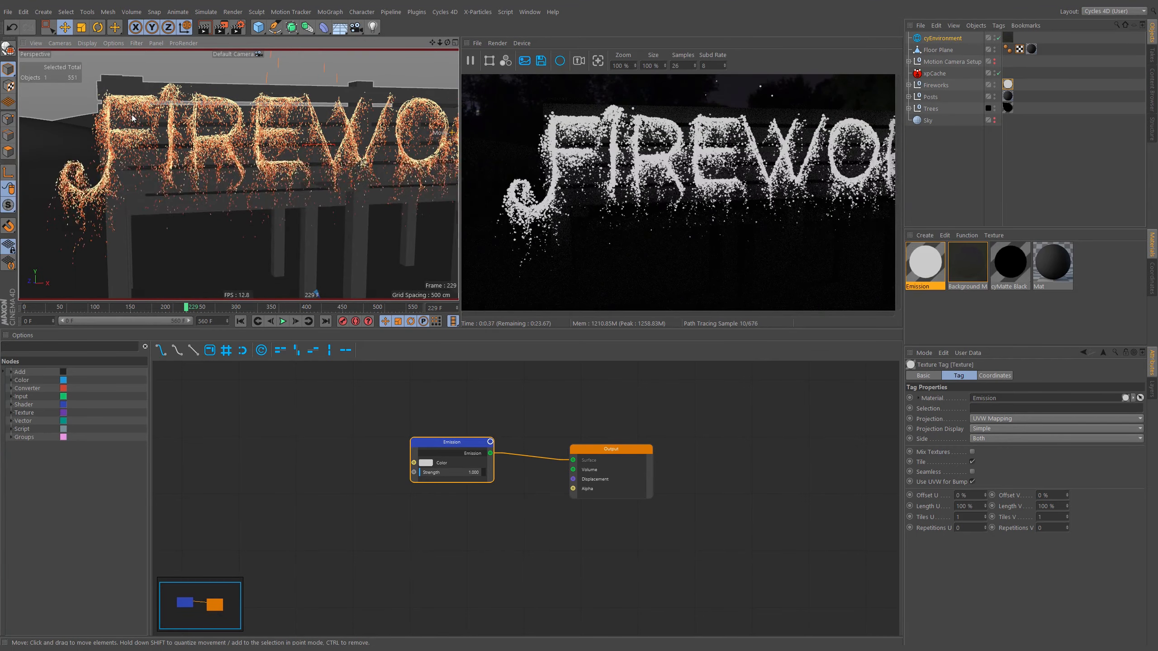
{"action": "scroll", "coordinate": [128, 119], "scroll_direction": "up", "scroll_amount": 5}
{"action": "scroll", "coordinate": [116, 130], "scroll_direction": "up", "scroll_amount": 4}
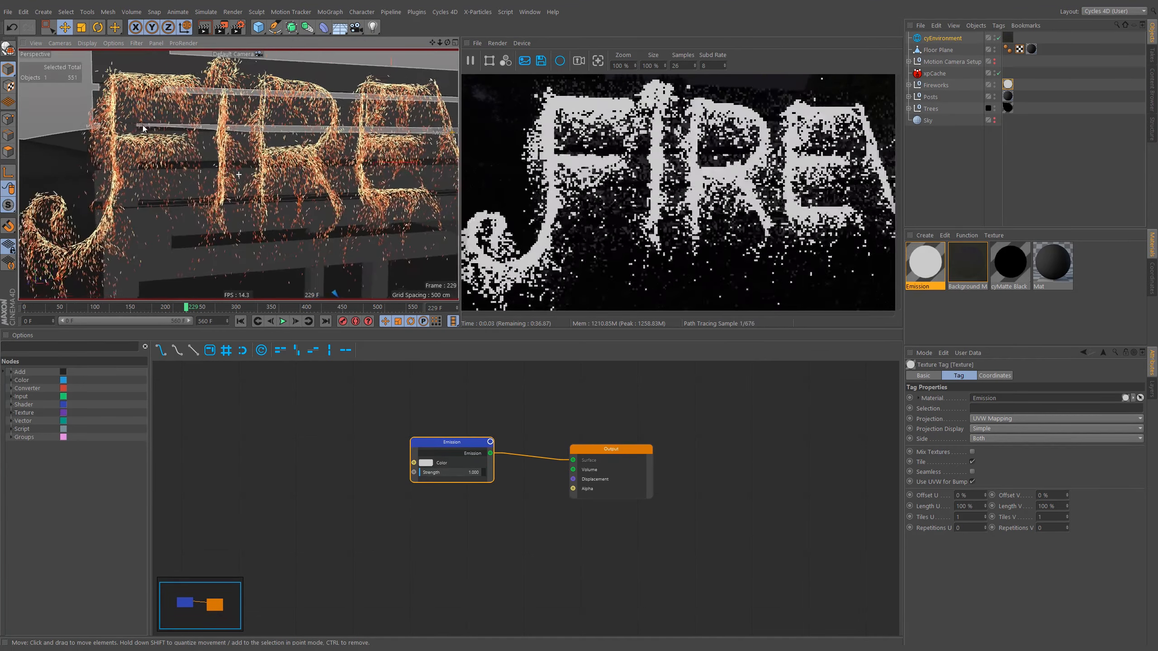
{"action": "scroll", "coordinate": [223, 130], "scroll_direction": "up", "scroll_amount": 4}
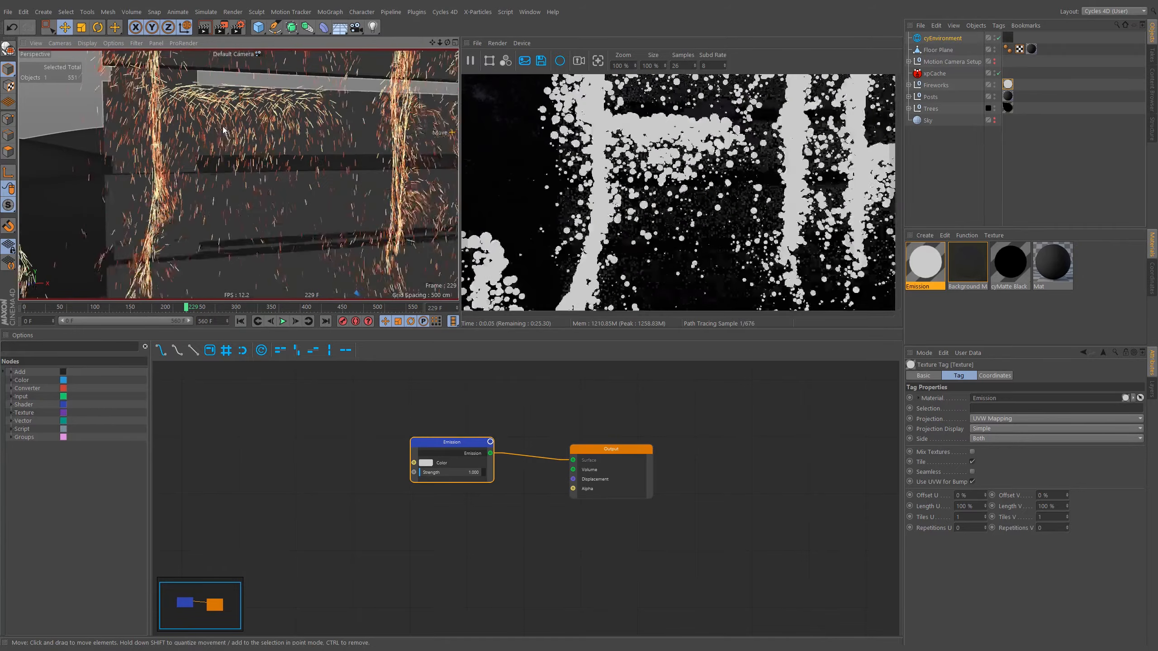
{"action": "scroll", "coordinate": [232, 124], "scroll_direction": "up", "scroll_amount": 3}
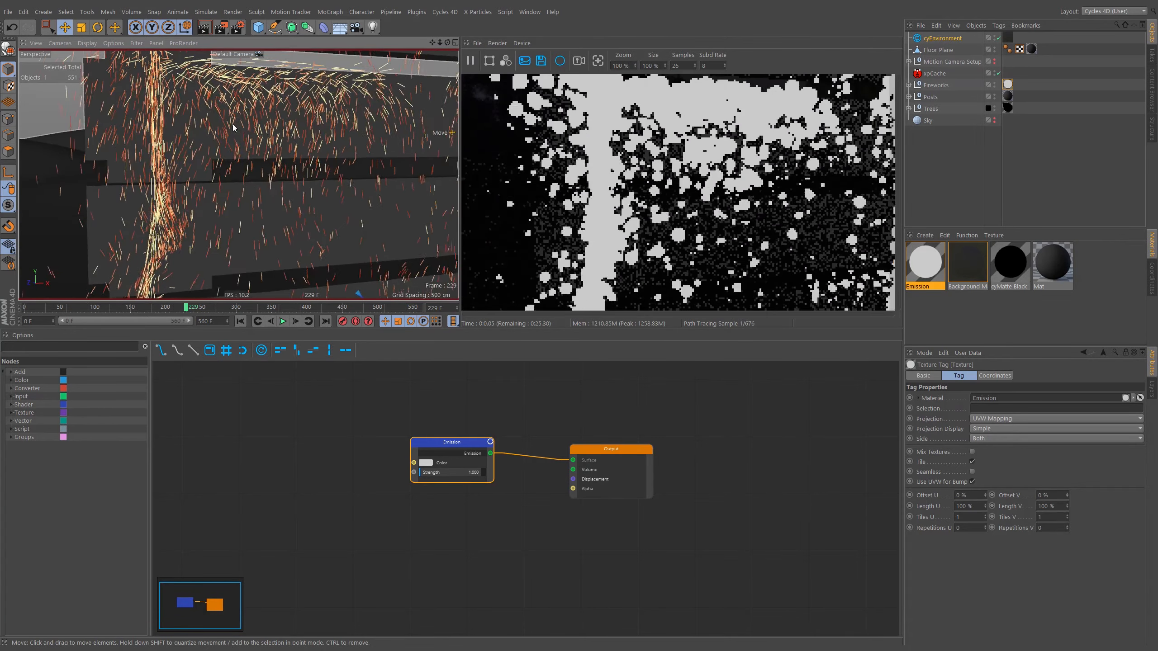
{"action": "scroll", "coordinate": [228, 128], "scroll_direction": "down", "scroll_amount": 2}
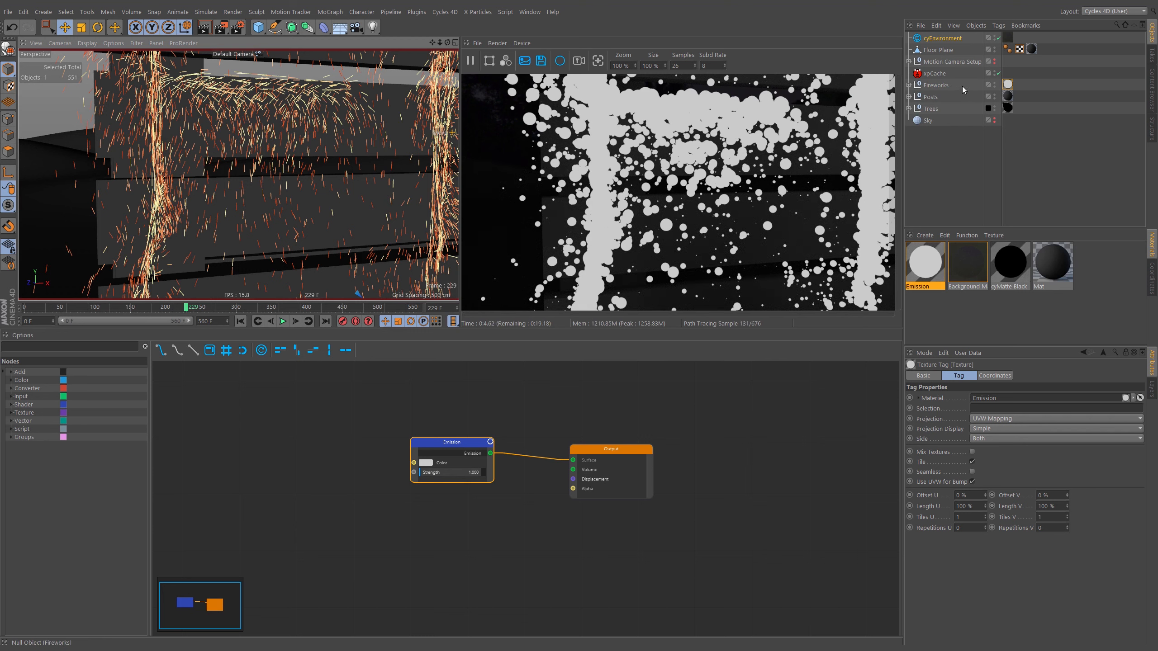
{"action": "left_click", "coordinate": [909, 85]}
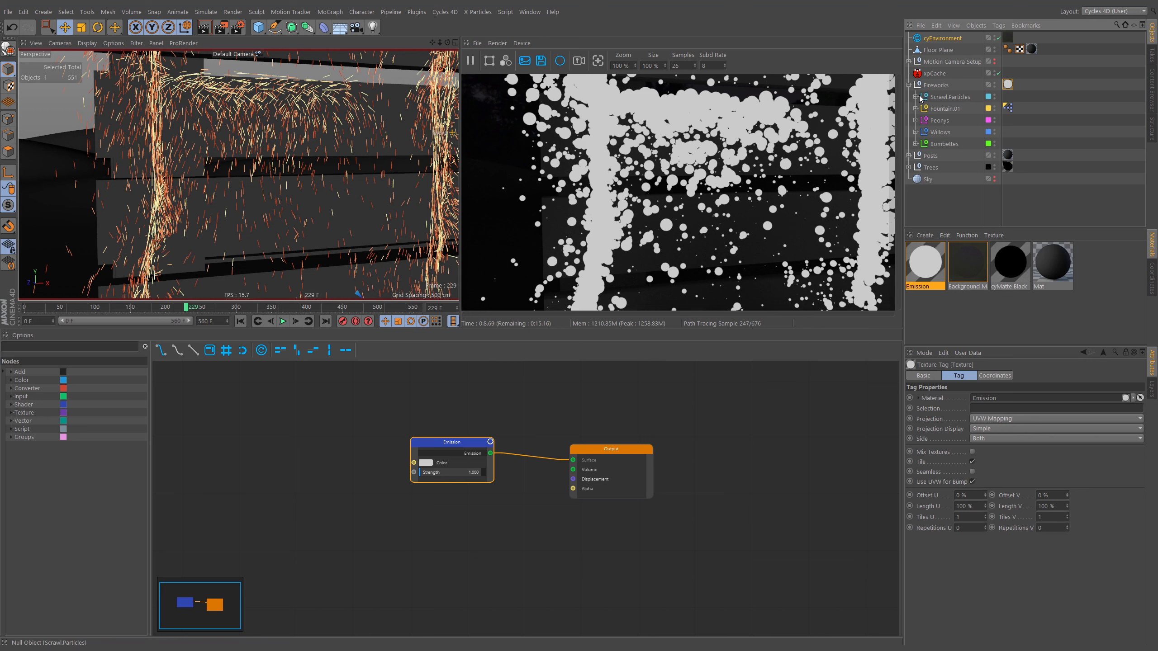
{"action": "left_click", "coordinate": [916, 96]}
{"action": "left_click", "coordinate": [922, 120]}
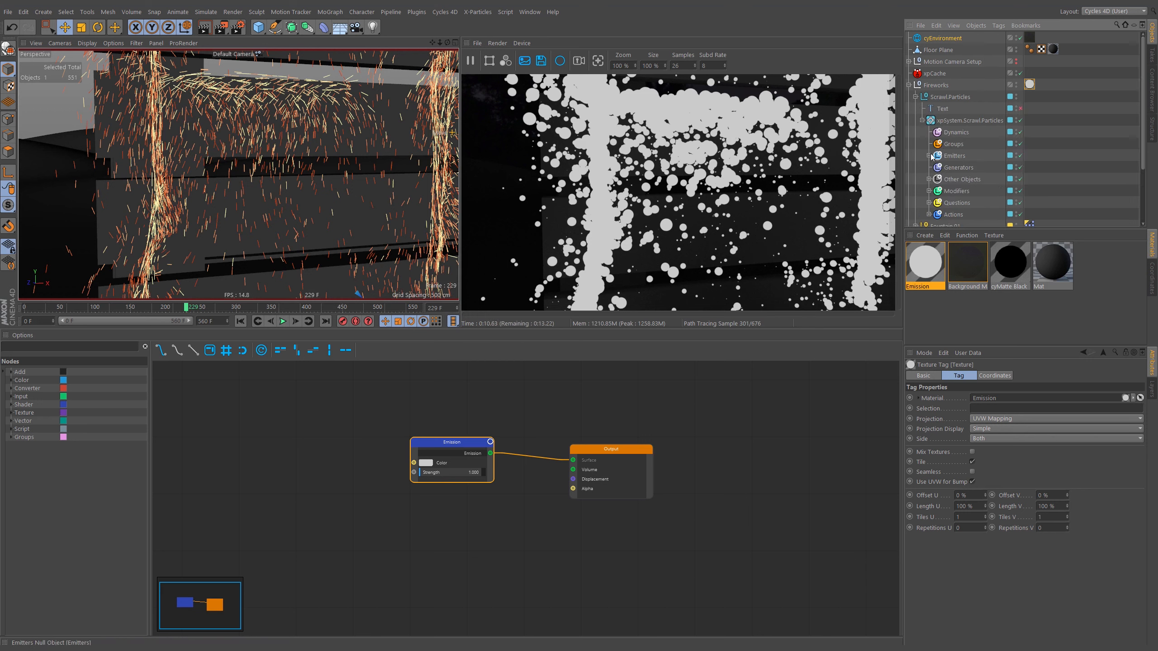
{"action": "left_click_drag", "start_coordinate": [1031, 86], "coordinate": [1044, 166]}
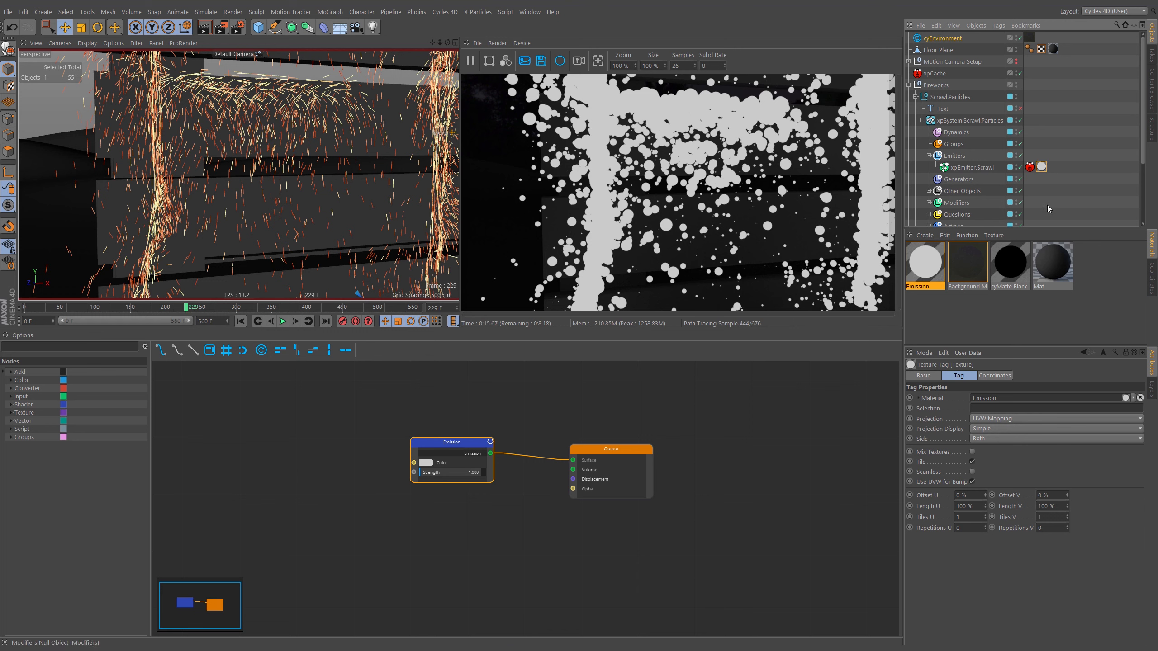
- Add a cyInstance tag to xpEmitter.Scrawl and set its Sphere Segments to 8
{"action": "right_click", "coordinate": [970, 168]}
{"action": "mouse_move", "coordinate": [1005, 196]}
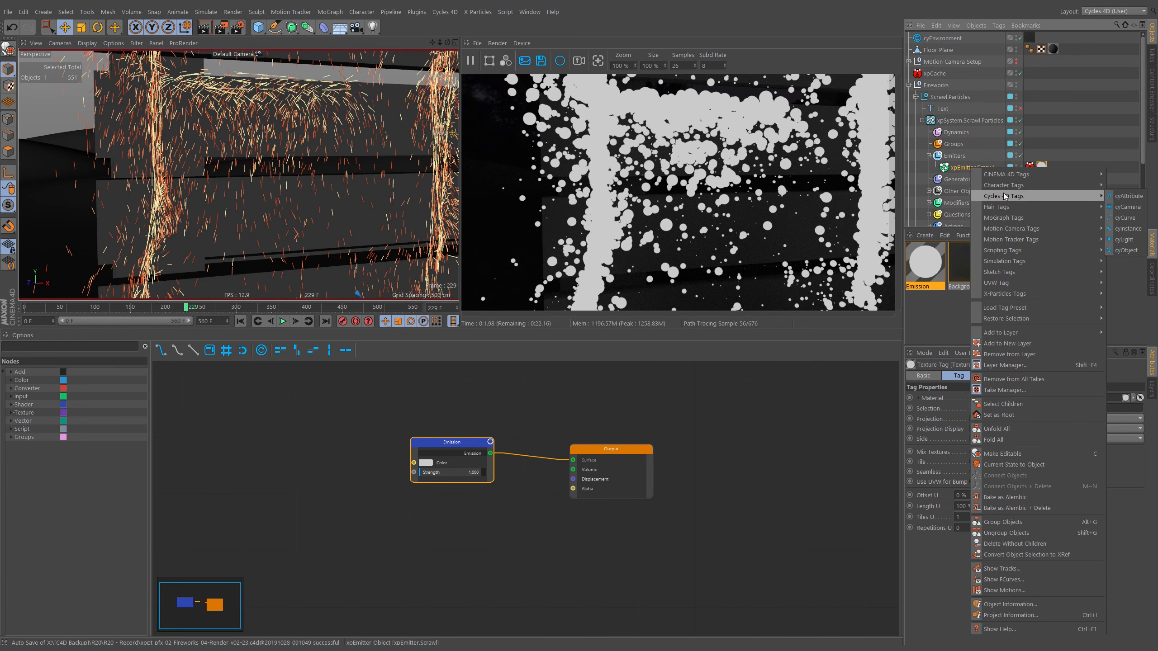
{"action": "left_click", "coordinate": [1129, 228]}
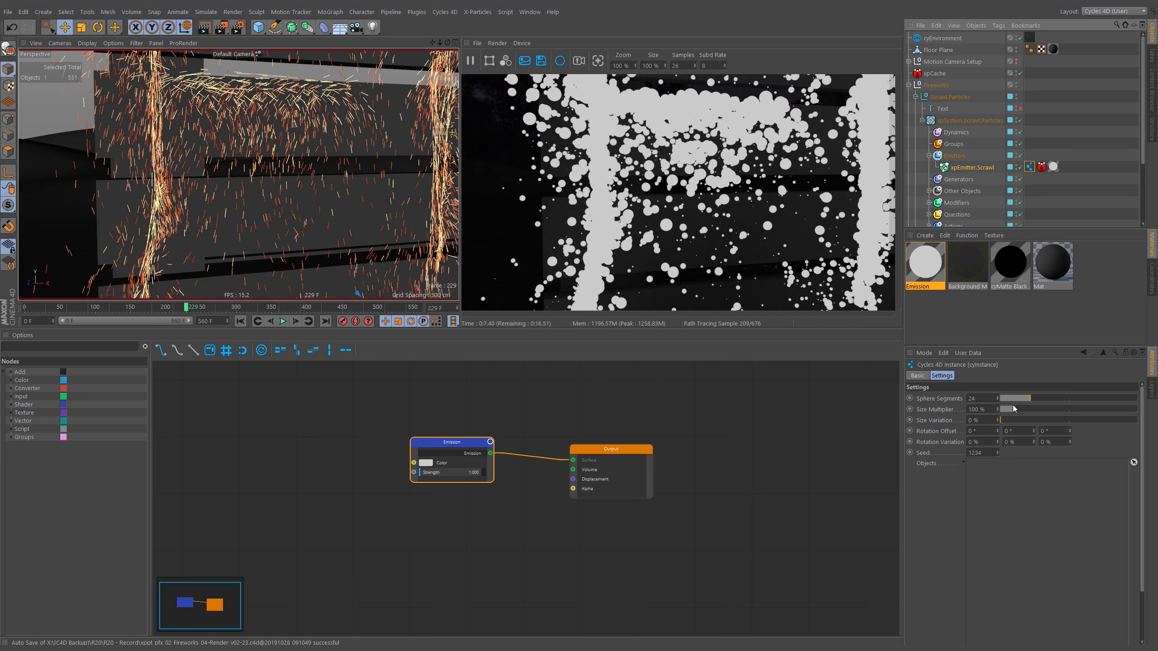
{"action": "left_click_drag", "start_coordinate": [1017, 399], "coordinate": [997, 400]}
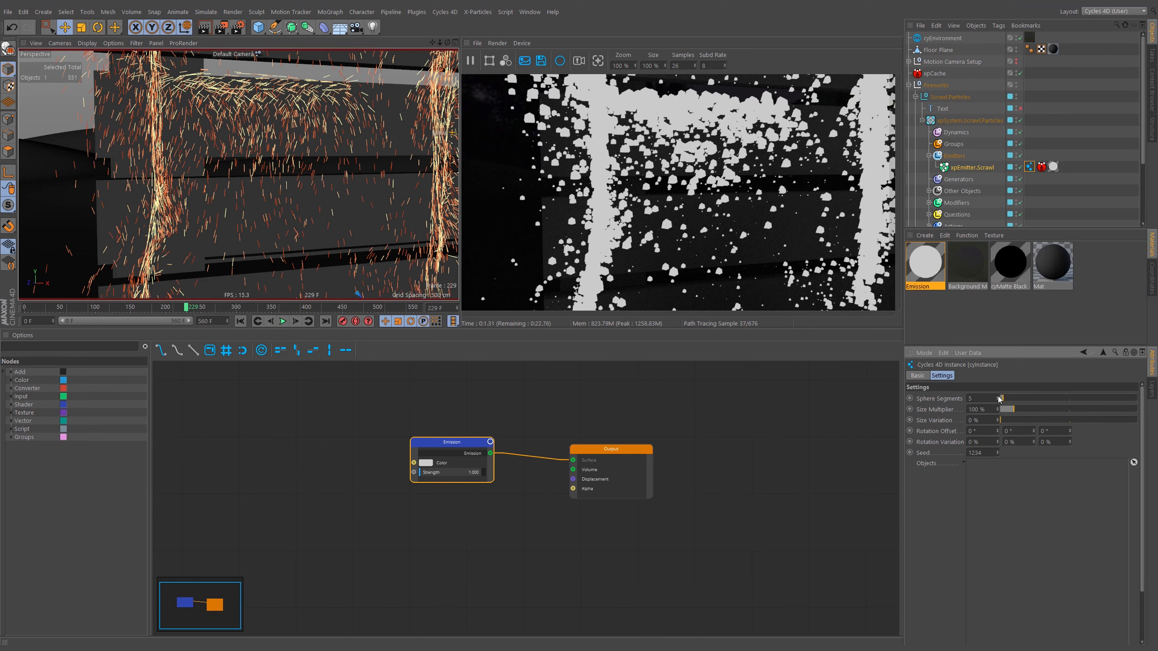
{"action": "left_click", "coordinate": [997, 396]}
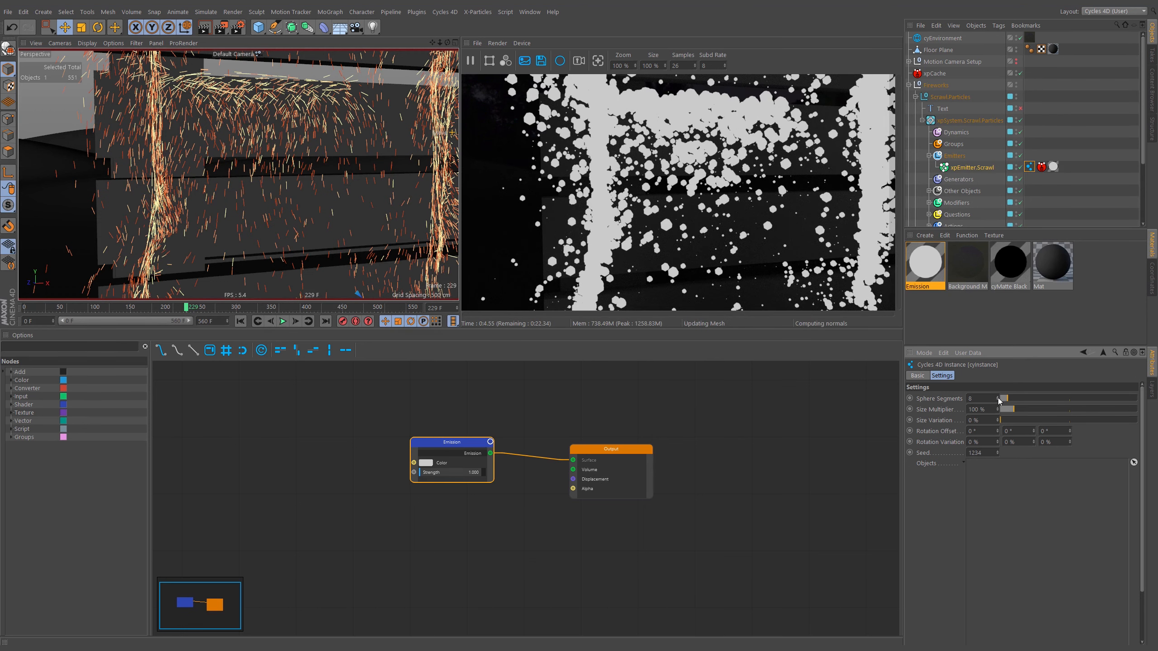
{"action": "left_click", "coordinate": [997, 397]}
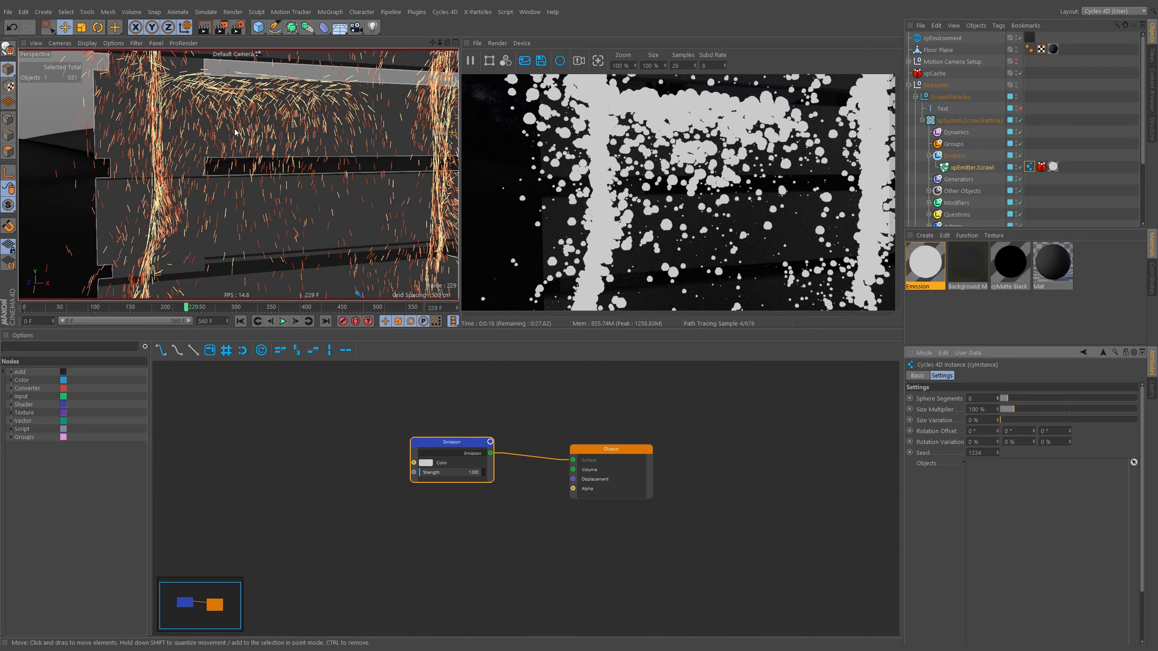
- Try lower Size Multiplier values on the cyInstance tag, ending at about 84%
{"action": "right_click_drag", "start_coordinate": [235, 126], "coordinate": [275, 164], "text": "alt"}
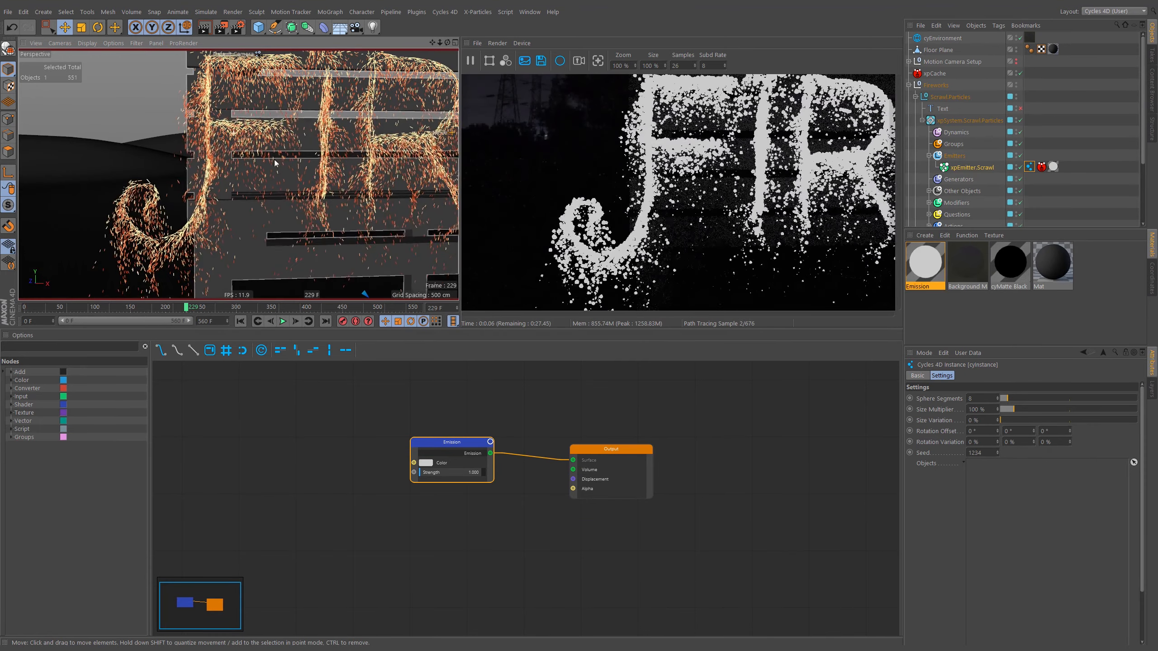
{"action": "left_click", "coordinate": [1010, 411]}
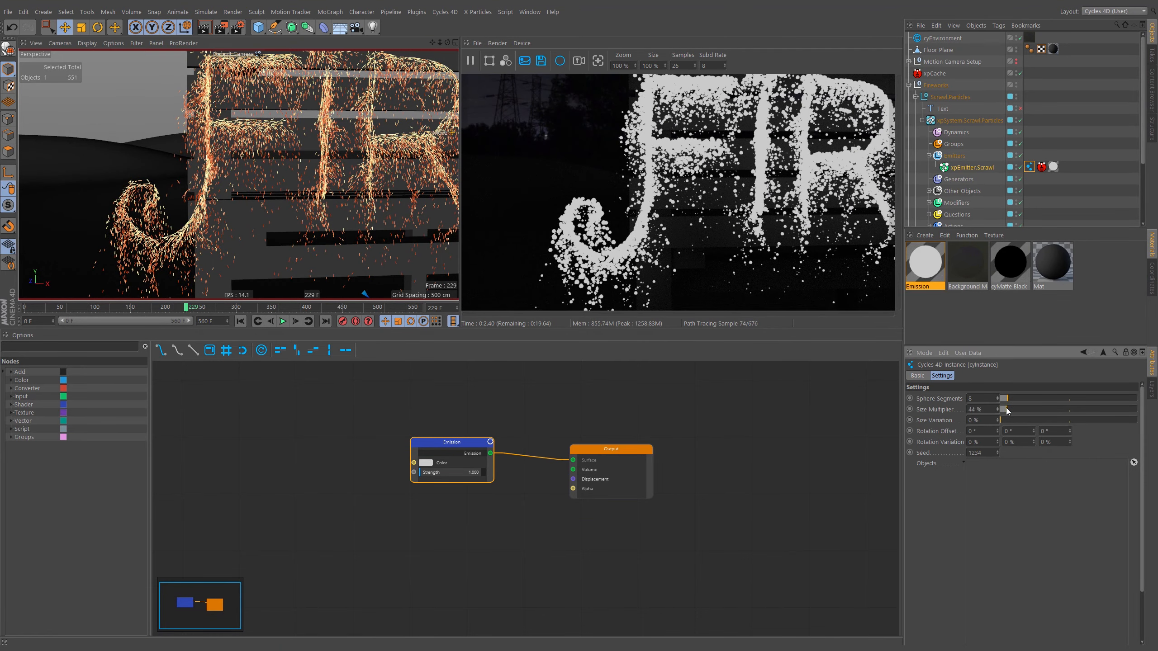
{"action": "left_click_drag", "start_coordinate": [1006, 408], "coordinate": [1004, 409]}
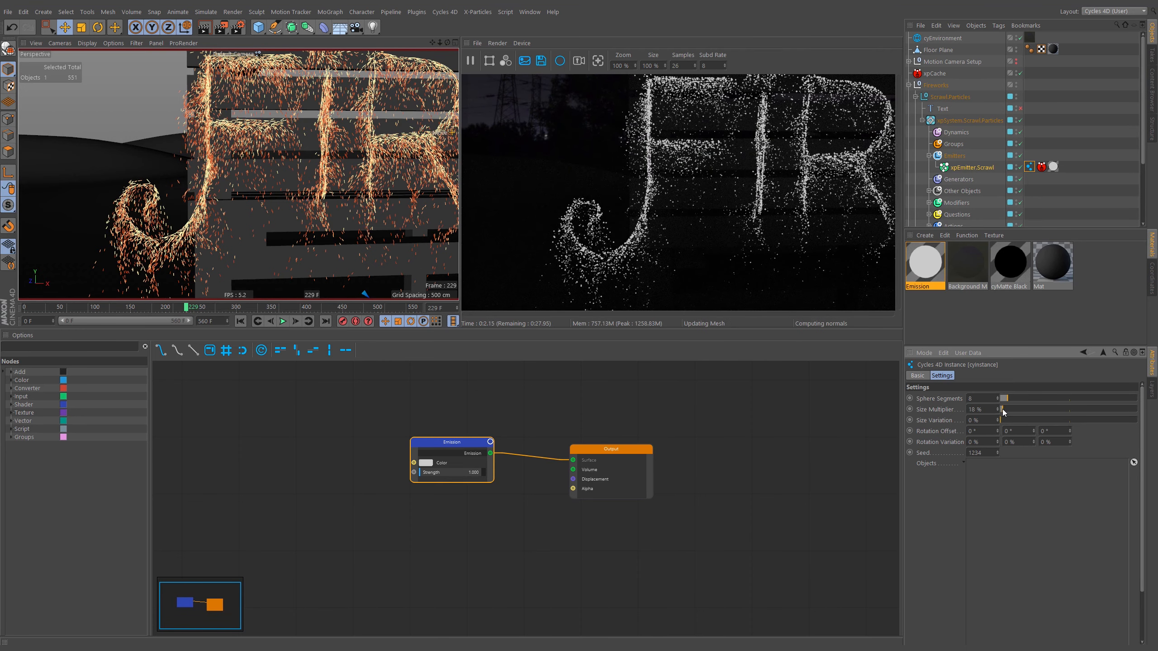
{"action": "left_click_drag", "start_coordinate": [1006, 413], "coordinate": [1012, 413]}
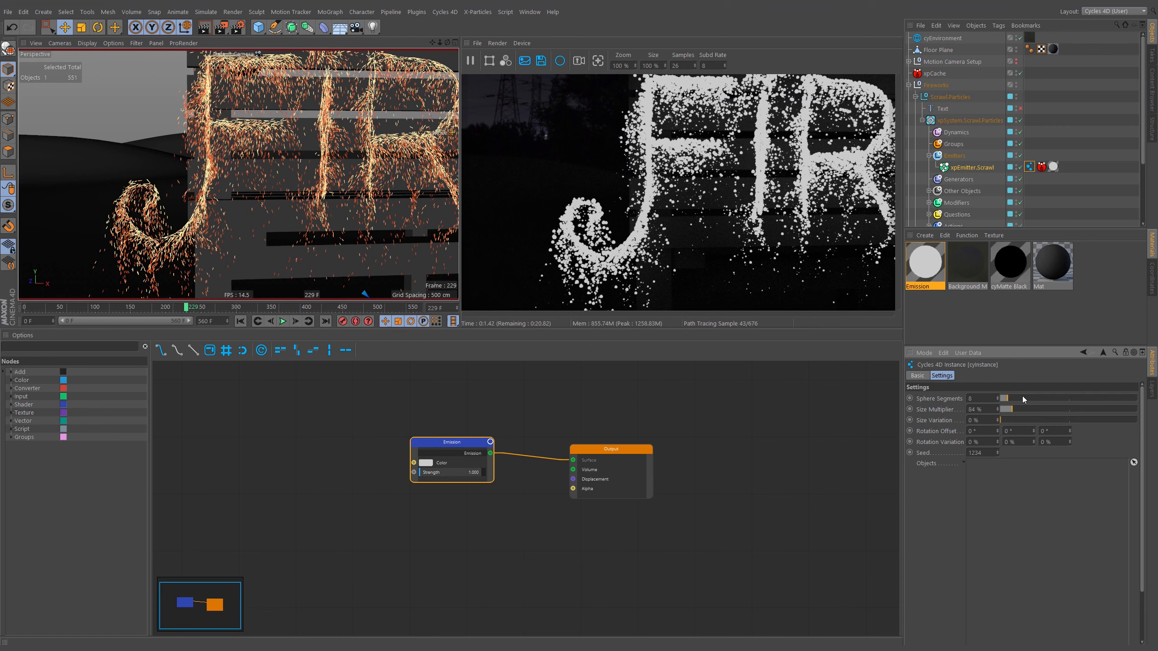
{"action": "right_click_drag", "start_coordinate": [204, 134], "coordinate": [199, 185], "text": "alt"}
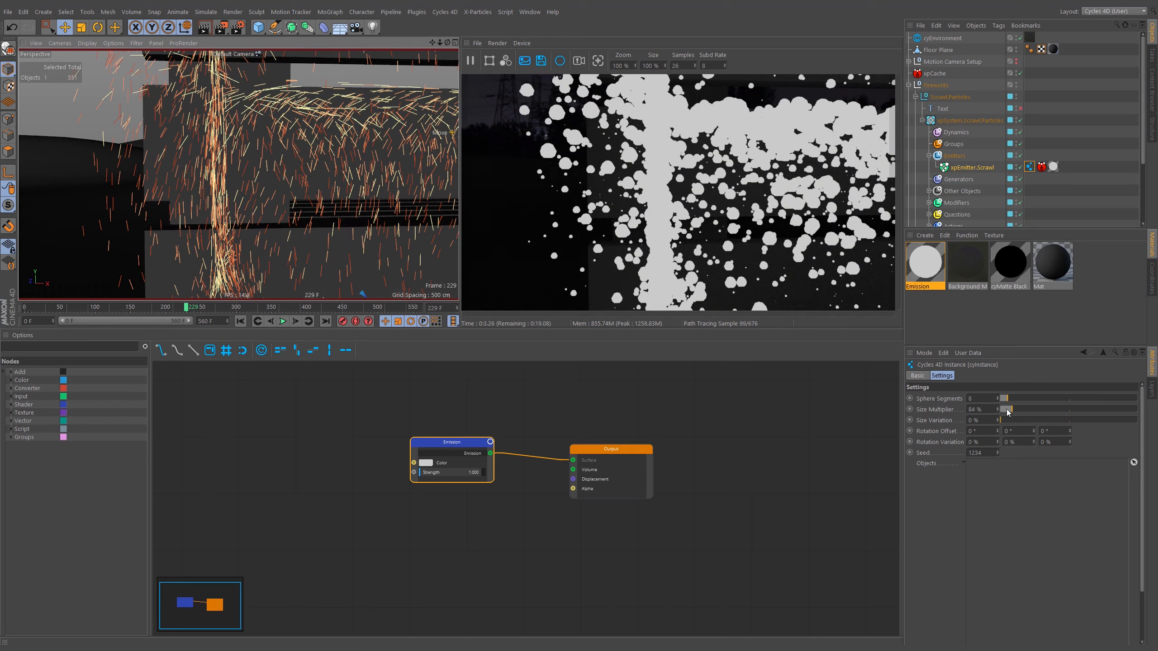
- Try a very high Size Variation with a 270% Size Multiplier on the cyInstance tag, then reduce both values
{"action": "left_click_drag", "start_coordinate": [1008, 421], "coordinate": [1102, 424]}
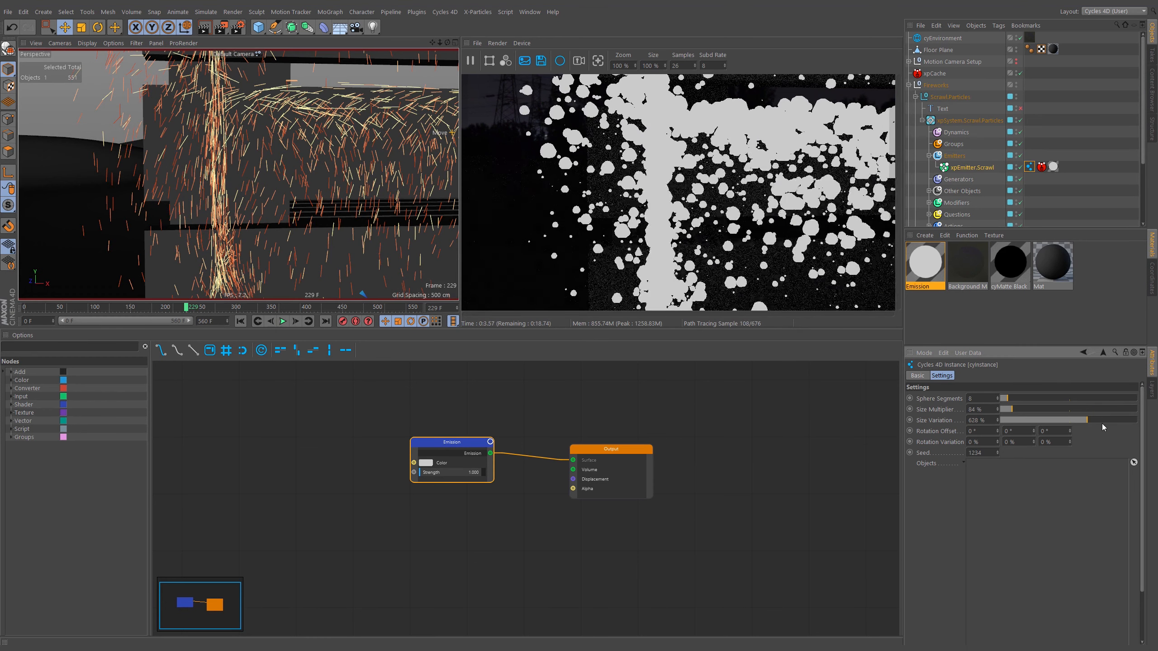
{"action": "left_click", "coordinate": [1037, 410]}
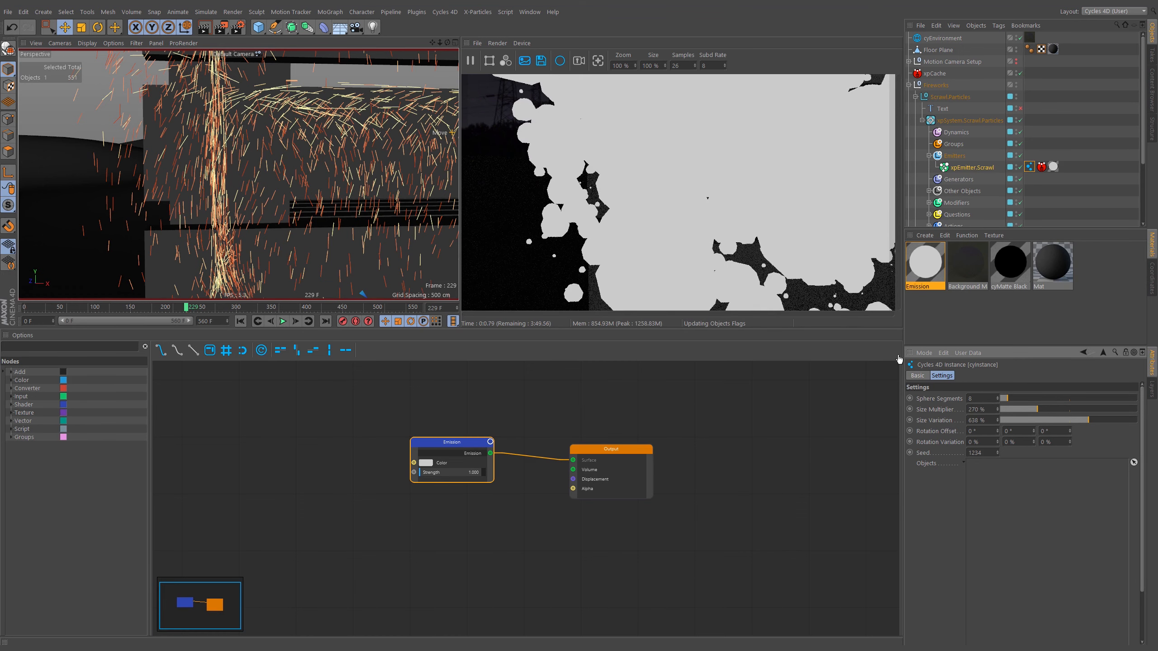
{"action": "left_click_drag", "start_coordinate": [1028, 416], "coordinate": [1011, 422]}
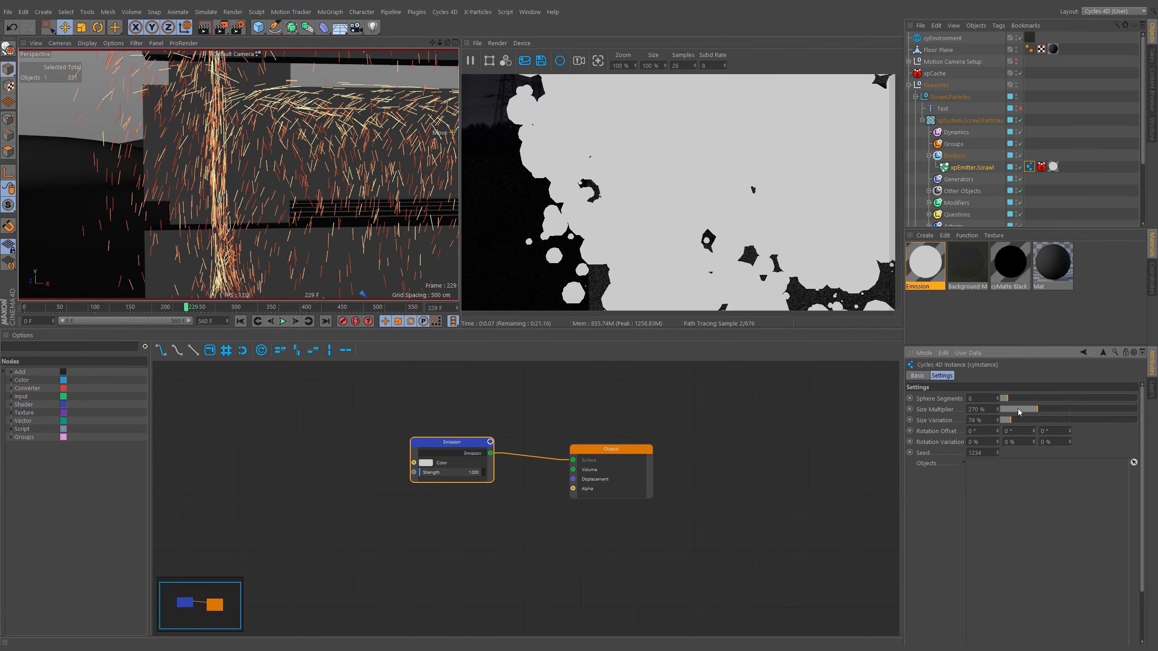
{"action": "left_click", "coordinate": [1008, 409]}
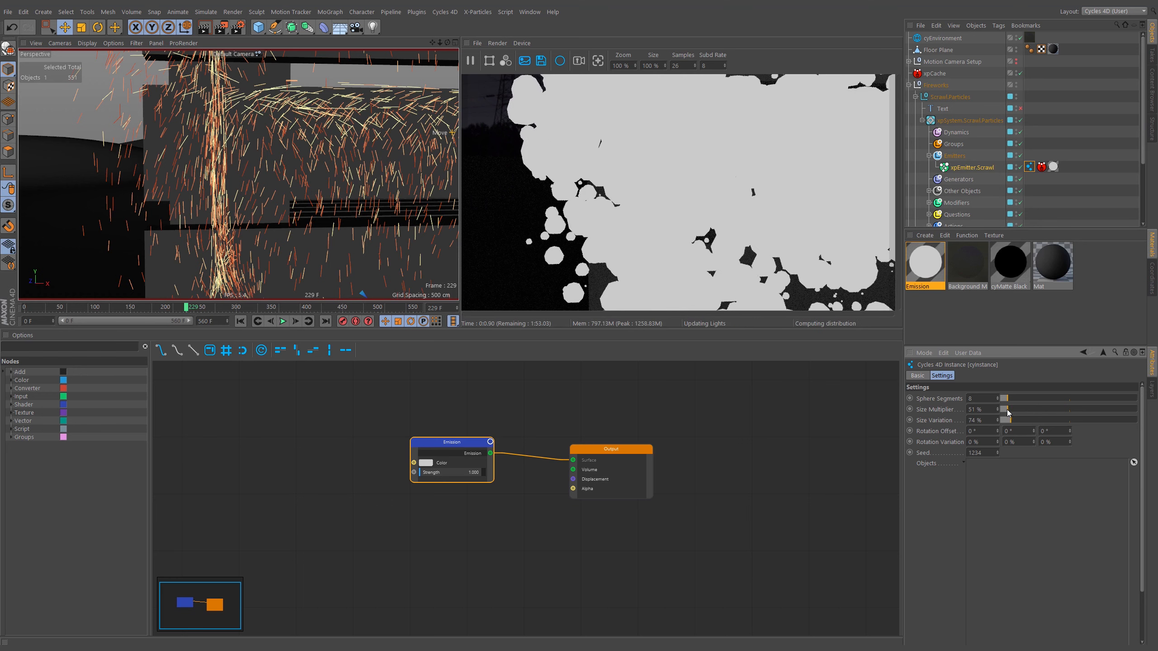
- Restore the cyInstance tag's Size Variation to 0% and its Size Multiplier to 100%
{"action": "left_click", "coordinate": [1008, 421]}
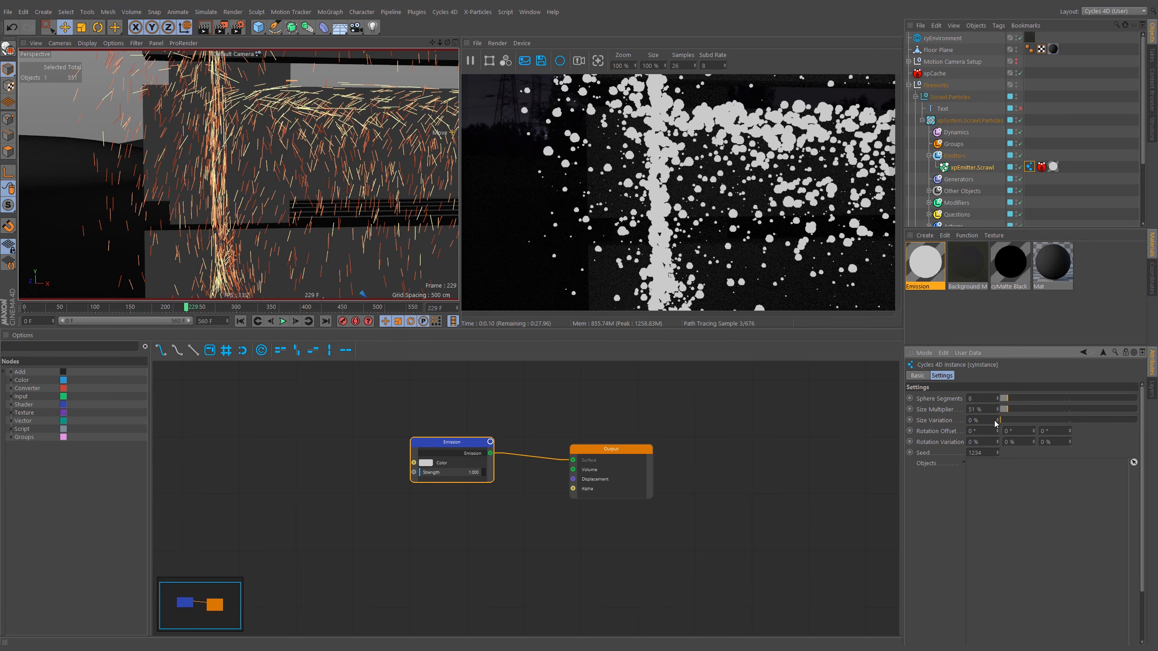
{"action": "left_click", "coordinate": [1009, 410]}
{"action": "double_click", "coordinate": [984, 412]}
{"action": "type", "text": "100"}
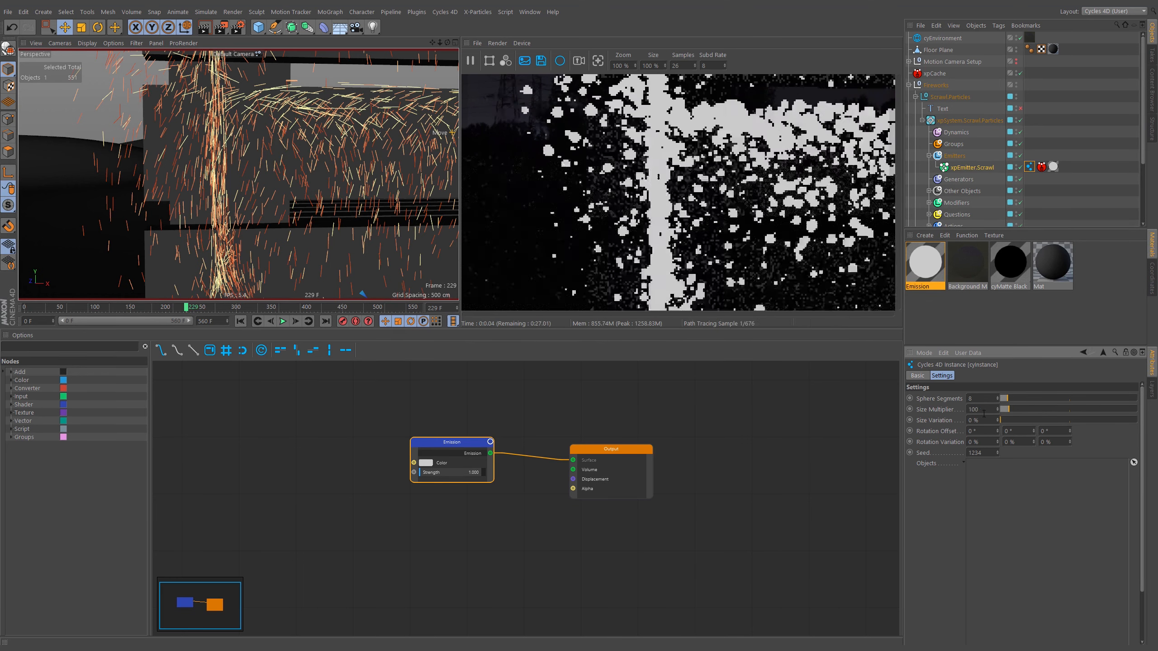
{"action": "key", "text": "Return"}
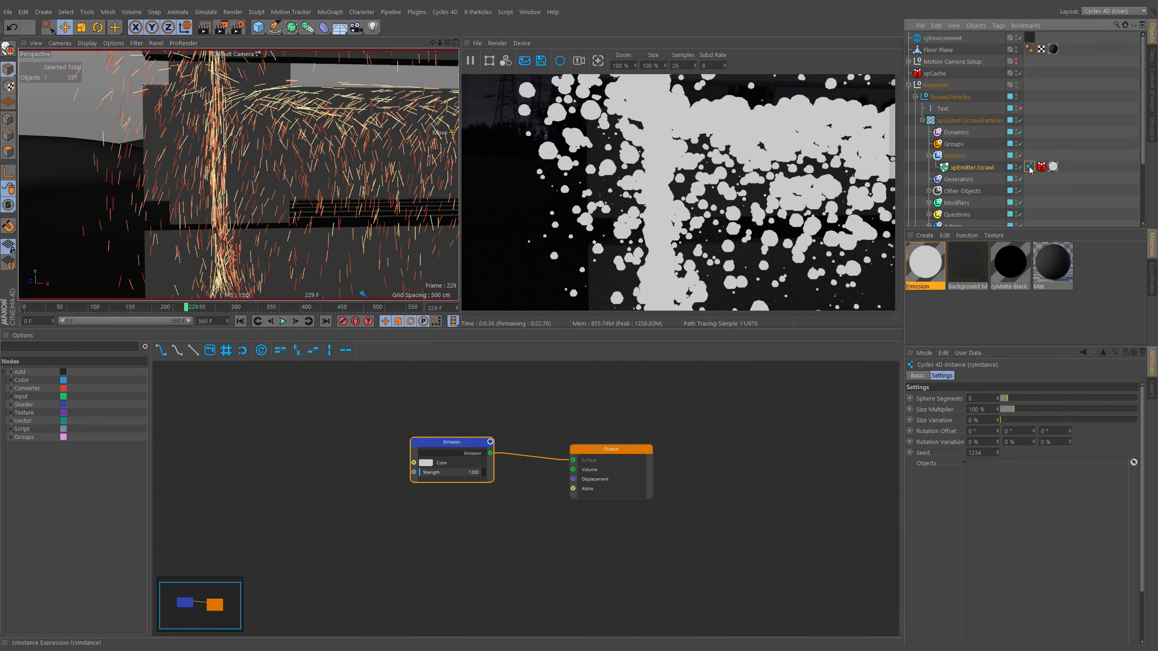
- Add a cube beneath xpEmitter.Scrawl in the Emitters group and set its X, Y and Z sizes to 1 cm
{"action": "right_click_drag", "start_coordinate": [372, 135], "coordinate": [345, 149], "text": "alt"}
{"action": "left_click_drag", "start_coordinate": [345, 150], "coordinate": [364, 150], "text": "alt"}
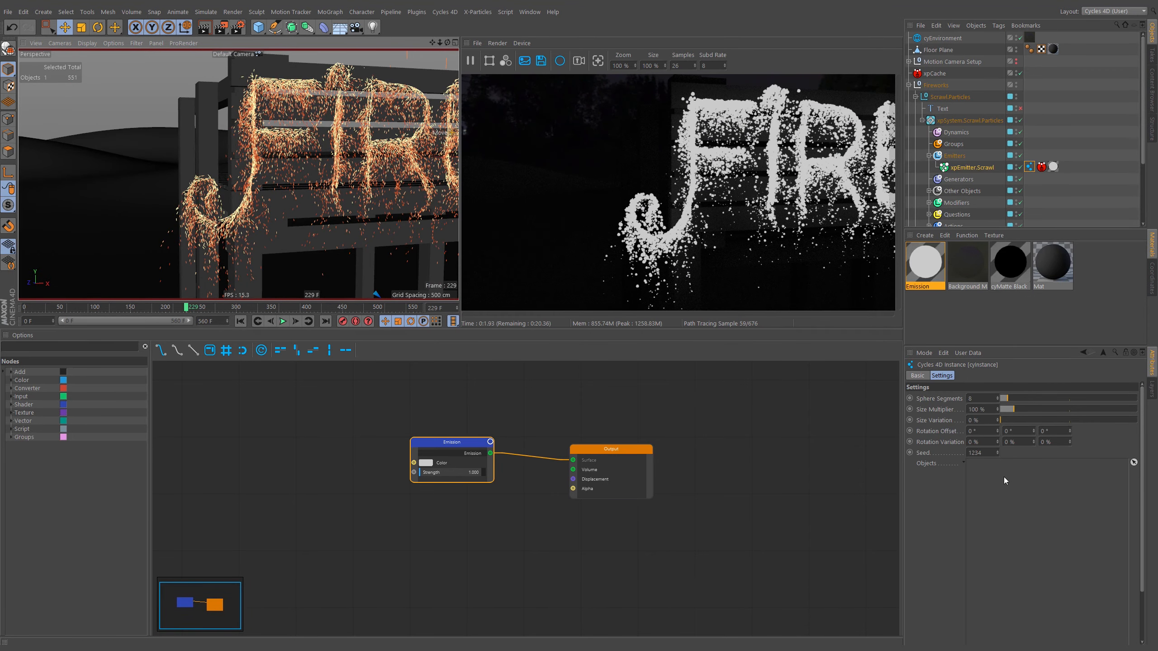
{"action": "left_click", "coordinate": [264, 29]}
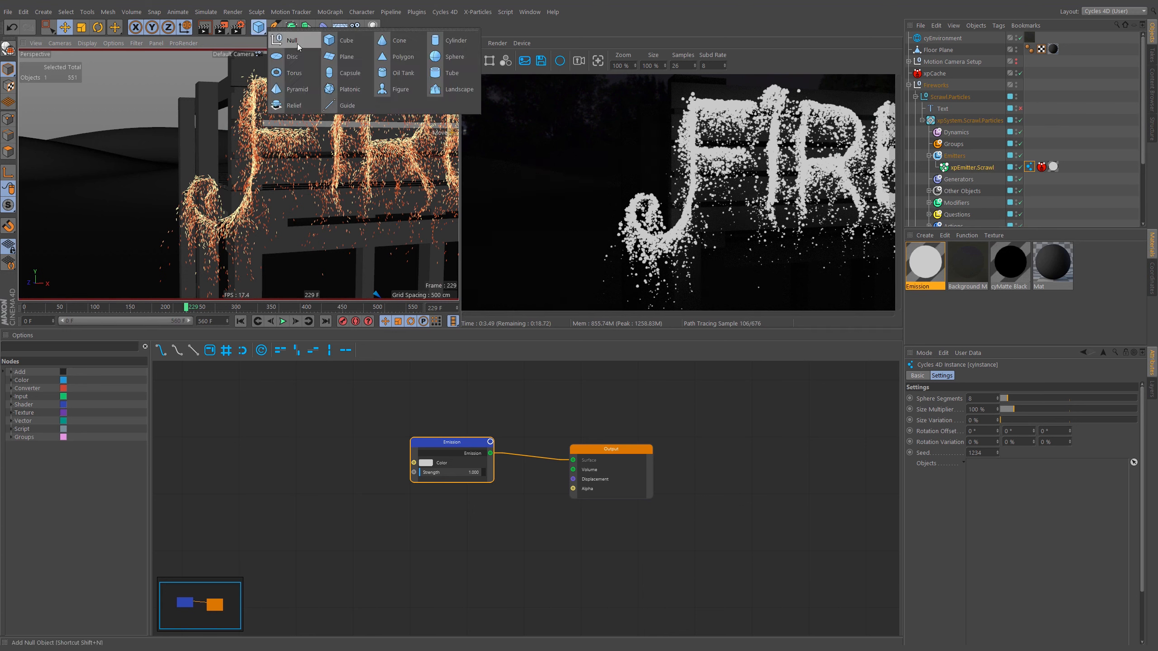
{"action": "left_click", "coordinate": [339, 43]}
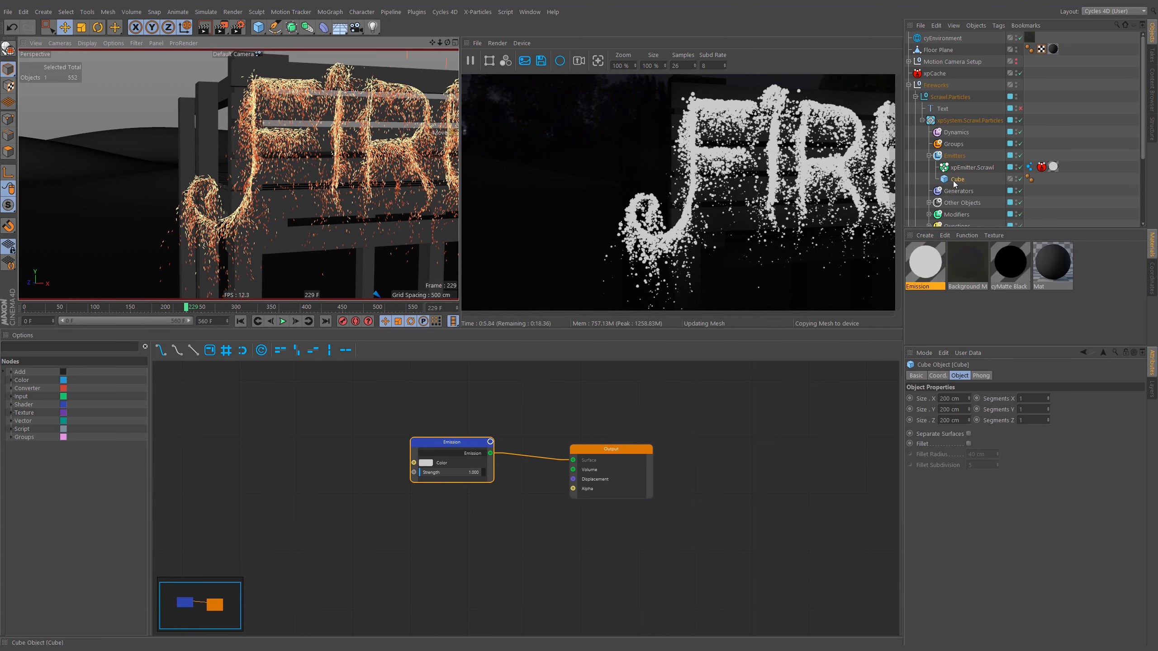
{"action": "left_click_drag", "start_coordinate": [964, 399], "coordinate": [937, 398]}
{"action": "type", "text": "1"}
{"action": "key", "text": "Tab"}
{"action": "type", "text": "1"}
{"action": "key", "text": "Tab"}
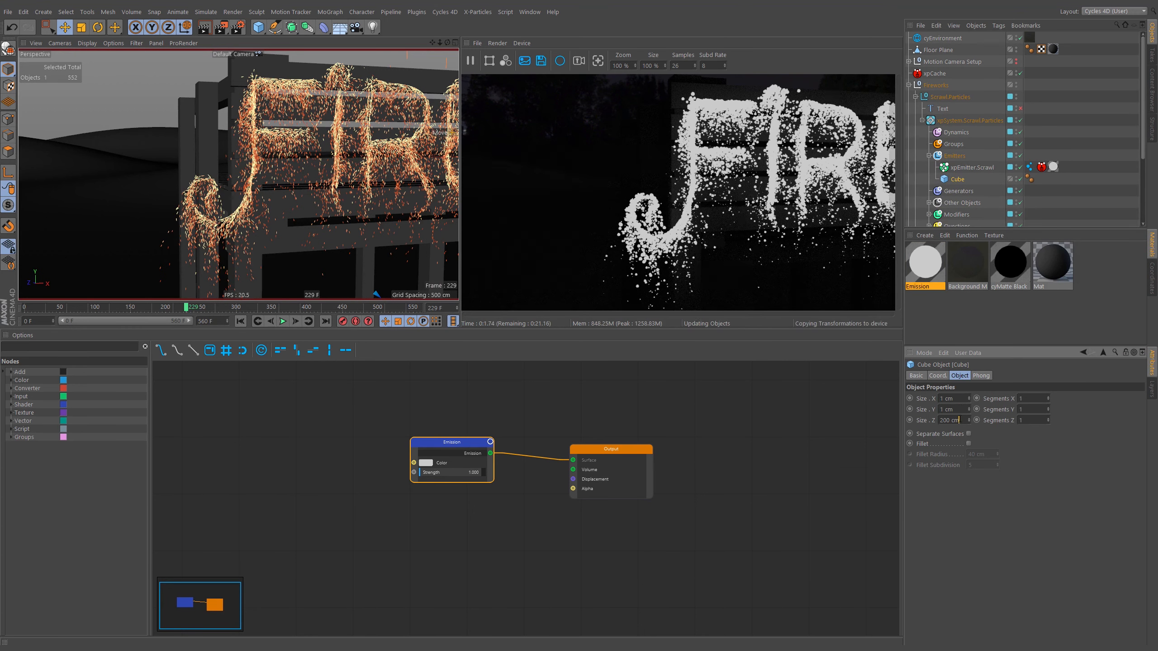
{"action": "type", "text": "1"}
{"action": "key", "text": "Return"}
- Assign the cube as the cyInstance tag's object and move the Emission texture tag from xpEmitter.Scrawl onto the cube
{"action": "left_click", "coordinate": [1030, 167]}
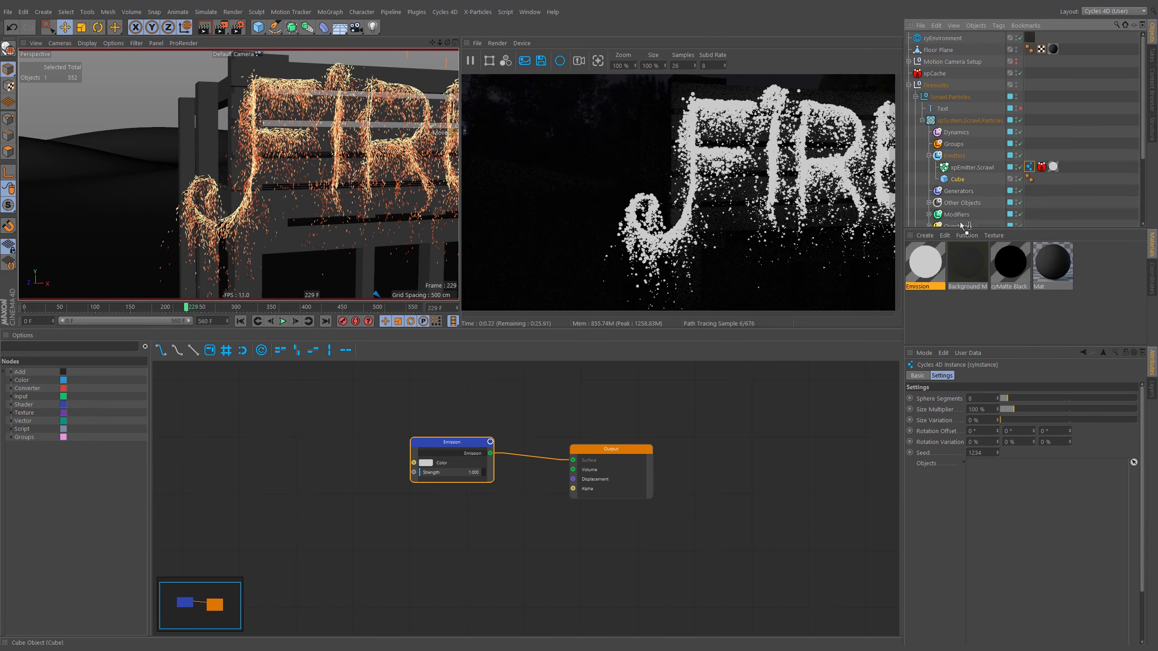
{"action": "left_click_drag", "start_coordinate": [1007, 529], "coordinate": [1007, 530]}
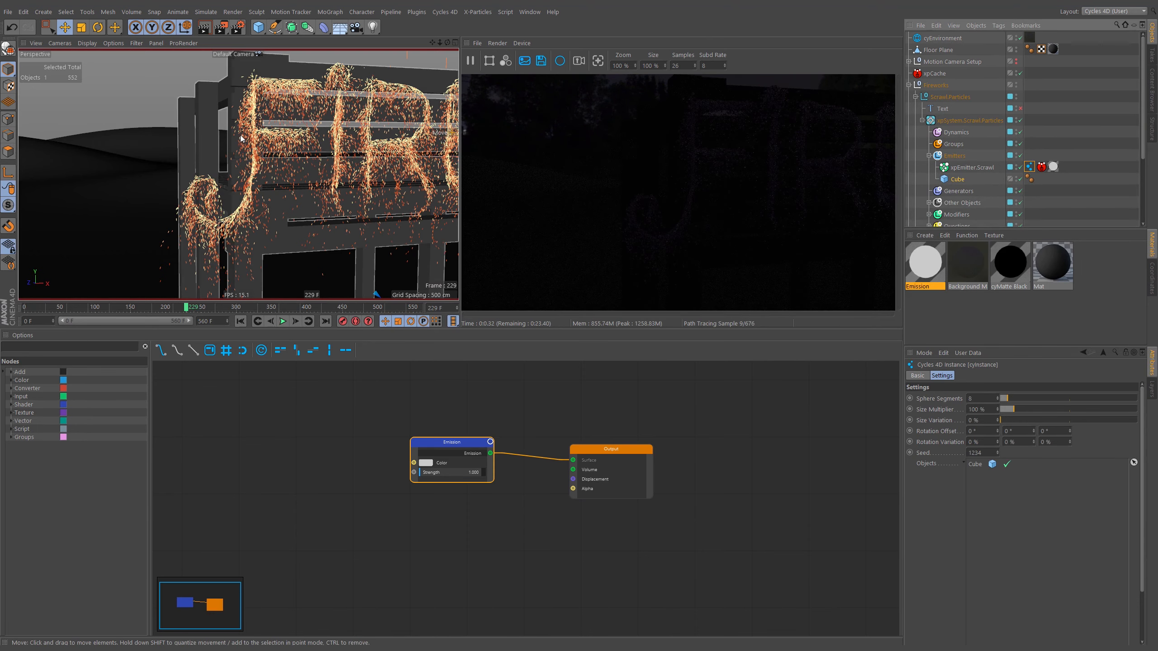
{"action": "scroll", "coordinate": [245, 140], "scroll_direction": "up", "scroll_amount": 10}
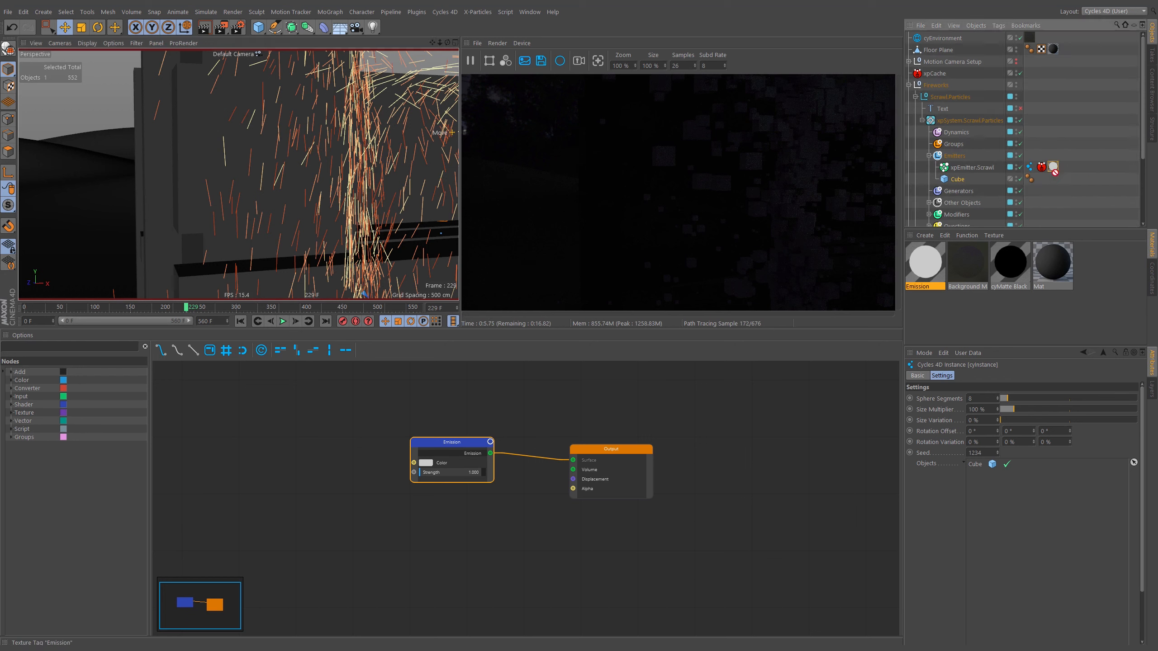
{"action": "left_click_drag", "start_coordinate": [1053, 166], "coordinate": [1042, 178]}
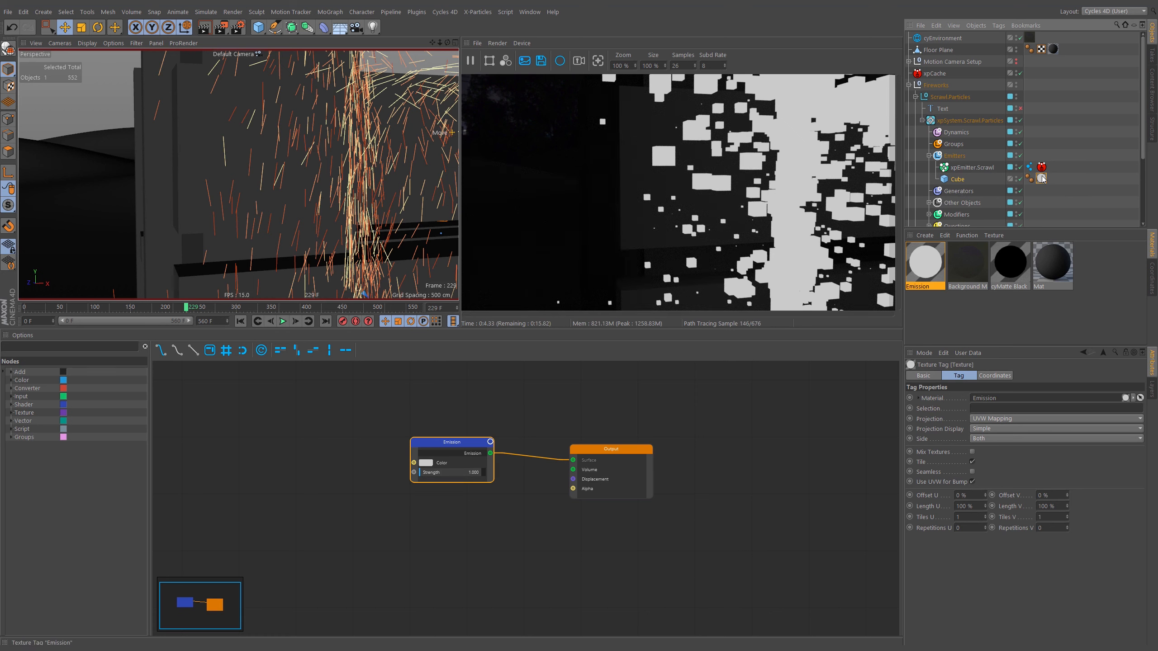
- Return the Emission texture tag to xpEmitter.Scrawl and delete the cube
{"action": "left_click_drag", "start_coordinate": [1058, 168], "coordinate": [1055, 167]}
{"action": "key", "text": "Delete"}
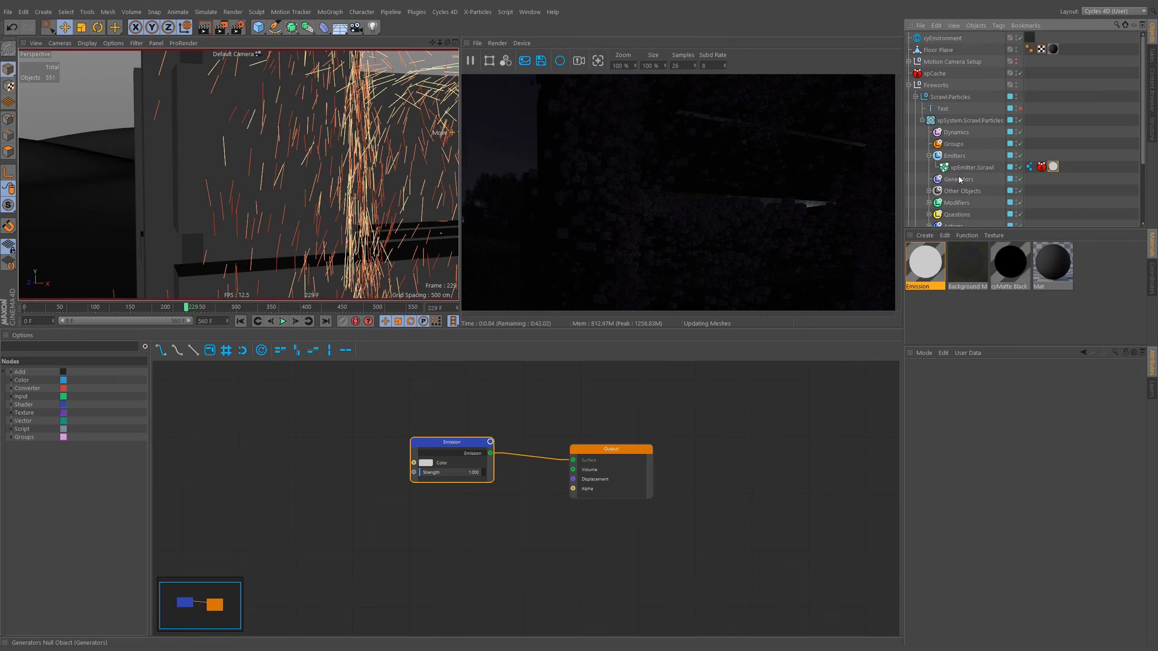
- Set the Emission node's colour to pure green with hue 123°, saturation 100% and value 100%
{"action": "right_click_drag", "start_coordinate": [337, 145], "coordinate": [249, 187], "text": "alt"}
{"action": "middle_click_drag", "start_coordinate": [406, 159], "coordinate": [288, 165], "text": "alt"}
{"action": "right_click_drag", "start_coordinate": [288, 165], "coordinate": [255, 173], "text": "alt"}
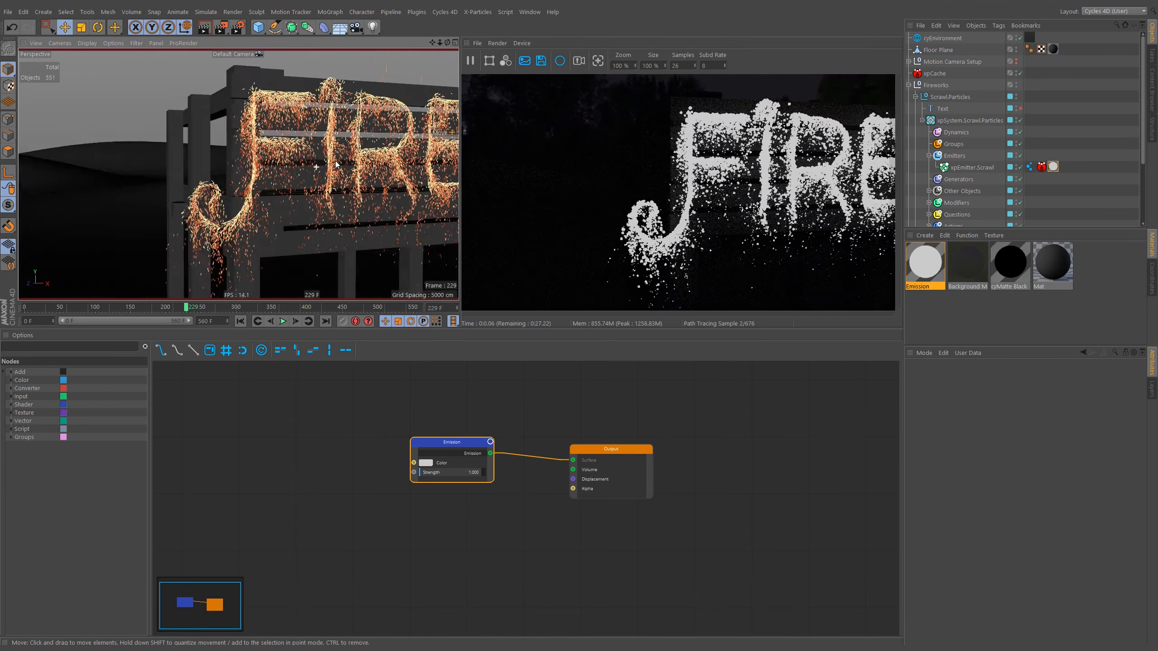
{"action": "middle_click_drag", "start_coordinate": [303, 163], "coordinate": [338, 162], "text": "alt"}
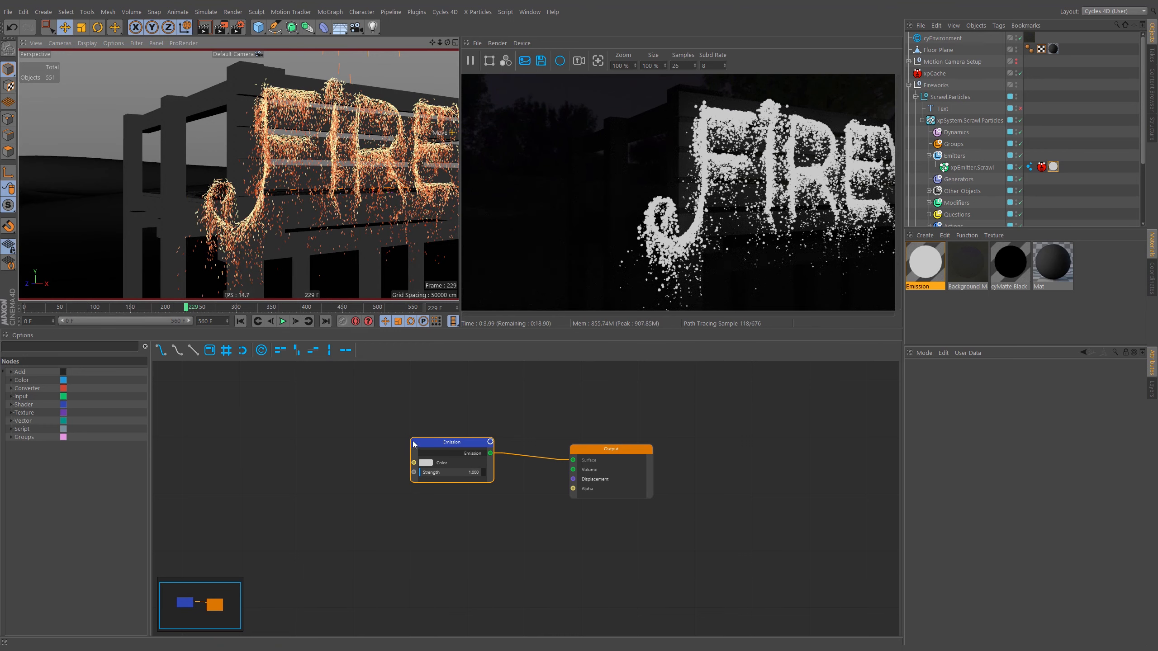
{"action": "left_click", "coordinate": [425, 463]}
{"action": "left_click_drag", "start_coordinate": [478, 414], "coordinate": [591, 410]}
{"action": "left_click_drag", "start_coordinate": [597, 421], "coordinate": [725, 420]}
{"action": "left_click", "coordinate": [683, 421]}
{"action": "left_click_drag", "start_coordinate": [592, 410], "coordinate": [625, 412]}
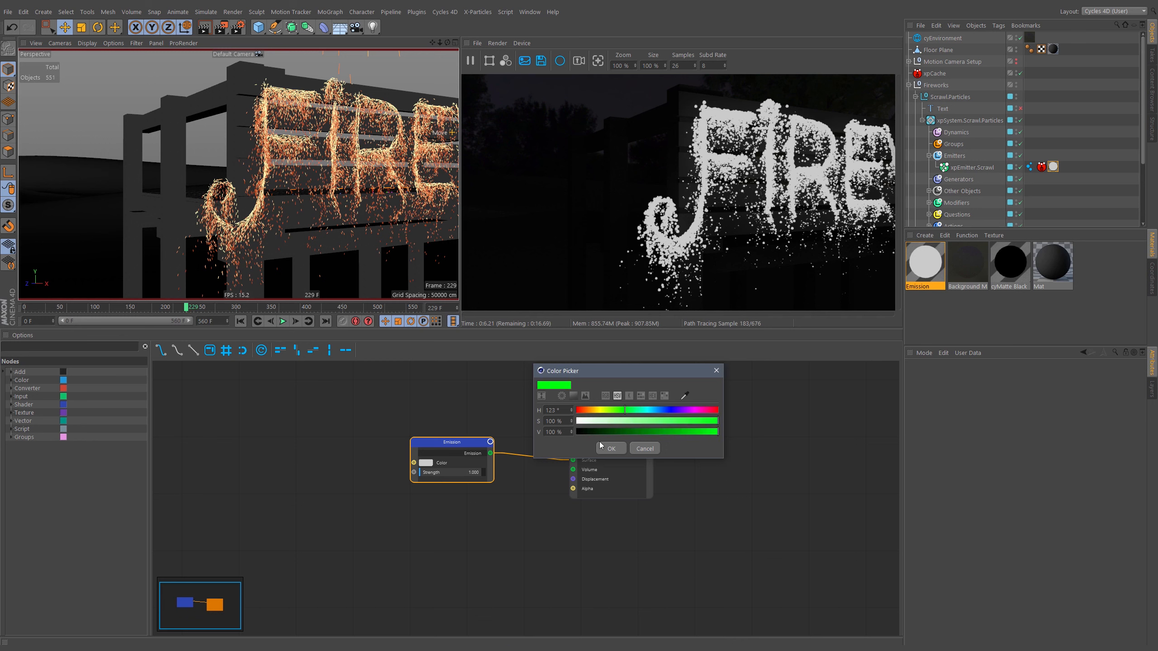
{"action": "left_click", "coordinate": [610, 449]}
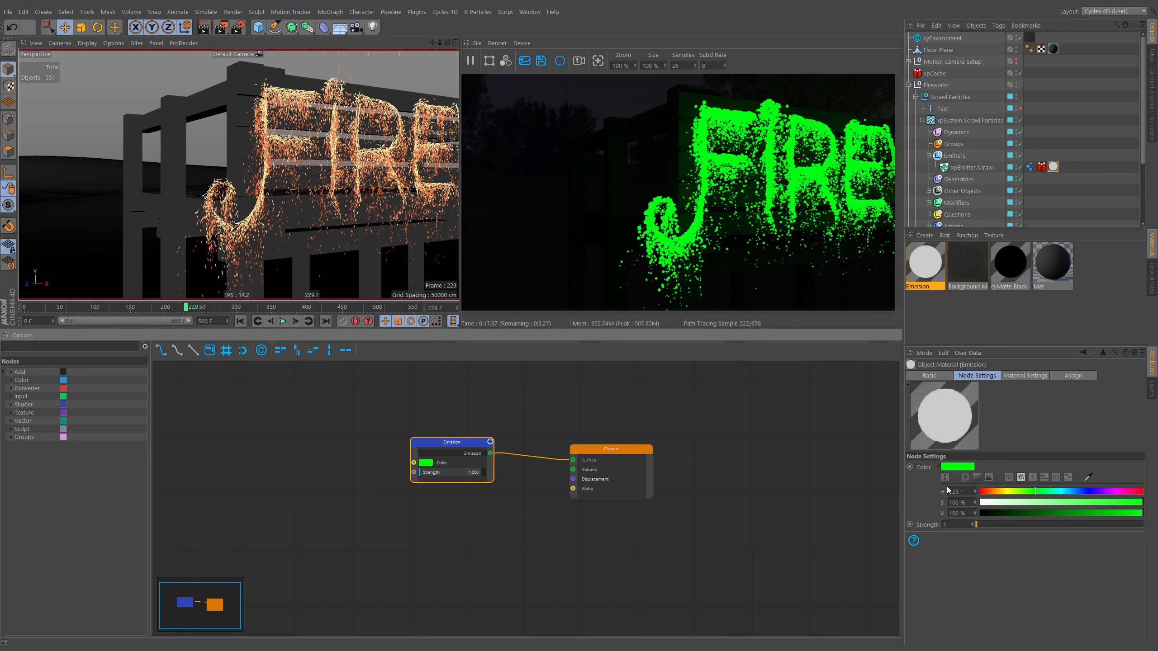
- Set the Emission node's Strength to 5
{"action": "left_click", "coordinate": [952, 525]}
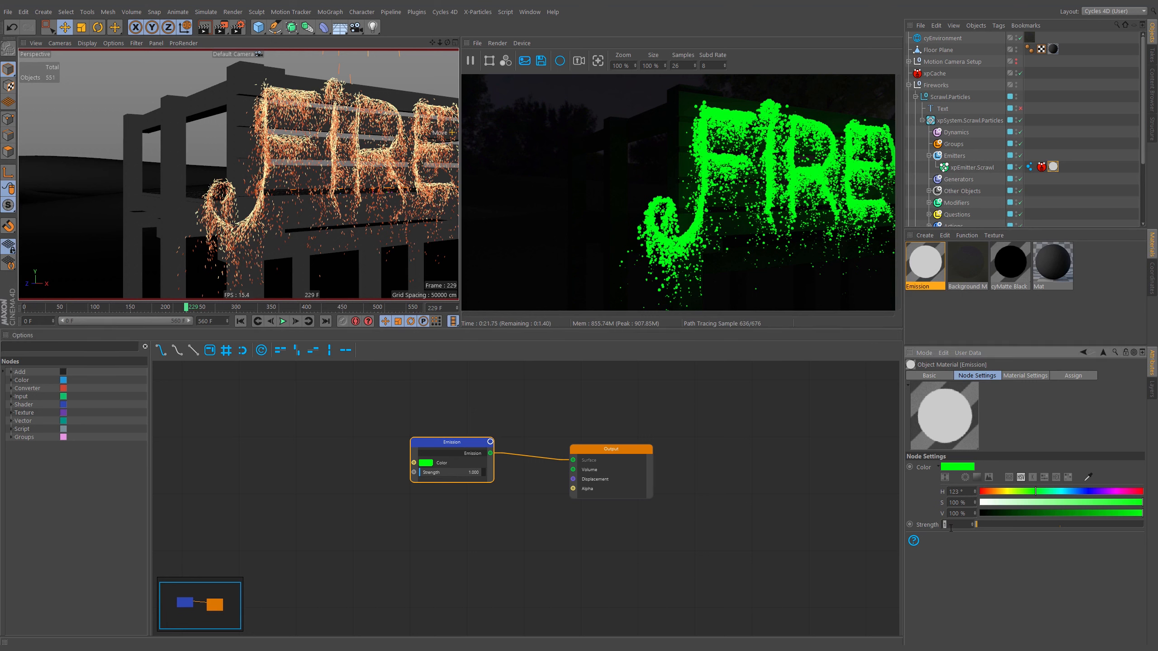
{"action": "type", "text": "5"}
{"action": "key", "text": "Return"}
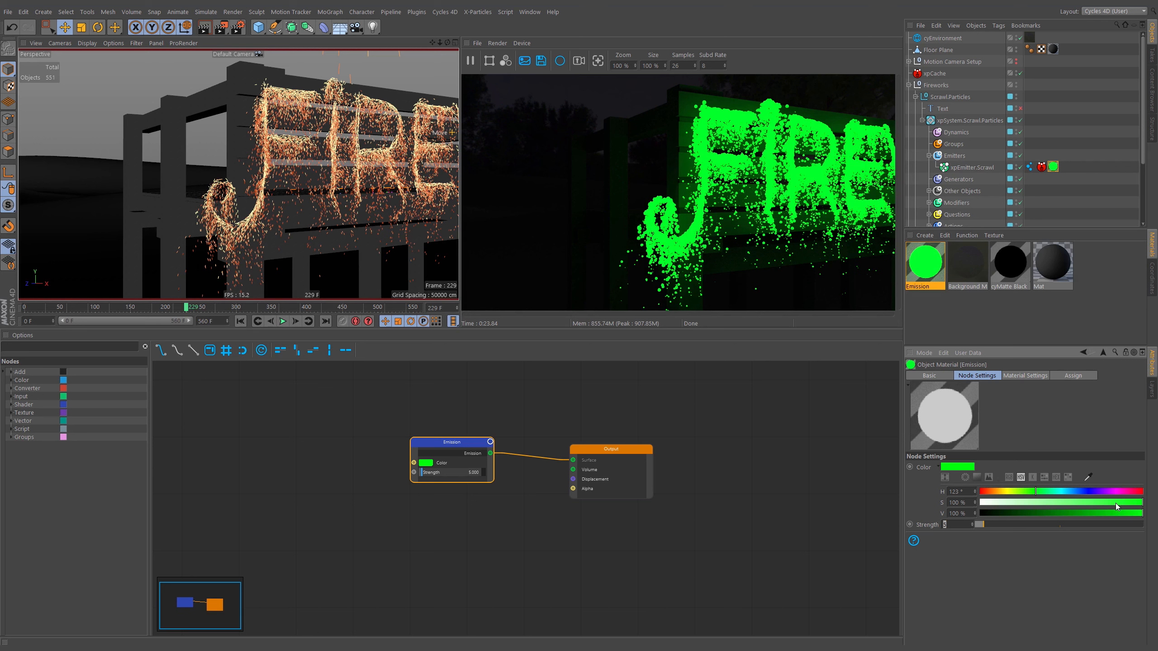
- Show both RGB and HSV controls for the Emission colour and lower the green's saturation to 60%
{"action": "left_click", "coordinate": [1009, 478]}
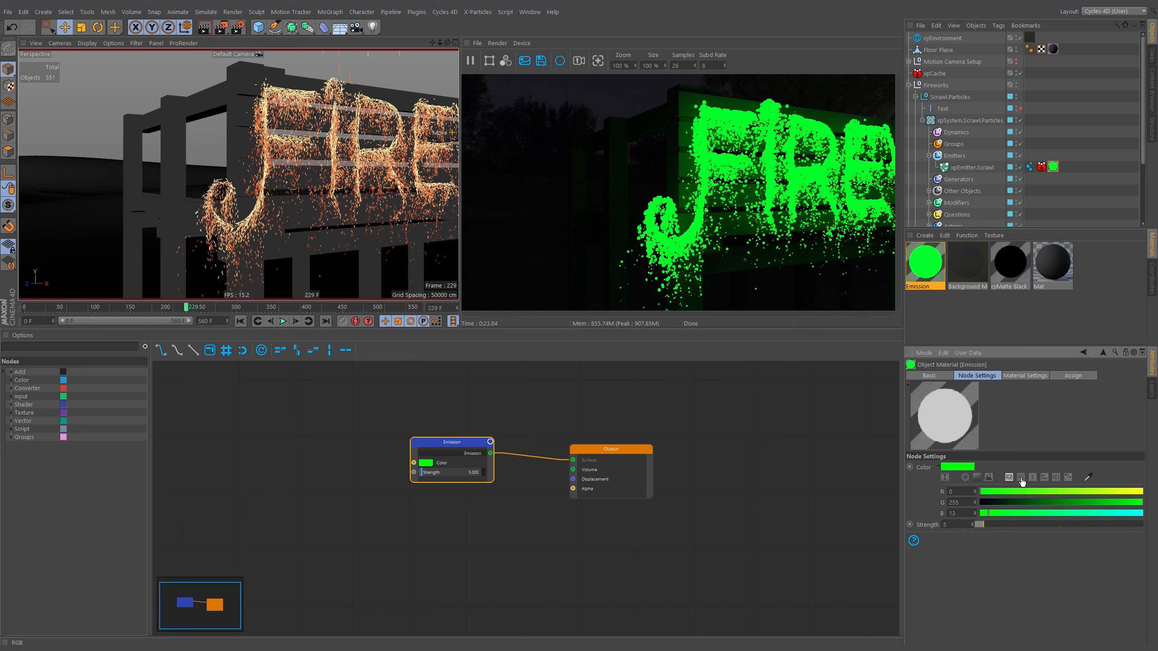
{"action": "left_click", "coordinate": [1021, 478]}
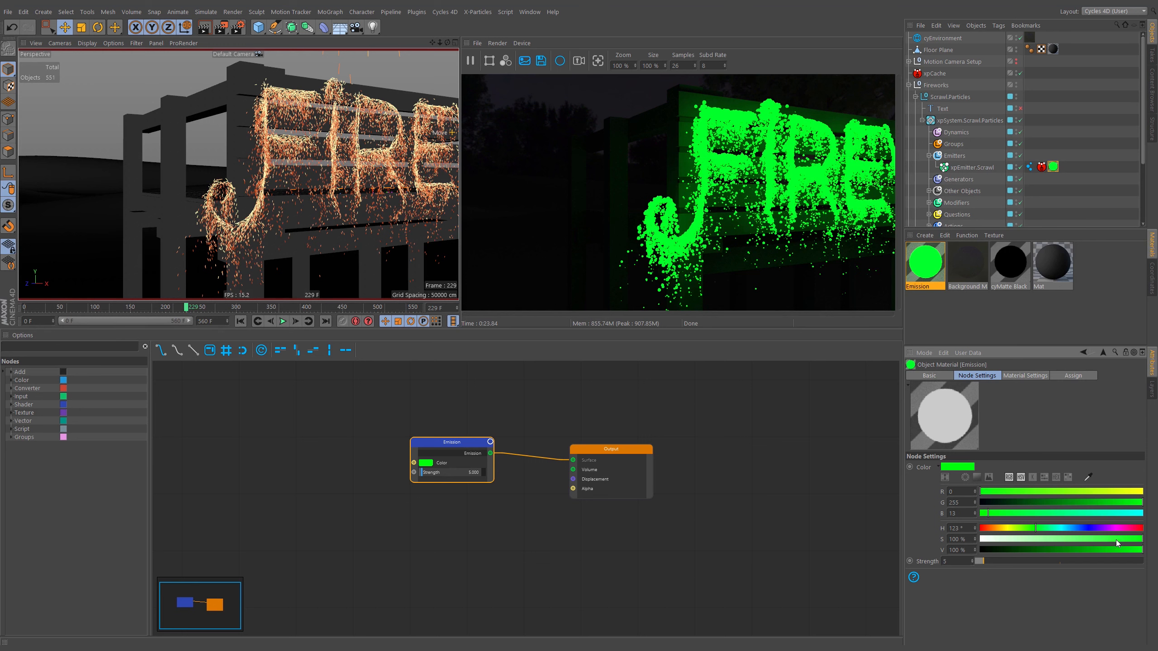
{"action": "left_click_drag", "start_coordinate": [1116, 539], "coordinate": [1095, 539]}
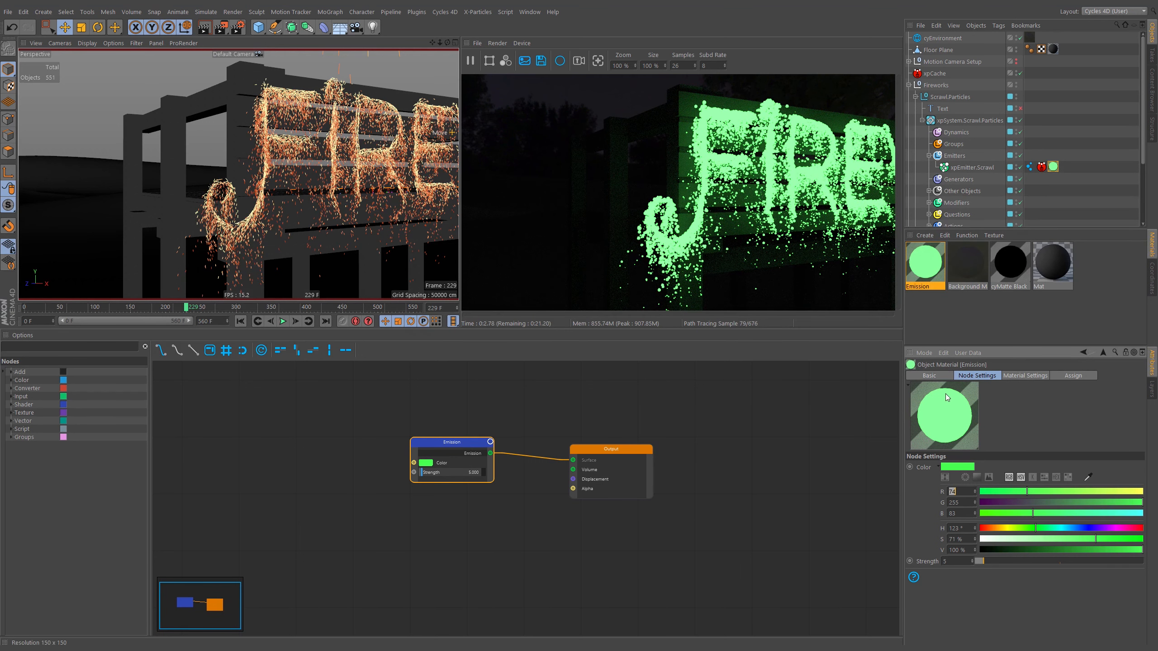
{"action": "left_click_drag", "start_coordinate": [1085, 538], "coordinate": [1082, 539]}
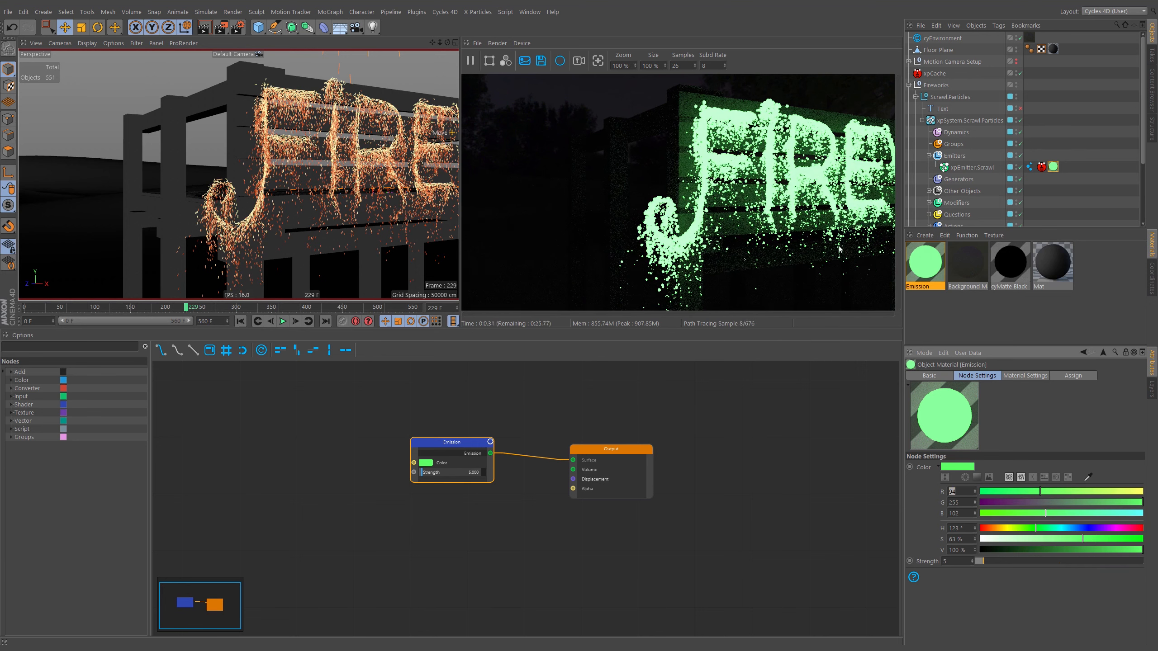
{"action": "left_click_drag", "start_coordinate": [1079, 542], "coordinate": [1077, 540]}
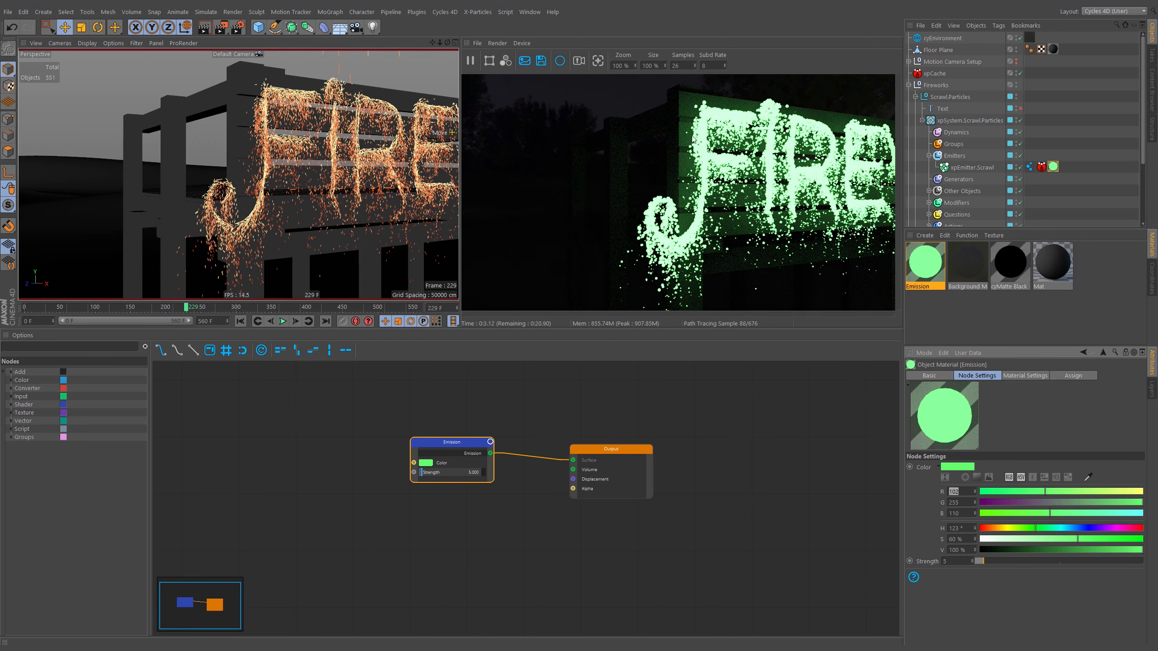
- Recolour the Emission node to a warm orange of about 26° hue using colour temperature, and reduce its saturation to 56%
{"action": "left_click", "coordinate": [425, 463]}
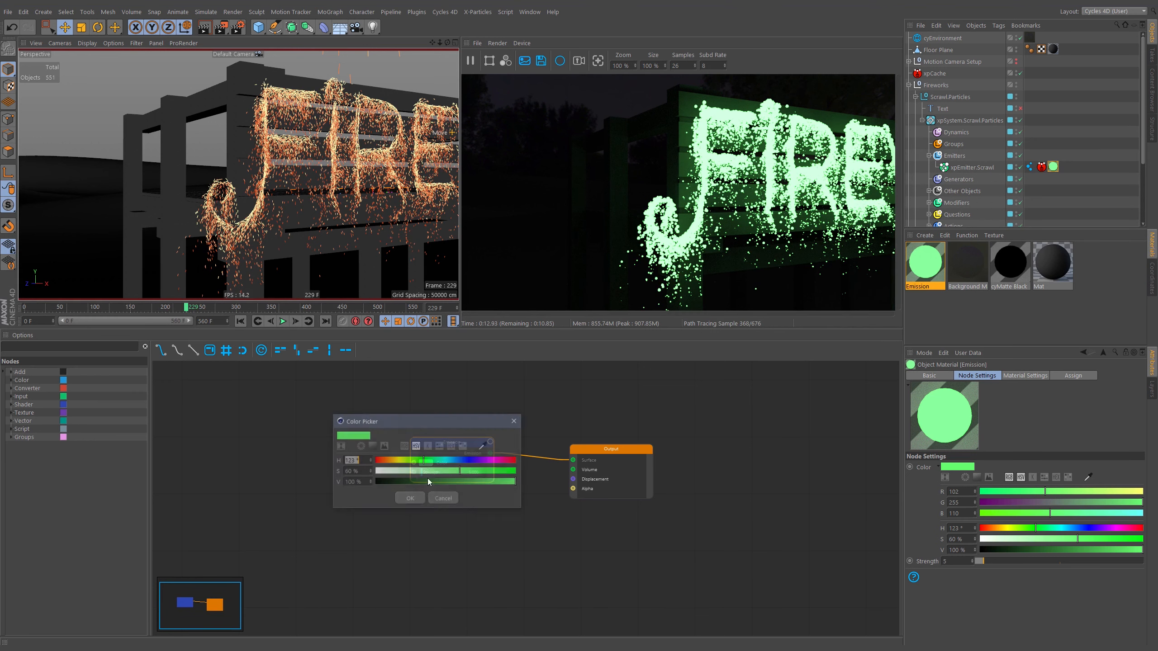
{"action": "left_click_drag", "start_coordinate": [420, 420], "coordinate": [566, 352]}
{"action": "left_click", "coordinate": [540, 393]}
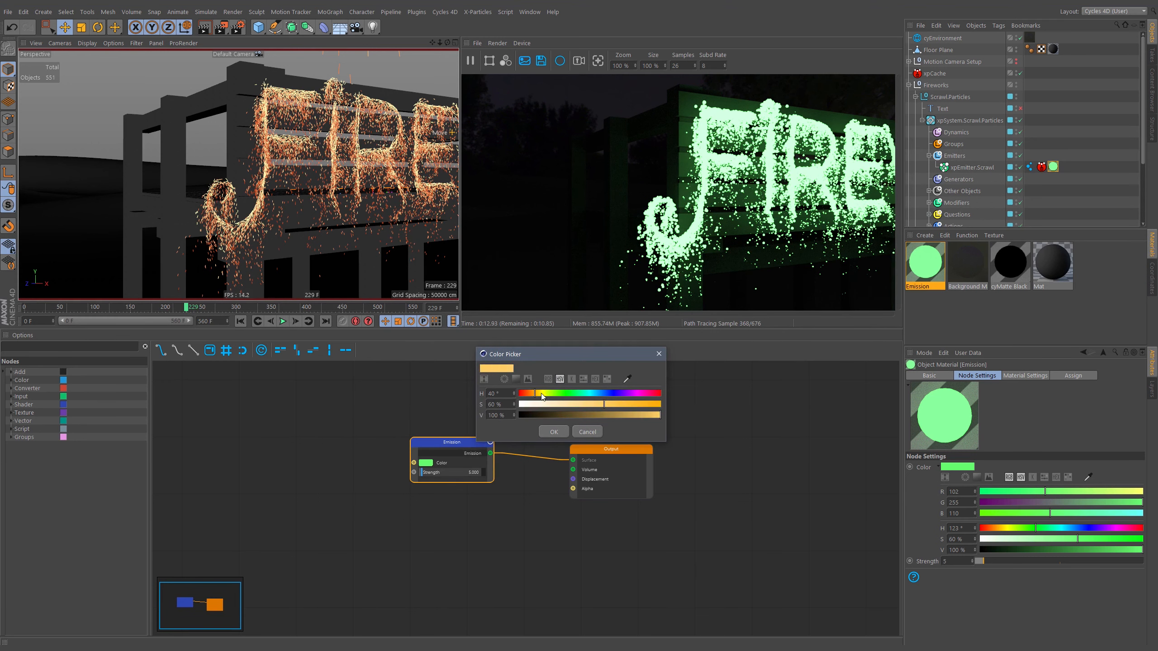
{"action": "left_click_drag", "start_coordinate": [601, 405], "coordinate": [599, 405]}
{"action": "left_click", "coordinate": [572, 379]}
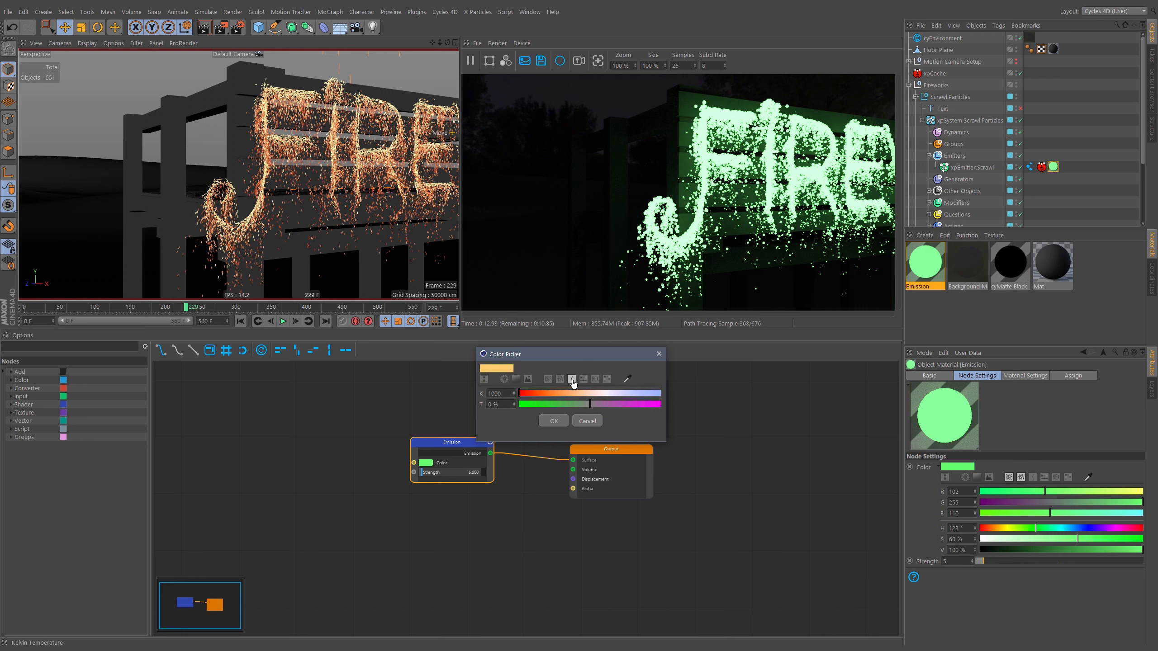
{"action": "left_click", "coordinate": [573, 394]}
{"action": "left_click_drag", "start_coordinate": [572, 395], "coordinate": [573, 396]}
{"action": "left_click", "coordinate": [553, 421]}
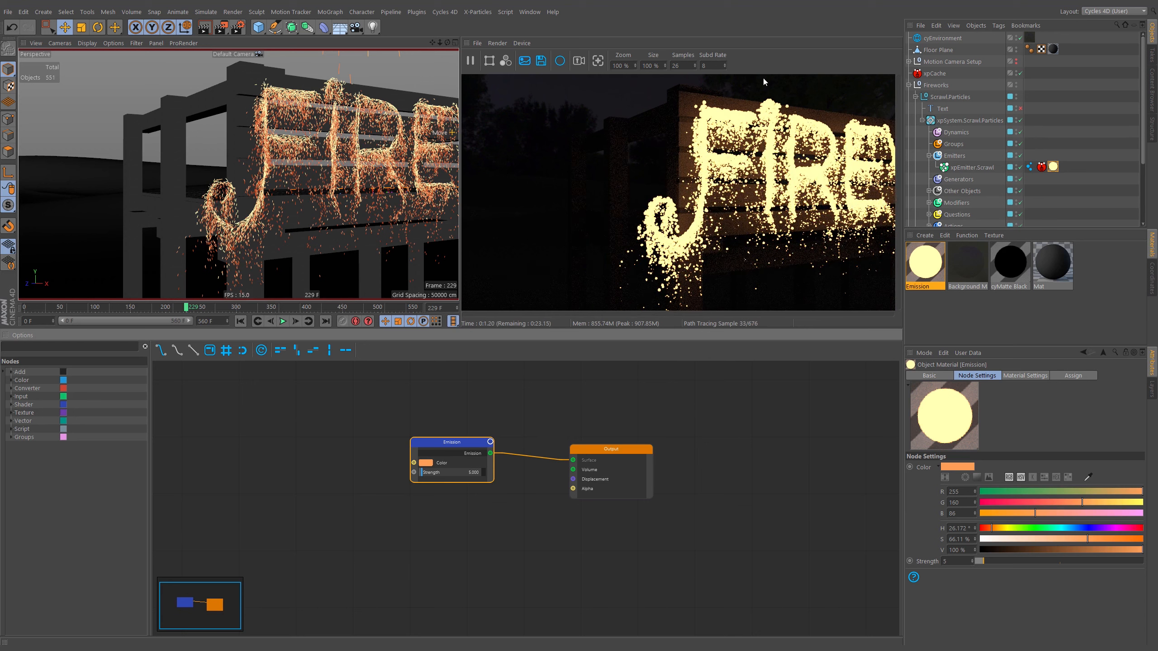
{"action": "left_click", "coordinate": [1067, 539]}
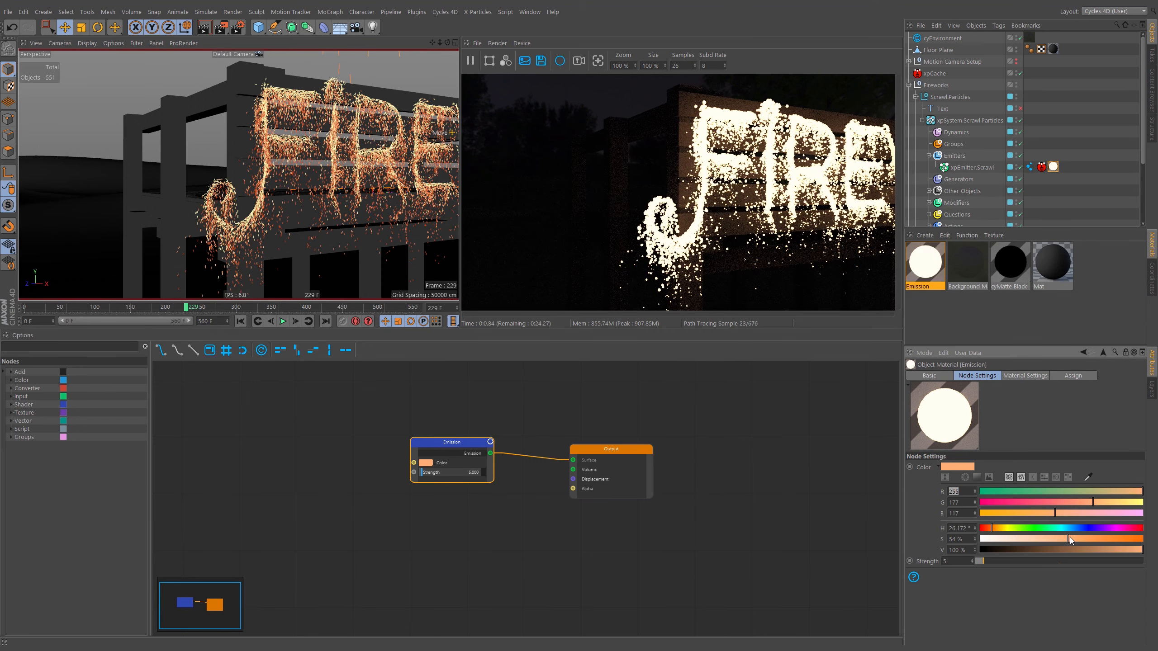
{"action": "left_click", "coordinate": [1072, 538]}
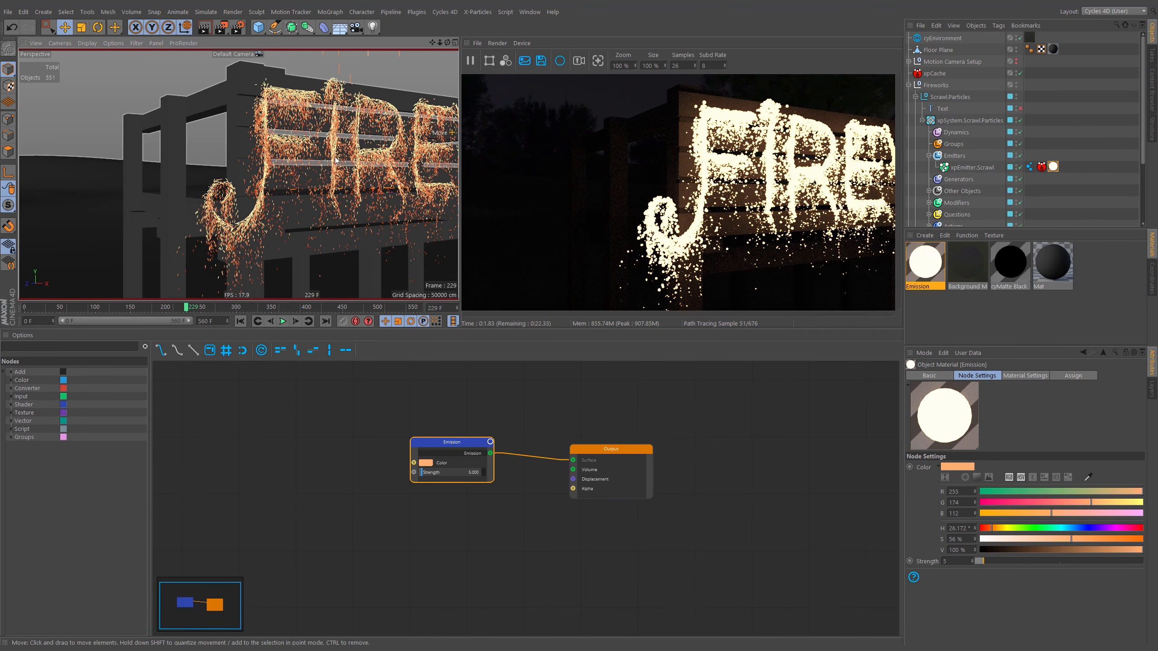
- Set the Size Multiplier of xpEmitter.Scrawl's cyInstance tag to 30%
{"action": "scroll", "coordinate": [335, 158], "scroll_direction": "down", "scroll_amount": 6}
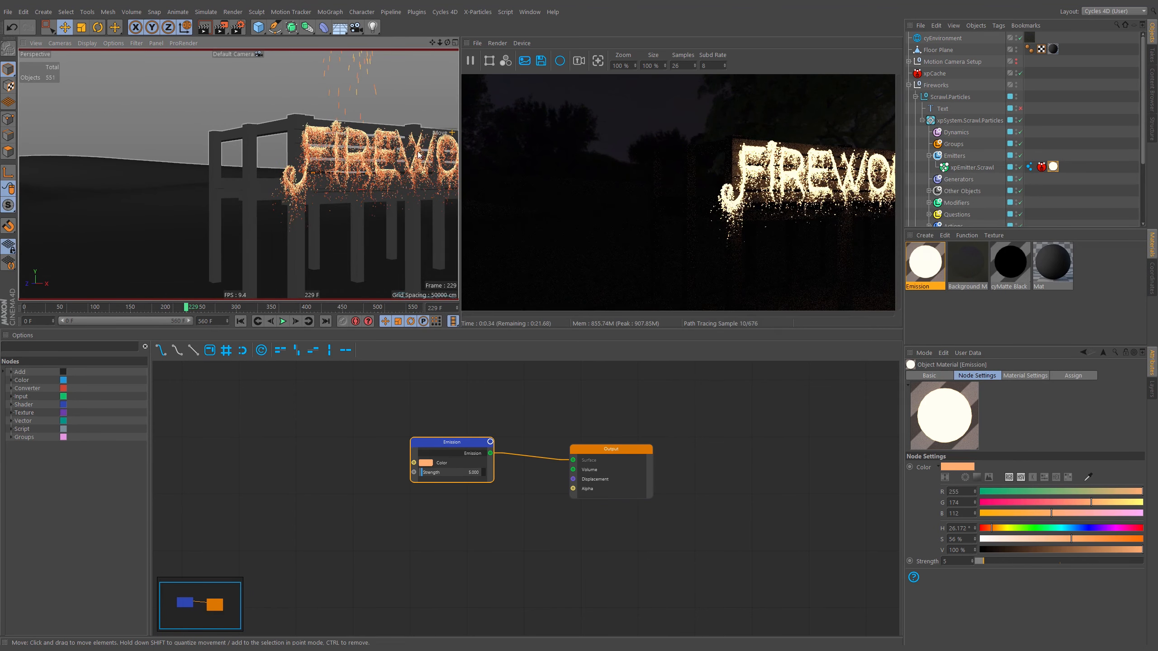
{"action": "left_click_drag", "start_coordinate": [314, 182], "coordinate": [346, 181], "text": "alt"}
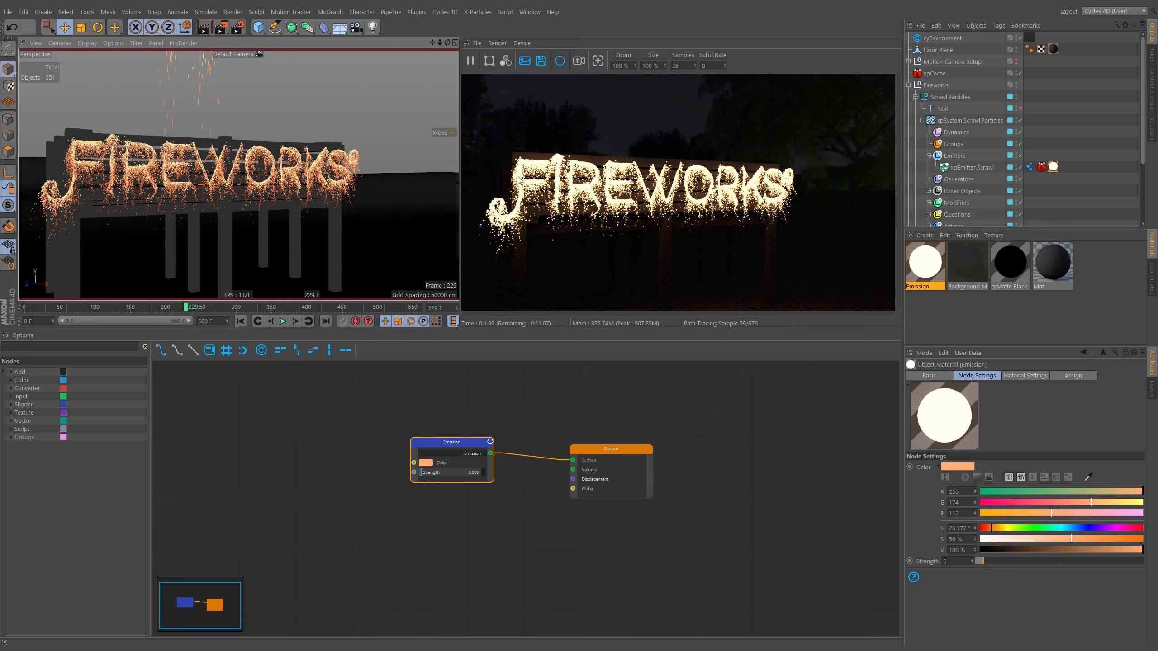
{"action": "left_click", "coordinate": [1053, 166]}
{"action": "left_click", "coordinate": [1029, 167]}
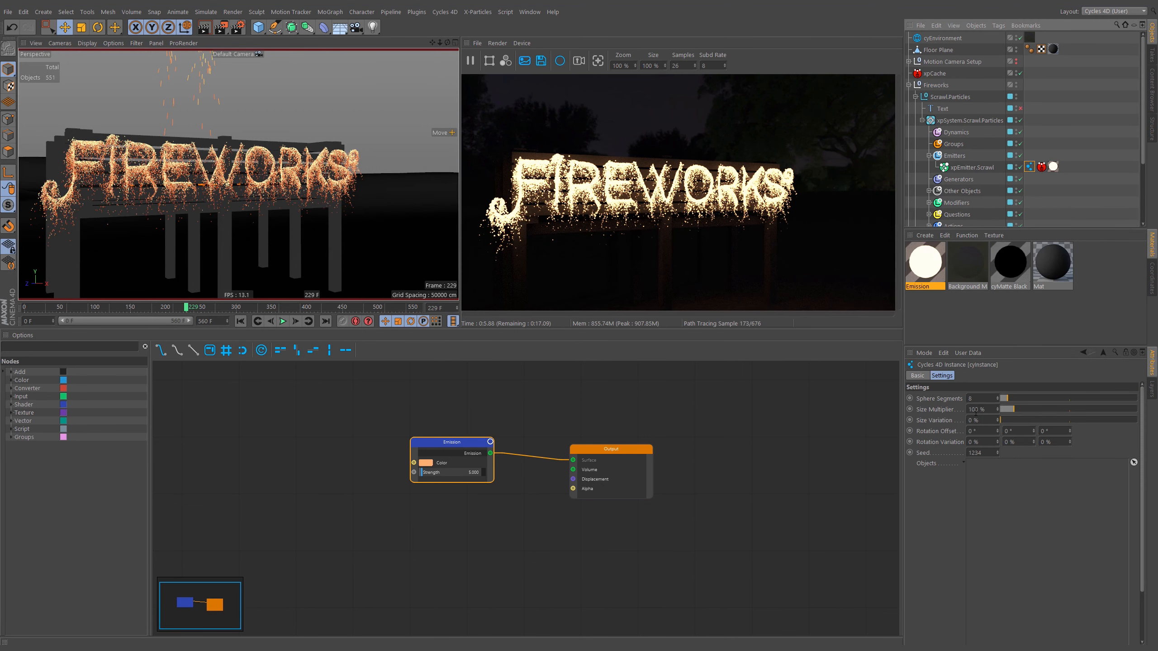
{"action": "left_click", "coordinate": [980, 409]}
{"action": "type", "text": "30"}
{"action": "key", "text": "Return"}
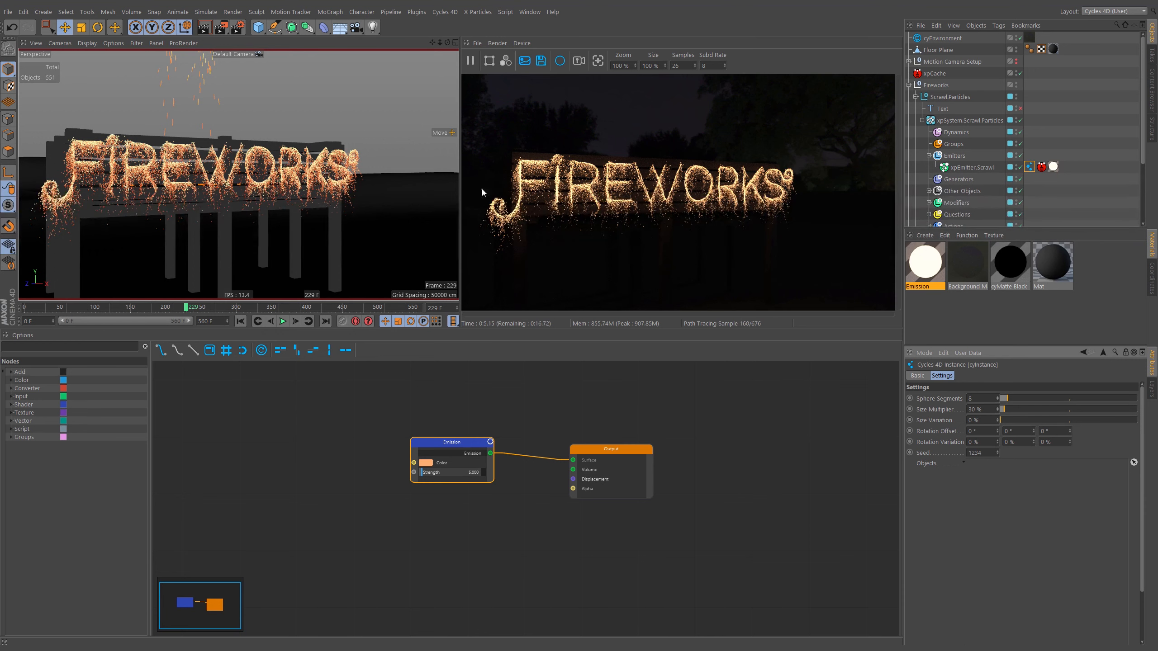
- Try a Strength of 20 on the Emission node, then set it back to 5
{"action": "left_click", "coordinate": [463, 476]}
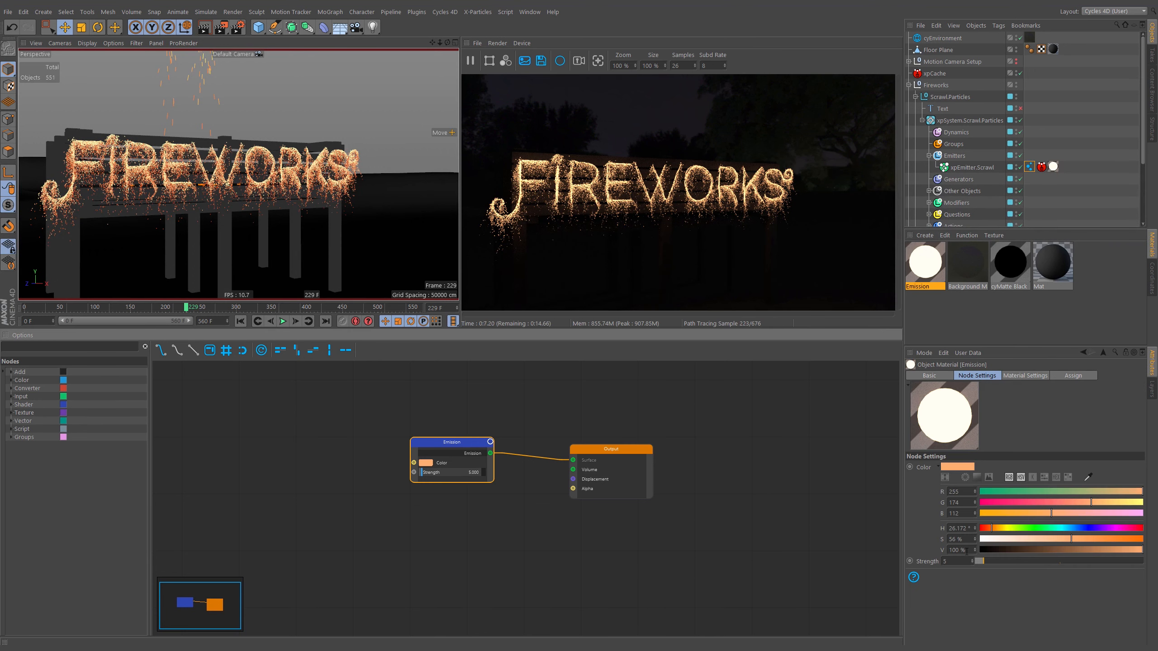
{"action": "double_click", "coordinate": [955, 561]}
{"action": "type", "text": "20"}
{"action": "key", "text": "Return"}
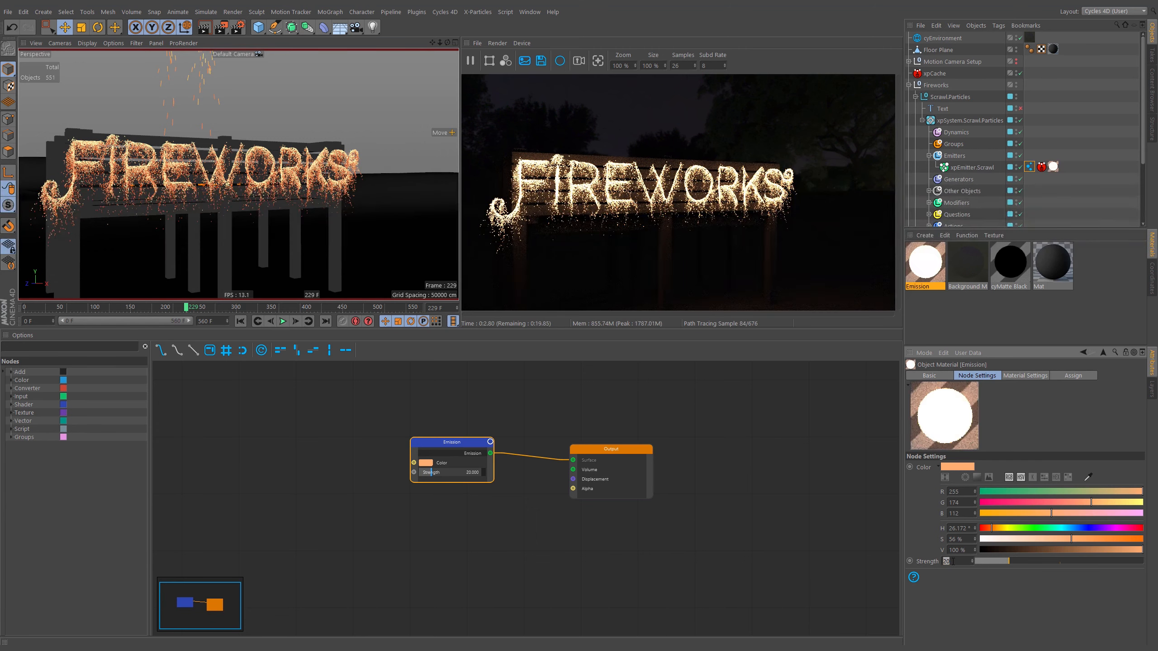
{"action": "type", "text": "5"}
{"action": "key", "text": "Return"}
- Set the Size Multiplier of xpEmitter.Scrawl's cyInstance tag to 50%
{"action": "left_click", "coordinate": [1029, 167]}
{"action": "left_click_drag", "start_coordinate": [982, 410], "coordinate": [964, 417]}
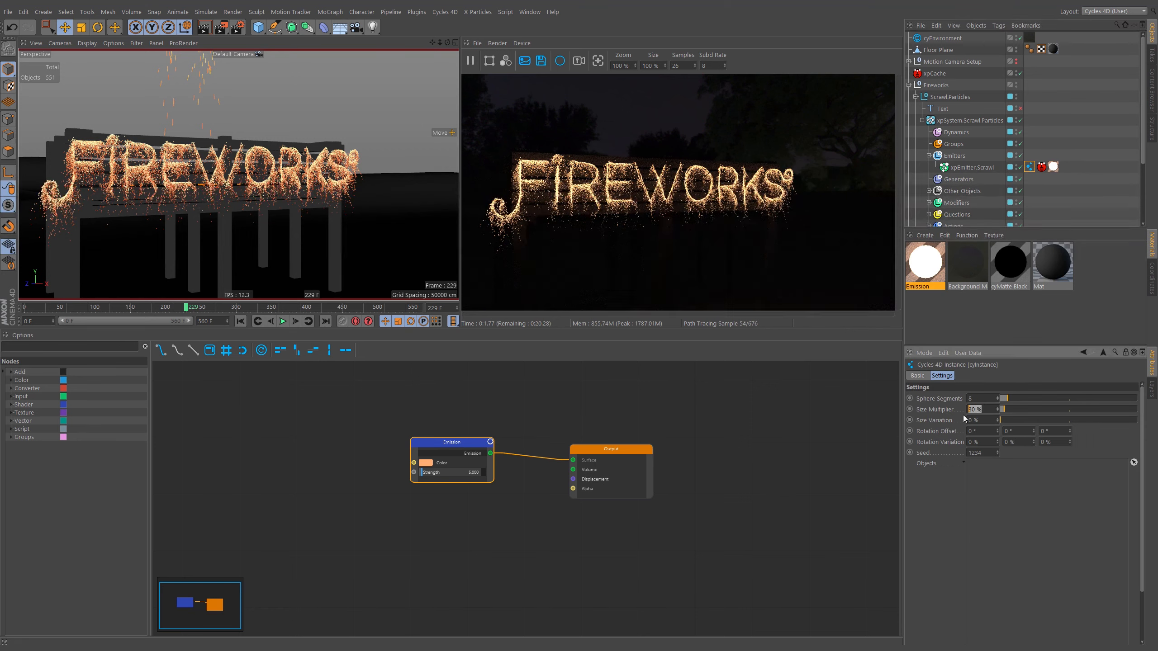
{"action": "type", "text": "50"}
{"action": "key", "text": "Return"}
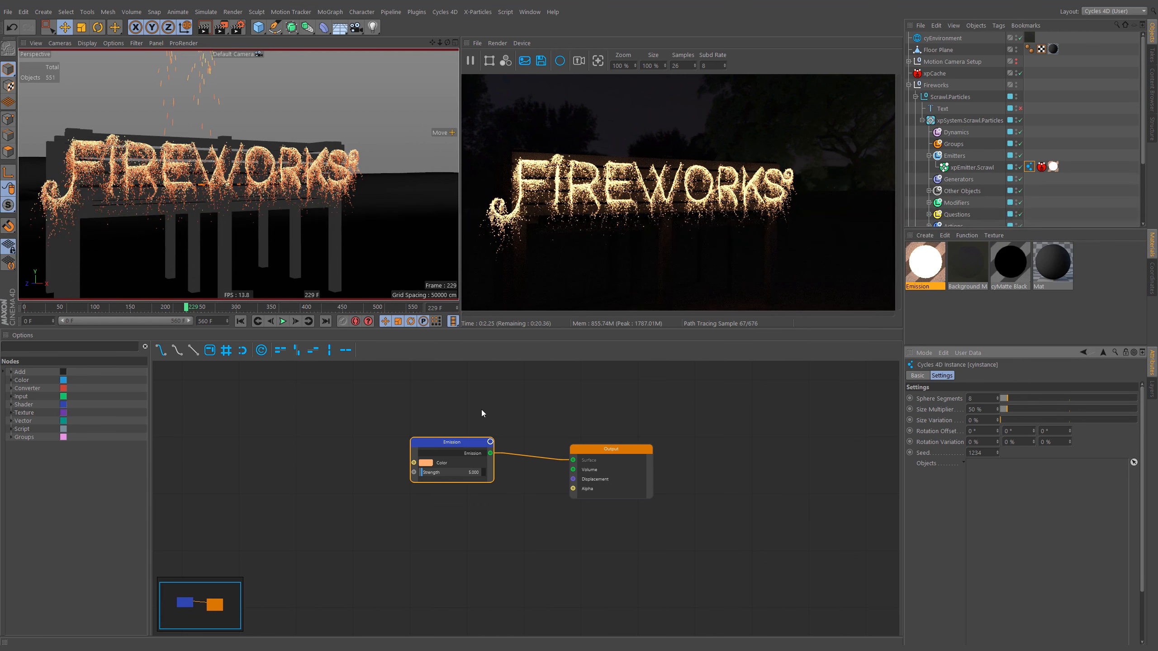
- Recolour the Emission node to a green of about 126° hue and check the effect up close on the text's last letters
{"action": "left_click", "coordinate": [430, 462]}
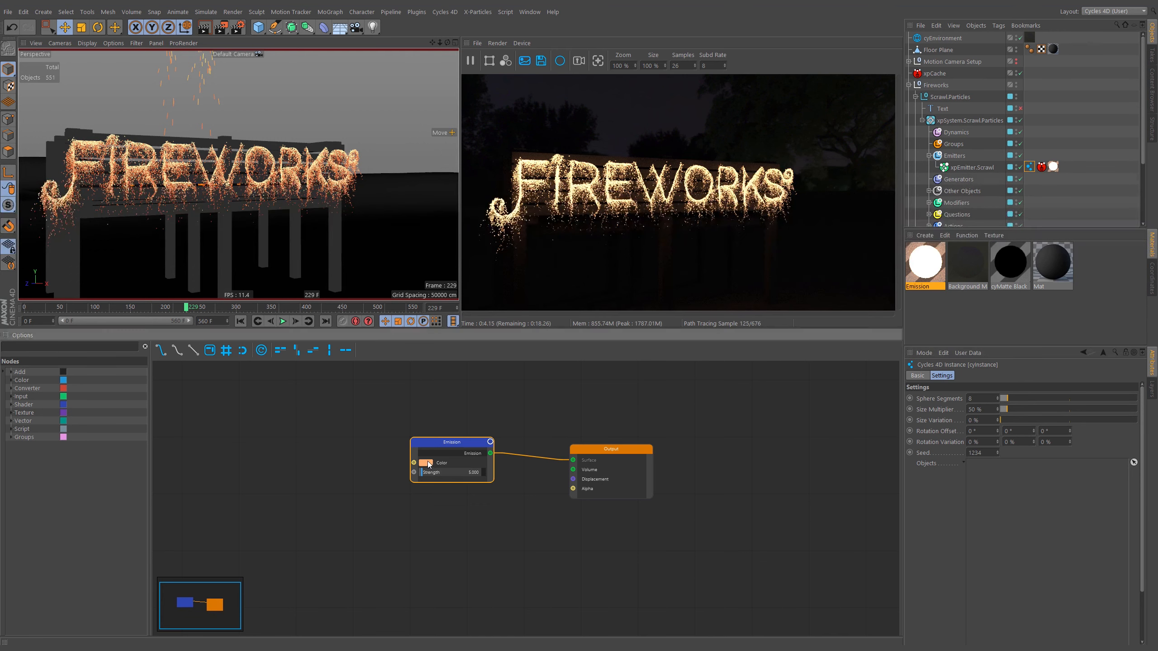
{"action": "left_click", "coordinate": [428, 459]}
{"action": "left_click", "coordinate": [411, 496]}
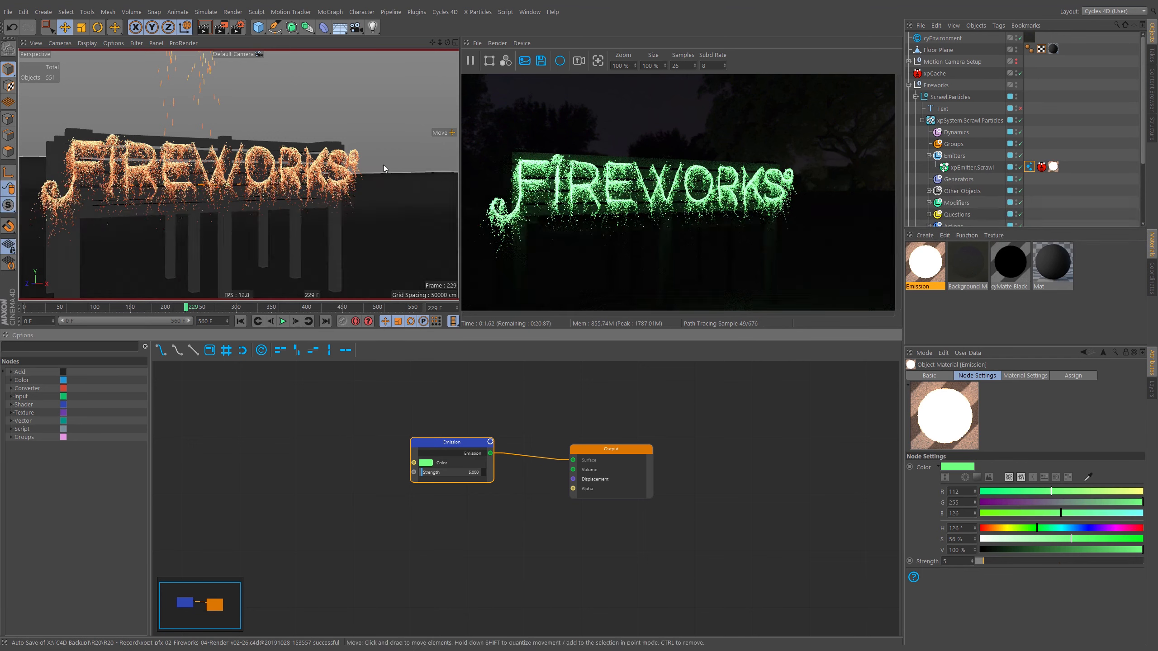
{"action": "right_click_drag", "start_coordinate": [343, 172], "coordinate": [325, 133], "text": "alt"}
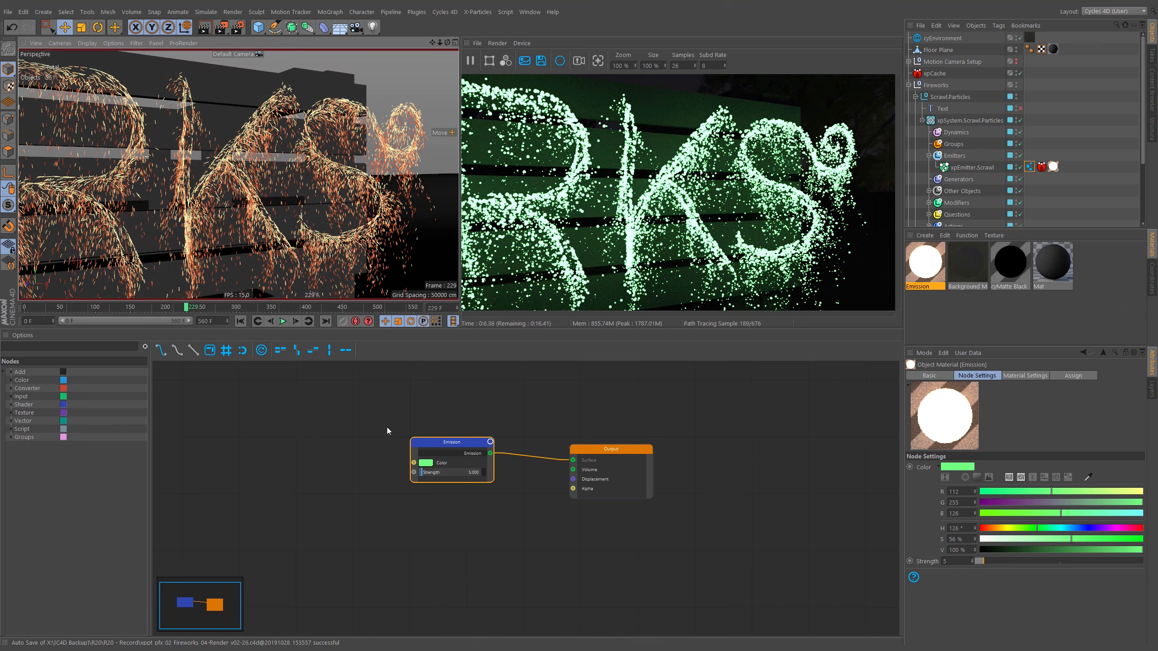
- Add a Particle Info node ahead of the Emission node in the Emission material's node graph
{"action": "middle_click_drag", "start_coordinate": [305, 424], "coordinate": [504, 432]}
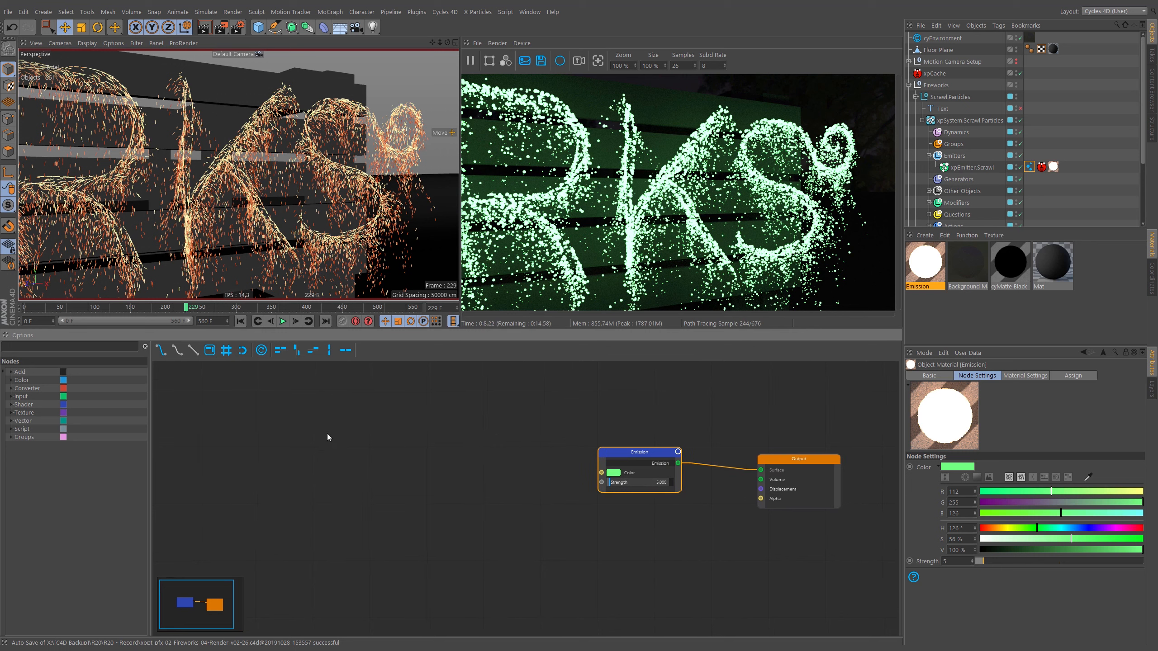
{"action": "left_click", "coordinate": [11, 396]}
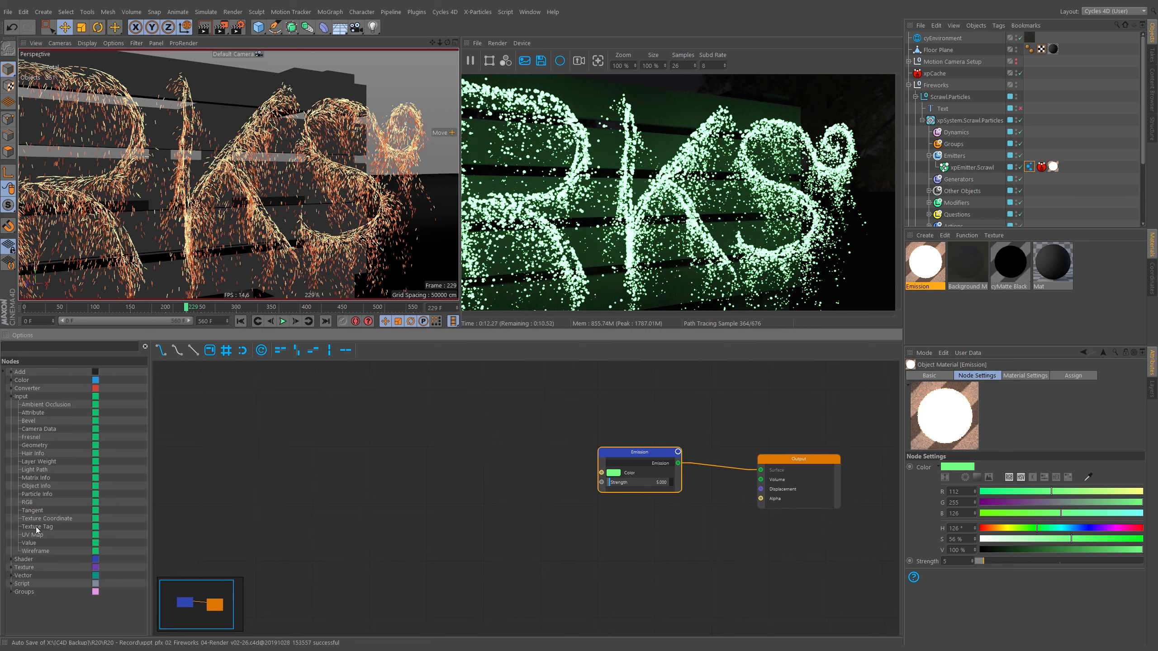
{"action": "left_click", "coordinate": [39, 493]}
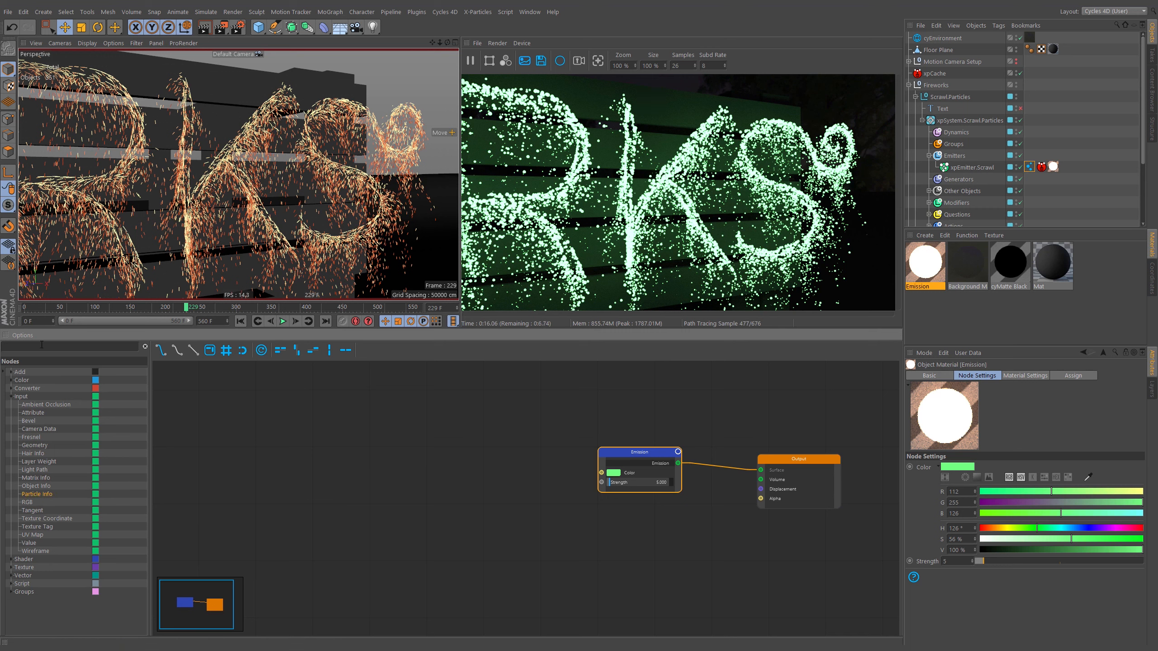
{"action": "type", "text": "part"}
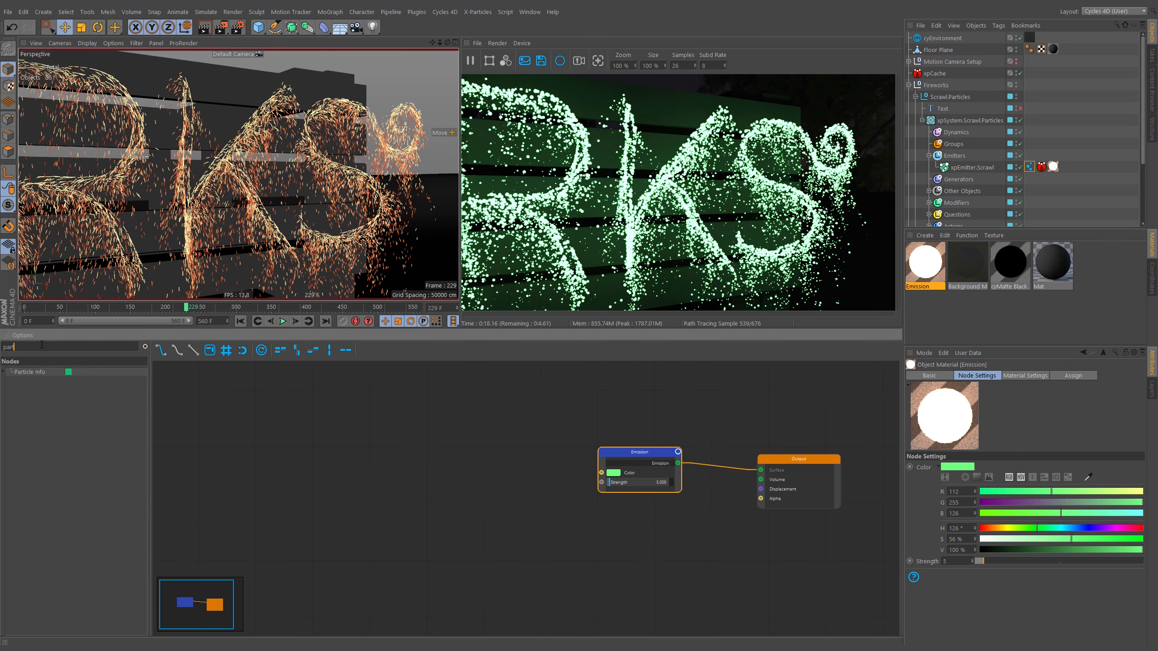
{"action": "left_click_drag", "start_coordinate": [33, 373], "coordinate": [476, 410]}
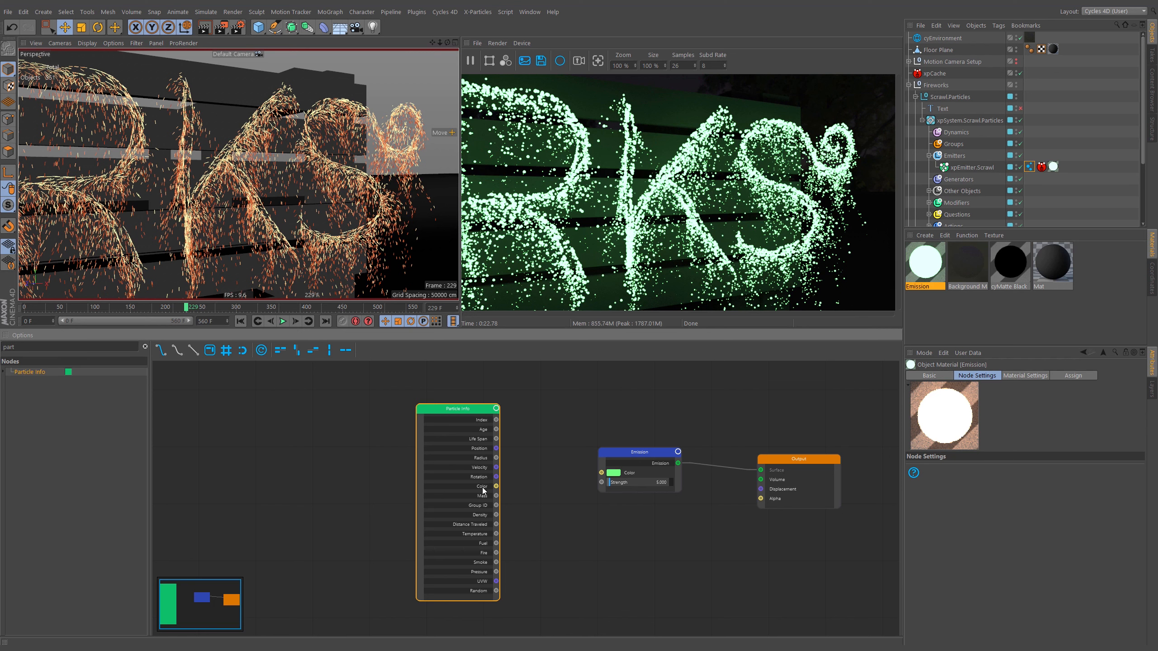
- Preview the Particle Info node's Color output by itself and inspect the particle colours on the text and the firework trails
{"action": "left_click", "coordinate": [498, 487]}
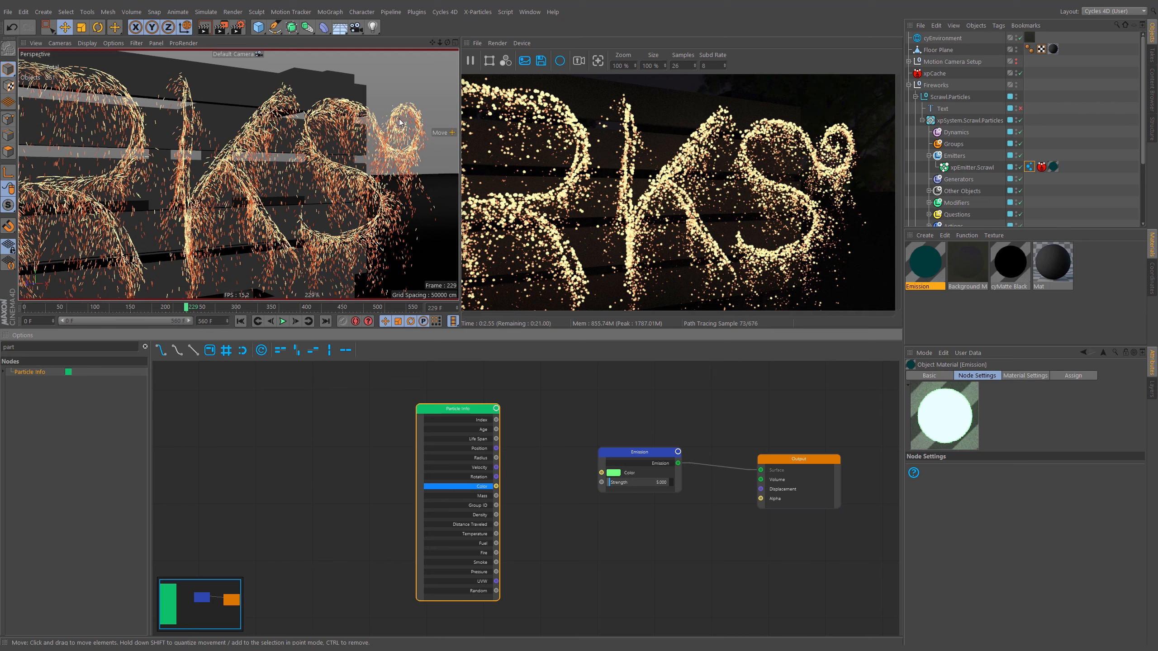
{"action": "right_click_drag", "start_coordinate": [402, 116], "coordinate": [629, 101], "text": "alt"}
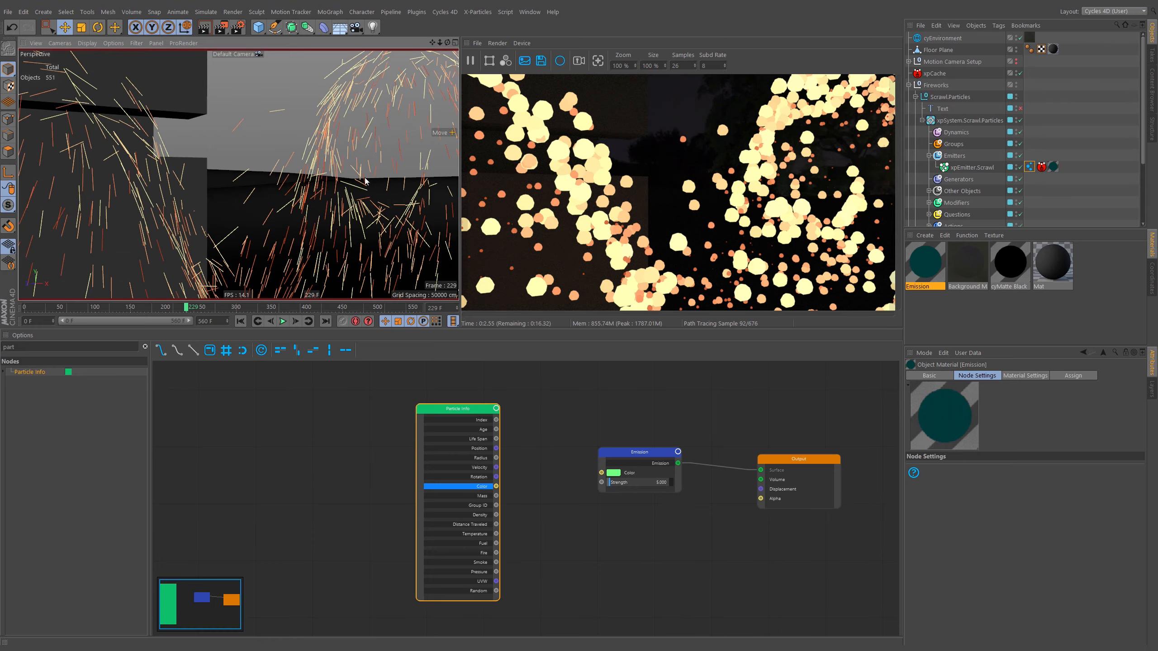
{"action": "right_click_drag", "start_coordinate": [314, 182], "coordinate": [173, 240], "text": "alt"}
{"action": "middle_click_drag", "start_coordinate": [275, 183], "coordinate": [303, 224], "text": "alt"}
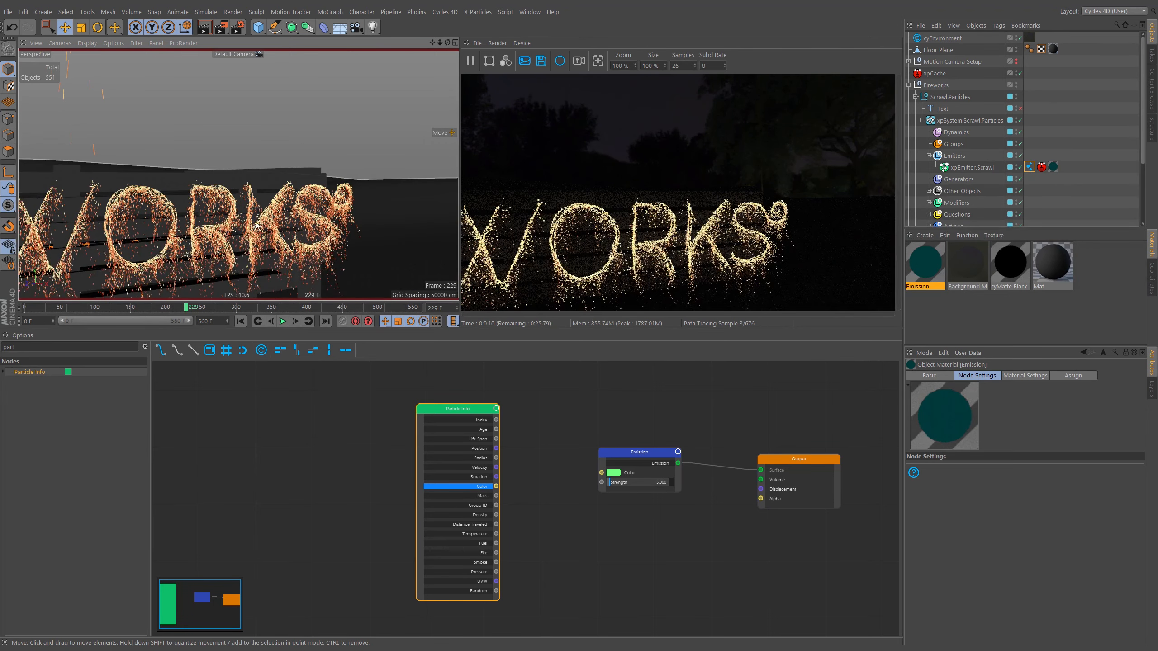
{"action": "right_click_drag", "start_coordinate": [303, 224], "coordinate": [272, 230], "text": "alt"}
{"action": "middle_click_drag", "start_coordinate": [271, 230], "coordinate": [259, 314], "text": "alt"}
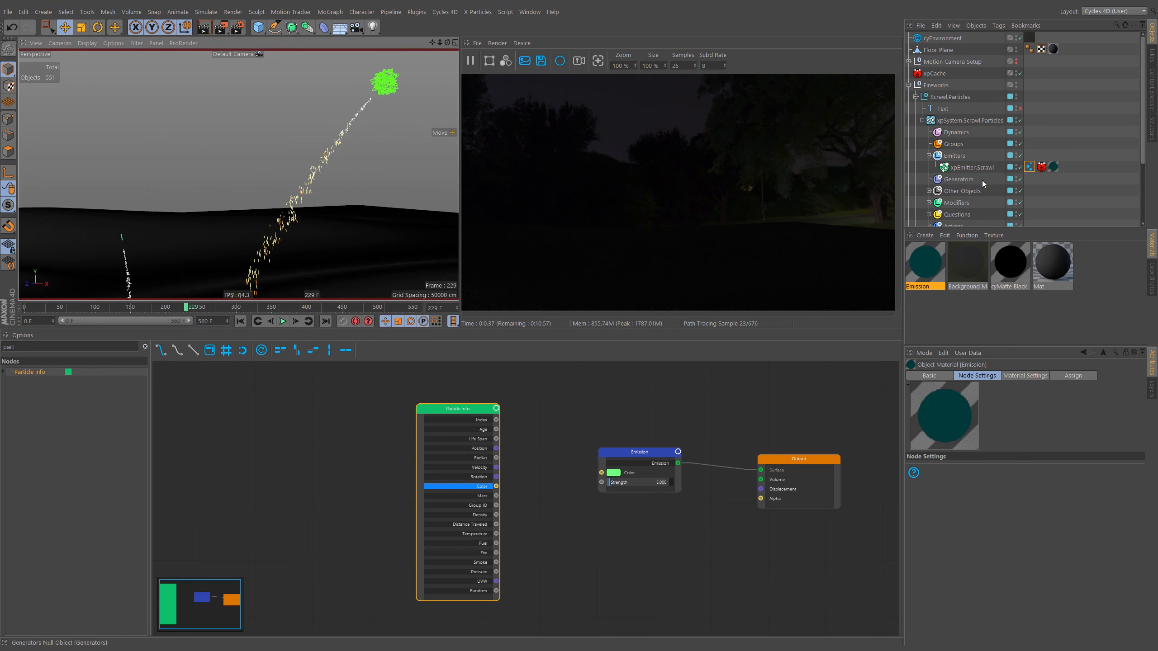
- Apply the Emission material to the Fireworks null and go to frame 147, framing the pink firework burst
{"action": "left_click_drag", "start_coordinate": [921, 264], "coordinate": [989, 157]}
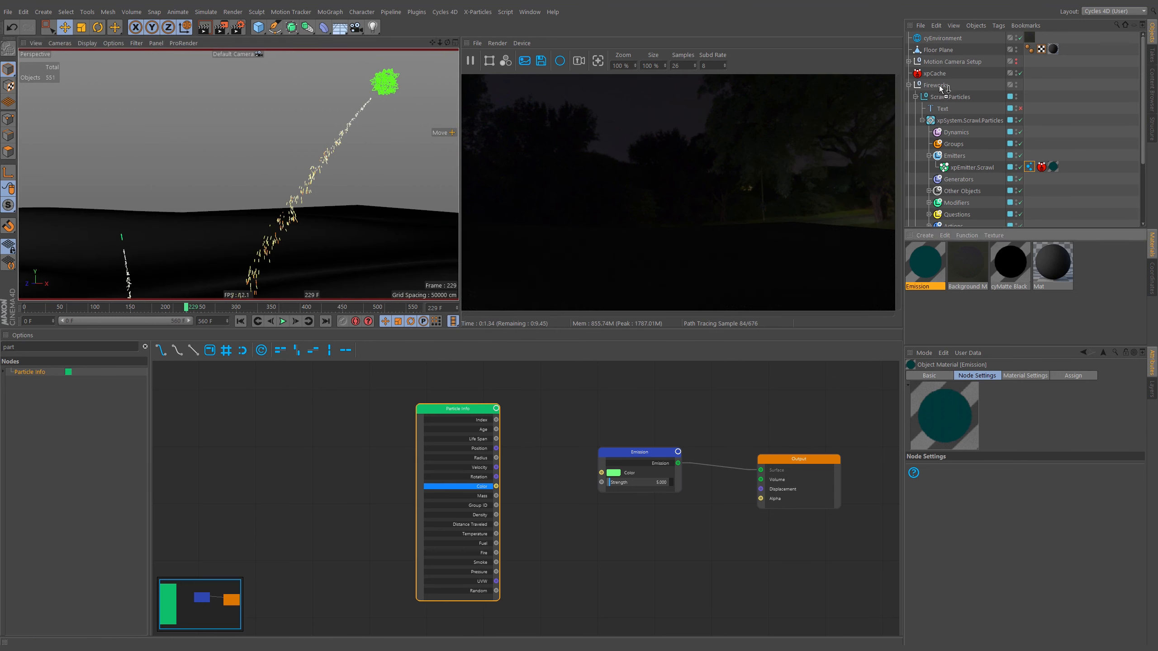
{"action": "left_click_drag", "start_coordinate": [940, 86], "coordinate": [941, 85]}
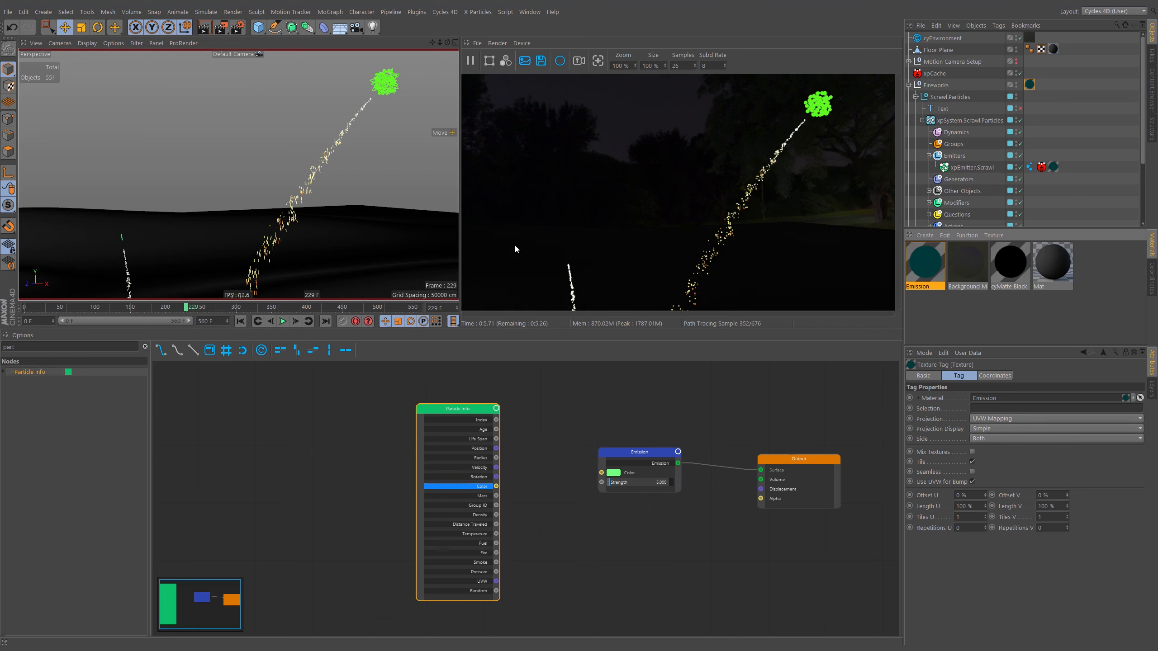
{"action": "left_click", "coordinate": [196, 308]}
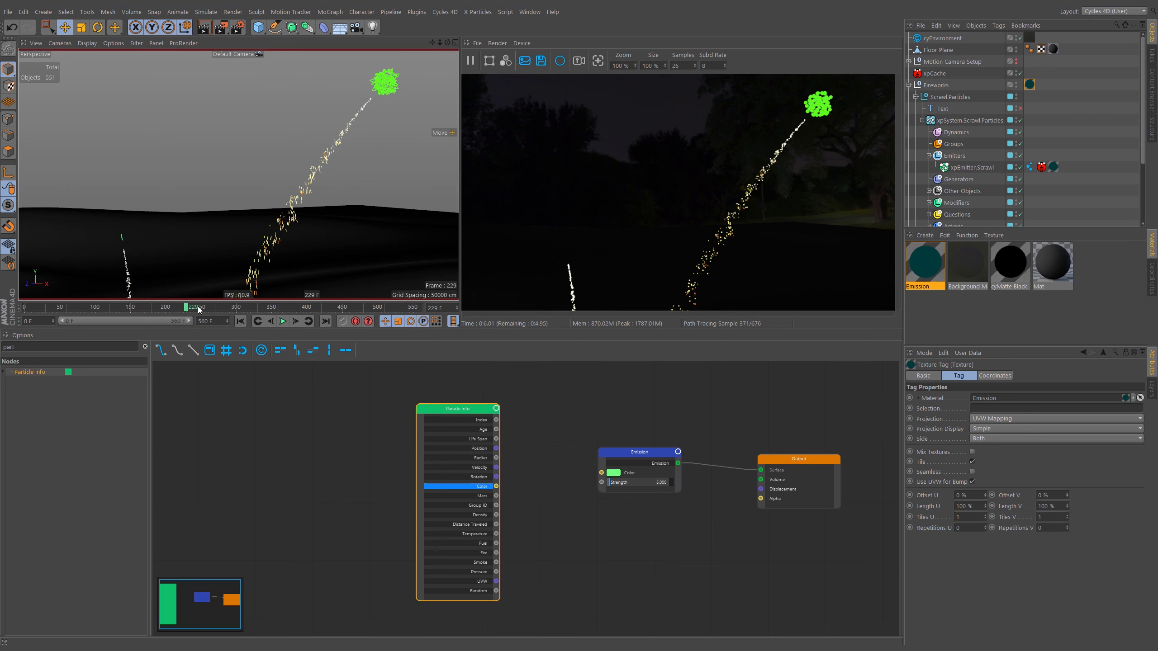
{"action": "left_click_drag", "start_coordinate": [197, 308], "coordinate": [195, 309]}
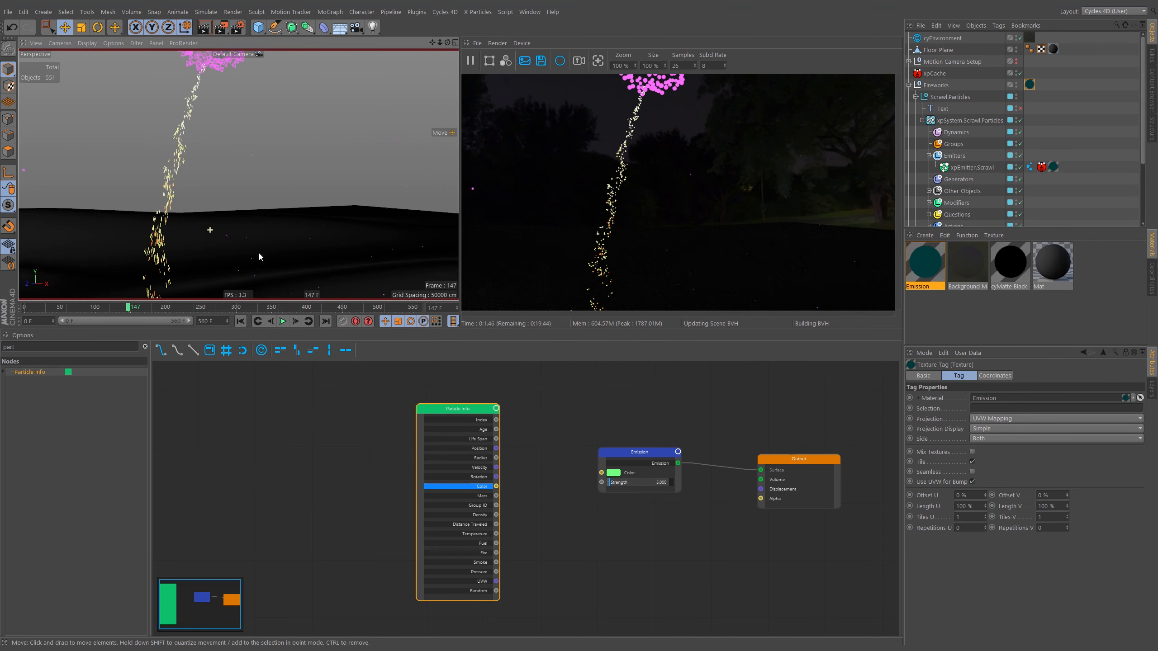
{"action": "middle_click_drag", "start_coordinate": [258, 252], "coordinate": [229, 163], "text": "alt"}
{"action": "scroll", "coordinate": [253, 133], "scroll_direction": "up", "scroll_amount": 3}
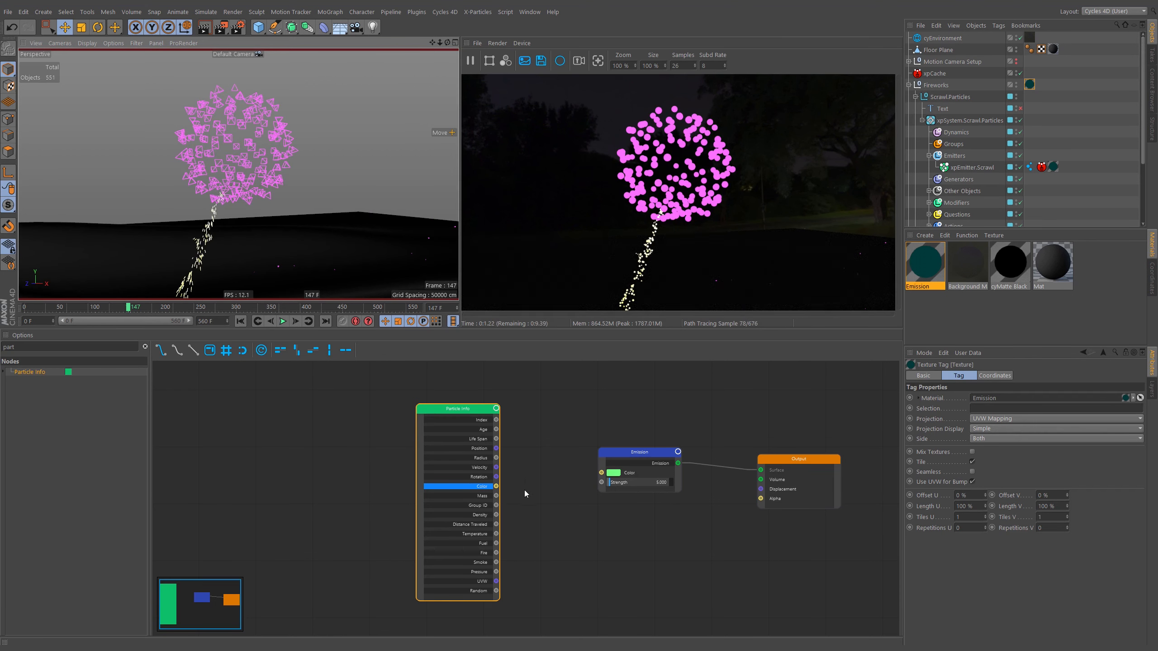
- Connect the Particle Info node's Color output to the Emission node's Color and move Particle Info farther from the Emission node
{"action": "left_click_drag", "start_coordinate": [496, 487], "coordinate": [601, 473]}
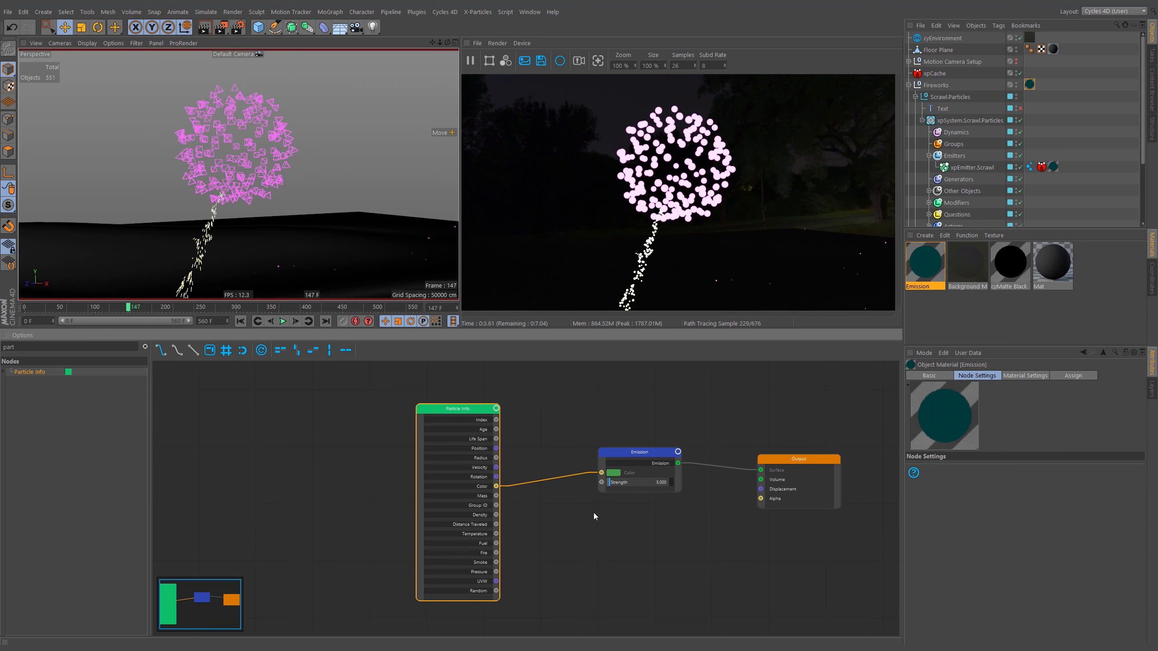
{"action": "left_click_drag", "start_coordinate": [459, 410], "coordinate": [378, 426]}
- Insert an HSV node between the Particle Info and Emission nodes and set its Hue to about 0.364
{"action": "double_click", "coordinate": [32, 346]}
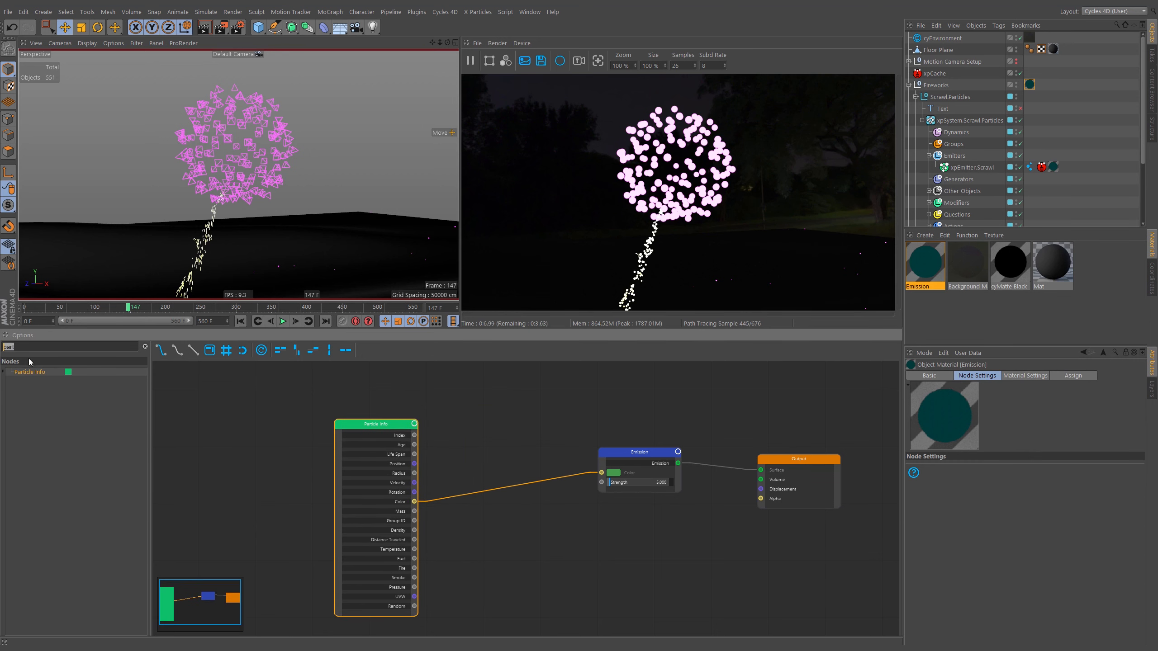
{"action": "left_click", "coordinate": [145, 347]}
{"action": "left_click", "coordinate": [11, 381]}
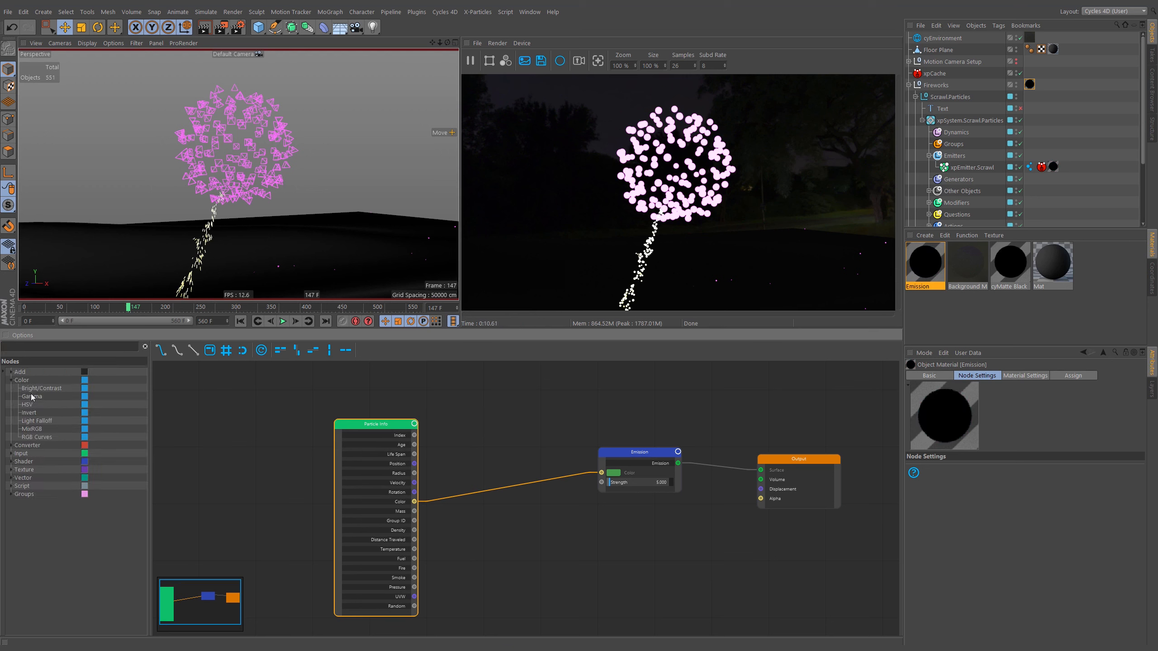
{"action": "mouse_move", "coordinate": [506, 418]}
{"action": "left_mouse_down"}
{"action": "mouse_move", "coordinate": [496, 423]}
{"action": "mouse_move", "coordinate": [516, 427]}
{"action": "mouse_move", "coordinate": [480, 421]}
{"action": "mouse_move", "coordinate": [487, 430]}
{"action": "left_mouse_up"}
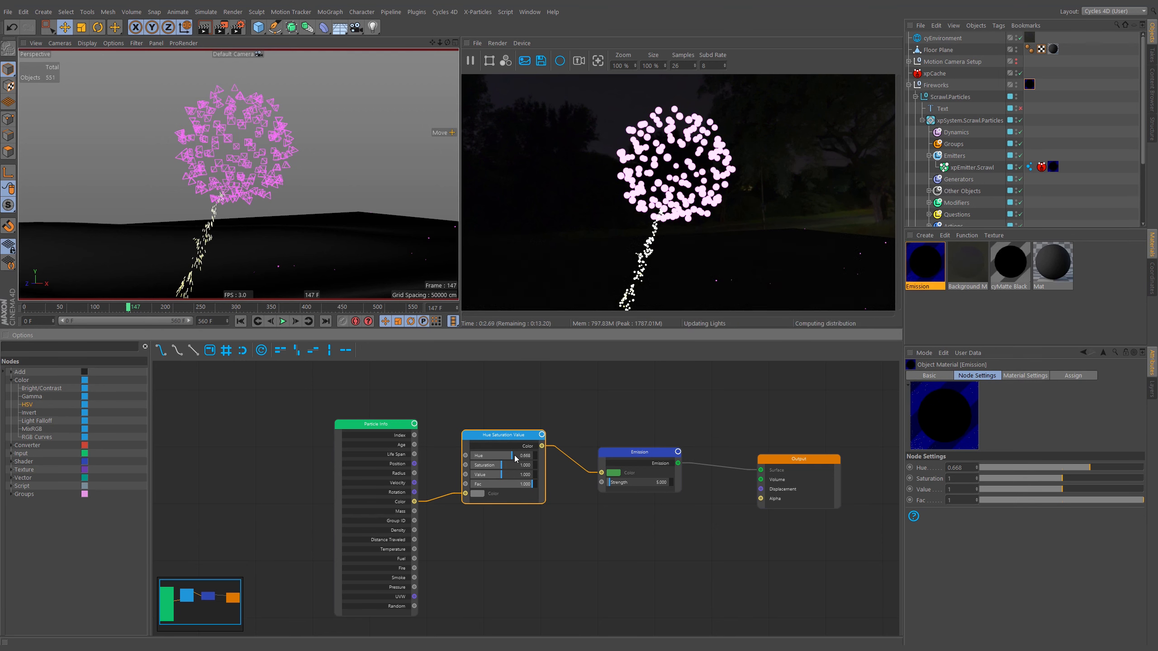
{"action": "left_click_drag", "start_coordinate": [505, 457], "coordinate": [492, 458]}
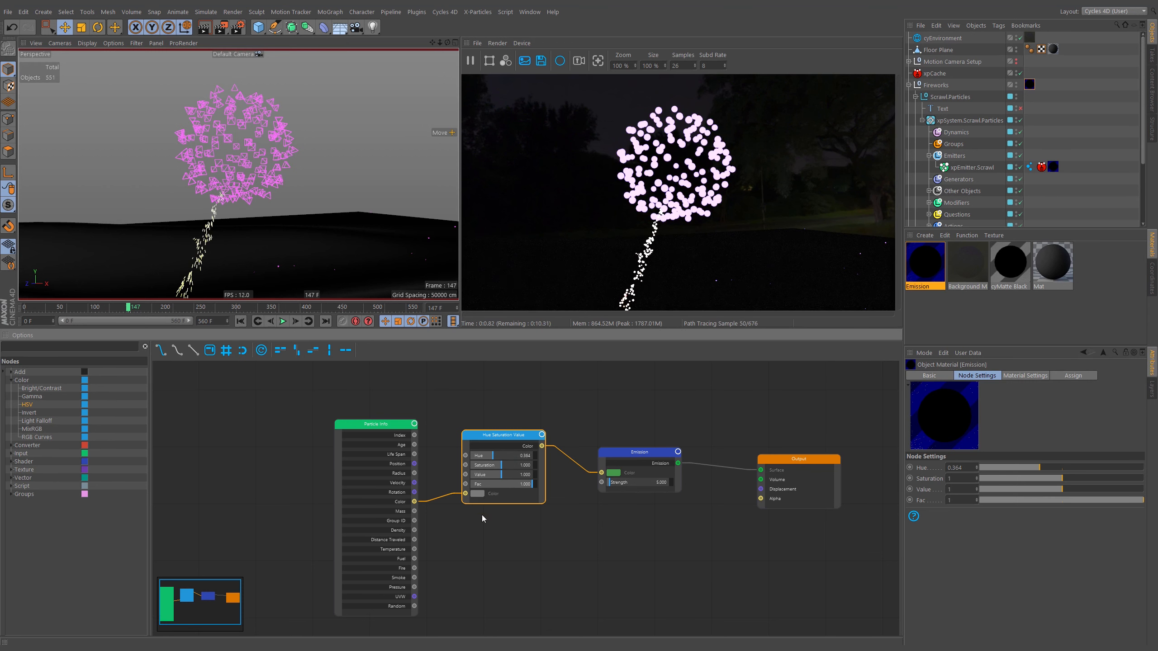
- Set the Emission Strength to 1 and try other Hue values on the HSV node, ending at about 0.516
{"action": "left_click", "coordinate": [638, 456]}
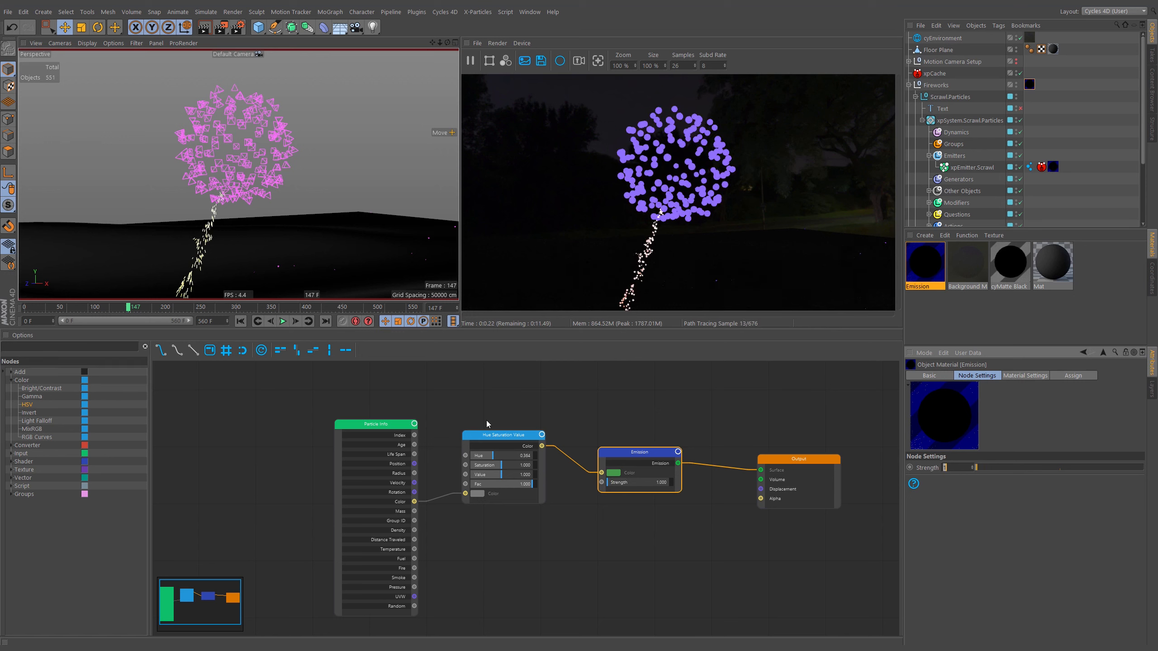
{"action": "left_click", "coordinate": [495, 436]}
{"action": "left_click_drag", "start_coordinate": [493, 455], "coordinate": [520, 456]}
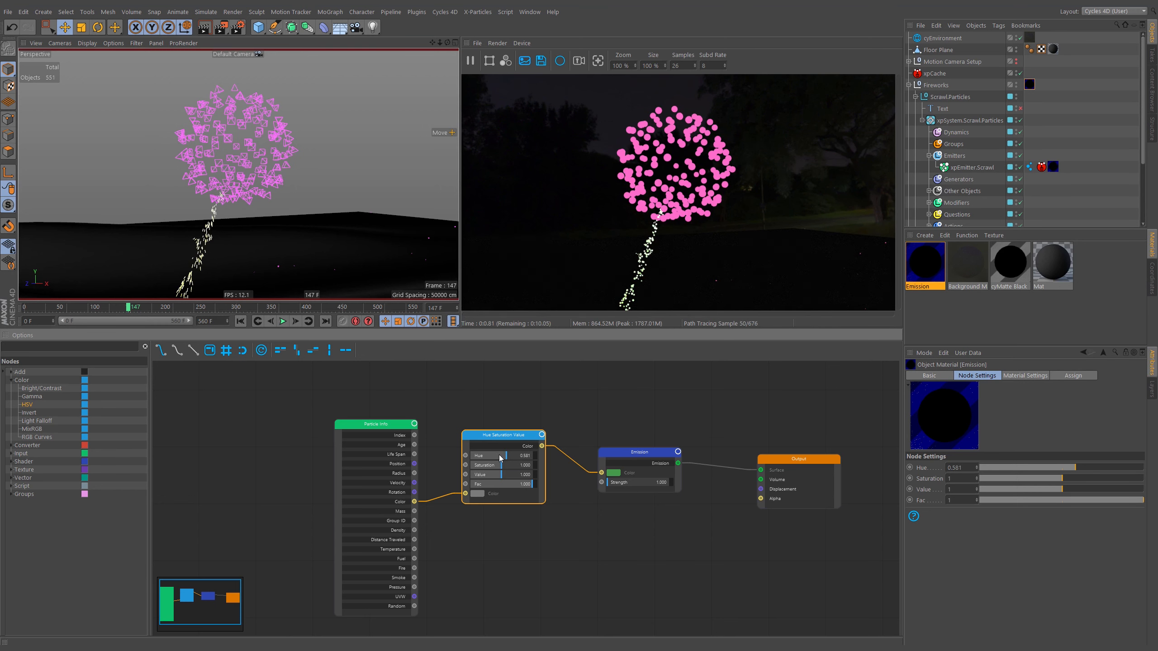
{"action": "left_click_drag", "start_coordinate": [500, 459], "coordinate": [495, 458]}
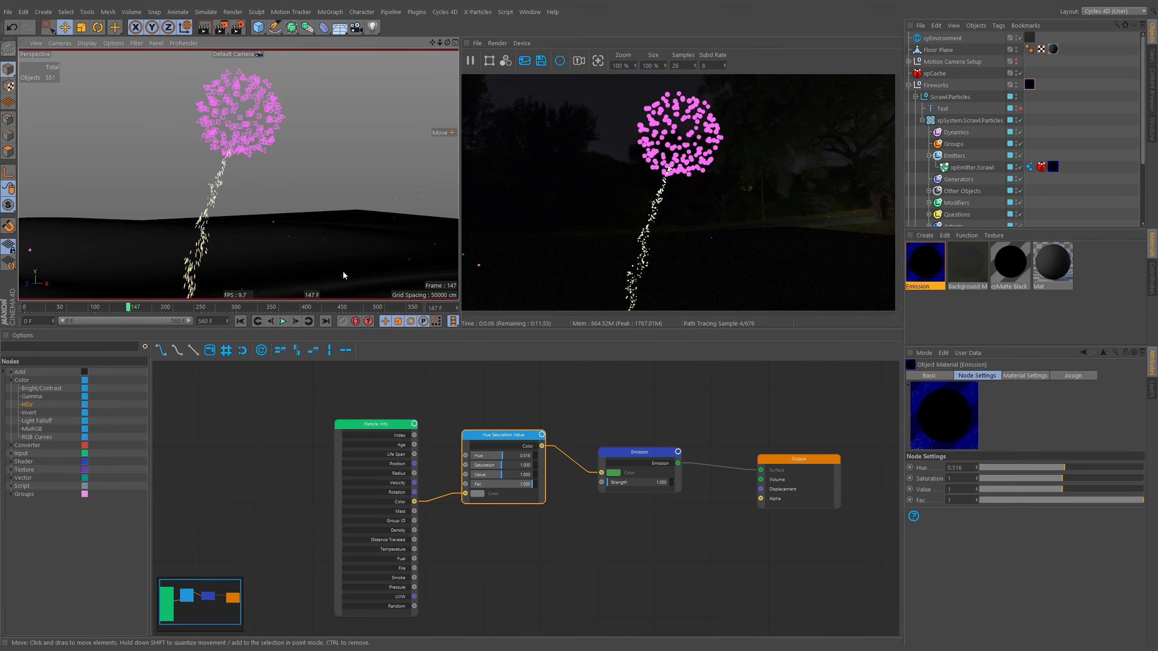
- Delete the Hue Saturation Value node so that Particle Info's Color feeds the Emission Color directly
{"action": "left_click_drag", "start_coordinate": [497, 438], "coordinate": [594, 555]}
{"action": "key", "text": "Delete"}
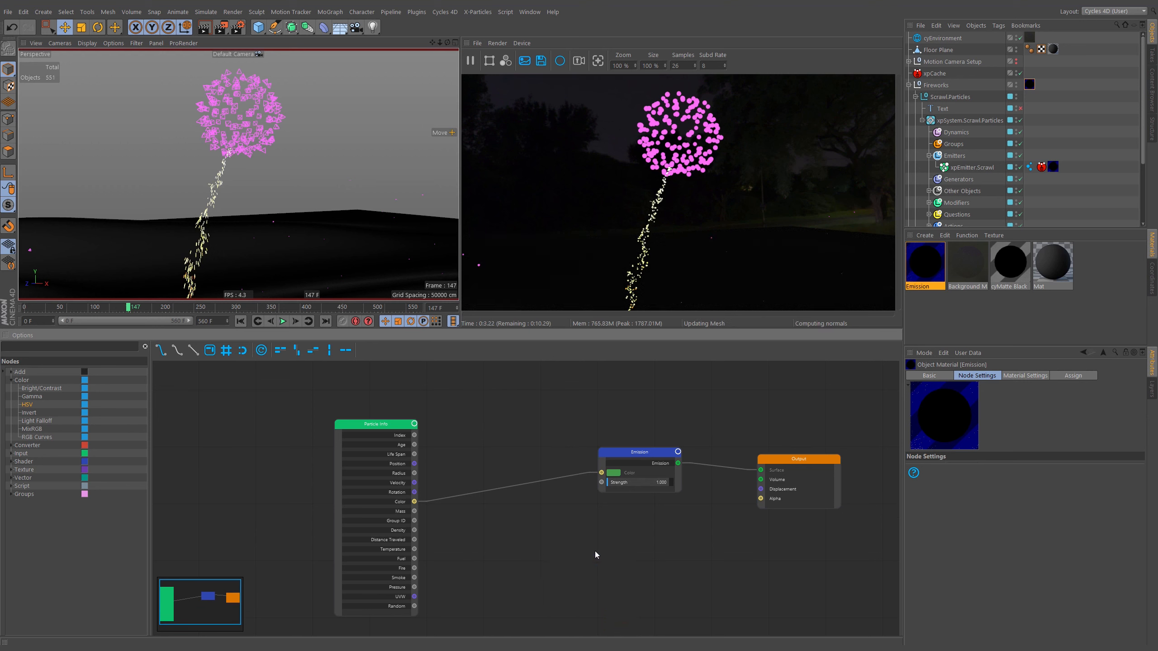
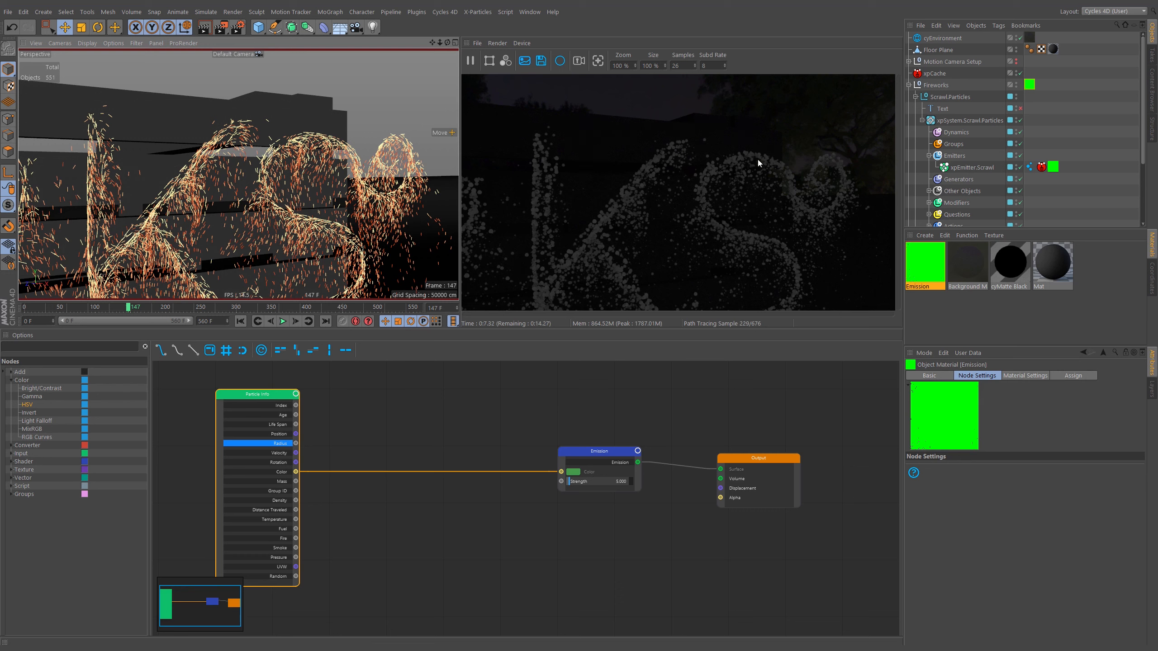
- Add a Range Mapping group between the Particle Info and Emission nodes and inspect the math nodes inside it
{"action": "type", "text": "ram"}
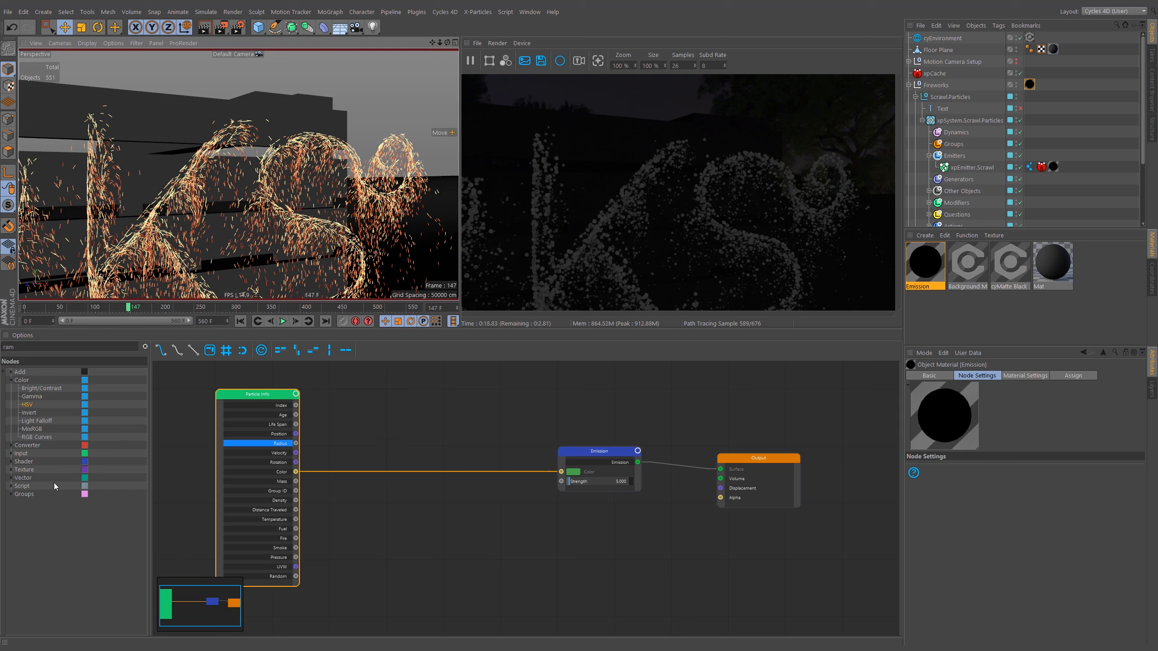
{"action": "left_click", "coordinate": [12, 494]}
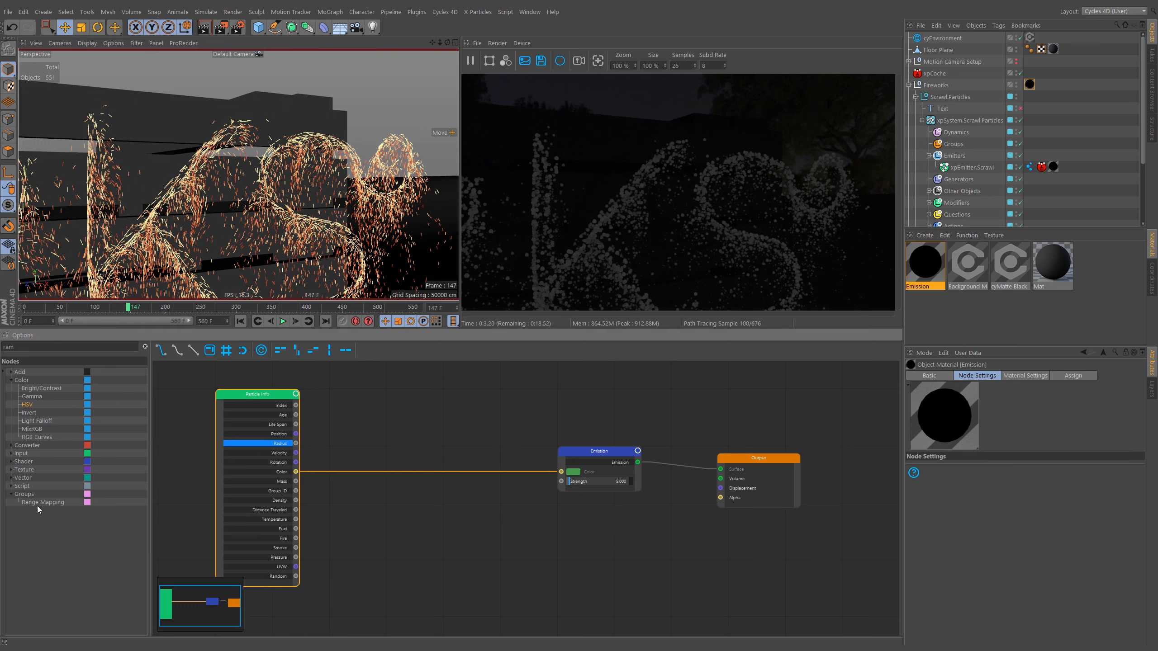
{"action": "left_click_drag", "start_coordinate": [36, 502], "coordinate": [416, 389]}
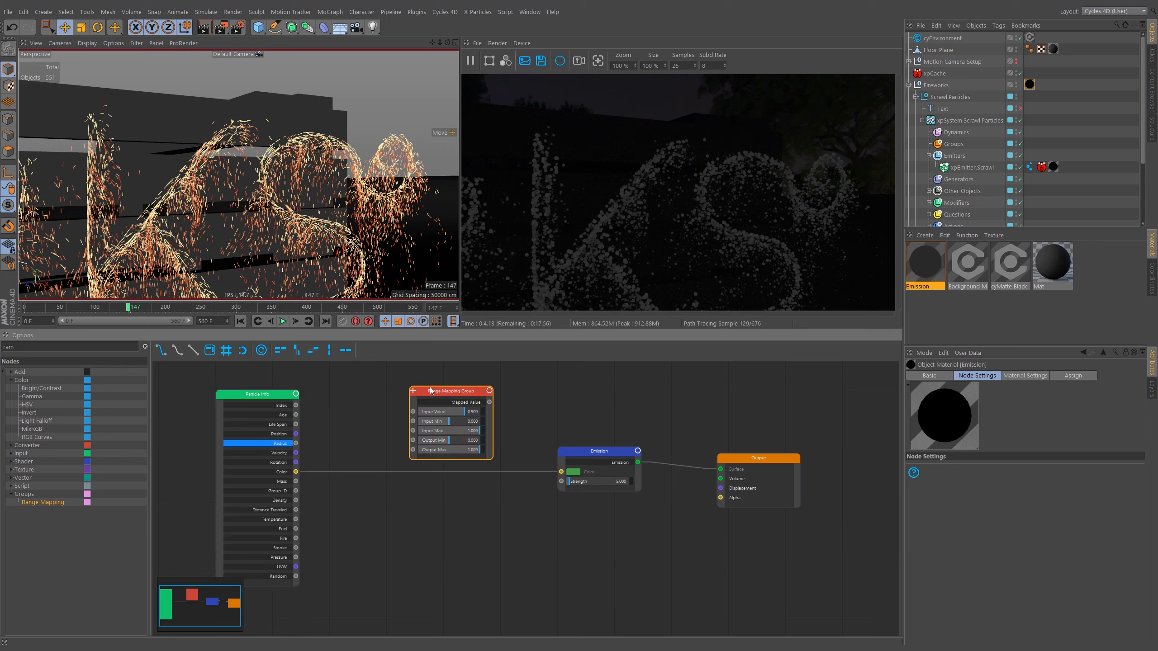
{"action": "left_click", "coordinate": [416, 402]}
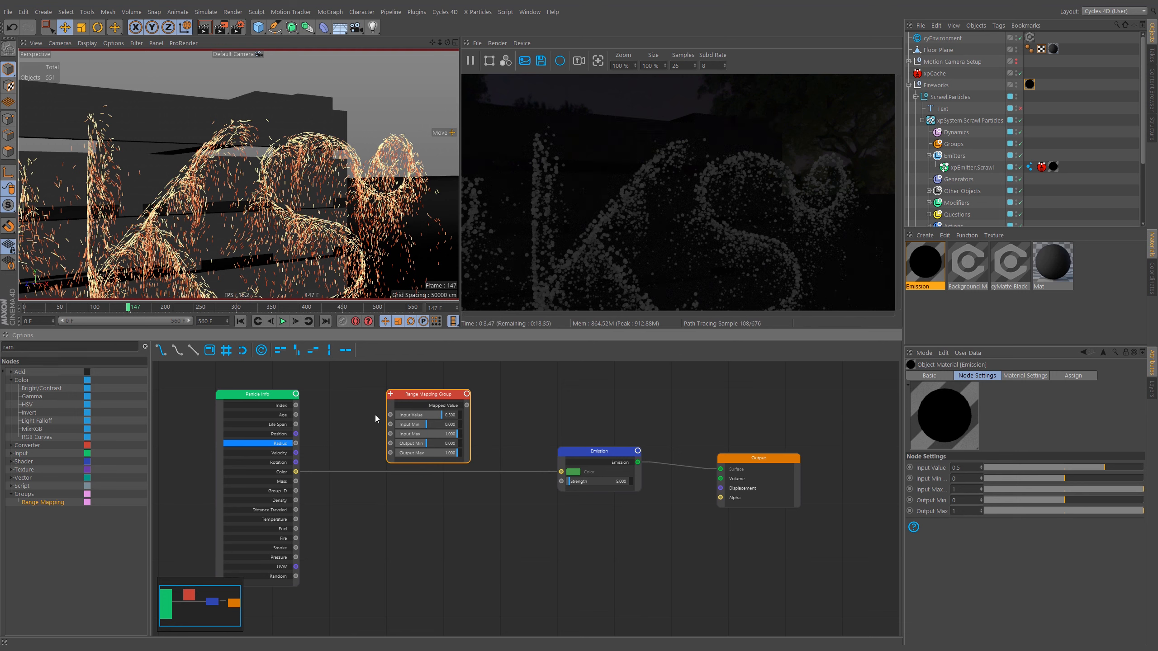
{"action": "left_click", "coordinate": [391, 394]}
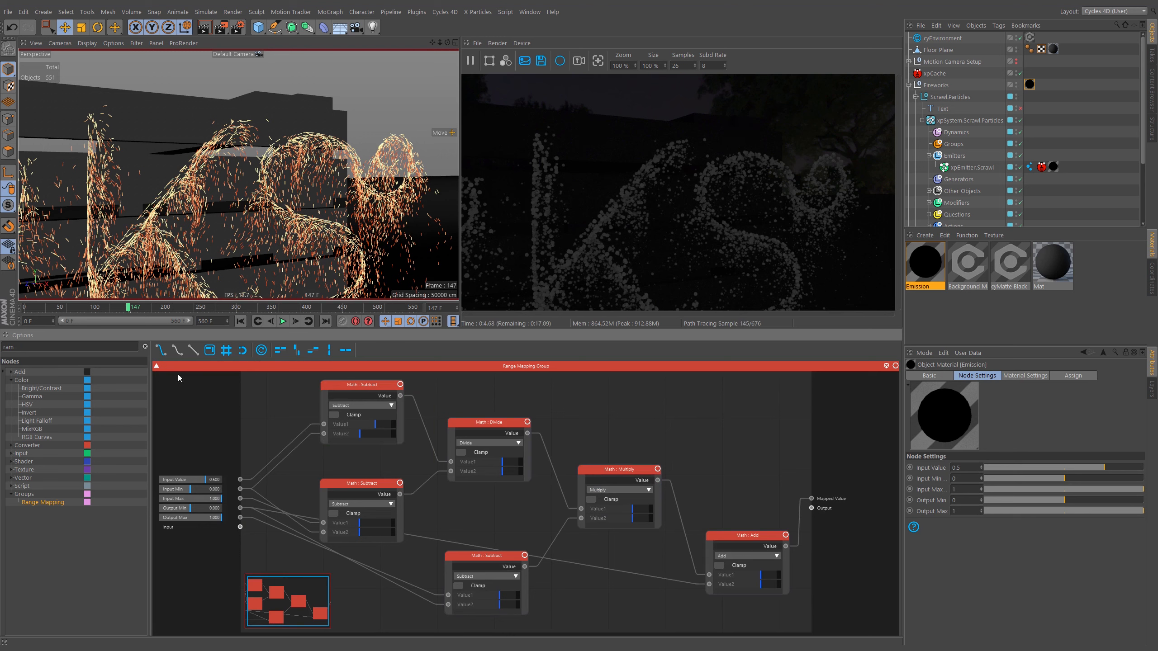
{"action": "left_click", "coordinate": [156, 367]}
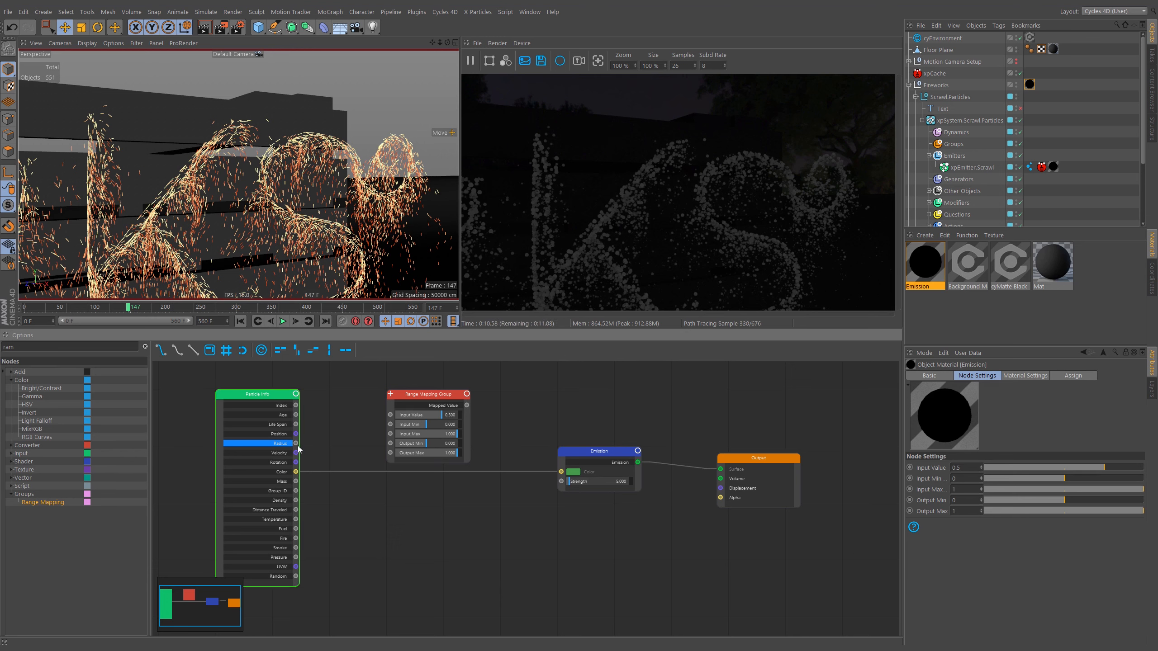
- Connect Particle Info's Radius to the Range Mapping Group's Input Value, and its Mapped Value to the Emission node's Color
{"action": "left_click_drag", "start_coordinate": [296, 443], "coordinate": [389, 416]}
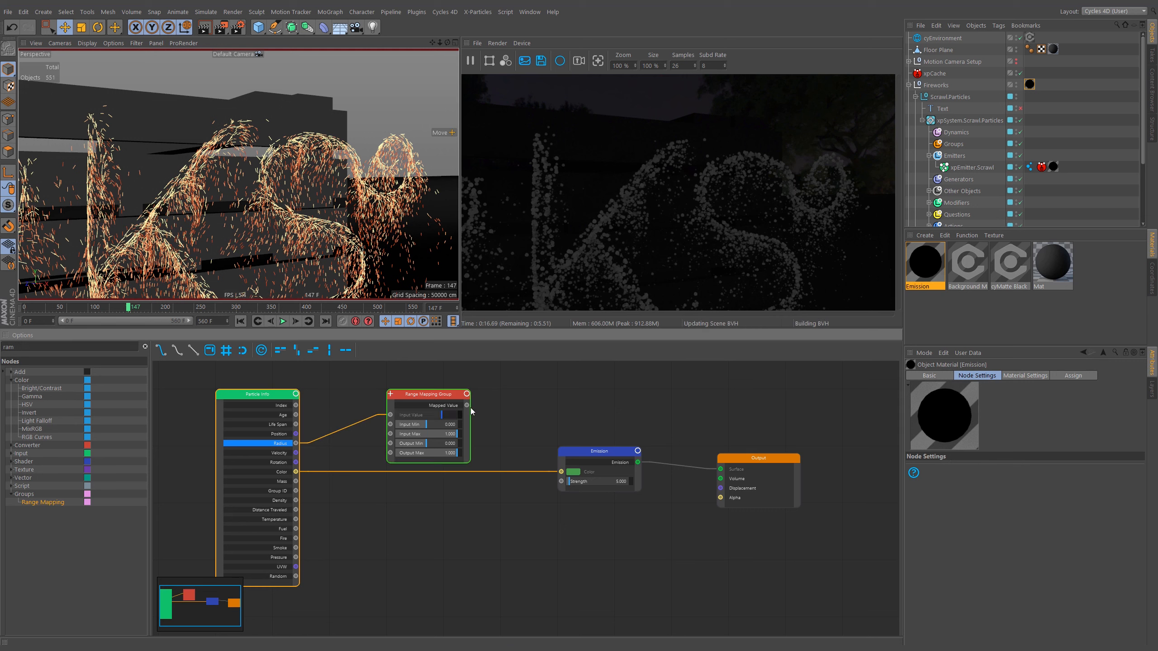
{"action": "left_click_drag", "start_coordinate": [467, 405], "coordinate": [562, 472]}
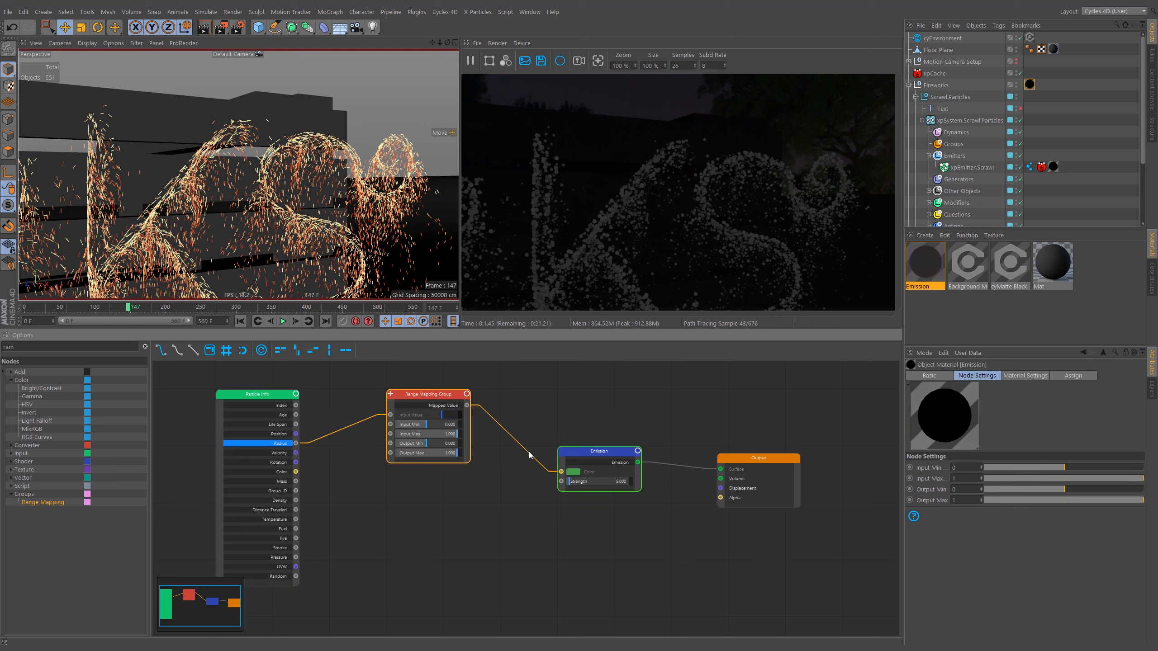
- Move the Range Mapping Group closer to Particle Info and set the Emission node's Strength to 1
{"action": "left_click_drag", "start_coordinate": [429, 395], "coordinate": [372, 394]}
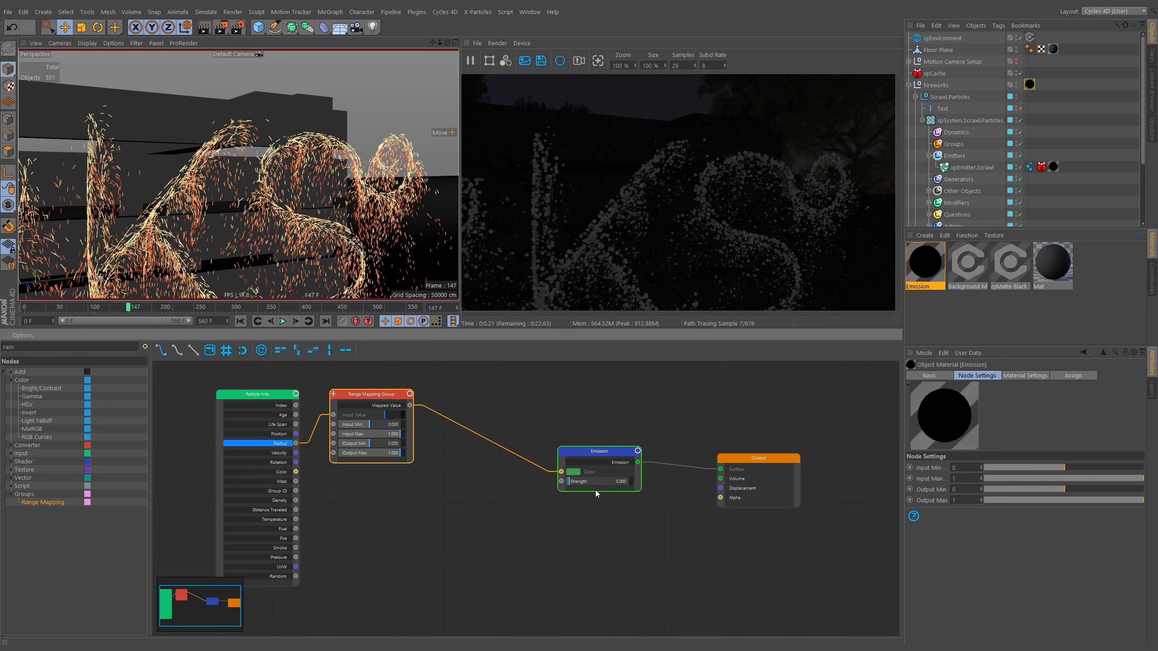
{"action": "left_click_drag", "start_coordinate": [624, 399], "coordinate": [564, 498]}
{"action": "double_click", "coordinate": [947, 468]}
{"action": "type", "text": "1"}
{"action": "key", "text": "Return"}
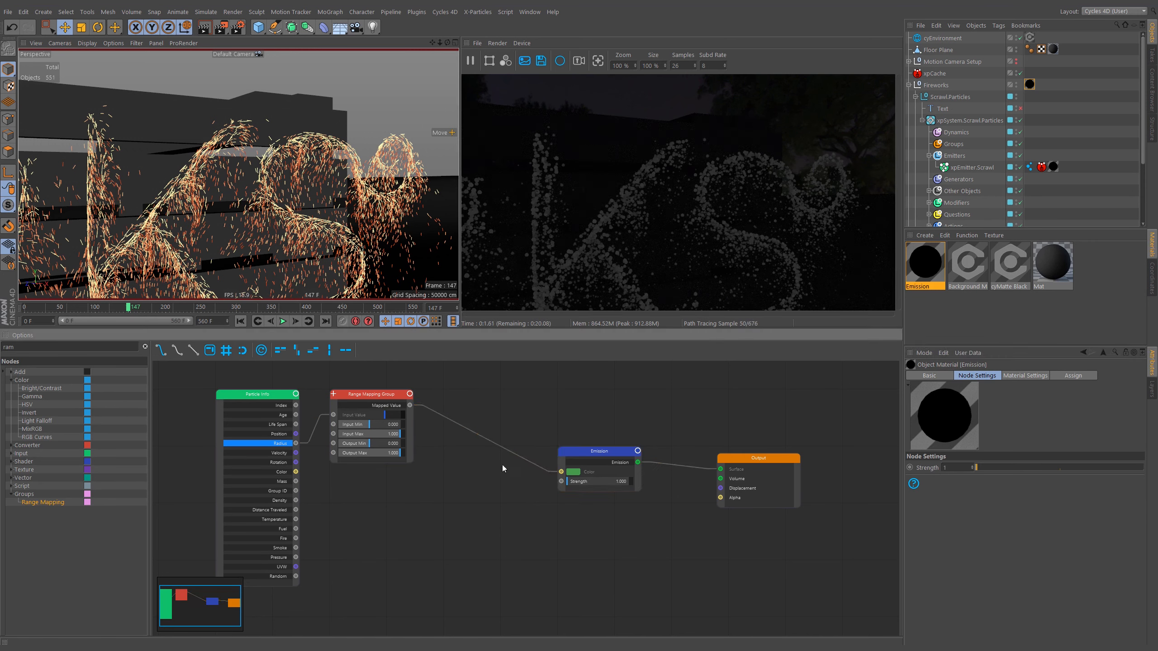
- Turn off the Radius preview on Particle Info and insert a Color Ramp between the Range Mapping Group and Emission nodes
{"action": "left_click", "coordinate": [273, 445]}
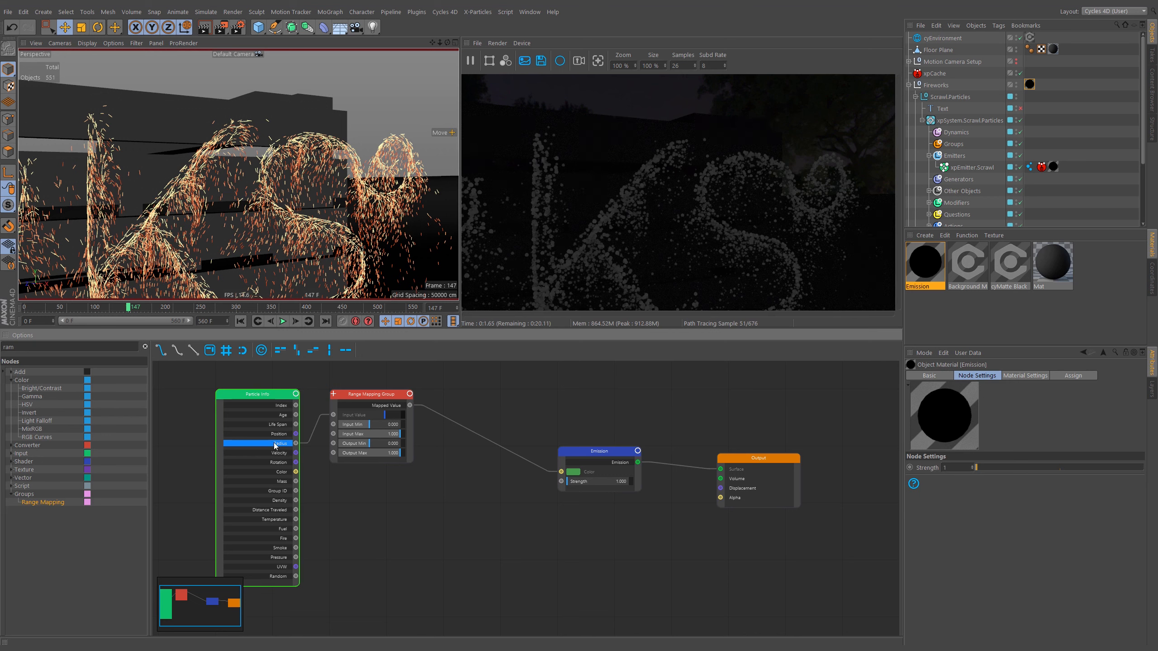
{"action": "left_click", "coordinate": [276, 448]}
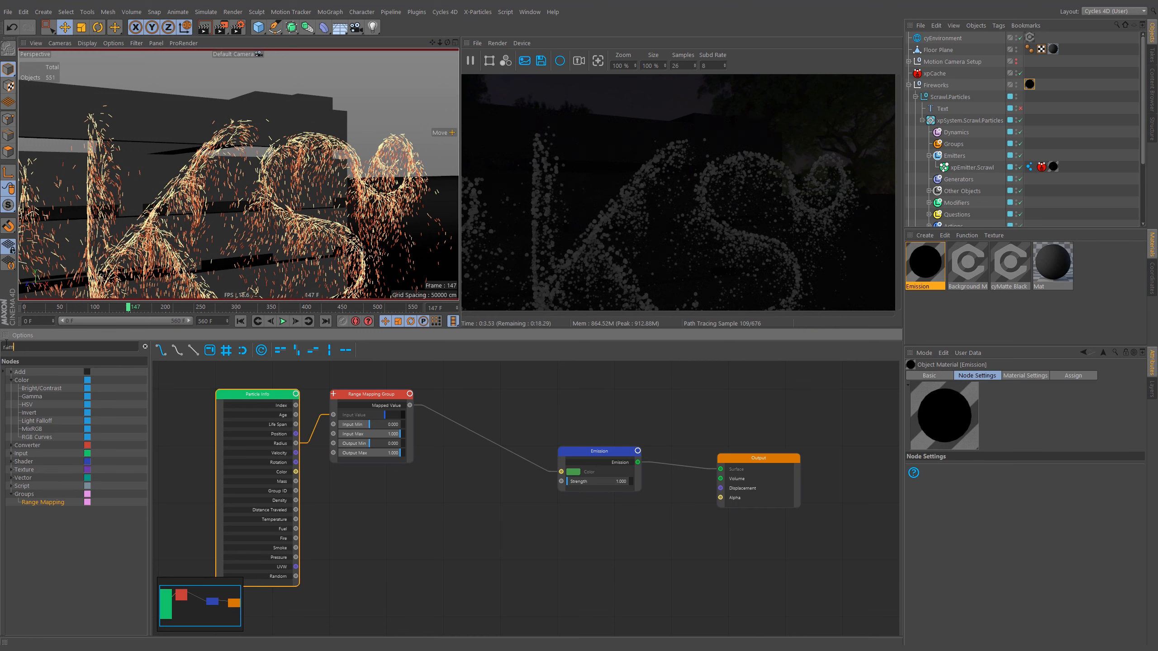
{"action": "key", "text": "Return"}
{"action": "left_click_drag", "start_coordinate": [48, 384], "coordinate": [468, 395]}
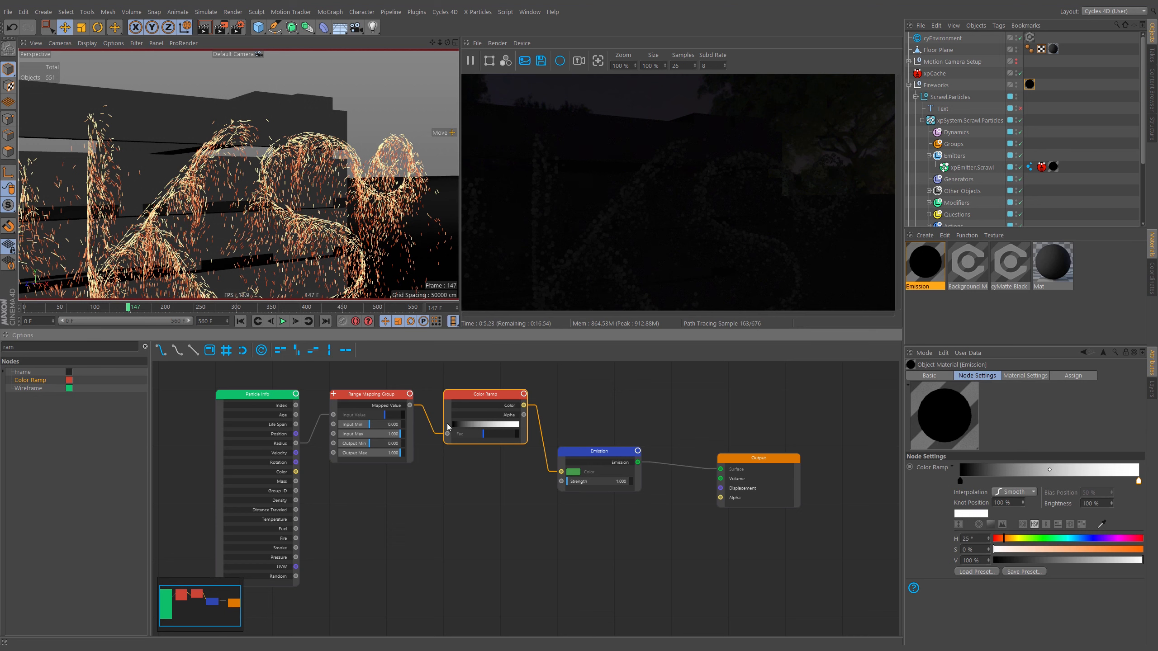
- Load the blue-to-red Heat 2 gradient preset into the Color Ramp node
{"action": "left_click", "coordinate": [976, 573]}
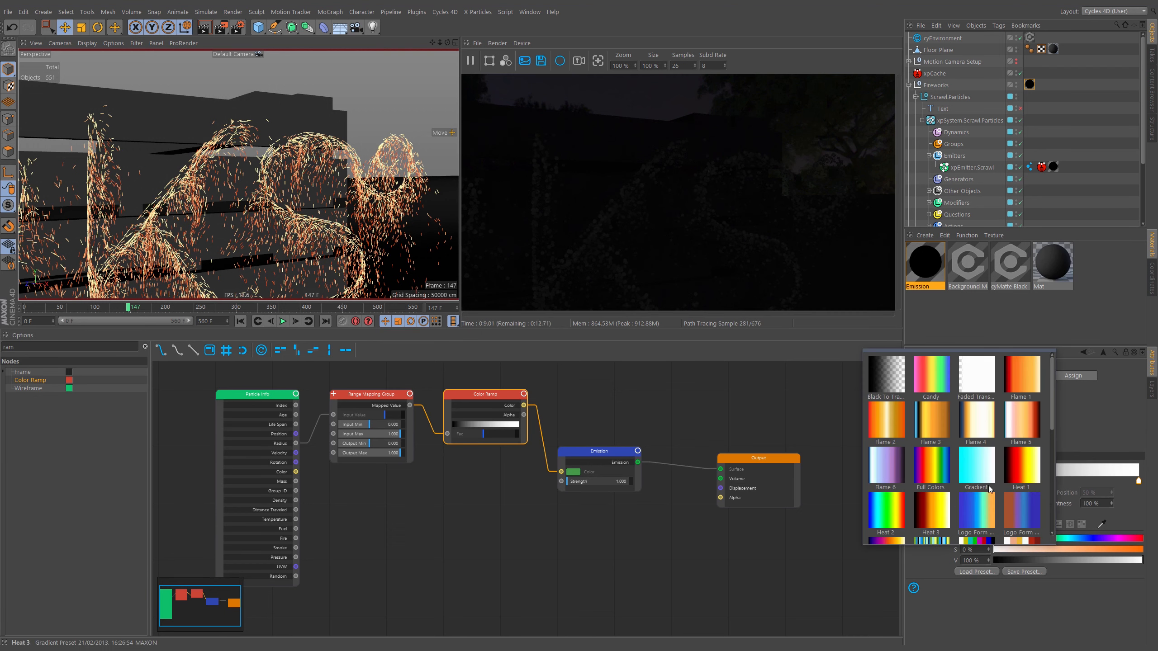
{"action": "scroll", "coordinate": [1047, 444], "scroll_direction": "down", "scroll_amount": 2}
{"action": "left_click_drag", "start_coordinate": [1047, 440], "coordinate": [1048, 409]}
{"action": "left_click", "coordinate": [885, 522]}
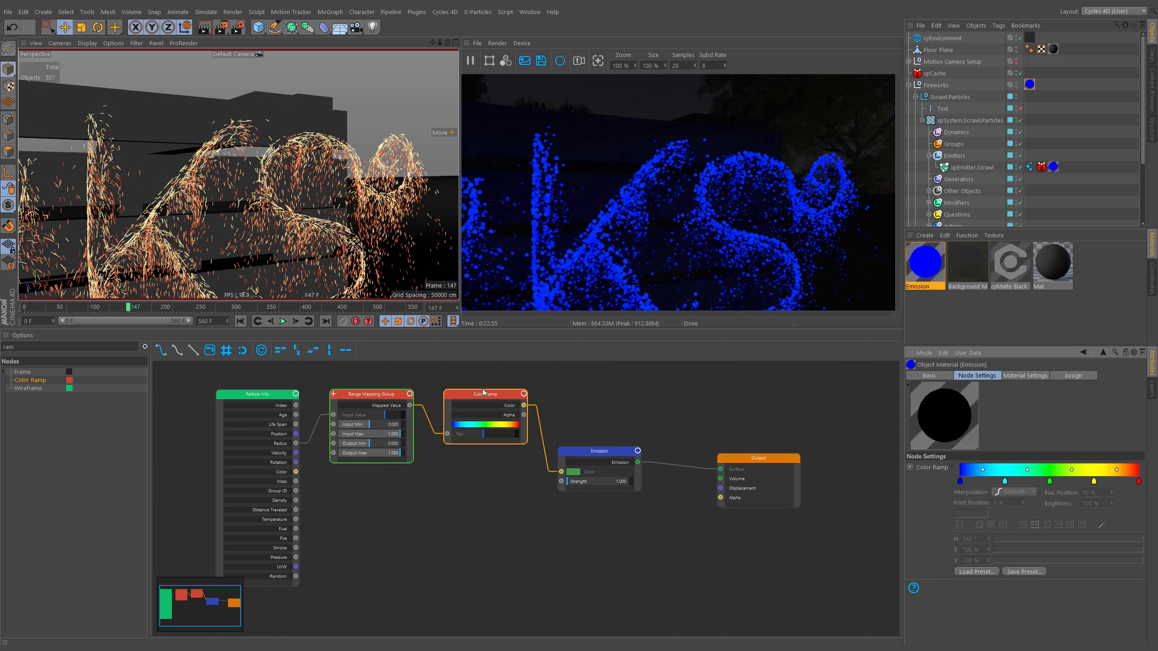
- Check the particle Radius and its Variation in xpEmitter.Scrawl's emission settings, and look through the system's modifiers
{"action": "left_click", "coordinate": [976, 168]}
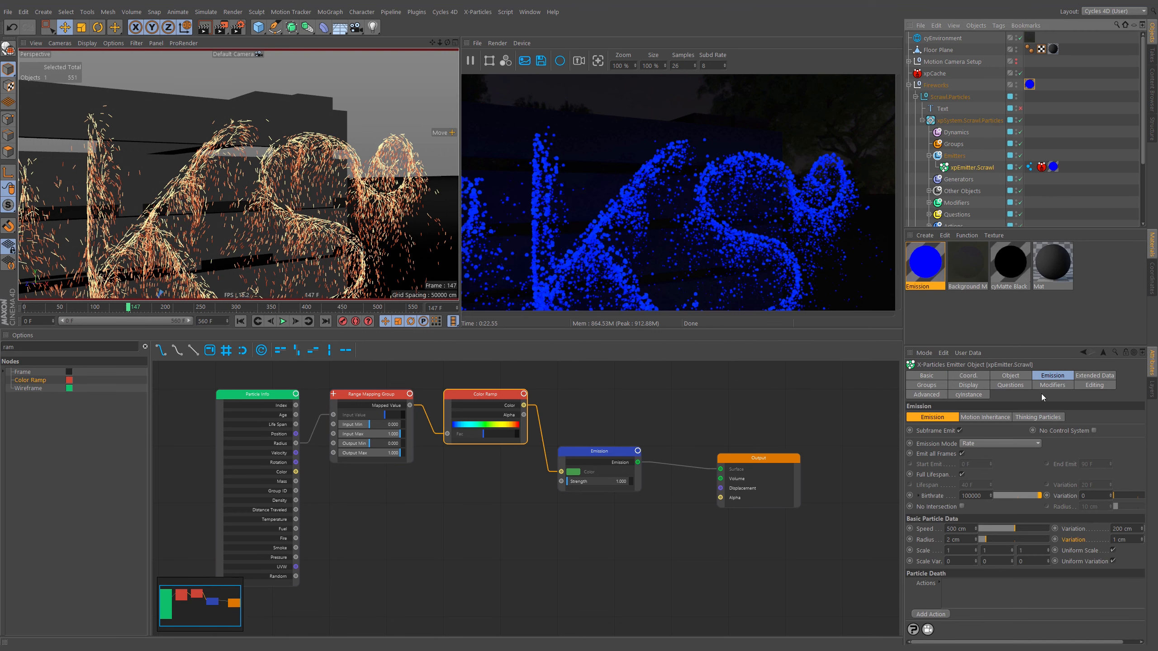
{"action": "left_click", "coordinate": [1056, 379]}
{"action": "left_click", "coordinate": [919, 541]}
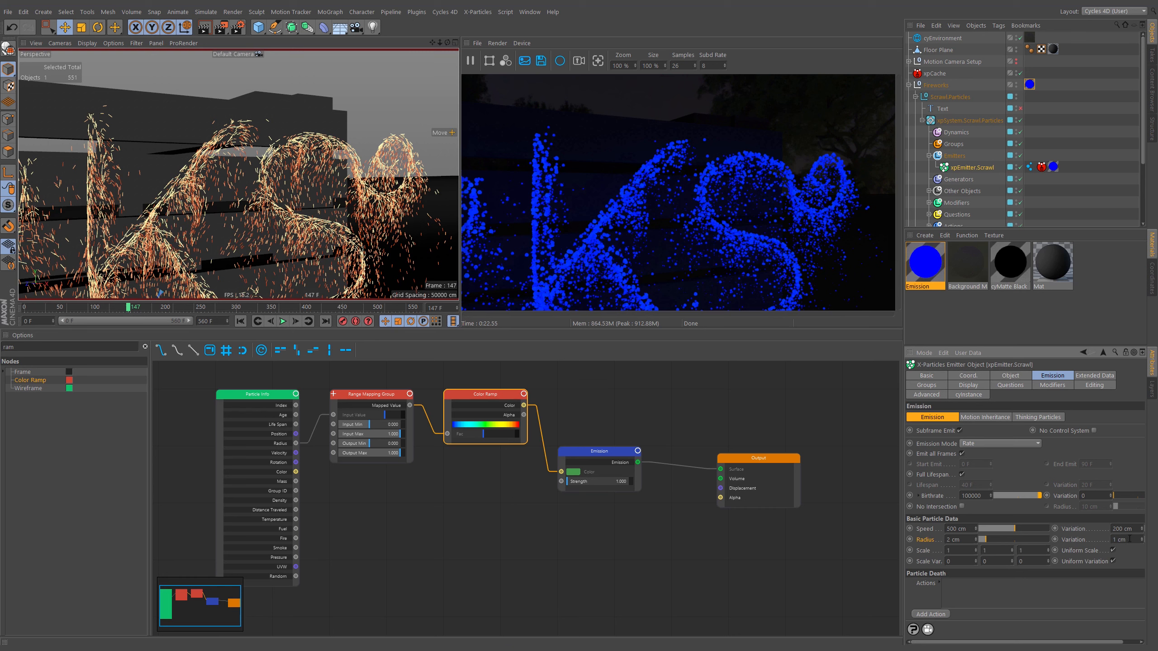
{"action": "left_click", "coordinate": [929, 202]}
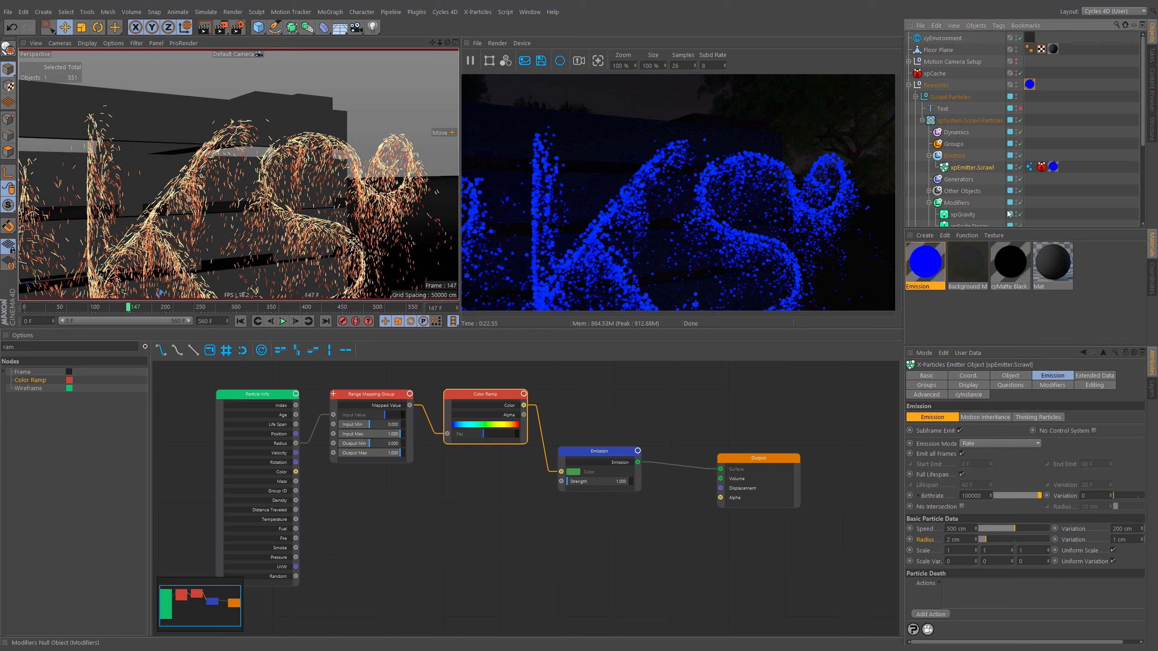
{"action": "scroll", "coordinate": [1003, 202], "scroll_direction": "down", "scroll_amount": 1}
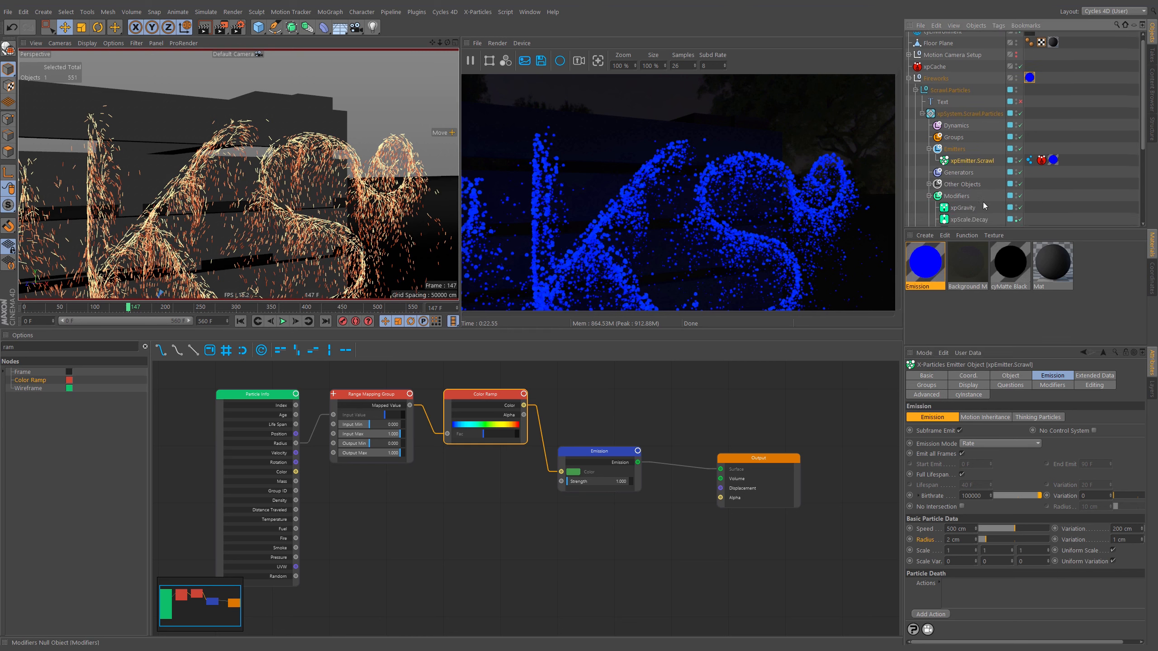
{"action": "left_click", "coordinate": [929, 196]}
{"action": "scroll", "coordinate": [1067, 183], "scroll_direction": "up", "scroll_amount": 1}
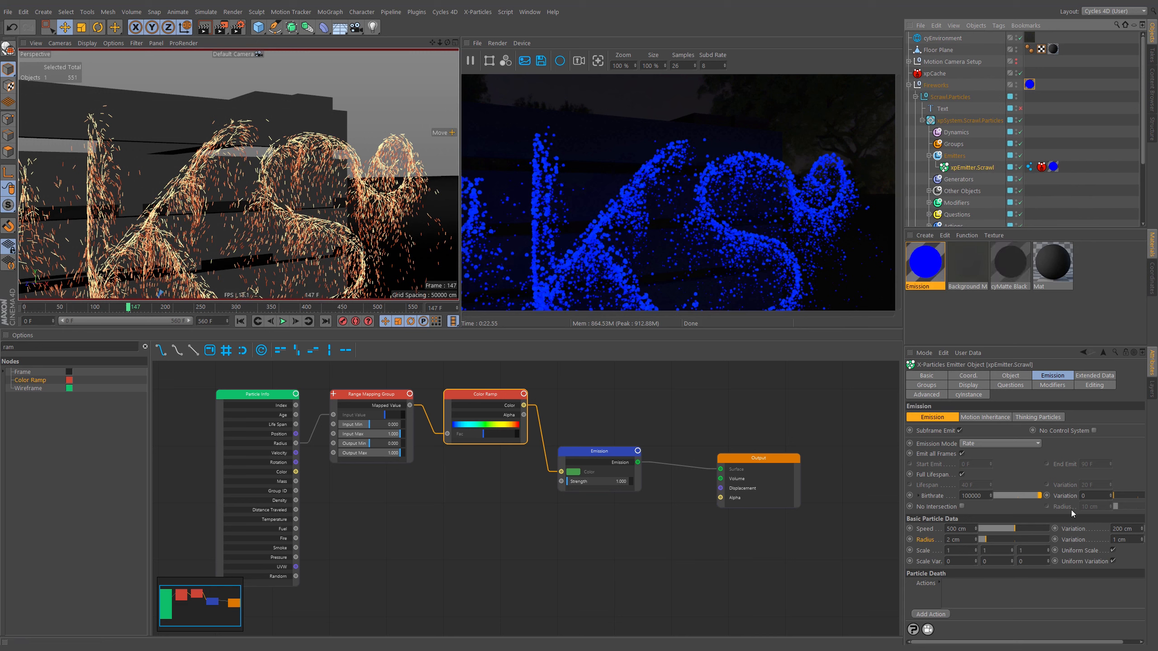
- Set the Range Mapping Group's Input Max to 3/100
{"action": "left_click", "coordinate": [378, 429]}
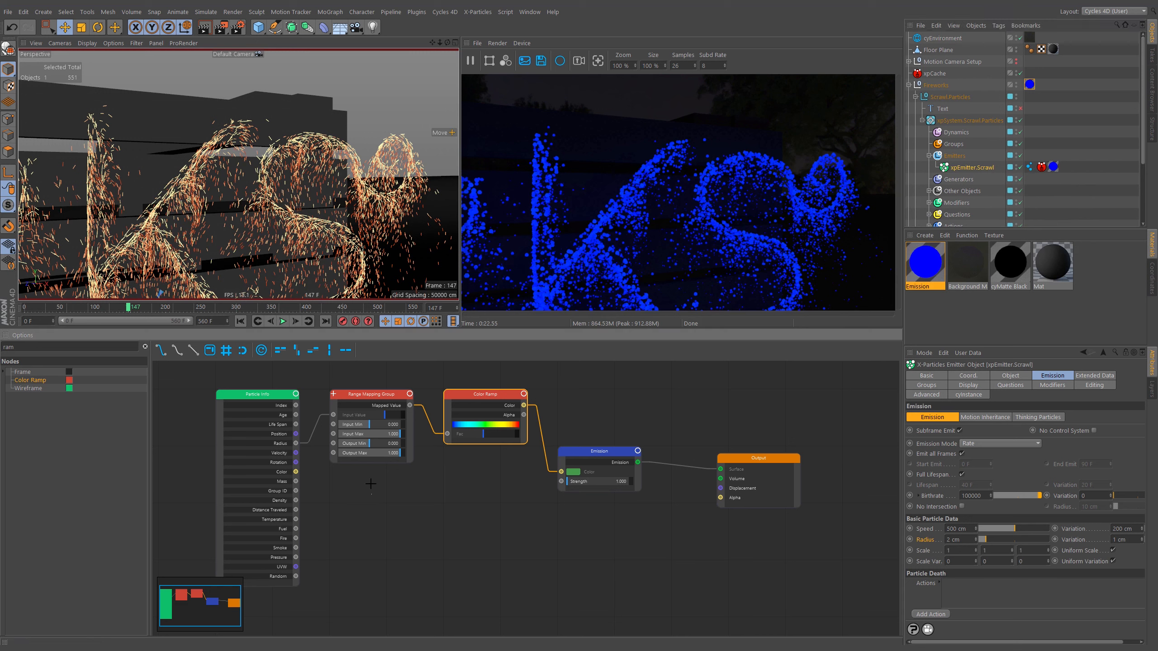
{"action": "left_click", "coordinate": [963, 477]}
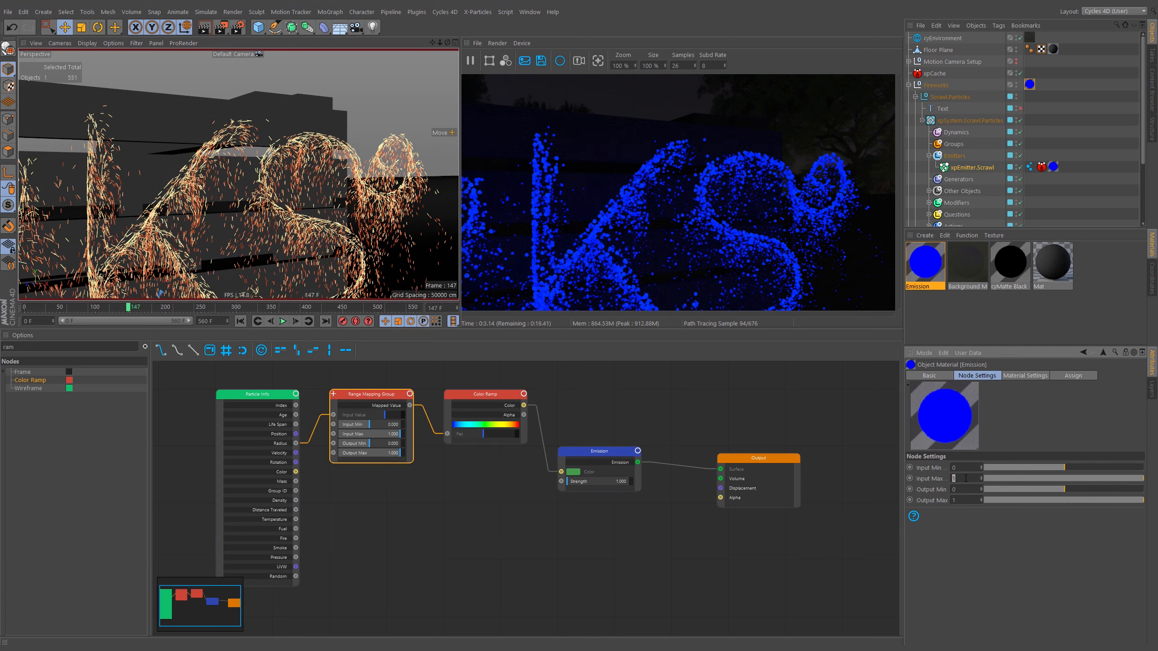
{"action": "type", "text": "3/100"}
{"action": "key", "text": "Return"}
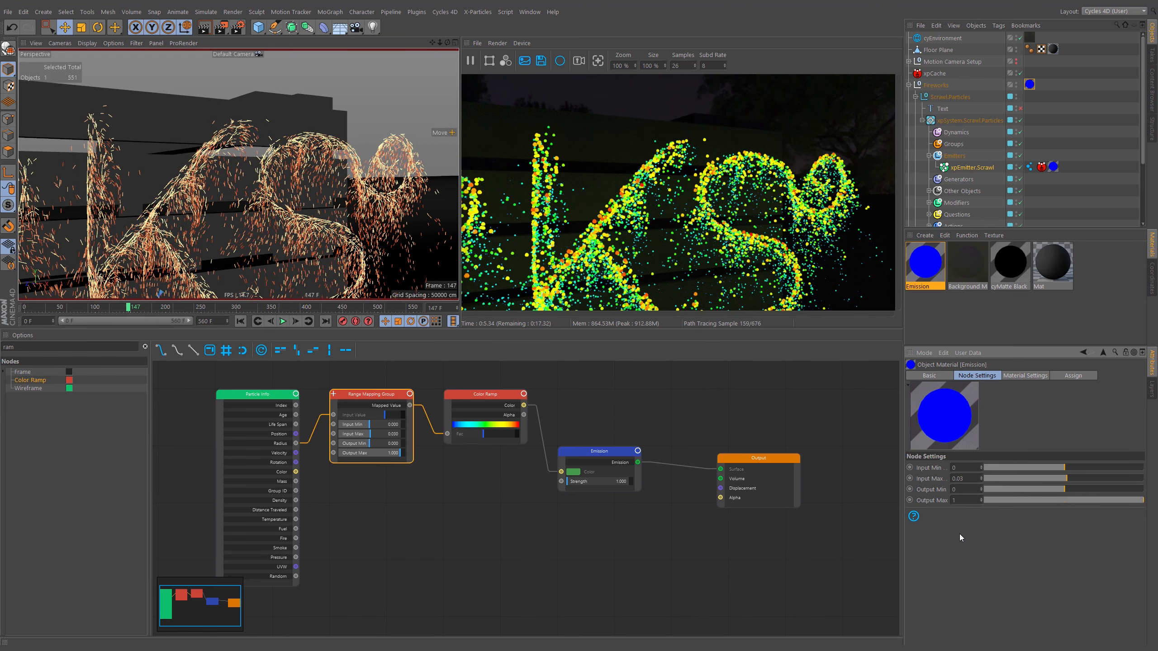
- Try an Output Max of 2 on the Range Mapping Group to shift the particles along the colour ramp
{"action": "right_click_drag", "start_coordinate": [401, 149], "coordinate": [490, 137], "text": "alt"}
{"action": "middle_click_drag", "start_coordinate": [401, 149], "coordinate": [383, 144], "text": "alt"}
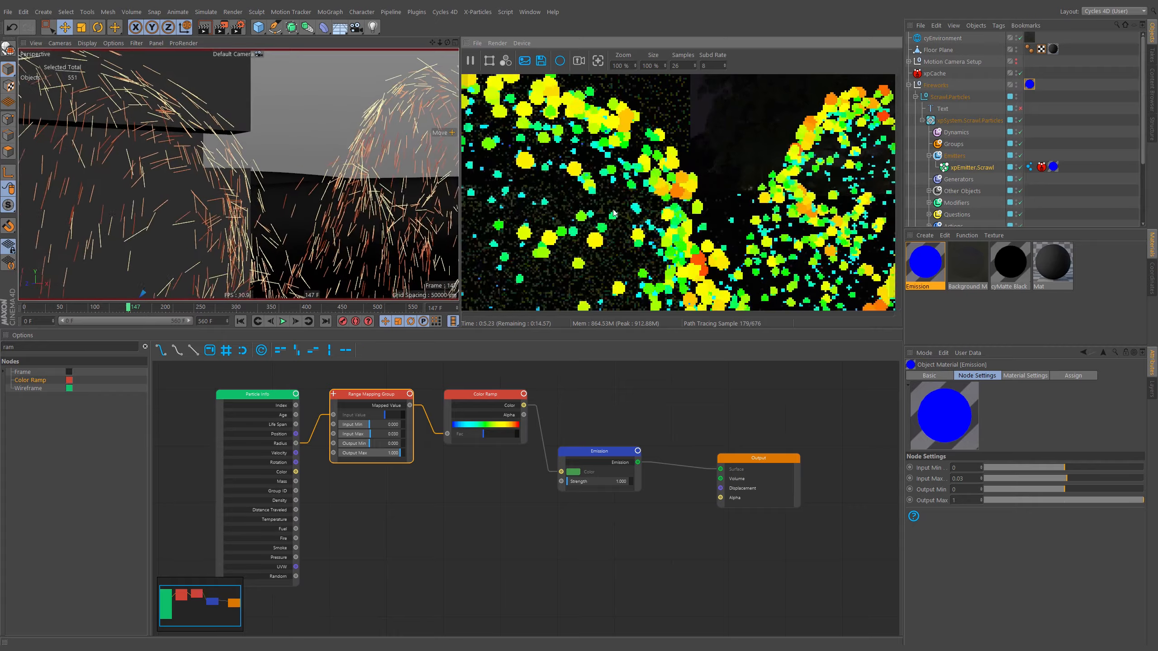
{"action": "right_click_drag", "start_coordinate": [727, 212], "coordinate": [672, 206], "text": "alt"}
{"action": "middle_click_drag", "start_coordinate": [672, 206], "coordinate": [654, 185], "text": "alt"}
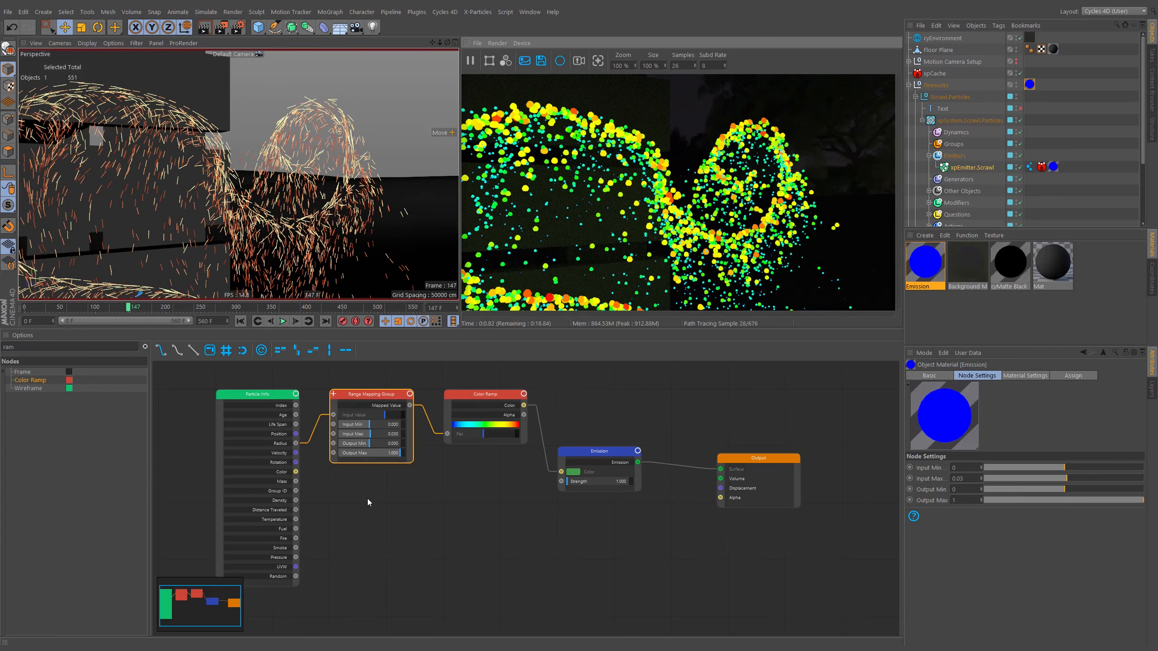
{"action": "left_click", "coordinate": [963, 500]}
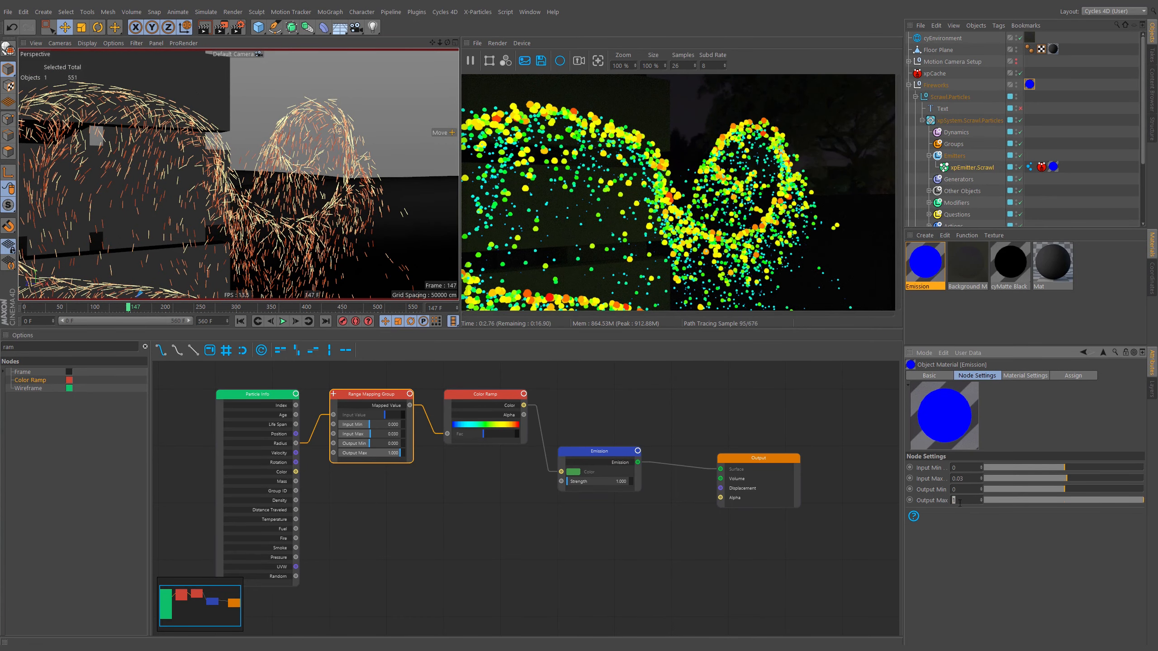
{"action": "type", "text": "2"}
{"action": "key", "text": "Return"}
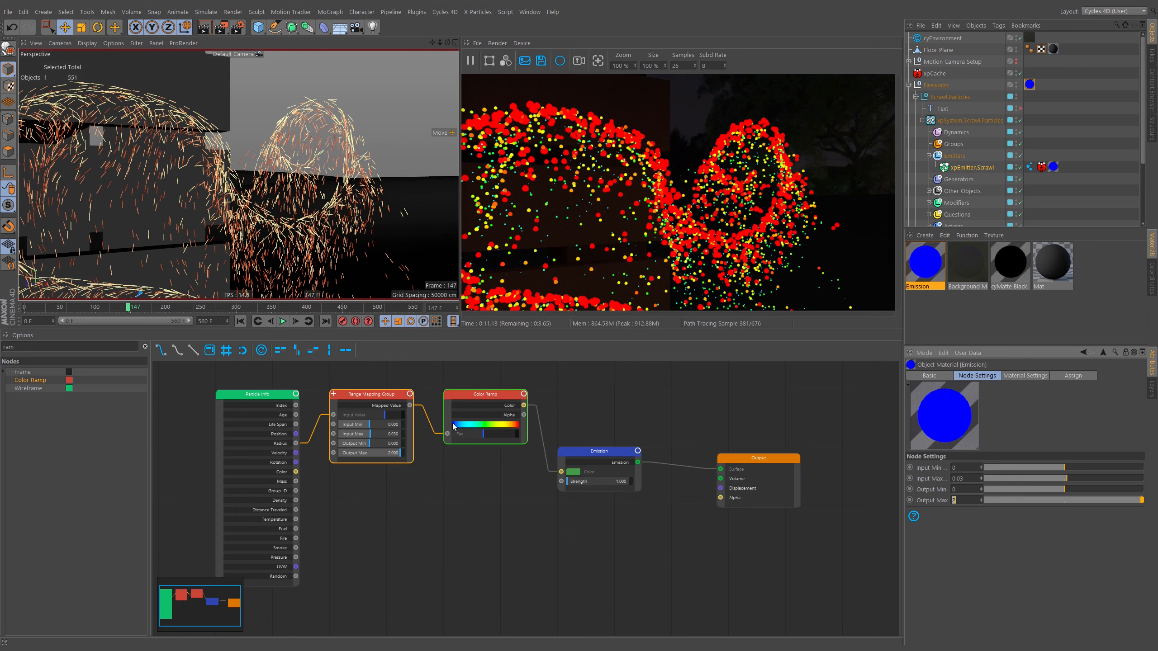
- Inspect the first and last colour knots of the Color Ramp's gradient
{"action": "left_click", "coordinate": [472, 397]}
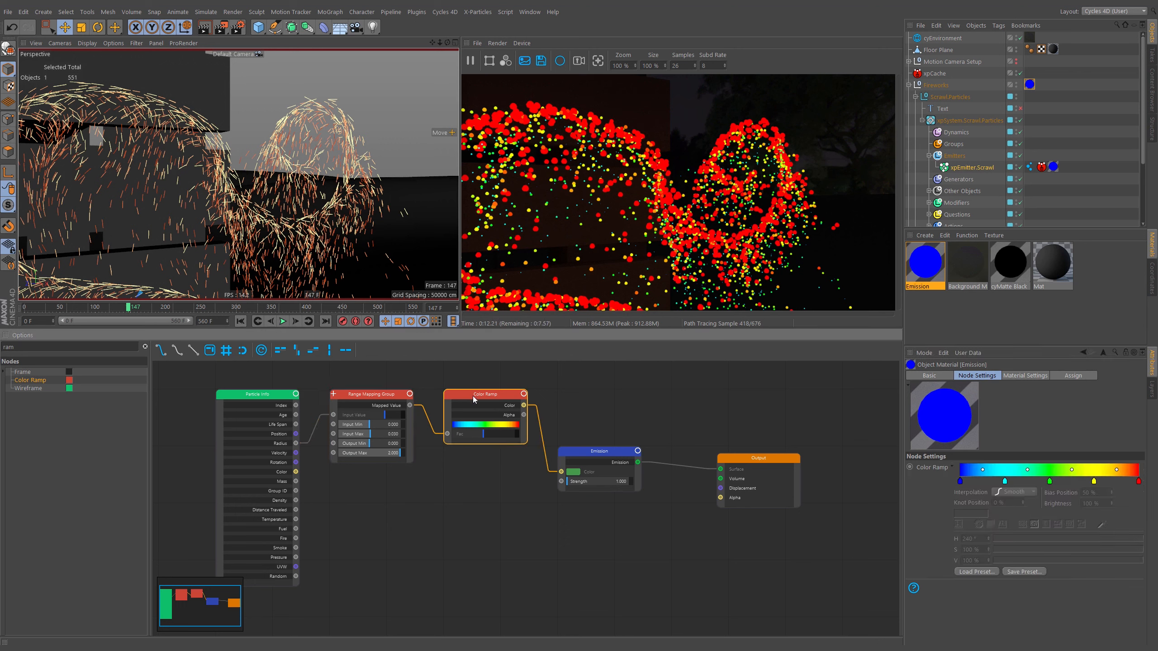
{"action": "left_click", "coordinate": [961, 482]}
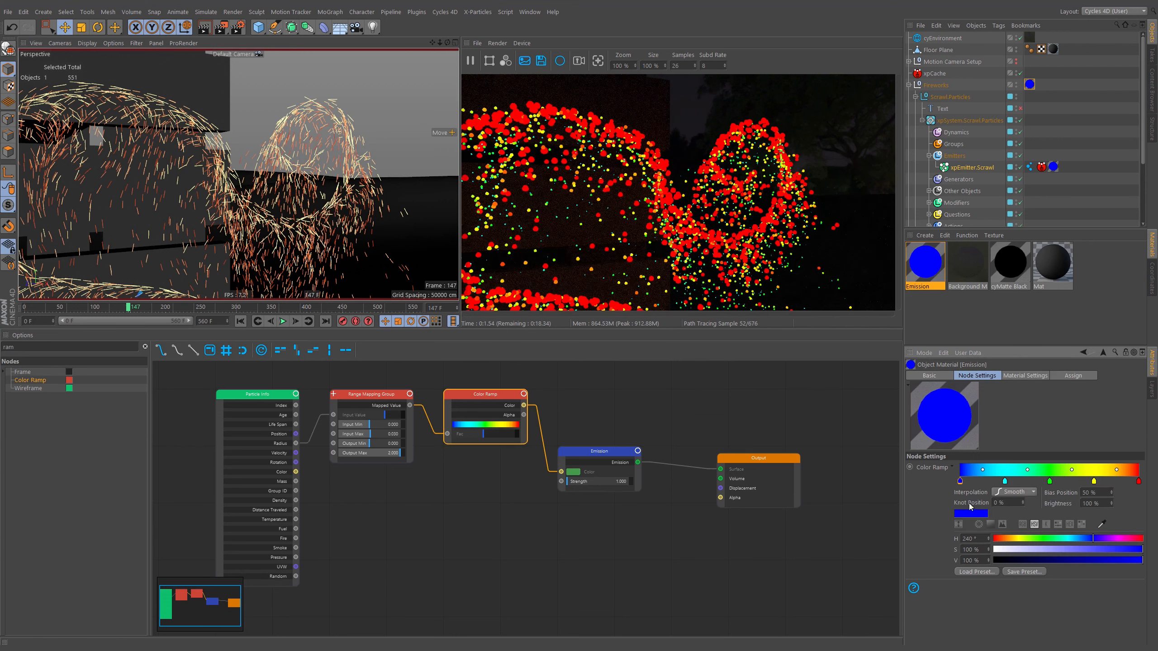
{"action": "left_click", "coordinate": [1138, 481]}
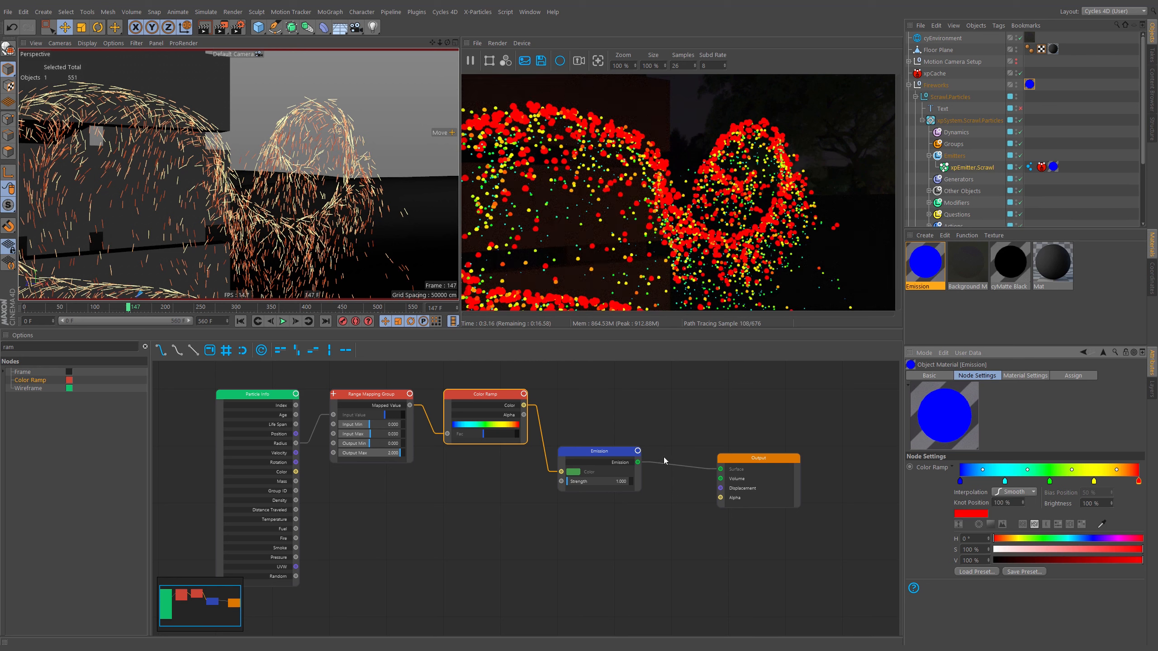
- Return the Range Mapping Group's Output Max to 1, try 0.5, and restore it to 1
{"action": "left_click", "coordinate": [396, 444]}
{"action": "left_click", "coordinate": [371, 395]}
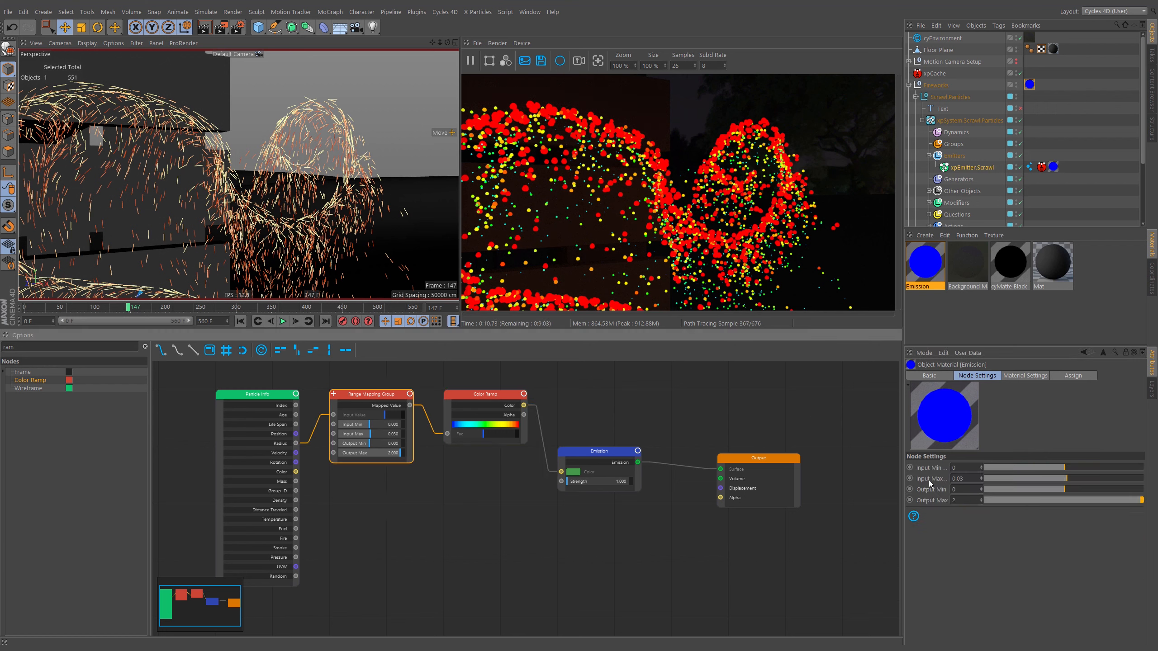
{"action": "double_click", "coordinate": [961, 502]}
{"action": "type", "text": "1"}
{"action": "key", "text": "Return"}
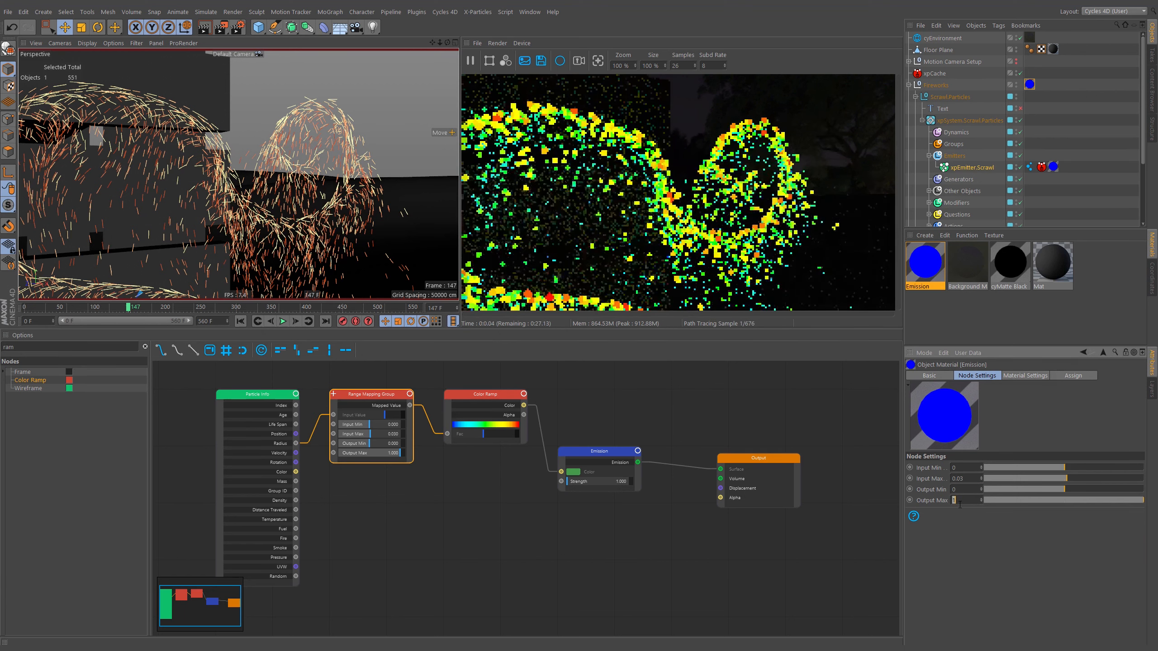
{"action": "type", "text": "0.5"}
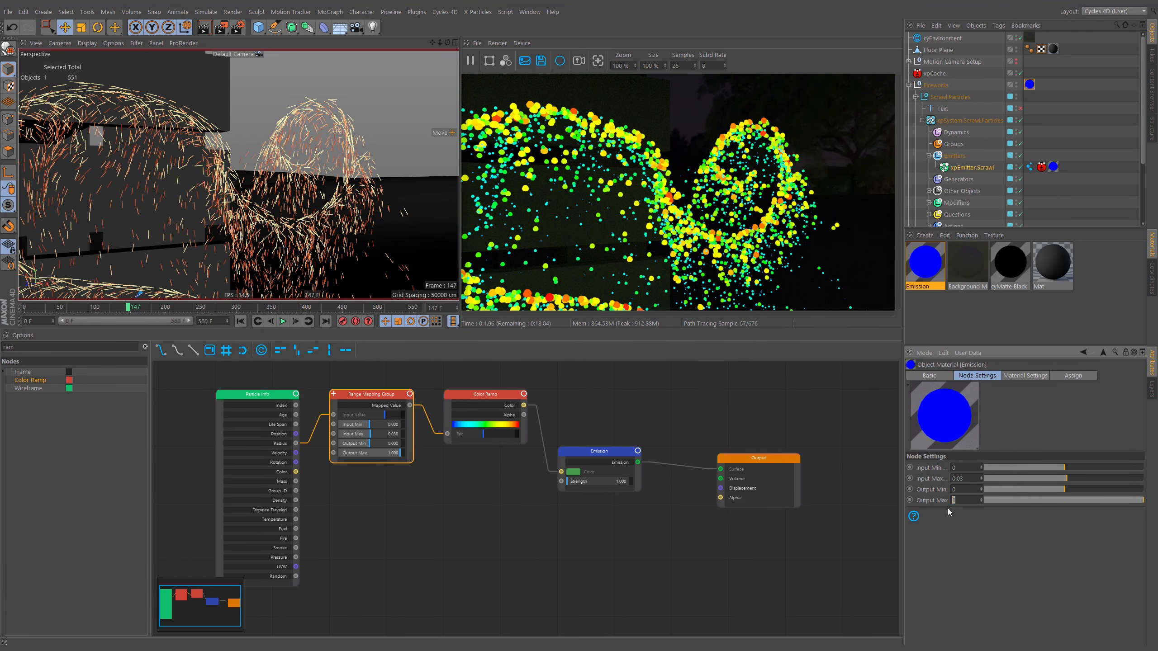
{"action": "key", "text": "Return"}
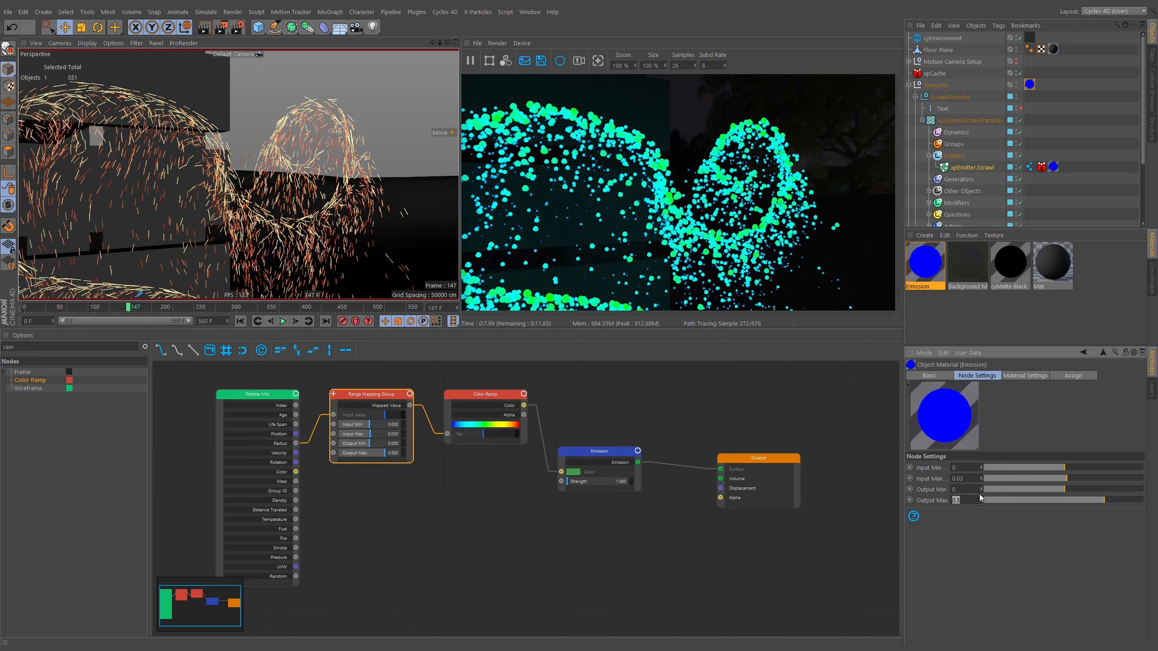
{"action": "type", "text": "1"}
{"action": "key", "text": "Return"}
- Try an Output Min of 0.5 on the Range Mapping Group, and restore it to 0
{"action": "left_click", "coordinate": [963, 499]}
{"action": "double_click", "coordinate": [964, 494]}
{"action": "type", "text": "0.5"}
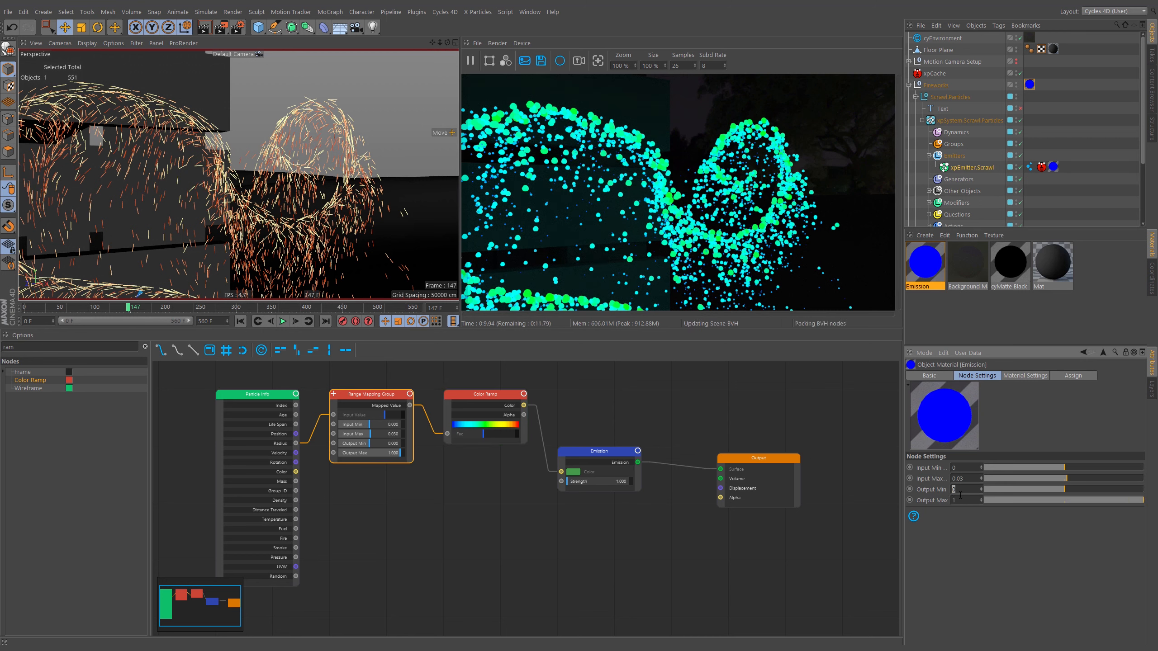
{"action": "key", "text": "Return"}
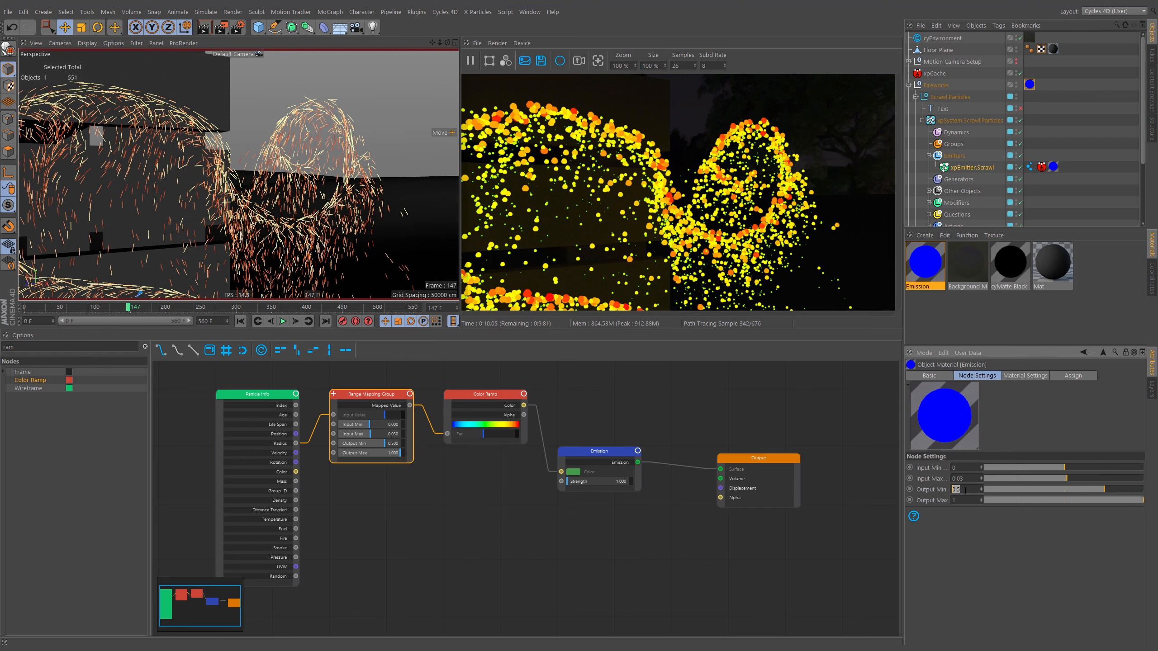
{"action": "type", "text": "0"}
{"action": "key", "text": "Return"}
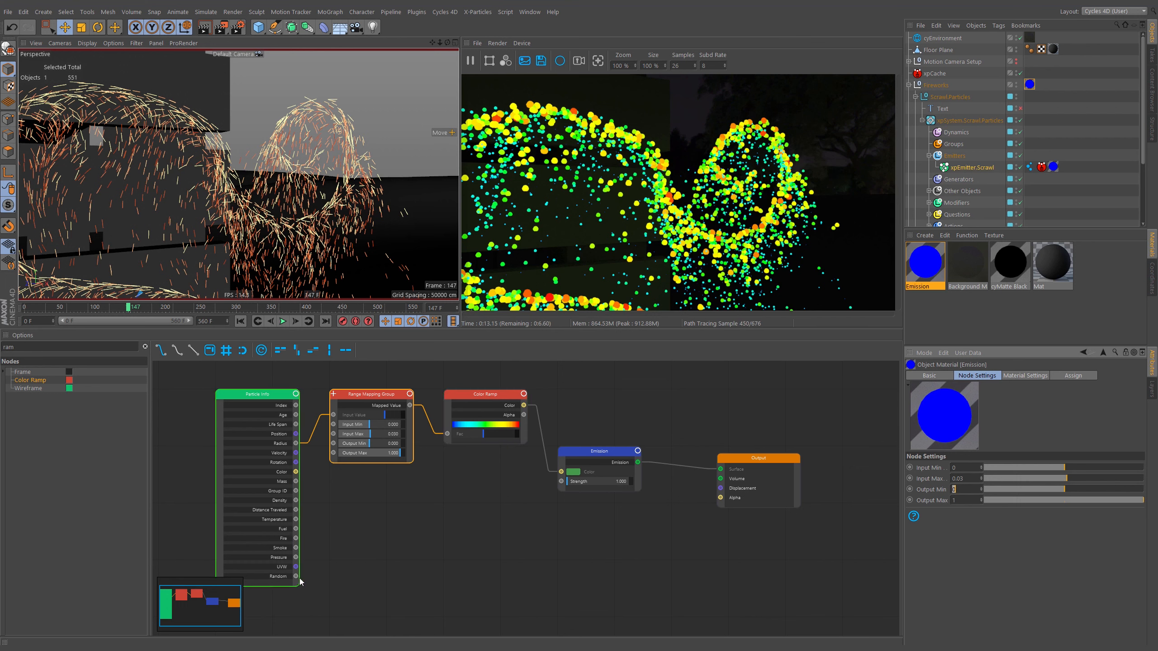
- Connect Particle Info's Random output to the Color Ramp's Fac input and briefly preview the Random data on its own
{"action": "left_click_drag", "start_coordinate": [296, 577], "coordinate": [447, 437]}
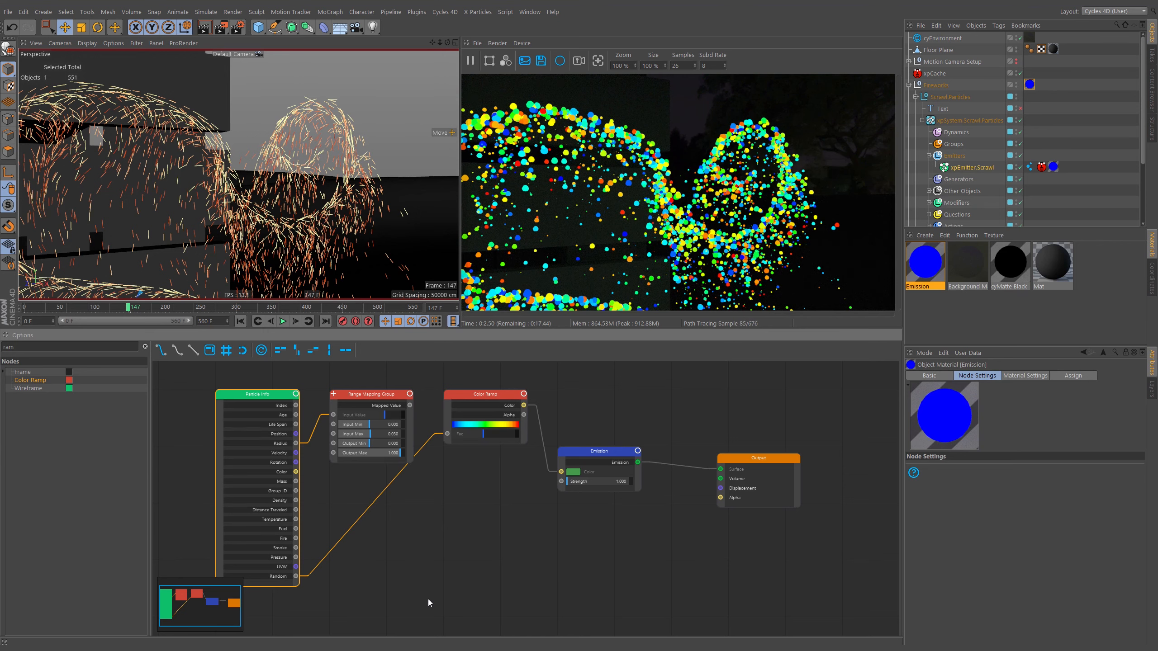
{"action": "left_click", "coordinate": [279, 577]}
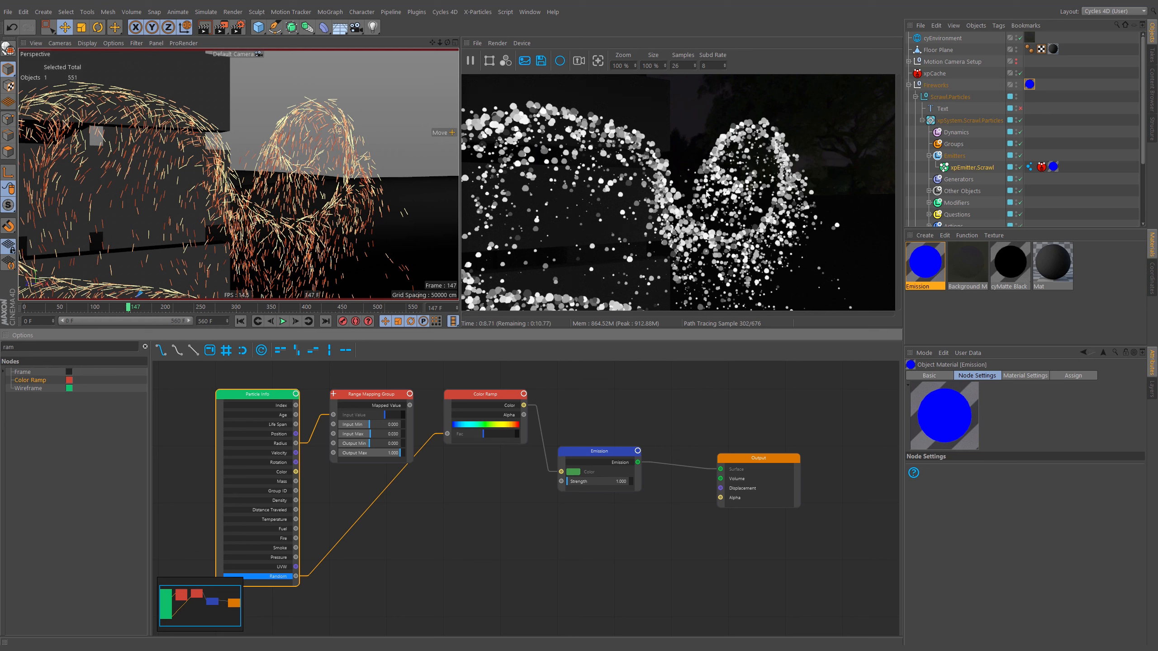
{"action": "left_click_drag", "start_coordinate": [290, 570], "coordinate": [283, 580]}
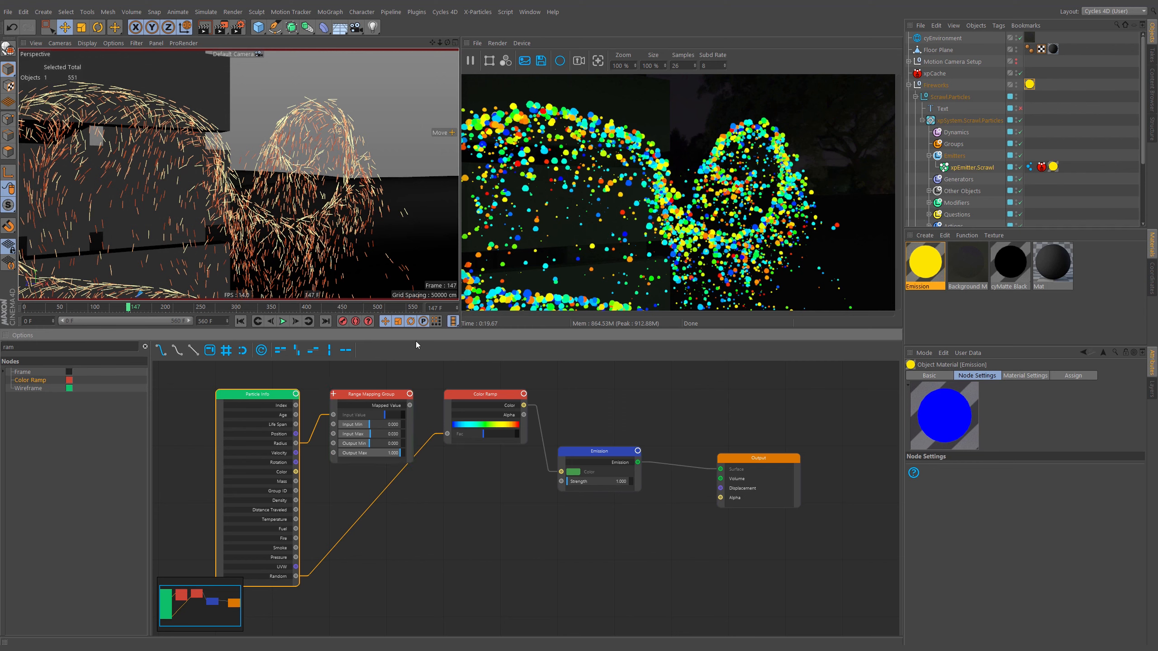
- Move the Color Ramp down to make room and add a Blackbody converter node beside the Range Mapping Group
{"action": "left_click", "coordinate": [467, 414]}
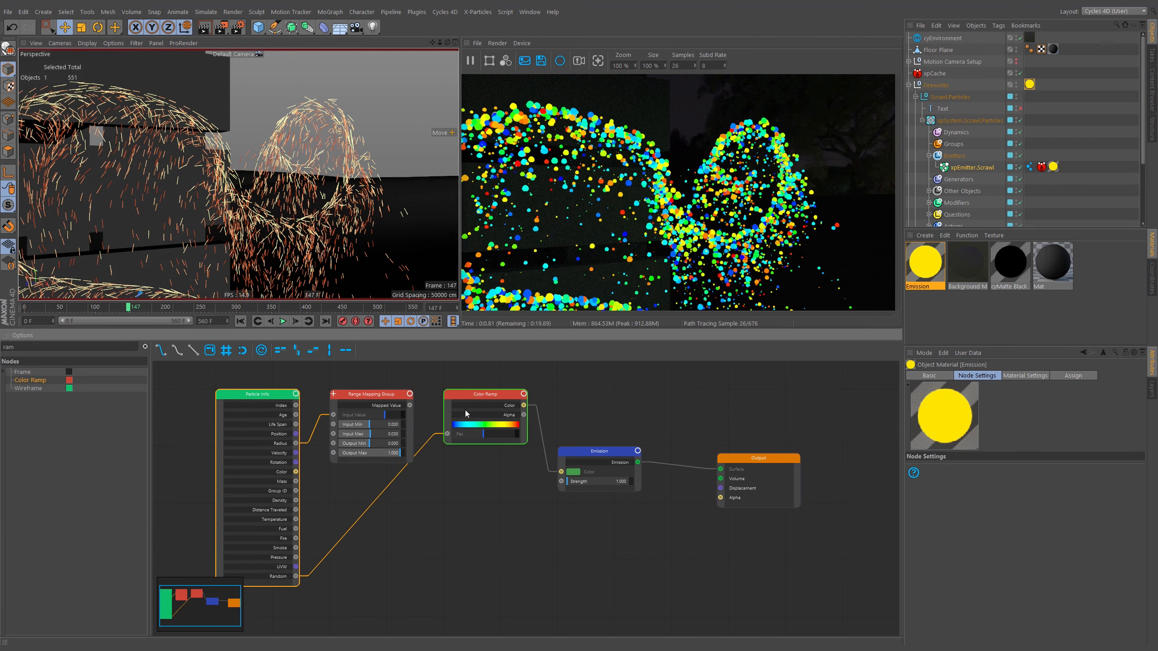
{"action": "left_click_drag", "start_coordinate": [477, 397], "coordinate": [478, 511]}
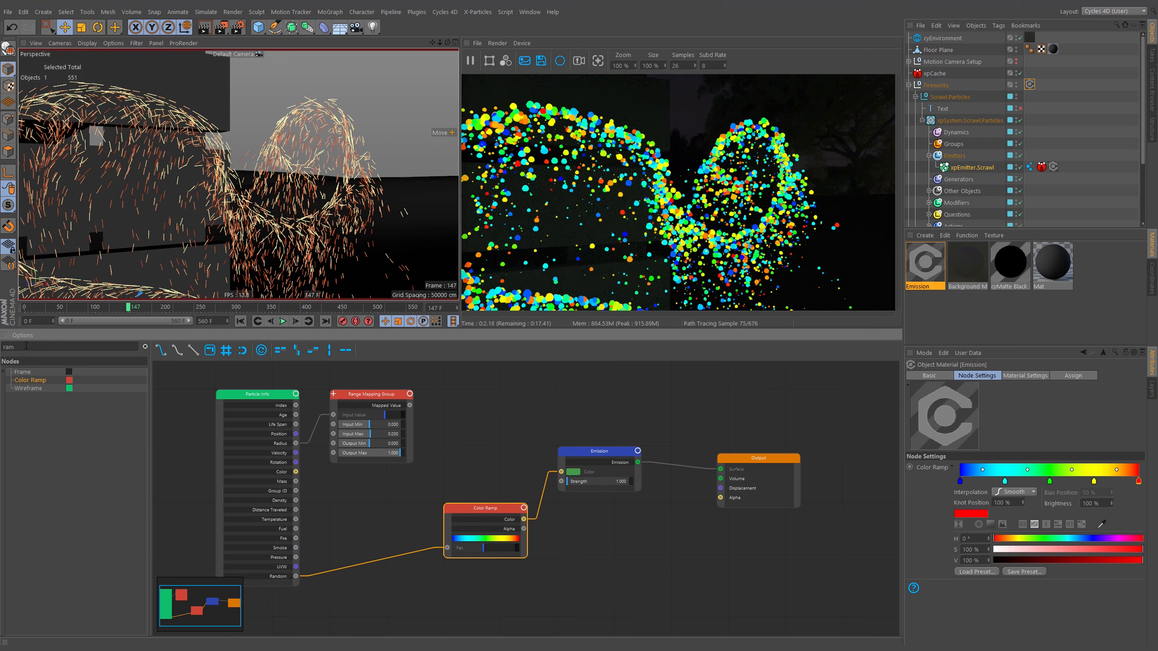
{"action": "key", "text": "BackSpace"}
{"action": "key", "text": "BackSpace"}
{"action": "key", "text": "BackSpace"}
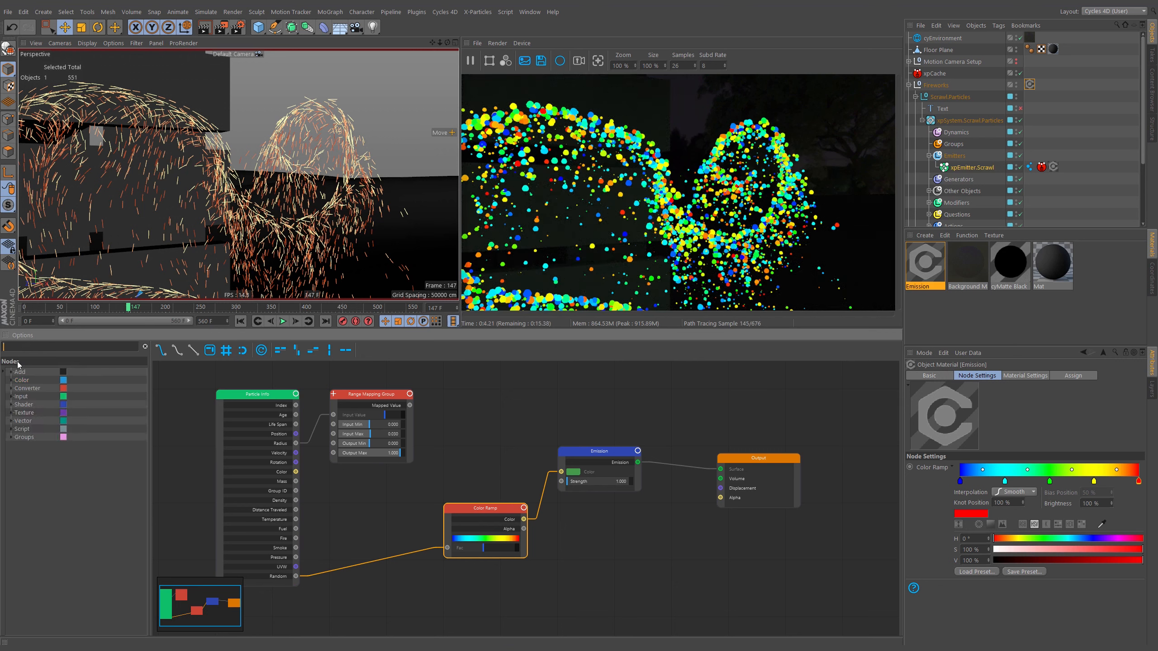
{"action": "left_click", "coordinate": [11, 388]}
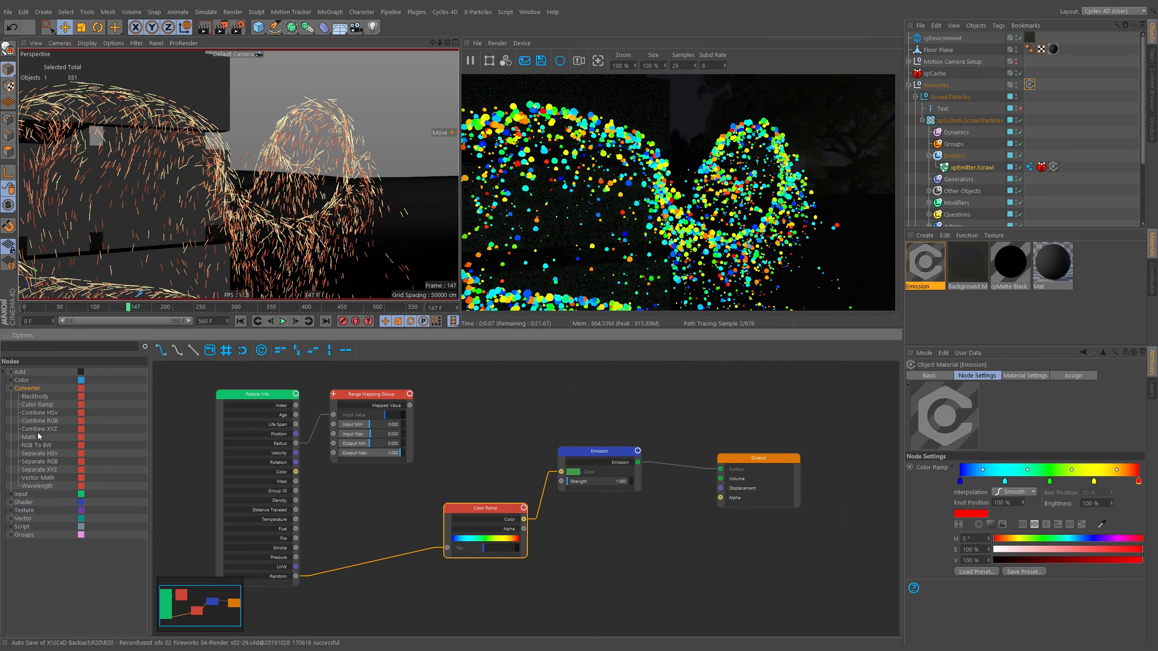
{"action": "left_click", "coordinate": [31, 397]}
{"action": "left_click_drag", "start_coordinate": [31, 402], "coordinate": [460, 401]}
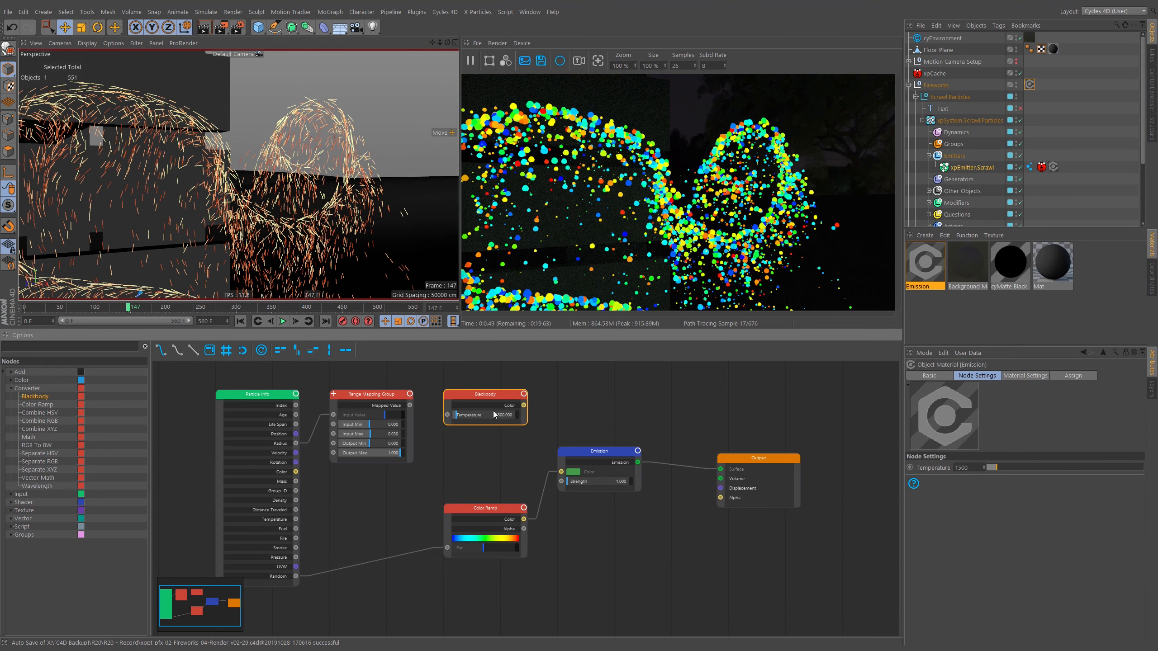
- Preview the Blackbody node's color output and try temperatures up to 12000, ending at about 3017
{"action": "left_click", "coordinate": [508, 406]}
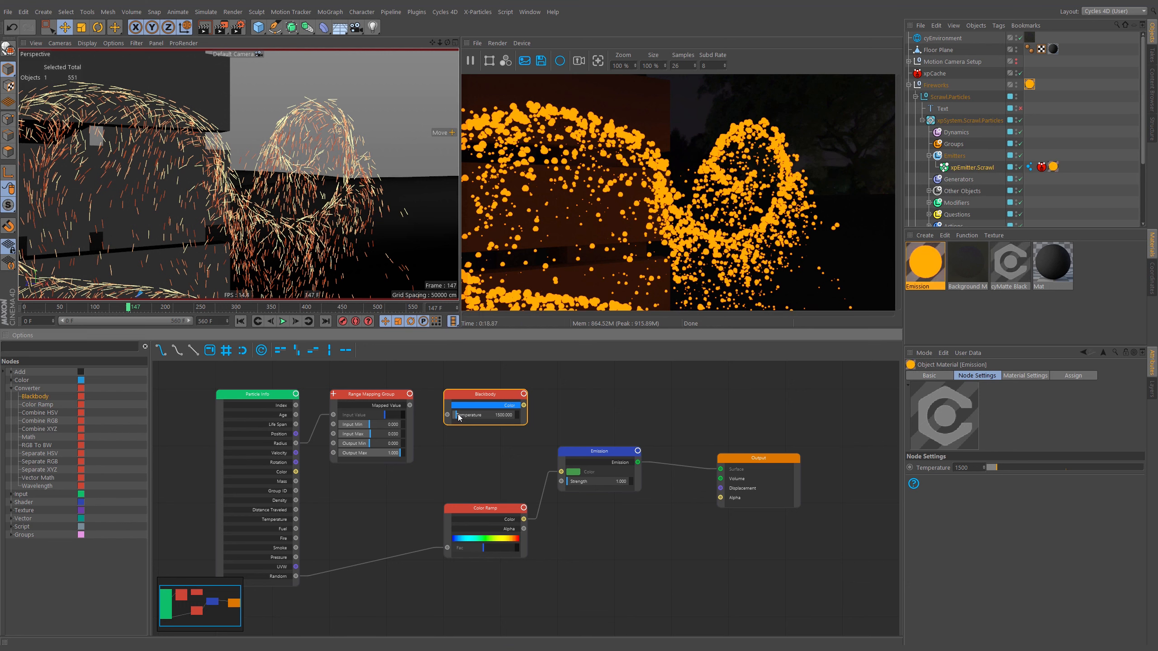
{"action": "left_click_drag", "start_coordinate": [456, 416], "coordinate": [458, 417]}
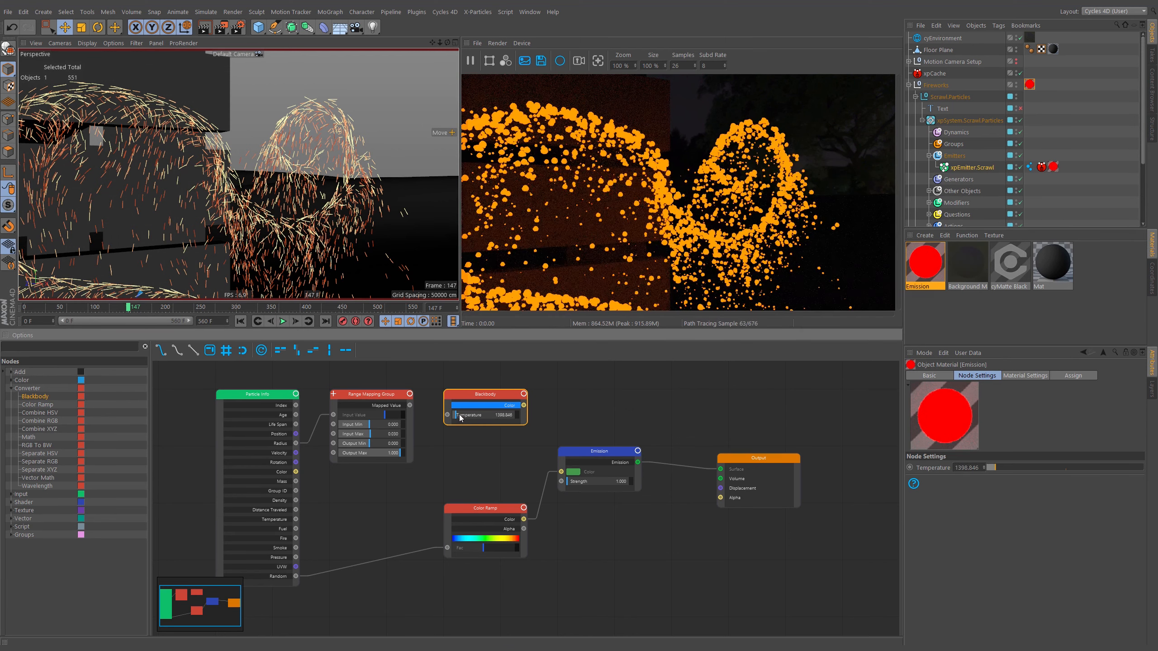
{"action": "left_click_drag", "start_coordinate": [457, 417], "coordinate": [538, 421]}
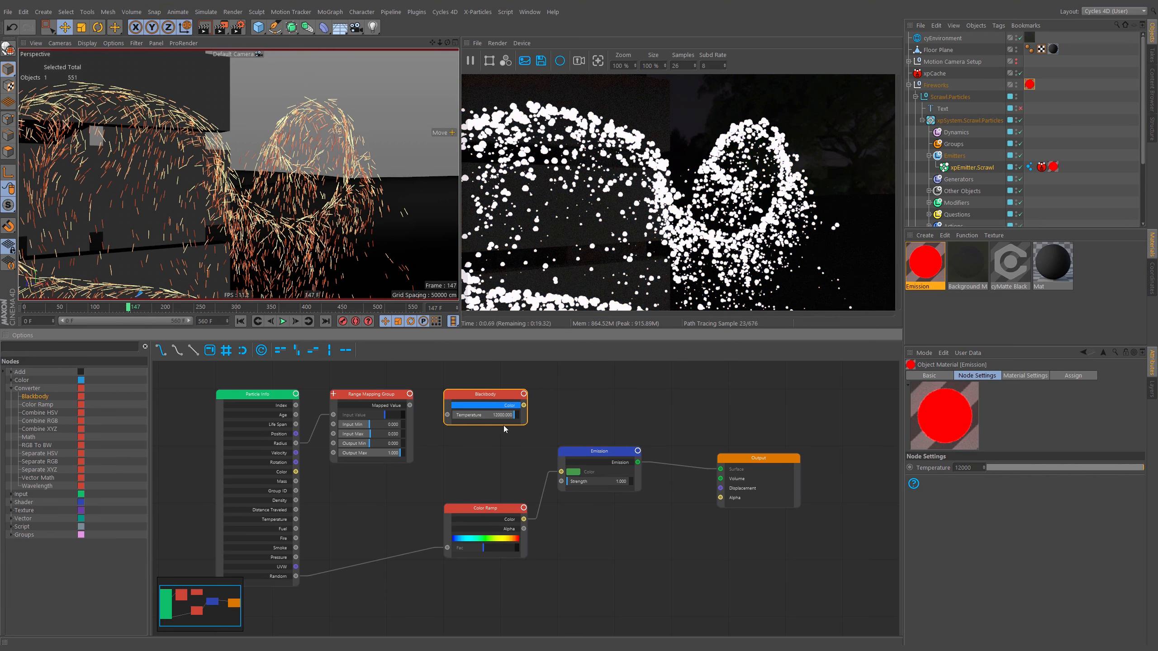
{"action": "left_click", "coordinate": [469, 415]}
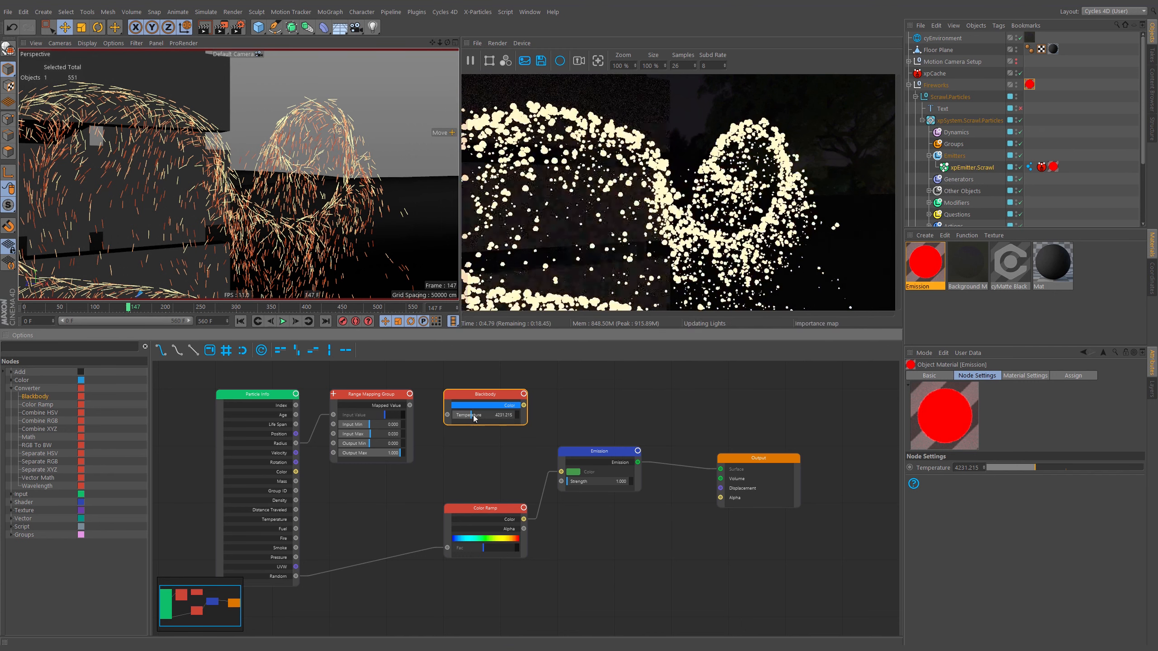
{"action": "left_click", "coordinate": [464, 415]}
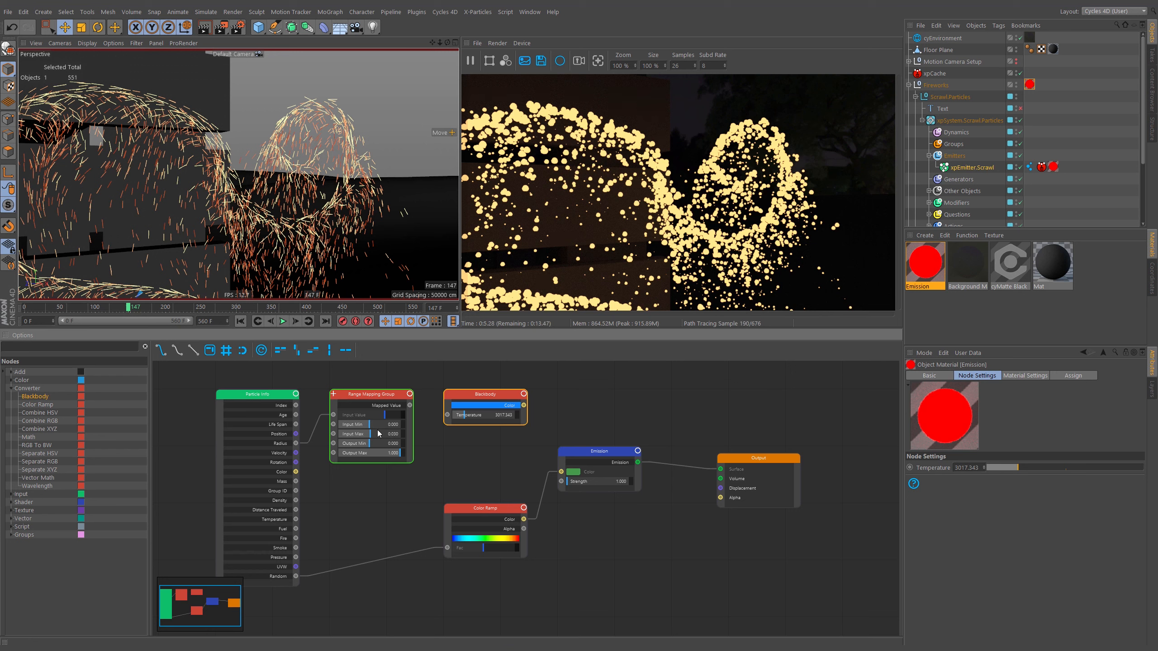
- Connect the Range Mapping Group's mapped value to the Blackbody temperature, and the Blackbody color to the Emission node's color
{"action": "left_click_drag", "start_coordinate": [410, 405], "coordinate": [445, 418]}
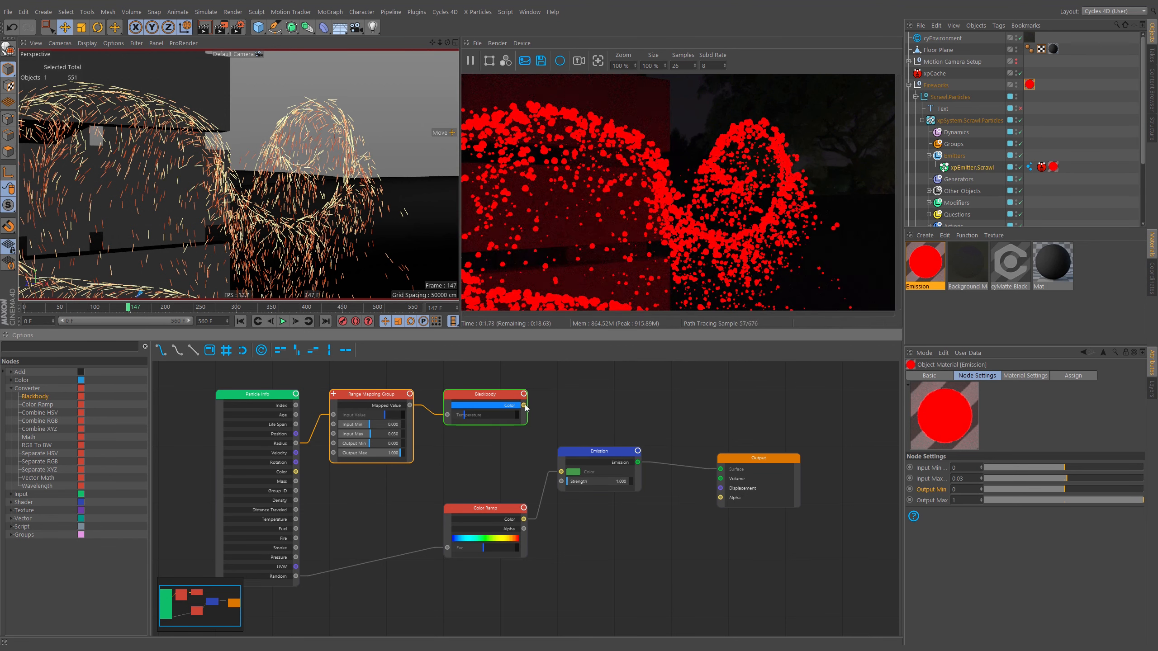
{"action": "left_click_drag", "start_coordinate": [523, 405], "coordinate": [562, 472]}
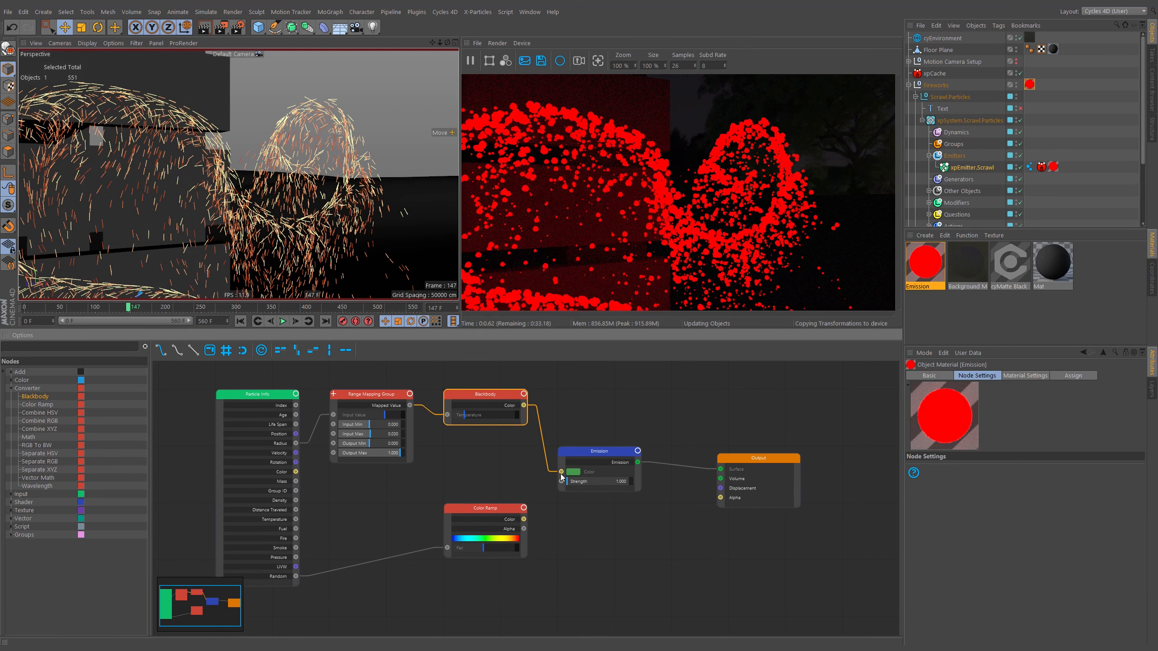
{"action": "left_click", "coordinate": [593, 458]}
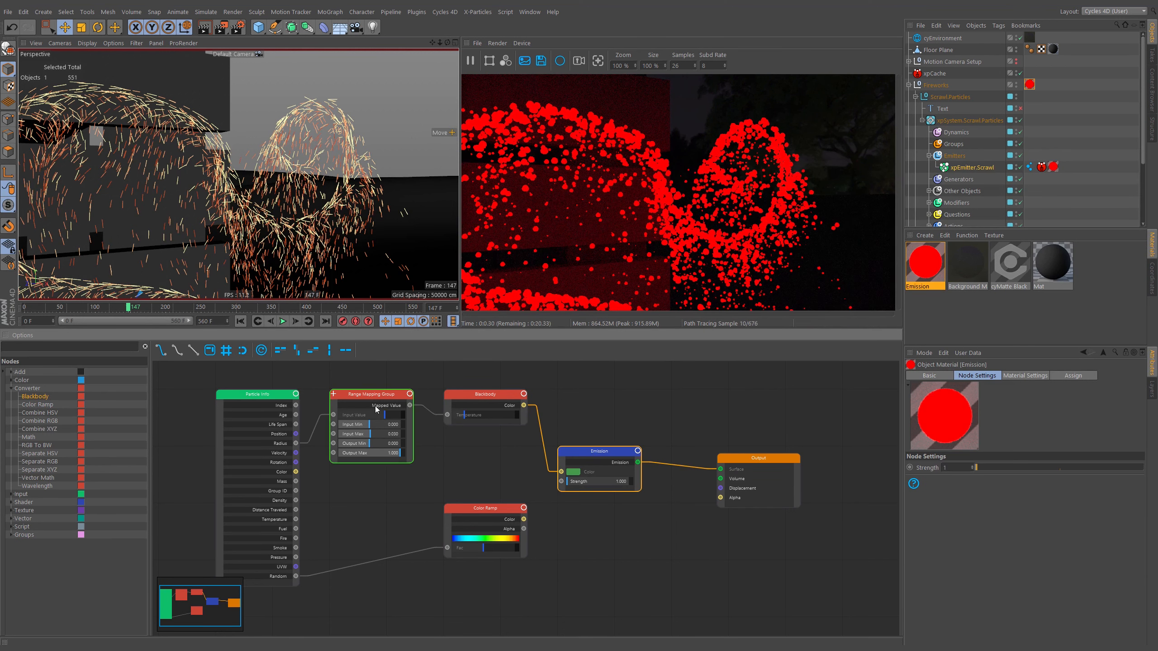
- Set the Range Mapping Group's Output Max to 4000 and its Output Min to 800
{"action": "left_click", "coordinate": [360, 459]}
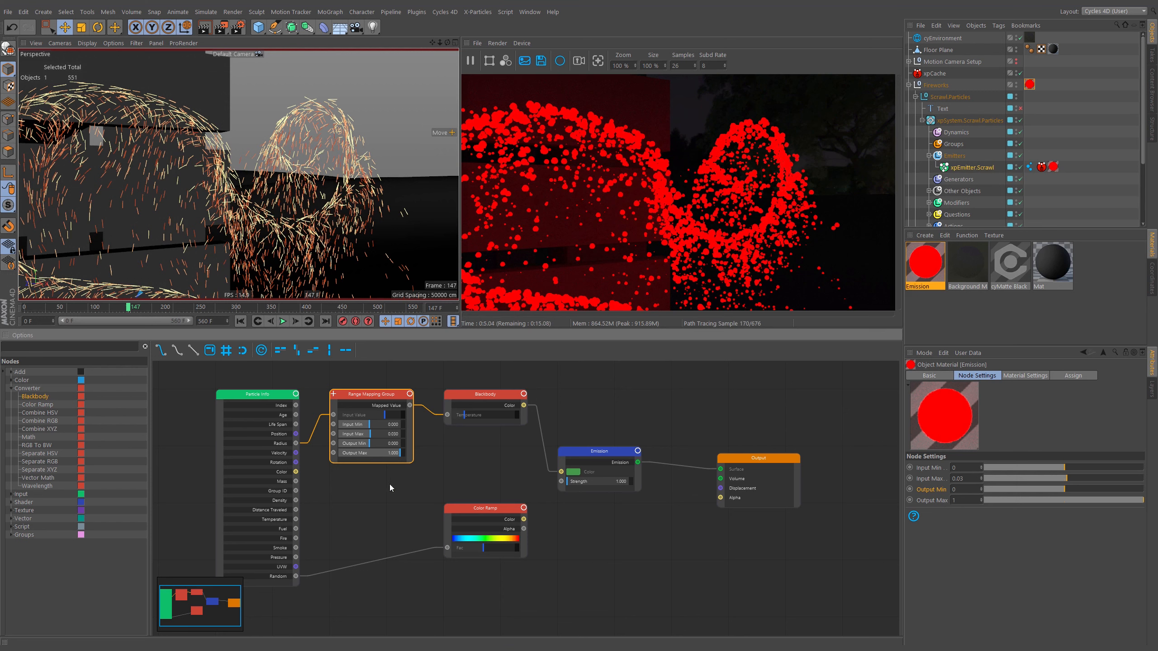
{"action": "left_click", "coordinate": [959, 501]}
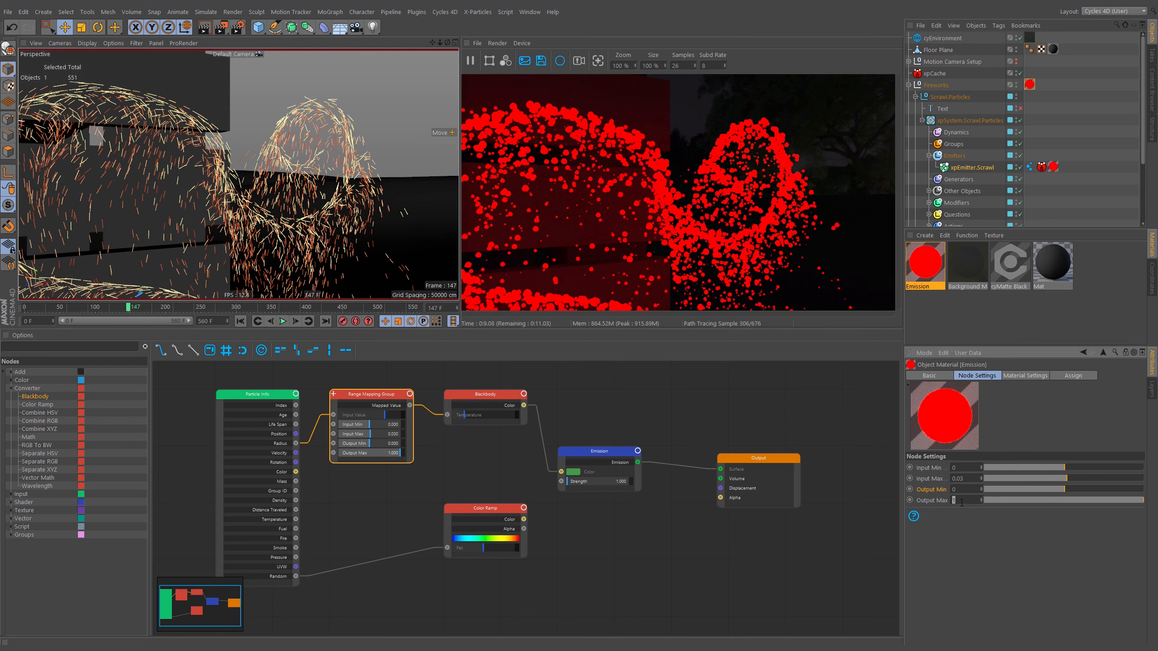
{"action": "type", "text": "4000"}
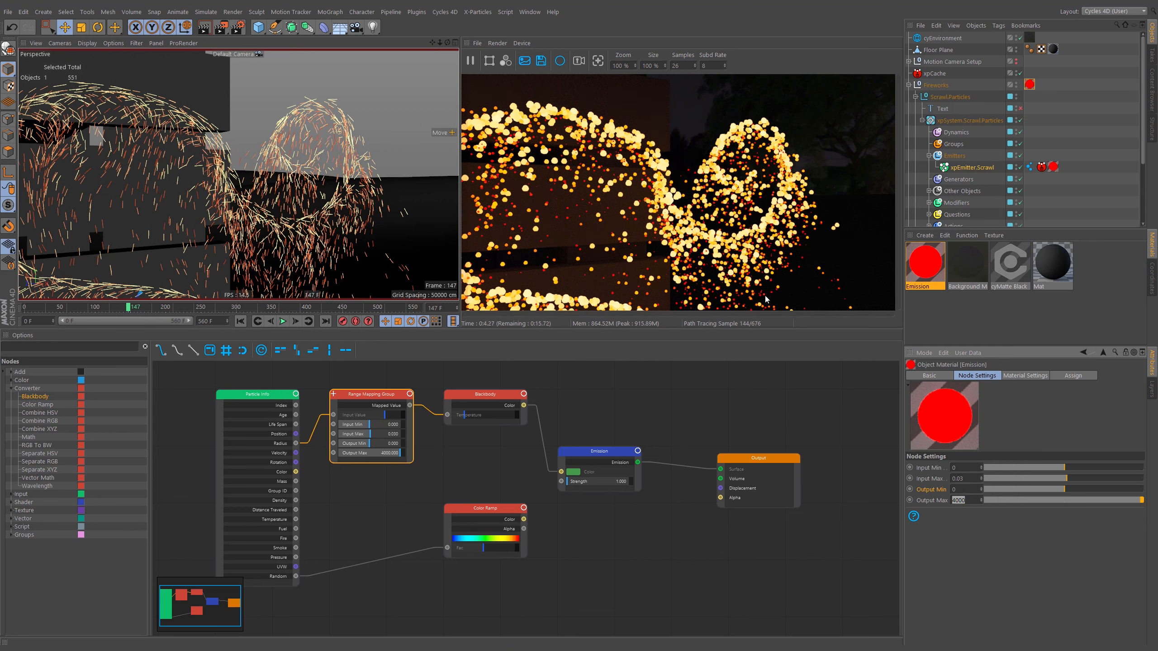
{"action": "double_click", "coordinate": [962, 490]}
{"action": "type", "text": "800"}
{"action": "key", "text": "Return"}
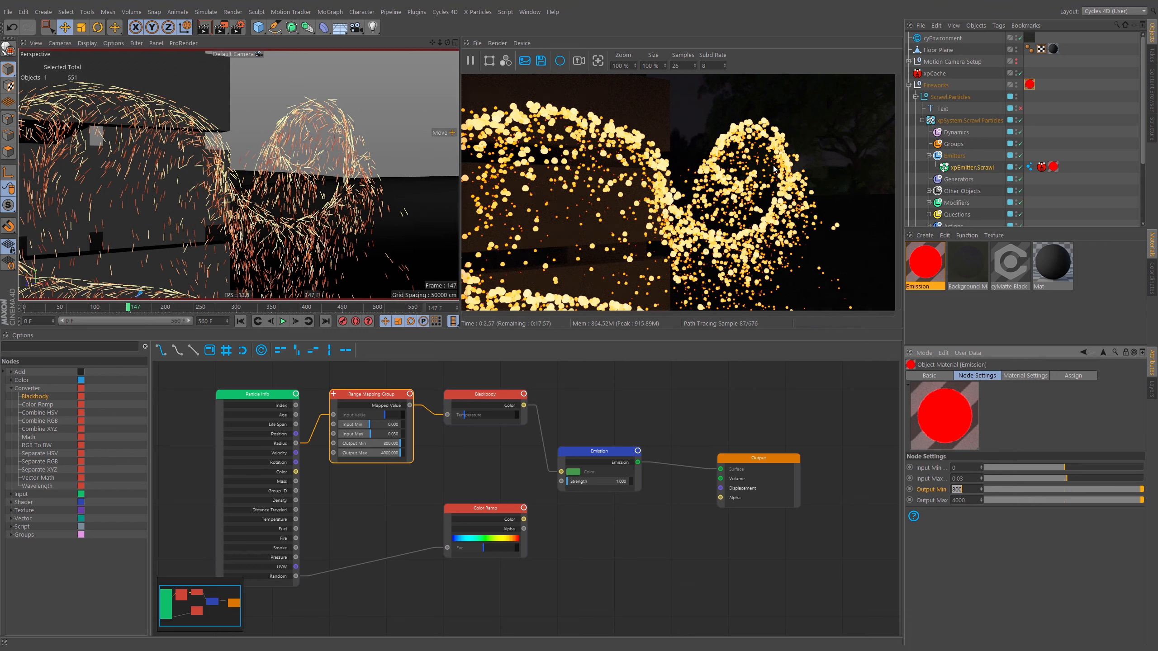
- Set the Emission node's strength to 1 and delete the unused Color Ramp node
{"action": "left_click", "coordinate": [598, 469]}
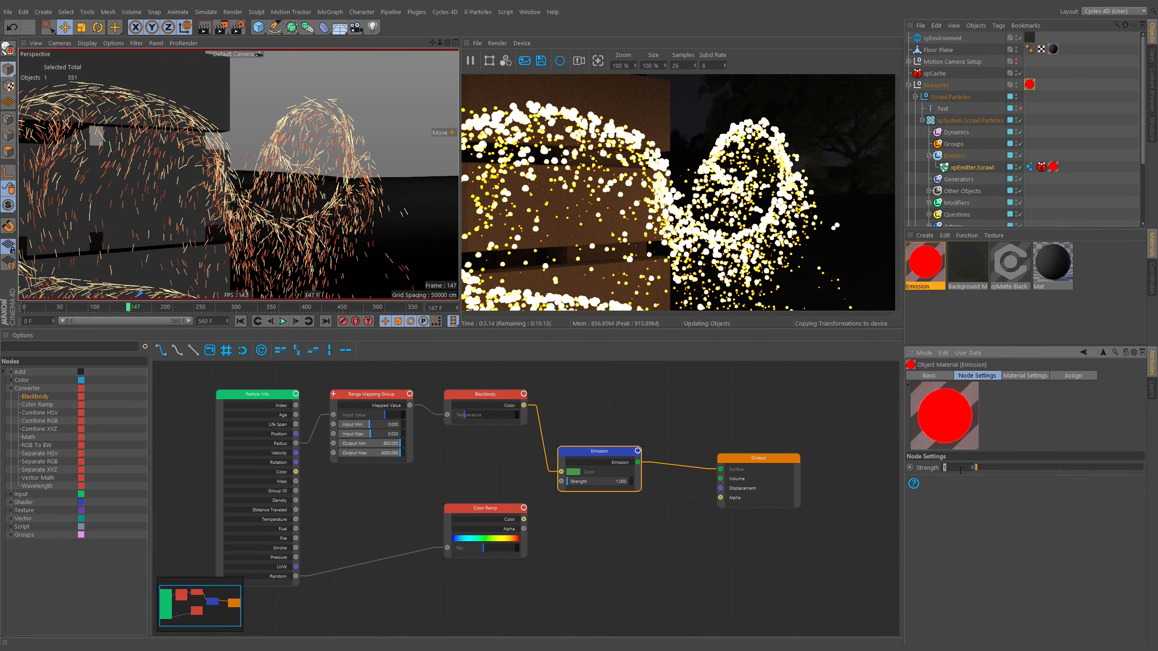
{"action": "key", "text": "Return"}
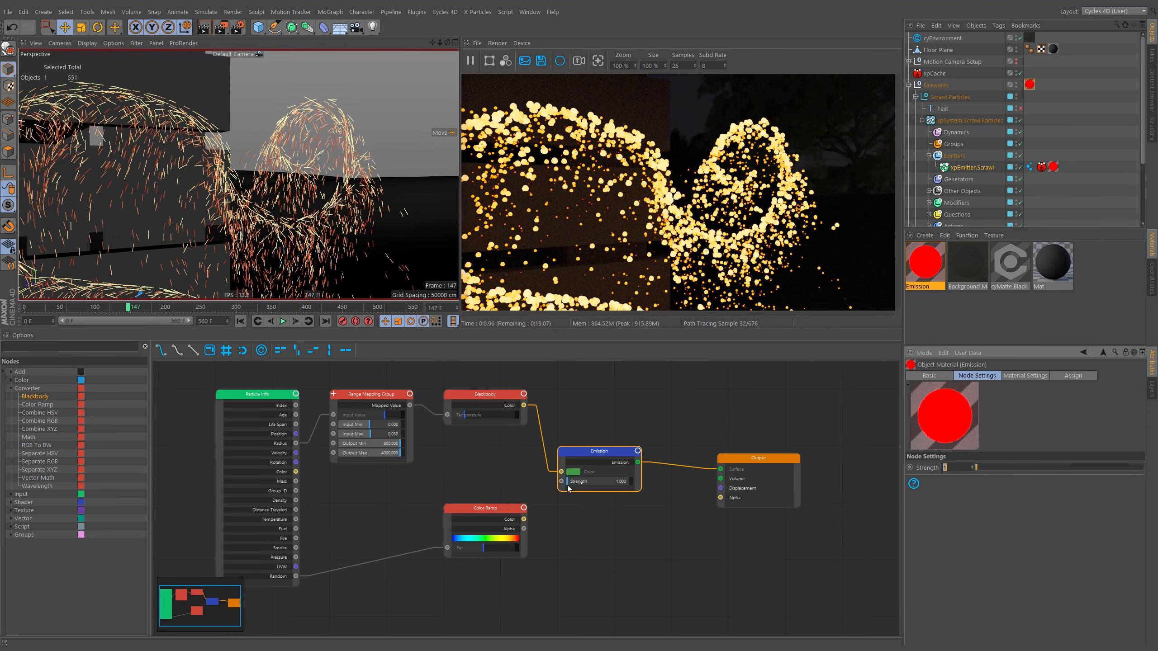
{"action": "left_click_drag", "start_coordinate": [483, 510], "coordinate": [483, 569]}
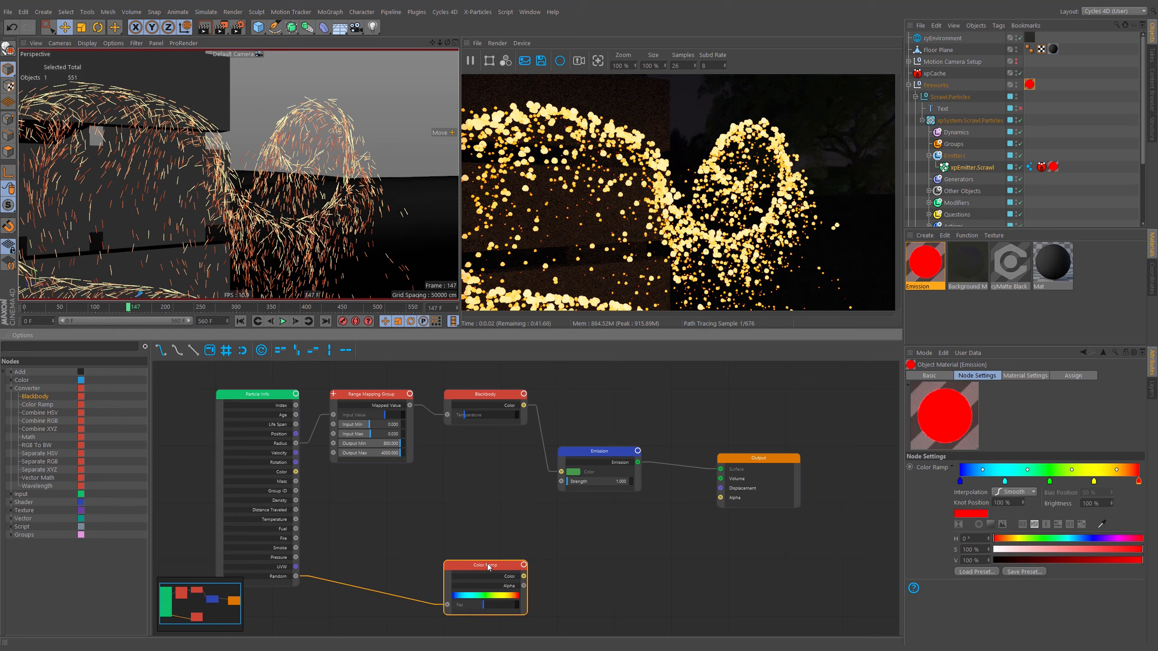
{"action": "key", "text": "Delete"}
- Duplicate the Range Mapping Group below the original and link particle Radius through the copy to the Emission strength
{"action": "left_click_drag", "start_coordinate": [381, 403], "coordinate": [390, 481]}
{"action": "left_click_drag", "start_coordinate": [296, 443], "coordinate": [334, 499]}
{"action": "left_click_drag", "start_coordinate": [410, 490], "coordinate": [561, 481]}
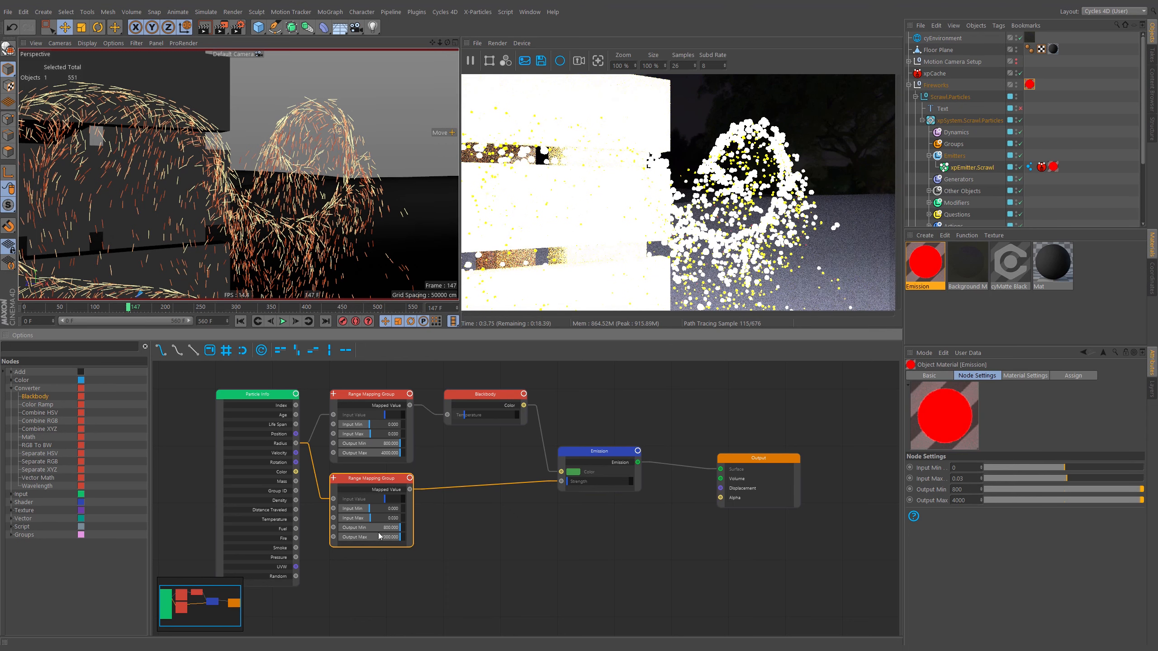
- Set the duplicated Range Mapping Group's Output Max to 30 and Output Min to 5
{"action": "left_click", "coordinate": [963, 489]}
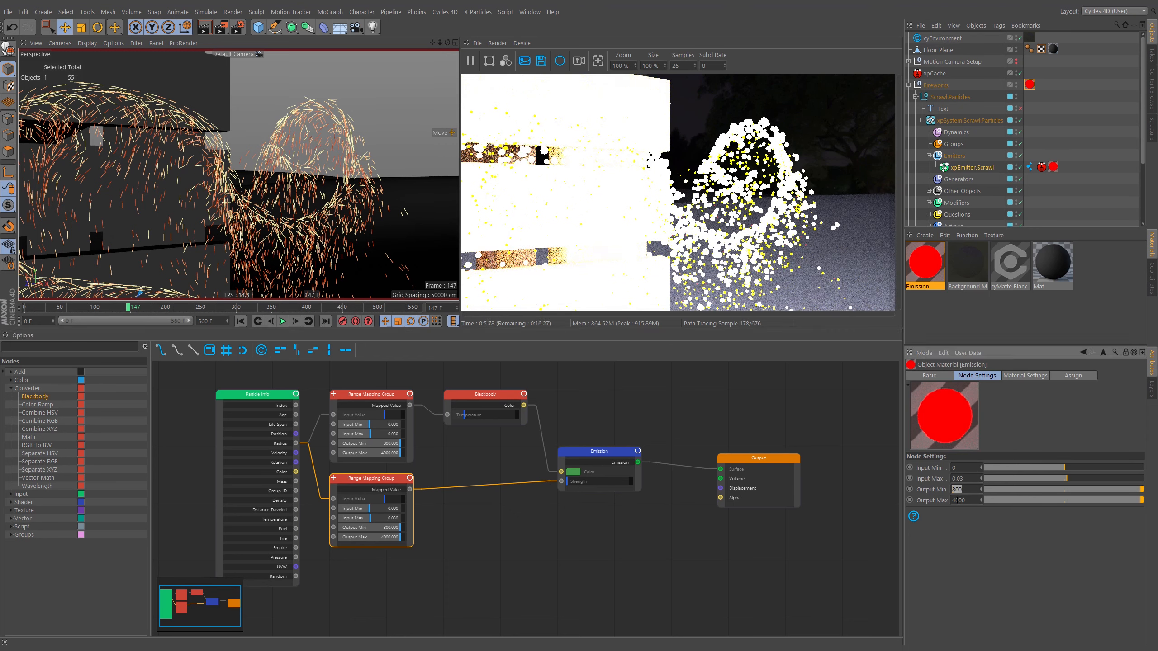
{"action": "left_click_drag", "start_coordinate": [966, 500], "coordinate": [942, 501]}
{"action": "type", "text": "30"}
{"action": "key", "text": "shift+Tab"}
{"action": "type", "text": "5"}
{"action": "key", "text": "Return"}
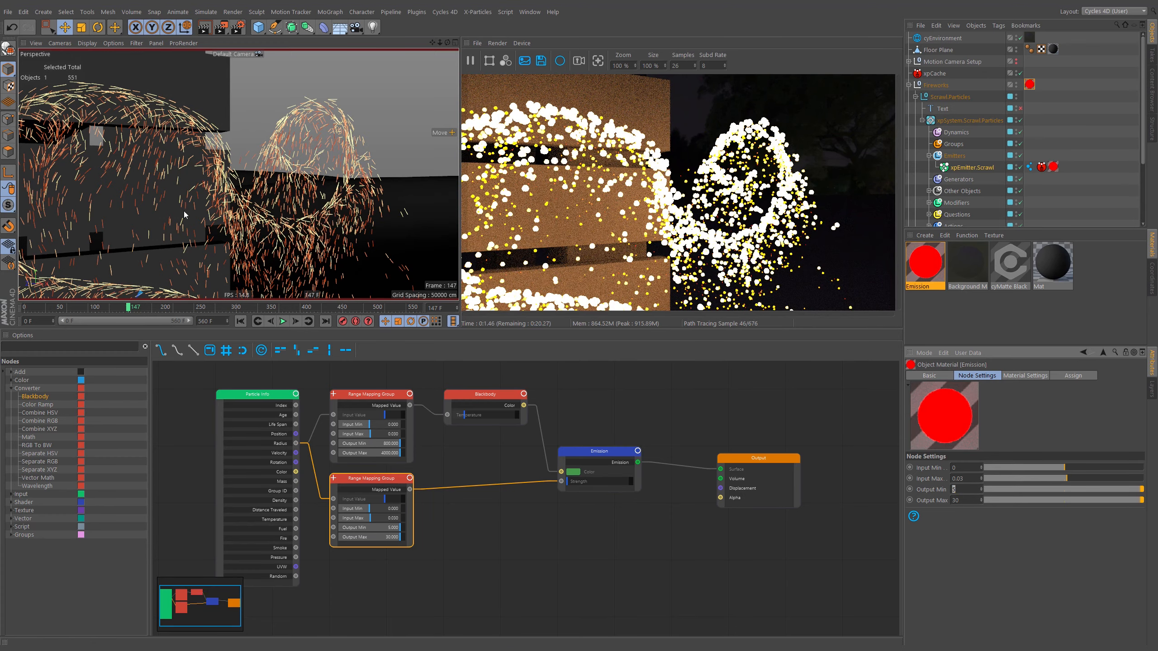
- Check the particle lettering from farther away and switch the viewport to the Motion Camera
{"action": "right_click_drag", "start_coordinate": [149, 185], "coordinate": [118, 204], "text": "alt"}
{"action": "left_click_drag", "start_coordinate": [133, 186], "coordinate": [116, 214], "text": "alt"}
{"action": "right_click_drag", "start_coordinate": [137, 187], "coordinate": [99, 216], "text": "alt"}
{"action": "left_click", "coordinate": [254, 52]}
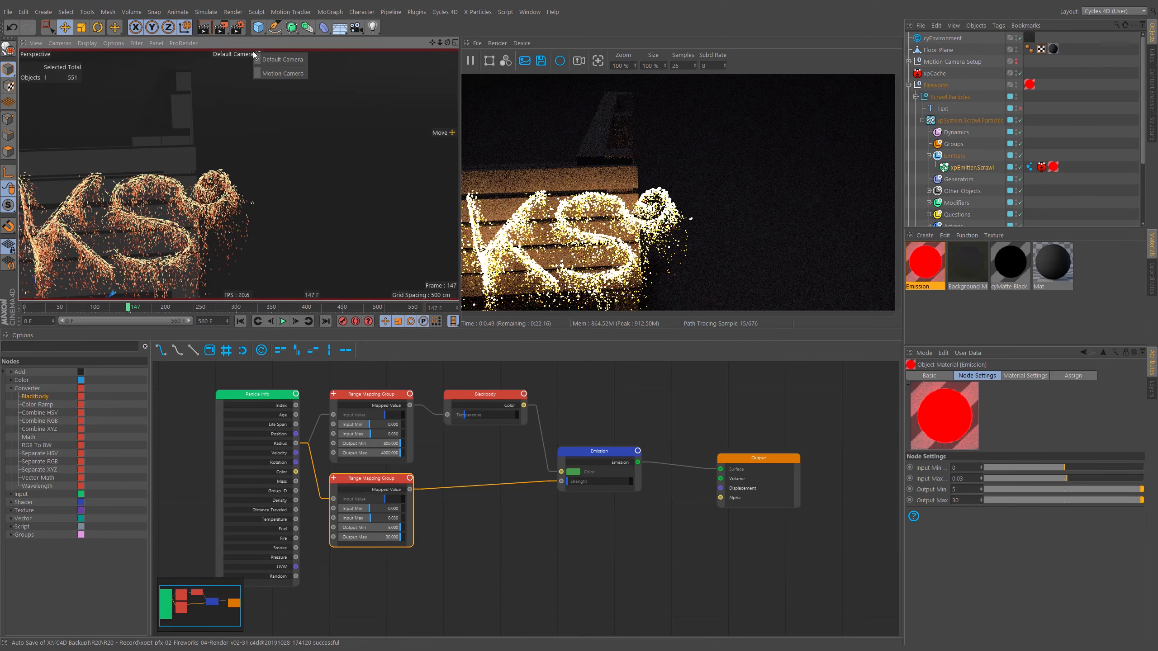
{"action": "left_click", "coordinate": [268, 74]}
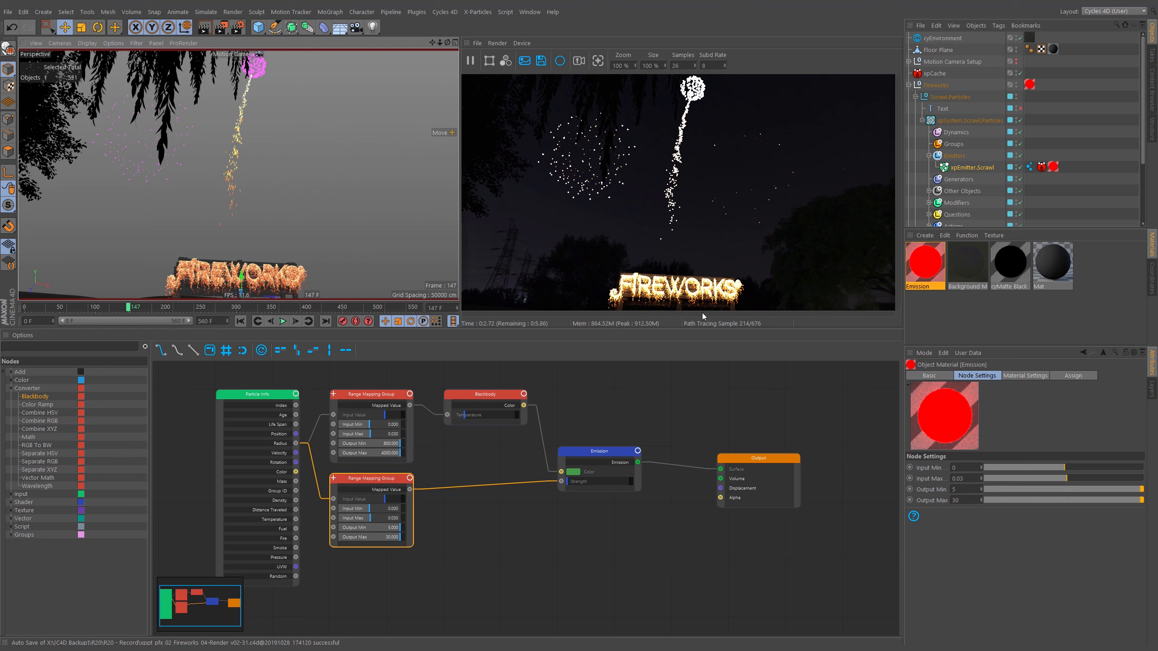
- Set Output Min to 1500 on the Range Mapping Group that drives the Blackbody temperature
{"action": "left_click", "coordinate": [371, 451]}
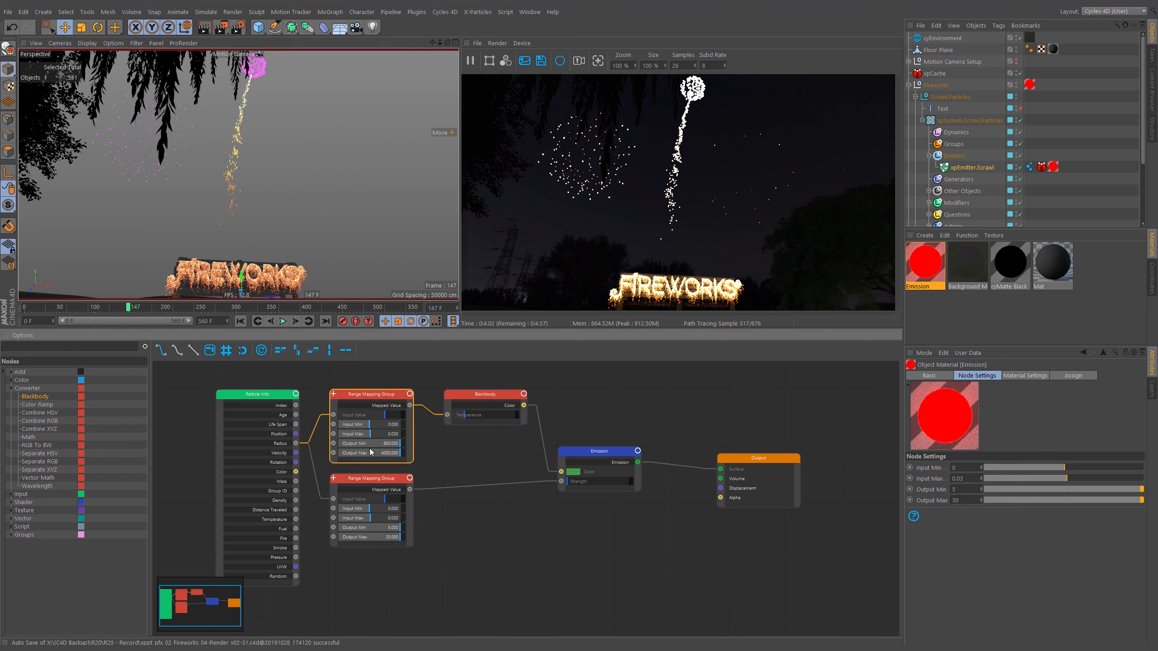
{"action": "double_click", "coordinate": [966, 490]}
{"action": "type", "text": "1500"}
{"action": "key", "text": "Return"}
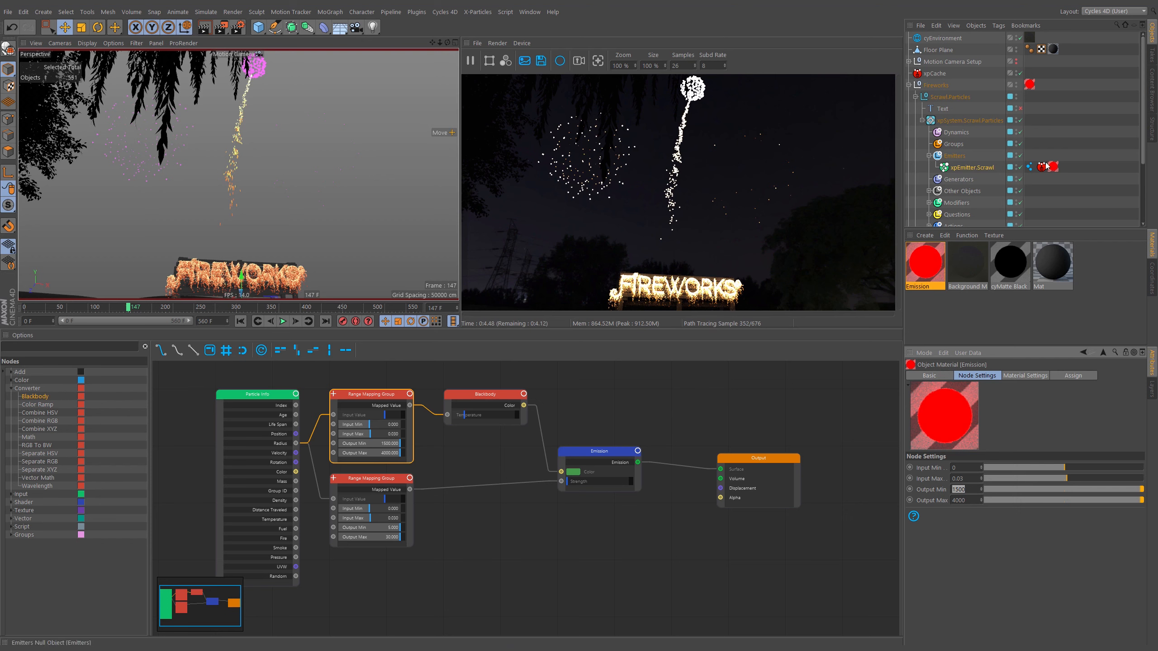
- Set the Size Multiplier to 15 % in the Cycles 4D Instance tag of xpEmitter.Scrawl
{"action": "left_click", "coordinate": [1029, 167]}
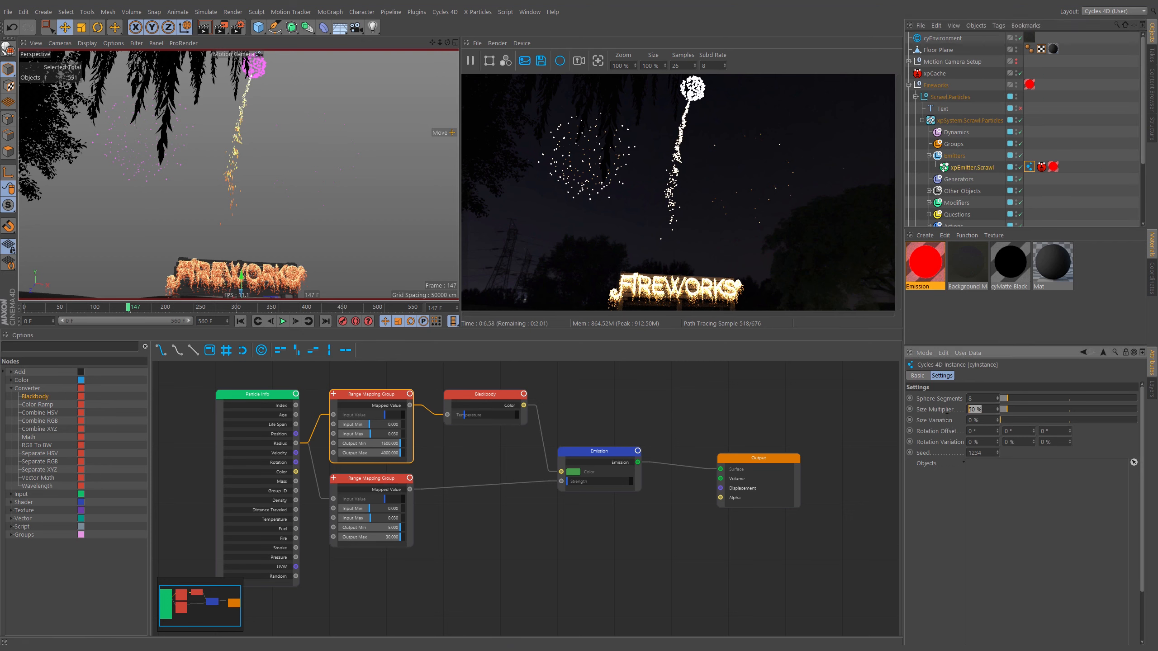
{"action": "double_click", "coordinate": [980, 410]}
{"action": "type", "text": "1"}
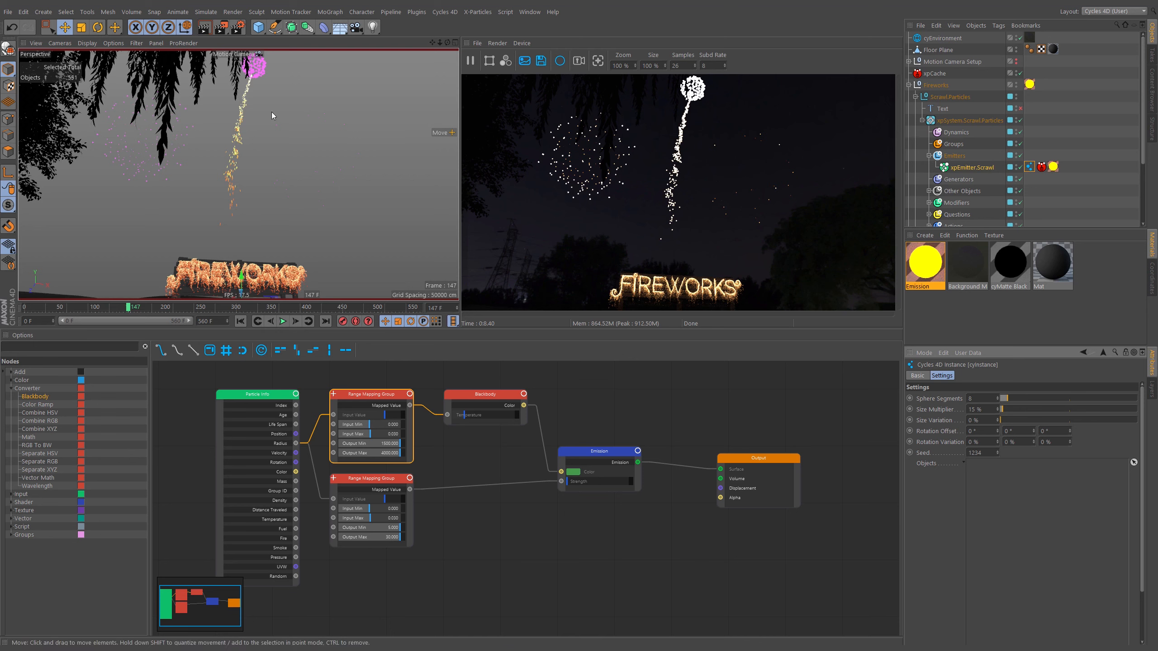
- Scrub the timeline back to frame 74 to check the fireworks render
{"action": "left_click", "coordinate": [120, 309]}
{"action": "left_click_drag", "start_coordinate": [112, 309], "coordinate": [83, 308]}
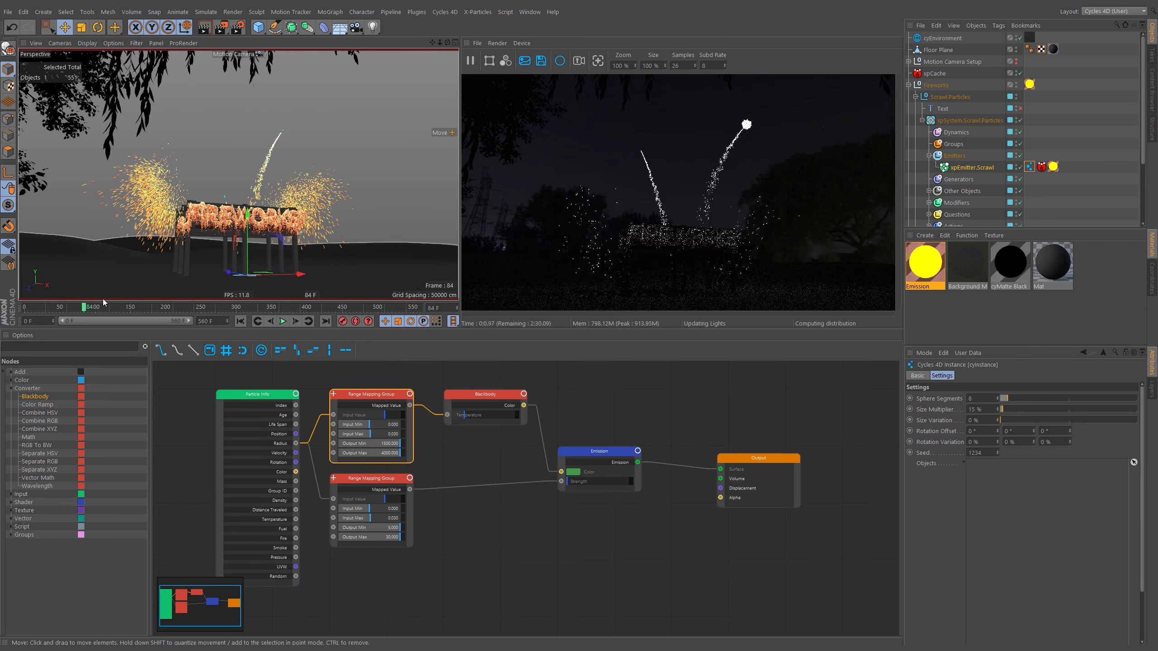
{"action": "left_click", "coordinate": [76, 309]}
{"action": "left_click", "coordinate": [77, 309]}
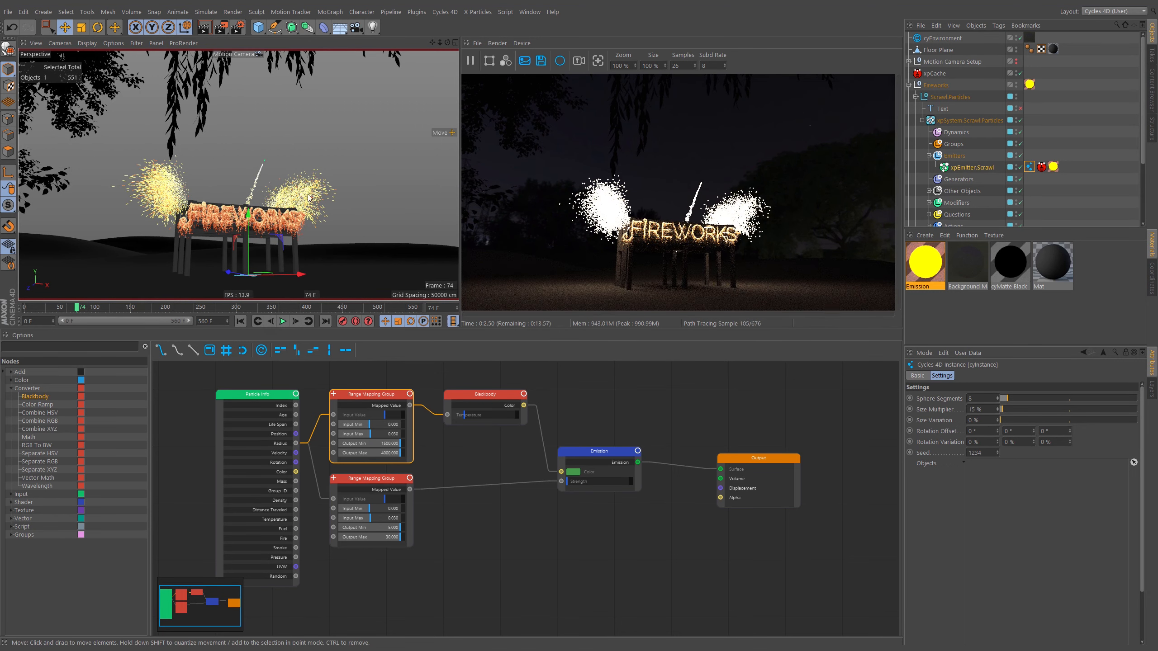
- Switch to the Default Camera and examine the rocket tail particles up close
{"action": "left_click", "coordinate": [242, 55]}
{"action": "left_click", "coordinate": [249, 61]}
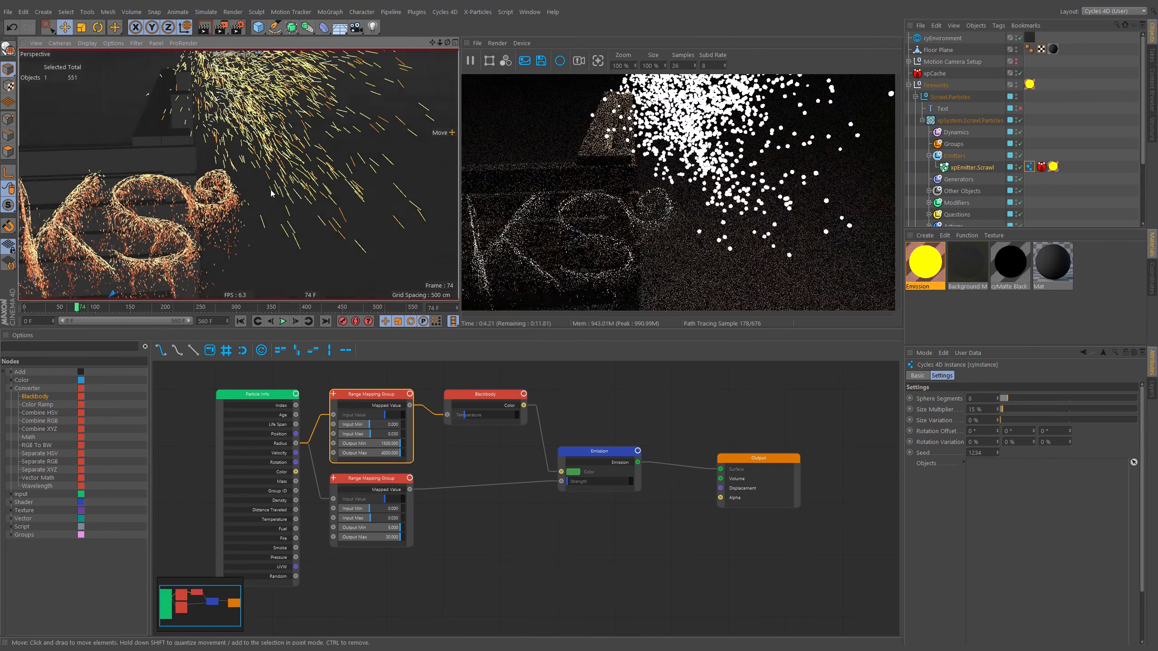
{"action": "middle_click_drag", "start_coordinate": [201, 144], "coordinate": [176, 232], "text": "alt"}
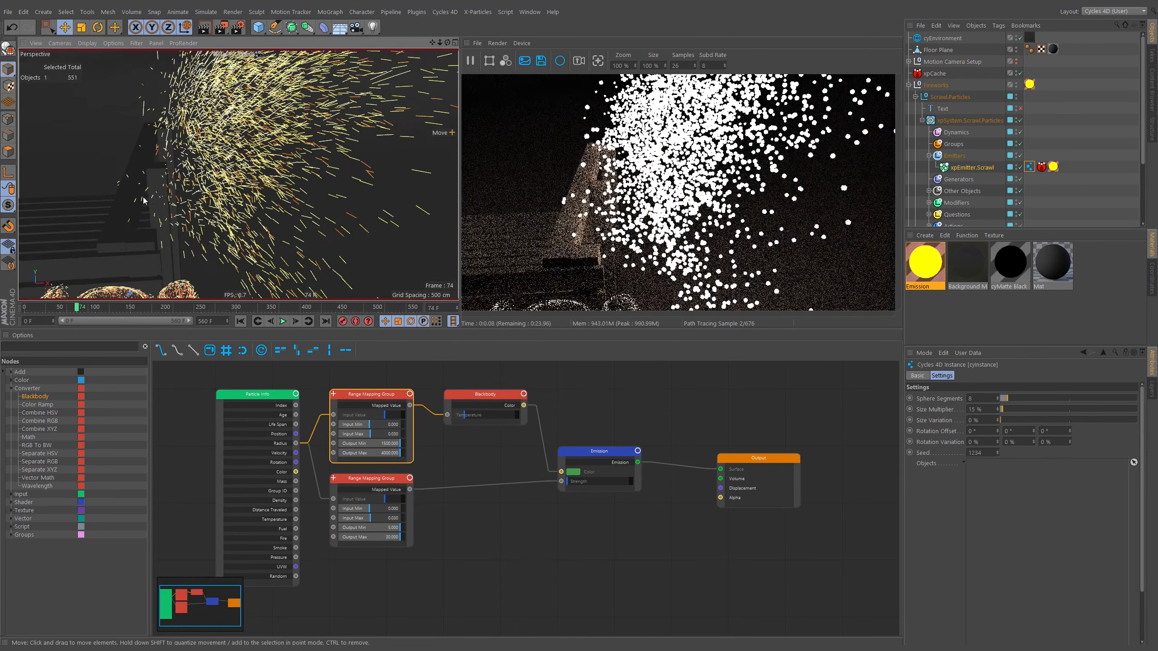
{"action": "mouse_move", "coordinate": [147, 184]}
{"action": "middle_mouse_down", "text": "alt"}
{"action": "mouse_move", "coordinate": [187, 128]}
{"action": "mouse_move", "coordinate": [167, 203]}
{"action": "middle_mouse_up", "text": "alt"}
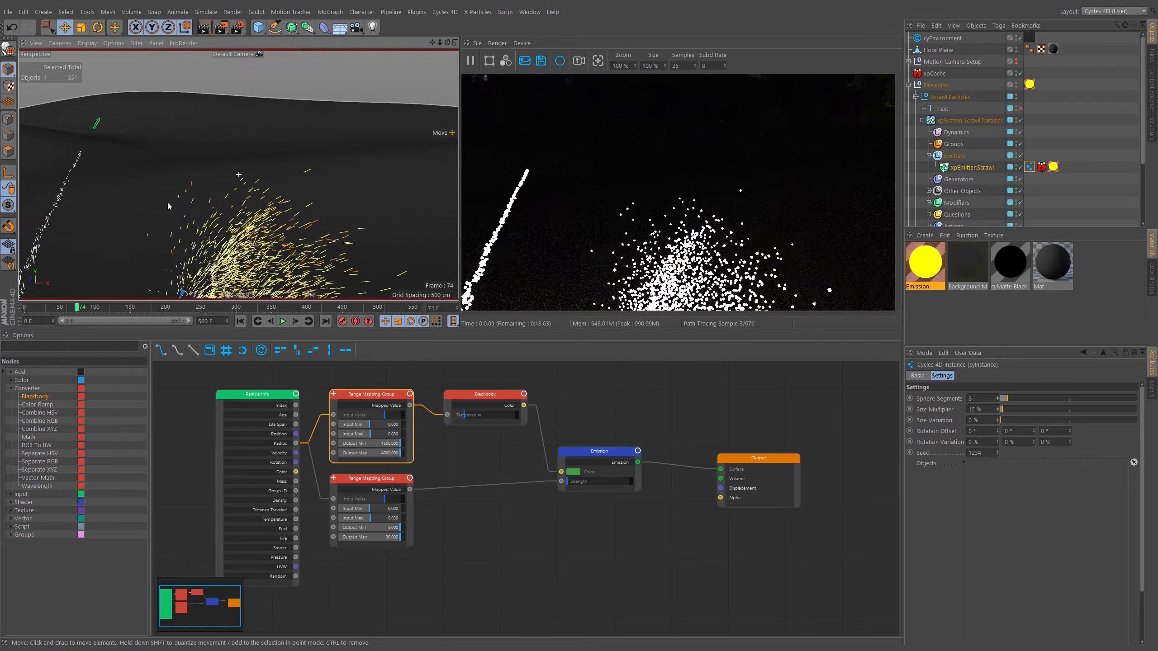
{"action": "mouse_move", "coordinate": [106, 220]}
{"action": "middle_mouse_down", "text": "alt"}
{"action": "mouse_move", "coordinate": [177, 173]}
{"action": "mouse_move", "coordinate": [159, 219]}
{"action": "middle_mouse_up", "text": "alt"}
{"action": "scroll", "coordinate": [180, 199], "scroll_direction": "up", "scroll_amount": 8}
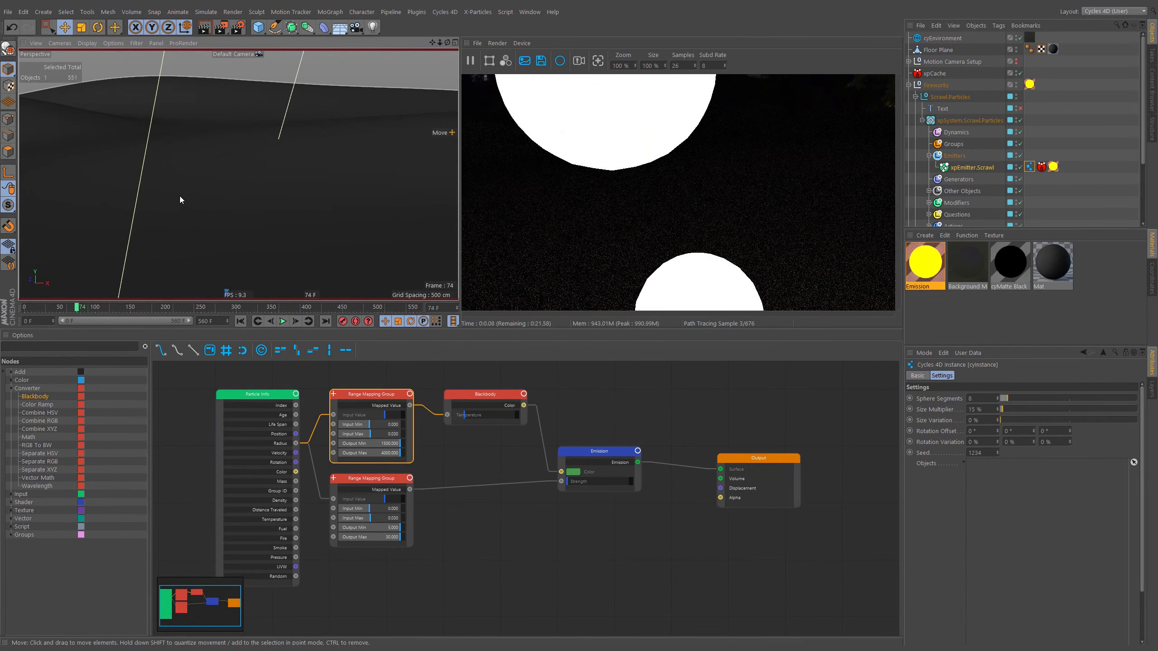
{"action": "scroll", "coordinate": [179, 198], "scroll_direction": "down", "scroll_amount": 3}
{"action": "scroll", "coordinate": [178, 204], "scroll_direction": "down", "scroll_amount": 3}
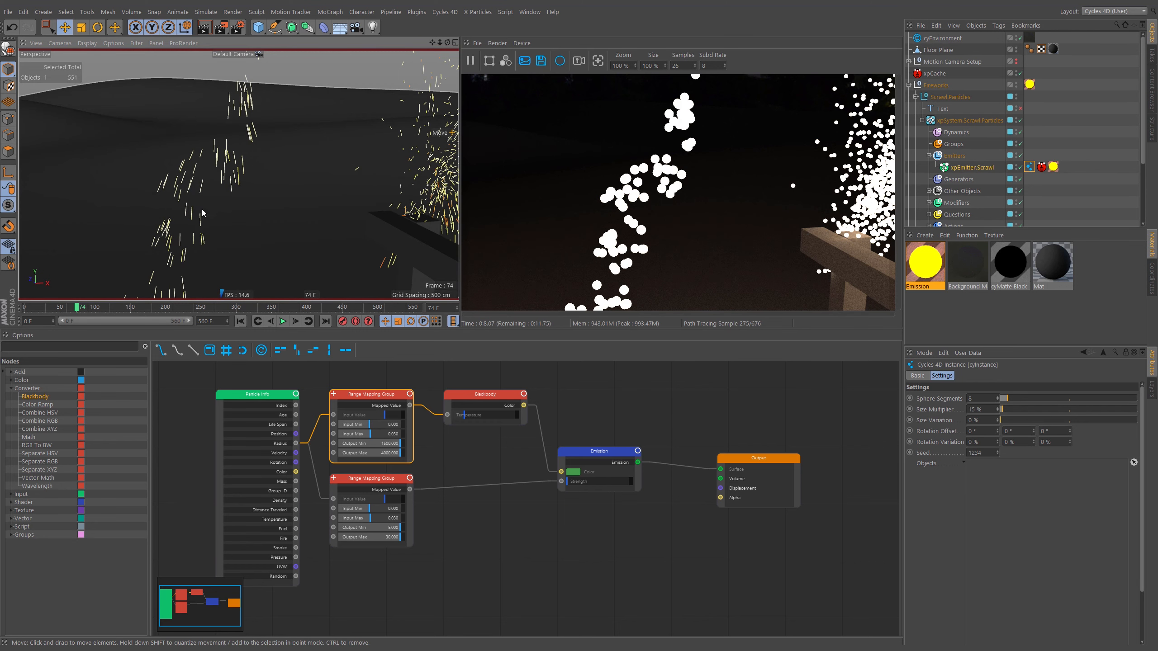
- Filter the objects by "tail." and check the emission settings of several shell and star tail emitters
{"action": "left_click", "coordinate": [1117, 24]}
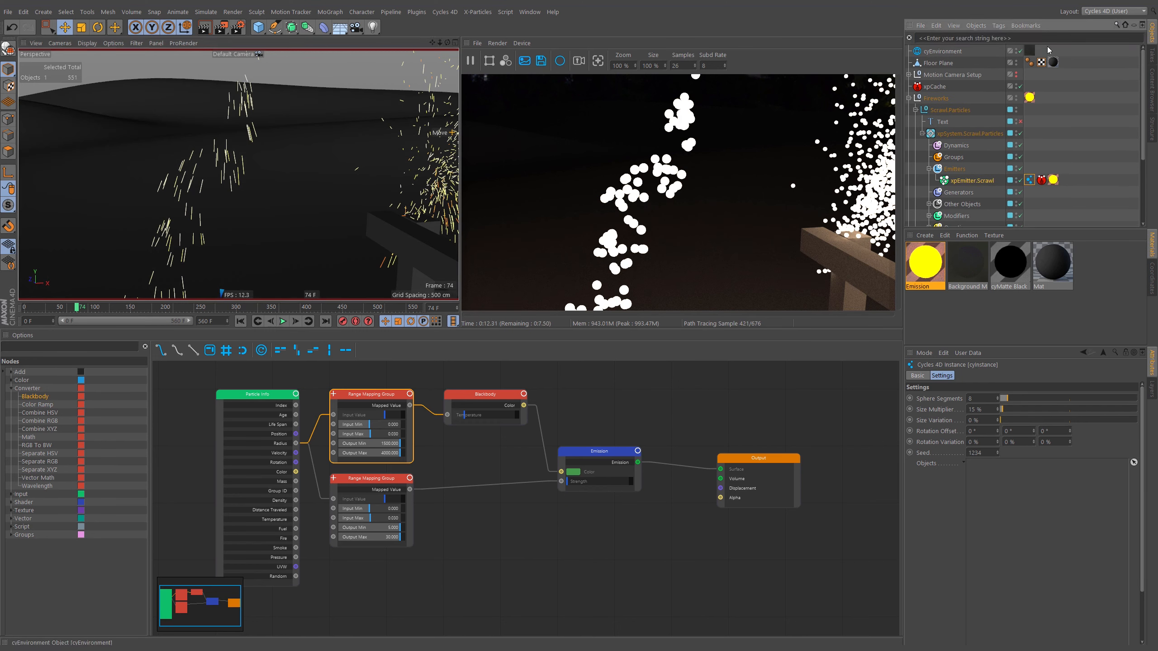
{"action": "type", "text": "tail."}
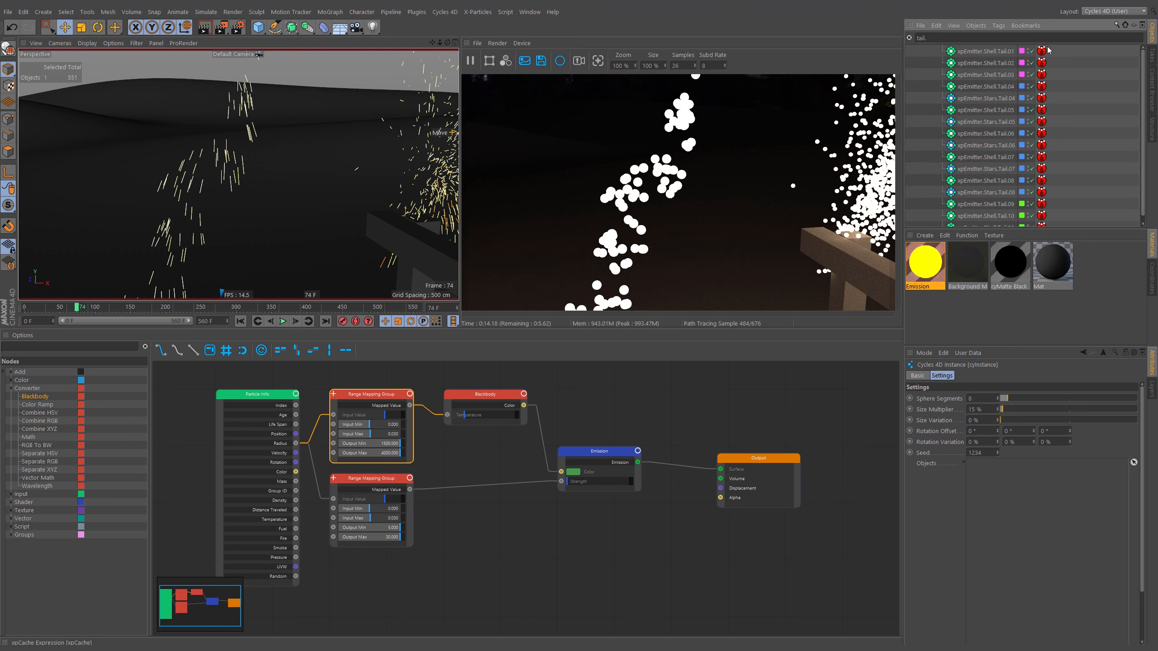
{"action": "left_click", "coordinate": [982, 55]}
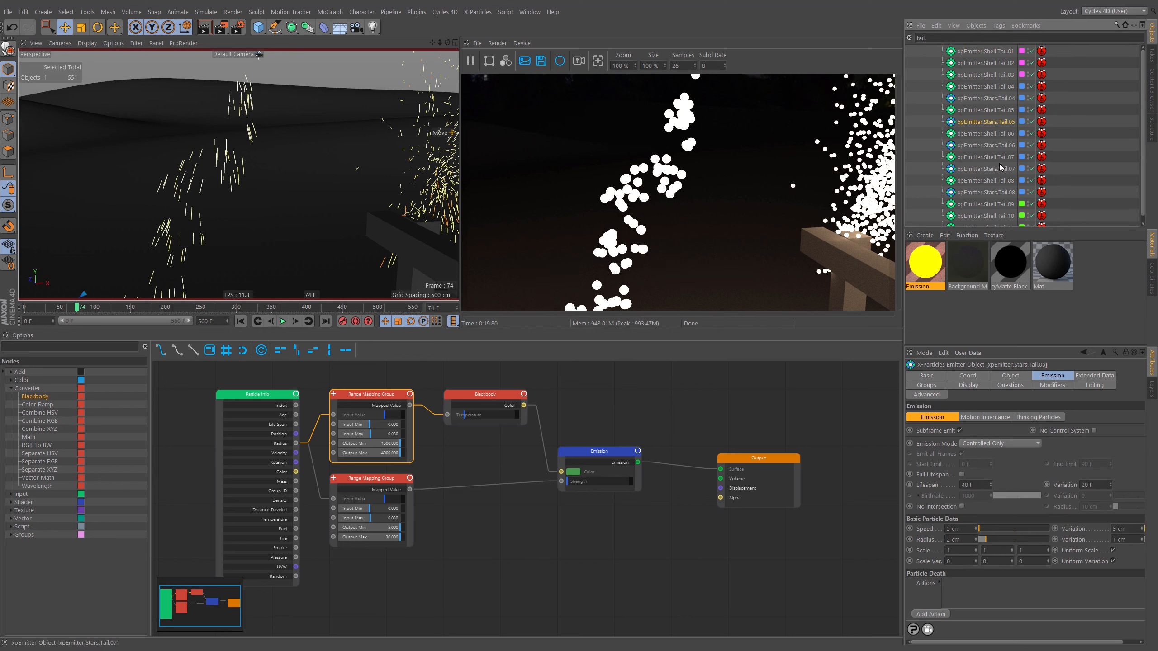
{"action": "left_click", "coordinate": [998, 134]}
{"action": "left_click", "coordinate": [999, 145]}
{"action": "left_click", "coordinate": [984, 192]}
{"action": "scroll", "coordinate": [983, 200], "scroll_direction": "down", "scroll_amount": 1}
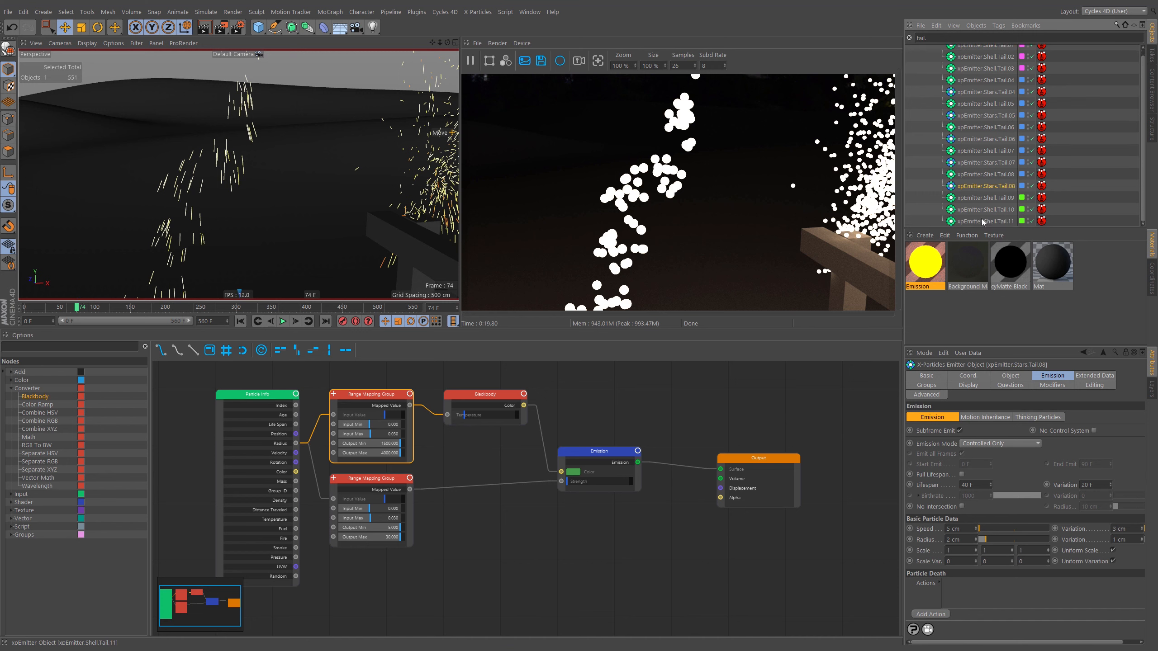
{"action": "scroll", "coordinate": [983, 222], "scroll_direction": "up", "scroll_amount": 1}
- Set Radius to 2 cm and its Variation to 1 cm on all the filtered tail emitters, and clear the object filter
{"action": "key", "text": "ctrl+a"}
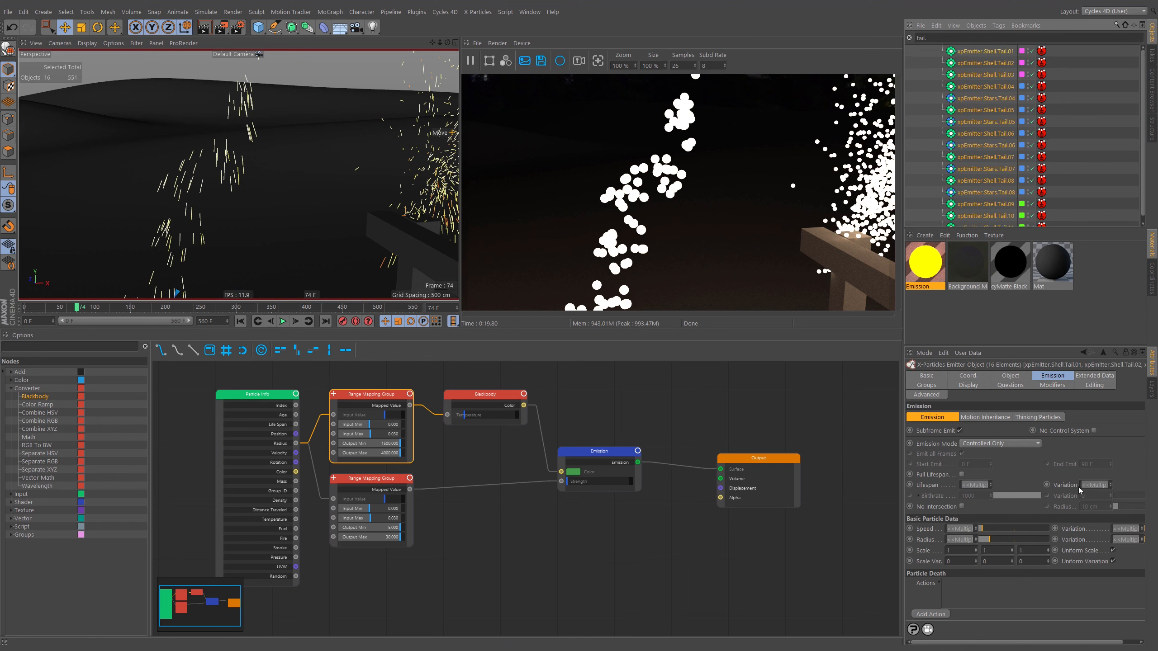
{"action": "left_click", "coordinate": [1121, 539]}
{"action": "type", "text": "1"}
{"action": "key", "text": "Return"}
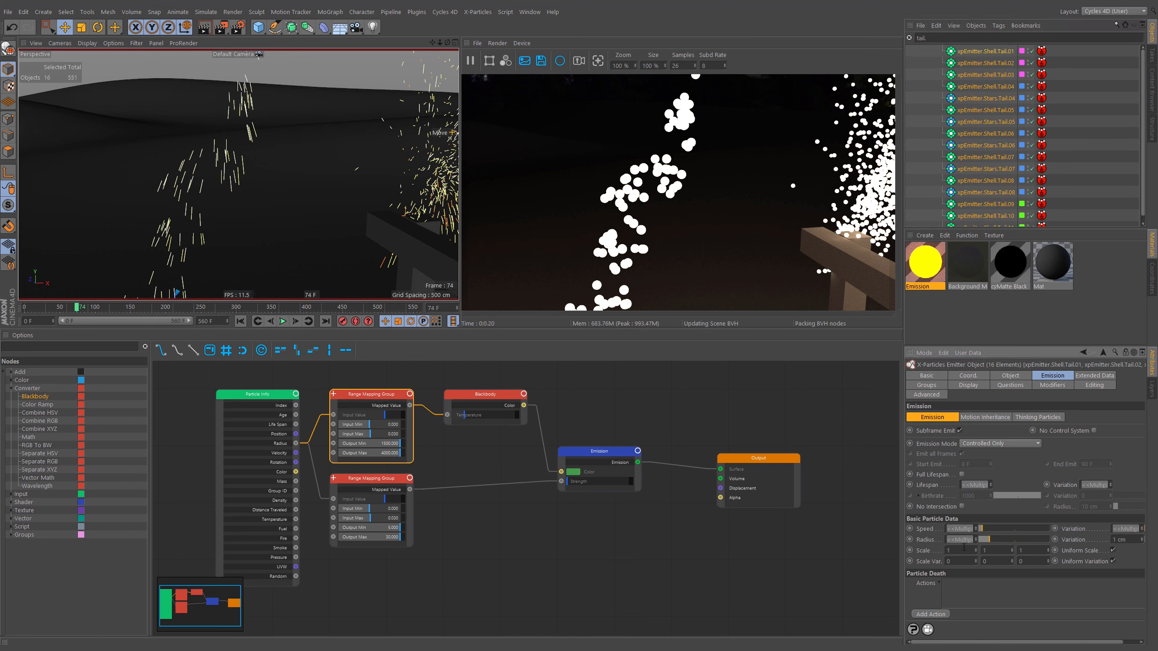
{"action": "left_click", "coordinate": [963, 539]}
{"action": "type", "text": "2"}
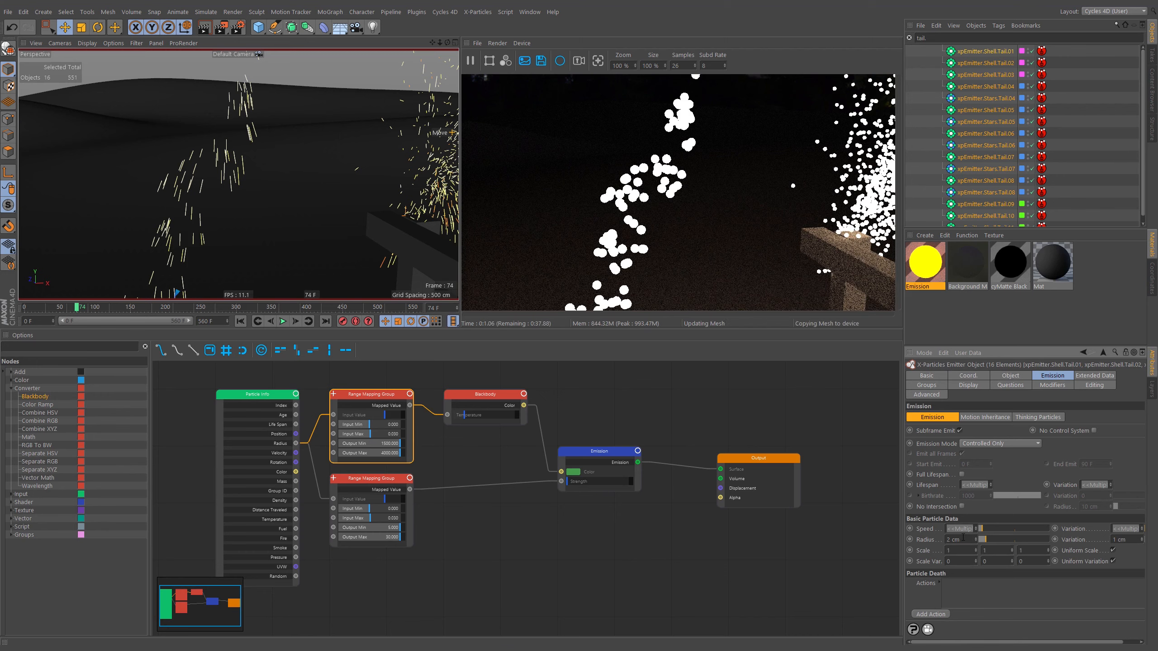
{"action": "key", "text": "Return"}
{"action": "left_click", "coordinate": [909, 38]}
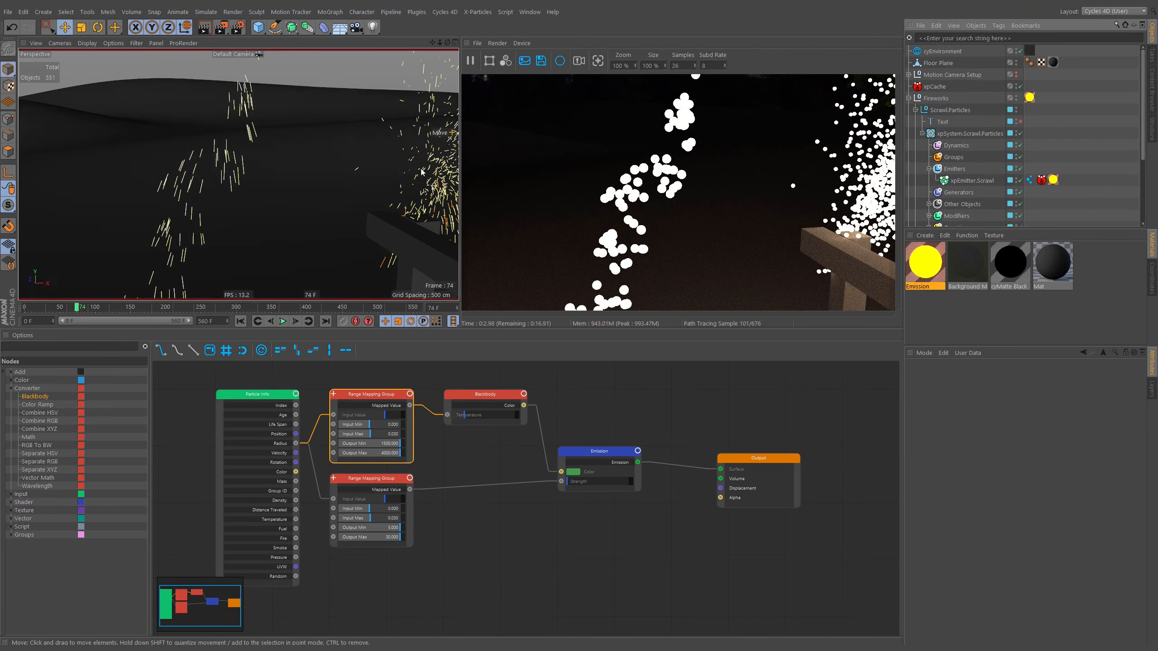
- Inspect the fountain sparks up close and select xpEmitter.Fountains inside Fountain.01's particle system
{"action": "left_click_drag", "start_coordinate": [406, 236], "coordinate": [225, 245]}
{"action": "middle_click_drag", "start_coordinate": [225, 246], "coordinate": [166, 209], "text": "alt"}
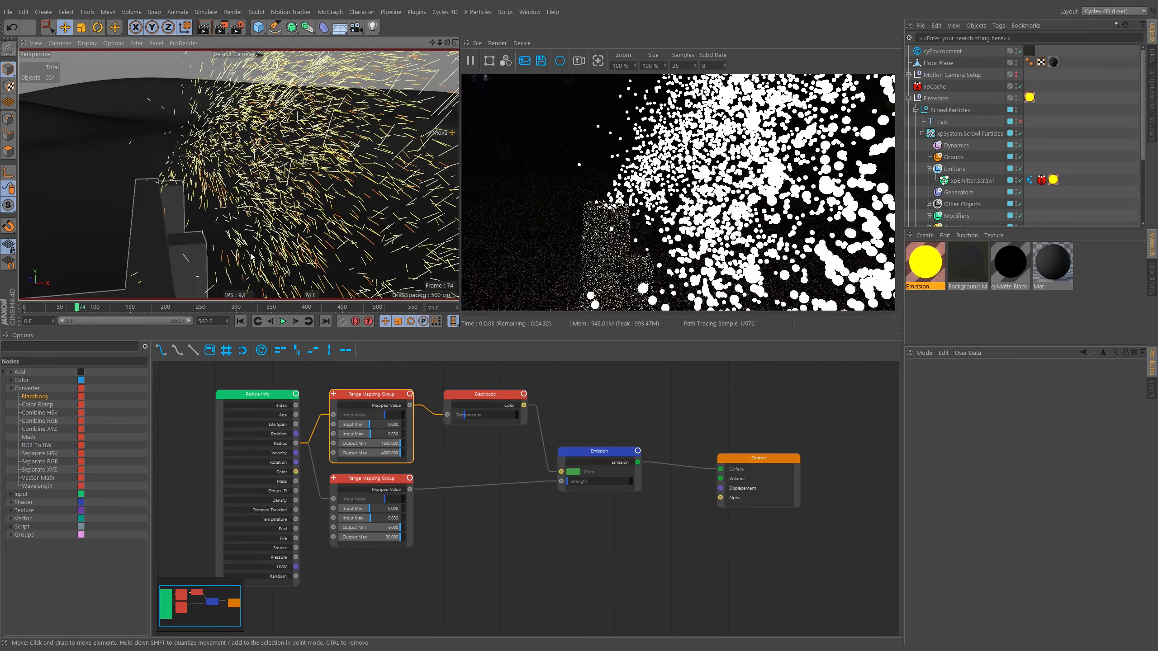
{"action": "left_click", "coordinate": [922, 133]}
{"action": "left_click", "coordinate": [915, 146]}
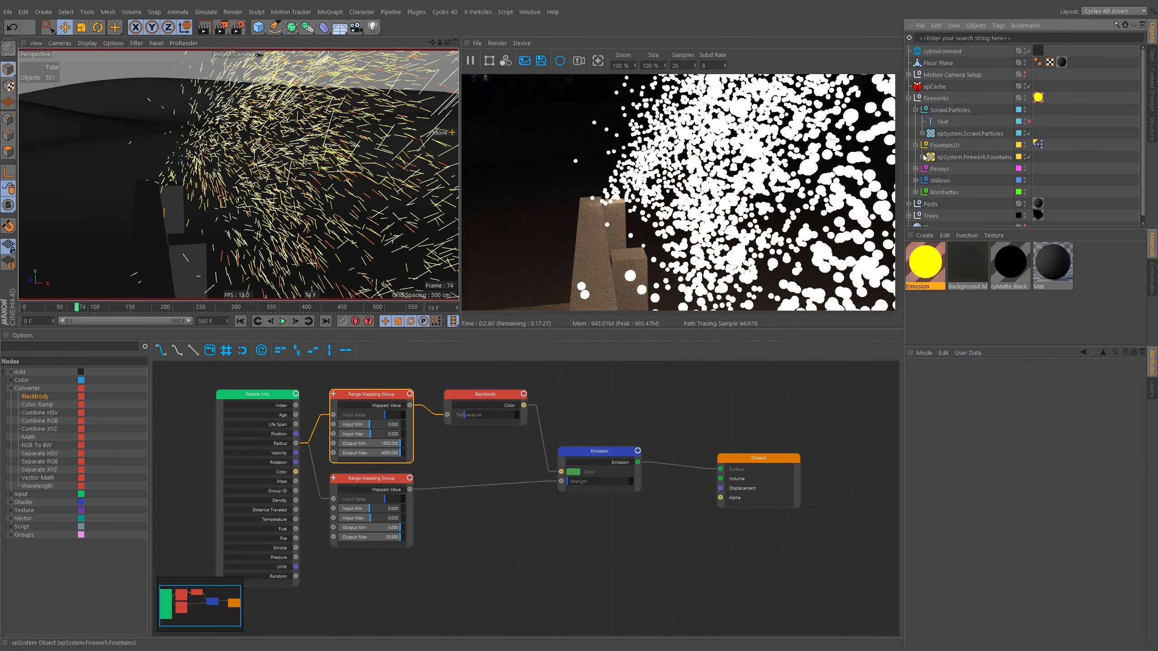
{"action": "left_click", "coordinate": [922, 157]}
{"action": "scroll", "coordinate": [1081, 119], "scroll_direction": "down", "scroll_amount": 3}
{"action": "scroll", "coordinate": [1082, 119], "scroll_direction": "down", "scroll_amount": 3}
{"action": "left_click", "coordinate": [928, 97]}
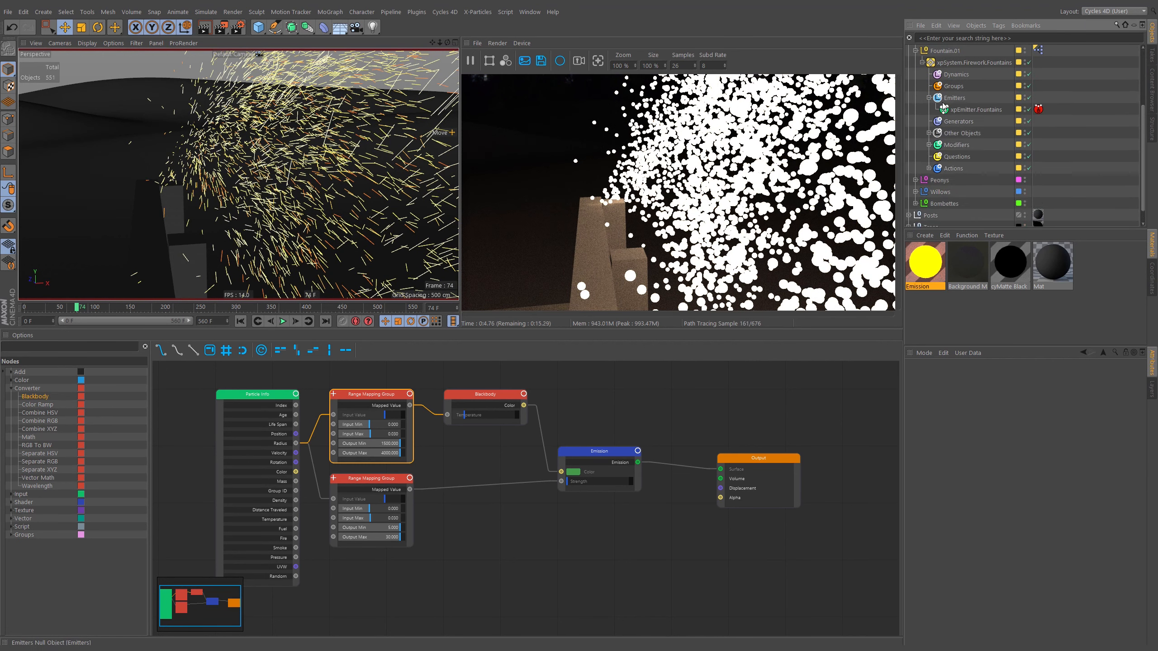
{"action": "left_click", "coordinate": [976, 110]}
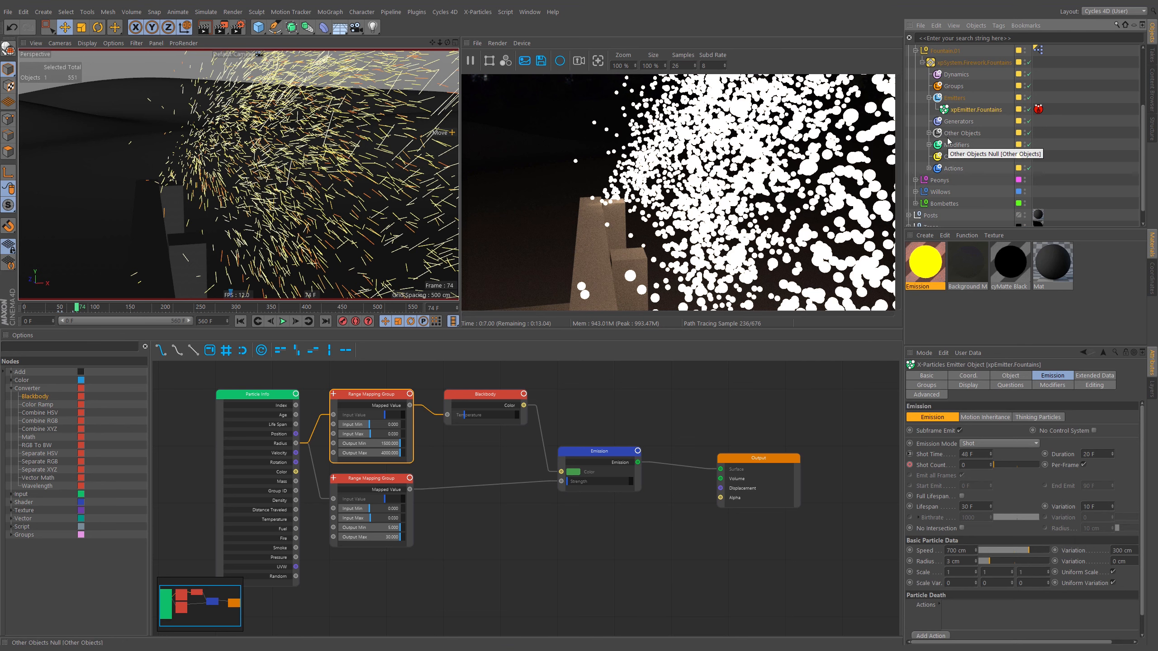
- Set Radius to 2 cm and its Variation to 1 cm on xpEmitter.Fountains
{"action": "left_click_drag", "start_coordinate": [962, 561], "coordinate": [944, 562]}
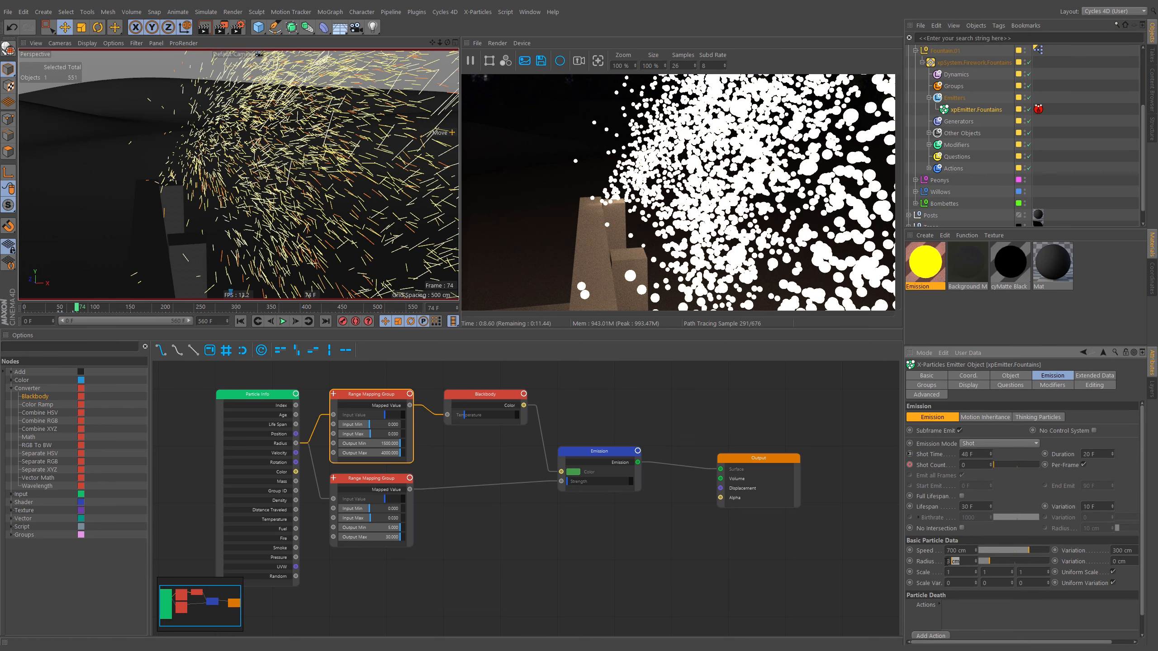
{"action": "type", "text": "2"}
{"action": "key", "text": "Return"}
{"action": "left_click_drag", "start_coordinate": [1128, 562], "coordinate": [1107, 564]}
{"action": "type", "text": "1"}
{"action": "key", "text": "Return"}
- Collapse the Scrawl.Particles and Fountain.01 hierarchies and select the xpCache object
{"action": "scroll", "coordinate": [917, 130], "scroll_direction": "up", "scroll_amount": 4}
{"action": "left_click", "coordinate": [920, 145]}
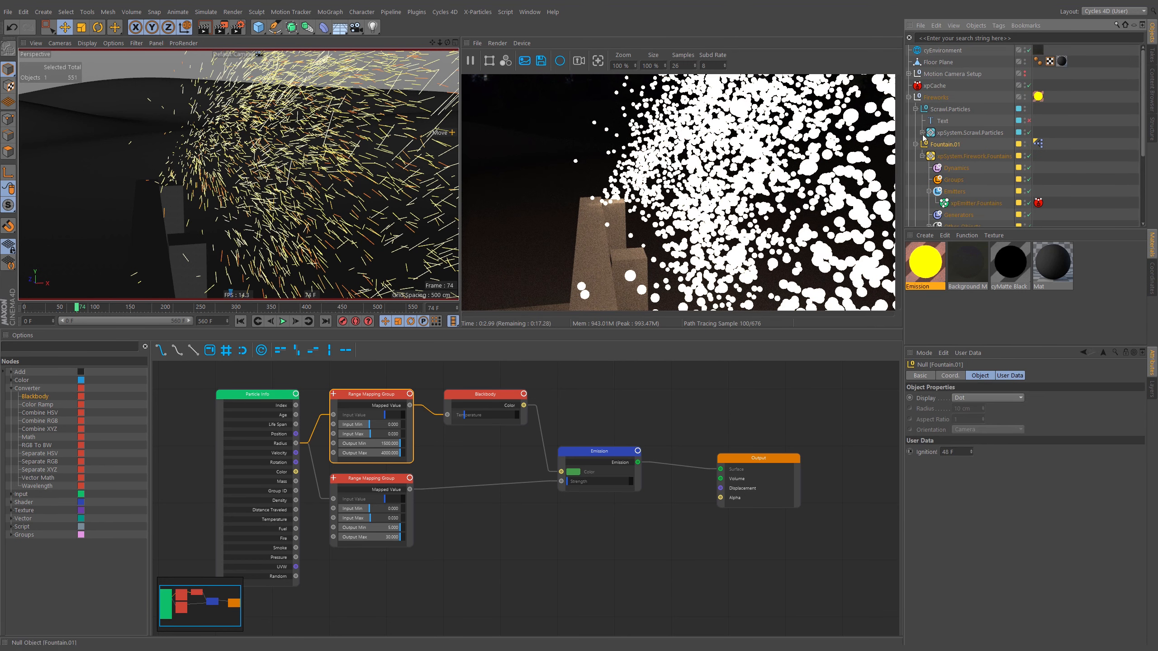
{"action": "left_click", "coordinate": [916, 109]}
{"action": "left_click", "coordinate": [916, 121]}
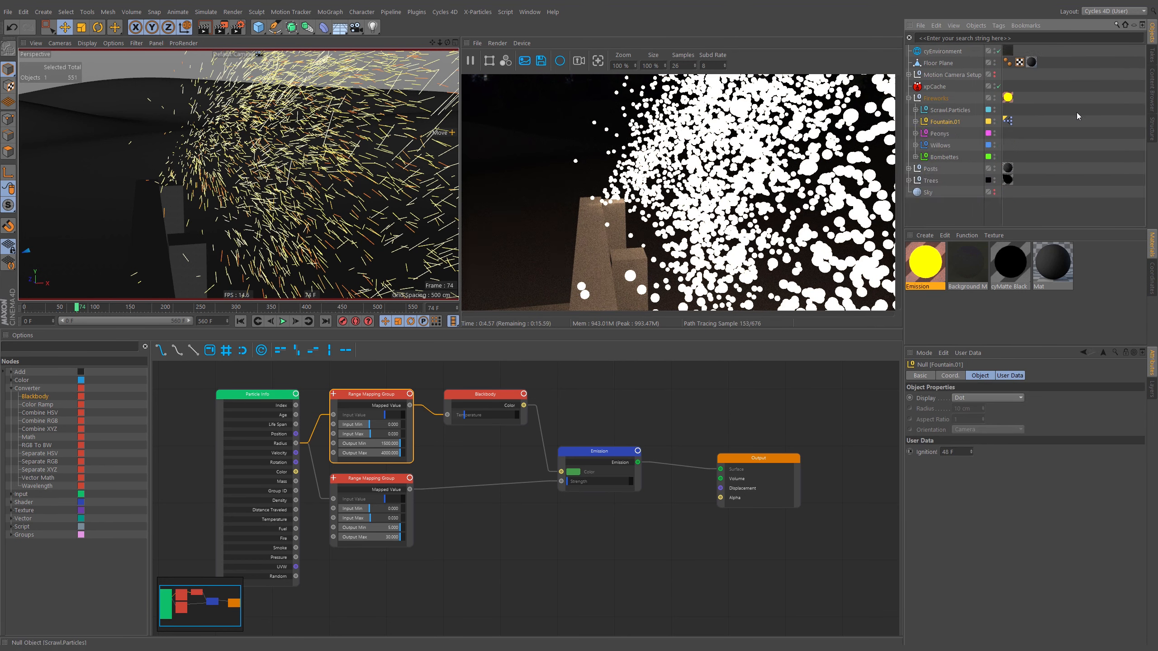
{"action": "left_click", "coordinate": [935, 88]}
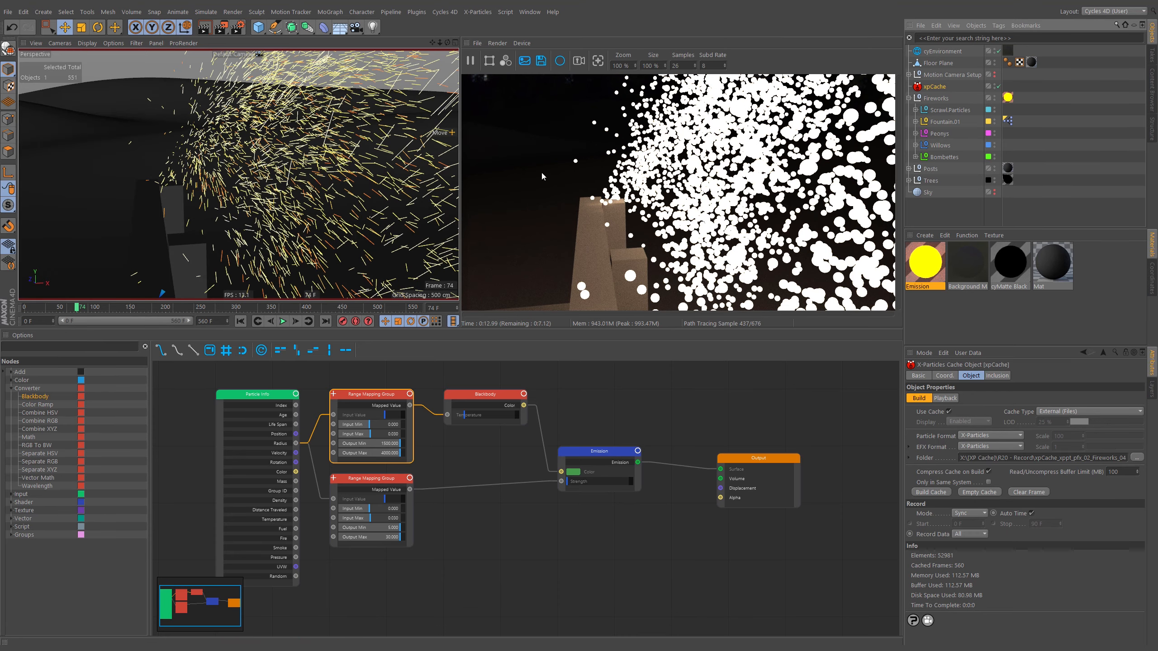
- Examine the fireworks text particles and the rocket tail from several views in the render
{"action": "left_click_drag", "start_coordinate": [181, 187], "coordinate": [244, 212], "text": "alt"}
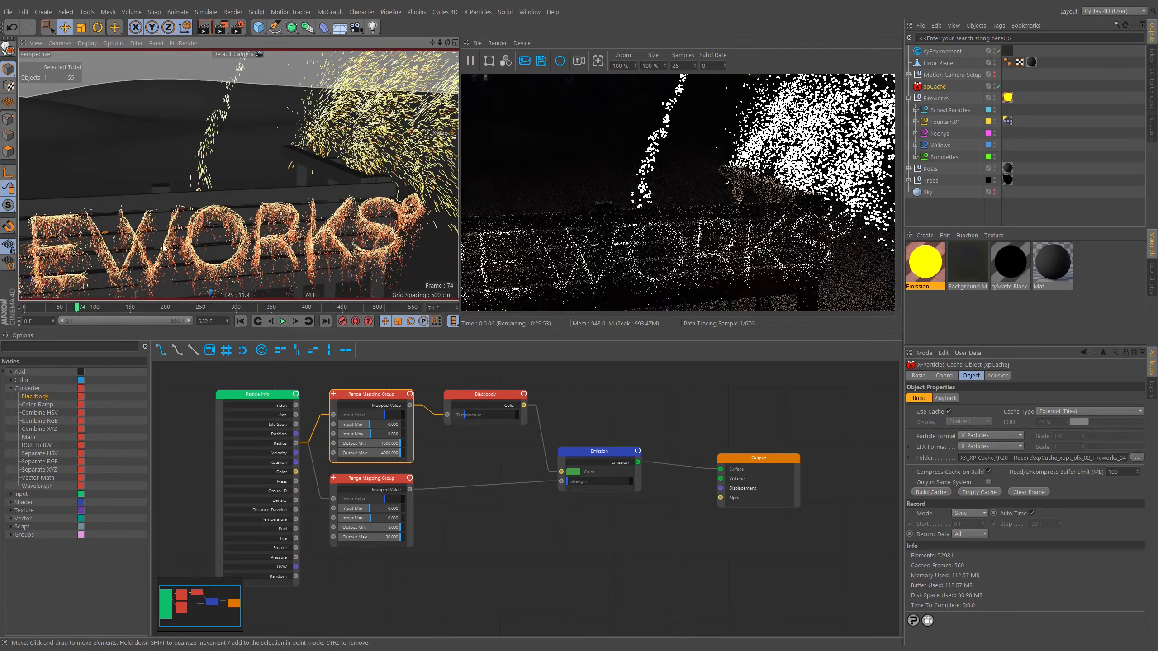
{"action": "scroll", "coordinate": [275, 190], "scroll_direction": "up", "scroll_amount": 4}
{"action": "right_click_drag", "start_coordinate": [272, 194], "coordinate": [256, 203], "text": "alt"}
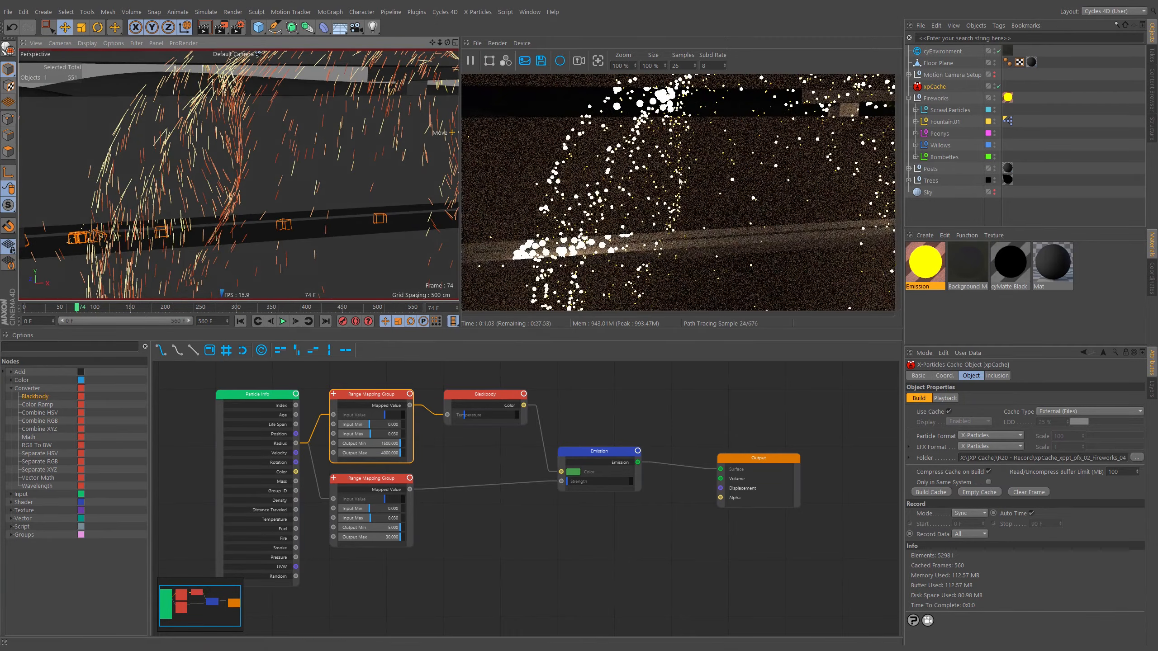
{"action": "mouse_move", "coordinate": [227, 156]}
{"action": "right_mouse_down", "text": "alt"}
{"action": "mouse_move", "coordinate": [206, 172]}
{"action": "mouse_move", "coordinate": [187, 158]}
{"action": "right_mouse_up", "text": "alt"}
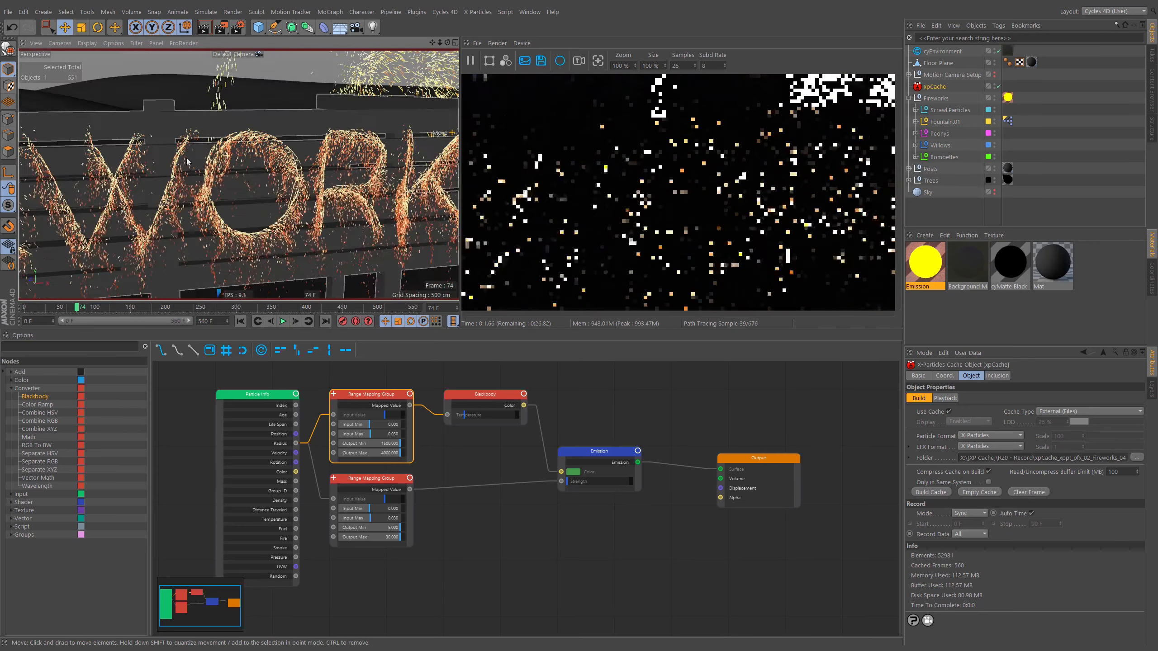
{"action": "middle_click_drag", "start_coordinate": [186, 157], "coordinate": [196, 269], "text": "alt"}
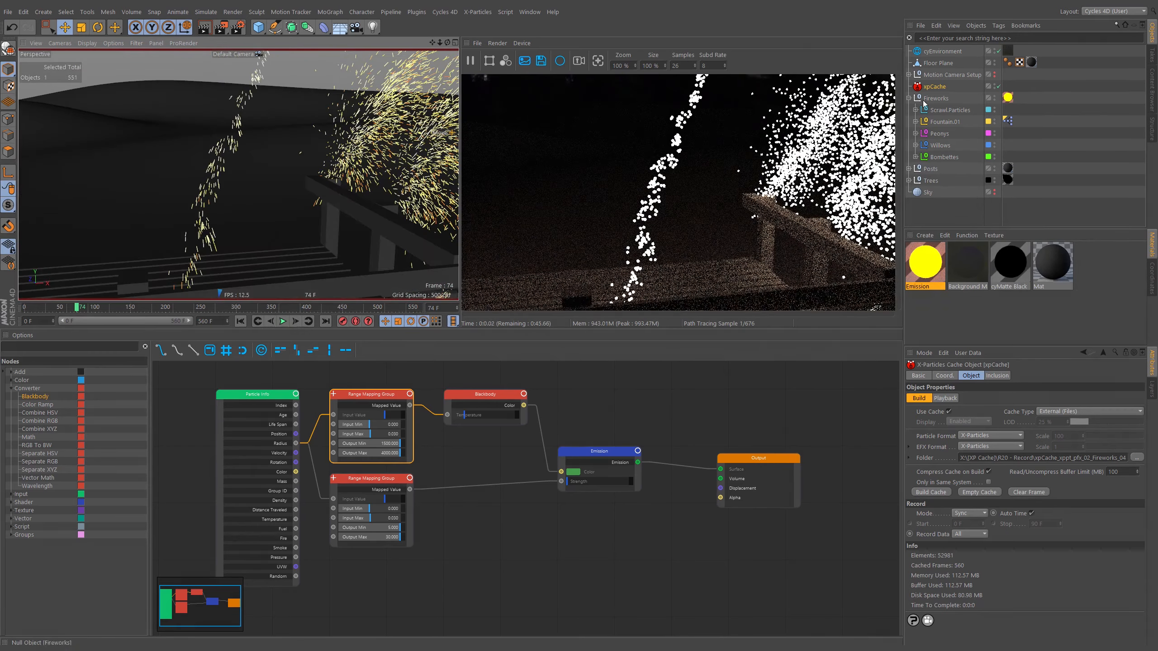
- Expand Bombette.02's lift system and check the radius settings of xpEmitter.Shell.Tail.10
{"action": "left_click", "coordinate": [916, 157]}
{"action": "left_click", "coordinate": [922, 174]}
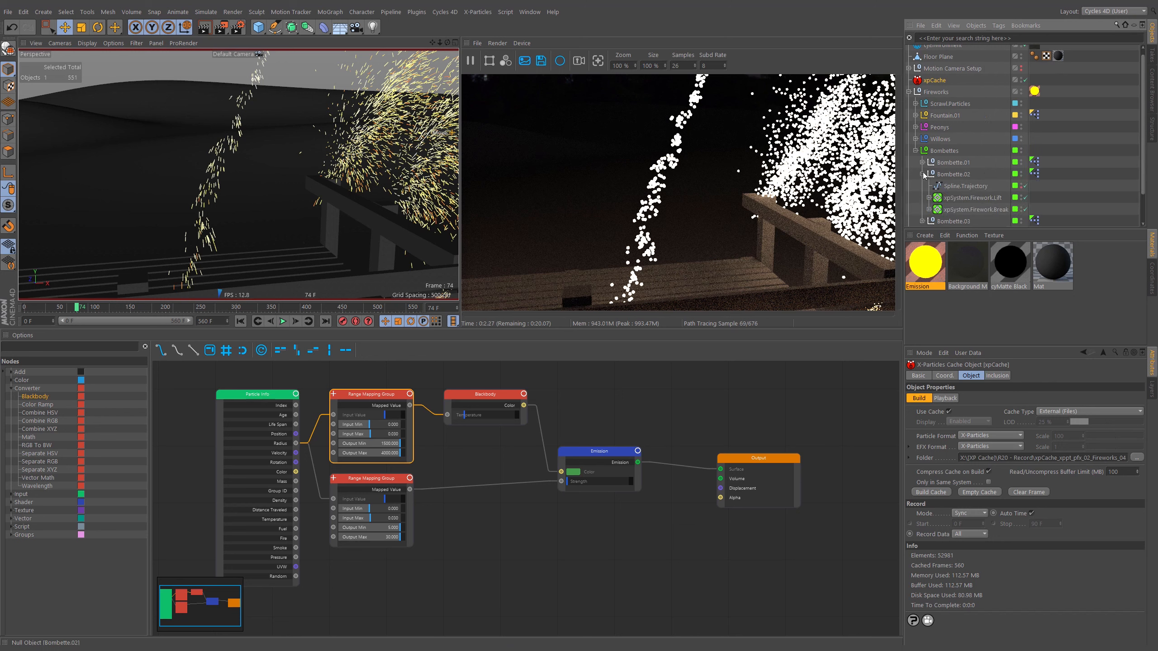
{"action": "left_click", "coordinate": [929, 210]}
{"action": "left_click", "coordinate": [929, 197]}
{"action": "scroll", "coordinate": [932, 170], "scroll_direction": "down", "scroll_amount": 3}
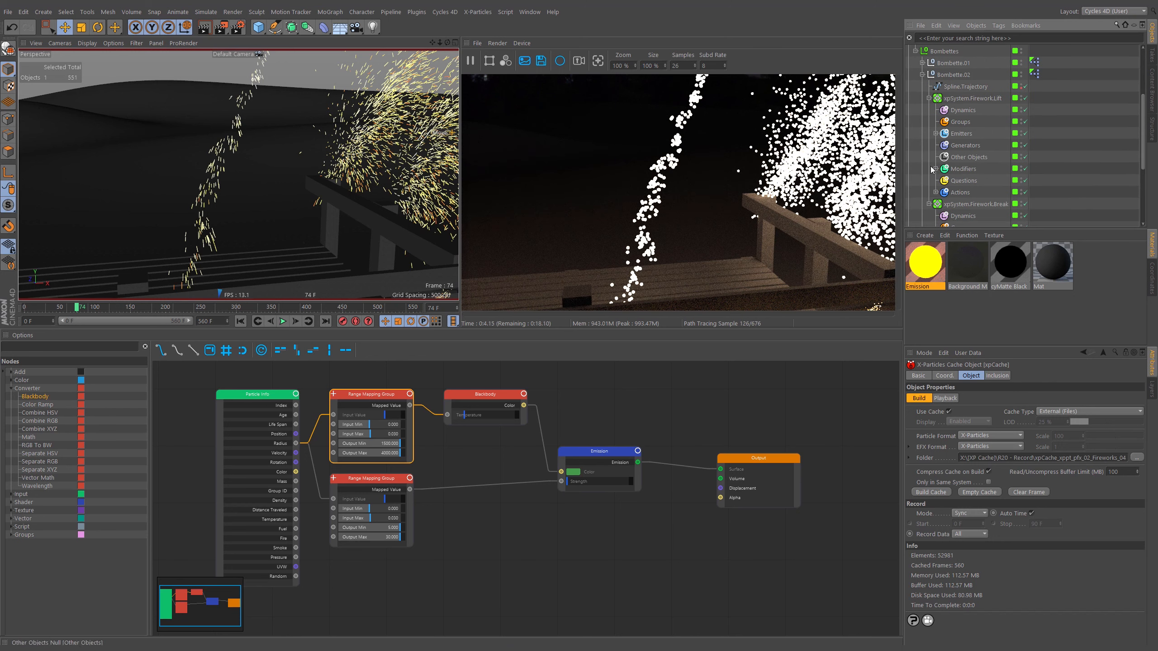
{"action": "left_click", "coordinate": [936, 133]}
{"action": "left_click", "coordinate": [999, 157]}
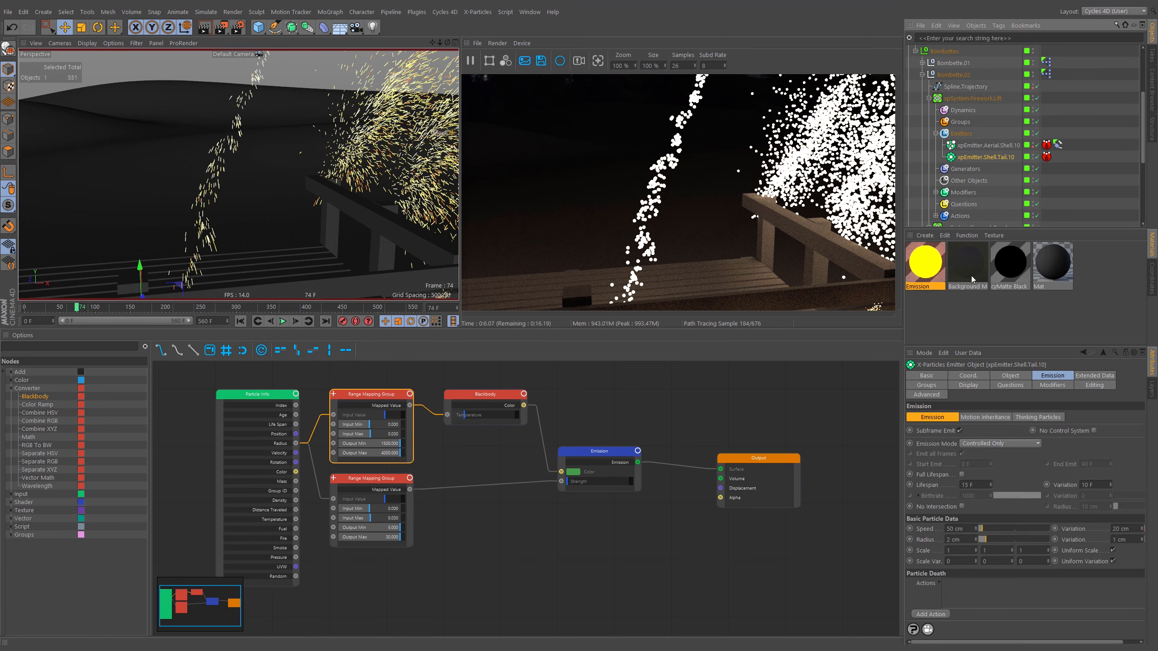
- Check the radius and variation settings of xpEmitter.Bombettes.10 in Bombette.02's break system
{"action": "scroll", "coordinate": [1066, 195], "scroll_direction": "down", "scroll_amount": 5}
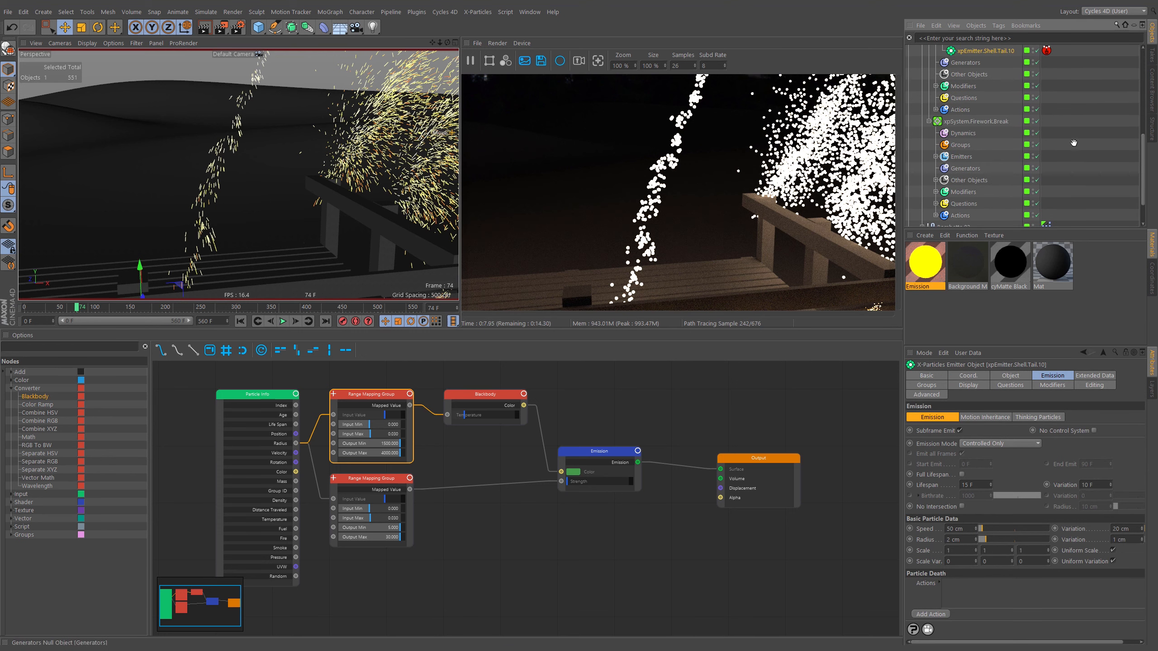
{"action": "scroll", "coordinate": [922, 174], "scroll_direction": "down", "scroll_amount": 2}
{"action": "left_click", "coordinate": [922, 186]}
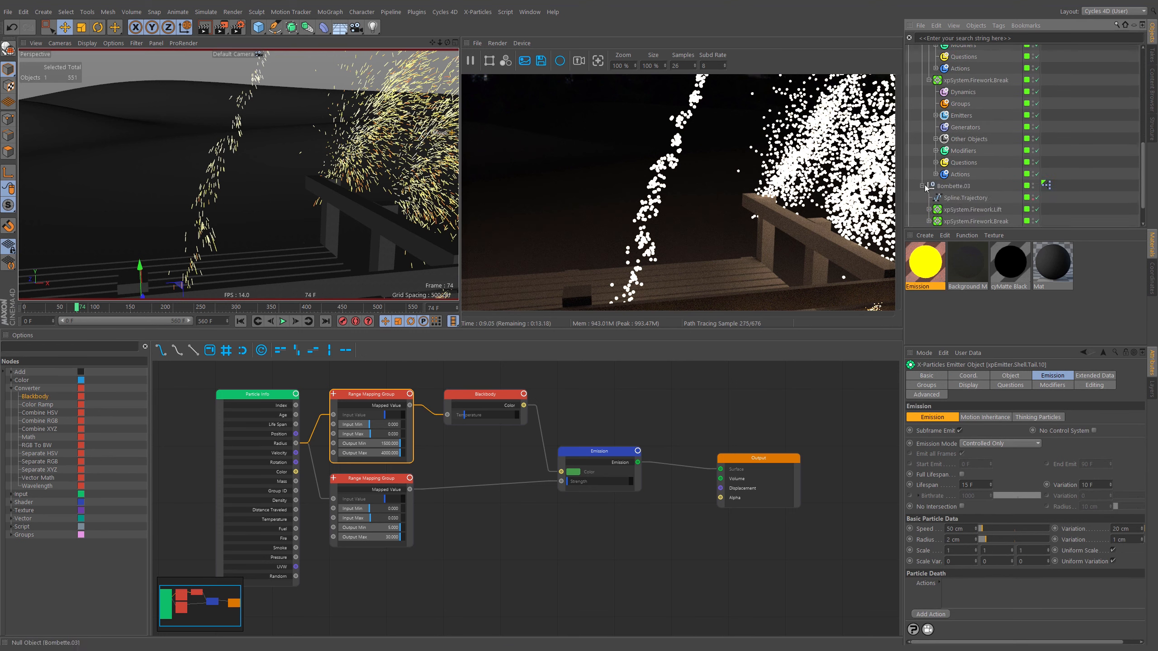
{"action": "left_click", "coordinate": [936, 115]}
{"action": "left_click", "coordinate": [988, 139]}
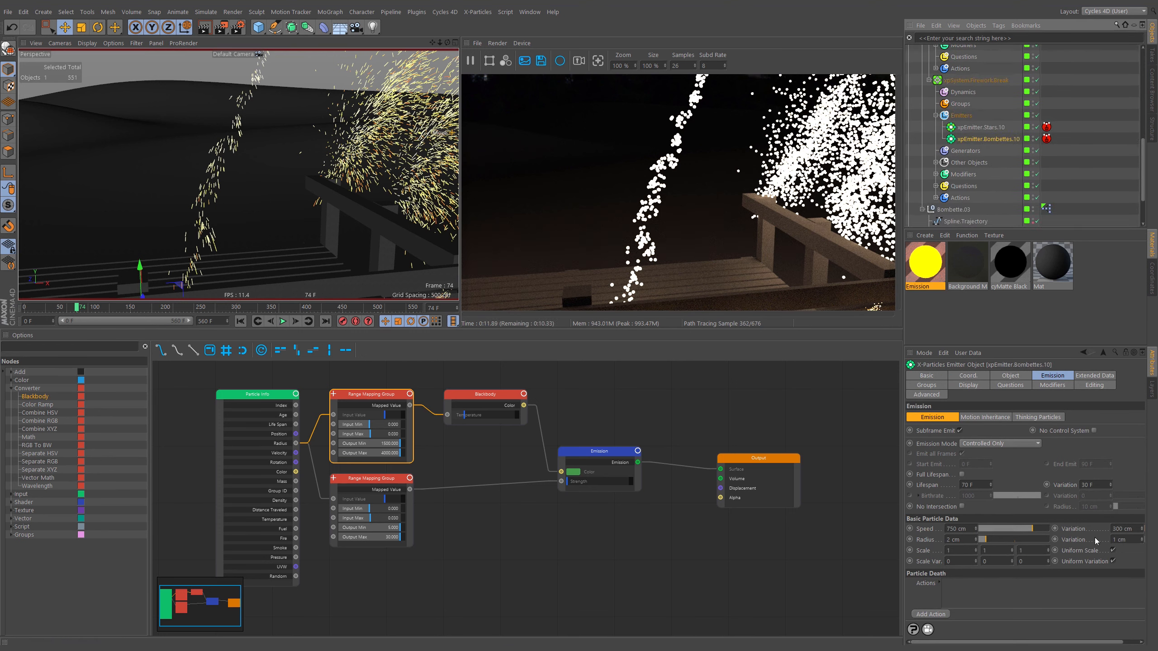
{"action": "left_click", "coordinate": [1099, 110]}
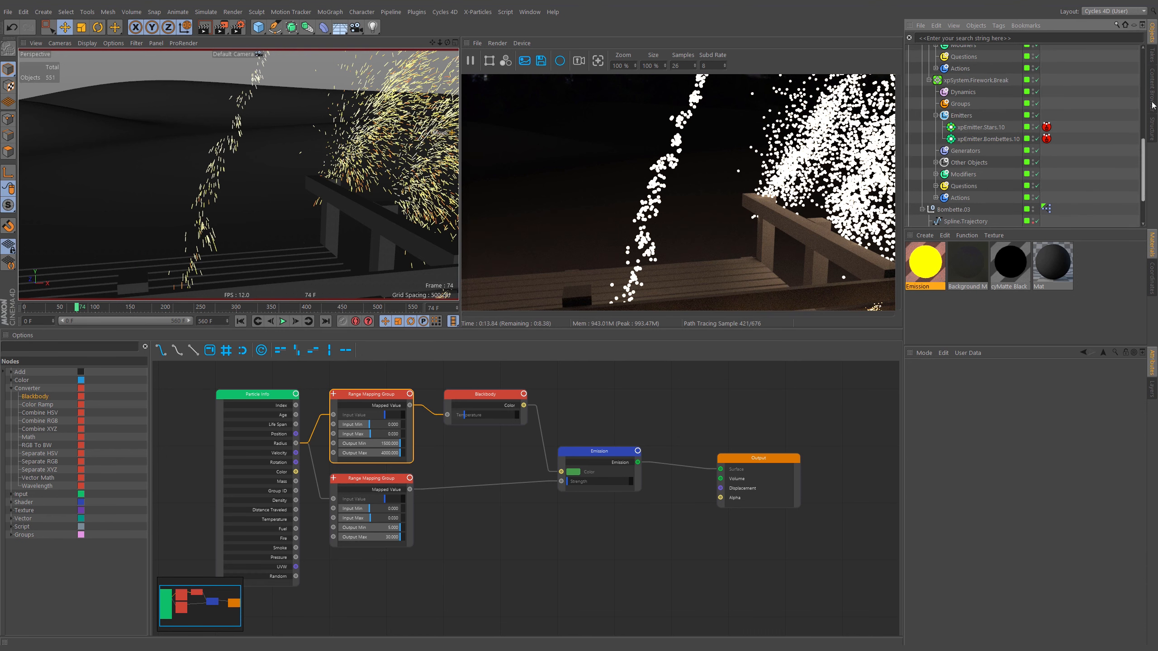
- Collapse the Fireworks hierarchy and rebuild the particle cache from the xpCache object
{"action": "left_click_drag", "start_coordinate": [1143, 147], "coordinate": [1144, 54]}
{"action": "left_click", "coordinate": [909, 98]}
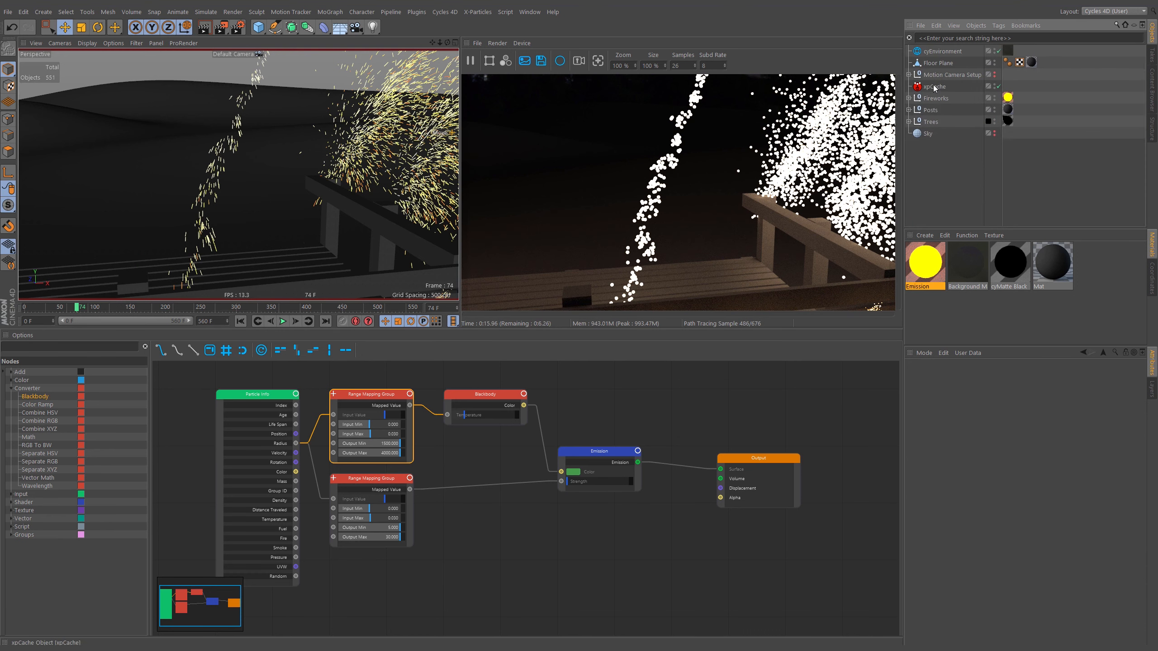
{"action": "left_click", "coordinate": [935, 88]}
{"action": "left_click", "coordinate": [937, 493]}
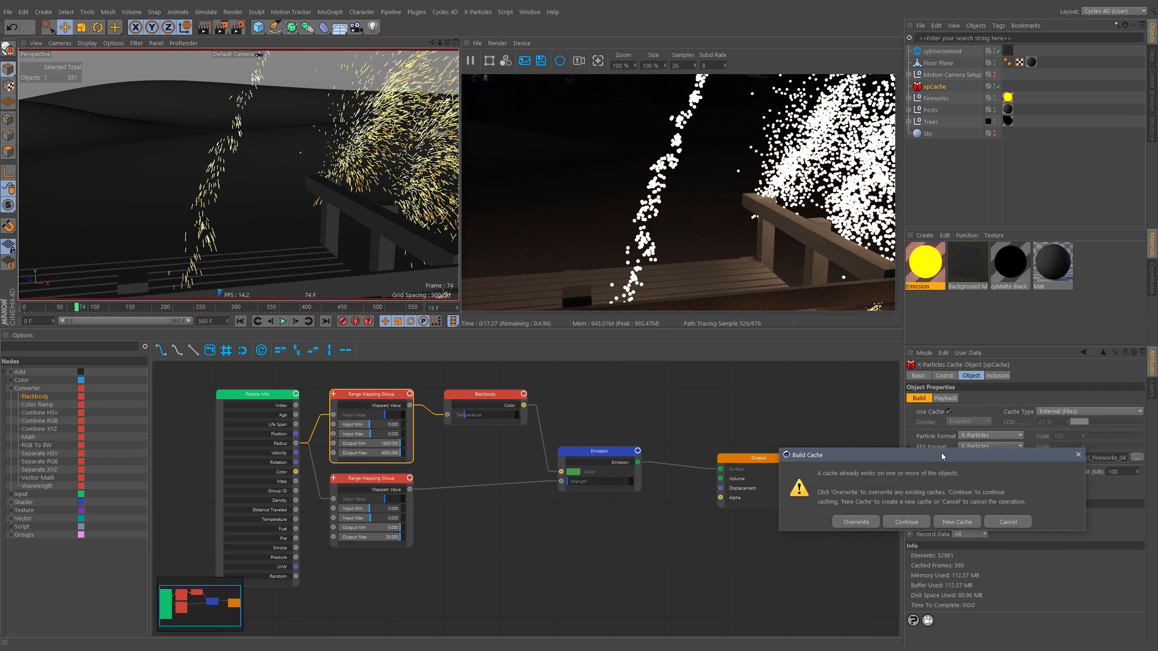
{"action": "left_click_drag", "start_coordinate": [941, 453], "coordinate": [742, 371]}
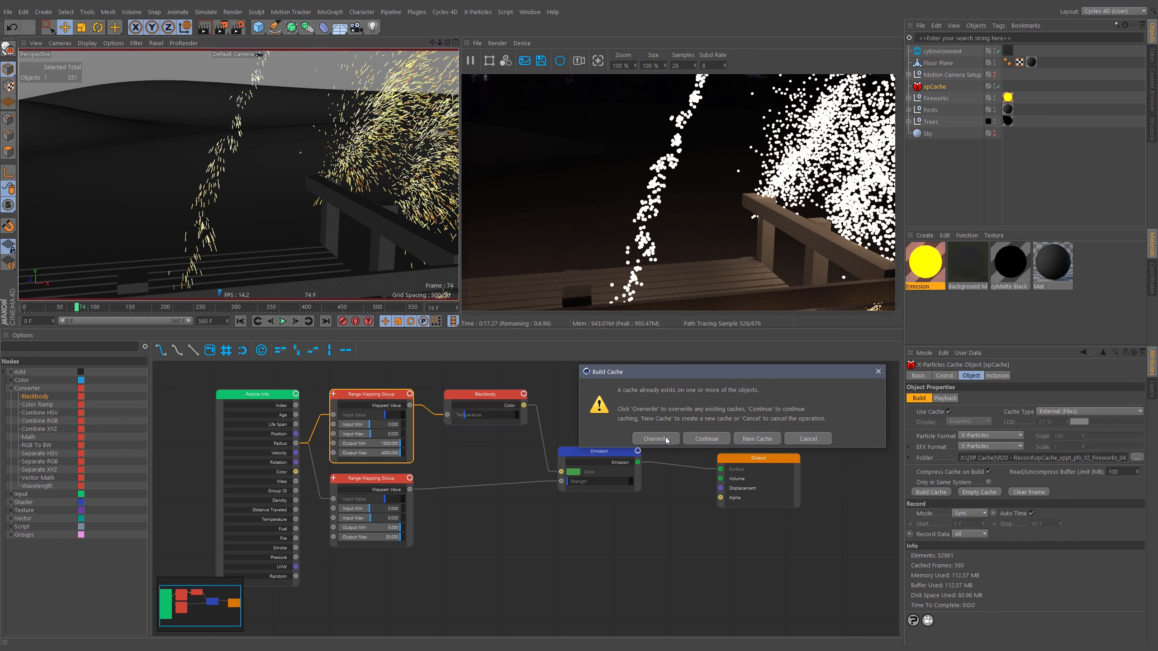
{"action": "left_click", "coordinate": [757, 439]}
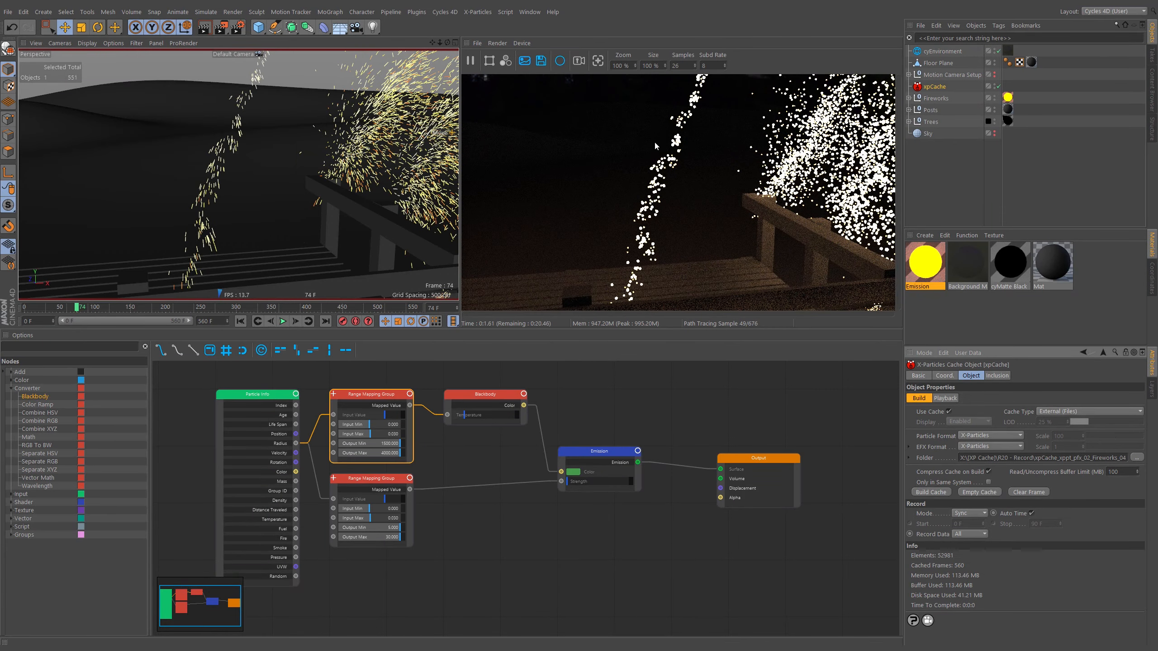
- Examine the size variation of the rocket tail and fountain particles in the render
{"action": "scroll", "coordinate": [225, 161], "scroll_direction": "up", "scroll_amount": 5}
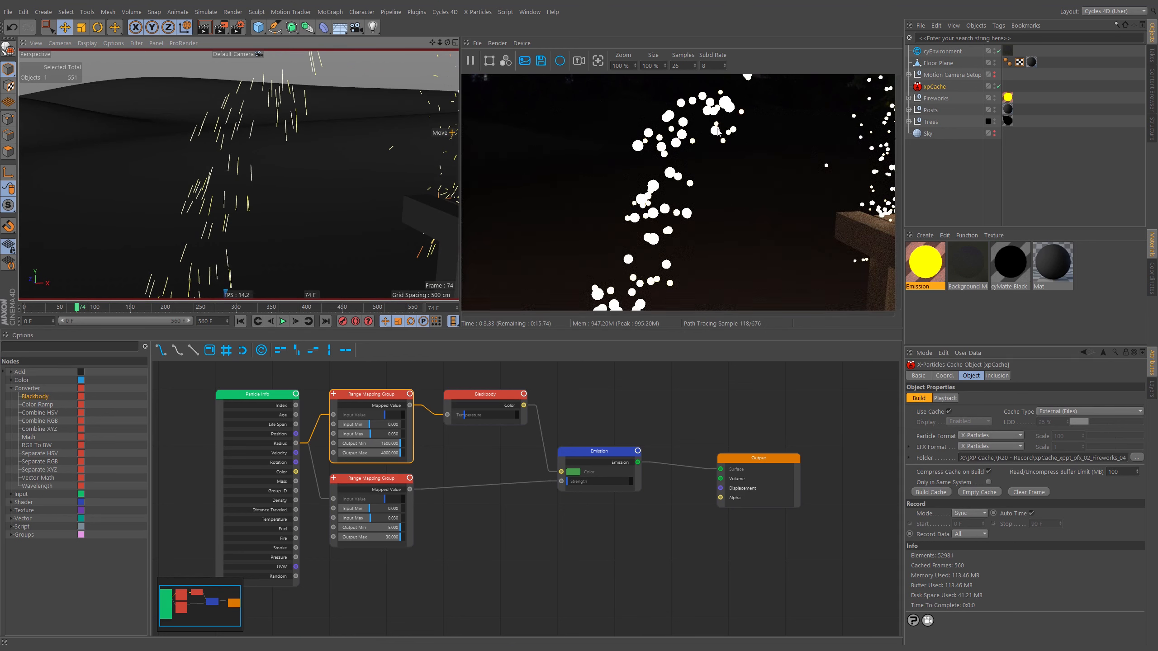
{"action": "scroll", "coordinate": [425, 217], "scroll_direction": "down", "scroll_amount": 6}
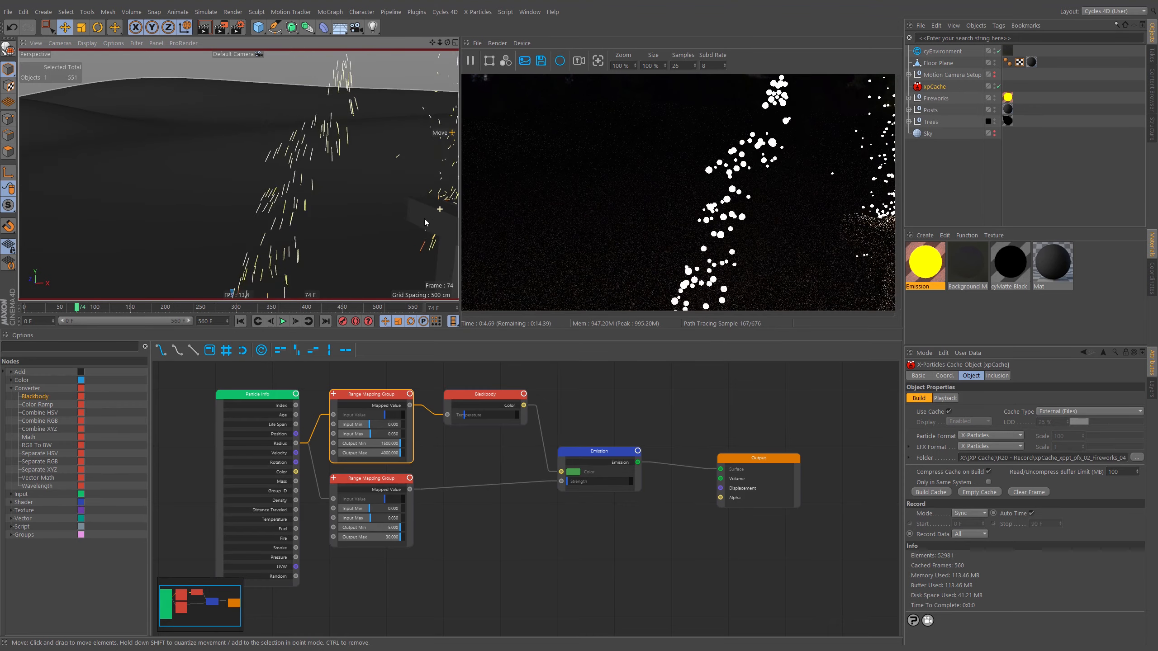
{"action": "middle_click_drag", "start_coordinate": [437, 212], "coordinate": [391, 210], "text": "alt"}
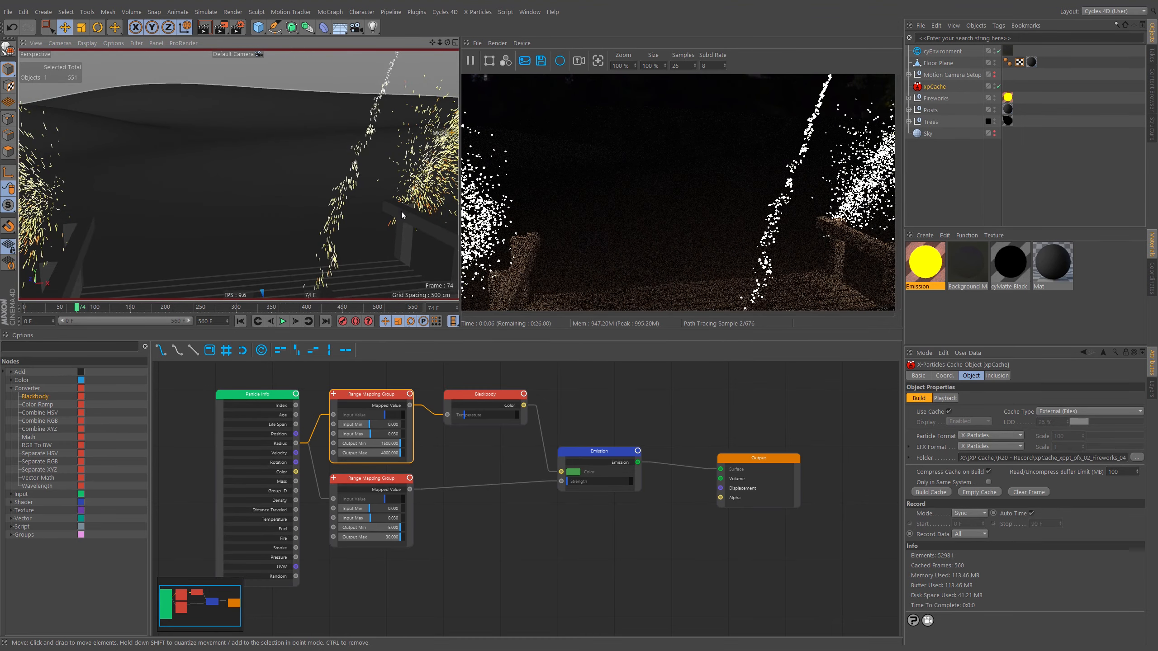
{"action": "scroll", "coordinate": [402, 212], "scroll_direction": "down", "scroll_amount": 2}
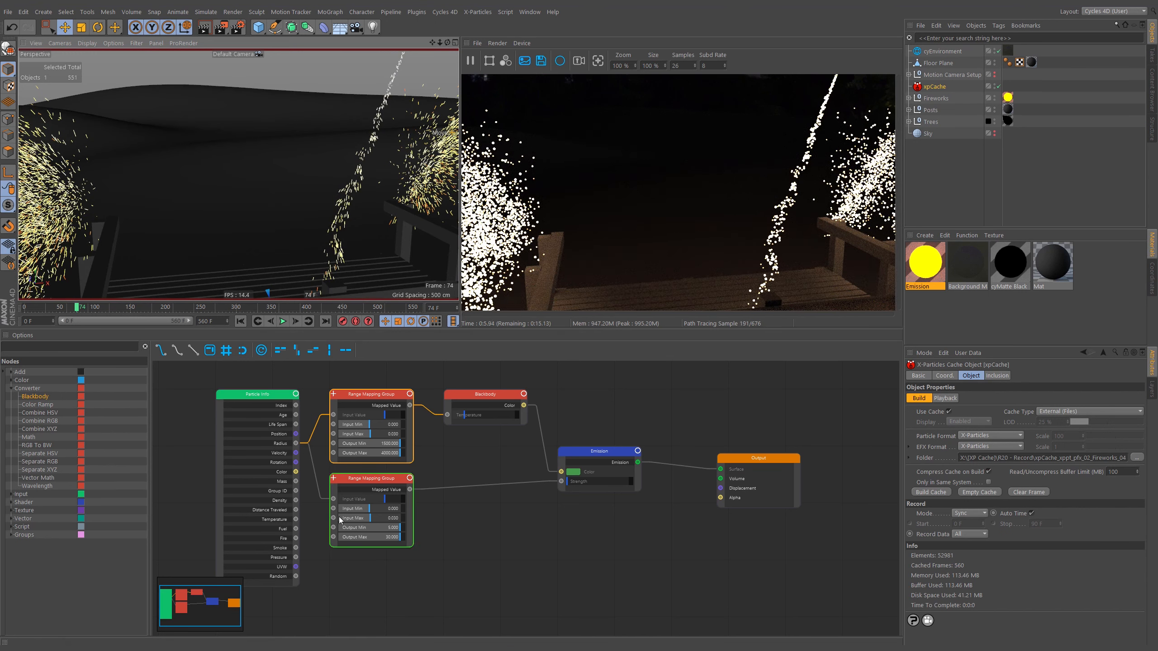
- Duplicate the Range Mapping Group feeding the emission strength and set the copy's output range to 0–1
{"action": "left_click", "coordinate": [442, 476]}
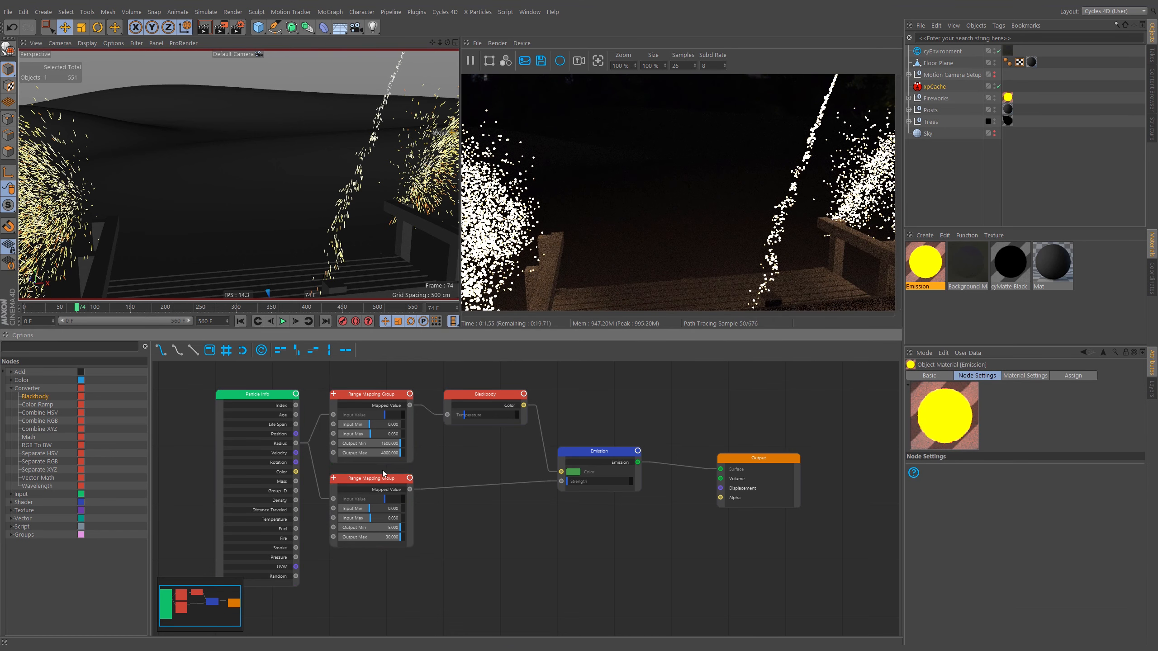
{"action": "left_click_drag", "start_coordinate": [378, 480], "coordinate": [378, 567], "text": "ctrl"}
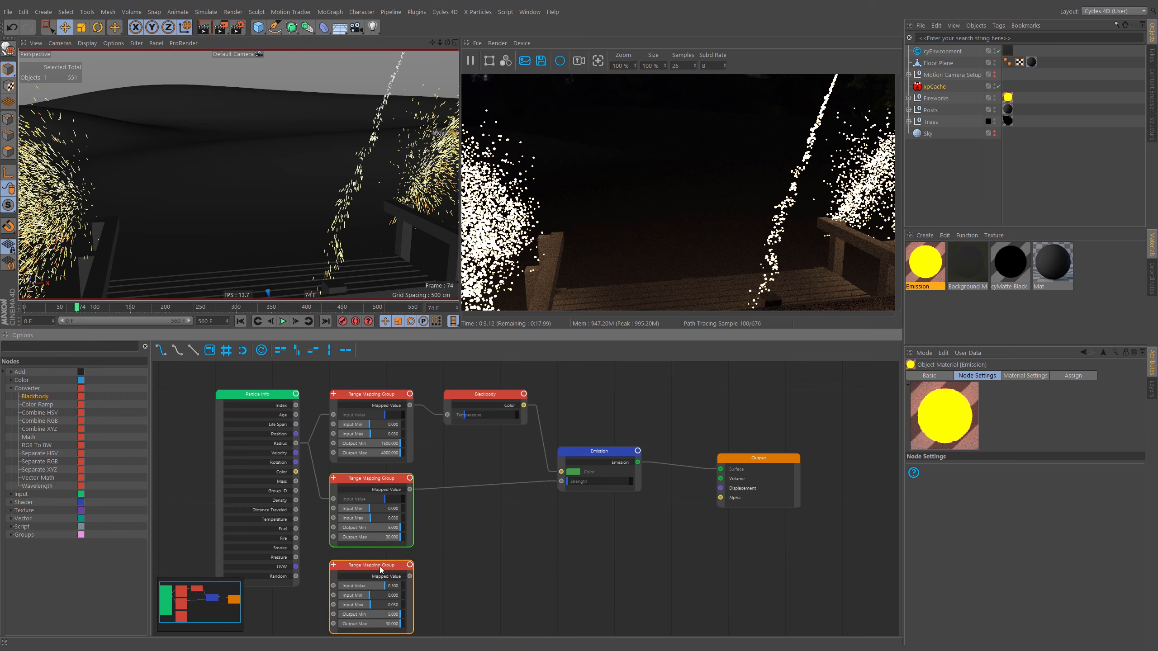
{"action": "double_click", "coordinate": [957, 500]}
{"action": "type", "text": "0"}
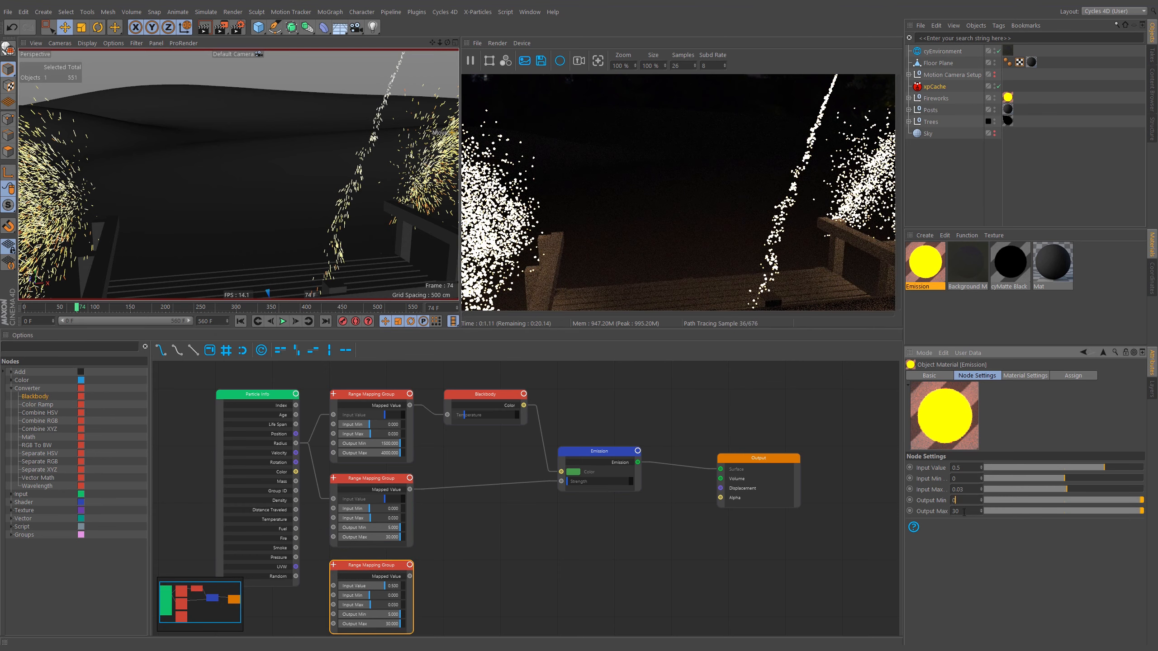
{"action": "key", "text": "Tab"}
{"action": "type", "text": "1"}
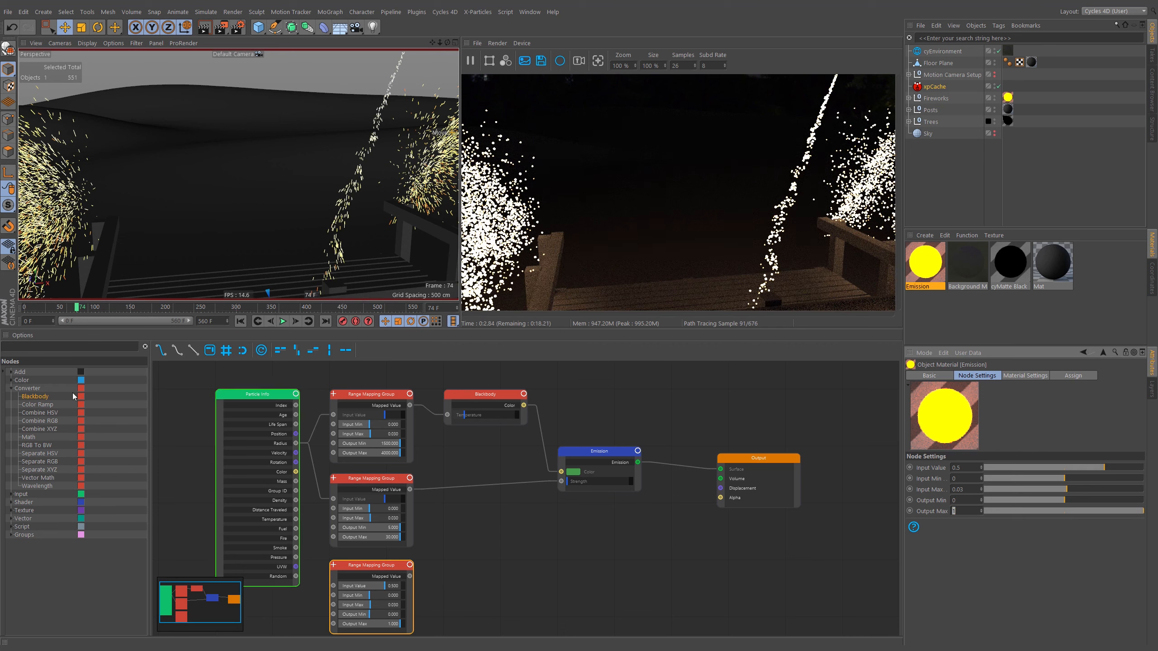
- Add a Color Ramp node driven by the duplicated Range Mapping Group, and connect the particle Radius to that group's input value
{"action": "left_click", "coordinate": [32, 347]}
{"action": "type", "text": "ra"}
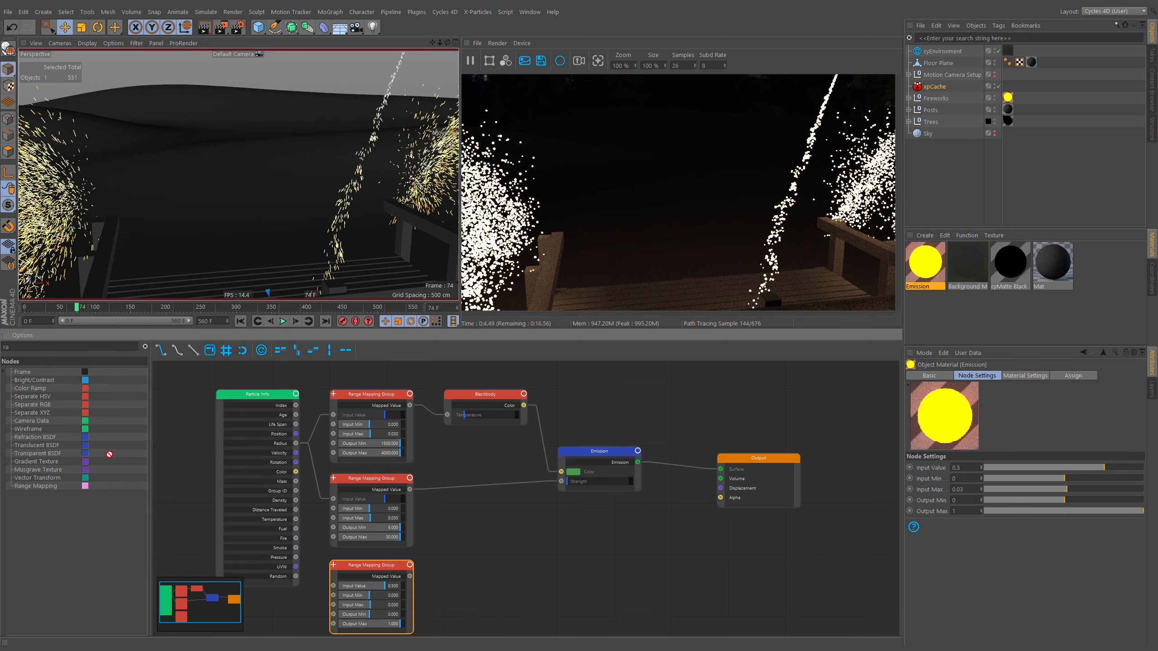
{"action": "left_click_drag", "start_coordinate": [491, 574], "coordinate": [447, 597]}
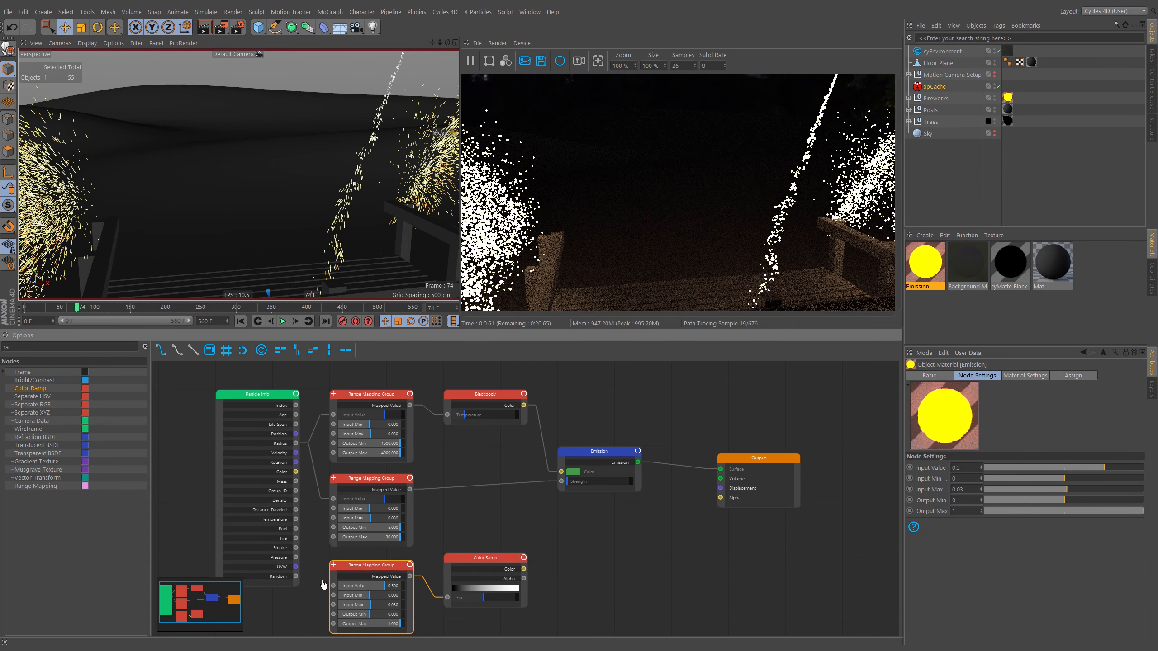
{"action": "left_click_drag", "start_coordinate": [333, 586], "coordinate": [296, 443]}
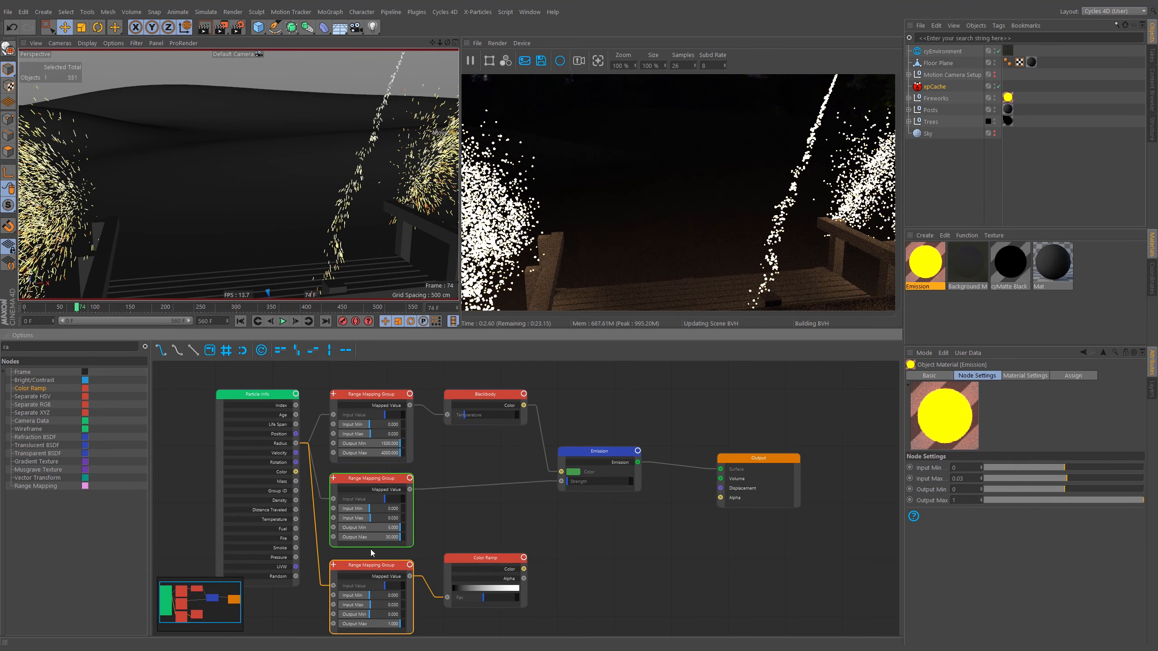
- Preview the Color Ramp's color output and load the Heat 2 gradient preset into the ramp
{"action": "left_click", "coordinate": [510, 569]}
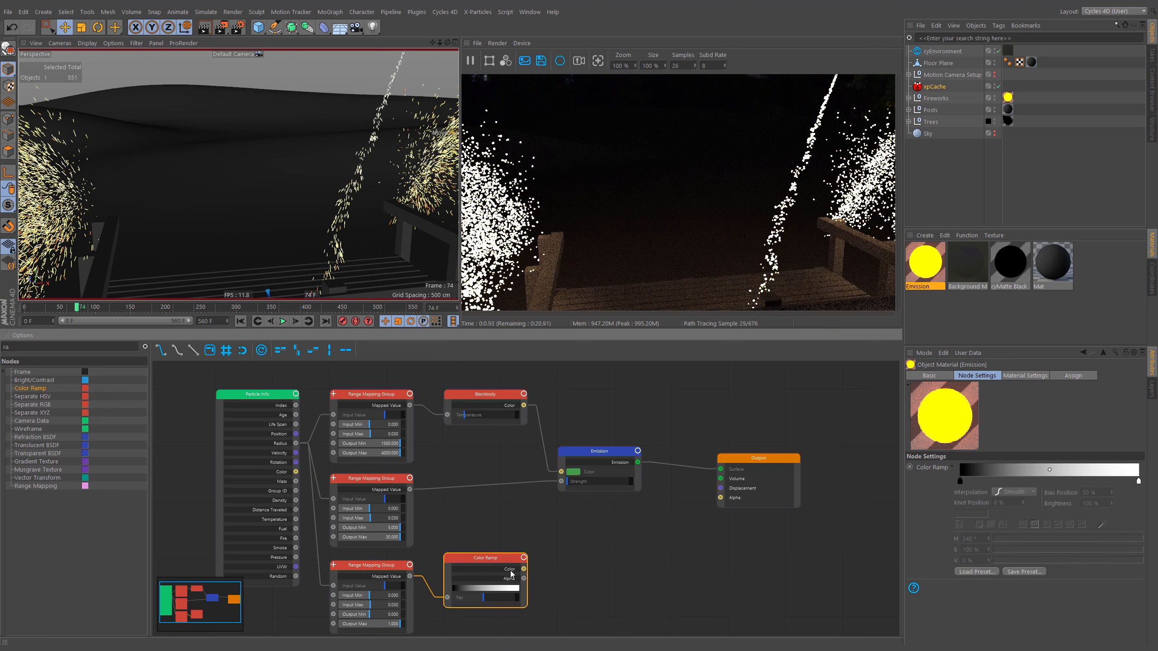
{"action": "left_click", "coordinate": [969, 572]}
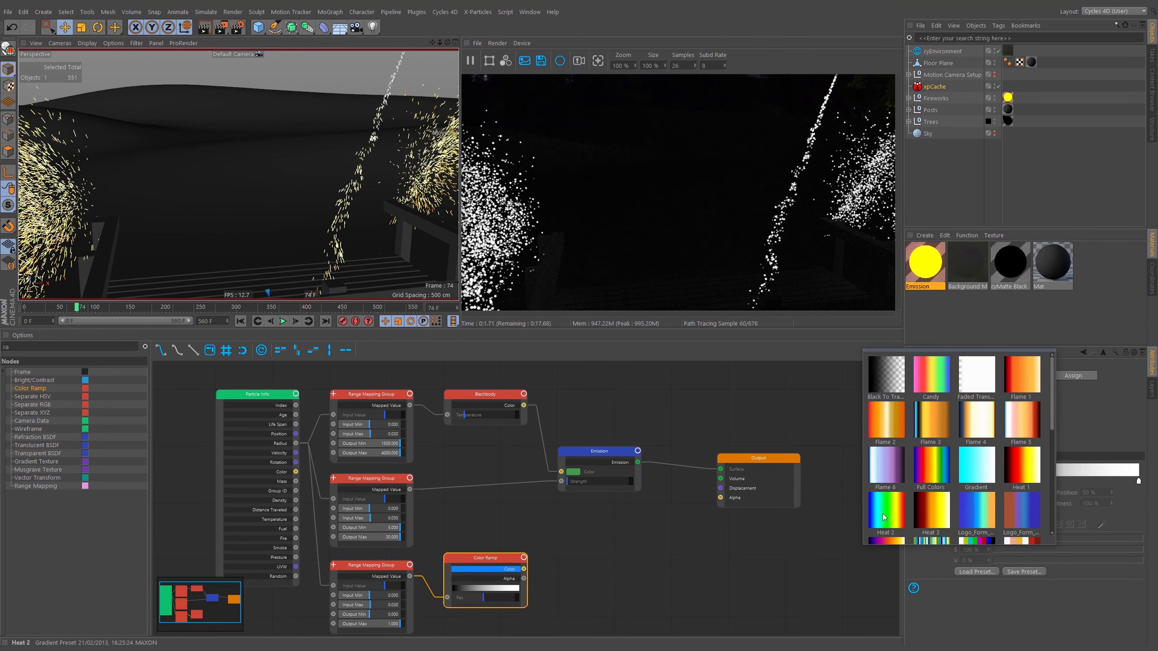
{"action": "left_click", "coordinate": [884, 514]}
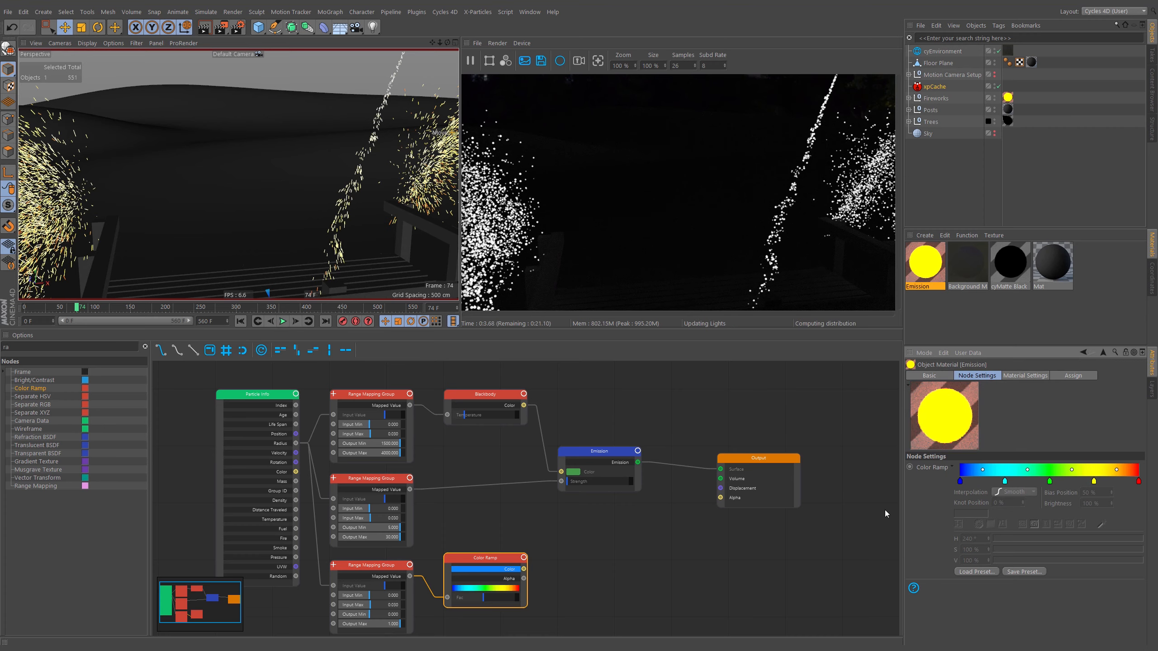
- Examine the ramp-colored particle sizes in the fountain, rocket tail and FIREWORKS lettering from near and far
{"action": "left_click_drag", "start_coordinate": [387, 206], "coordinate": [289, 185], "text": "alt"}
{"action": "right_click_drag", "start_coordinate": [287, 183], "coordinate": [395, 170], "text": "alt"}
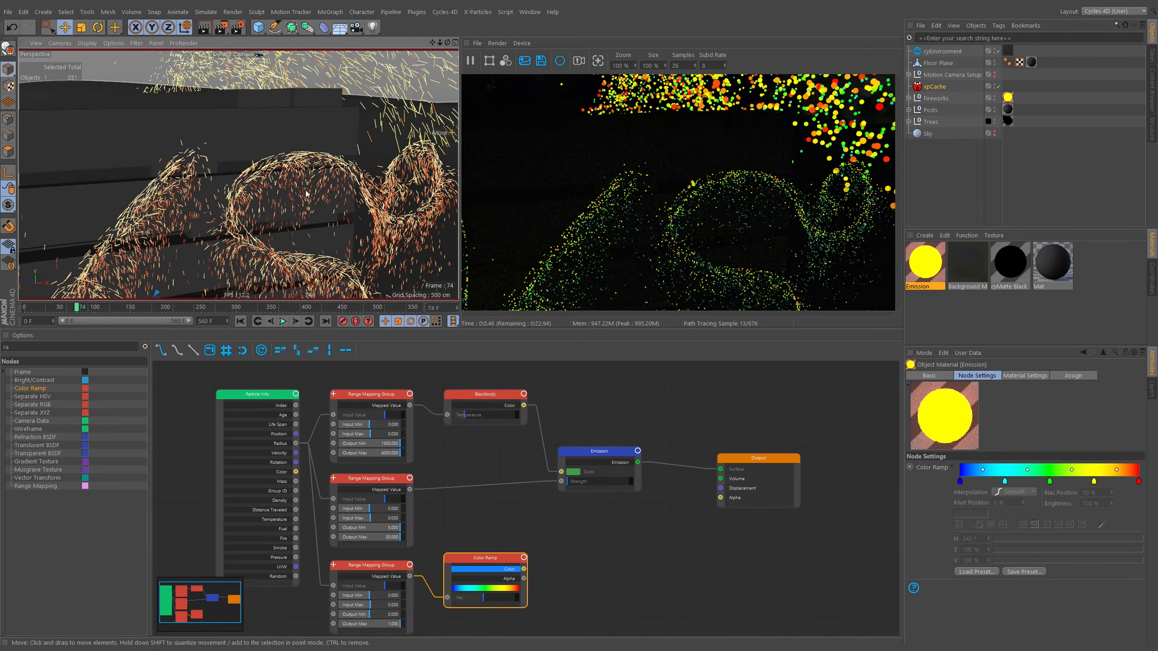
{"action": "right_click_drag", "start_coordinate": [310, 186], "coordinate": [258, 214], "text": "alt"}
{"action": "middle_click_drag", "start_coordinate": [284, 122], "coordinate": [284, 170], "text": "alt"}
{"action": "right_click_drag", "start_coordinate": [265, 183], "coordinate": [205, 212], "text": "alt"}
{"action": "middle_click_drag", "start_coordinate": [269, 172], "coordinate": [285, 204], "text": "alt"}
{"action": "right_click_drag", "start_coordinate": [285, 204], "coordinate": [235, 207], "text": "alt"}
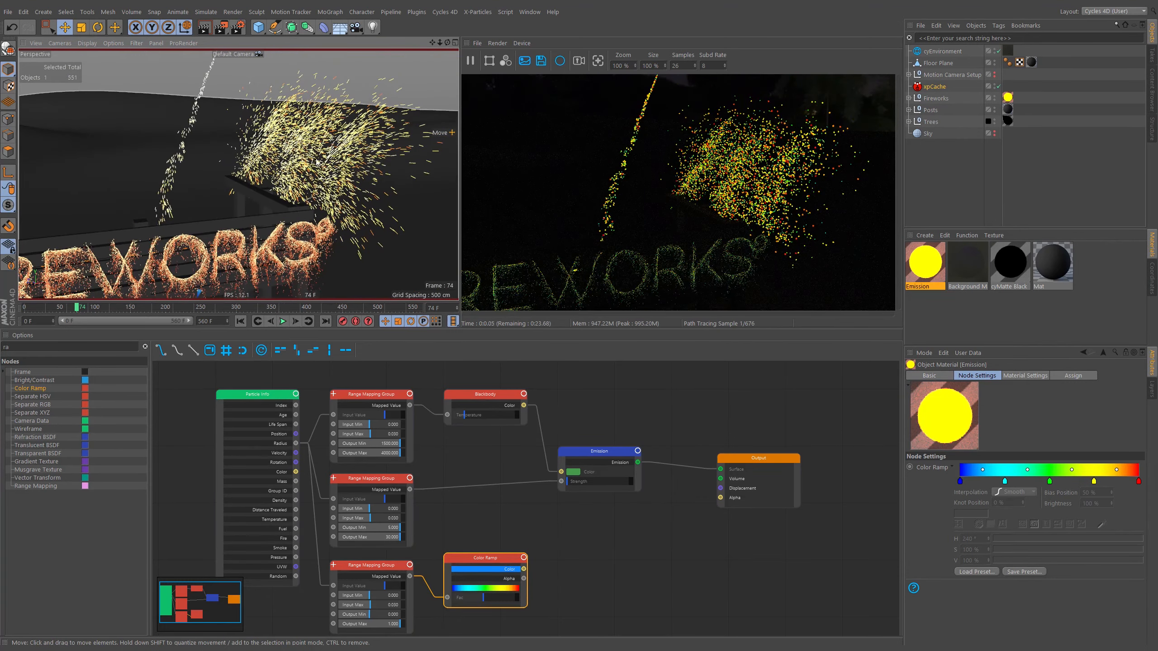
- Expand the Fireworks hierarchy, collapse its Bombettes group and filter the object list by xpEmit
{"action": "left_click", "coordinate": [909, 98]}
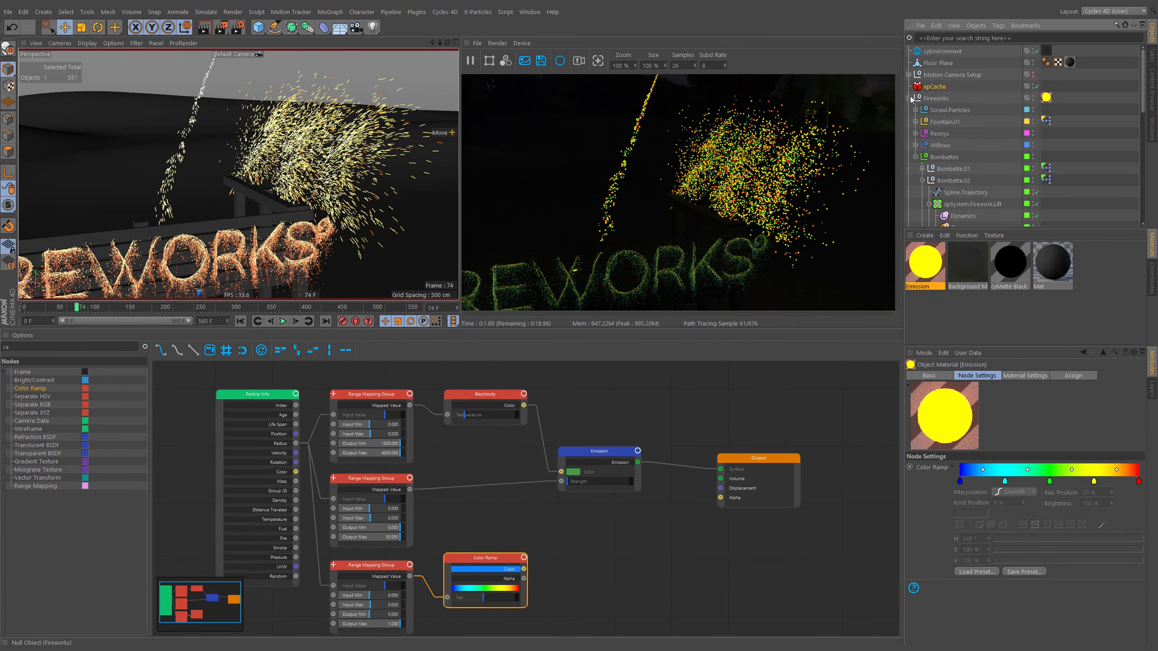
{"action": "left_click", "coordinate": [915, 156]}
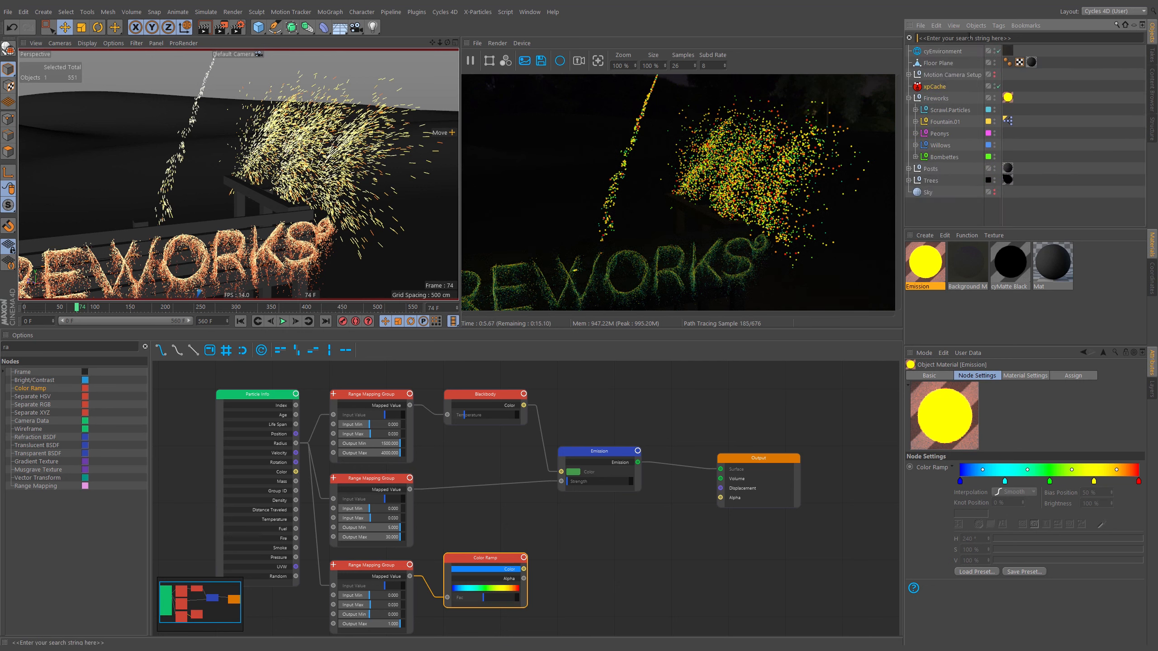
{"action": "type", "text": "xpEmit"}
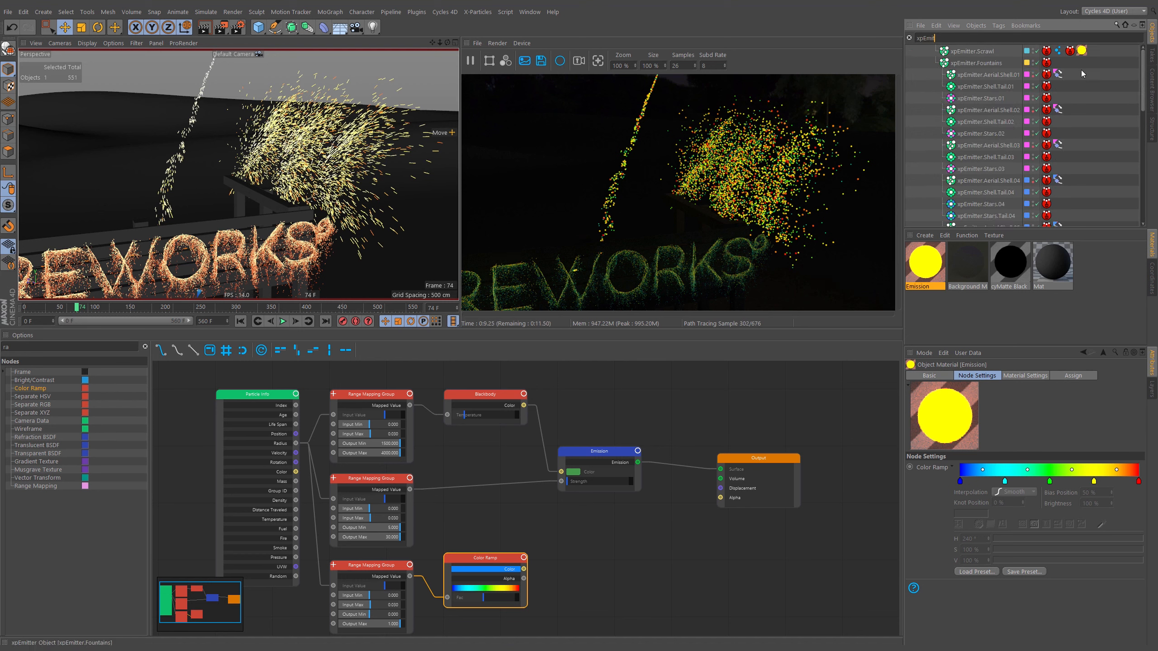
- Copy the cyInstance tag from xpEmitter.Scrawl to xpEmitter.Fountains and set the copy's size multiplier to 20%
{"action": "left_click", "coordinate": [1059, 52]}
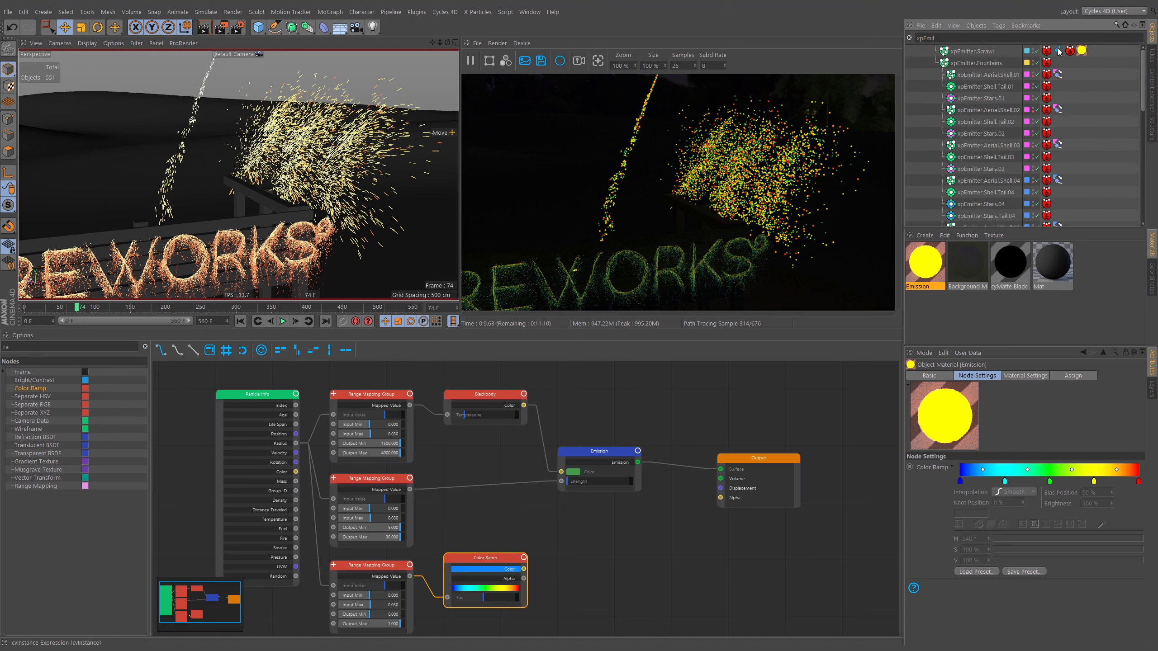
{"action": "left_click", "coordinate": [1059, 64]}
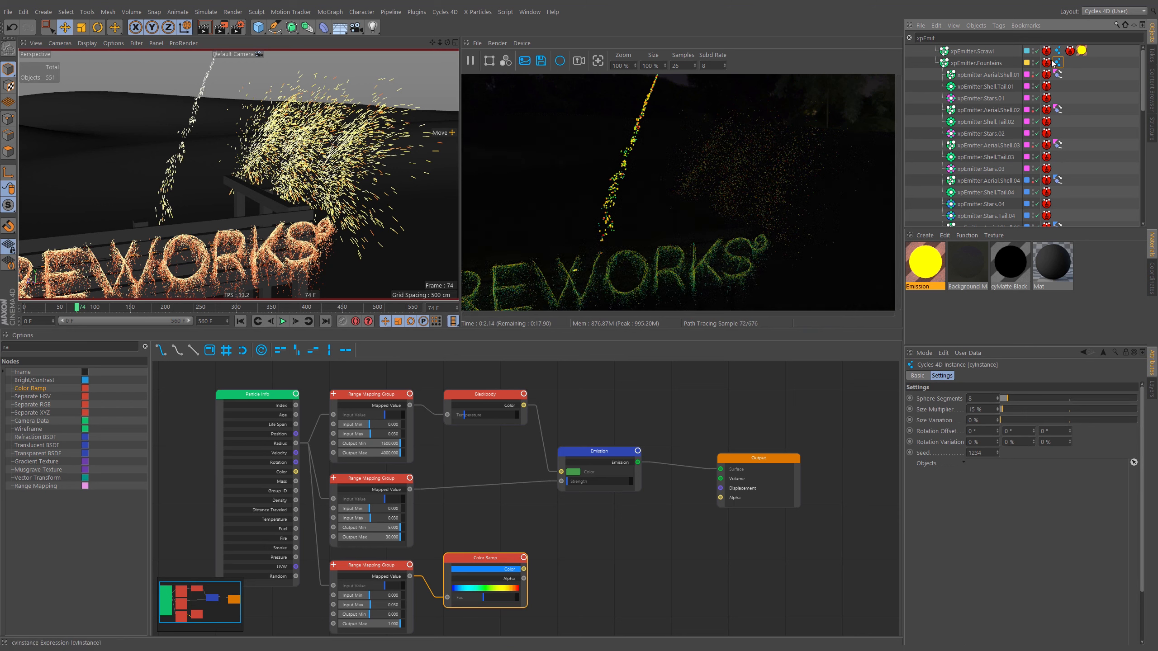
{"action": "left_click", "coordinate": [978, 409]}
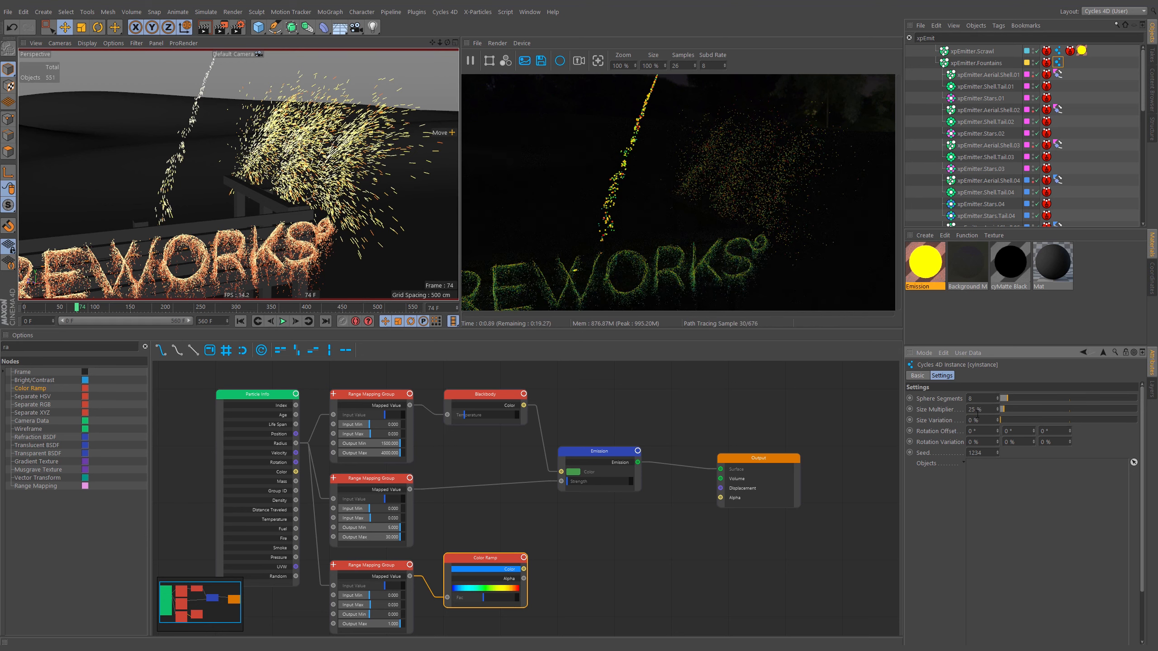
- Turn off the Color Ramp output preview and rename the Emission material as cyParticle_Blackbody
{"action": "left_click", "coordinate": [500, 572]}
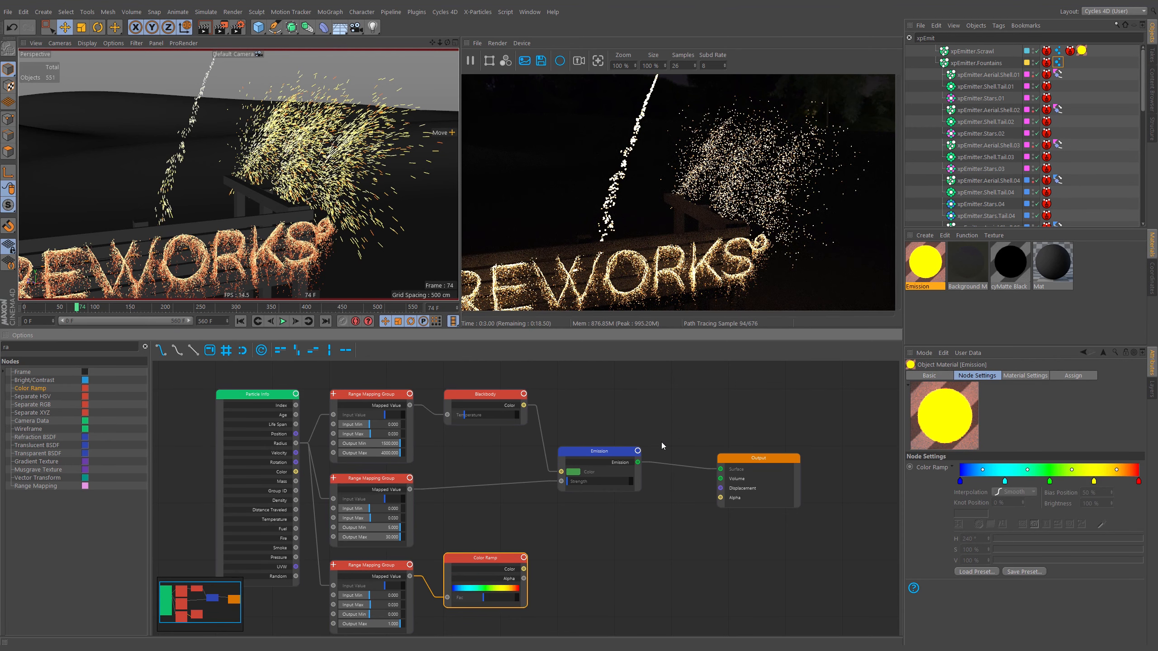
{"action": "double_click", "coordinate": [923, 287]}
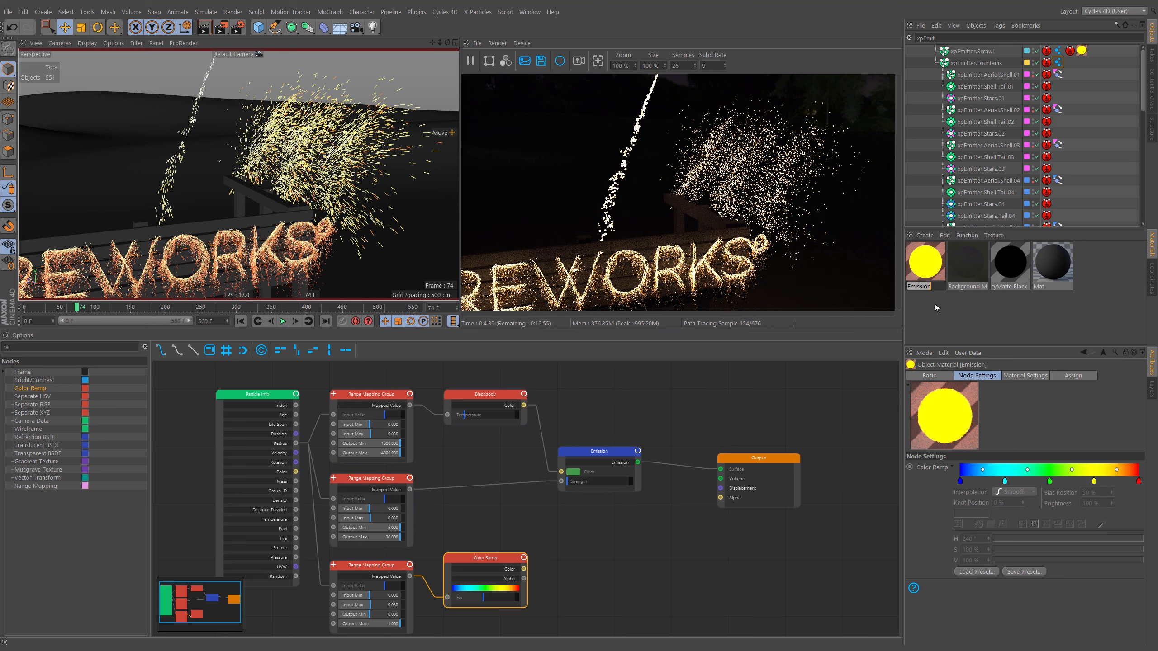
{"action": "type", "text": "cyX"}
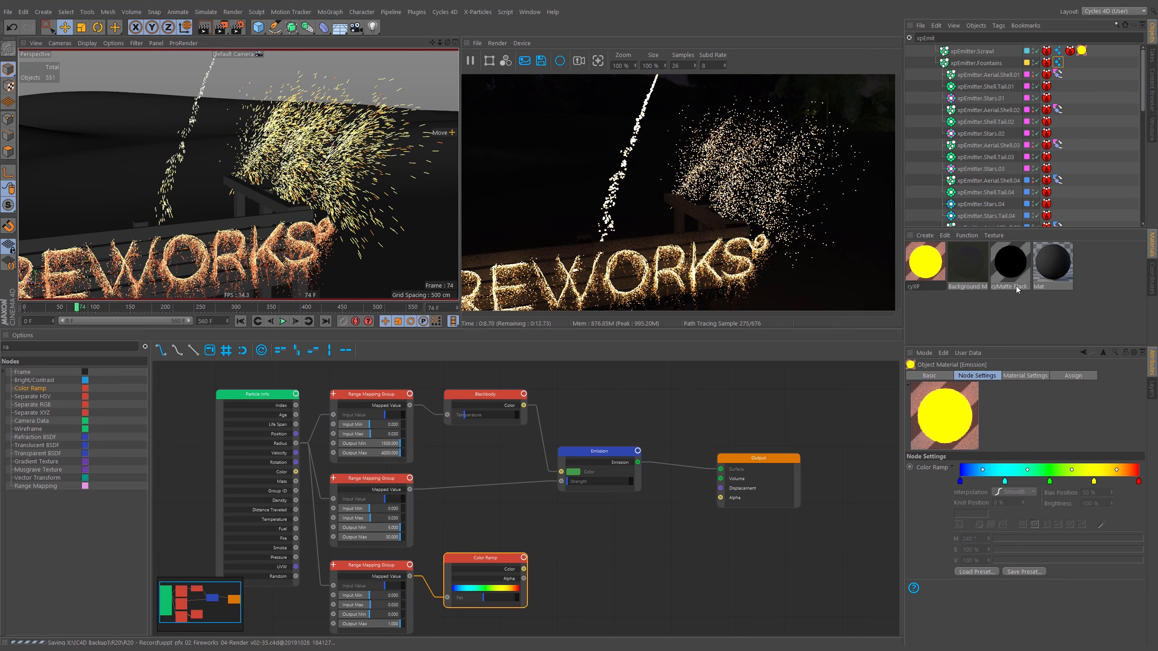
{"action": "type", "text": "P"}
{"action": "key", "text": "BackSpace"}
{"action": "key", "text": "BackSpace"}
{"action": "type", "text": "Pa"}
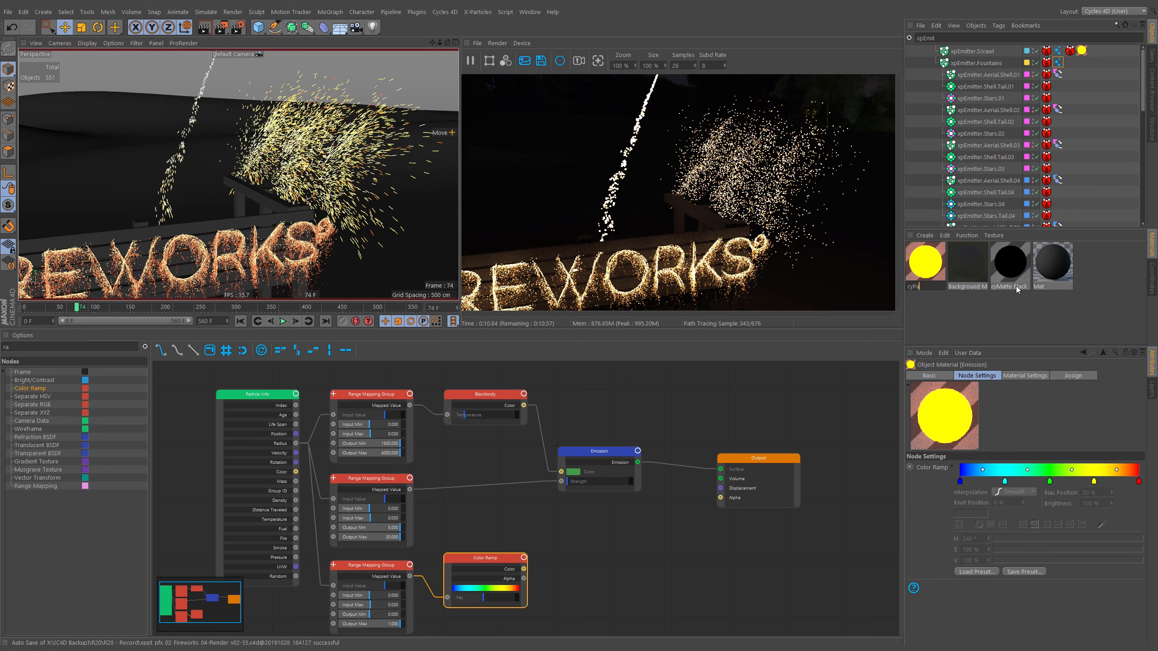
{"action": "type", "text": "rticle_Blackbody"}
{"action": "key", "text": "Return"}
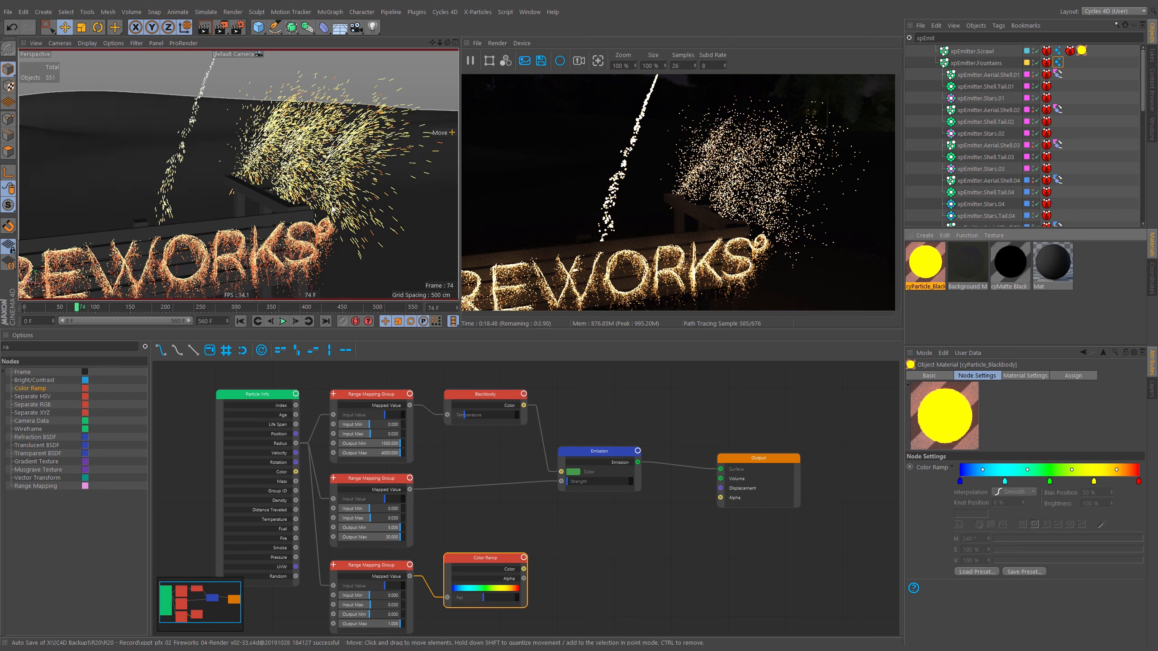
- Switch the viewport from the default camera to the Motion Camera
{"action": "left_click_drag", "start_coordinate": [263, 195], "coordinate": [296, 224], "text": "alt"}
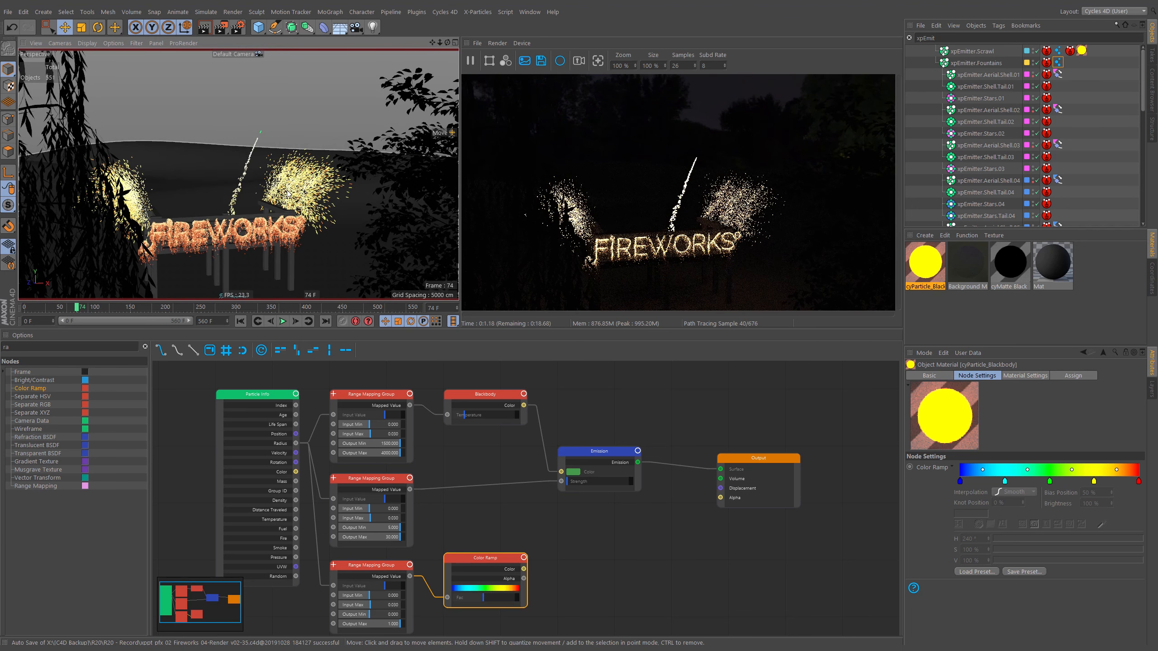
{"action": "left_click", "coordinate": [259, 54]}
{"action": "left_click", "coordinate": [279, 73]}
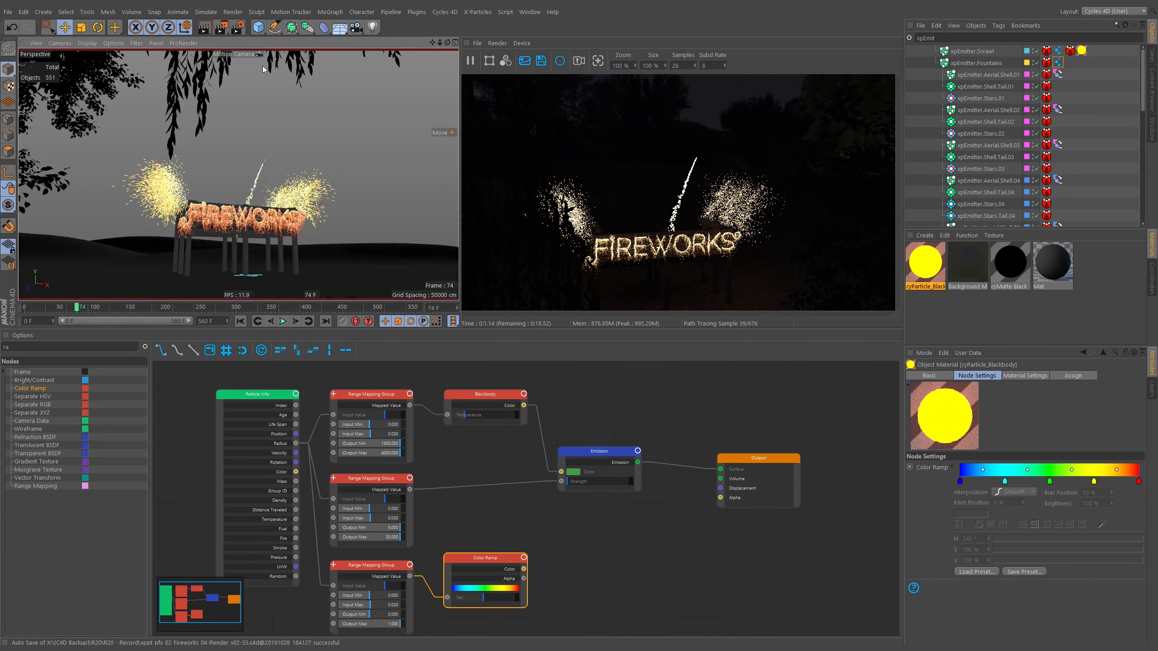
- Scrub the animation from frame 115 to frame 396 and examine the rendered firework bursts and tails
{"action": "left_click", "coordinate": [105, 308]}
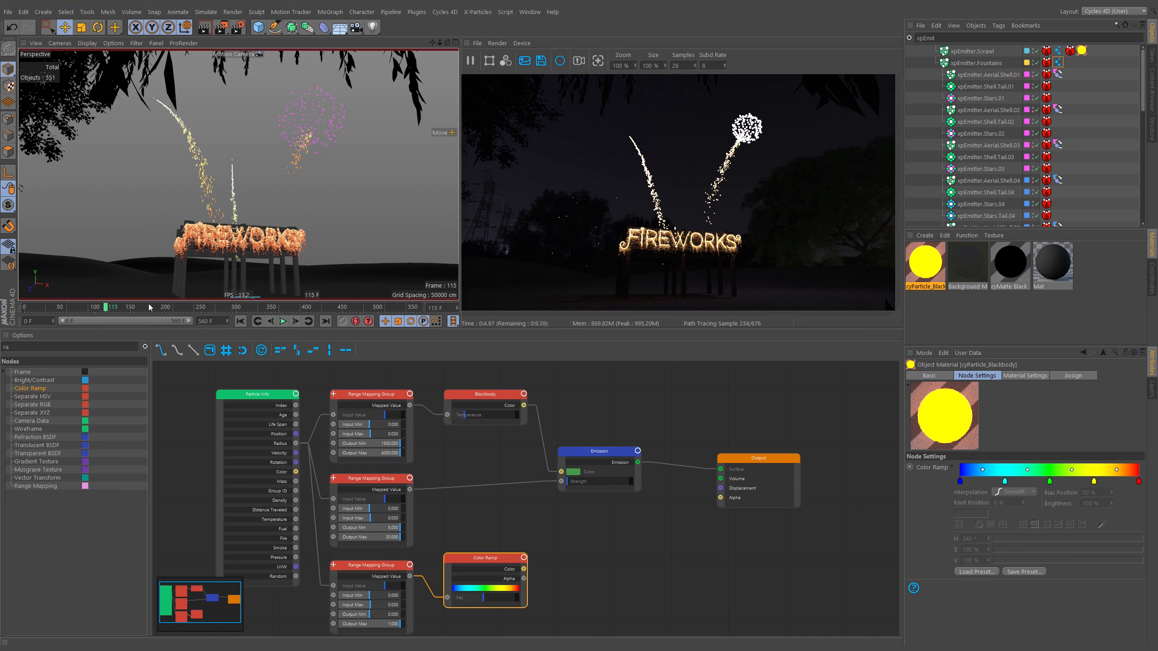
{"action": "left_click", "coordinate": [121, 308]}
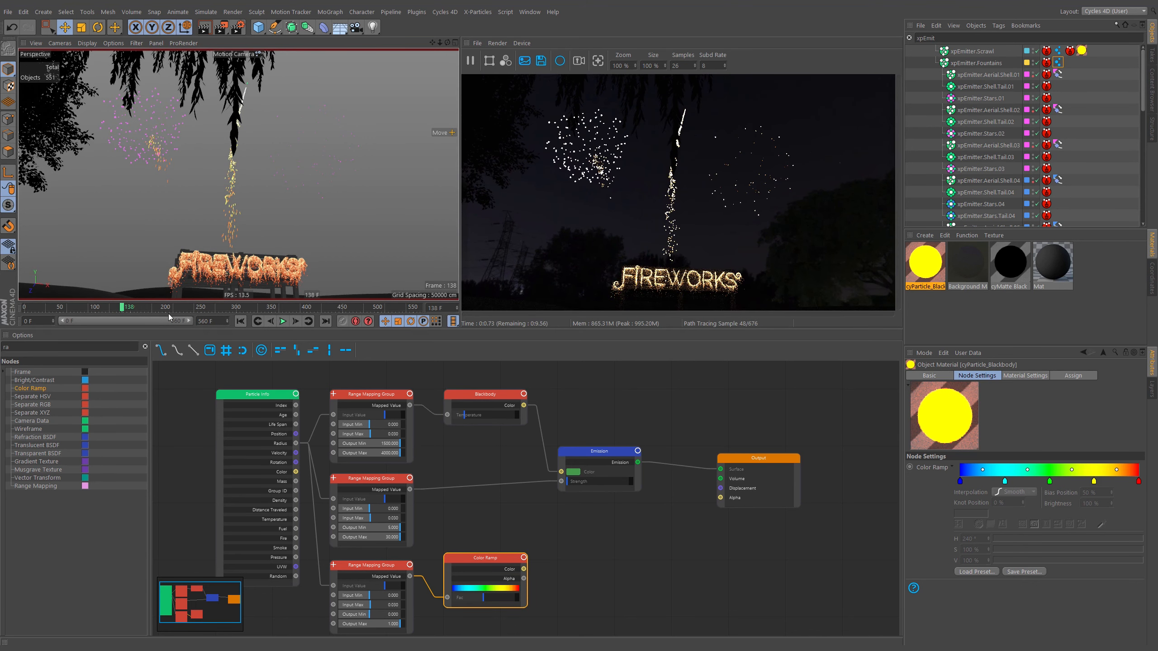
{"action": "left_click", "coordinate": [135, 310]}
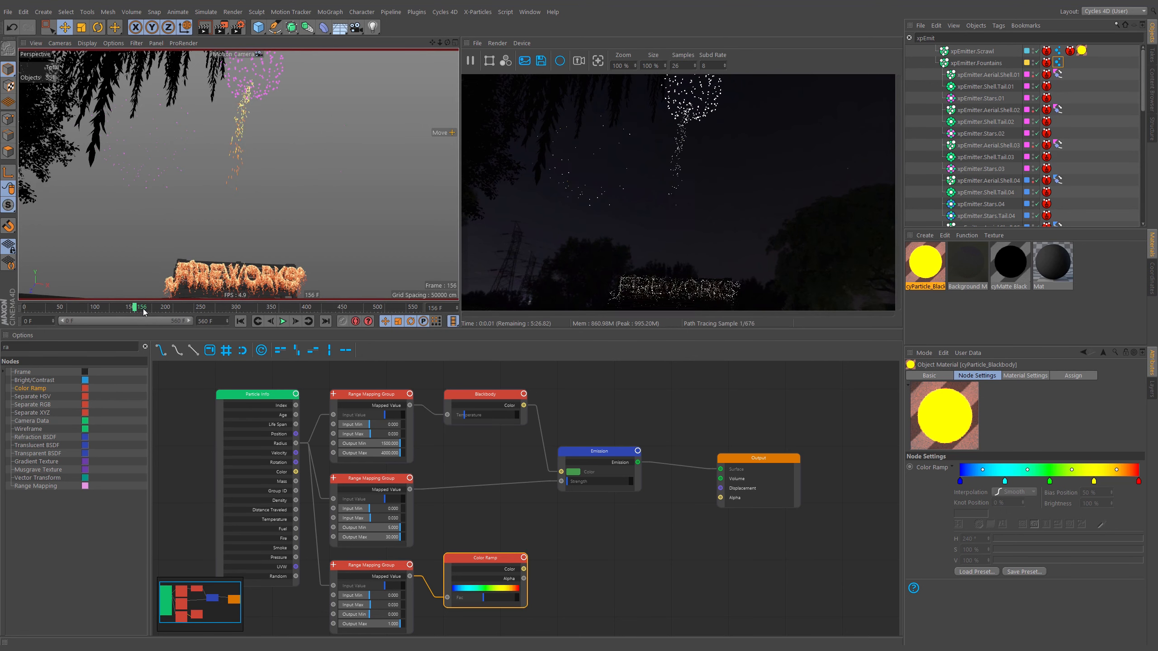
{"action": "left_click_drag", "start_coordinate": [152, 311], "coordinate": [224, 311]}
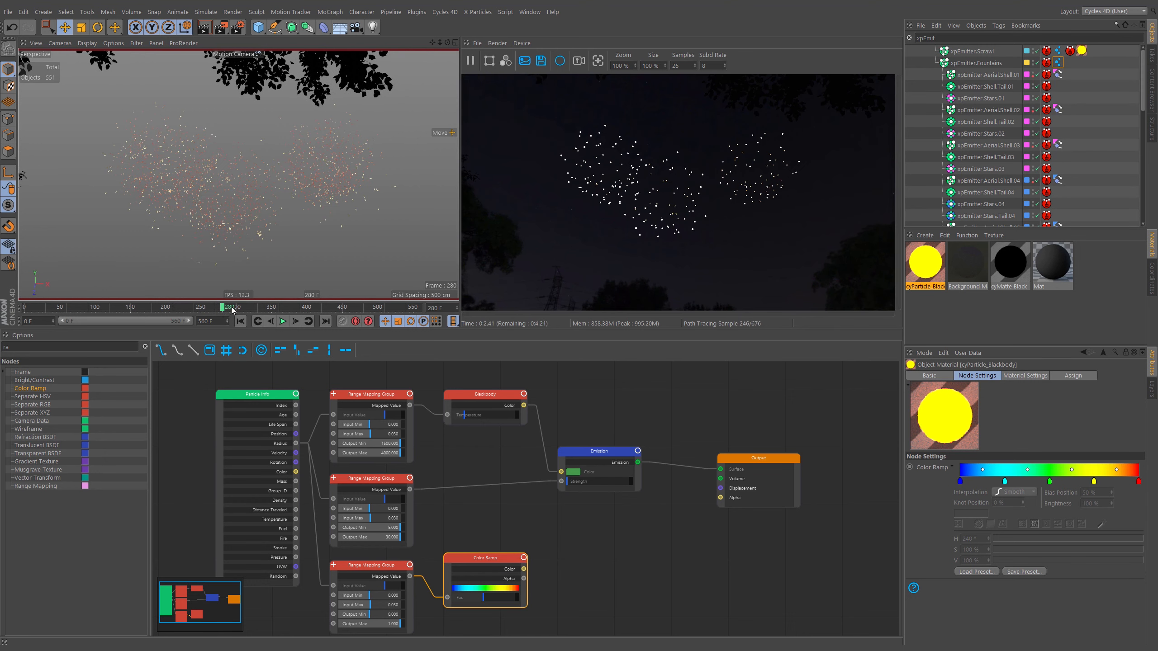
{"action": "left_click_drag", "start_coordinate": [231, 311], "coordinate": [220, 310]}
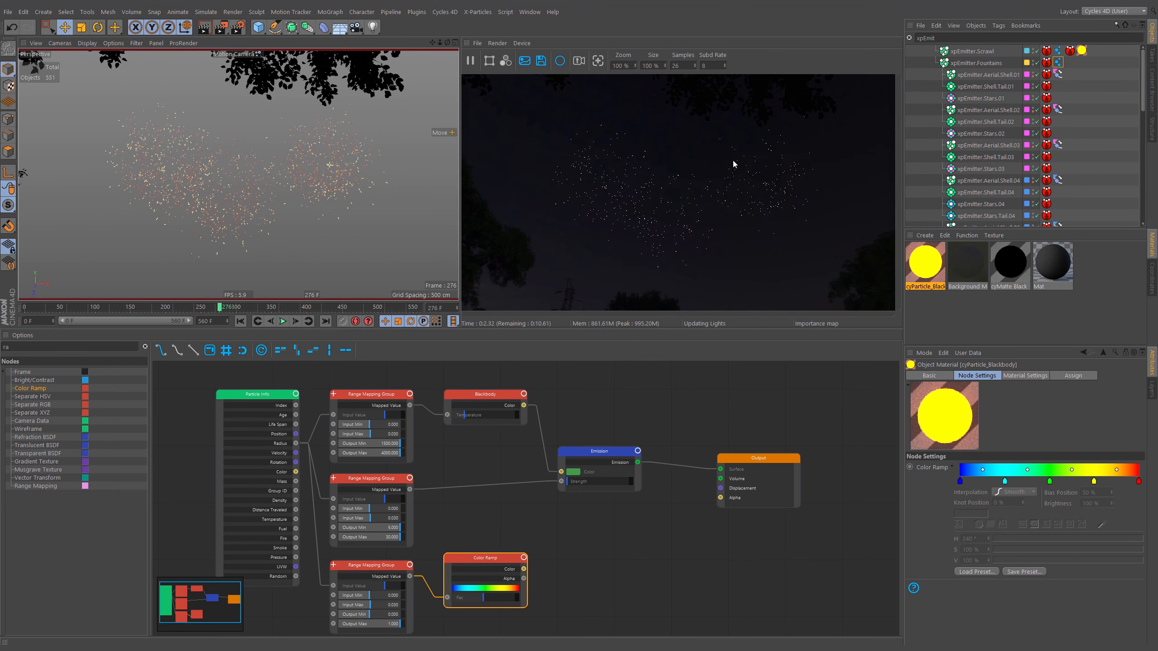
{"action": "left_click_drag", "start_coordinate": [241, 308], "coordinate": [290, 313]}
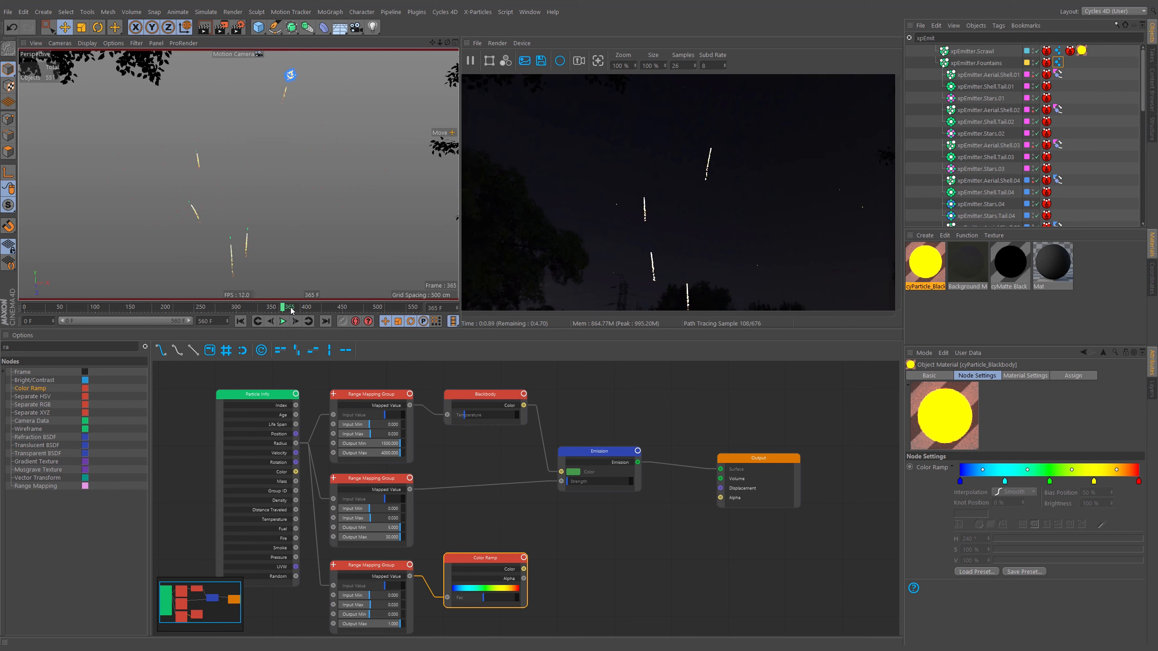
{"action": "left_click_drag", "start_coordinate": [295, 313], "coordinate": [309, 320]}
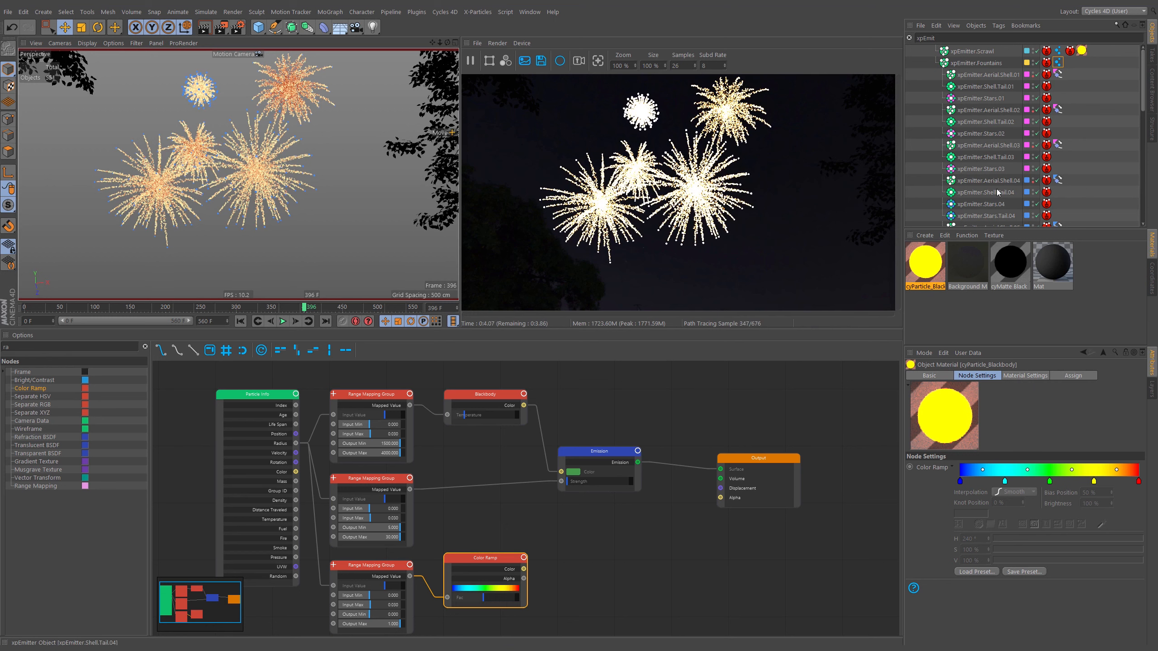
- Show the emission settings of xpEmitter.Stars.Tail.04 and filter the object list by xpEmitter.Stars.Tail
{"action": "left_click", "coordinate": [992, 216]}
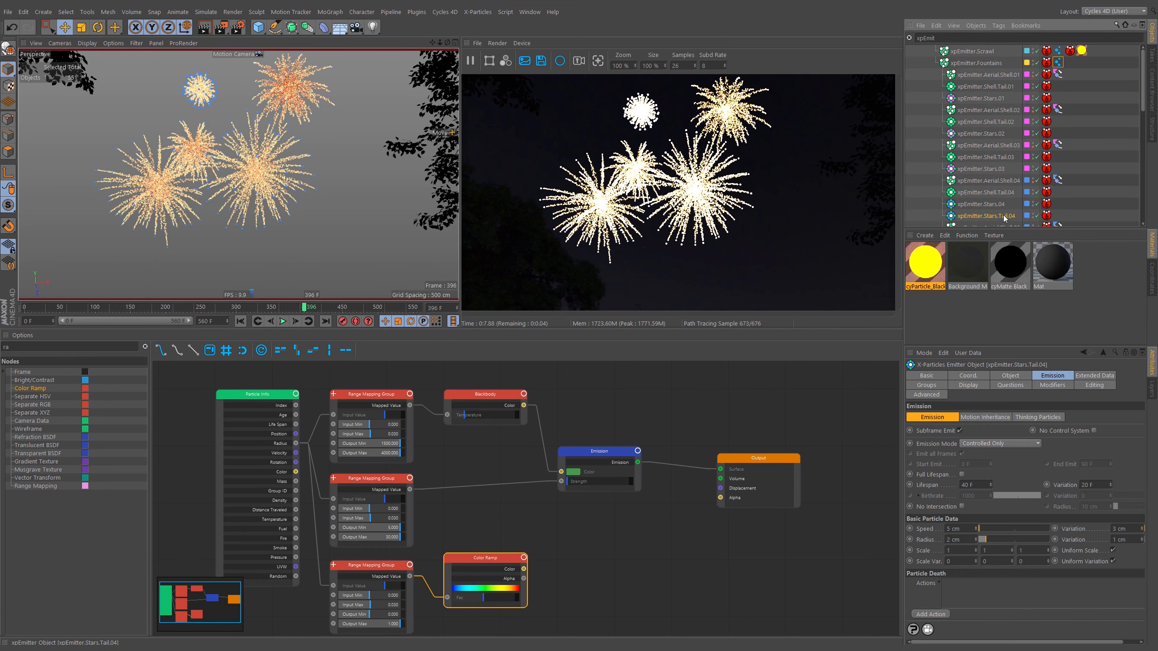
{"action": "left_click", "coordinate": [999, 37]}
{"action": "type", "text": "xpEmit"}
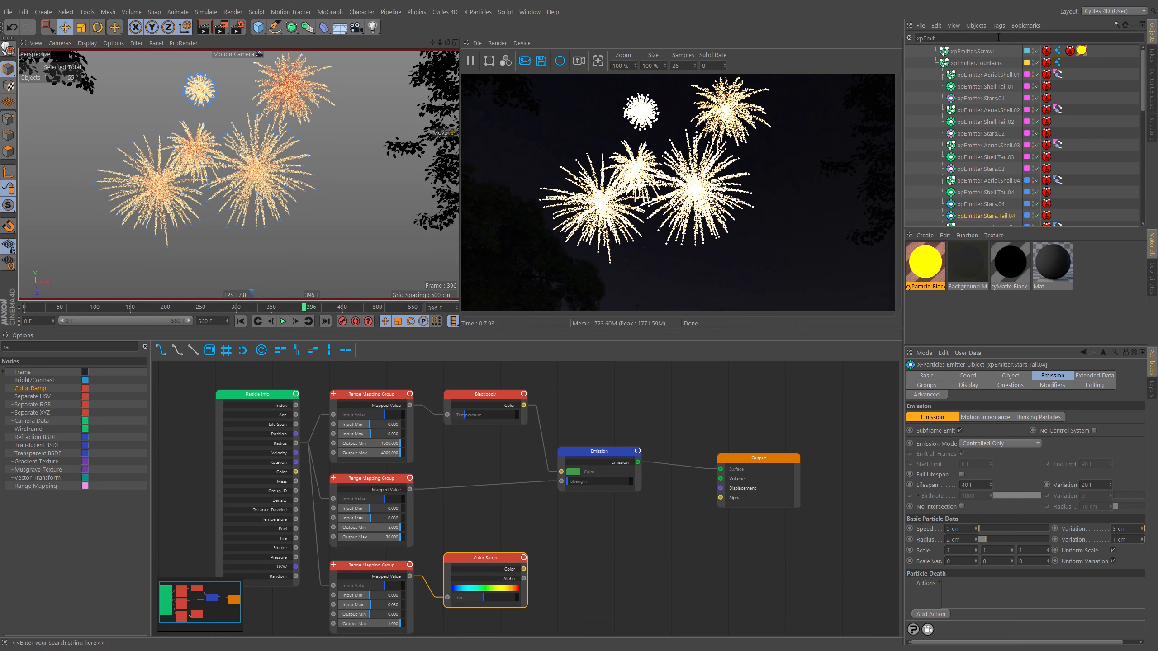
{"action": "type", "text": "ter.Stars.Tail."}
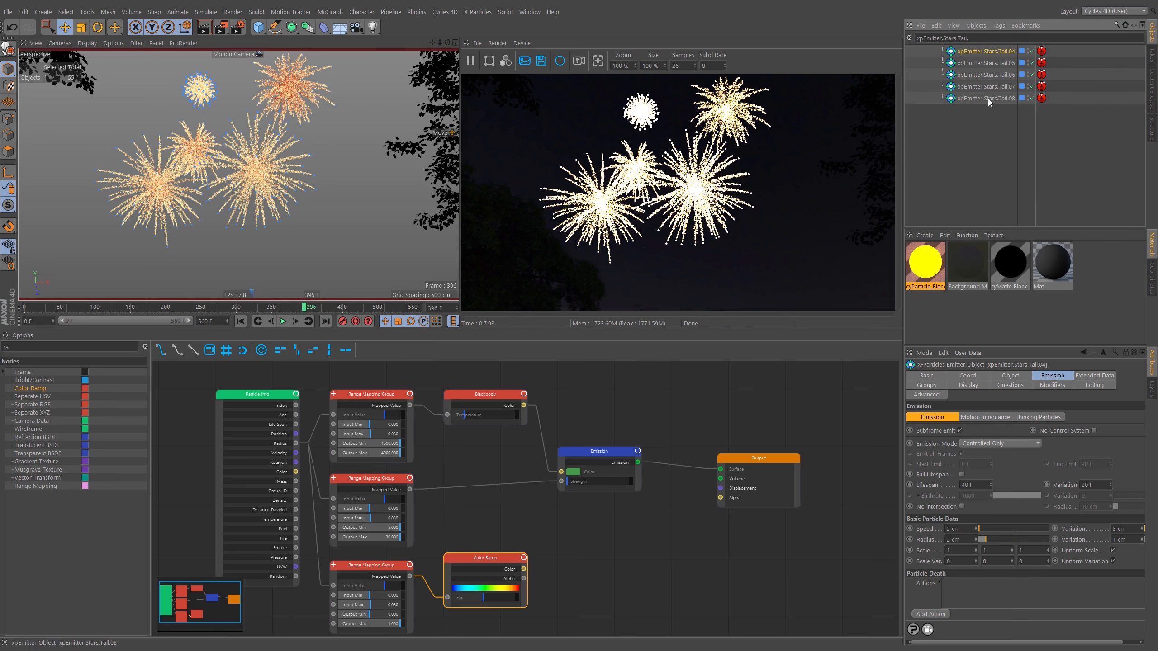
- Add Cycles 4D cyInstance tags to the emitters xpEmitter.Stars.Tail.04 through xpEmitter.Stars.Tail.08
{"action": "left_click", "coordinate": [988, 98], "text": "shift"}
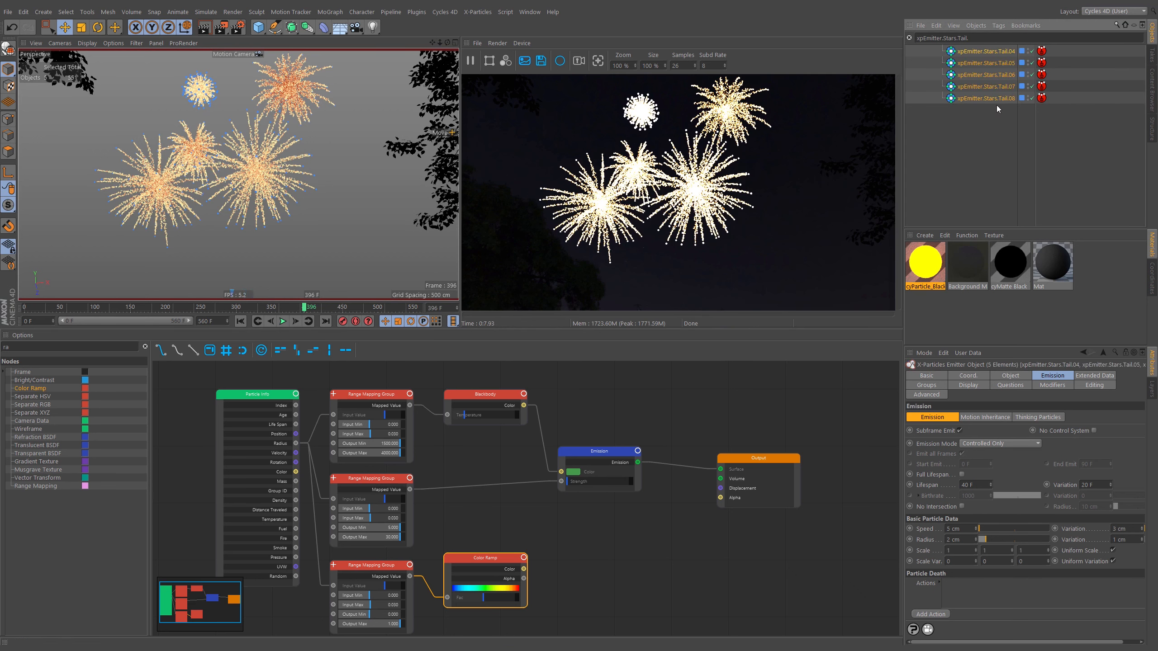
{"action": "right_click", "coordinate": [1003, 48]}
{"action": "mouse_move", "coordinate": [1053, 79]}
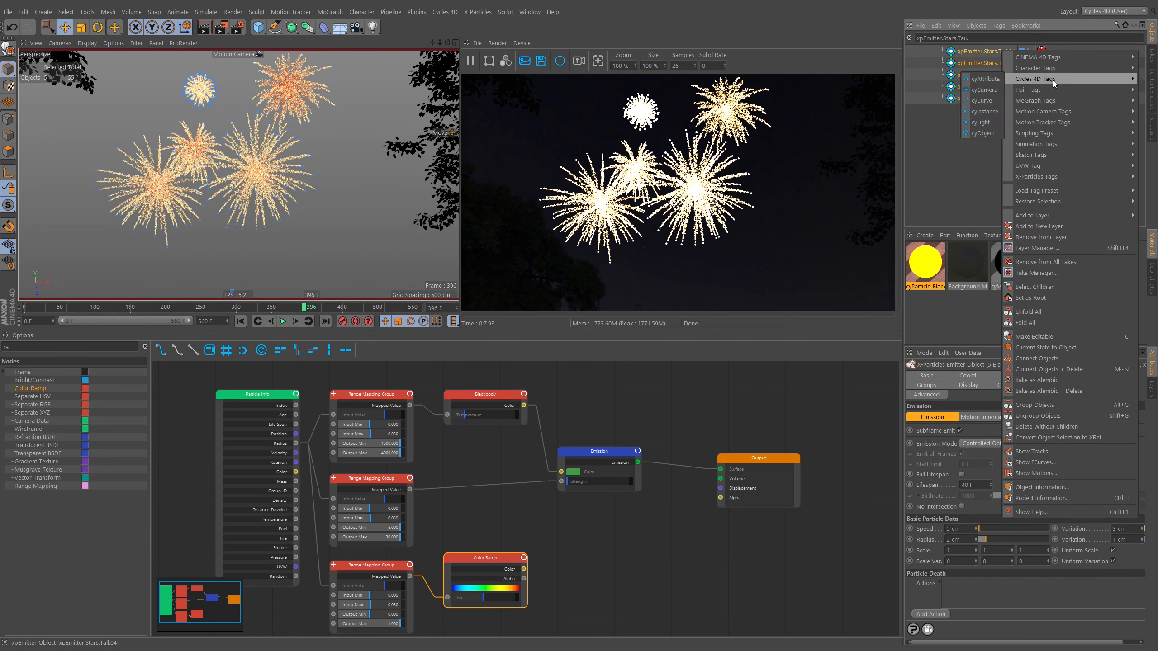
{"action": "left_click", "coordinate": [985, 112]}
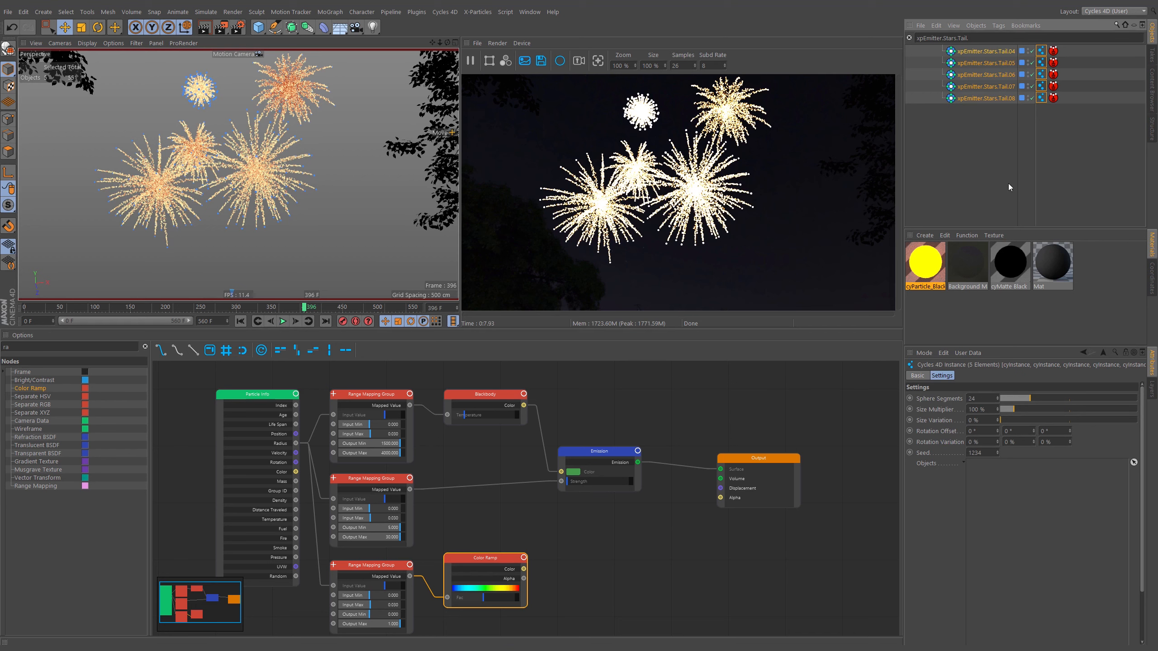
- Set the star-tail instance tags to 8 sphere segments and a 30% size multiplier
{"action": "left_click", "coordinate": [978, 398]}
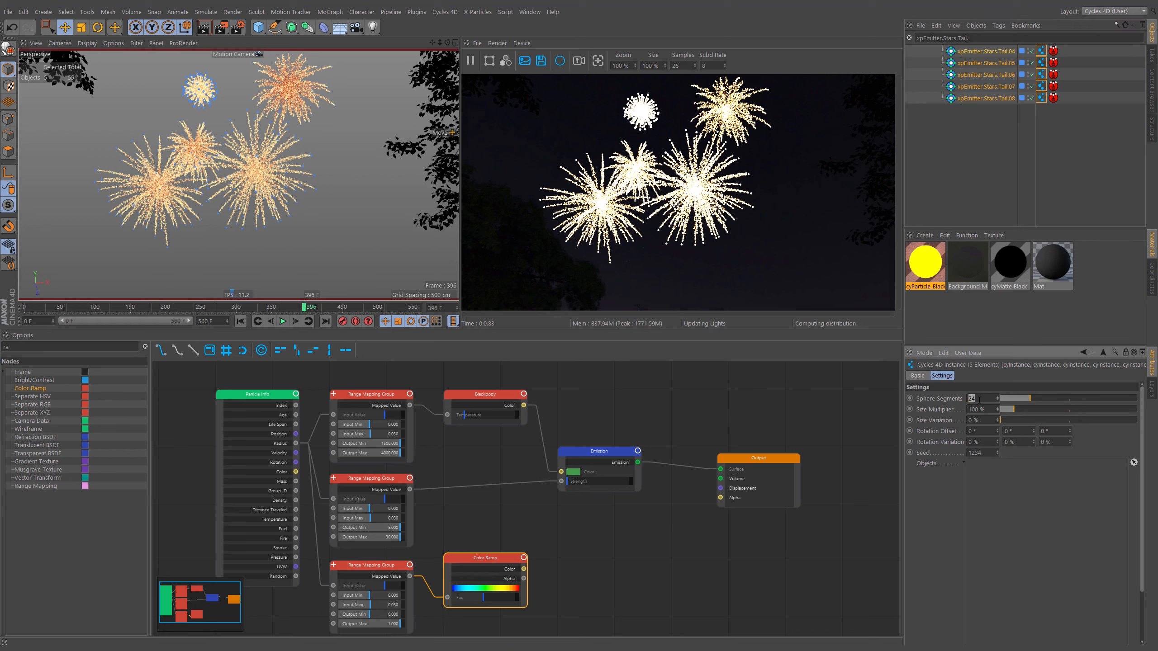
{"action": "type", "text": "8"}
{"action": "key", "text": "Return"}
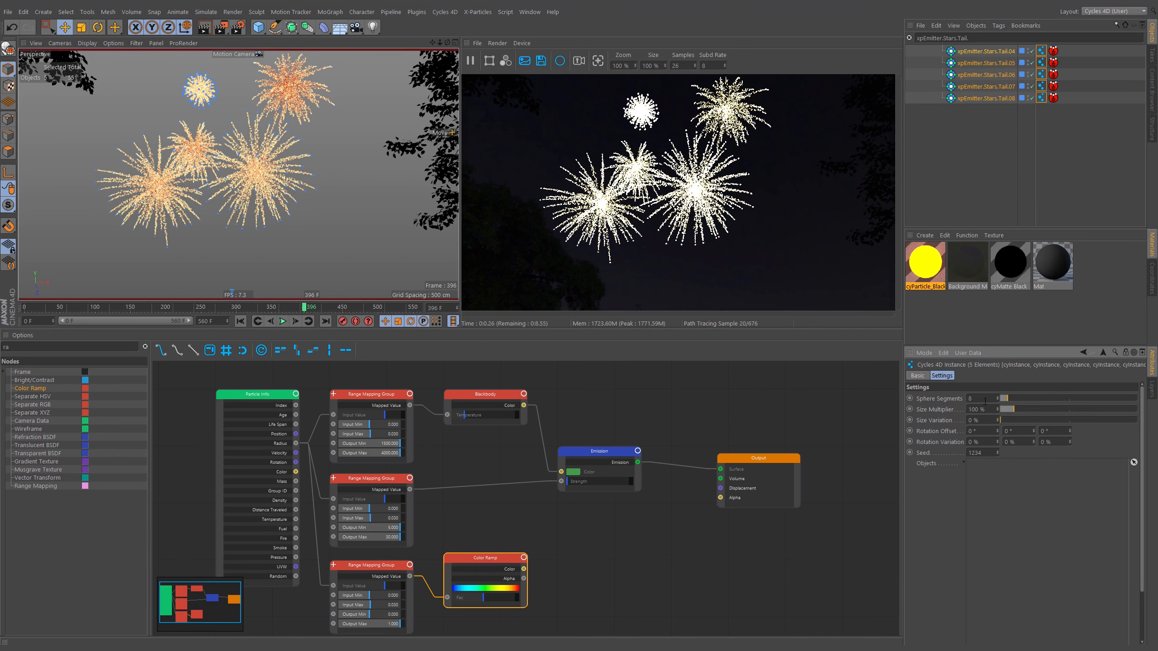
{"action": "left_click", "coordinate": [979, 409]}
{"action": "type", "text": "30"}
{"action": "key", "text": "Return"}
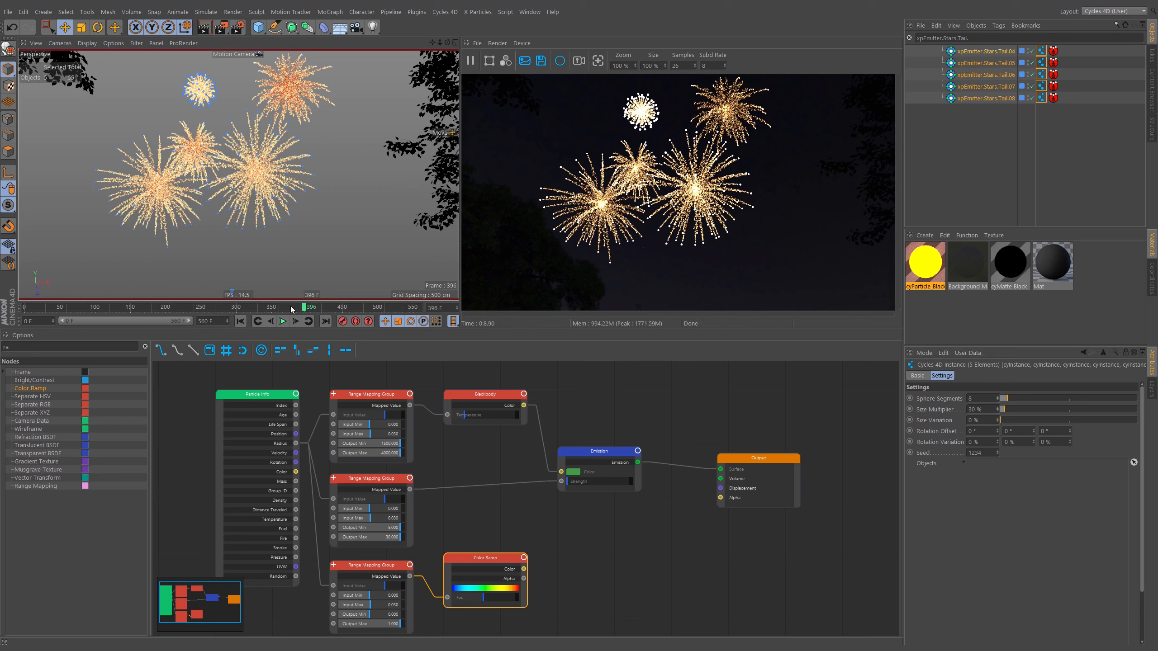
- Go to frame 367 and filter the object list by xpEmitter.she to isolate the shell-tail emitters
{"action": "left_click_drag", "start_coordinate": [292, 310], "coordinate": [284, 308]}
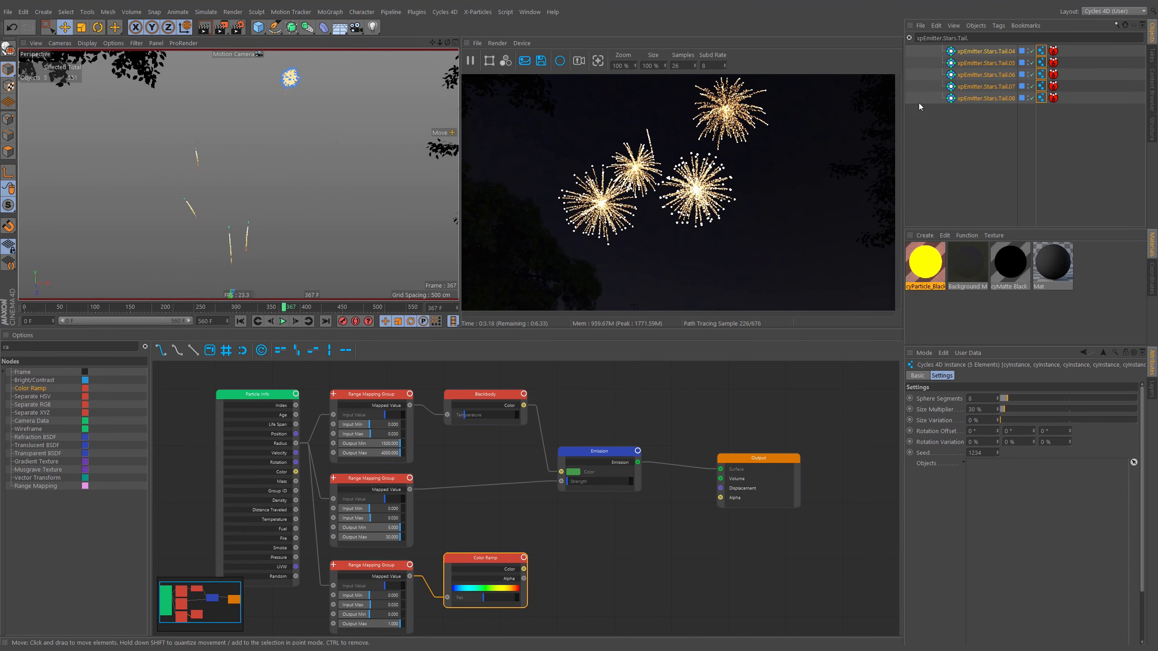
{"action": "left_click_drag", "start_coordinate": [944, 38], "coordinate": [984, 35]}
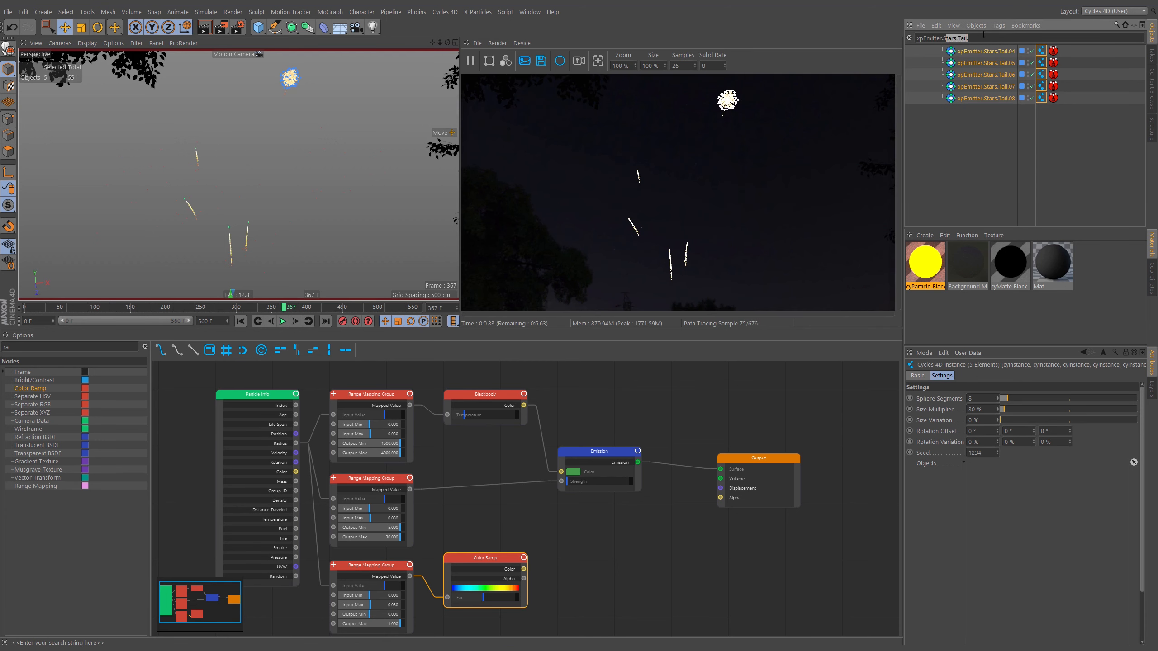
{"action": "key", "text": "BackSpace"}
{"action": "key", "text": "BackSpace"}
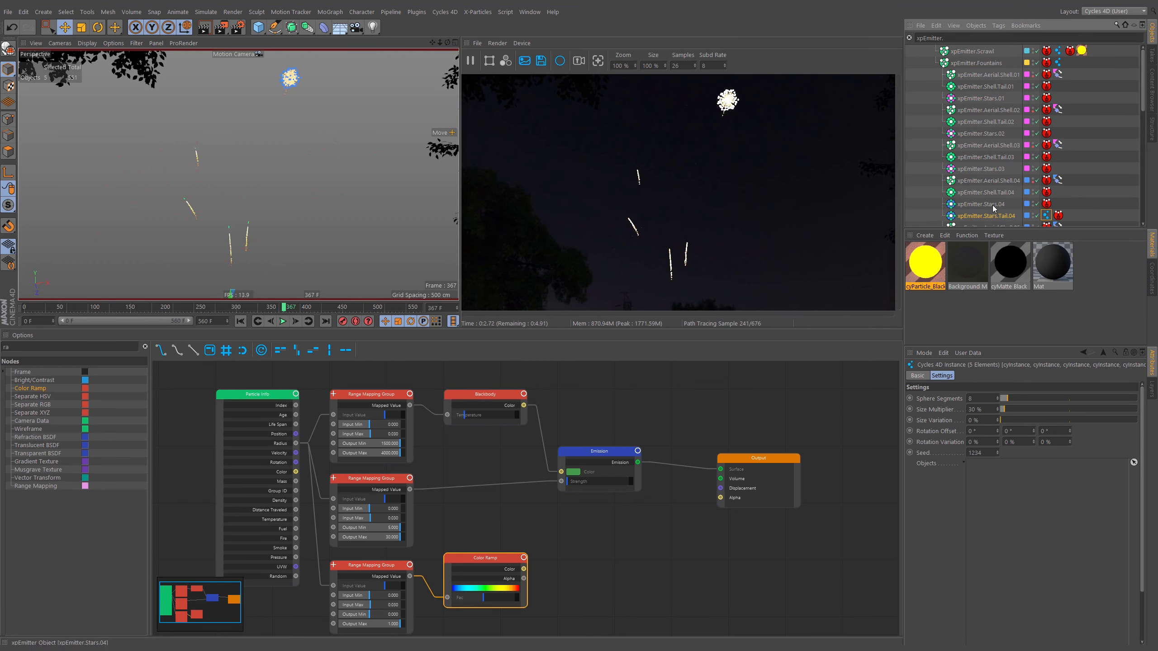
{"action": "type", "text": "she"}
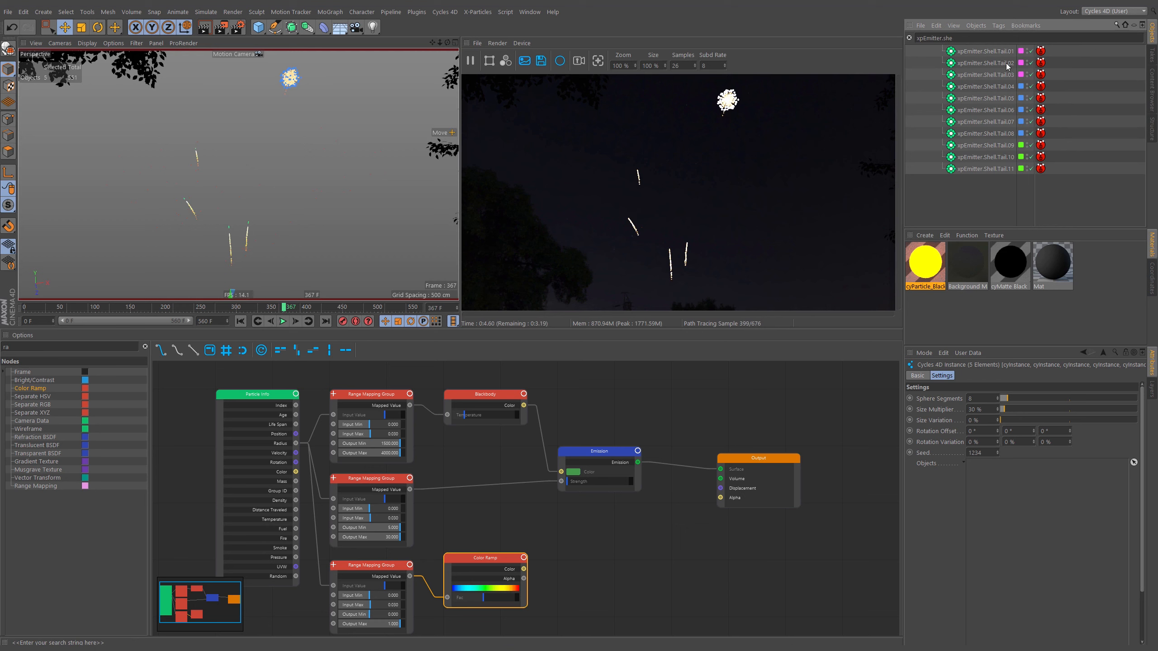
- Add Cycles 4D cyInstance tags to the emitters xpEmitter.Shell.Tail.04 through xpEmitter.Shell.Tail.08
{"action": "left_click", "coordinate": [985, 86]}
{"action": "left_click", "coordinate": [996, 133], "text": "shift"}
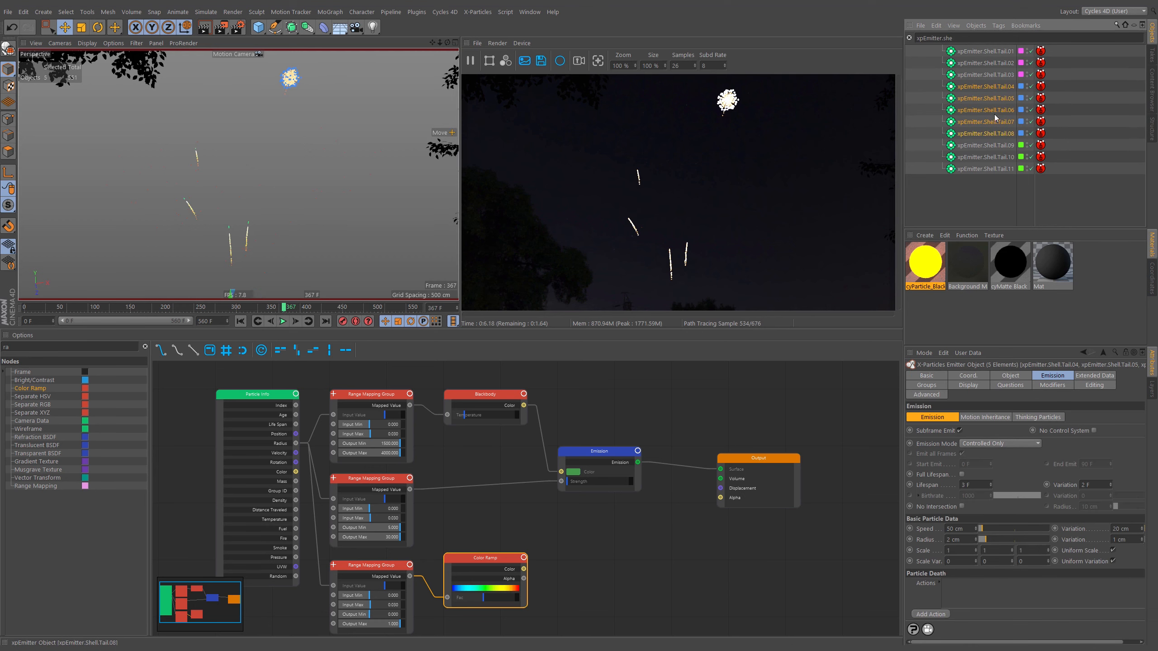
{"action": "right_click", "coordinate": [996, 86]}
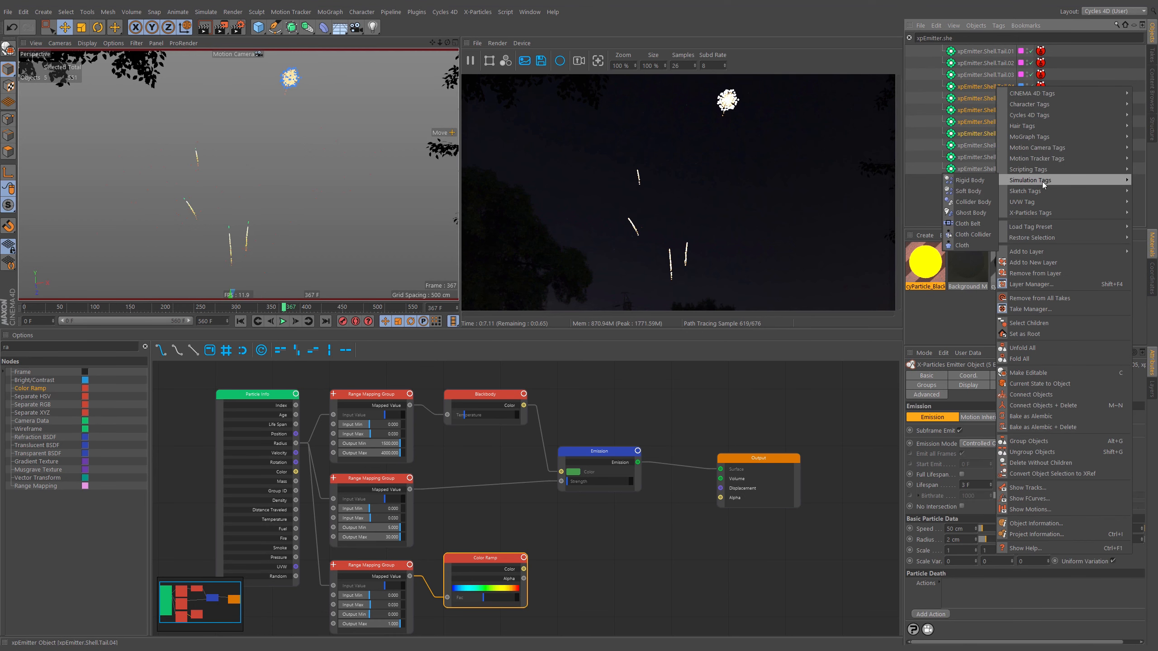
{"action": "mouse_move", "coordinate": [1042, 115]}
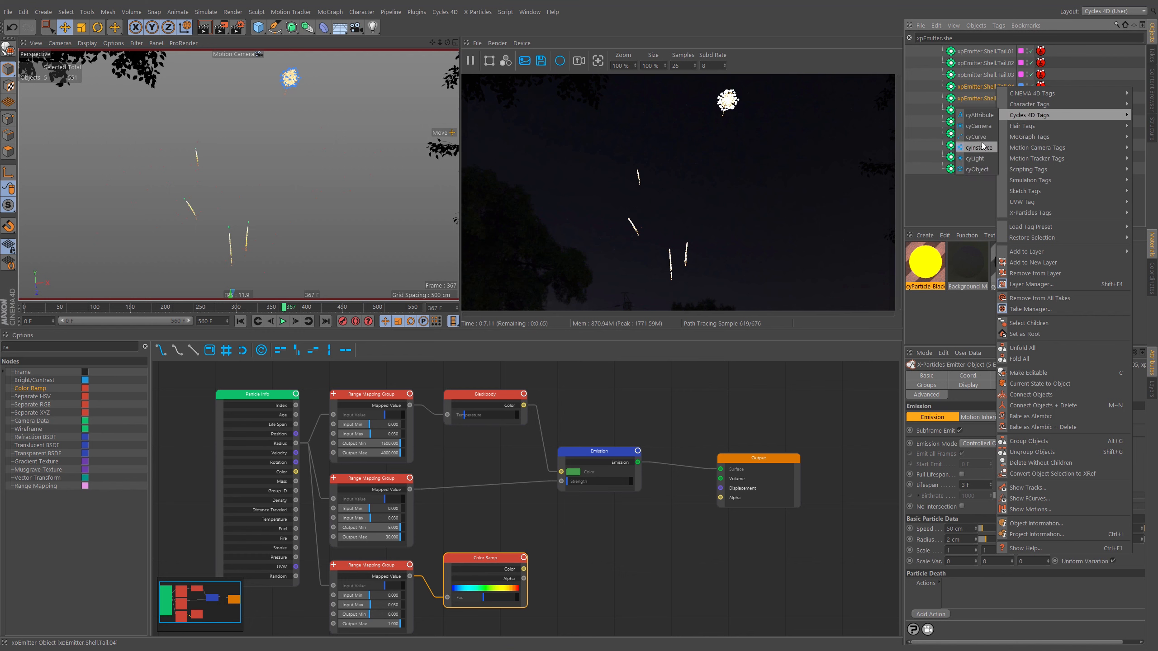
{"action": "left_click", "coordinate": [985, 147]}
- Set the shell-tail instance tags to 8 sphere segments and a 50% size multiplier
{"action": "double_click", "coordinate": [980, 399]}
{"action": "type", "text": "8"}
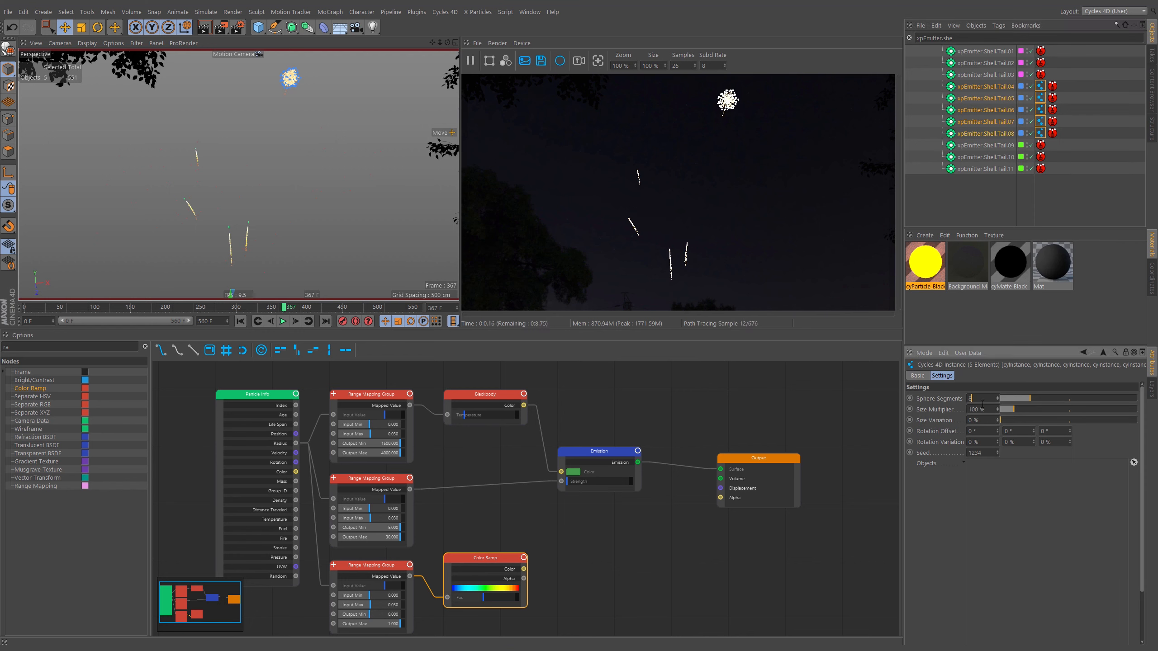
{"action": "key", "text": "Return"}
{"action": "double_click", "coordinate": [980, 409]}
{"action": "type", "text": "50"}
{"action": "key", "text": "Return"}
- Scrub through the animation between frames 413 and 78, stopping at frame 106, and examine the particle sizes in the rendered bursts and tails
{"action": "left_click", "coordinate": [268, 307]}
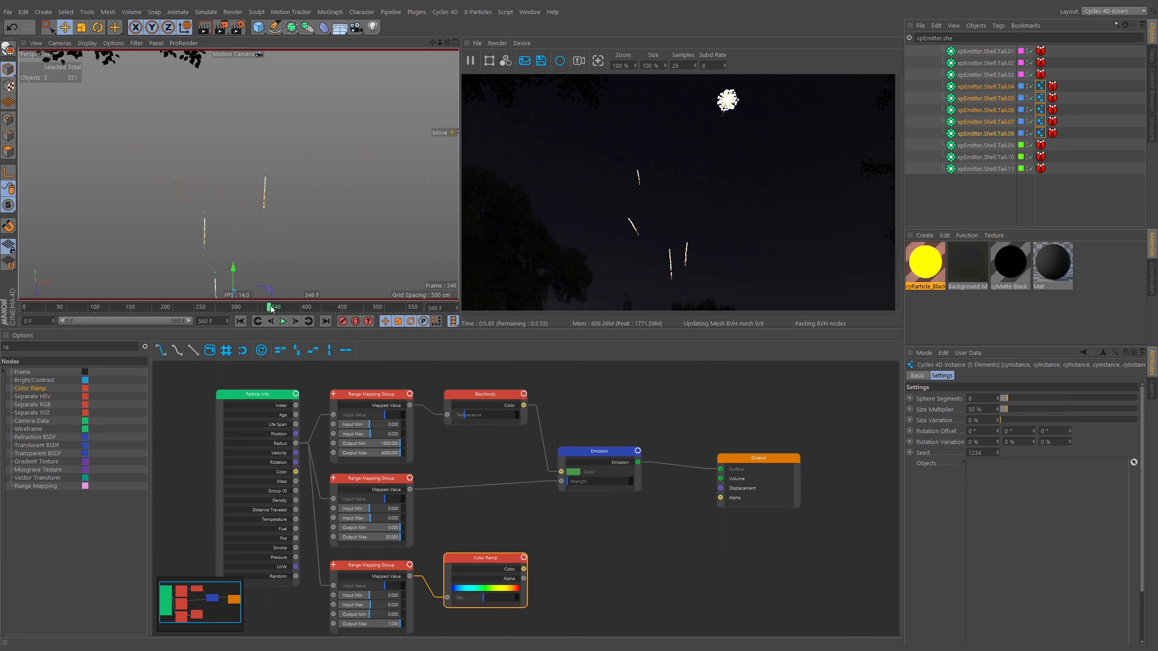
{"action": "left_click", "coordinate": [293, 307]}
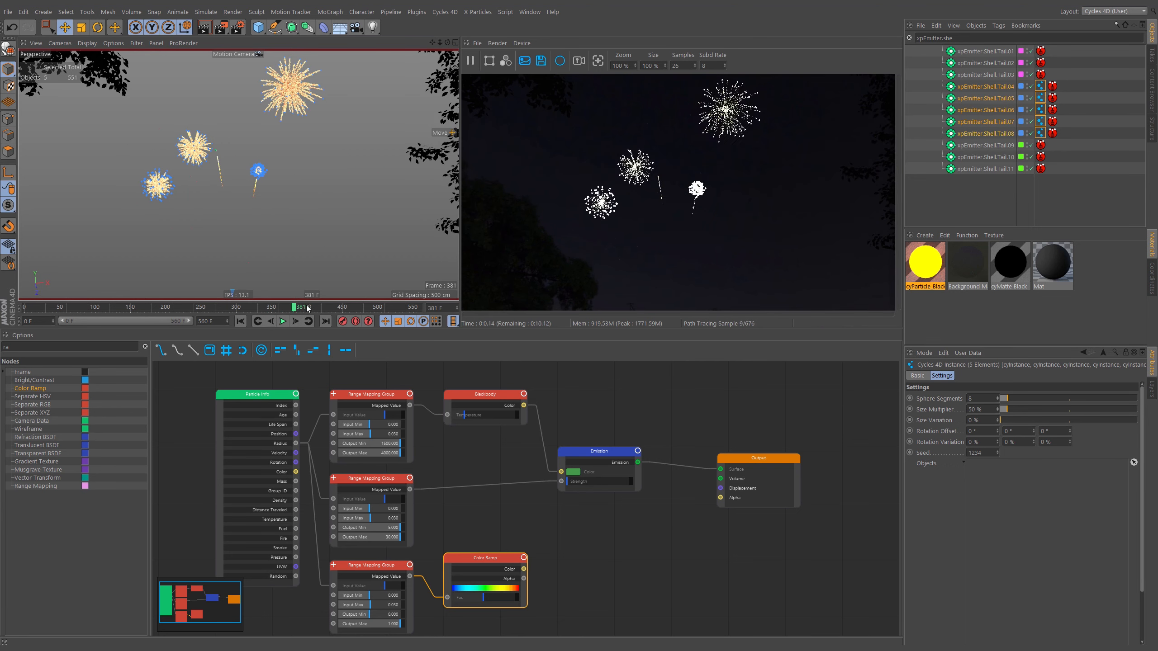
{"action": "left_click", "coordinate": [319, 307]}
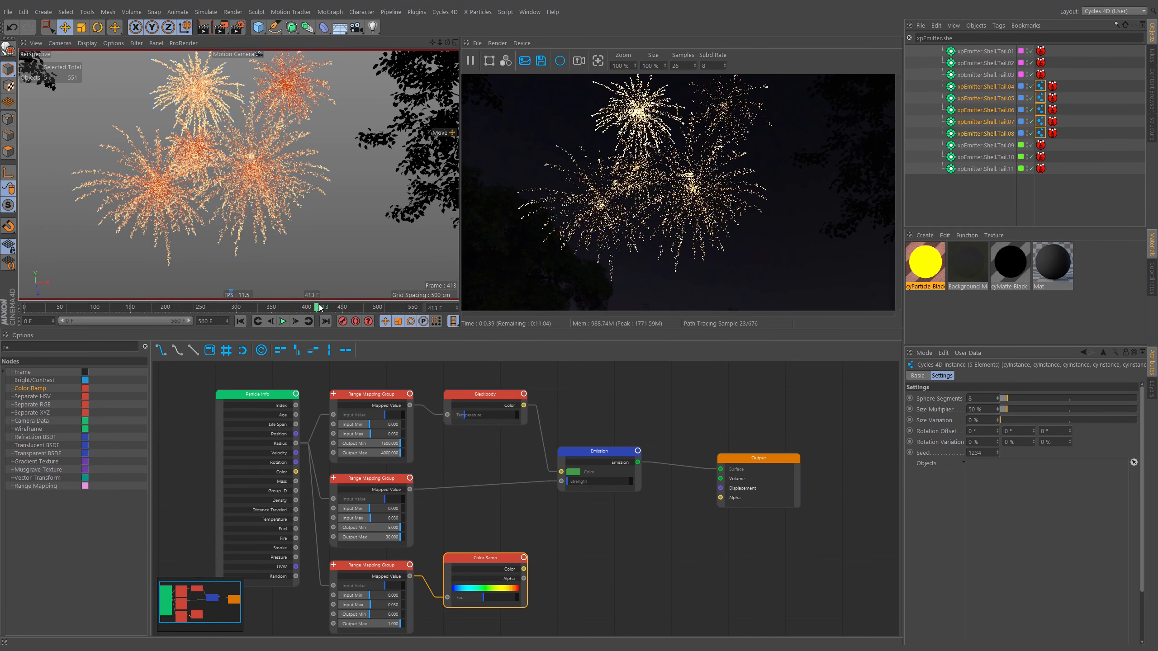
{"action": "left_click", "coordinate": [218, 306]}
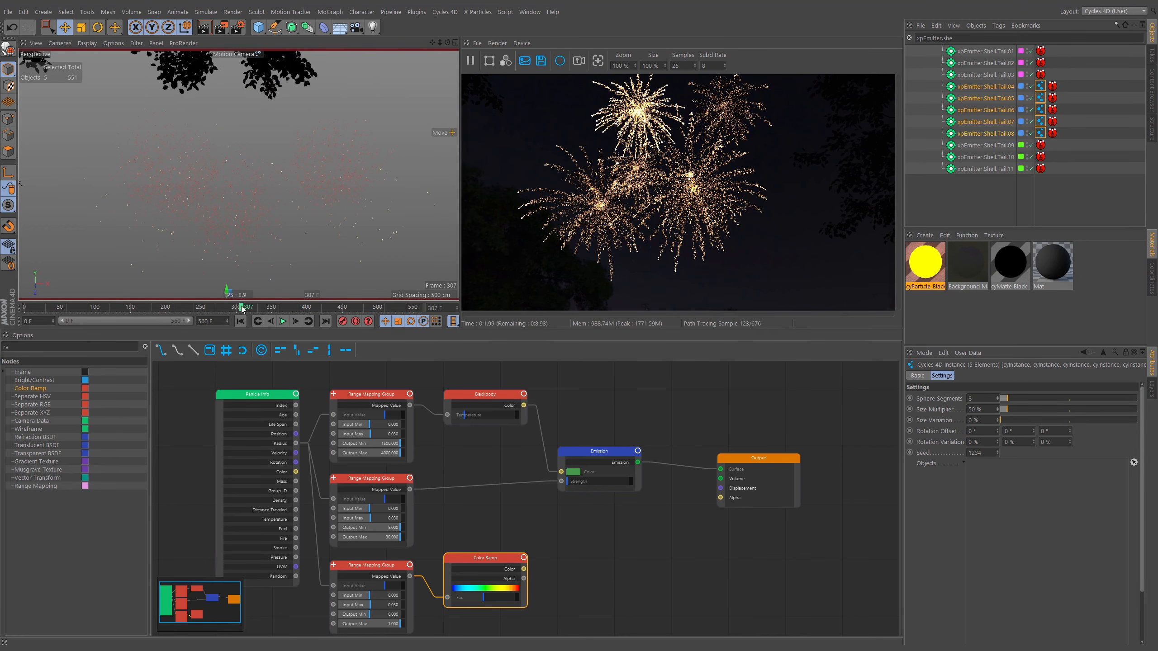
{"action": "left_click", "coordinate": [197, 307]}
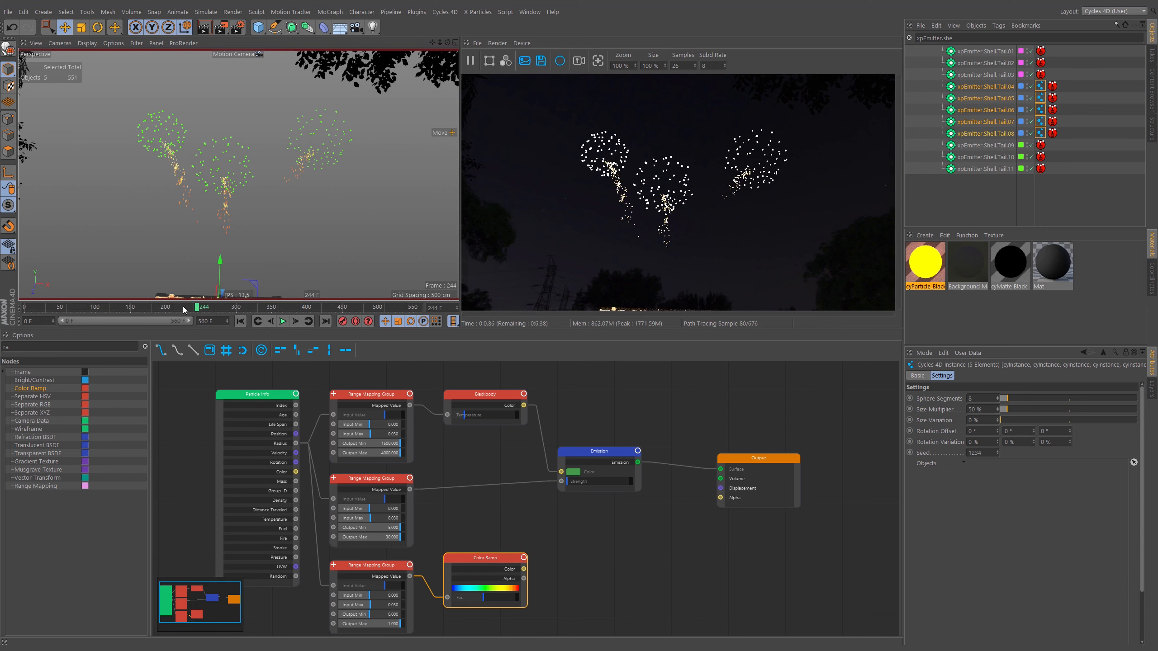
{"action": "left_click", "coordinate": [181, 307]}
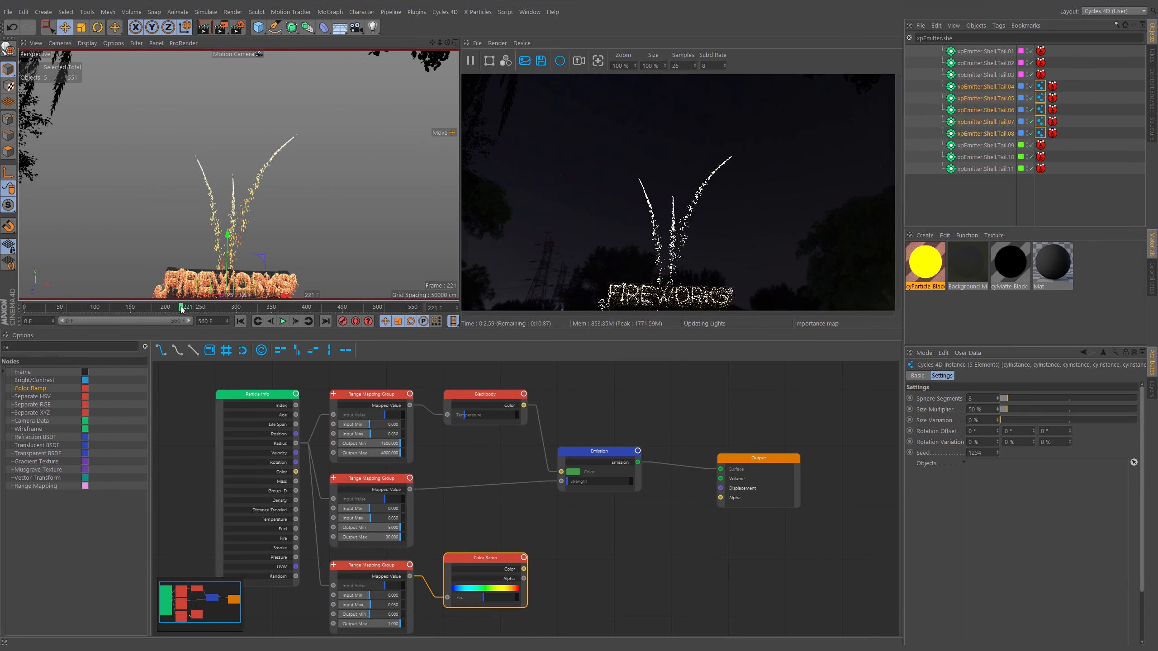
{"action": "left_click_drag", "start_coordinate": [181, 309], "coordinate": [80, 309]}
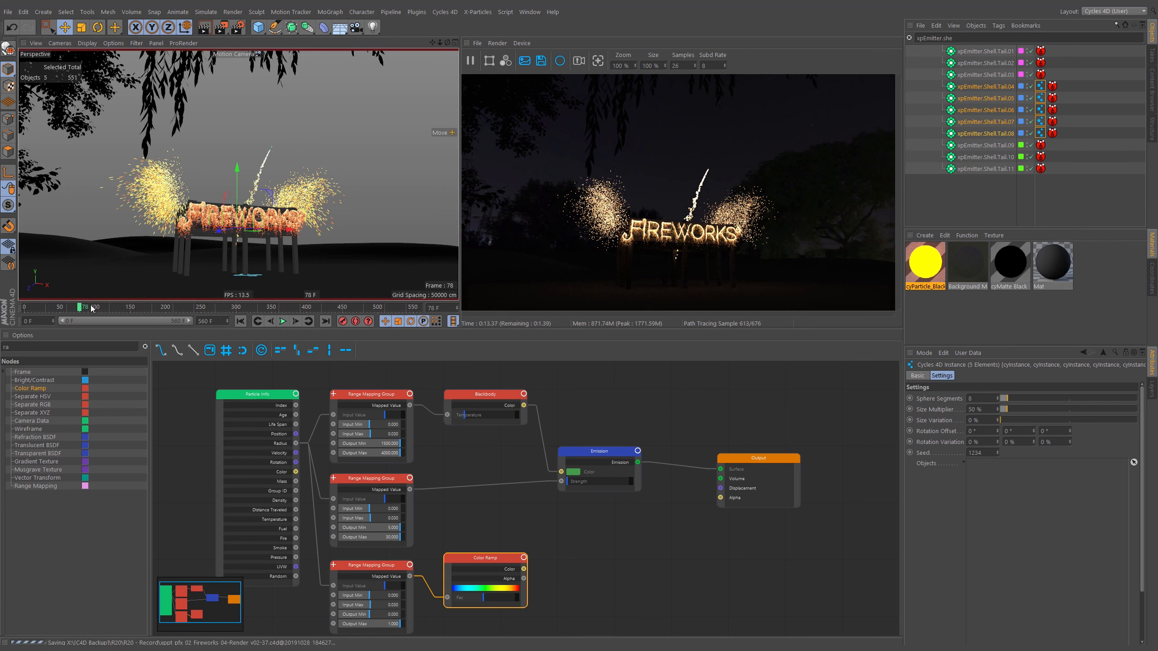
{"action": "left_click_drag", "start_coordinate": [90, 309], "coordinate": [102, 309]}
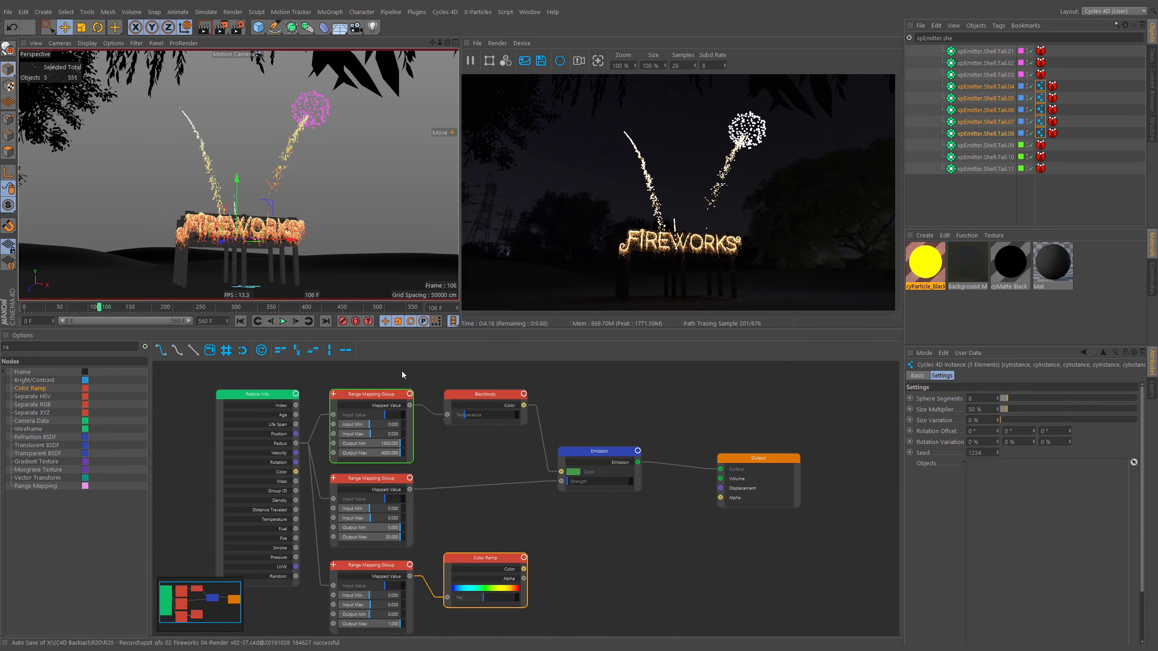
- Undo the shell-tail size multiplier change and shorten the object list filter to xpEmitter
{"action": "key", "text": "ctrl+z"}
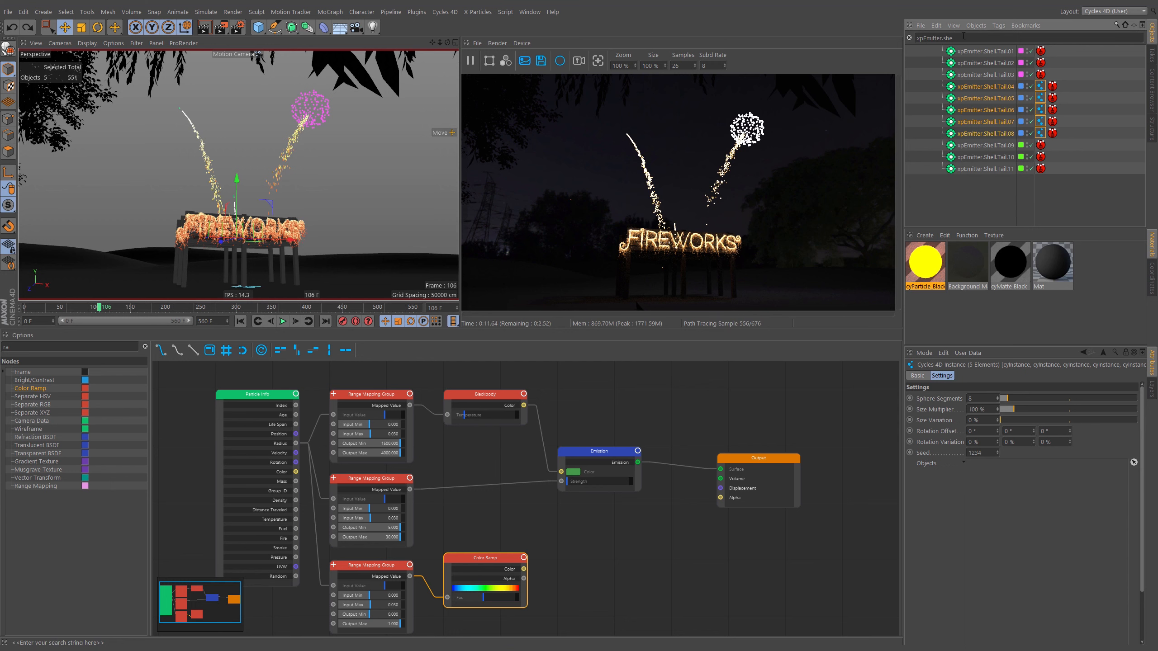
{"action": "key", "text": "BackSpace"}
{"action": "key", "text": "BackSpace"}
{"action": "key", "text": "BackSpace"}
{"action": "key", "text": "BackSpace"}
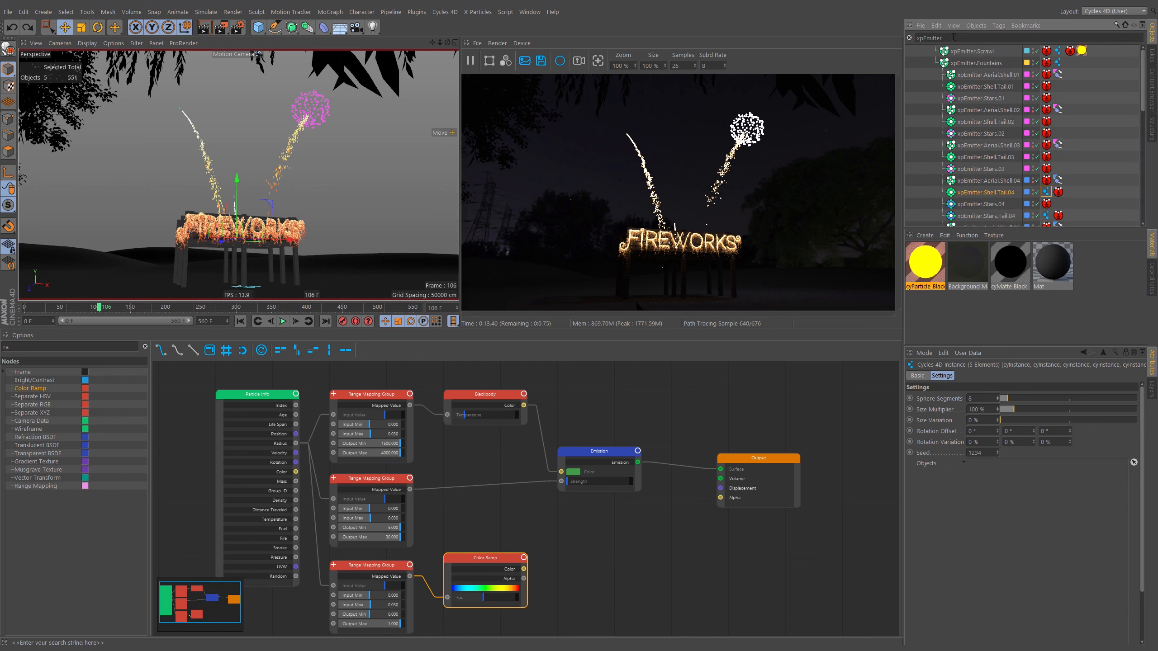
- Select the emitters xpEmitter.Stars.01, xpEmitter.Stars.02 and xpEmitter.Stars.03, and filter the object list by xpEmitter.stars
{"action": "left_click", "coordinate": [987, 98]}
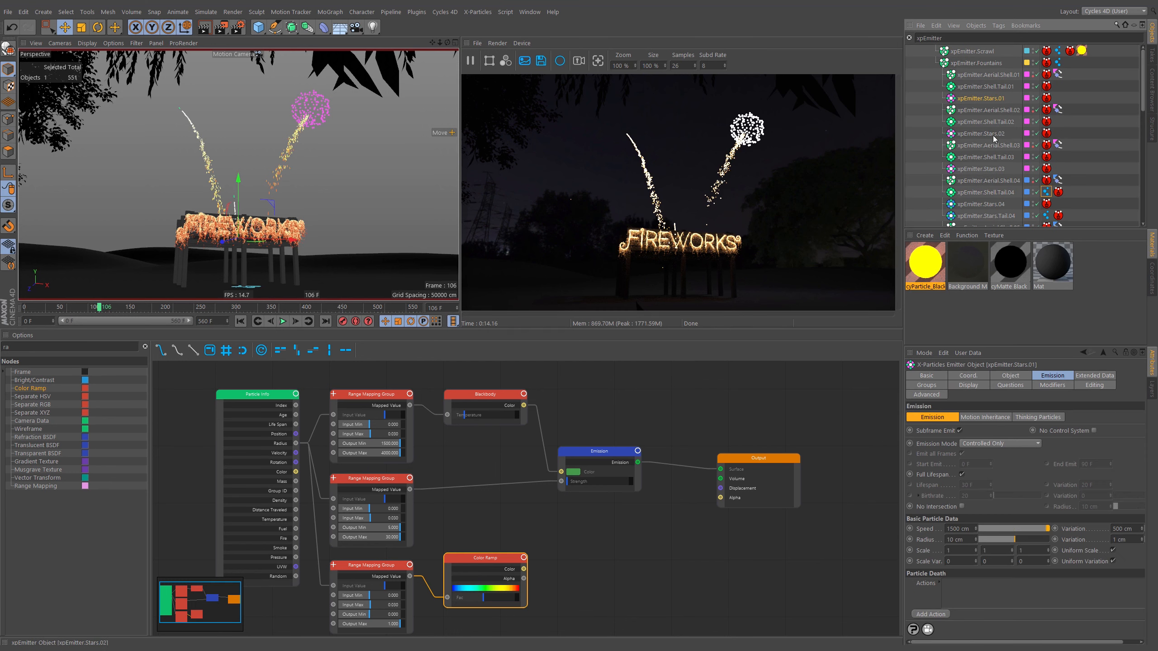
{"action": "left_click", "coordinate": [993, 134], "text": "ctrl"}
{"action": "left_click", "coordinate": [993, 168], "text": "ctrl"}
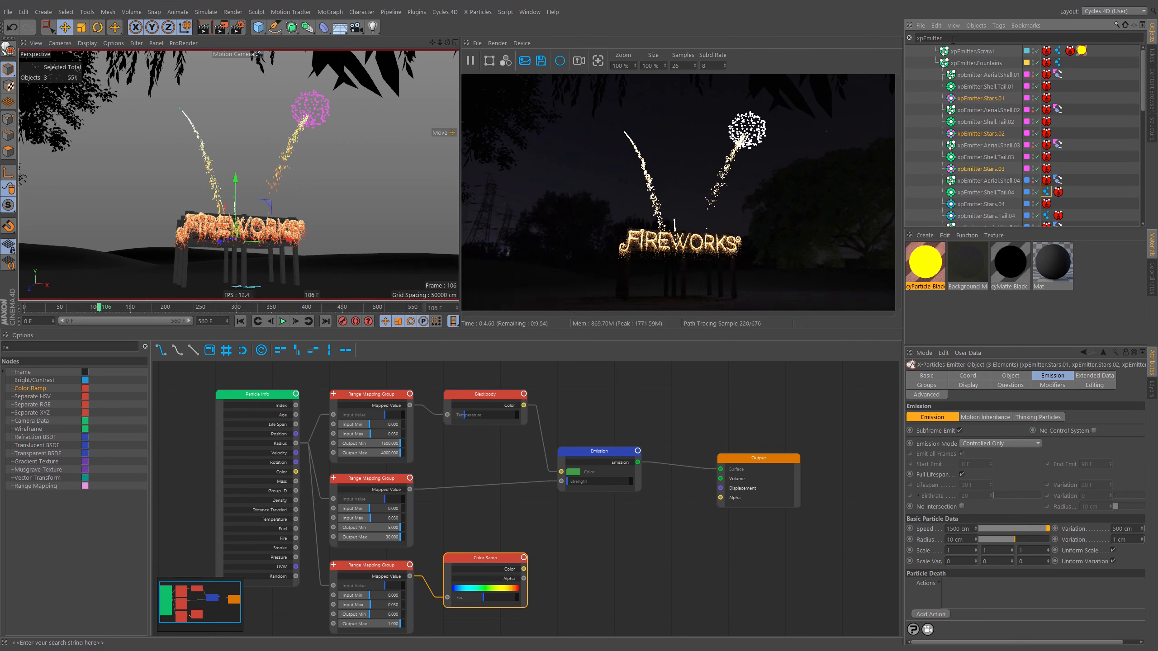
{"action": "type", "text": ".stars"}
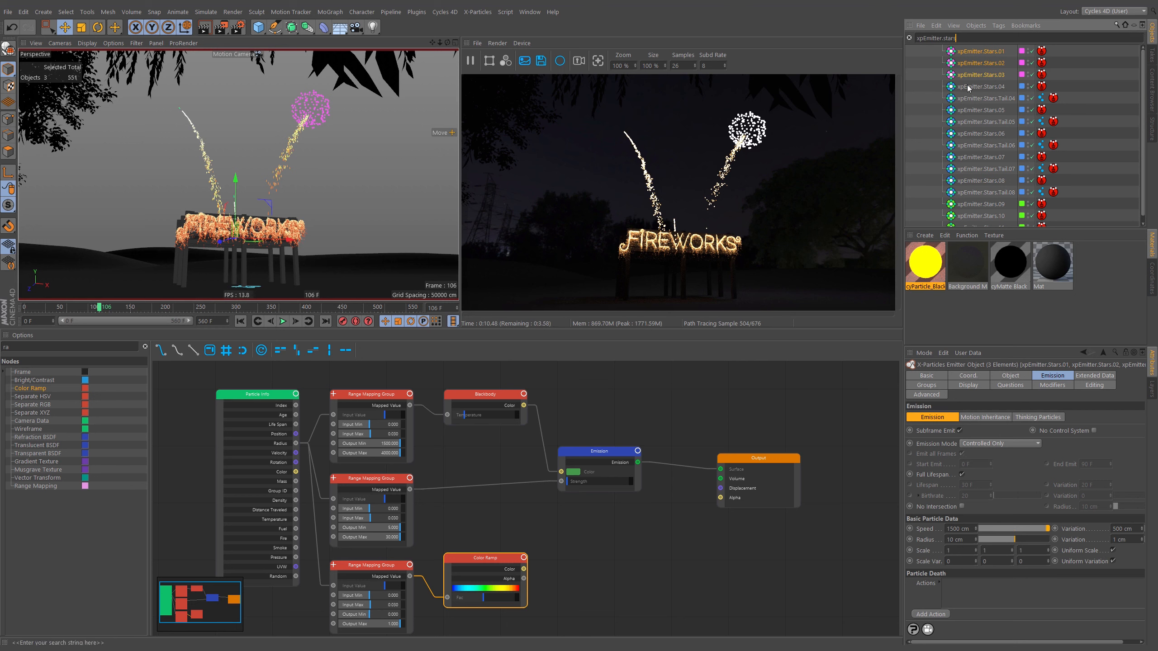
- Create a Cycles 4D object material and name it cyPeony.Pink
{"action": "left_click", "coordinate": [933, 235]}
{"action": "mouse_move", "coordinate": [933, 280]}
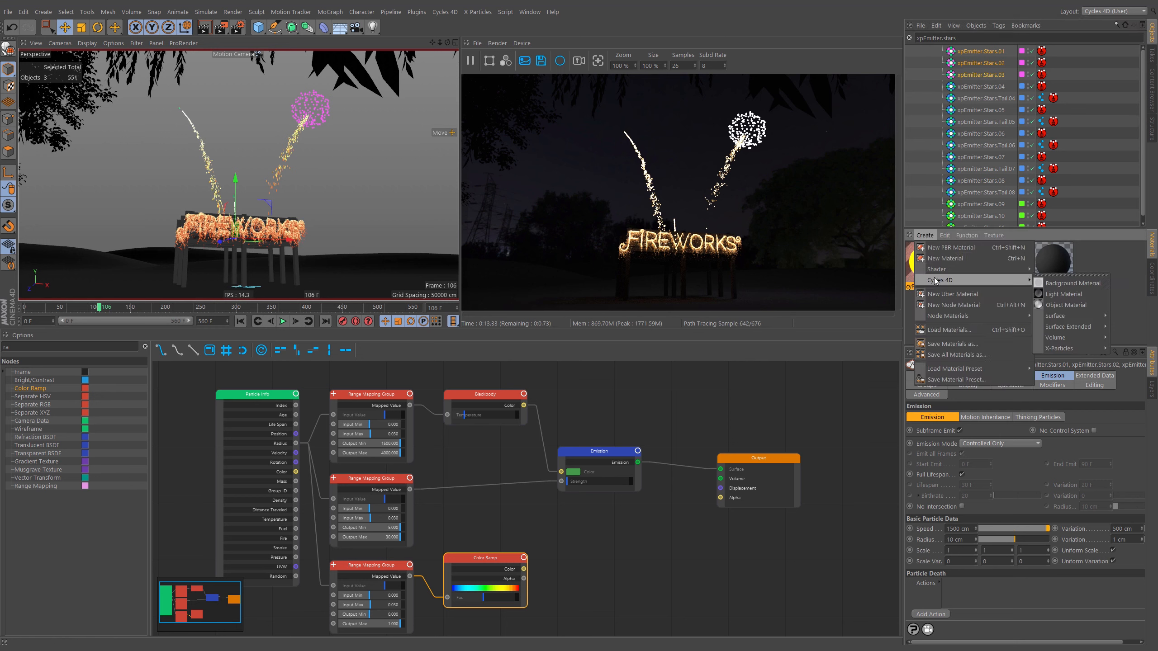
{"action": "left_click", "coordinate": [1058, 304]}
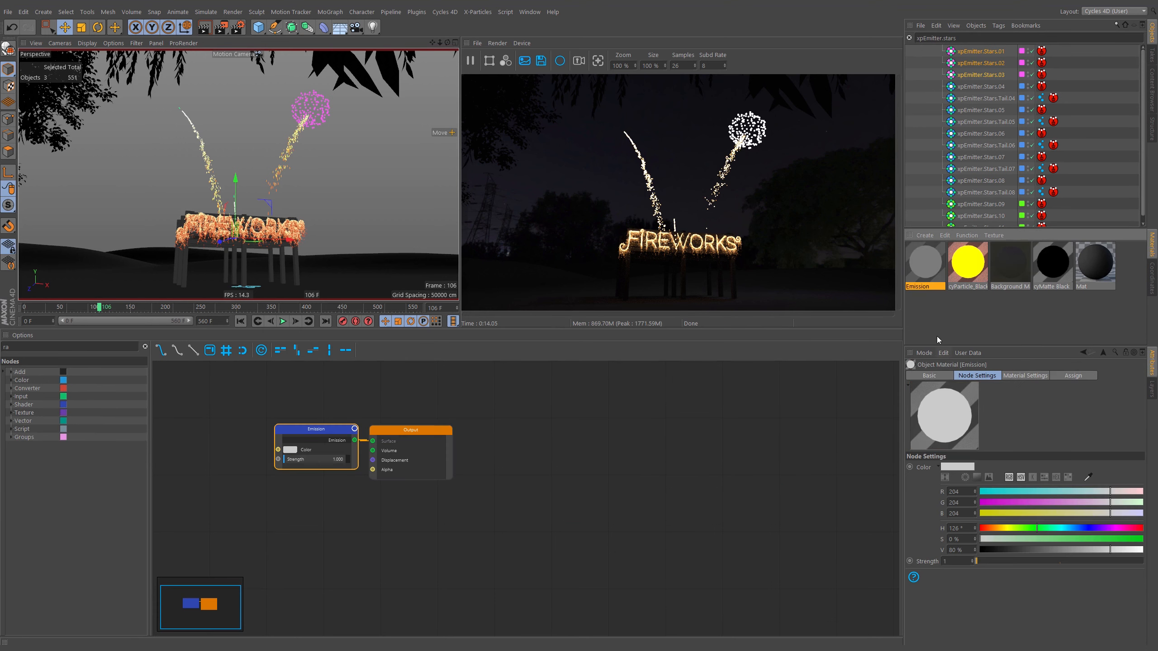
{"action": "double_click", "coordinate": [921, 286]}
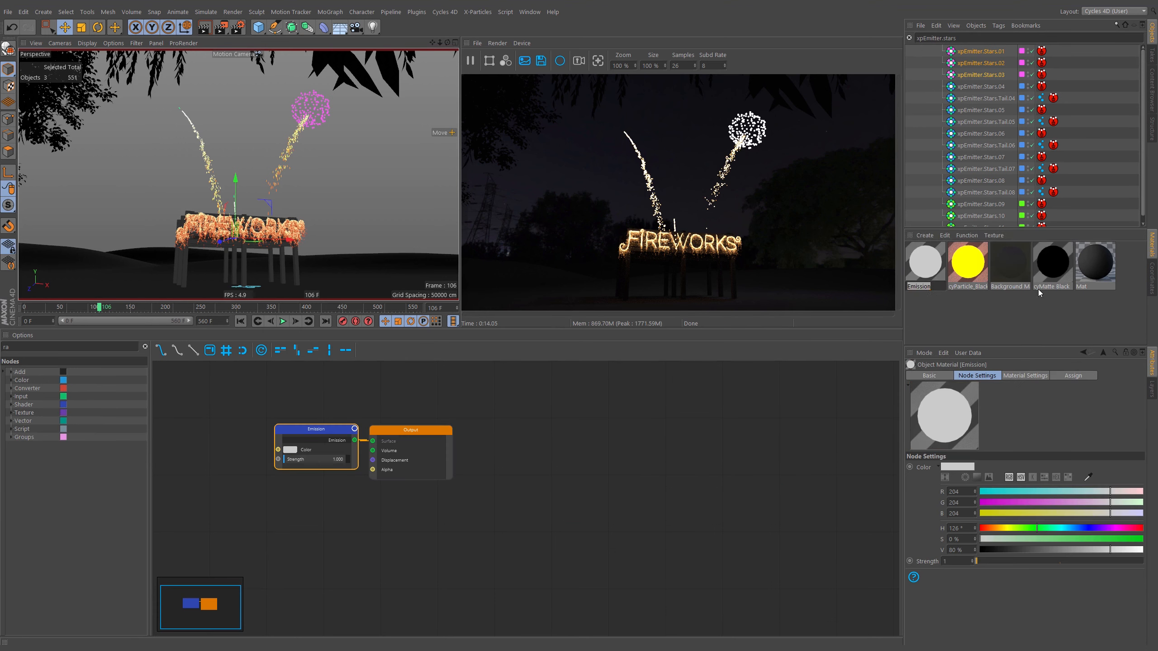
{"action": "type", "text": "cyPeo"}
{"action": "type", "text": "ny.Pink"}
{"action": "key", "text": "Return"}
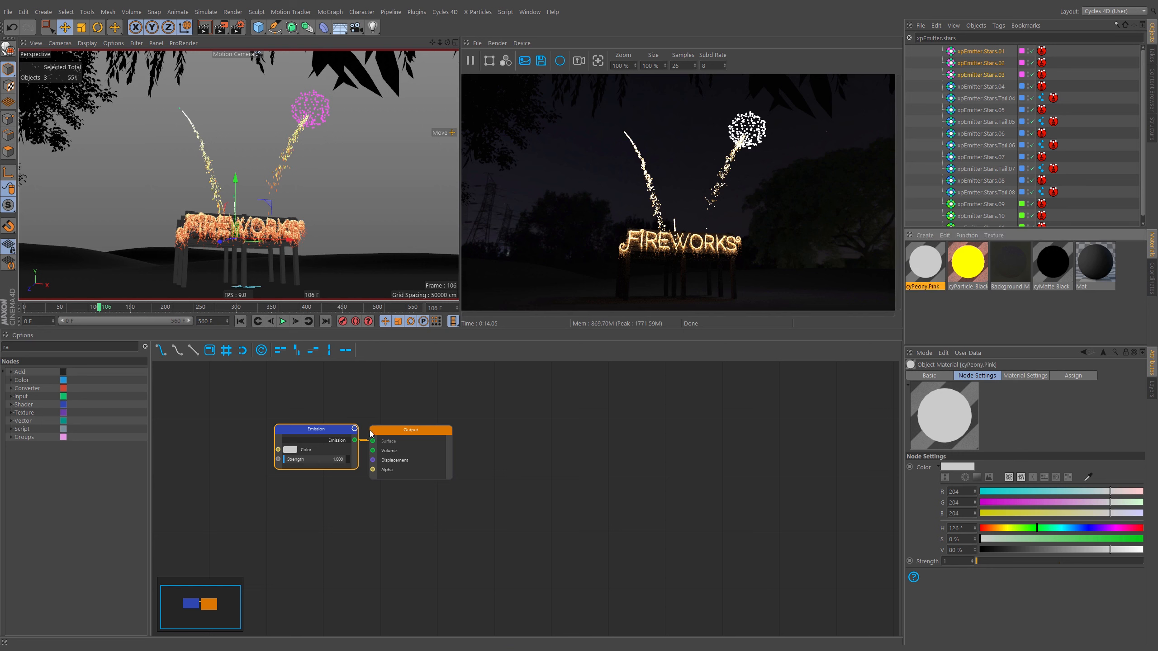
- Space the Emission and Output nodes farther apart in the cyPeony.Pink node graph
{"action": "left_click_drag", "start_coordinate": [437, 401], "coordinate": [279, 466]}
{"action": "left_click_drag", "start_coordinate": [336, 431], "coordinate": [412, 425]}
{"action": "left_click", "coordinate": [469, 446]}
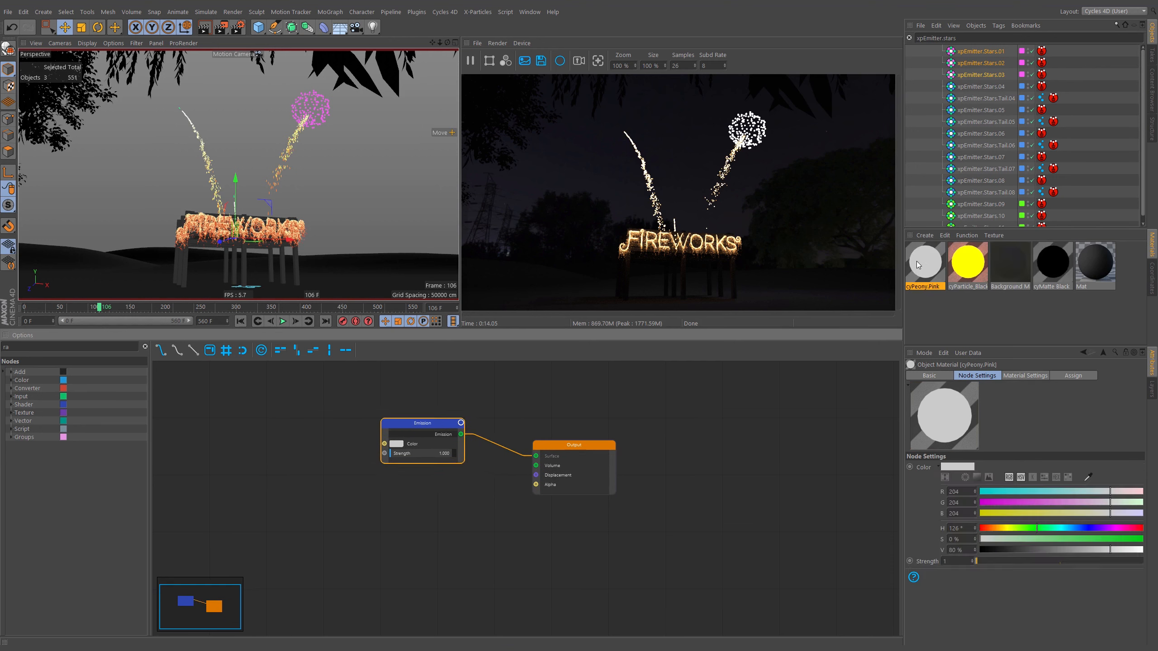
- Apply cyPeony.Pink to xpEmitter.Stars.01 and set its emission color to hue 323°, saturation 67% and value 91%
{"action": "left_click_drag", "start_coordinate": [922, 264], "coordinate": [992, 52]}
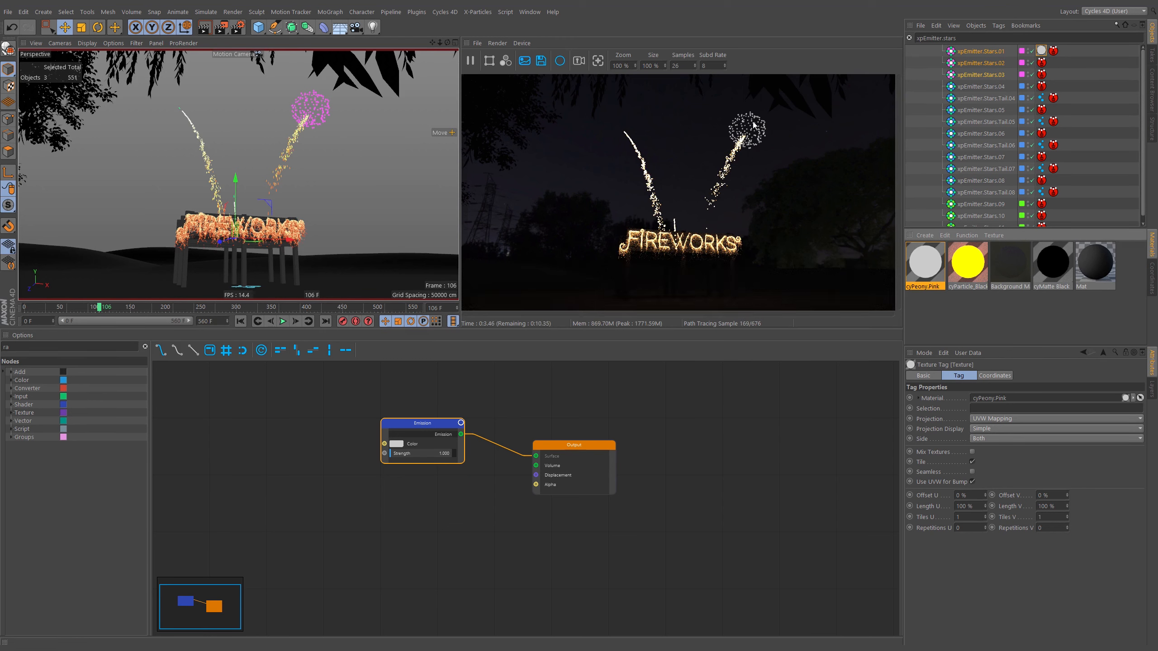
{"action": "left_click", "coordinate": [397, 444]}
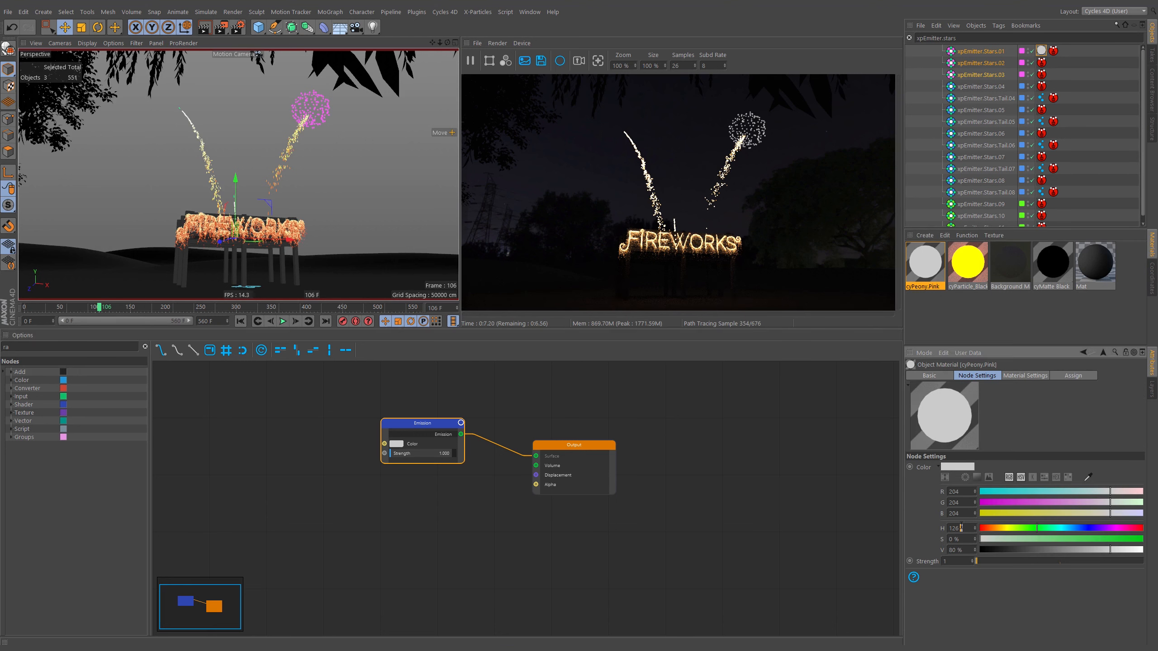
{"action": "left_click_drag", "start_coordinate": [1065, 529], "coordinate": [1117, 531]}
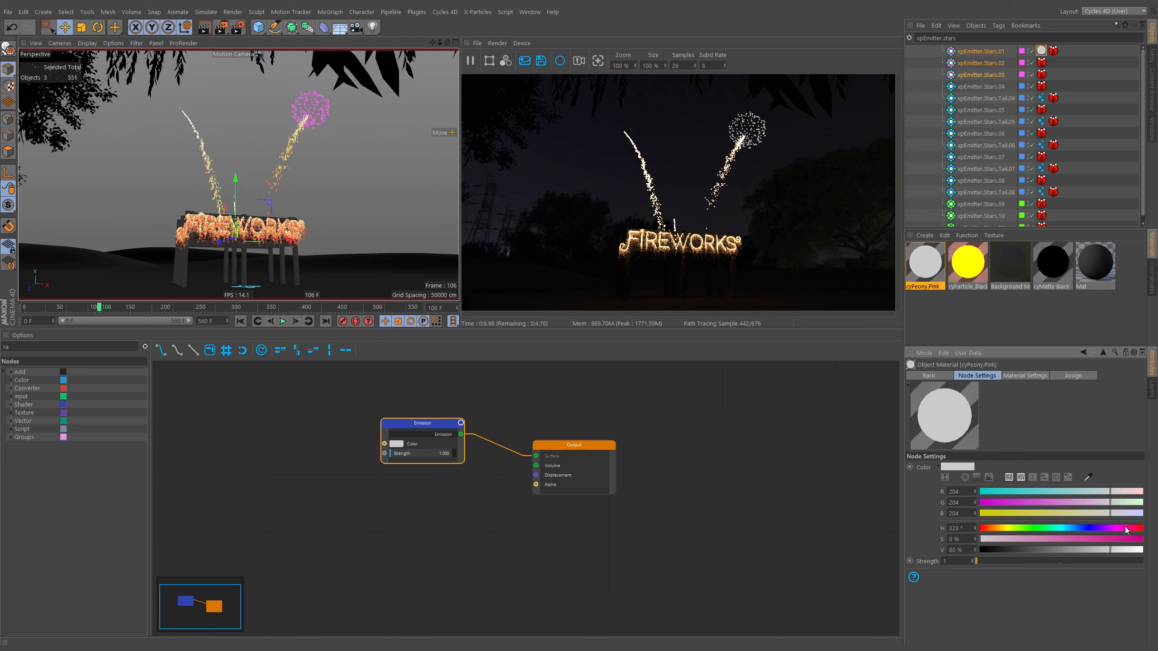
{"action": "left_click_drag", "start_coordinate": [989, 539], "coordinate": [1124, 549]}
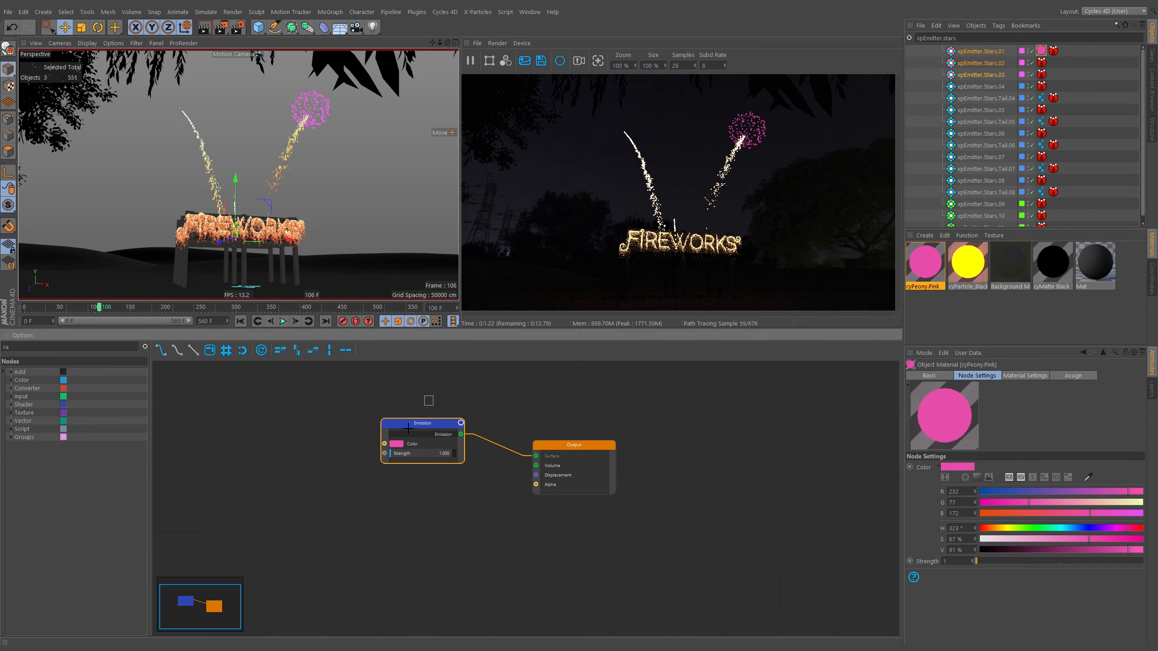
- Set the emission strength of cyPeony.Pink to 30
{"action": "double_click", "coordinate": [957, 561]}
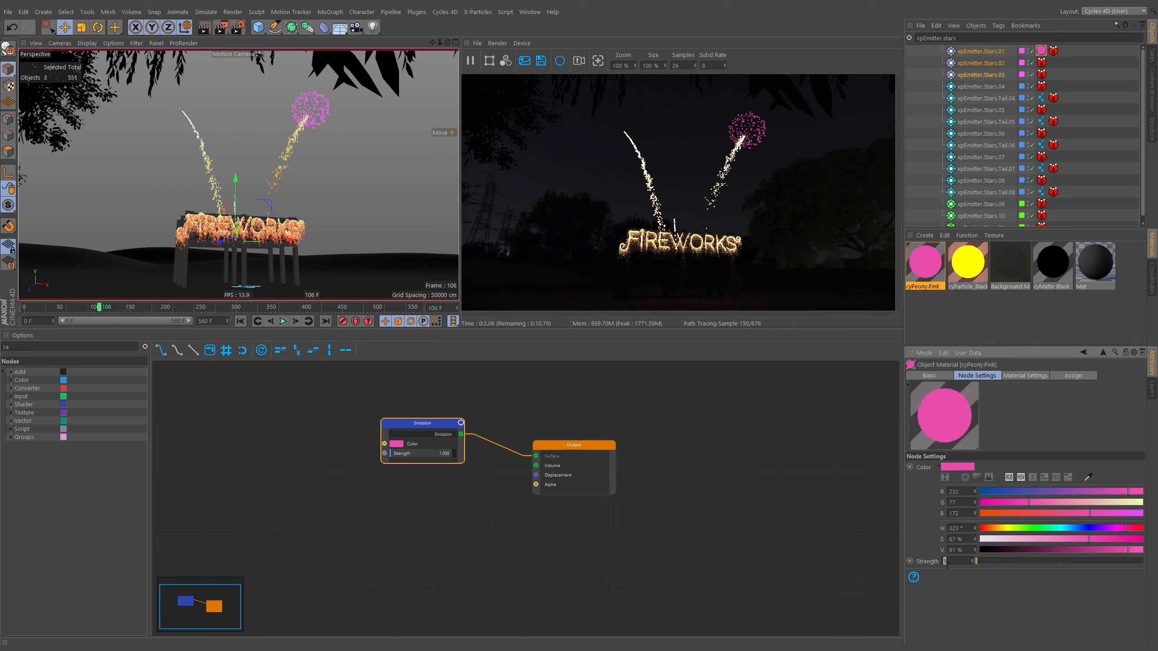
{"action": "type", "text": "30"}
{"action": "key", "text": "Return"}
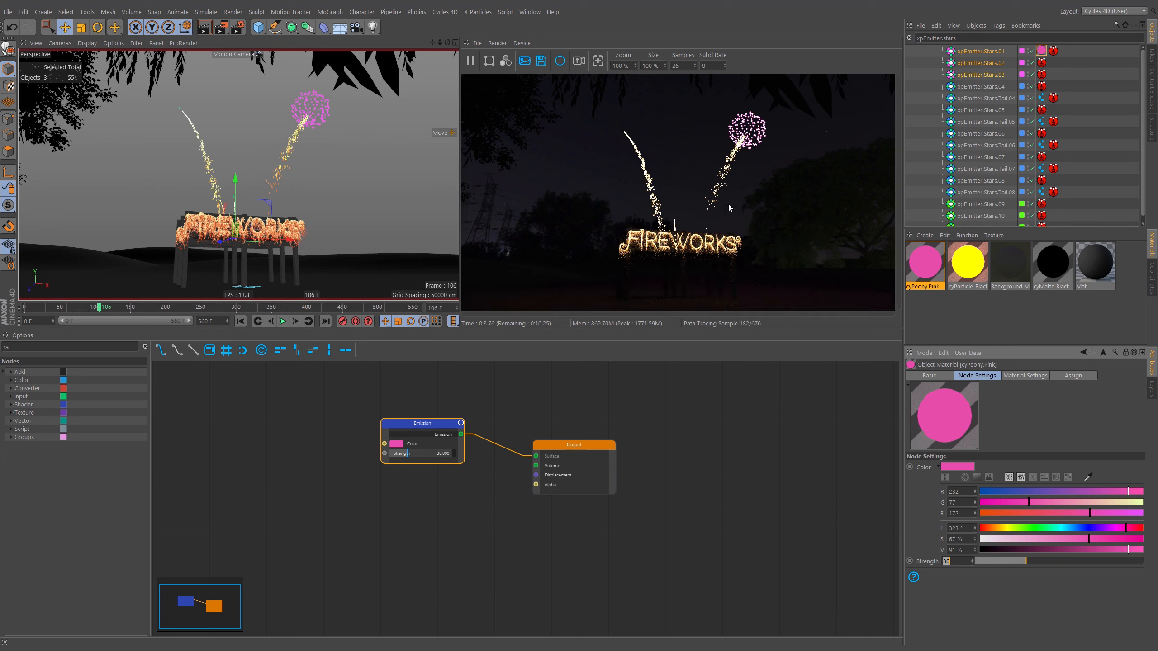
- Duplicate the cyPeony.Pink material twice, naming the copies cyPeony.Blue and cyPeony.Green
{"action": "left_click_drag", "start_coordinate": [927, 272], "coordinate": [977, 288], "text": "ctrl"}
{"action": "double_click", "coordinate": [977, 286]}
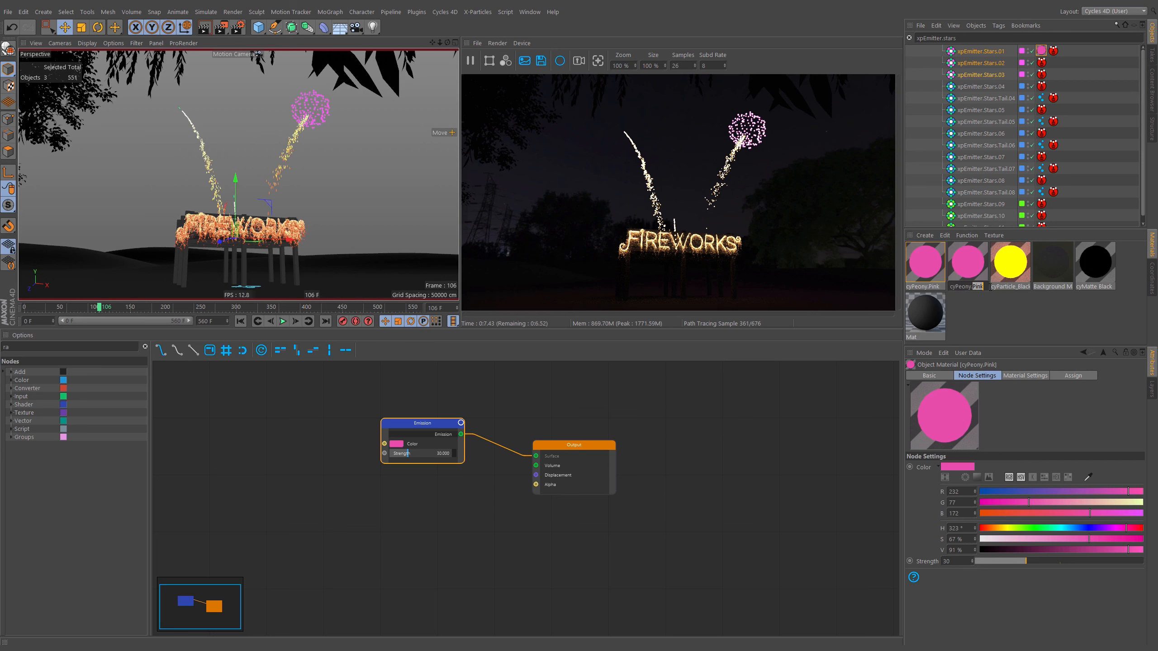
{"action": "type", "text": "Blue"}
{"action": "key", "text": "Return"}
{"action": "left_click_drag", "start_coordinate": [964, 266], "coordinate": [993, 270], "text": "ctrl"}
{"action": "double_click", "coordinate": [1021, 287]}
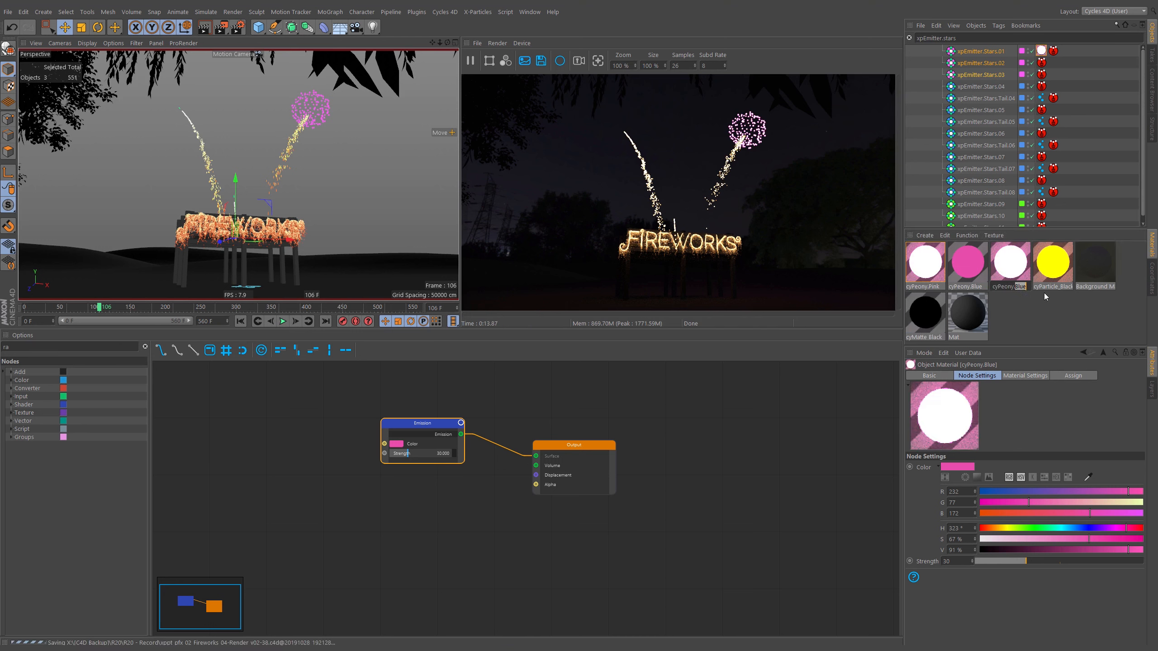
{"action": "type", "text": "Green"}
{"action": "key", "text": "Return"}
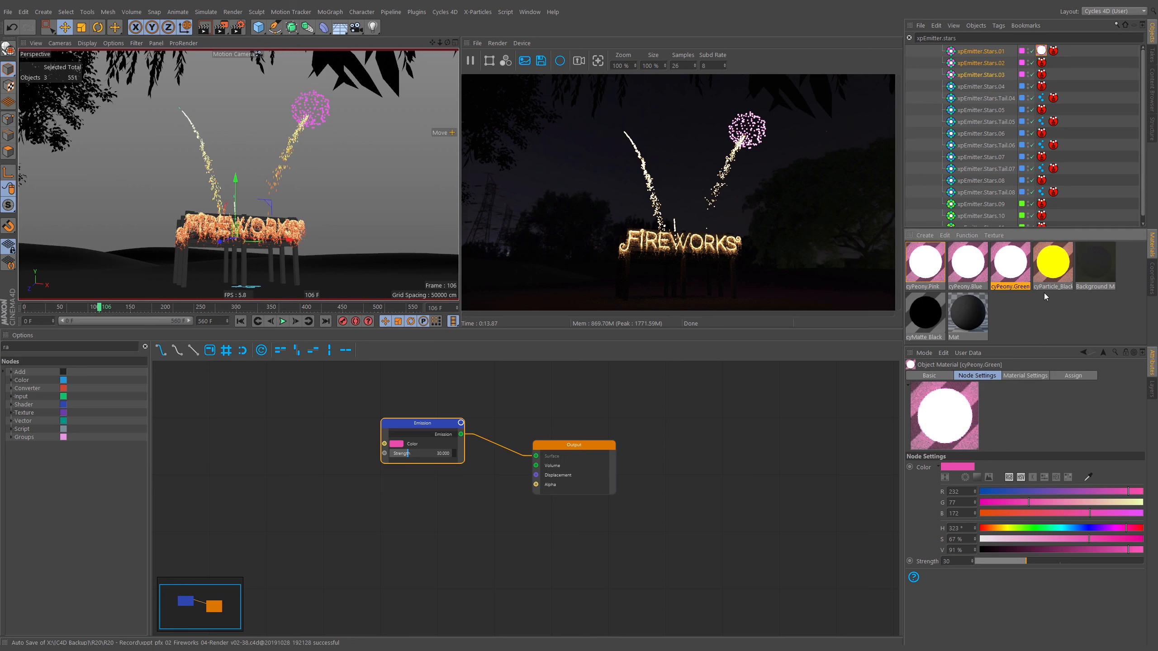
- Apply cyPeony.Blue to xpEmitter.Stars.02 and cyPeony.Green to xpEmitter.Stars.03
{"action": "left_click", "coordinate": [967, 274]}
{"action": "left_click_drag", "start_coordinate": [974, 258], "coordinate": [977, 75]}
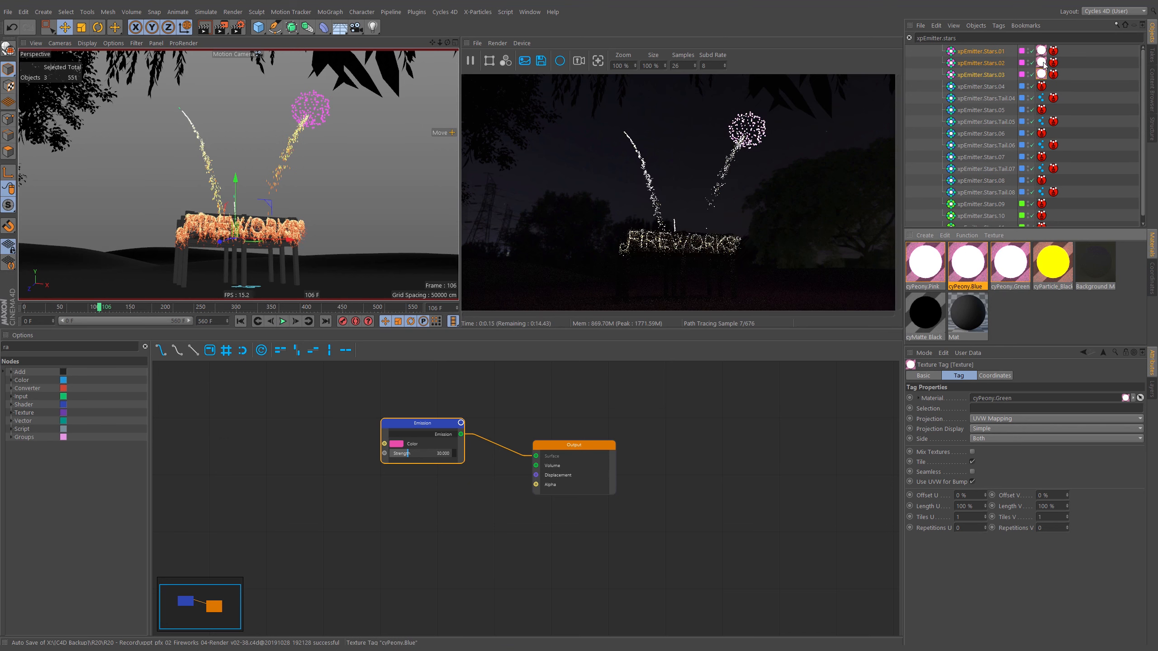
- Set the cyPeony.Blue emission color to a hue of 219° and a saturation of 69%
{"action": "left_click", "coordinate": [971, 266]}
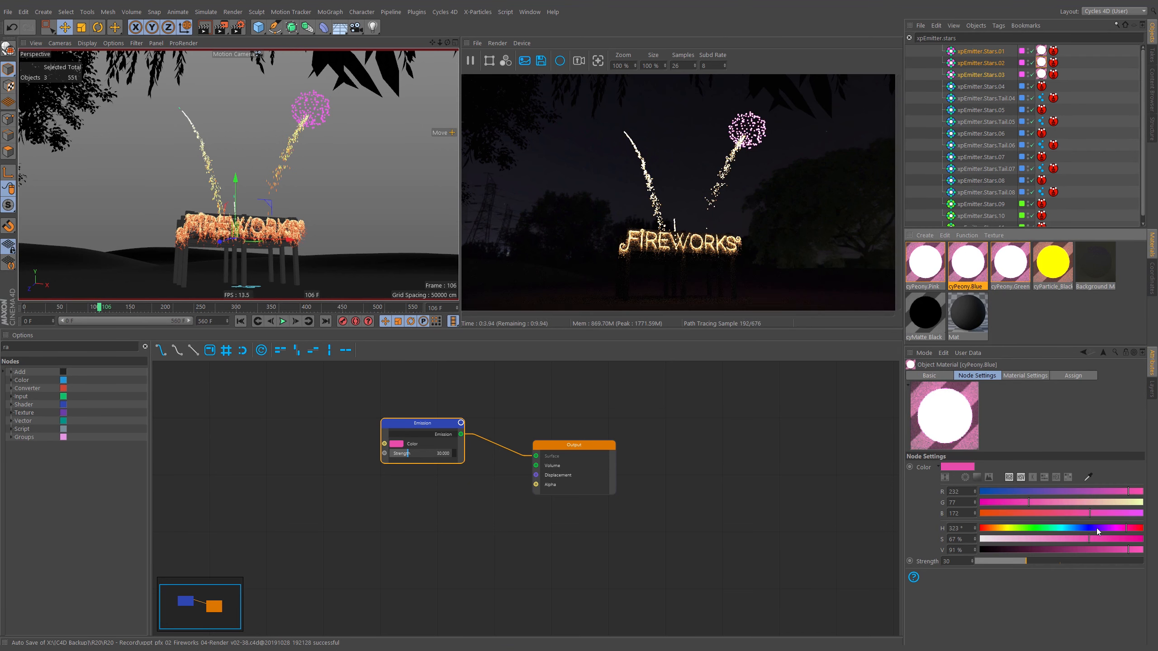
{"action": "left_click_drag", "start_coordinate": [1091, 527], "coordinate": [1078, 527]}
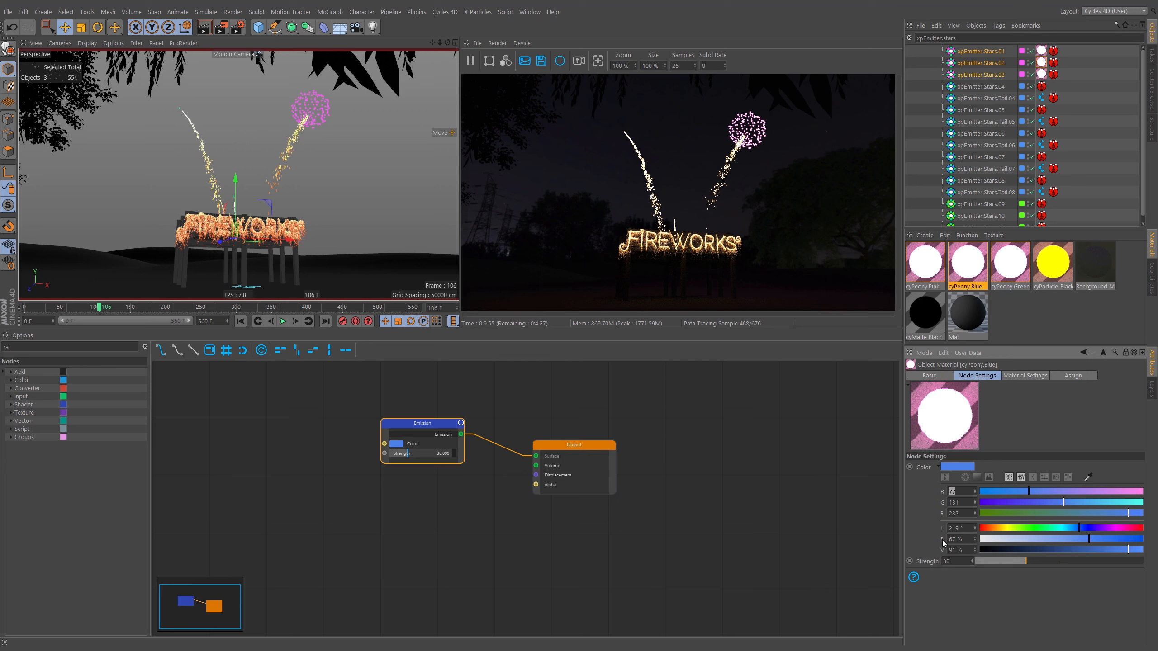
{"action": "scroll", "coordinate": [964, 538], "scroll_direction": "up", "scroll_amount": 2}
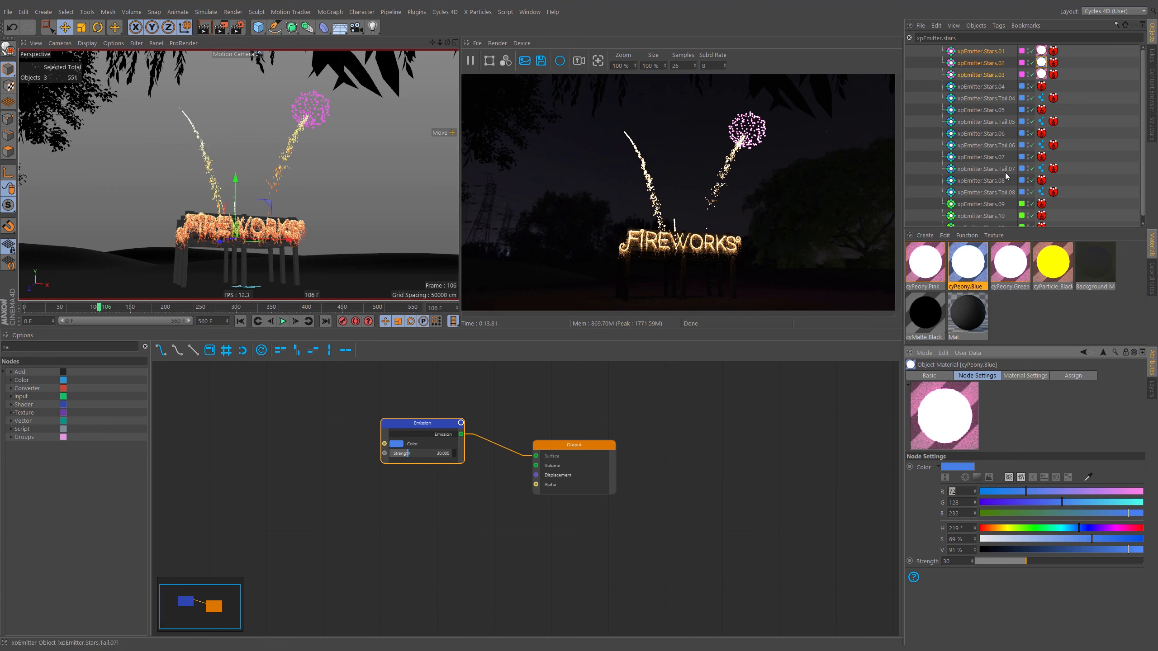
- Move to frame 144 and set the cyPeony.Green emission color to hue 119° and saturation 69%
{"action": "left_click_drag", "start_coordinate": [109, 311], "coordinate": [129, 316]}
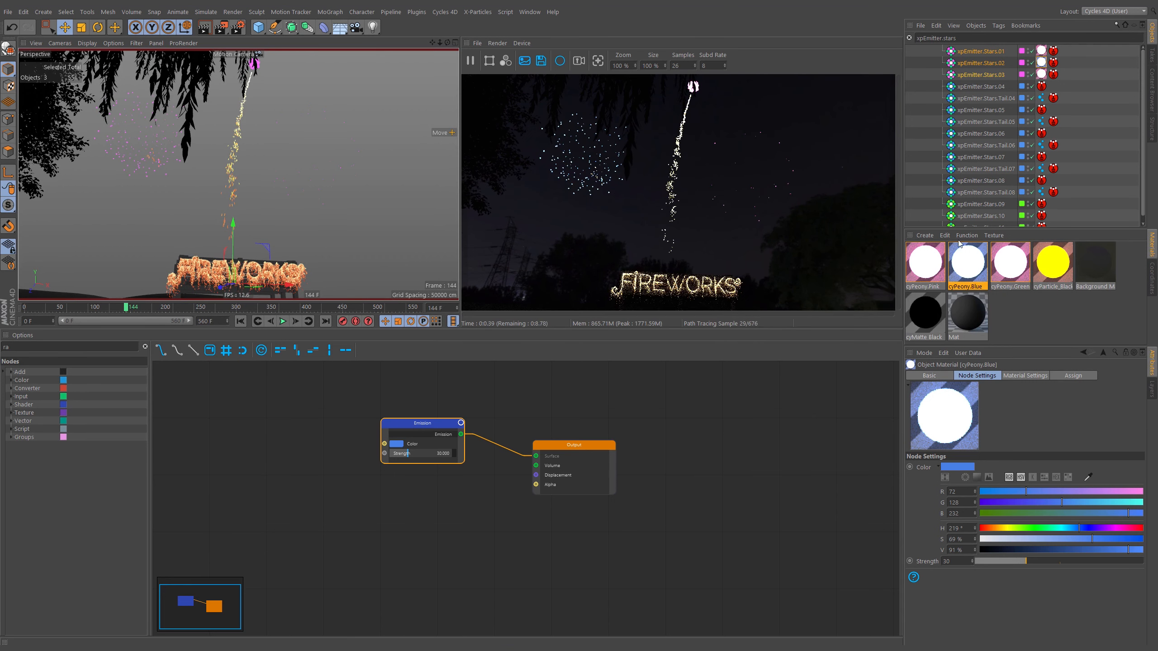
{"action": "left_click", "coordinate": [1008, 268]}
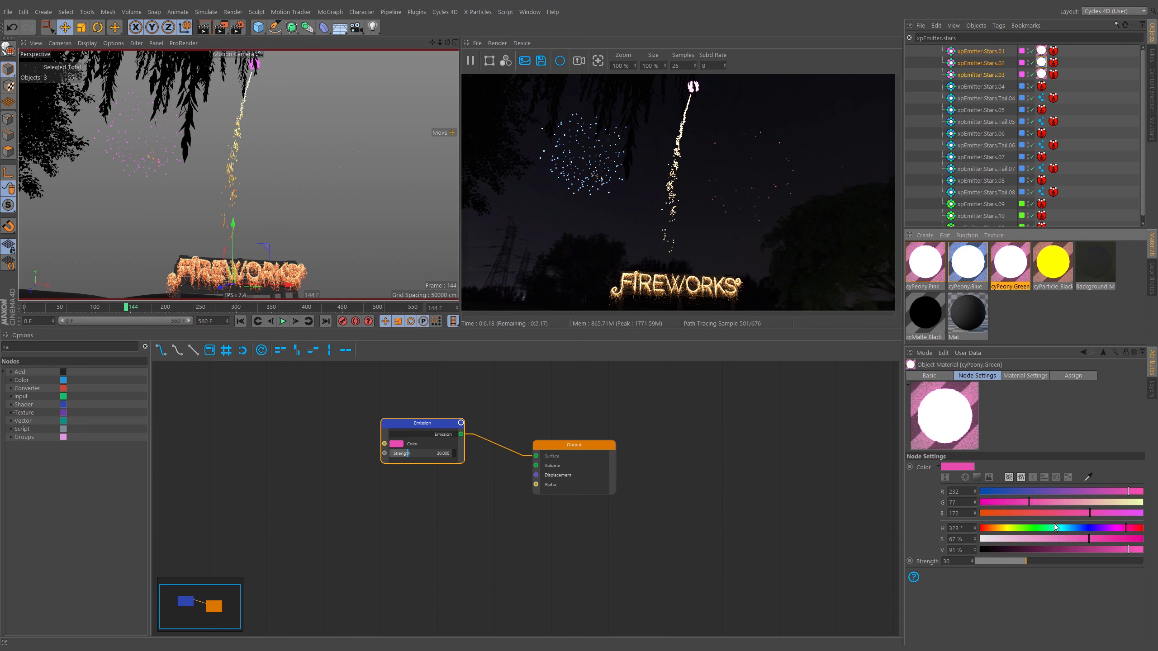
{"action": "left_click_drag", "start_coordinate": [1056, 528], "coordinate": [1037, 529]}
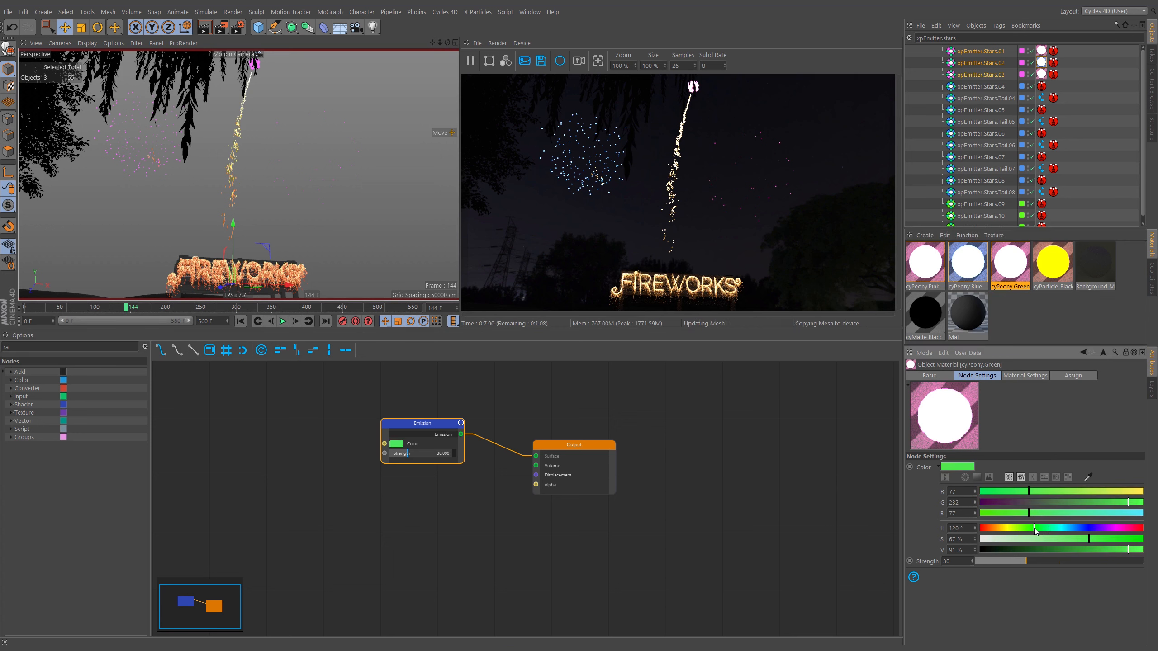
{"action": "left_click_drag", "start_coordinate": [1035, 529], "coordinate": [1034, 530]}
{"action": "double_click", "coordinate": [968, 530]}
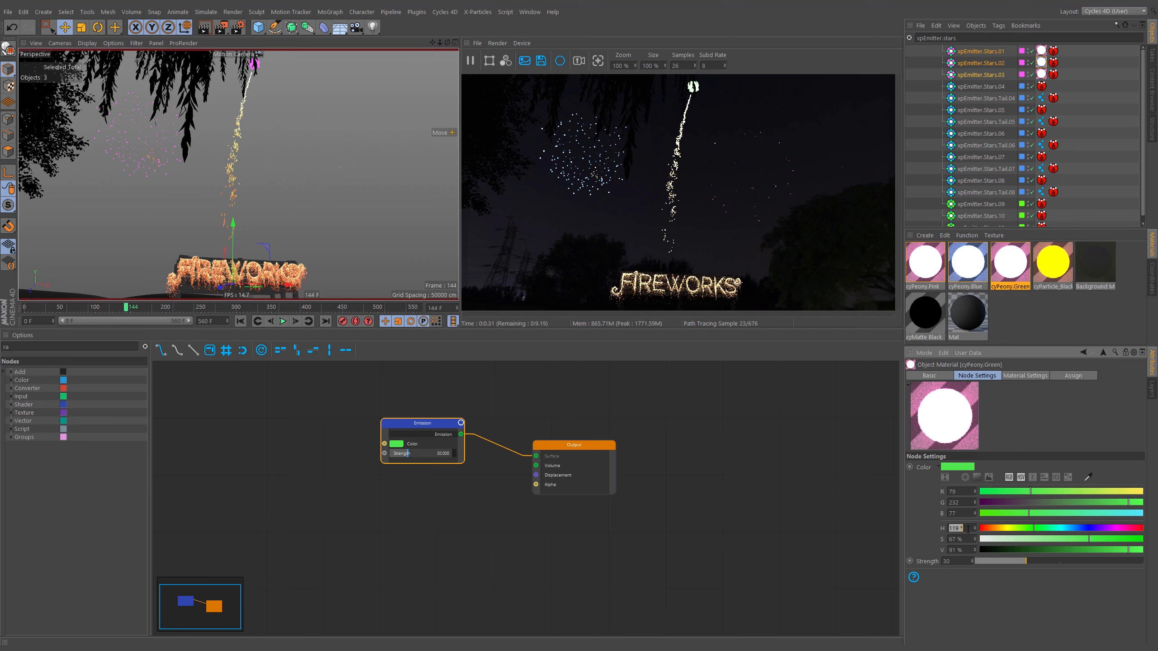
{"action": "key", "text": "Tab"}
{"action": "type", "text": "69"}
{"action": "left_click", "coordinate": [968, 529]}
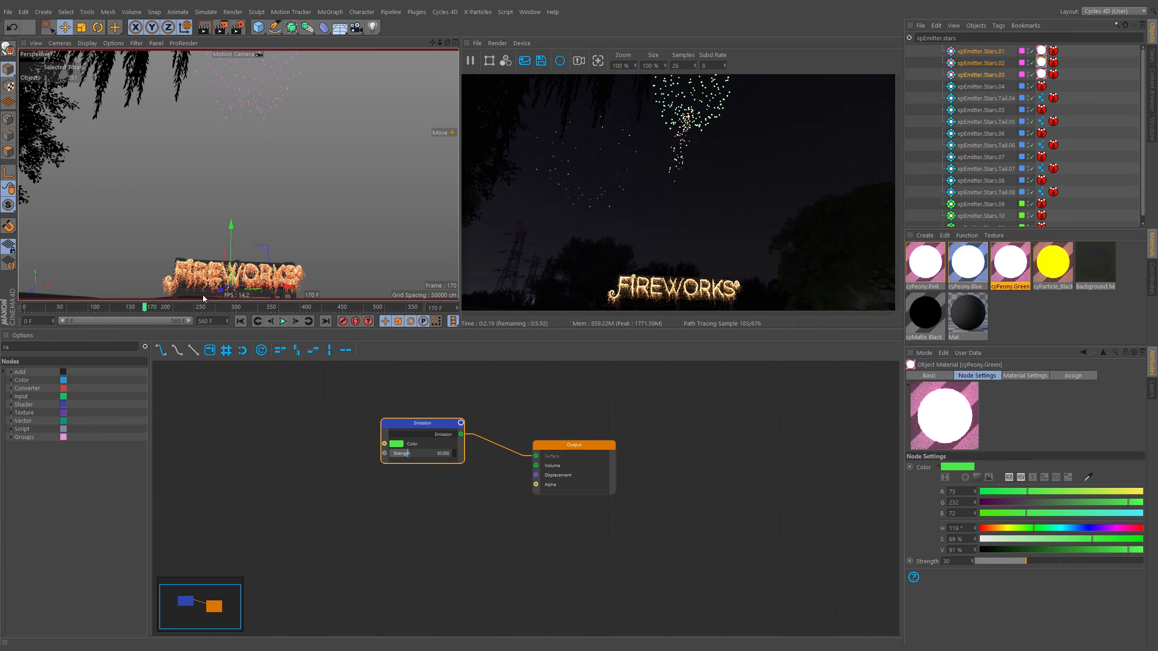
- Move to frame 236 and select the emitters xpEmitter.Stars.09, xpEmitter.Stars.10 and xpEmitter.Stars.11
{"action": "left_click", "coordinate": [139, 311]}
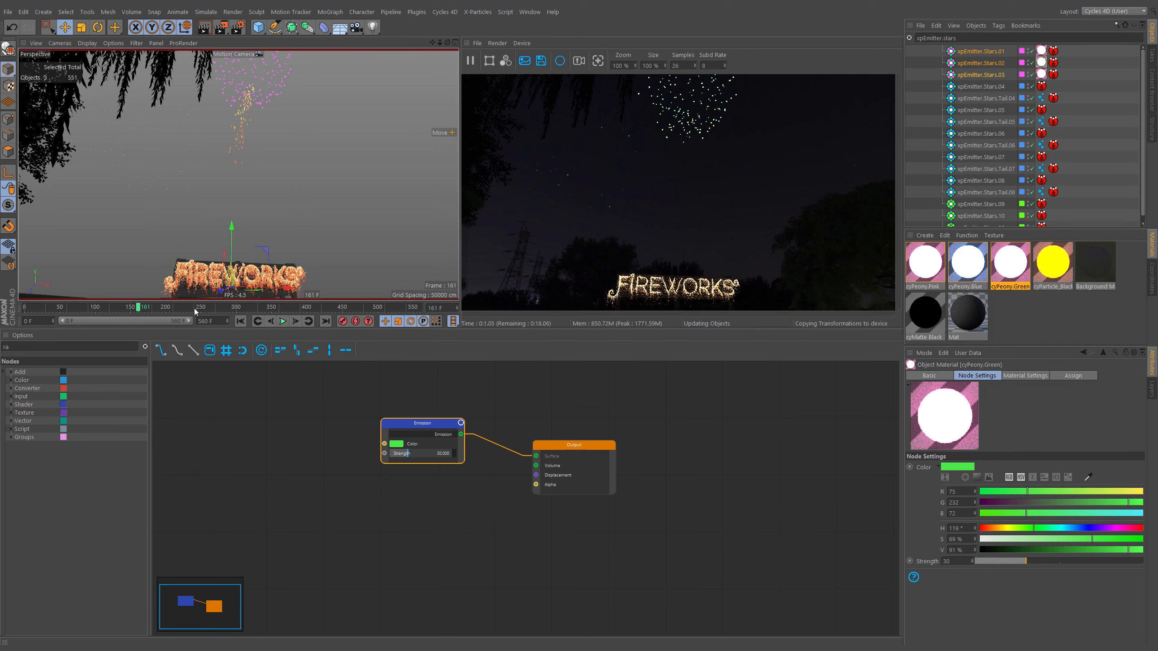
{"action": "left_click", "coordinate": [179, 308]}
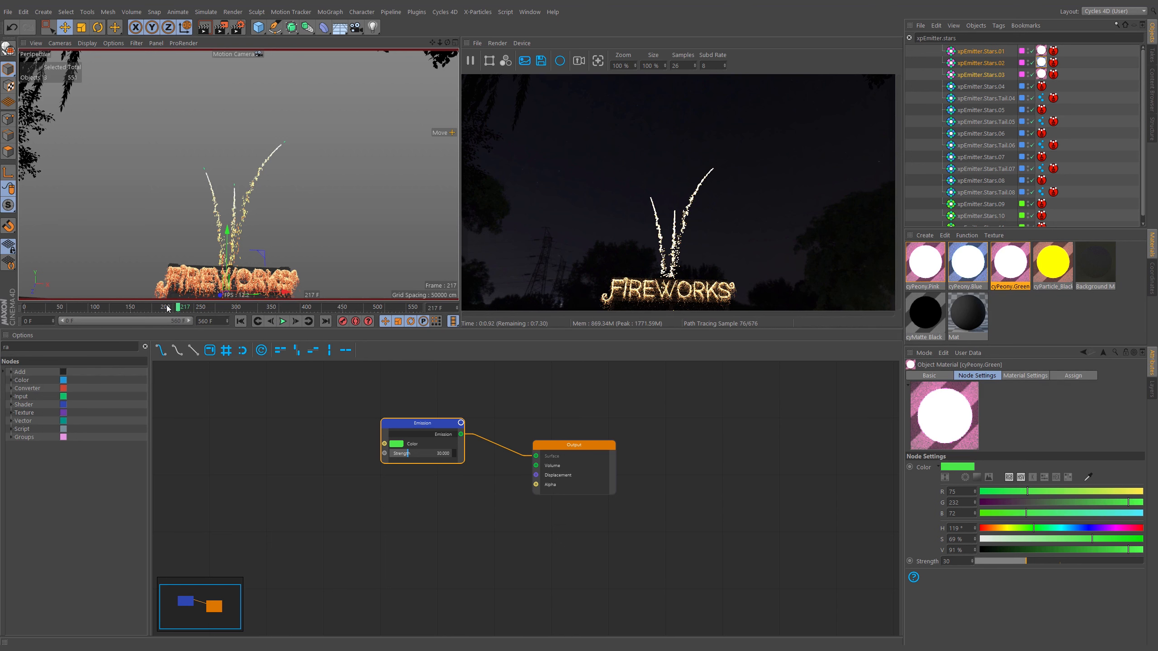
{"action": "left_click_drag", "start_coordinate": [167, 308], "coordinate": [197, 312]}
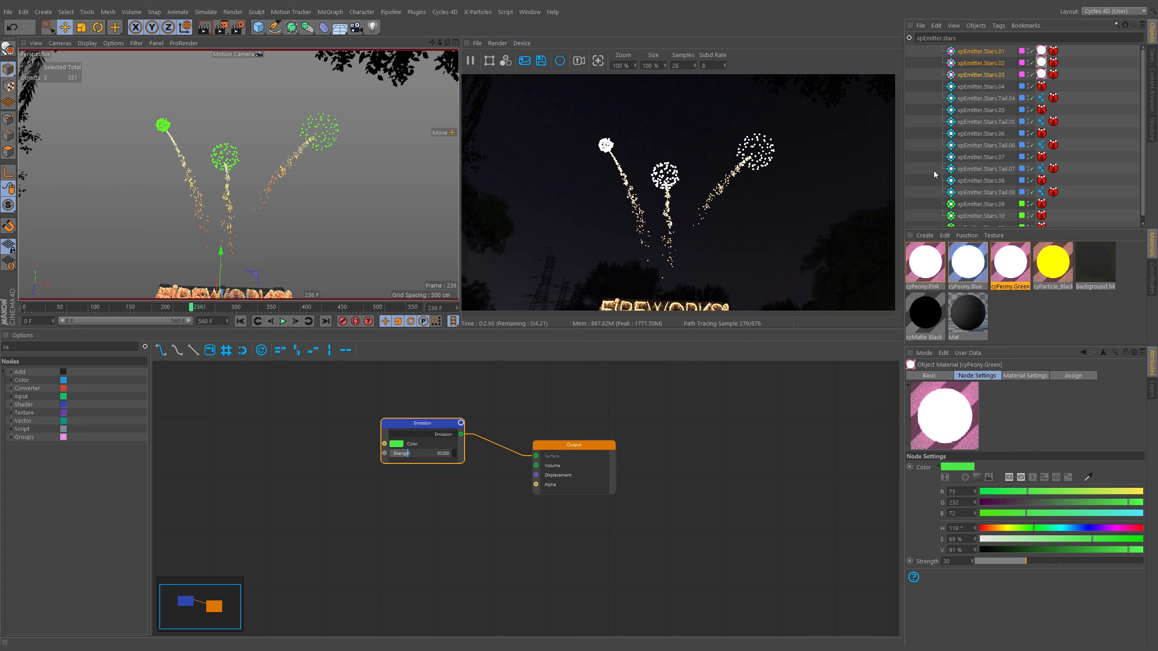
{"action": "left_click", "coordinate": [992, 203]}
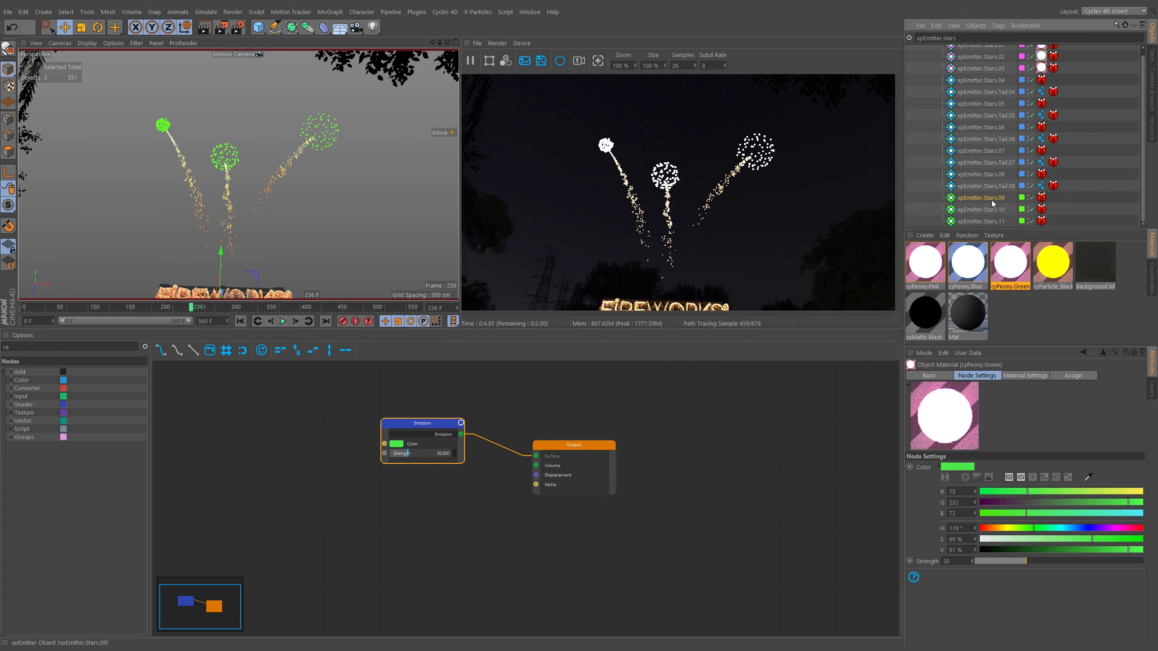
{"action": "left_click", "coordinate": [992, 220], "text": "shift"}
{"action": "left_click_drag", "start_coordinate": [1009, 270], "coordinate": [1041, 221]}
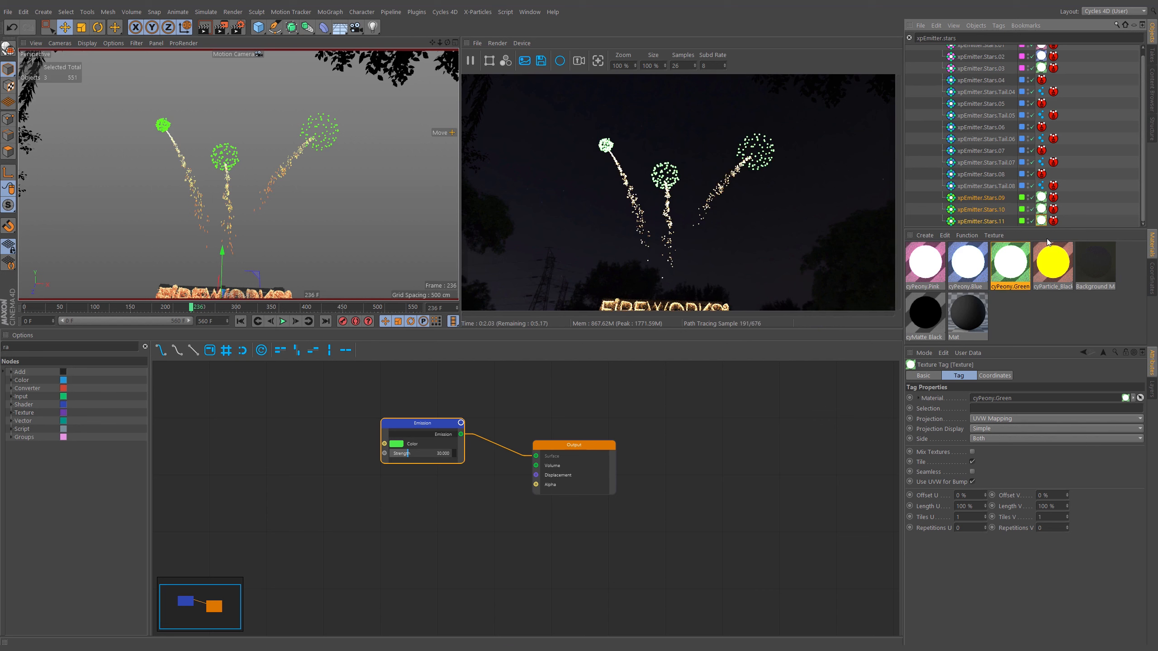
{"action": "left_click", "coordinate": [1039, 198]}
{"action": "left_click", "coordinate": [1039, 221], "text": "shift"}
{"action": "key", "text": "Delete"}
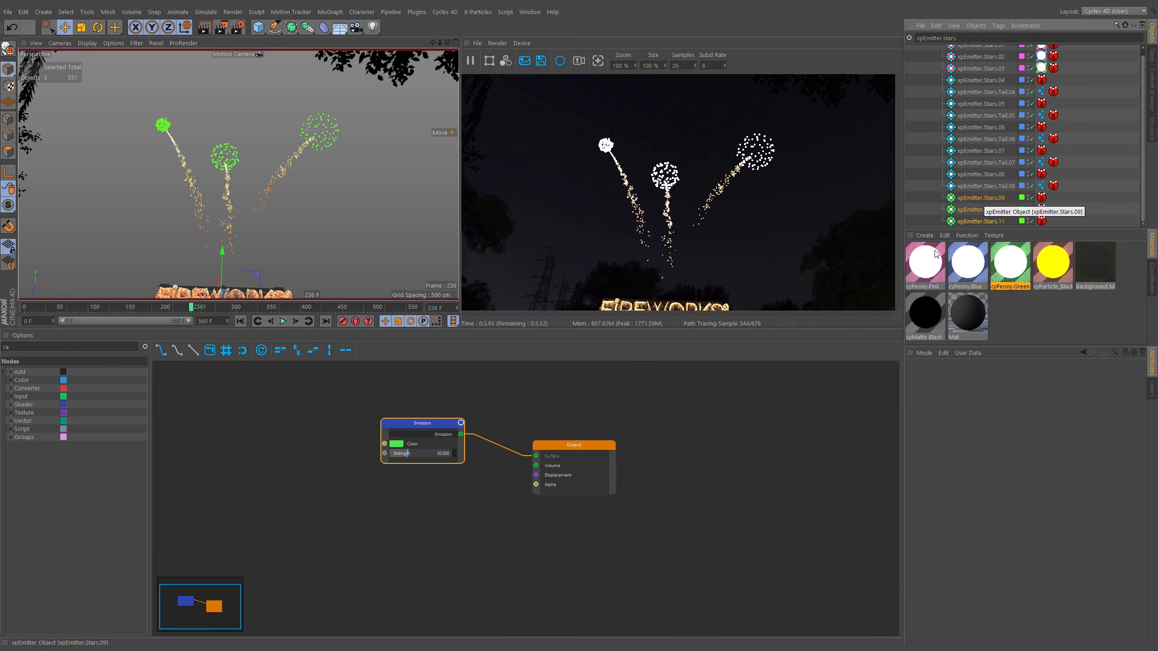
- Duplicate cyPeony.Green as cyBombette and apply the copy to the selected emitters xpEmitter.Stars.09 through xpEmitter.Stars.11
{"action": "middle_click_drag", "start_coordinate": [508, 396], "coordinate": [718, 406]}
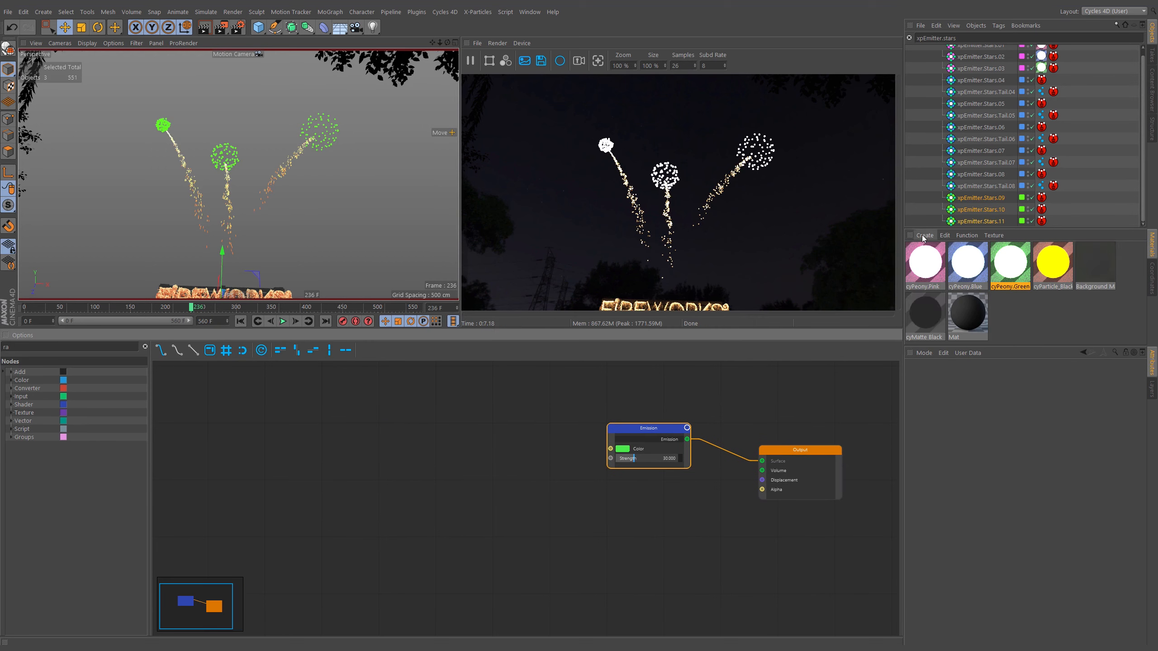
{"action": "left_click_drag", "start_coordinate": [1010, 271], "coordinate": [929, 275], "text": "ctrl"}
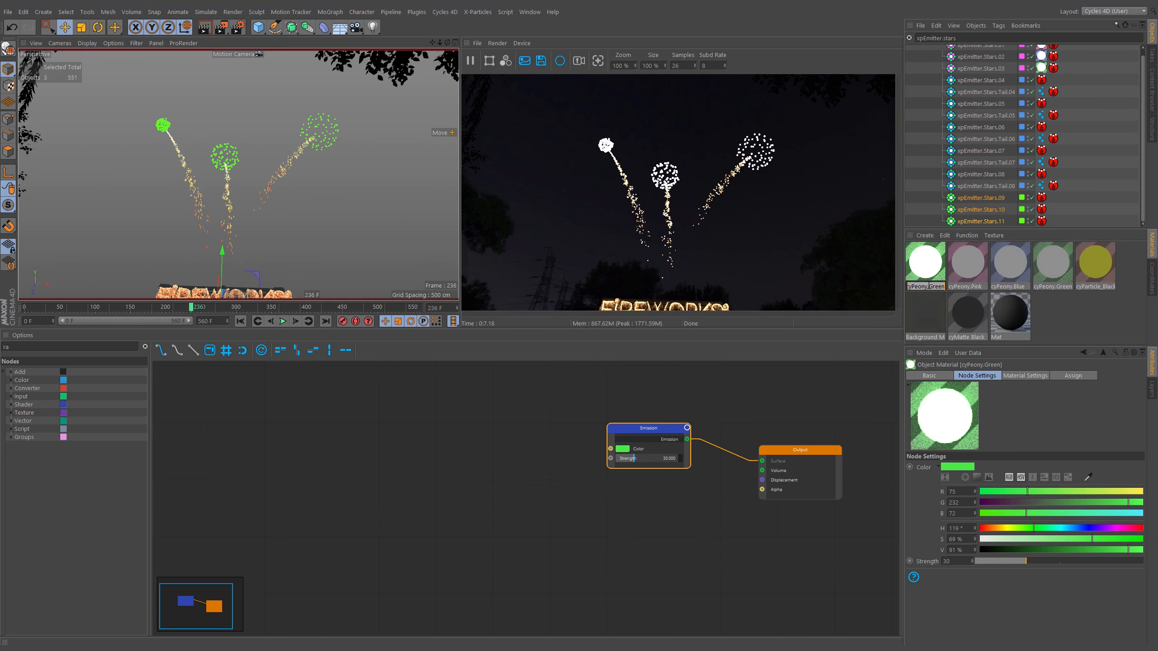
{"action": "double_click", "coordinate": [929, 286]}
{"action": "type", "text": "cyBombette"}
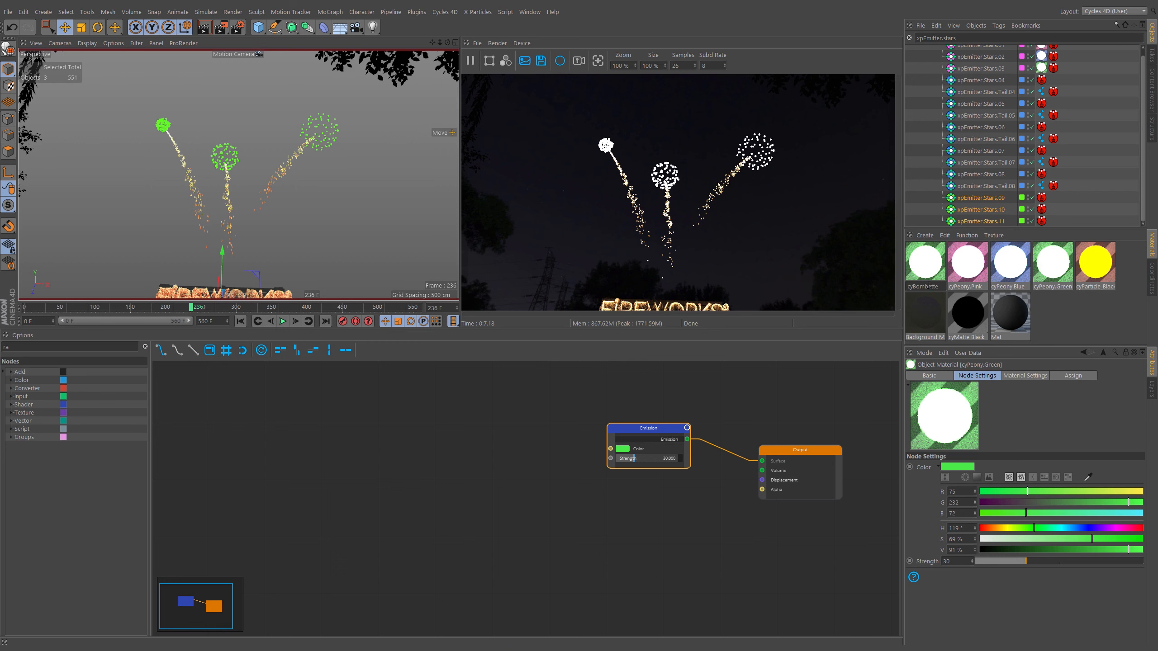
{"action": "key", "text": "Return"}
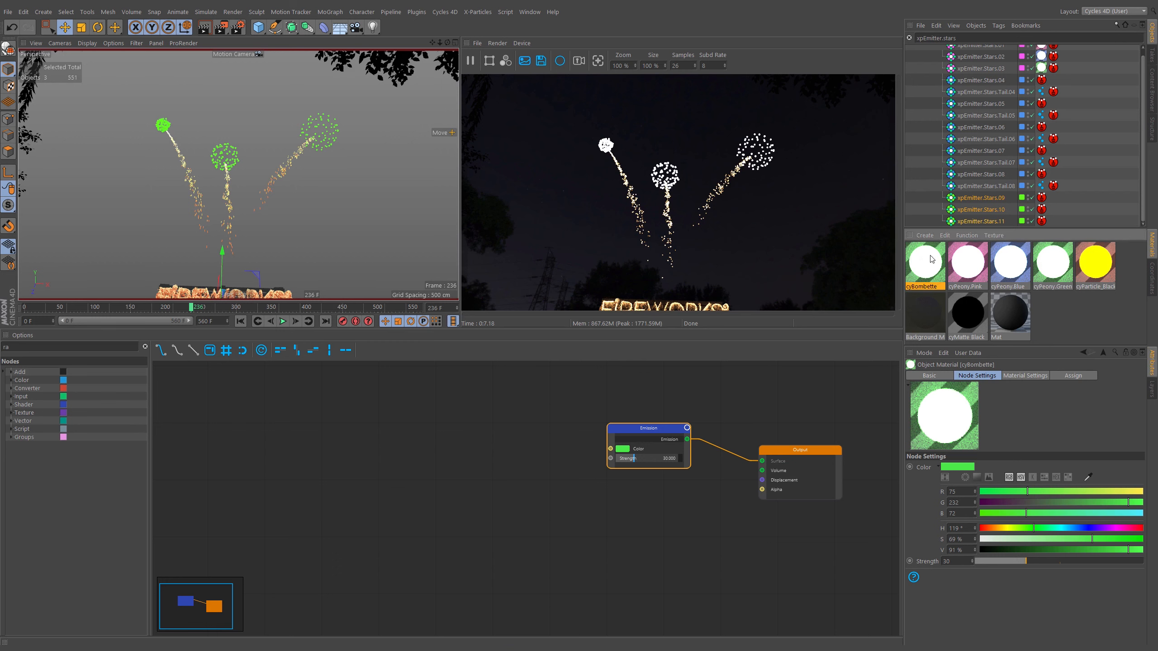
{"action": "left_click_drag", "start_coordinate": [928, 271], "coordinate": [1041, 222]}
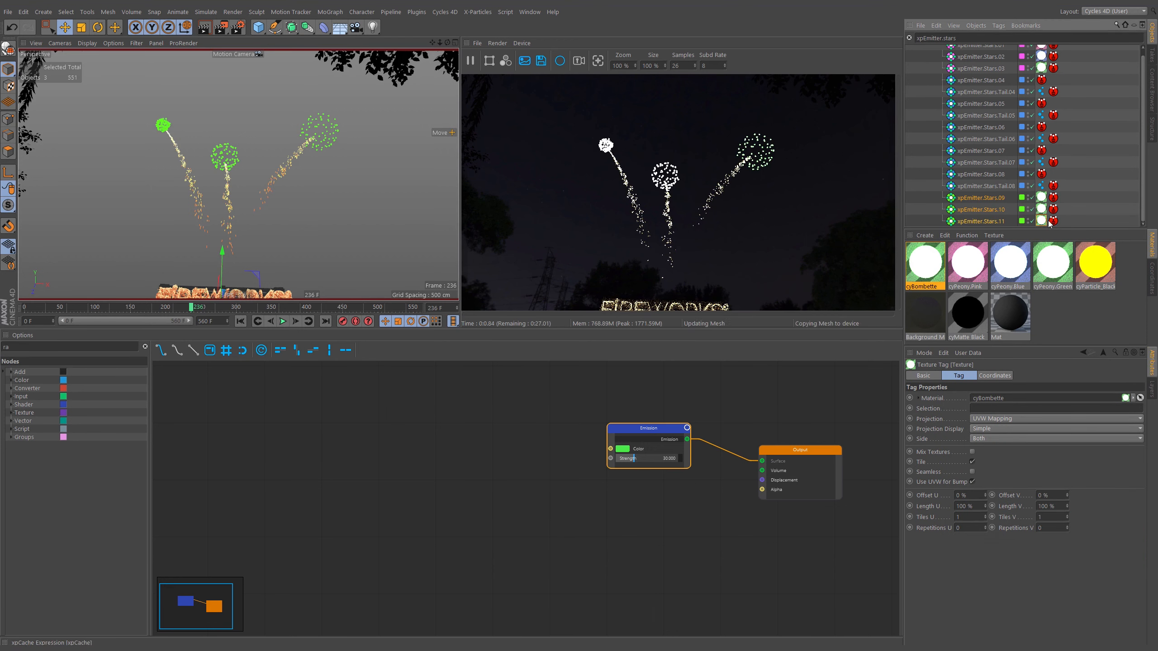
- Set the cyBombette emission color to a magenta hue of 298°
{"action": "left_click", "coordinate": [931, 264]}
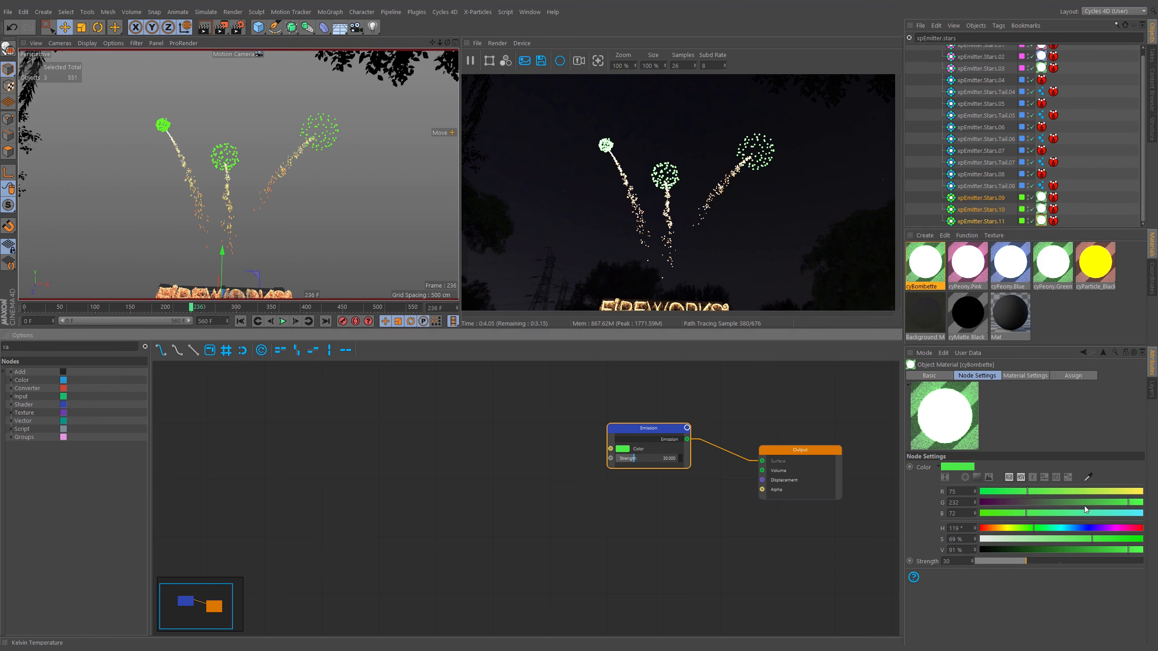
{"action": "left_click", "coordinate": [1110, 528]}
{"action": "left_click", "coordinate": [1115, 528]}
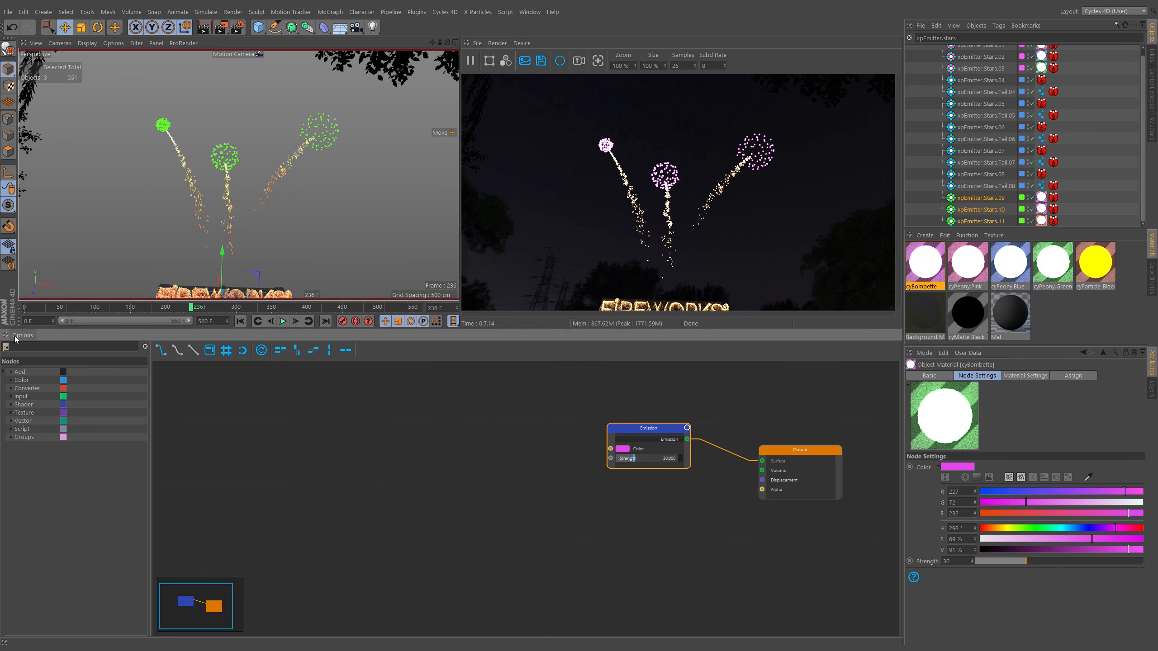
- Add a Particle Info node to the cyBombette graph and connect its Random output to the Emission node's Color input
{"action": "type", "text": "in"}
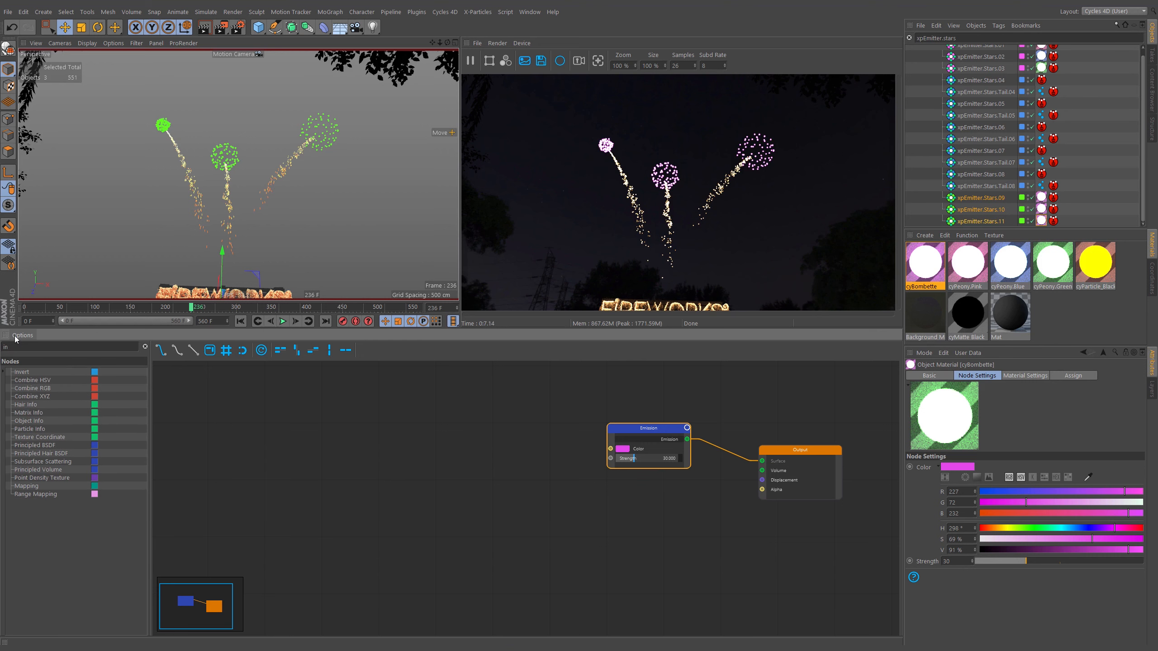
{"action": "left_click_drag", "start_coordinate": [35, 436], "coordinate": [45, 429]}
{"action": "left_click_drag", "start_coordinate": [365, 440], "coordinate": [442, 431]}
{"action": "left_click_drag", "start_coordinate": [397, 415], "coordinate": [356, 370]}
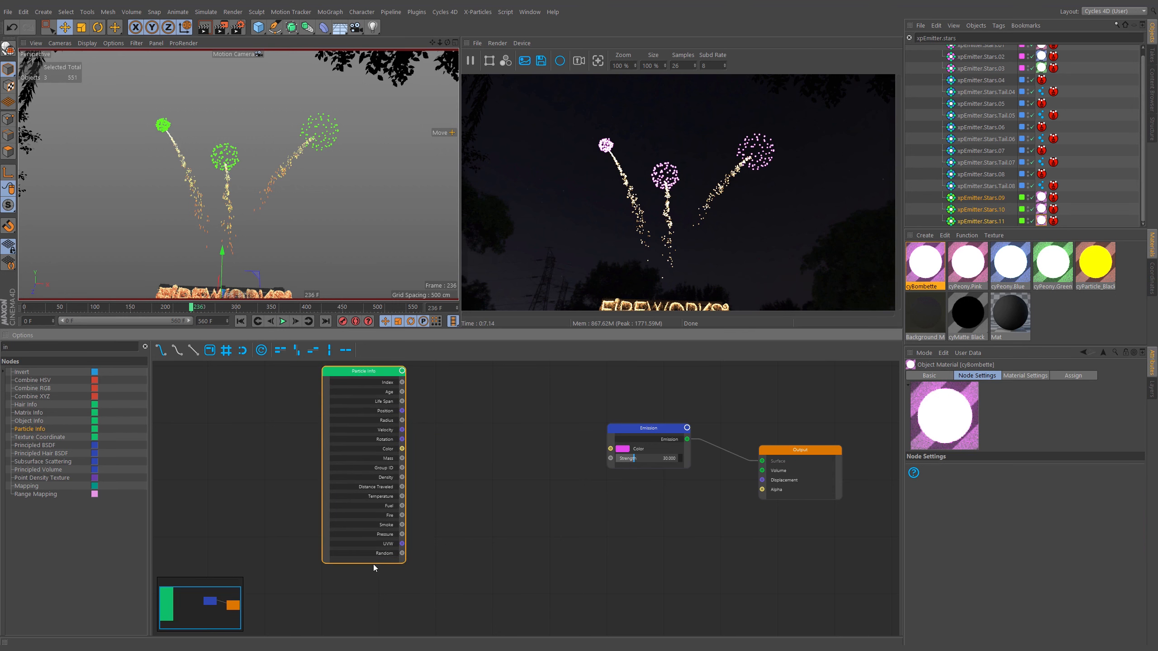
{"action": "left_click_drag", "start_coordinate": [402, 553], "coordinate": [611, 448]}
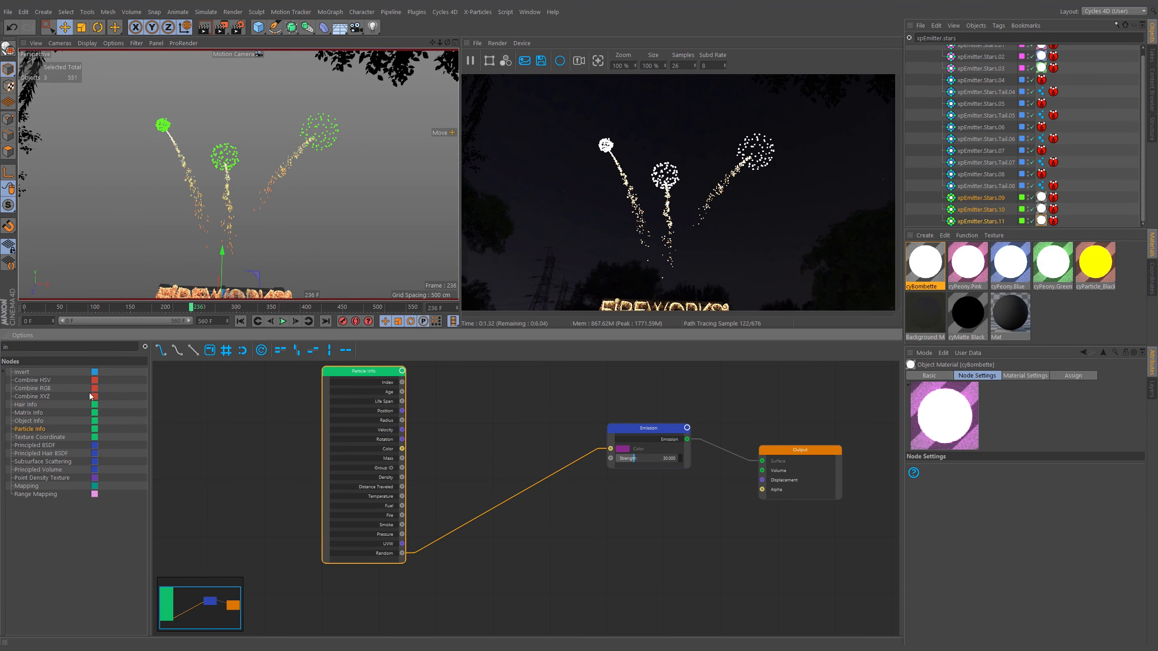
- Insert a Color Ramp node between the Particle Info Random output and the Emission Color input, and expand its ramp settings
{"action": "type", "text": "ram"}
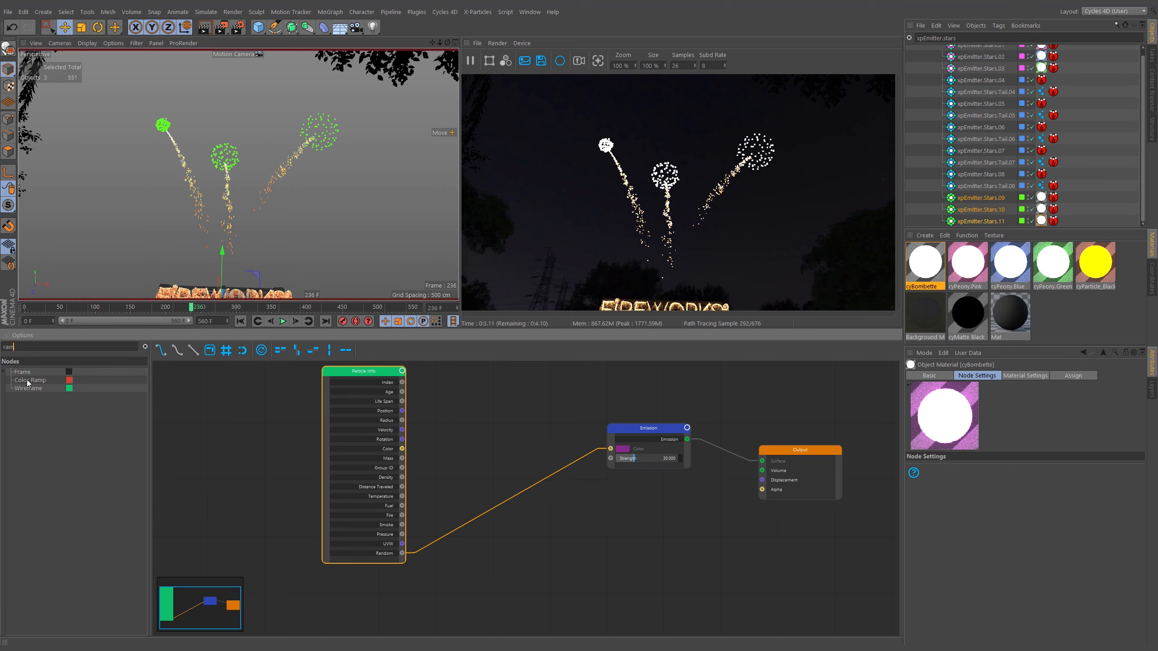
{"action": "left_click_drag", "start_coordinate": [457, 441], "coordinate": [508, 459]}
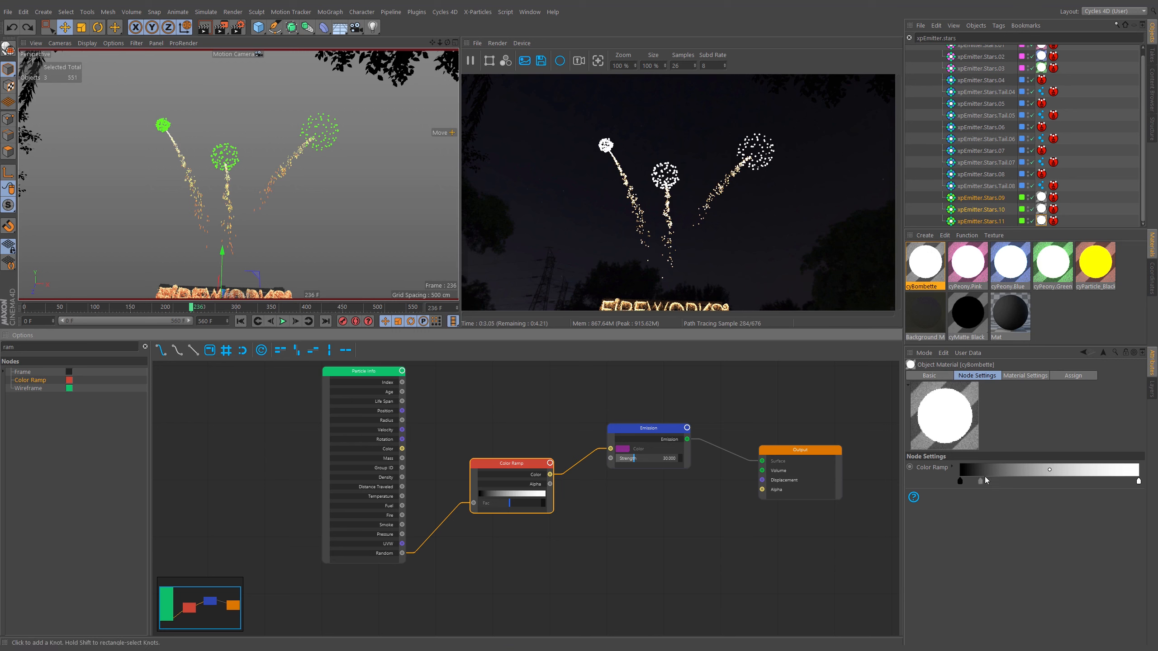
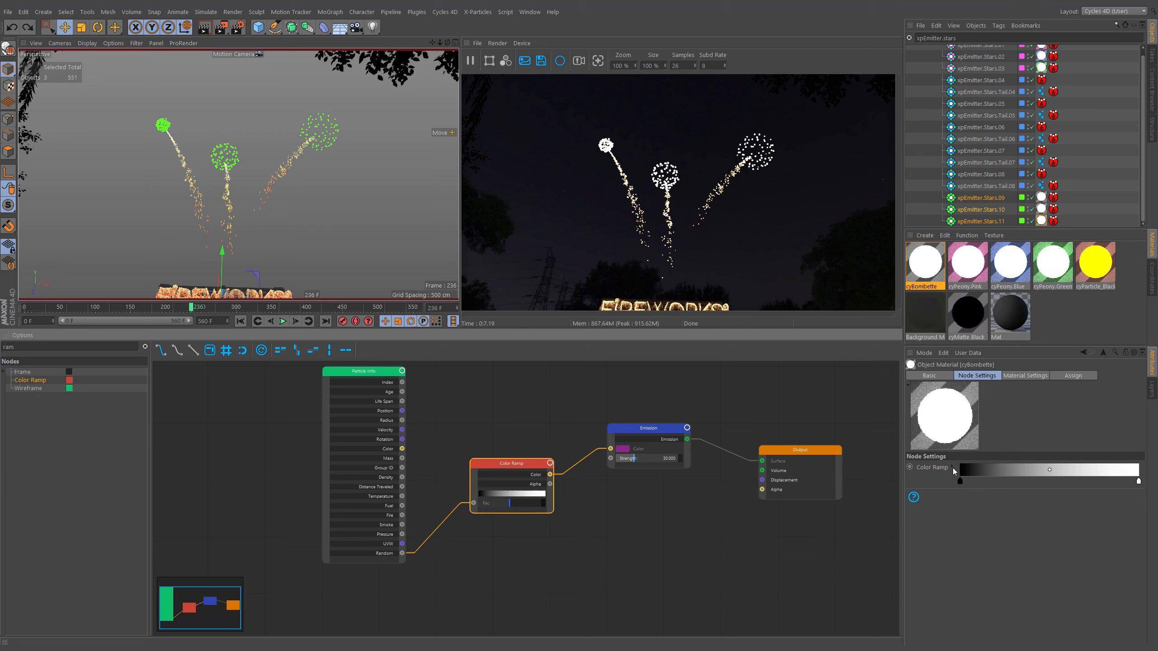
{"action": "left_click", "coordinate": [952, 468]}
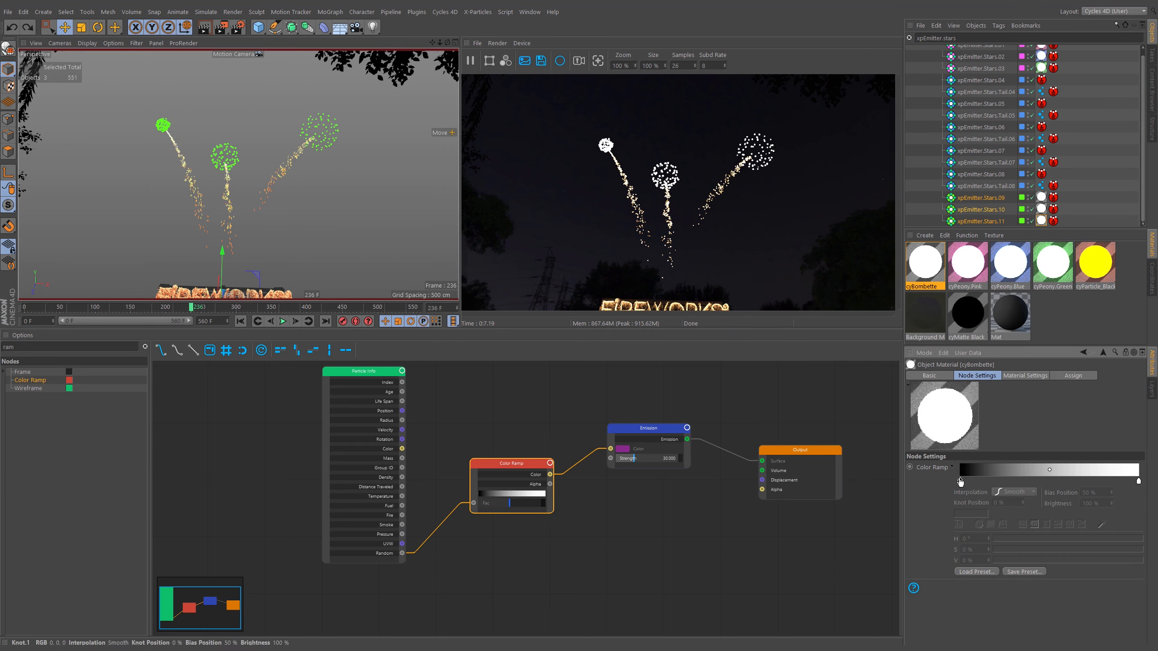
- Set the ramp's first knot to red with hue 0°, 66% saturation and 100% value, with the color wheel displayed
{"action": "left_click", "coordinate": [961, 481]}
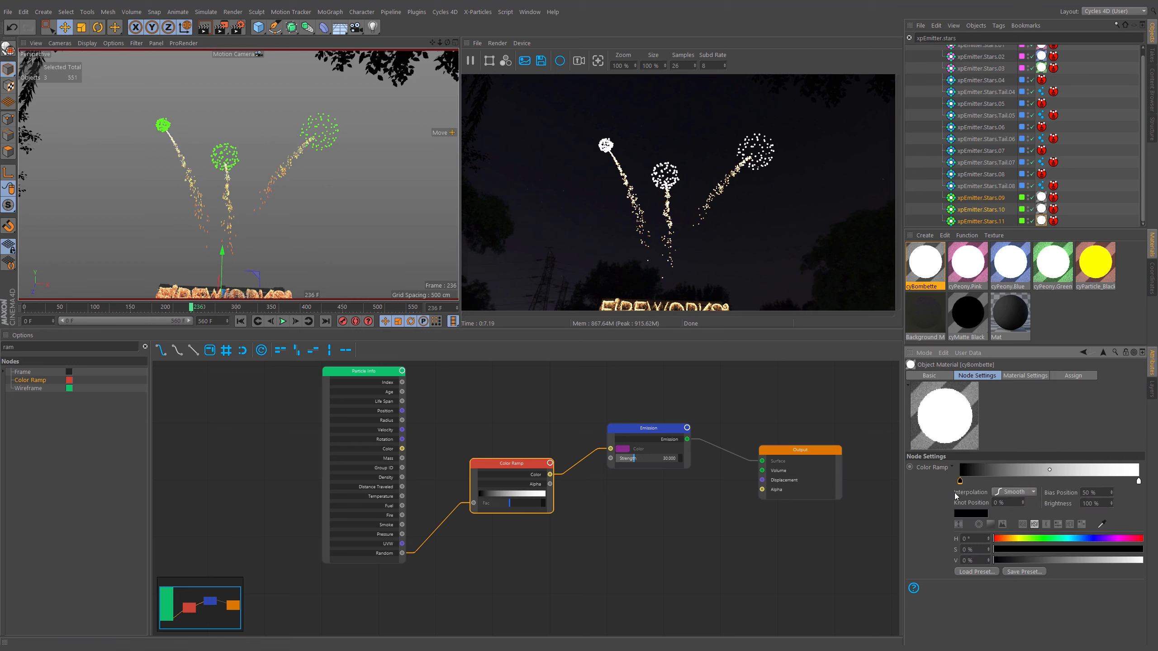
{"action": "left_click", "coordinate": [979, 525]}
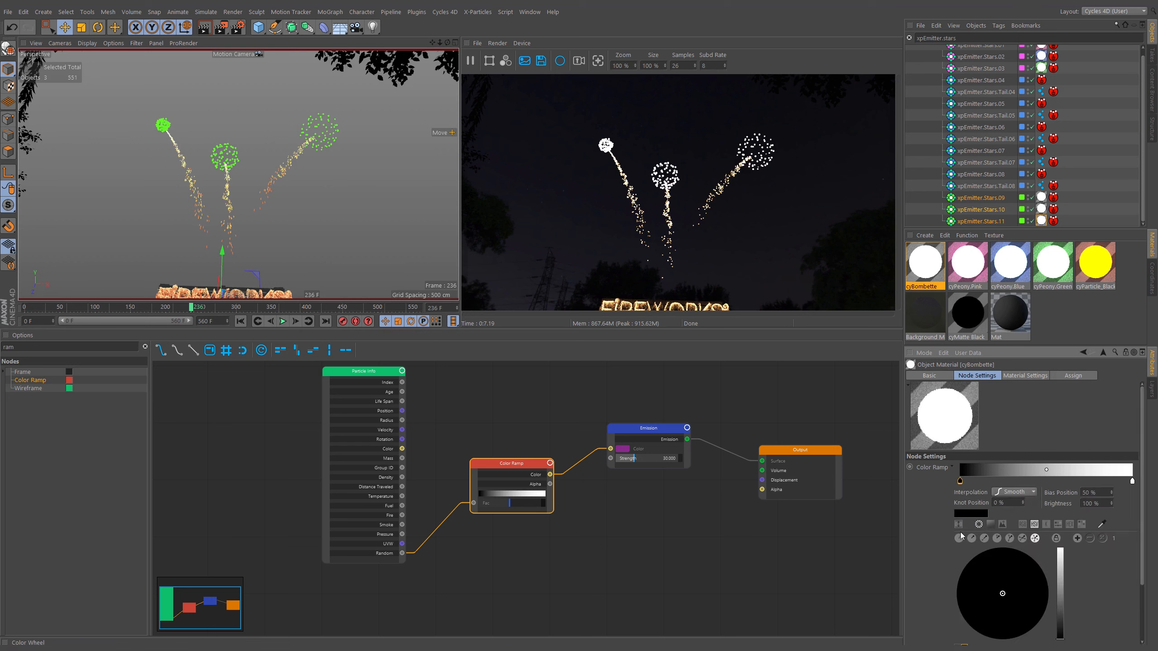
{"action": "scroll", "coordinate": [1003, 529], "scroll_direction": "down", "scroll_amount": 2}
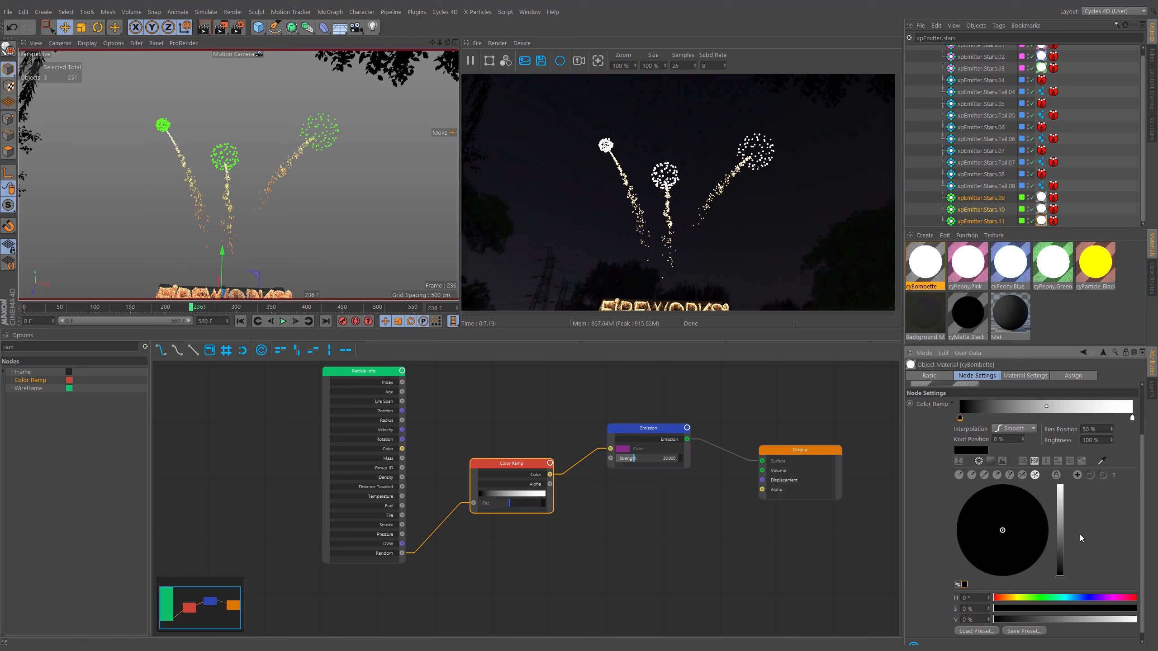
{"action": "left_click", "coordinate": [1089, 609]}
{"action": "left_click_drag", "start_coordinate": [1107, 619], "coordinate": [1140, 621]}
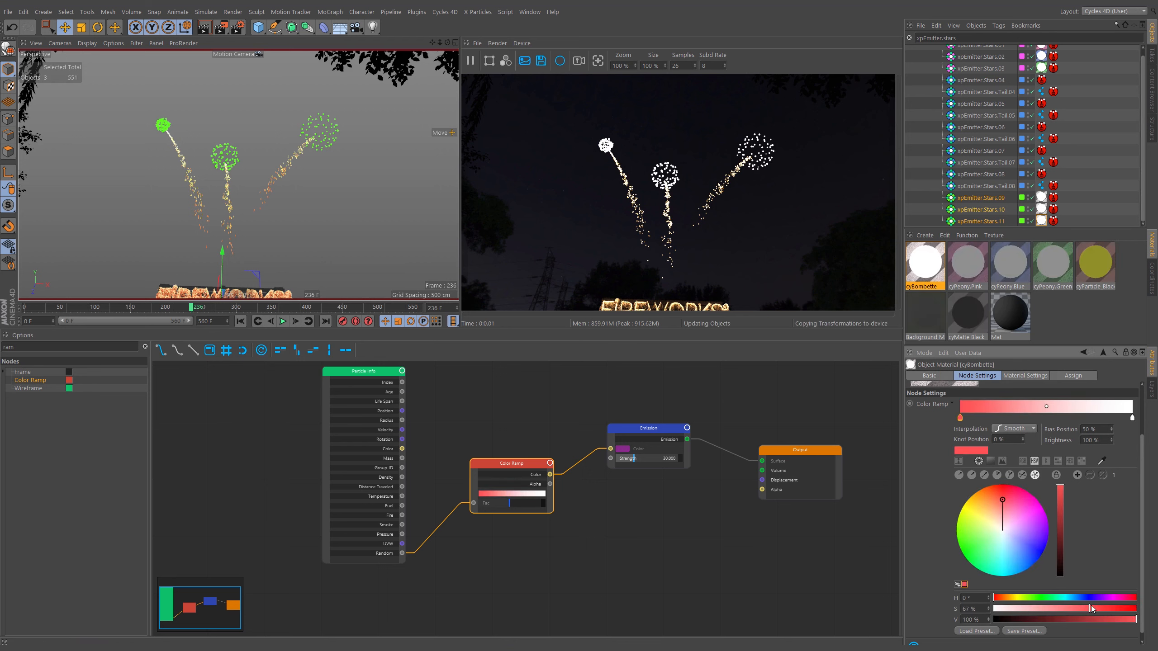
{"action": "left_click", "coordinate": [1089, 608]}
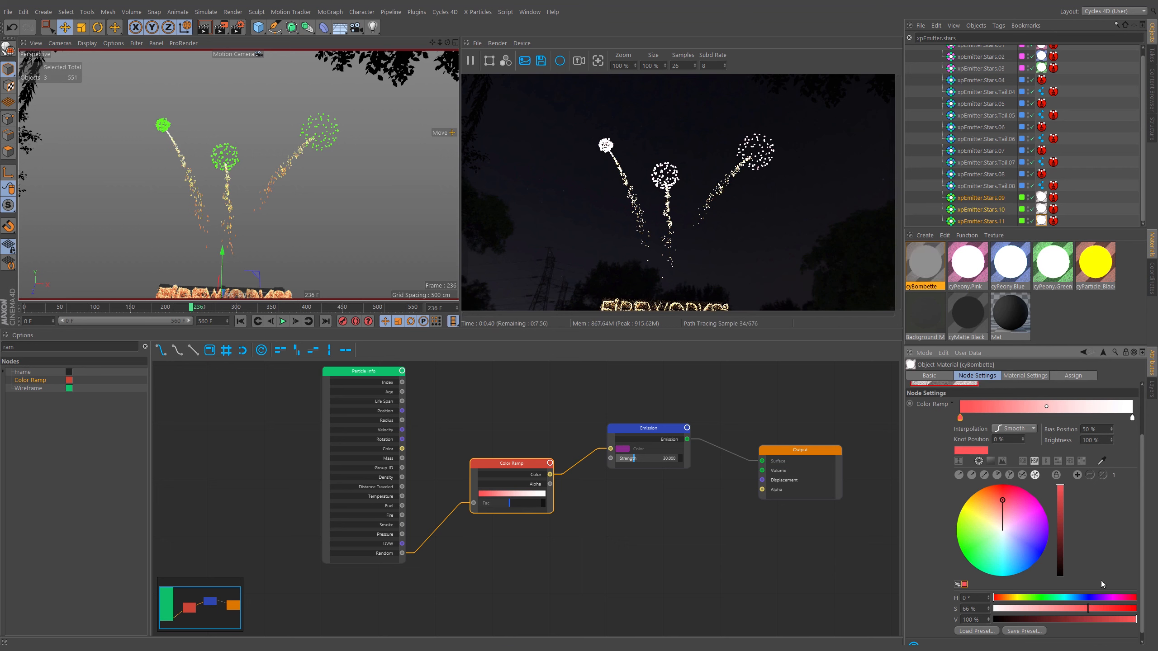
- Add four more harmony colors on the color wheel, rotate and soften the harmony, and fill the ramp with the five-color group
{"action": "left_click", "coordinate": [1077, 475]}
{"action": "left_click", "coordinate": [1077, 476]}
{"action": "left_click", "coordinate": [1078, 476]}
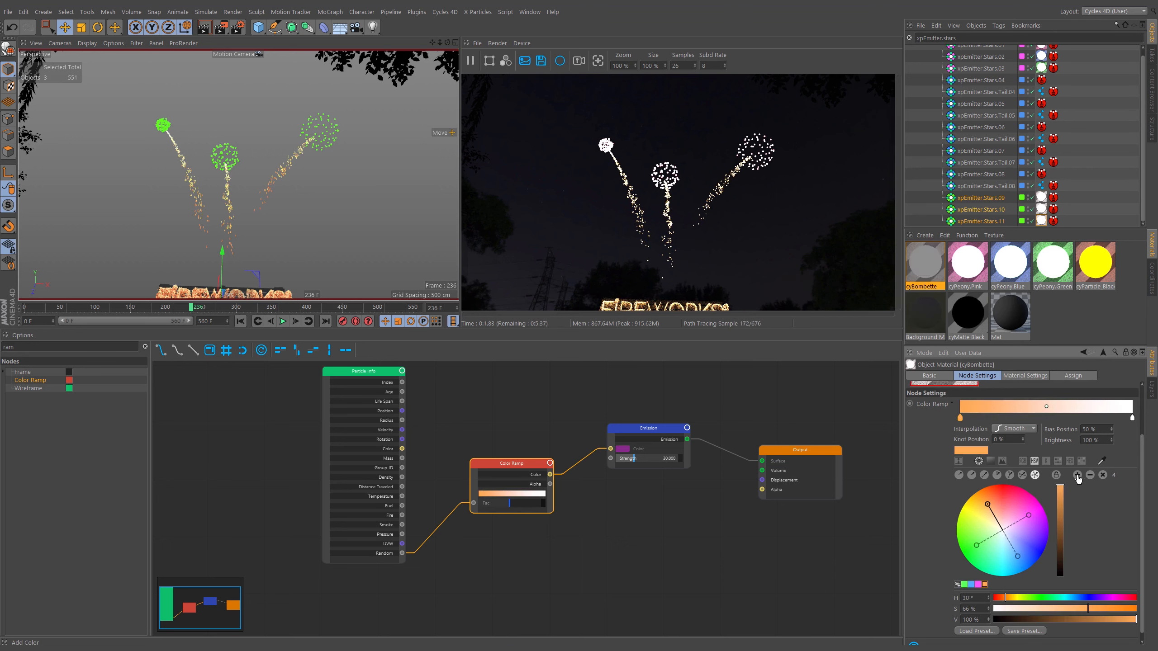
{"action": "left_click", "coordinate": [1077, 476]}
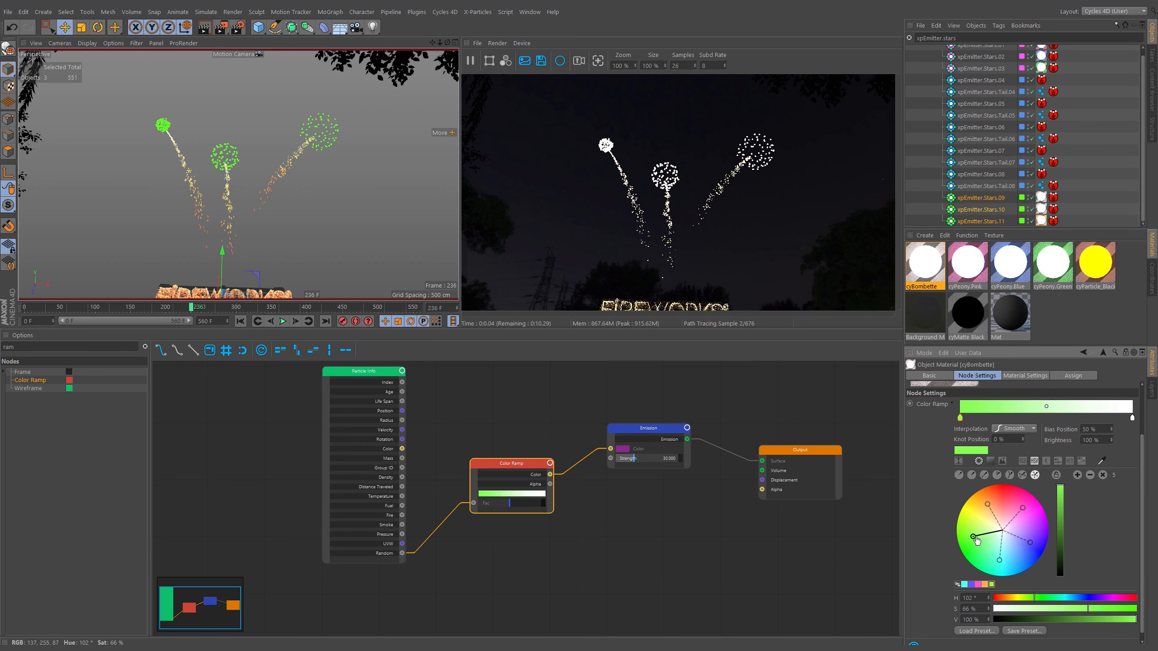
{"action": "left_click_drag", "start_coordinate": [973, 537], "coordinate": [999, 507]}
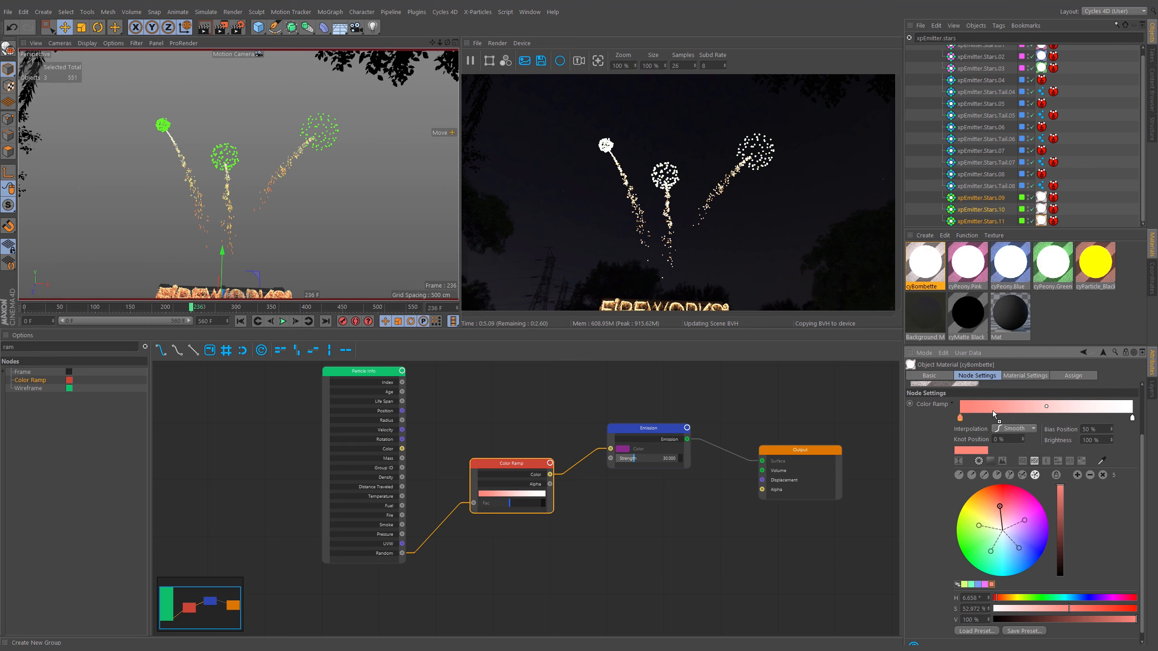
{"action": "left_click_drag", "start_coordinate": [994, 408], "coordinate": [995, 409]}
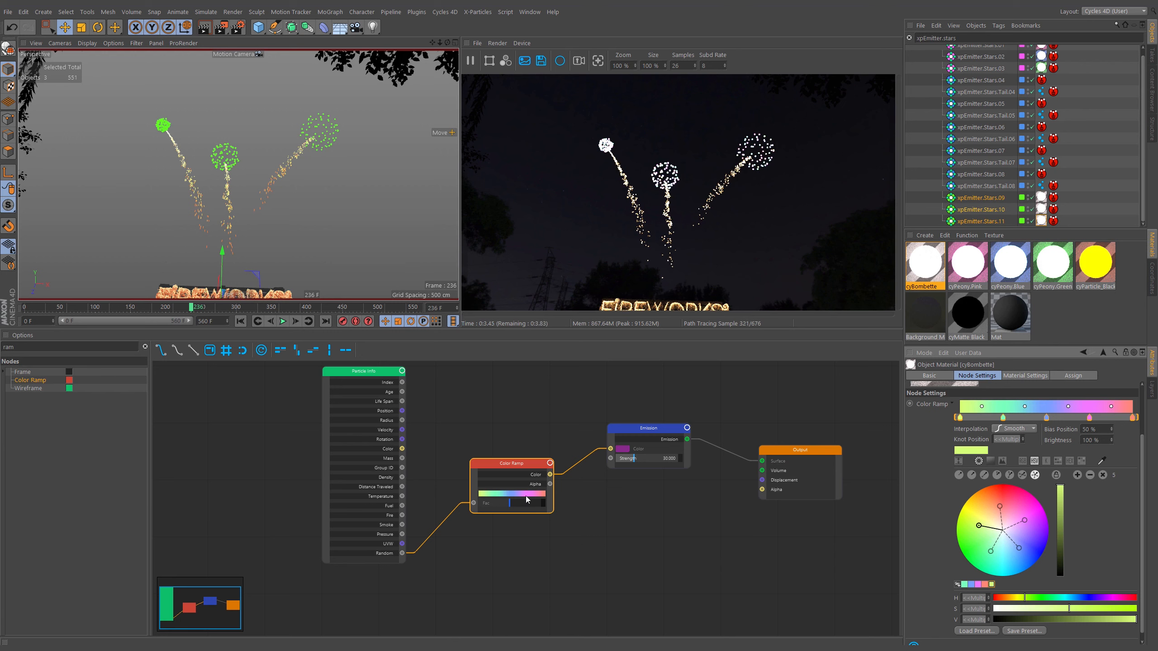
- Set the five ramp knots to Step interpolation and compress their spacing so all five colors get equal bands
{"action": "left_click", "coordinate": [1010, 429]}
{"action": "left_click", "coordinate": [1013, 470]}
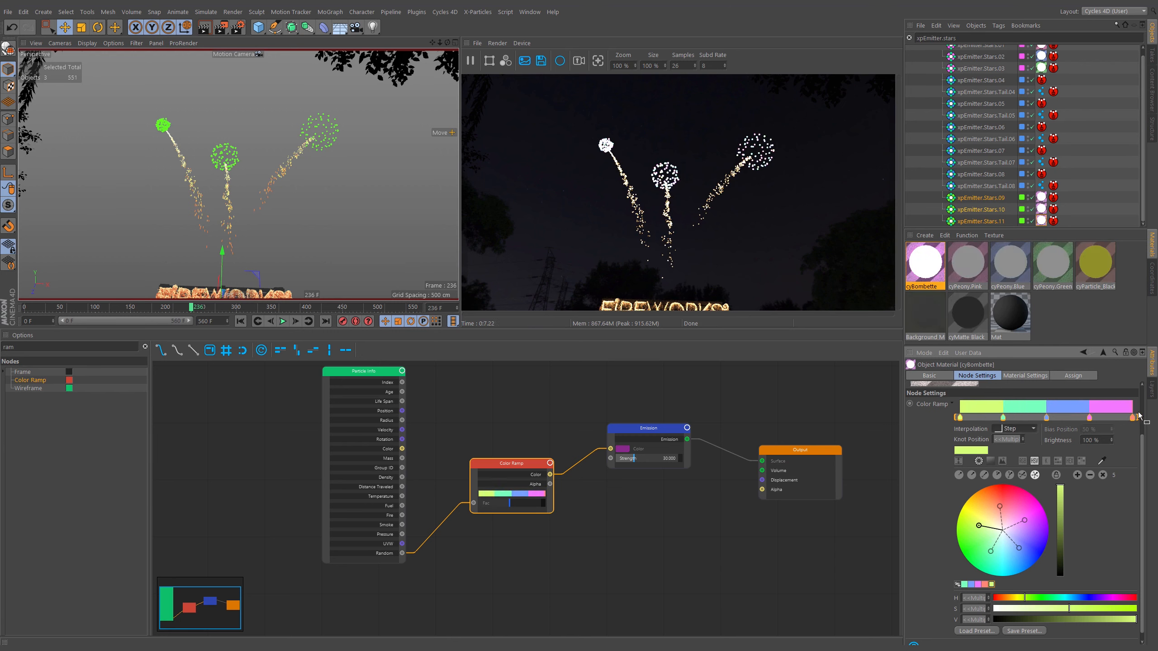
{"action": "left_click_drag", "start_coordinate": [1133, 418], "coordinate": [1099, 418]}
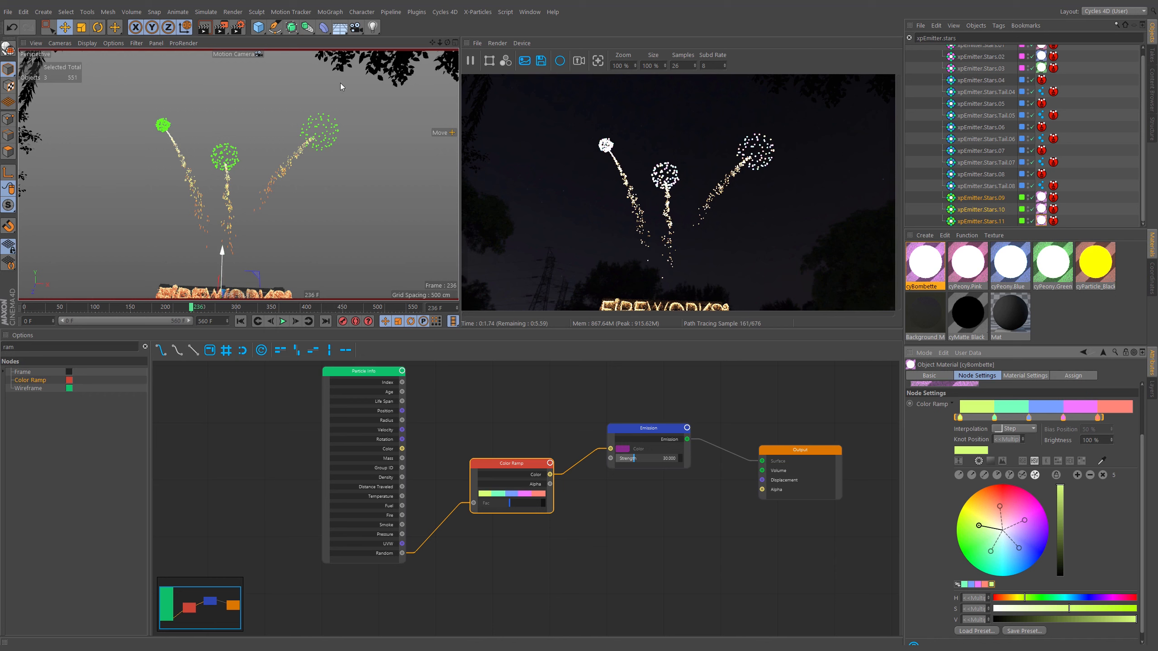
- Switch the viewport to the default camera, frame one star burst up close and preview the Color Ramp's Color output
{"action": "left_click", "coordinate": [258, 54]}
{"action": "left_click", "coordinate": [259, 62]}
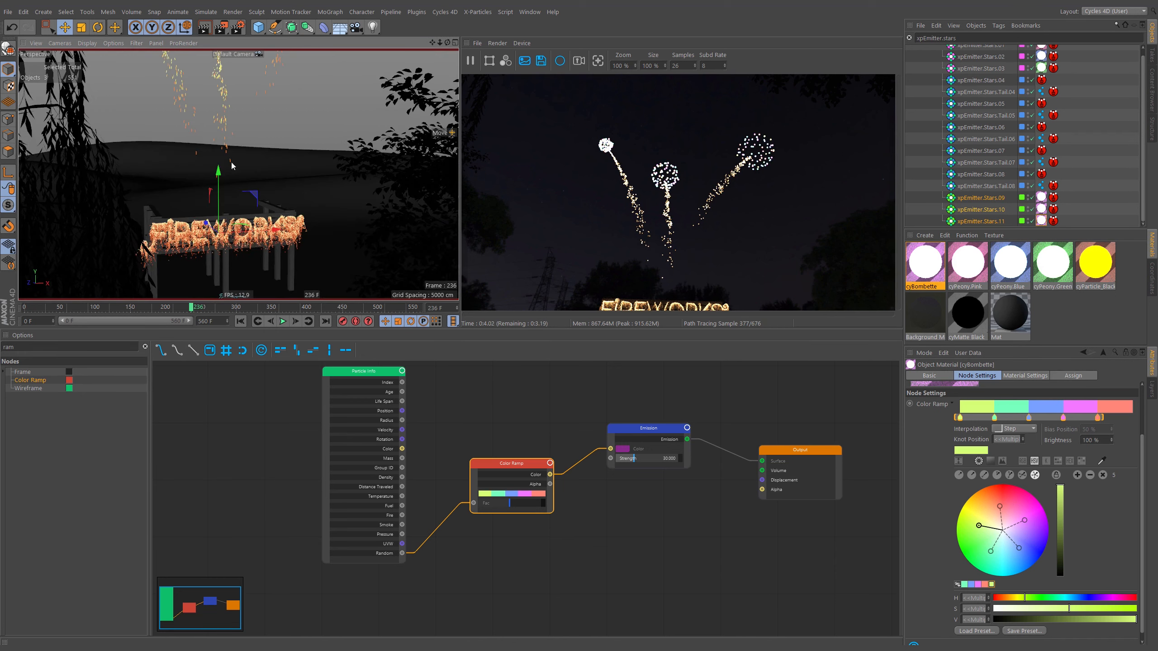
{"action": "middle_click_drag", "start_coordinate": [227, 132], "coordinate": [253, 184], "text": "alt"}
{"action": "right_click_drag", "start_coordinate": [244, 183], "coordinate": [413, 165], "text": "alt"}
{"action": "left_click", "coordinate": [537, 476]}
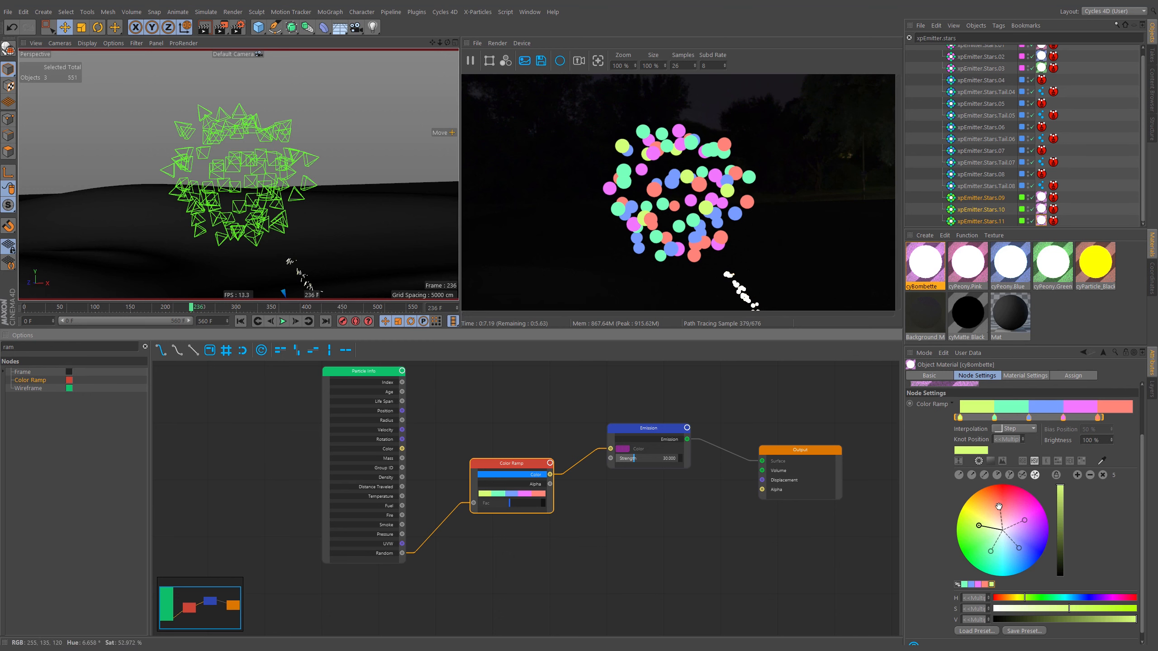
- Reduce the color wheel harmony to three colors, rotate it to orange, green and purple, and fill the ramp with the group
{"action": "left_click_drag", "start_coordinate": [998, 507], "coordinate": [1025, 536]}
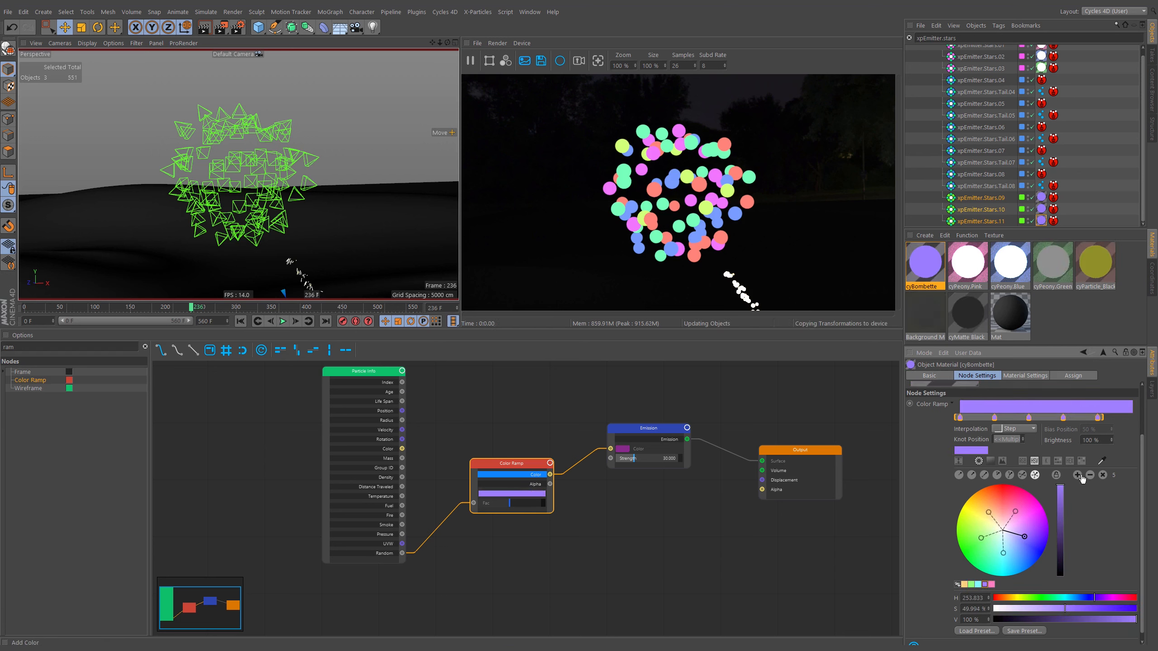
{"action": "left_click", "coordinate": [1090, 476]}
{"action": "left_click", "coordinate": [1090, 476]}
{"action": "left_click_drag", "start_coordinate": [1008, 510], "coordinate": [990, 510]}
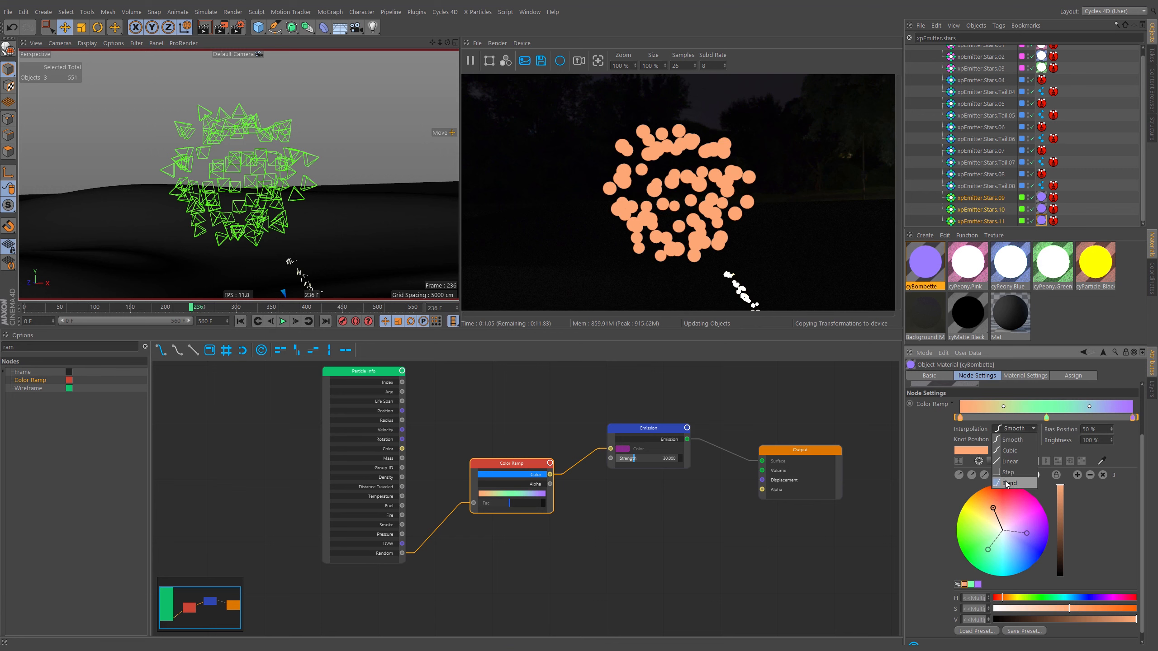
- Set the three ramp knots to Step interpolation and distribute them into equal orange, green and purple bands
{"action": "left_click", "coordinate": [1010, 476]}
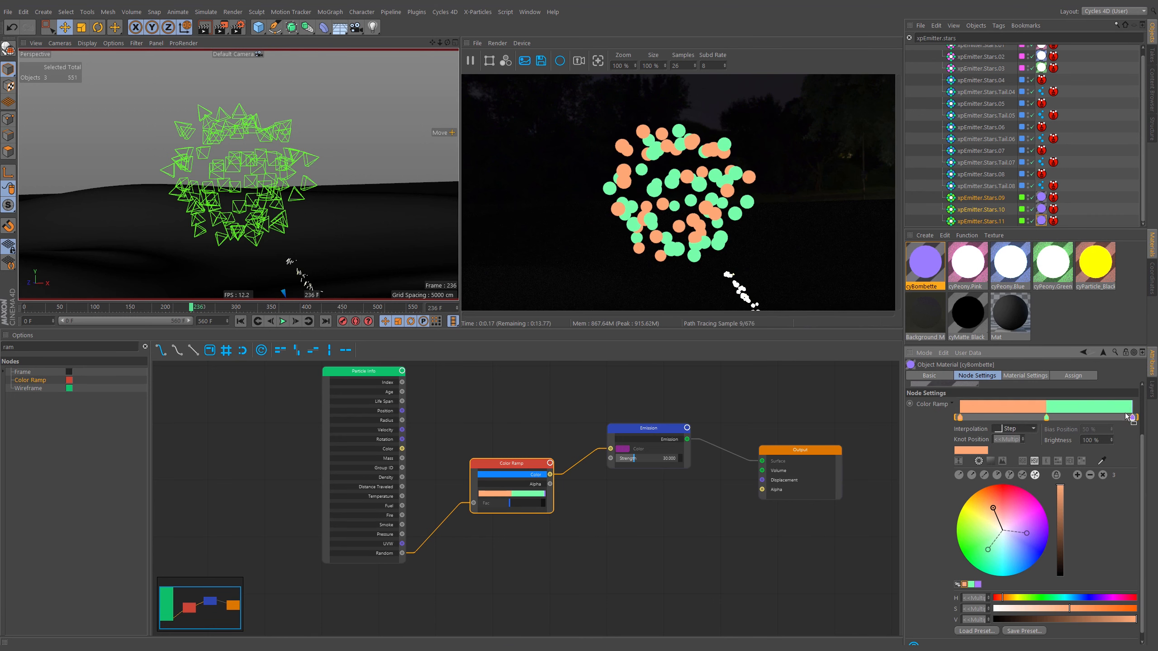
{"action": "right_click", "coordinate": [1087, 408]}
{"action": "left_click", "coordinate": [1048, 433]}
{"action": "right_click", "coordinate": [1092, 405]}
{"action": "left_click", "coordinate": [1048, 435]}
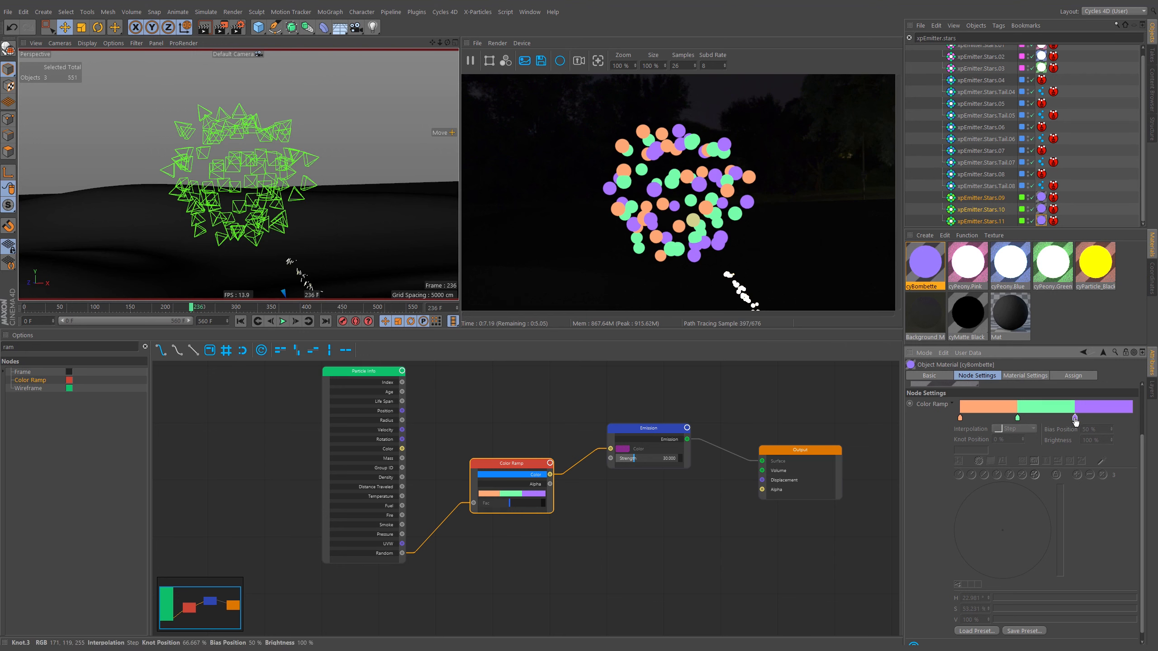
- Move the purple ramp knot to about 39% and back to about 68% to vary the share of purple stars
{"action": "left_click_drag", "start_coordinate": [1076, 418], "coordinate": [1023, 410]}
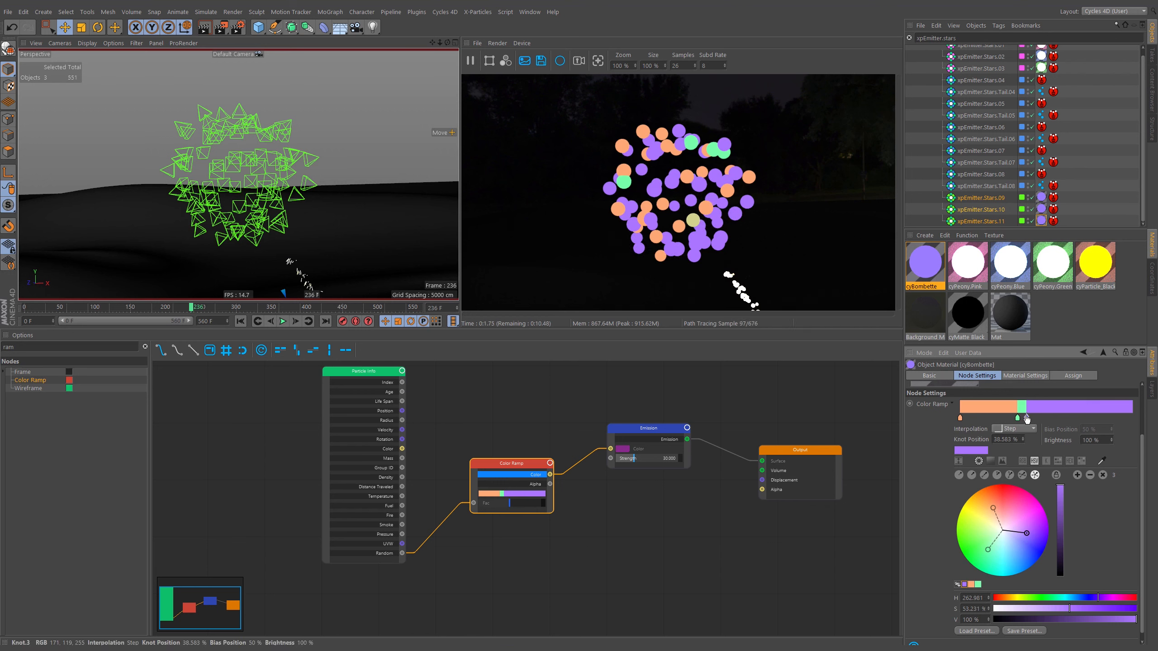
{"action": "left_click_drag", "start_coordinate": [1027, 417], "coordinate": [1077, 418]}
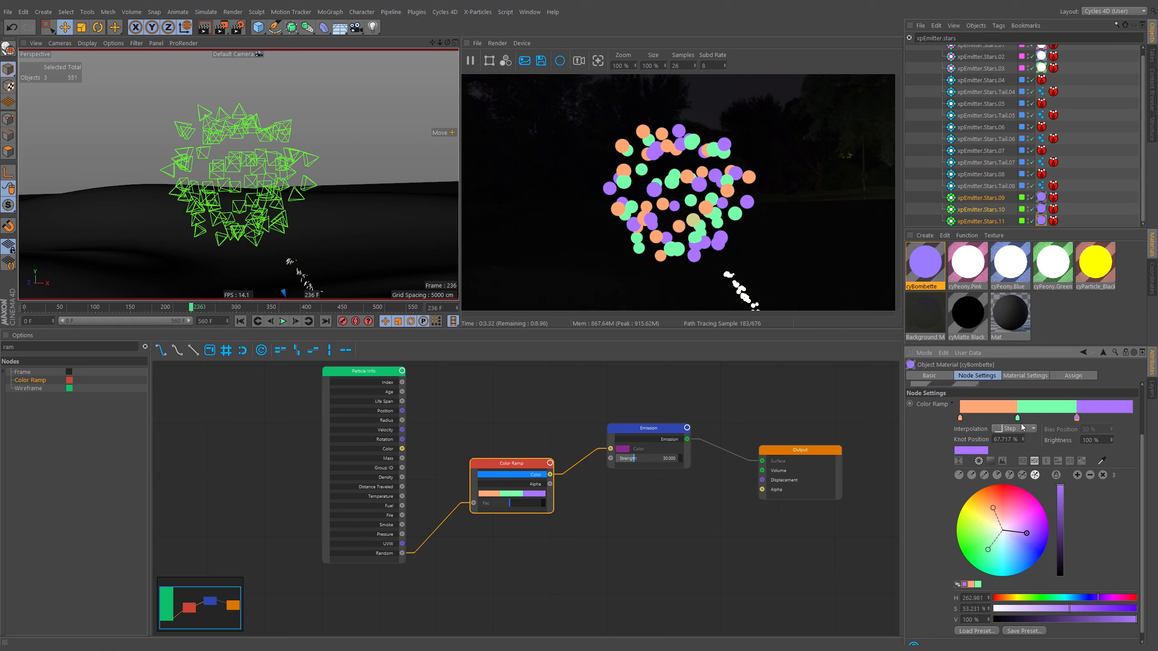
- Remove the green knot from the ramp and distribute the remaining orange and purple knots evenly
{"action": "left_click", "coordinate": [979, 461]}
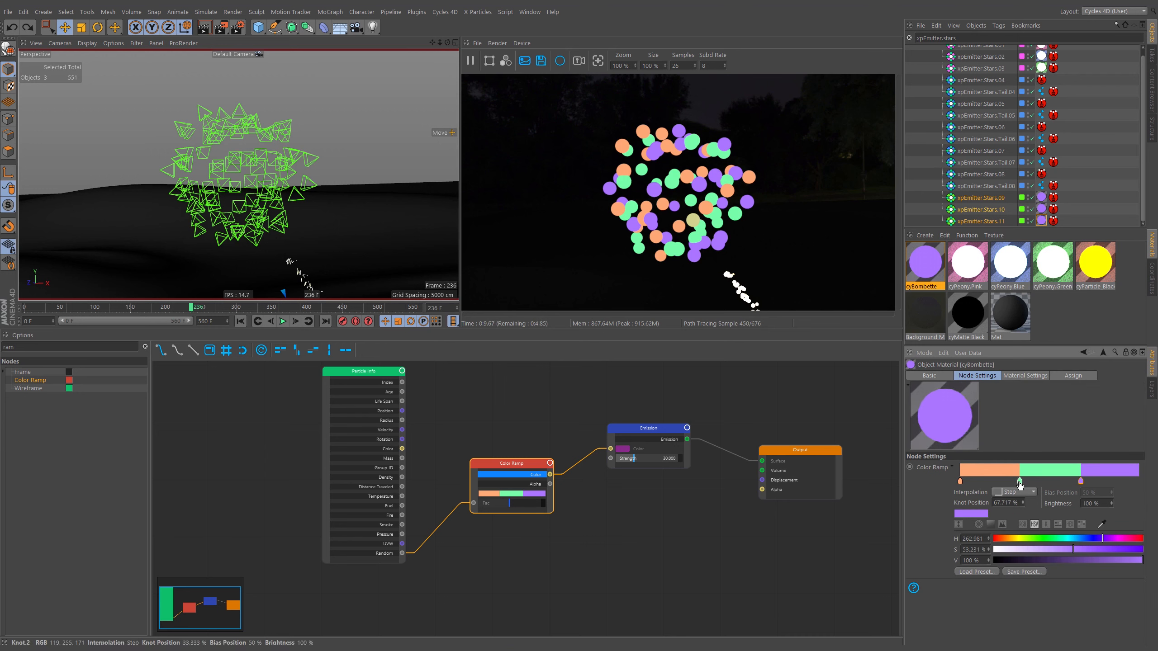
{"action": "left_click_drag", "start_coordinate": [1020, 483], "coordinate": [1021, 515]}
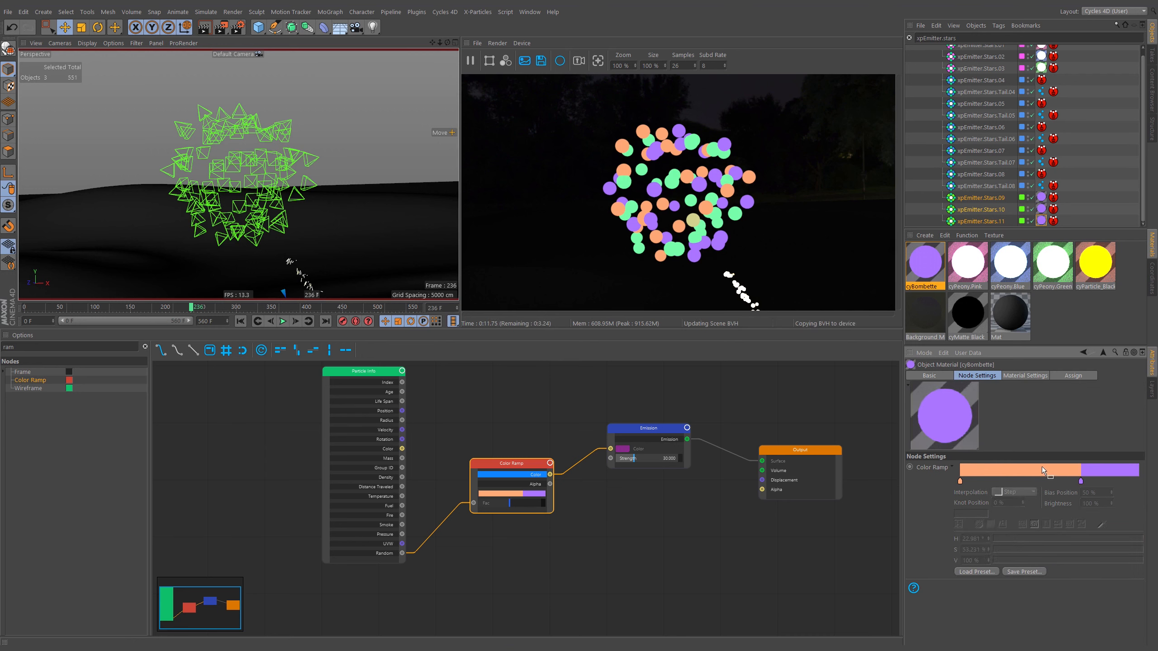
{"action": "right_click", "coordinate": [1042, 467]}
{"action": "left_click", "coordinate": [1069, 496]}
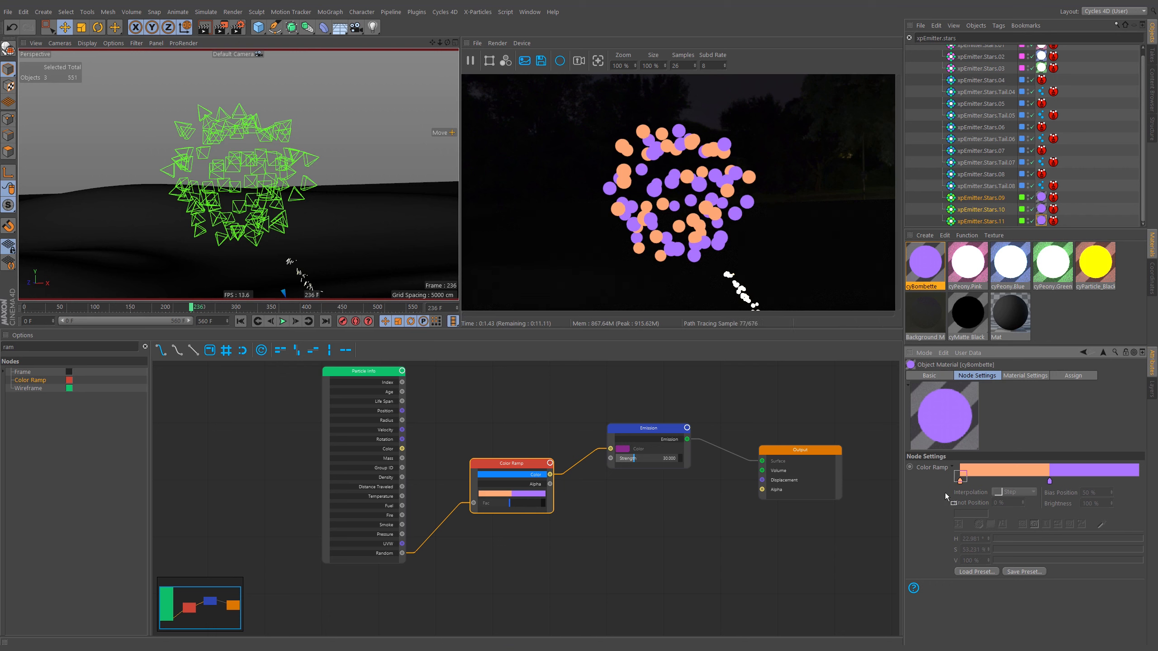
- Recolor the ramp's orange knot to red with 67% saturation and 91% value
{"action": "left_click_drag", "start_coordinate": [1002, 540], "coordinate": [978, 543]}
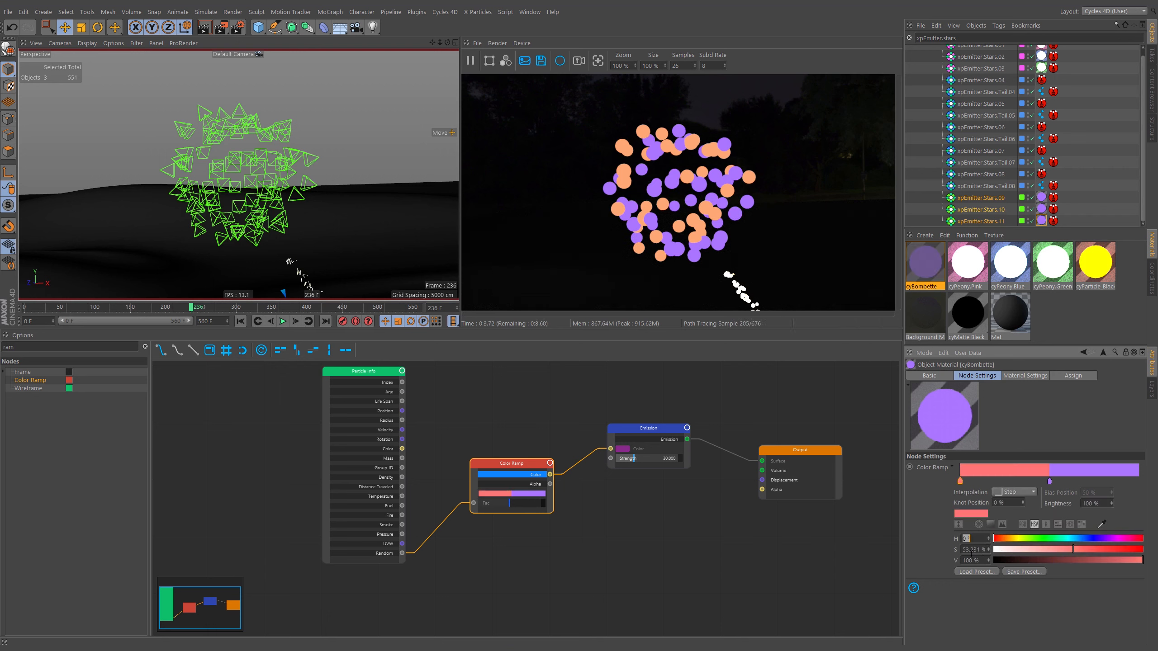
{"action": "left_click_drag", "start_coordinate": [1089, 550], "coordinate": [1134, 564]}
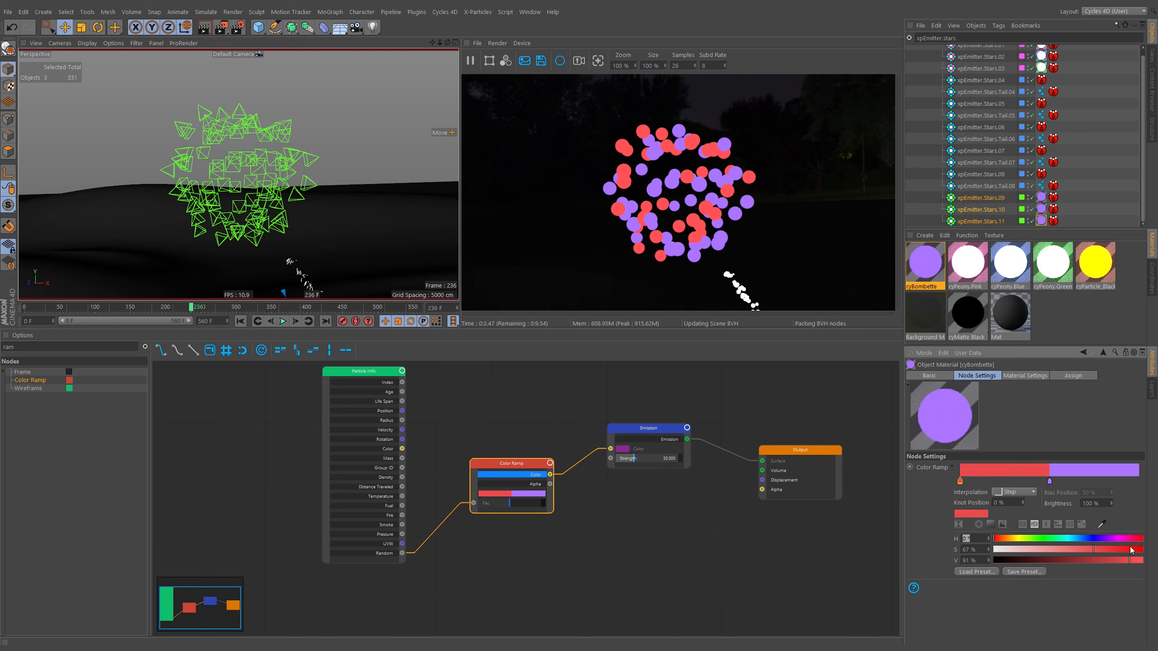
- Recolor the ramp's purple knot to blue with hue 224° and 87% saturation
{"action": "left_click", "coordinate": [1050, 480]}
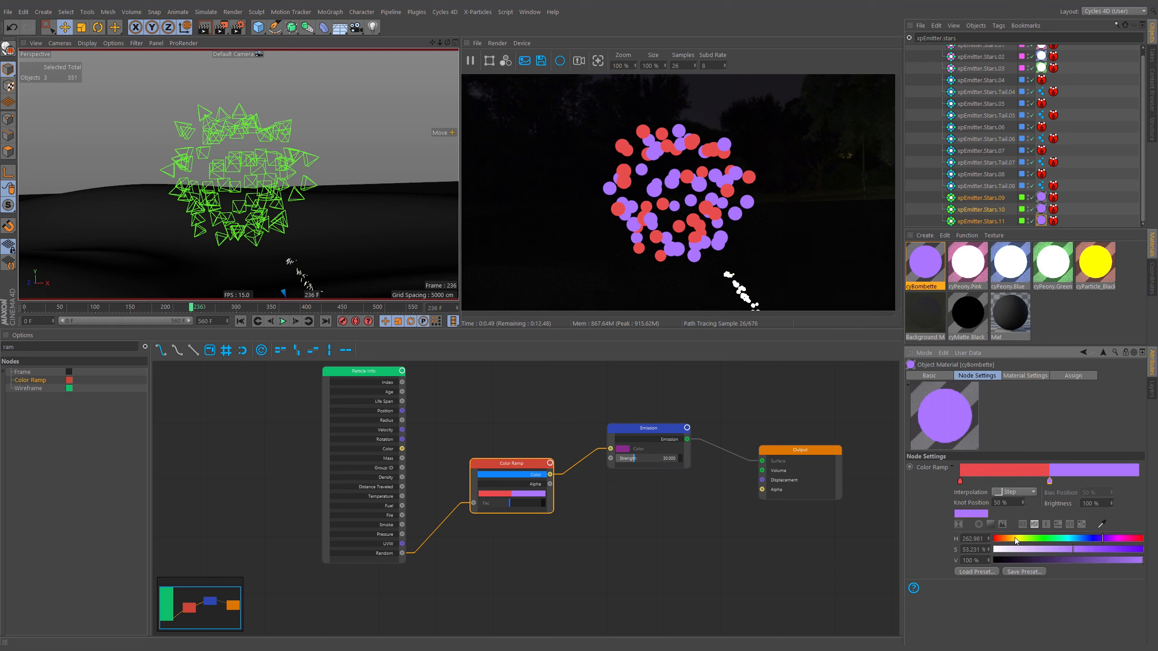
{"action": "left_click", "coordinate": [1095, 539]}
{"action": "left_click_drag", "start_coordinate": [1091, 538], "coordinate": [1123, 550]}
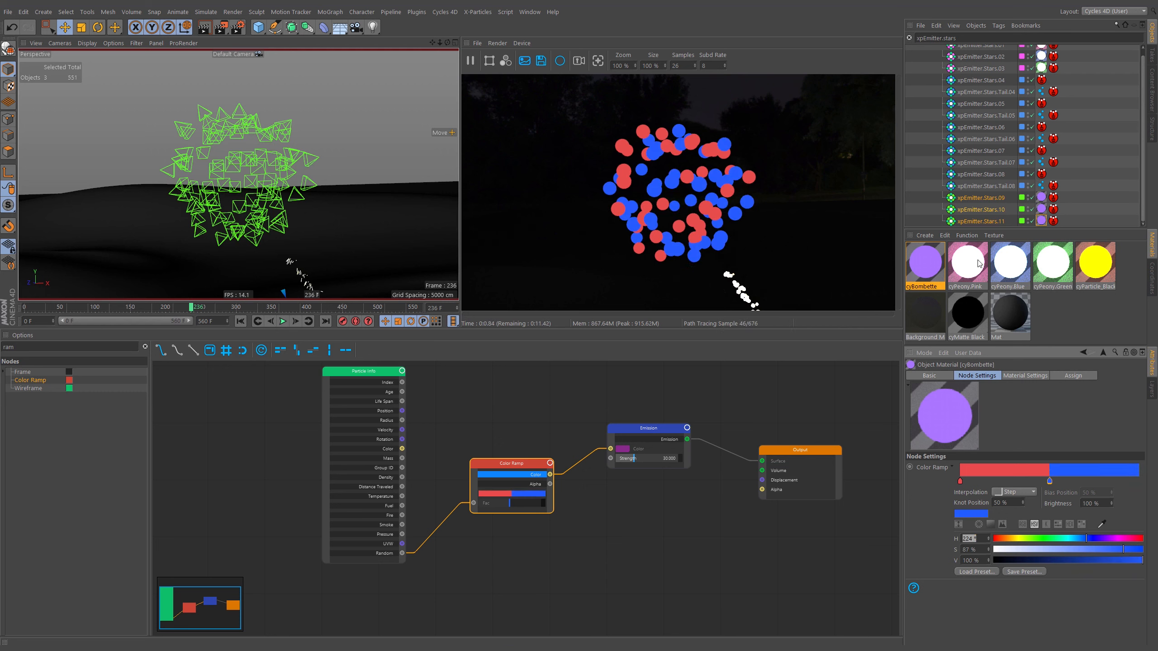
- Stop previewing the Color Ramp output and frame all three star bursts with their trails in the viewport
{"action": "left_click", "coordinate": [521, 474]}
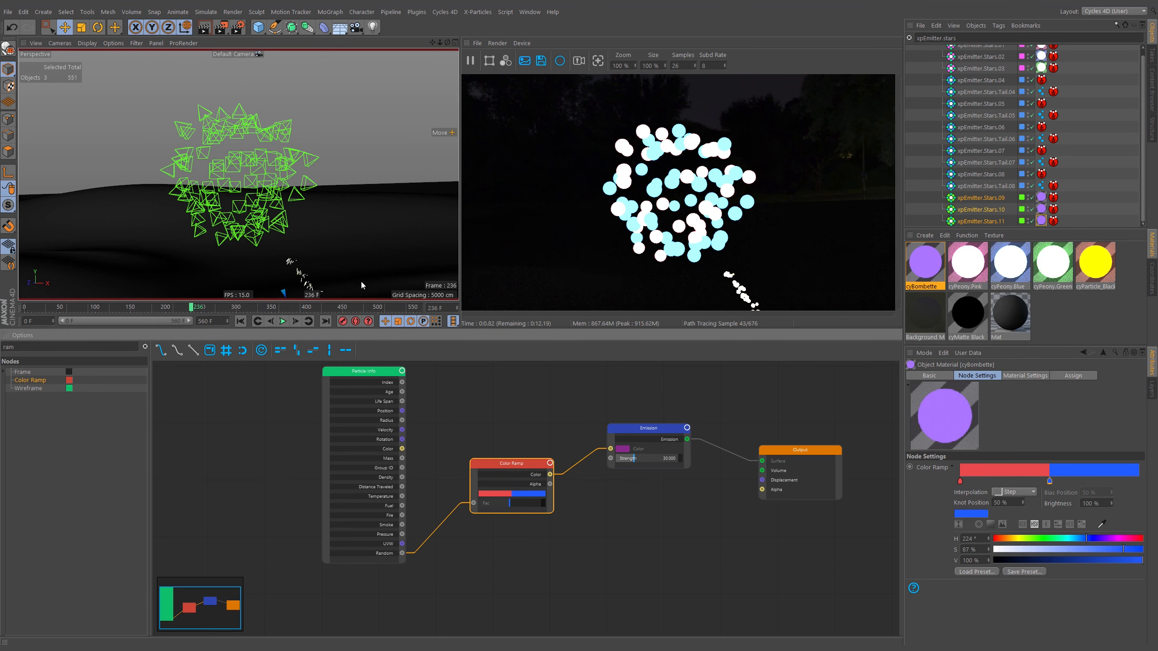
{"action": "right_click_drag", "start_coordinate": [272, 185], "coordinate": [295, 238], "text": "alt"}
{"action": "middle_click_drag", "start_coordinate": [299, 253], "coordinate": [233, 133], "text": "alt"}
{"action": "right_click_drag", "start_coordinate": [265, 231], "coordinate": [269, 244], "text": "alt"}
{"action": "middle_click_drag", "start_coordinate": [272, 247], "coordinate": [265, 241], "text": "alt"}
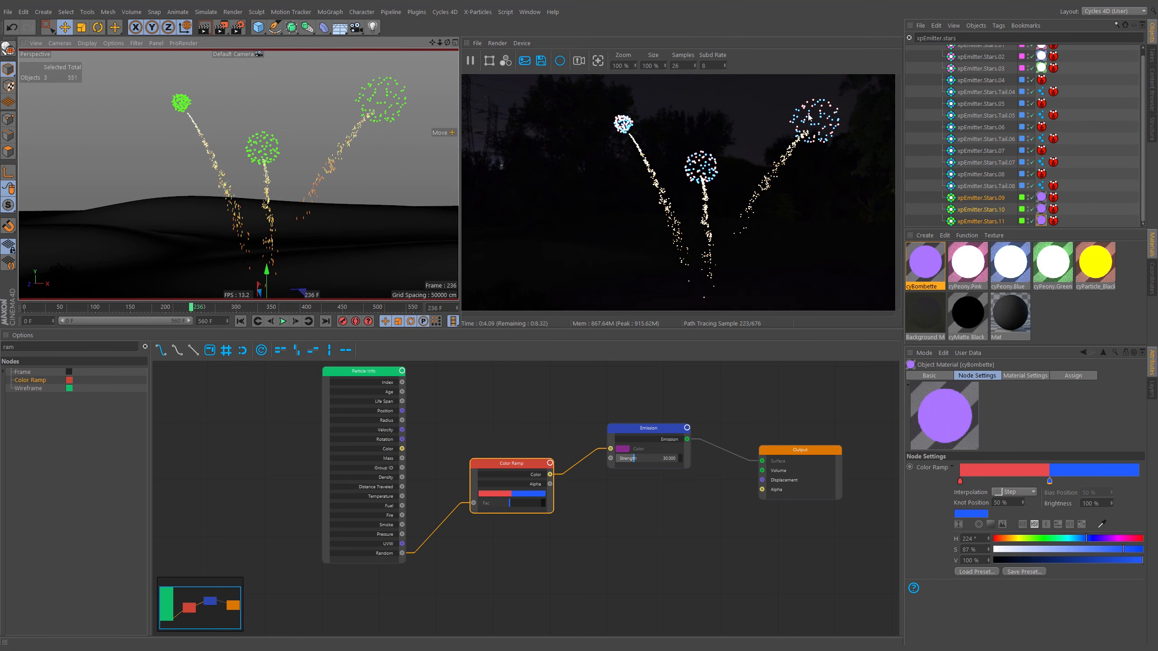
- Check the rendered star colors at frames 254, 269 and 250
{"action": "left_click", "coordinate": [203, 307]}
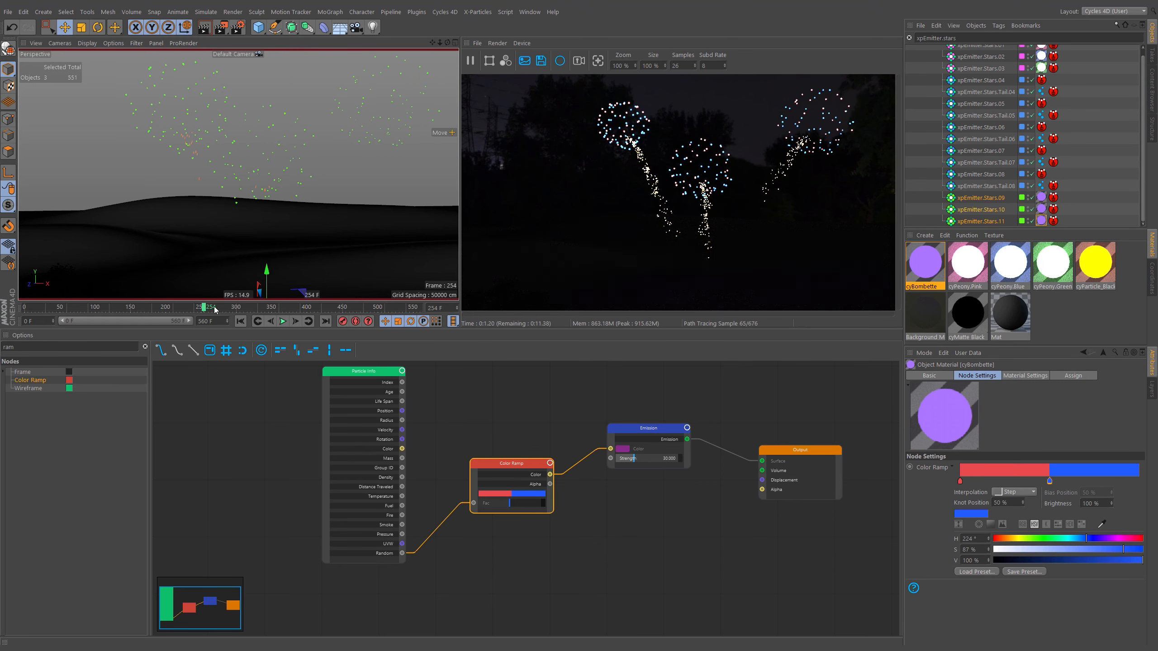
{"action": "left_click", "coordinate": [215, 309]}
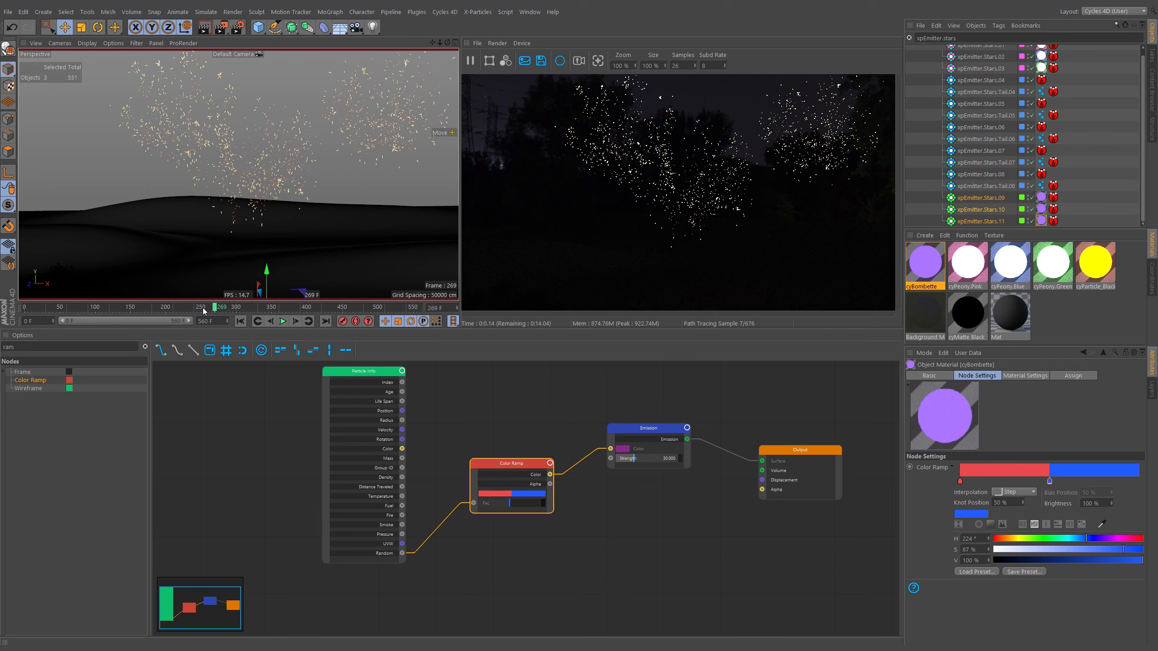
{"action": "left_click", "coordinate": [201, 309]}
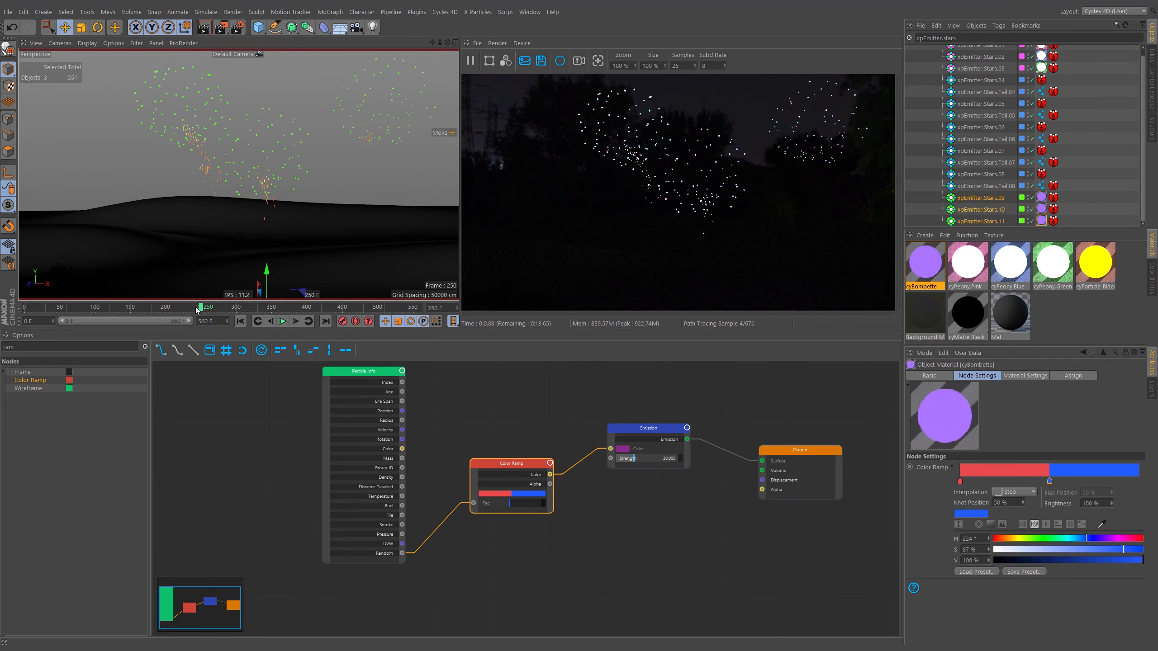
- Clear the object filter, add a cyCamera tag to the Motion Camera, and look through that camera in the viewport
{"action": "left_click", "coordinate": [909, 38]}
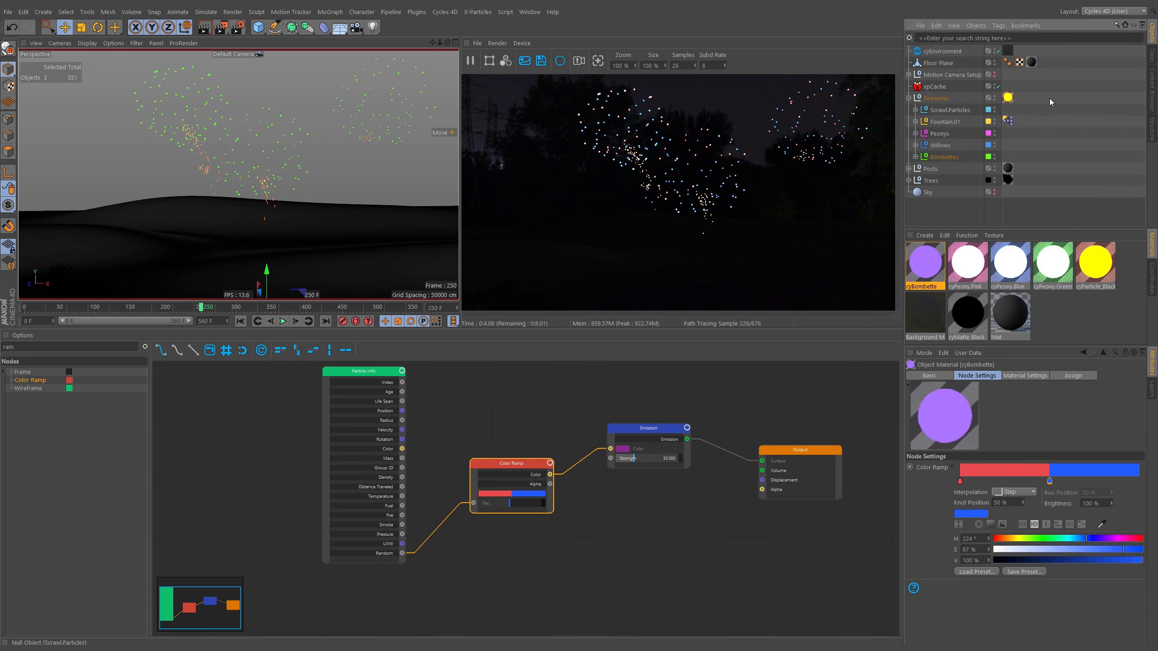
{"action": "left_click", "coordinate": [910, 74]}
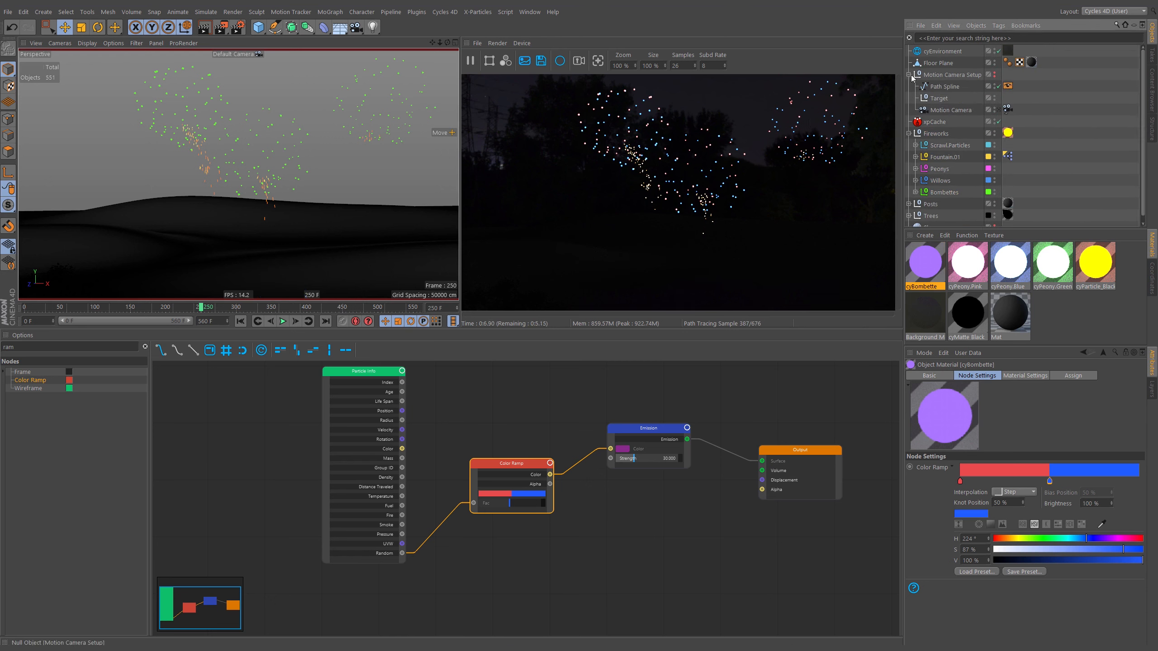
{"action": "right_click", "coordinate": [951, 113]}
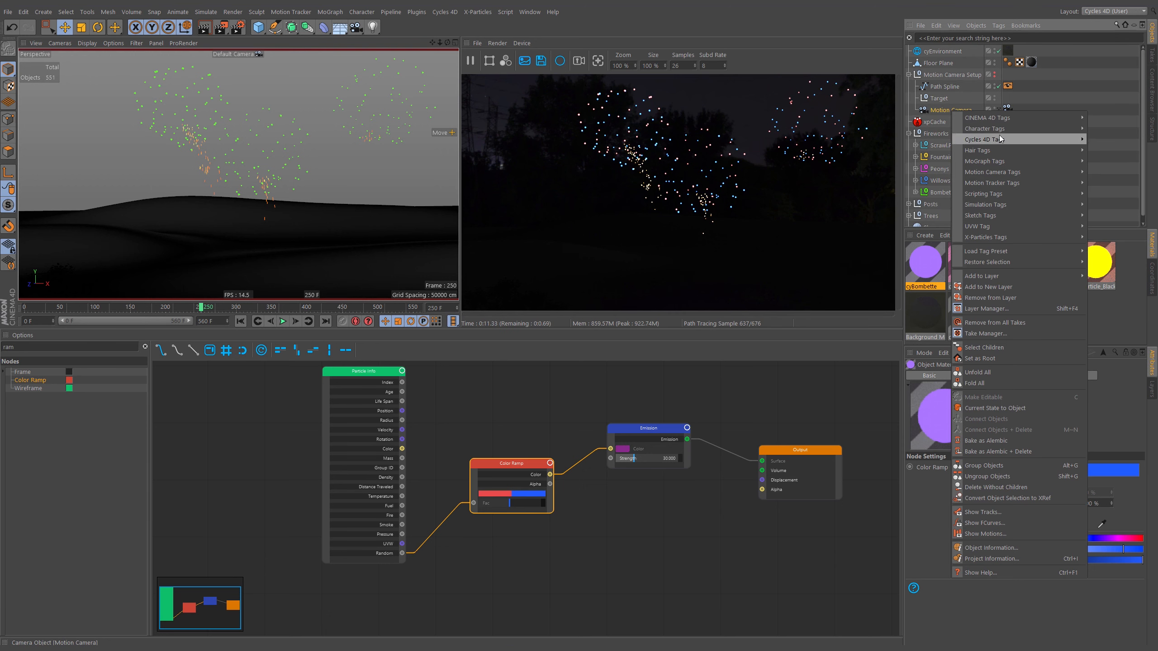
{"action": "mouse_move", "coordinate": [1001, 139]}
{"action": "left_click", "coordinate": [1105, 151]}
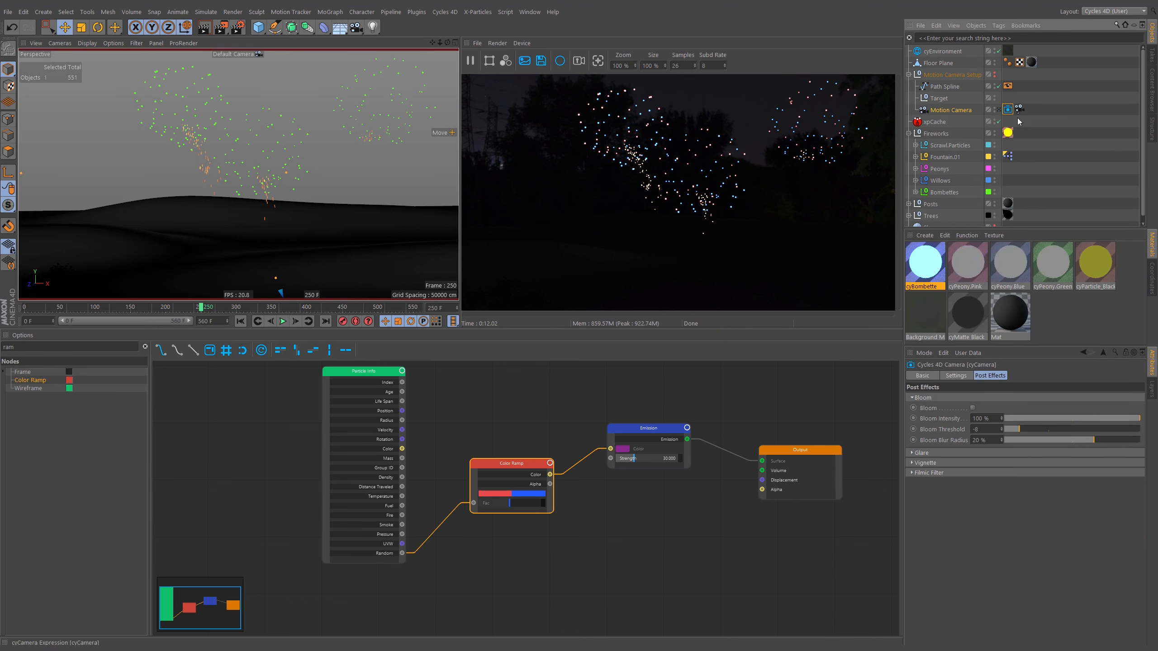
{"action": "left_click", "coordinate": [999, 113]}
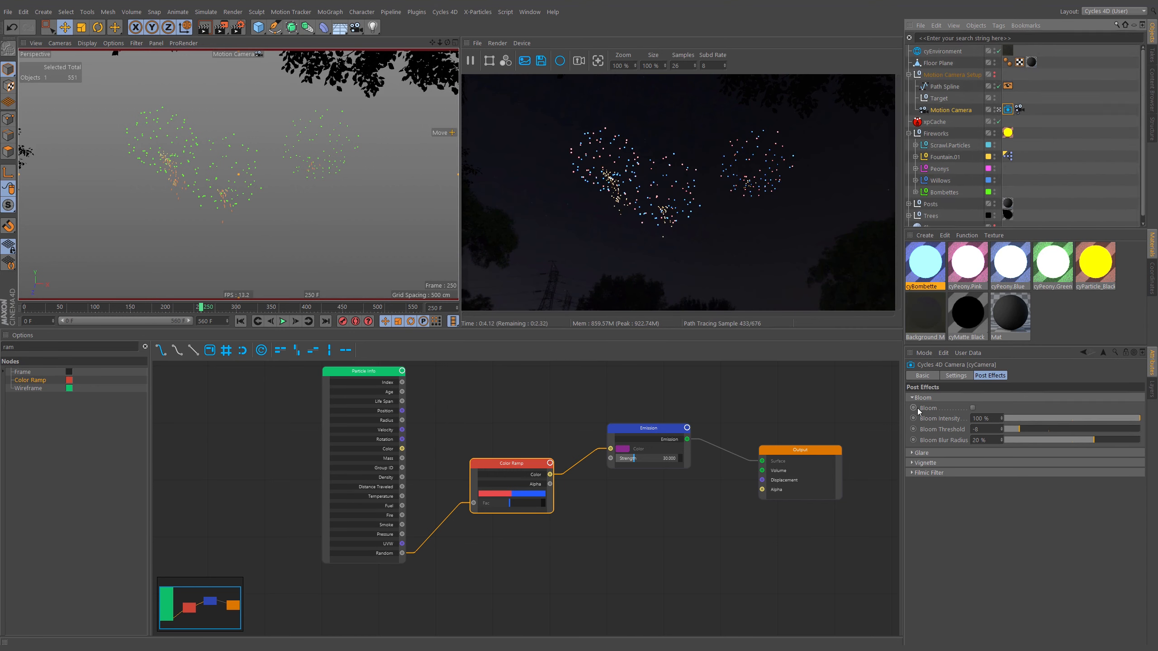
- Examine the cyCamera tag's depth of field, motion blur, glare and vignette options
{"action": "left_click", "coordinate": [954, 375]}
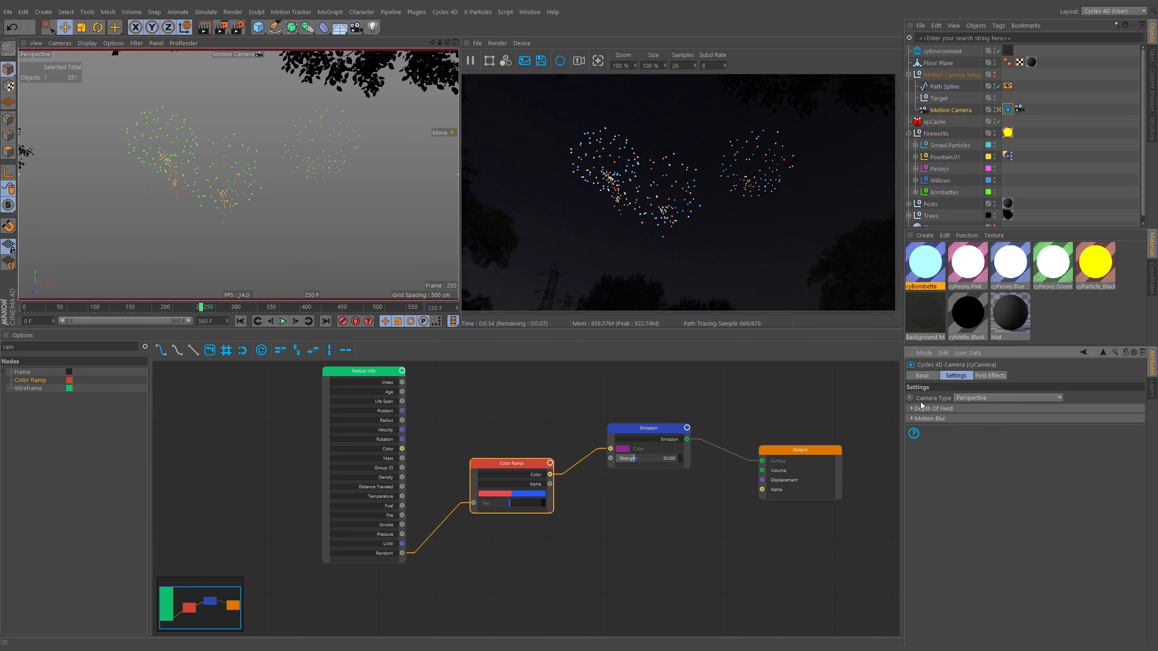
{"action": "left_click", "coordinate": [938, 419]}
{"action": "left_click", "coordinate": [937, 409]}
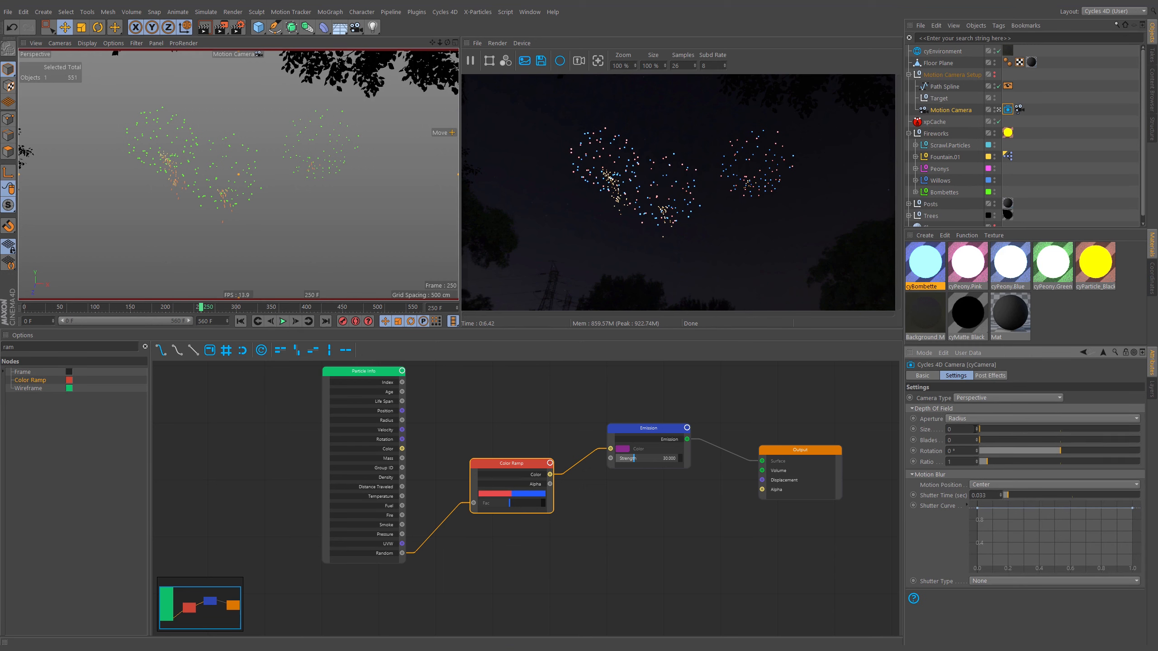
{"action": "left_click", "coordinate": [923, 475]}
{"action": "left_click", "coordinate": [932, 409]}
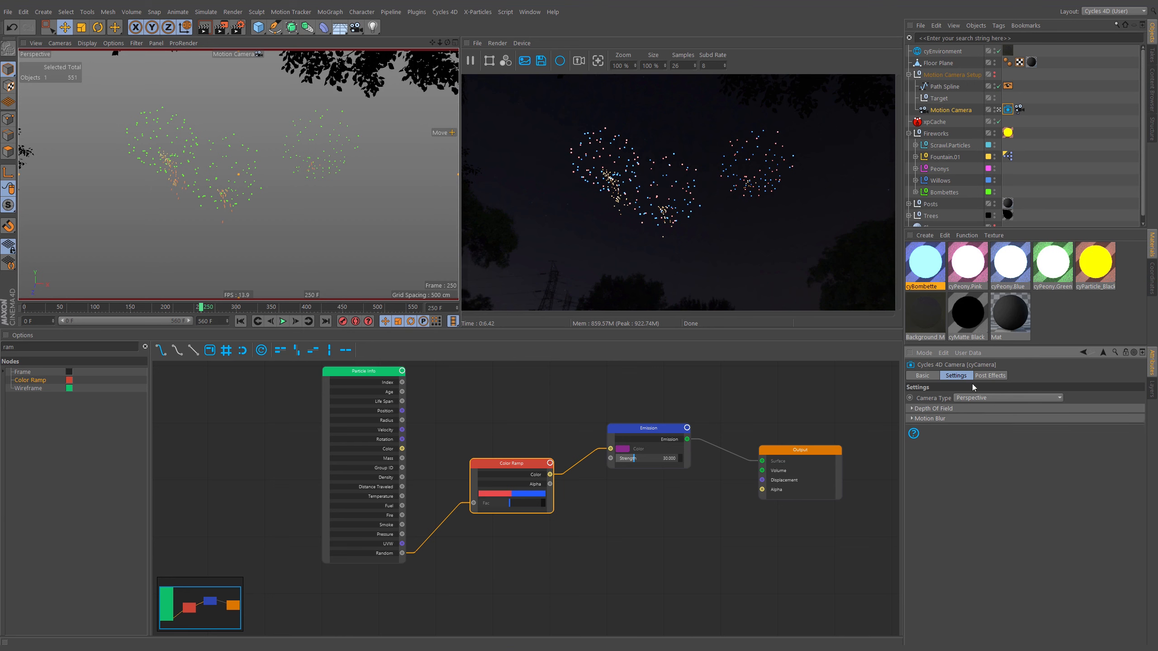
{"action": "left_click", "coordinate": [989, 375]}
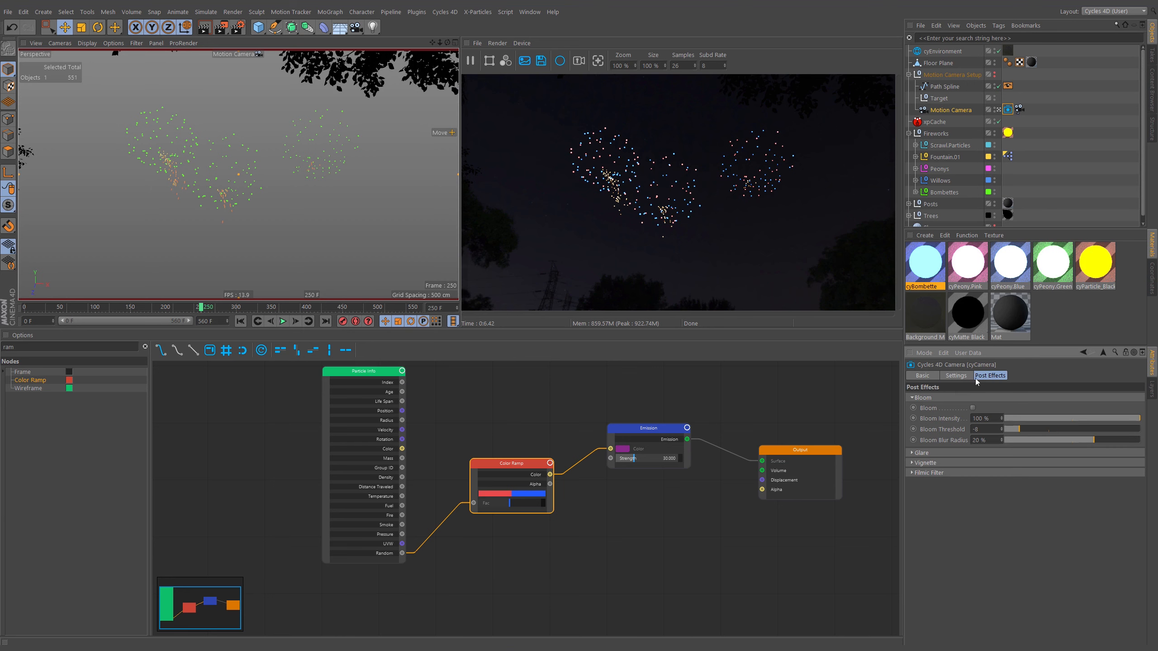
{"action": "left_click", "coordinate": [926, 453]}
{"action": "left_click", "coordinate": [926, 453]}
{"action": "left_click", "coordinate": [929, 463]}
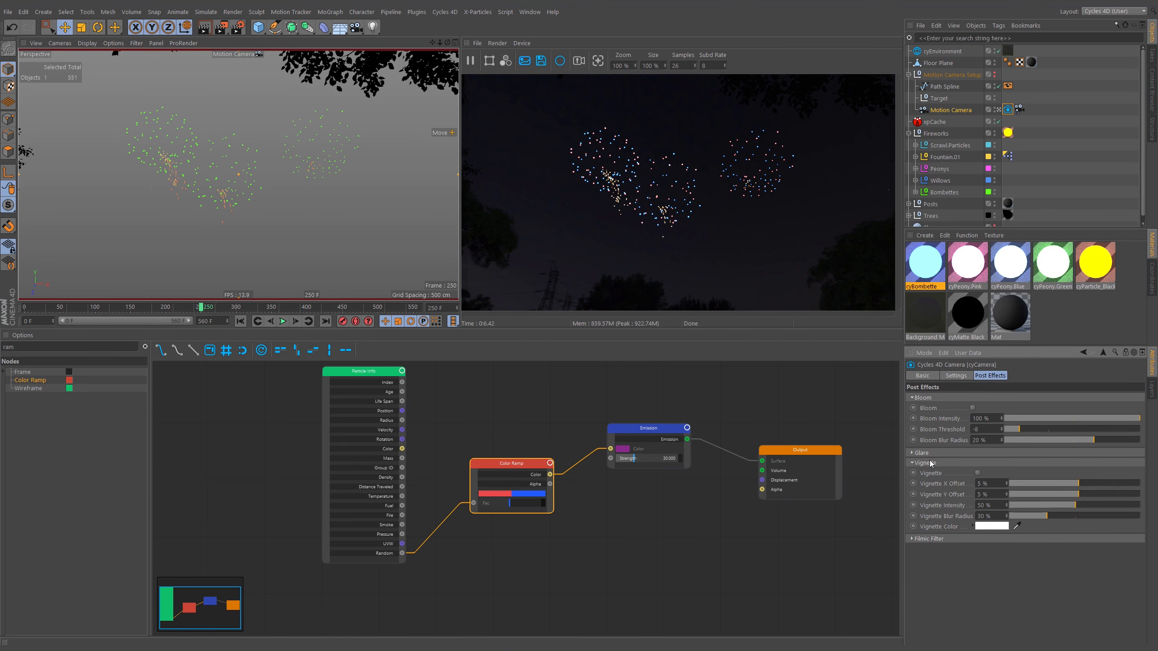
{"action": "left_click", "coordinate": [930, 463]}
{"action": "left_click", "coordinate": [934, 453]}
{"action": "left_click", "coordinate": [934, 453]}
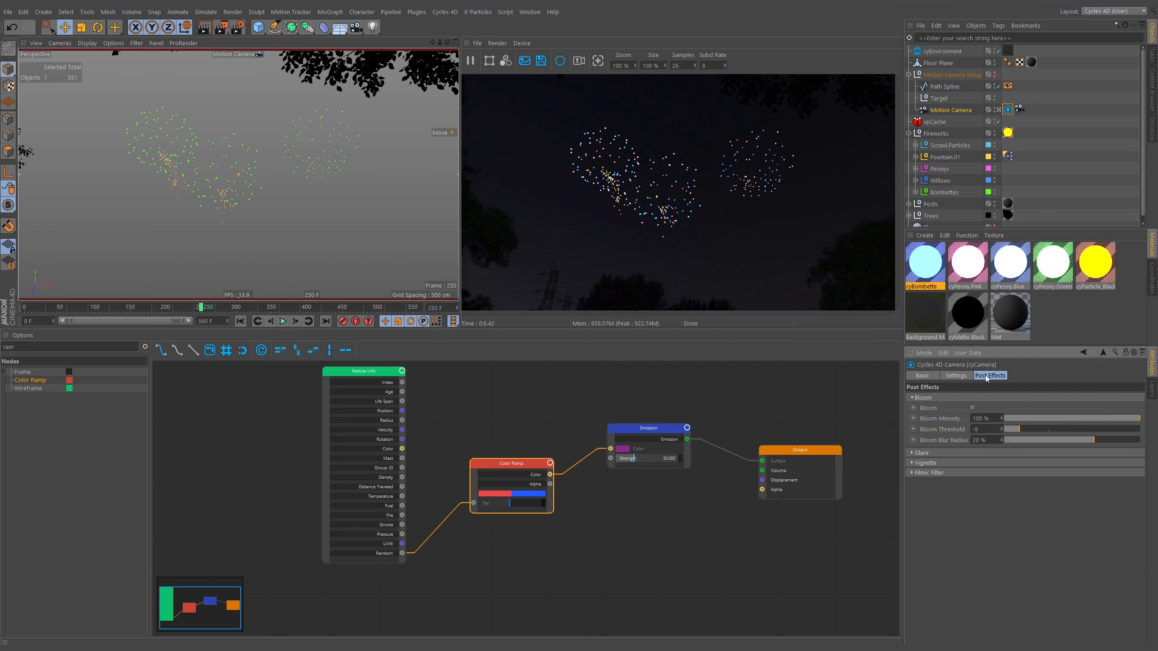
- Enable Bloom on the cyCamera tag with 18.7% intensity, a threshold of about -3 and a 6.9% blur radius
{"action": "left_click", "coordinate": [973, 408]}
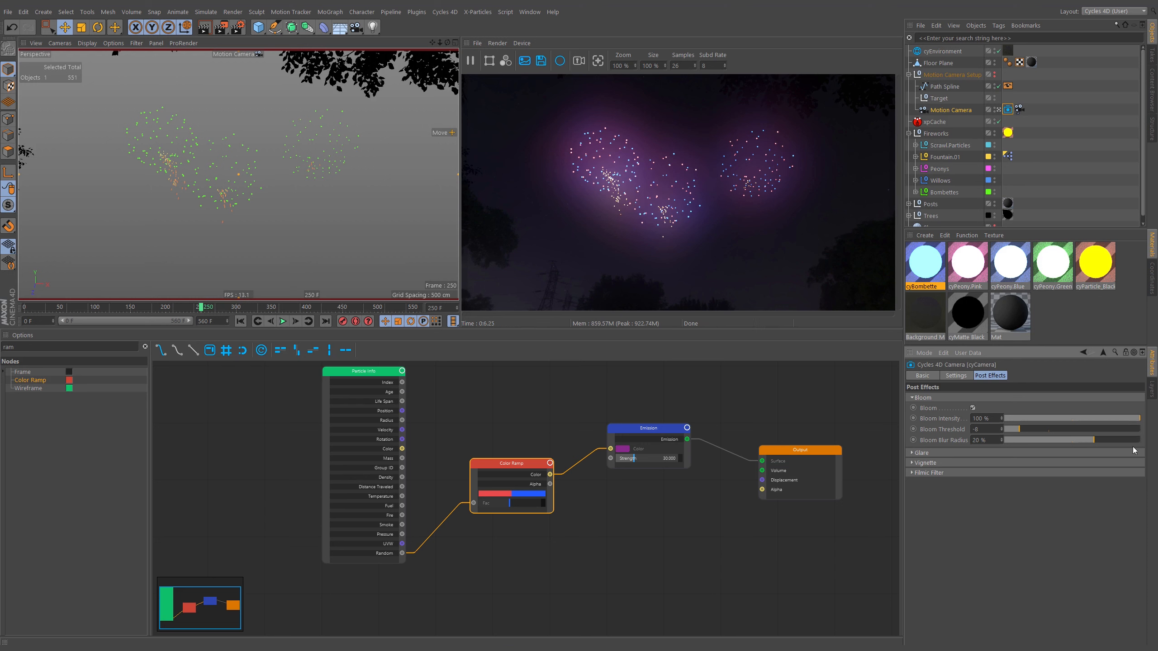
{"action": "mouse_move", "coordinate": [1029, 430]}
{"action": "left_mouse_down"}
{"action": "mouse_move", "coordinate": [1078, 440]}
{"action": "mouse_move", "coordinate": [1028, 440]}
{"action": "left_mouse_up"}
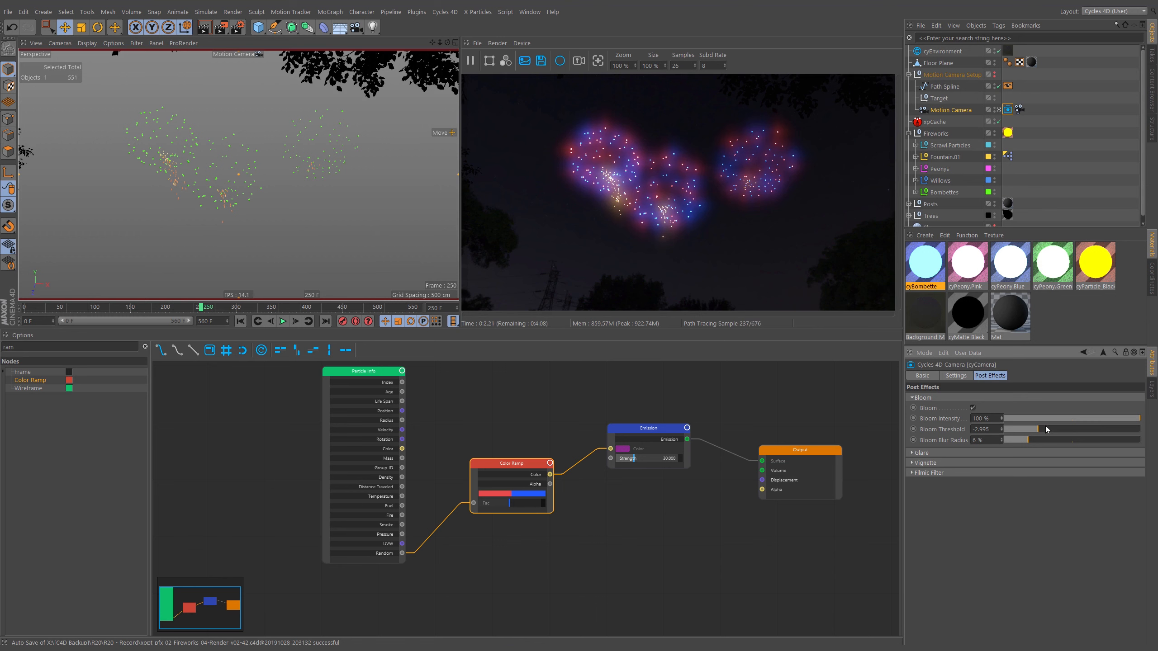
{"action": "left_click_drag", "start_coordinate": [1047, 429], "coordinate": [1051, 431]}
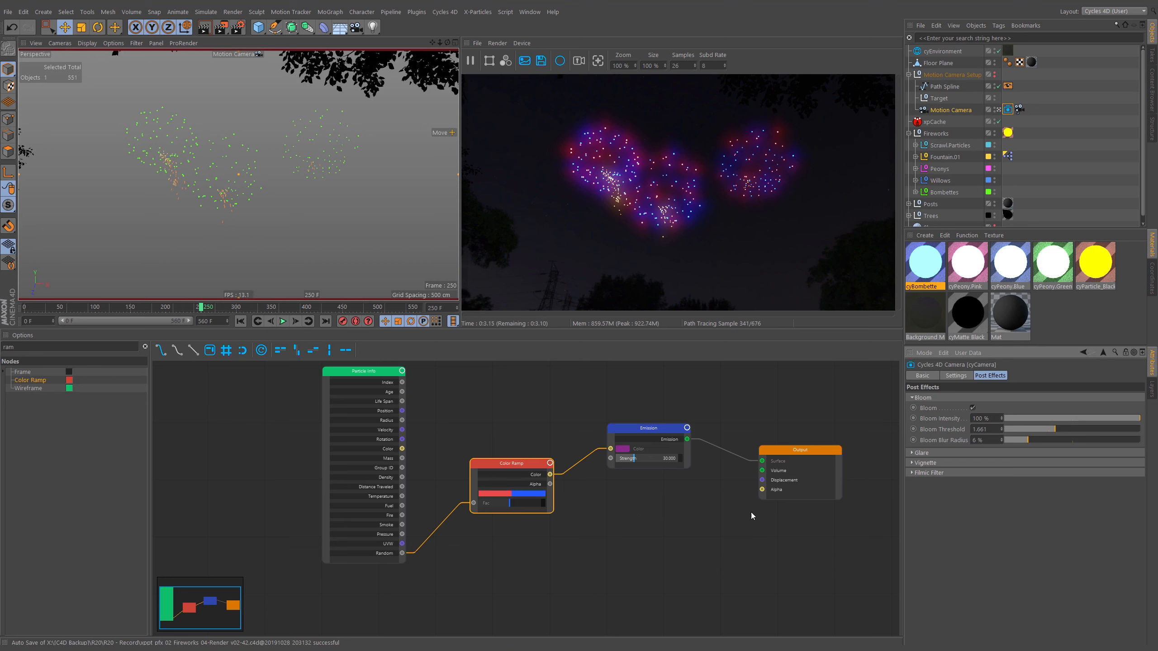
{"action": "mouse_move", "coordinate": [1054, 429]}
{"action": "left_mouse_down"}
{"action": "mouse_move", "coordinate": [1045, 434]}
{"action": "mouse_move", "coordinate": [1054, 432]}
{"action": "left_mouse_up"}
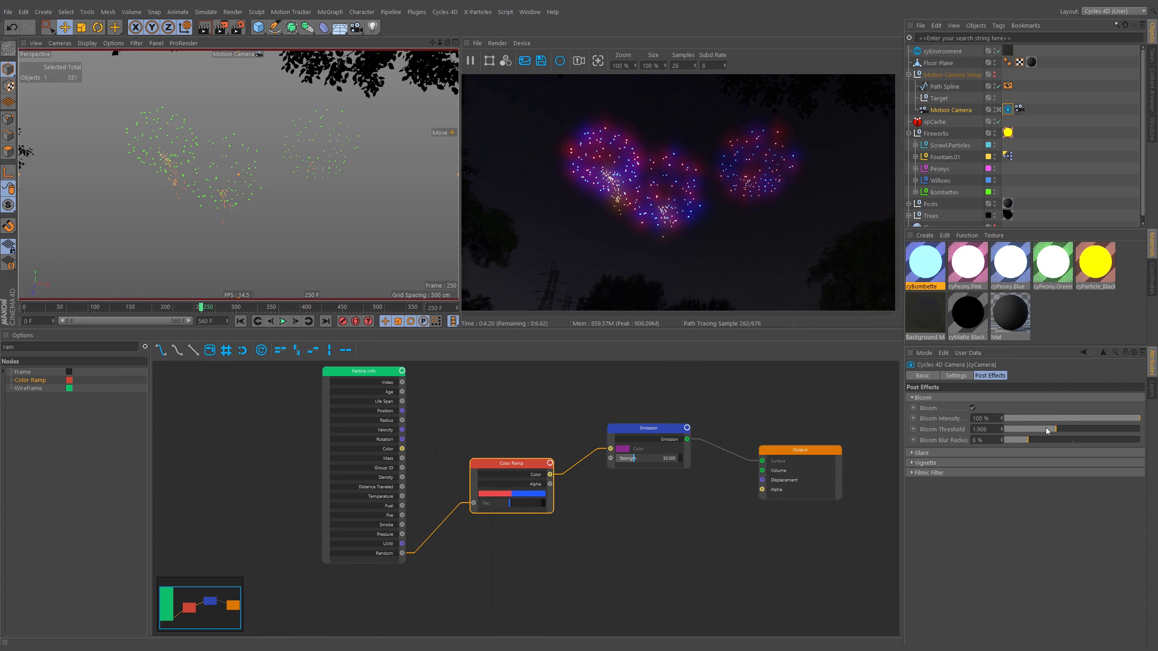
{"action": "left_click", "coordinate": [1035, 431]}
{"action": "left_click_drag", "start_coordinate": [1034, 431], "coordinate": [1036, 433]}
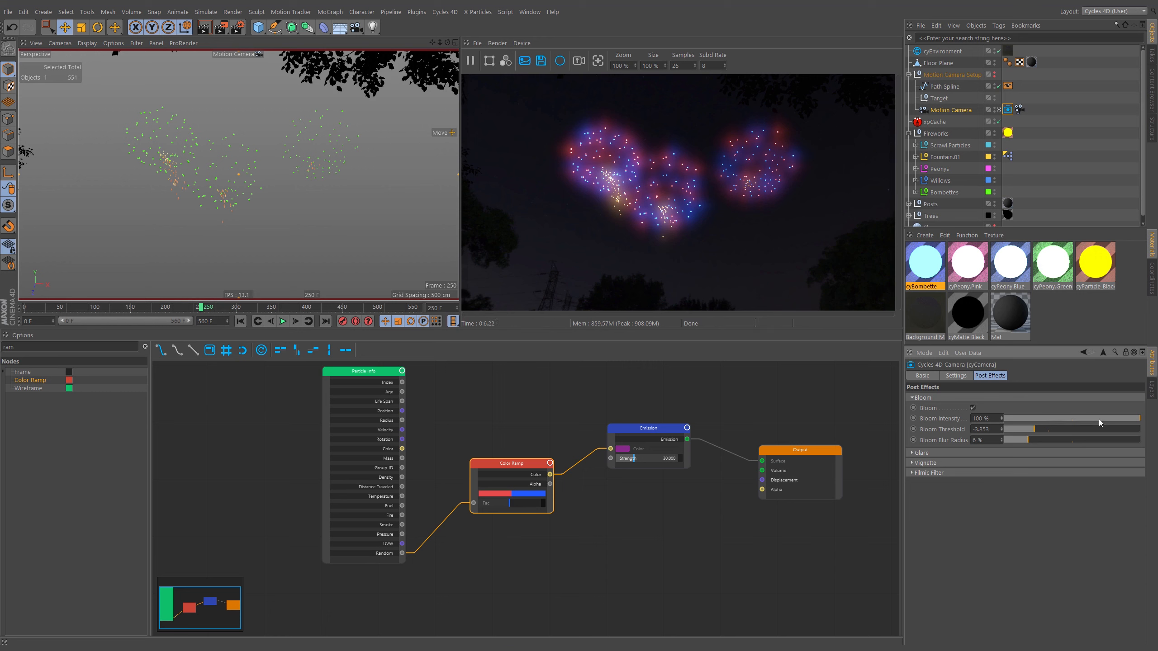
{"action": "left_click_drag", "start_coordinate": [1138, 418], "coordinate": [1029, 424]}
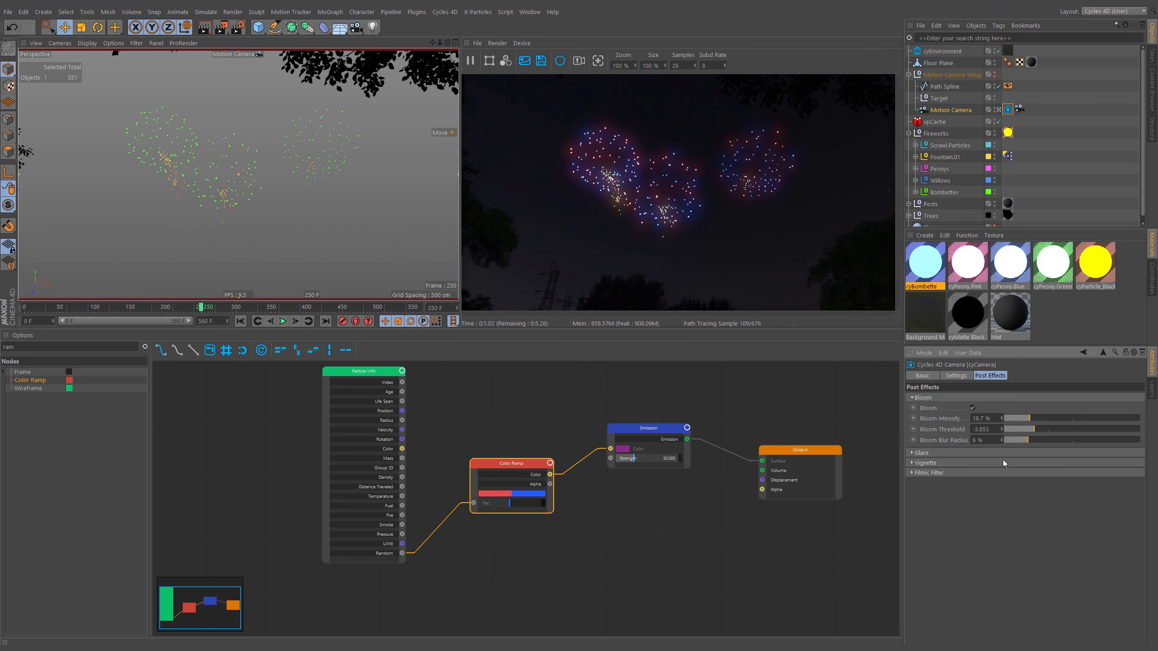
{"action": "left_click", "coordinate": [1031, 440]}
- Check the bloom in the render preview at frames 269, 349, 396, 417 and 403
{"action": "mouse_move", "coordinate": [201, 307]}
{"action": "left_mouse_down"}
{"action": "mouse_move", "coordinate": [182, 309]}
{"action": "mouse_move", "coordinate": [219, 315]}
{"action": "left_mouse_up"}
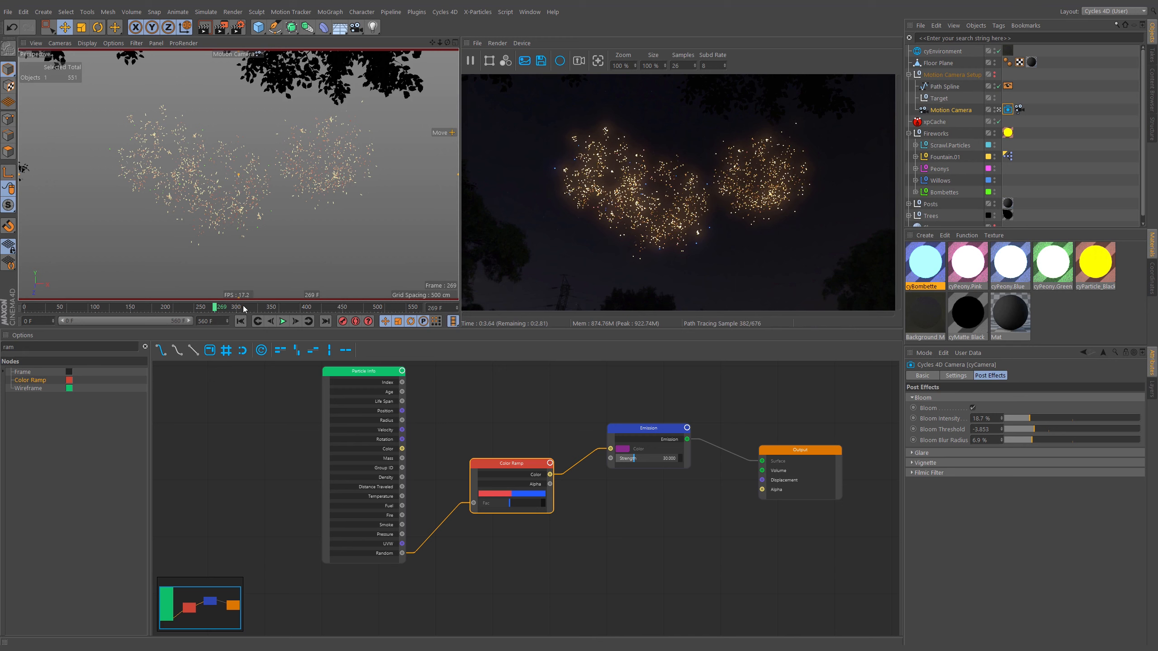
{"action": "left_click_drag", "start_coordinate": [243, 310], "coordinate": [276, 309]}
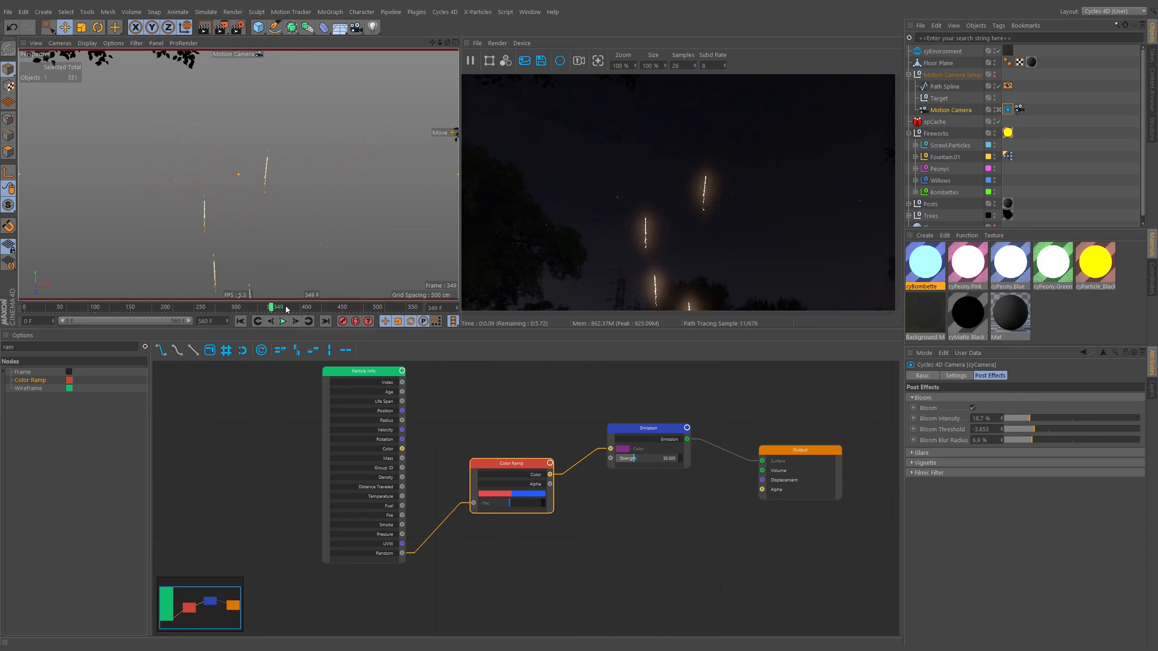
{"action": "left_click", "coordinate": [302, 311]}
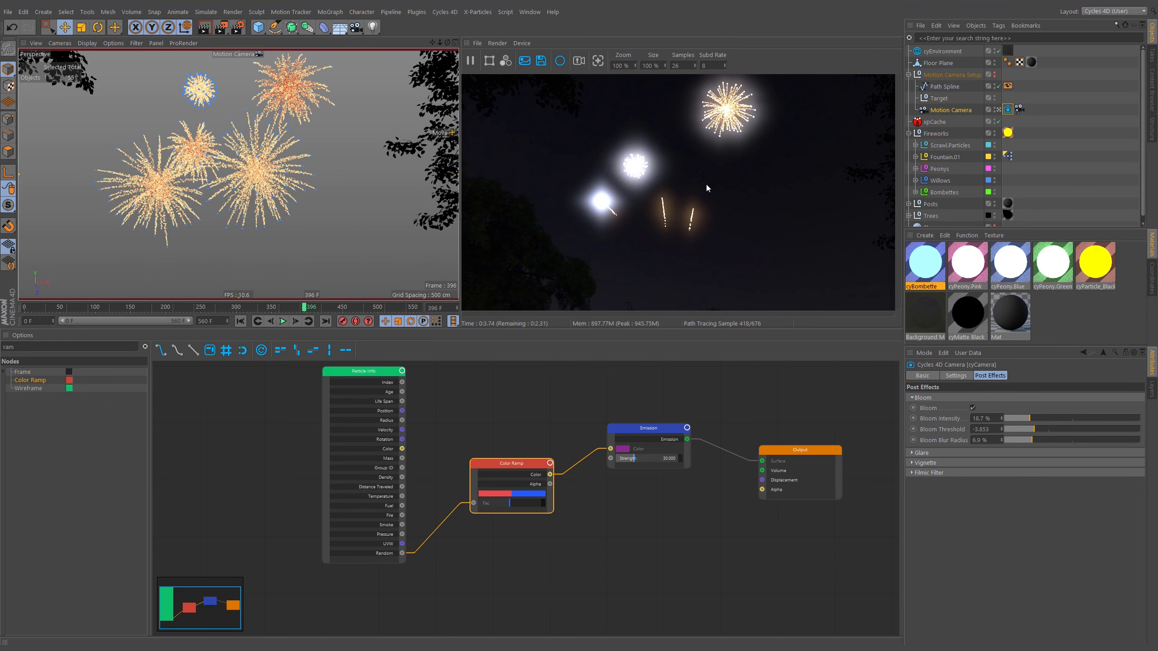
{"action": "left_click", "coordinate": [316, 308]}
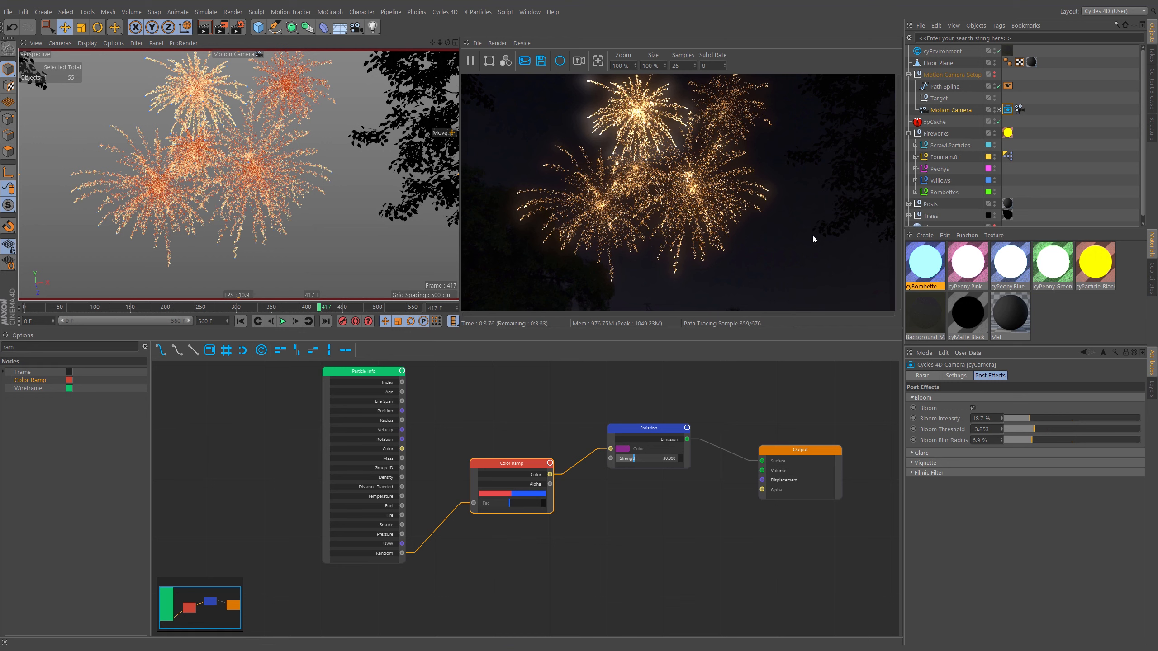
{"action": "left_click", "coordinate": [308, 308]}
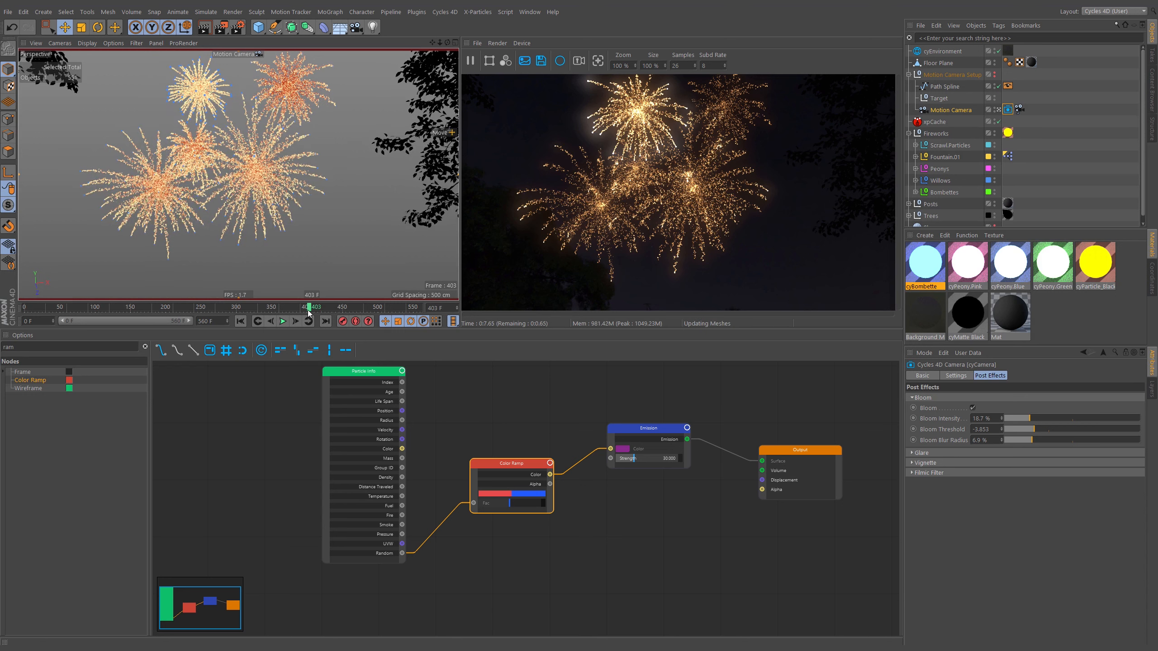
- Rename the cyBombette material to cyRed+Blue
{"action": "double_click", "coordinate": [908, 286]}
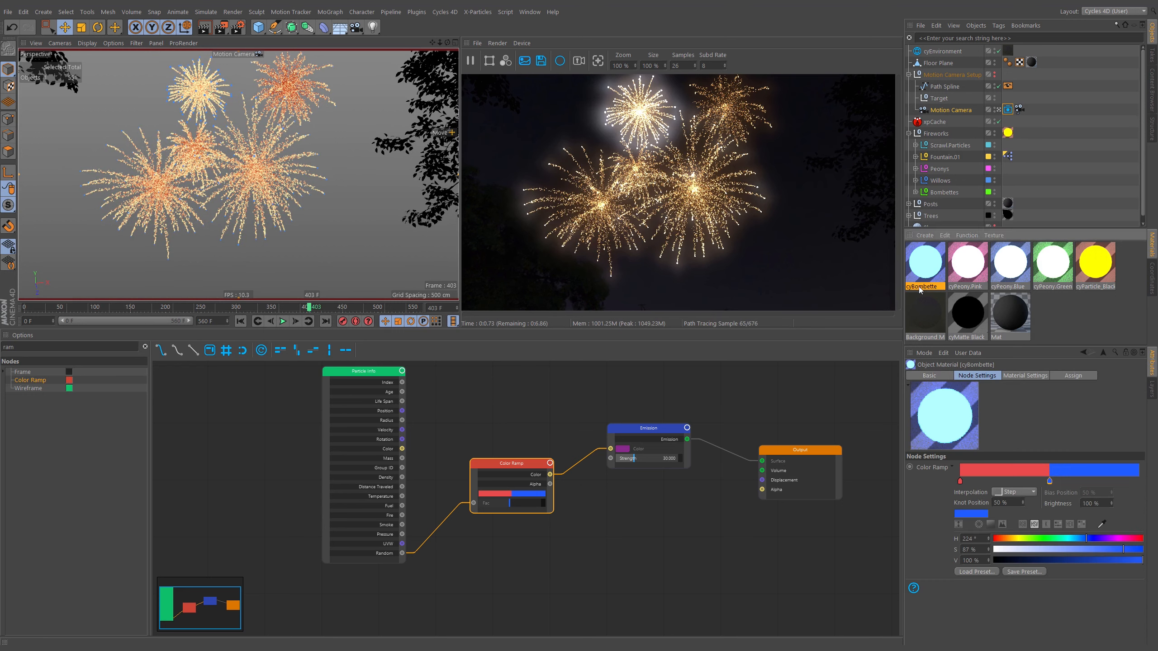
{"action": "type", "text": "Red"}
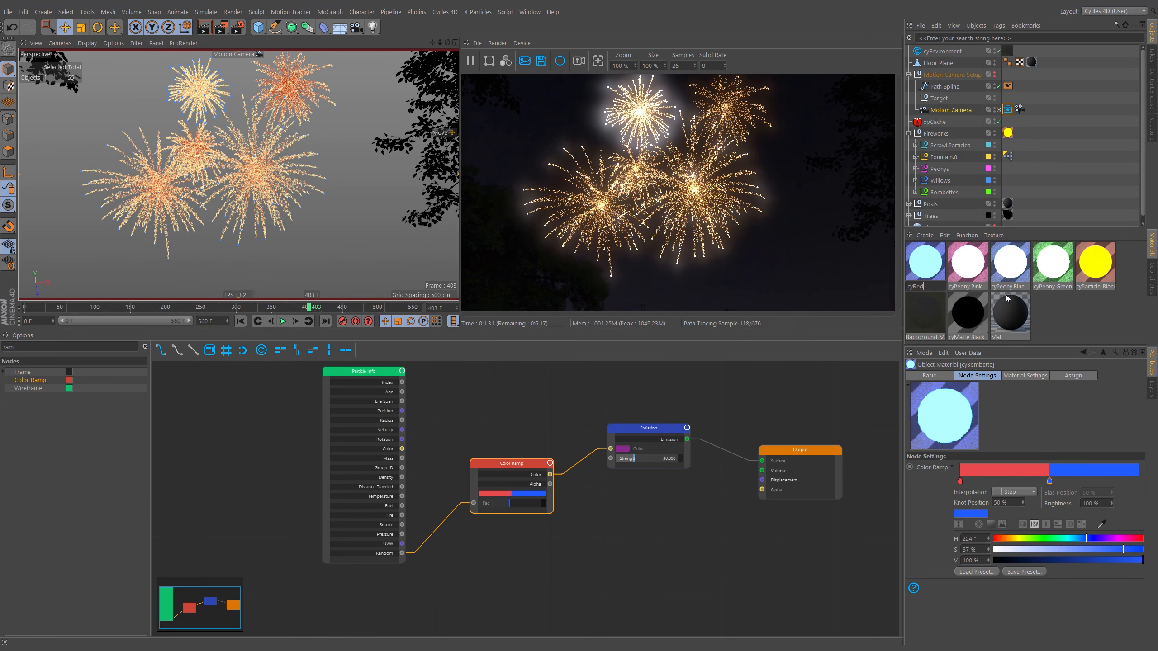
{"action": "type", "text": "+Blue"}
{"action": "key", "text": "Return"}
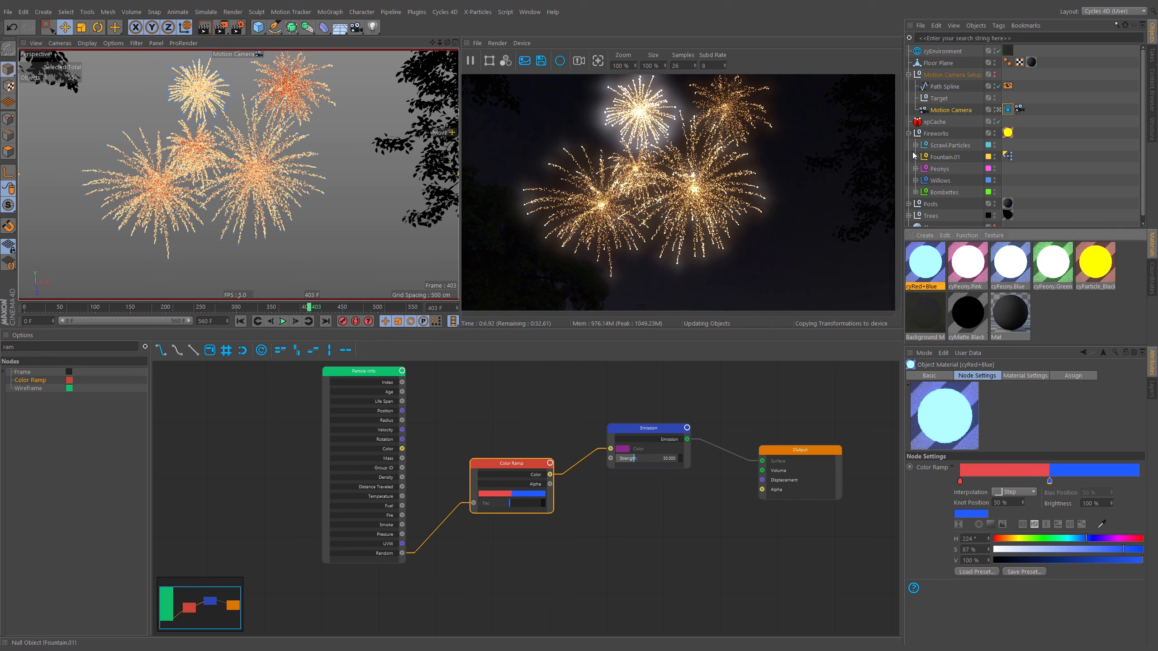
- Filter the object list by "xpemitter.stars" and select the xpEmitter.Stars.05 emitter
{"action": "left_click", "coordinate": [951, 37]}
{"action": "type", "text": "xpemitter"}
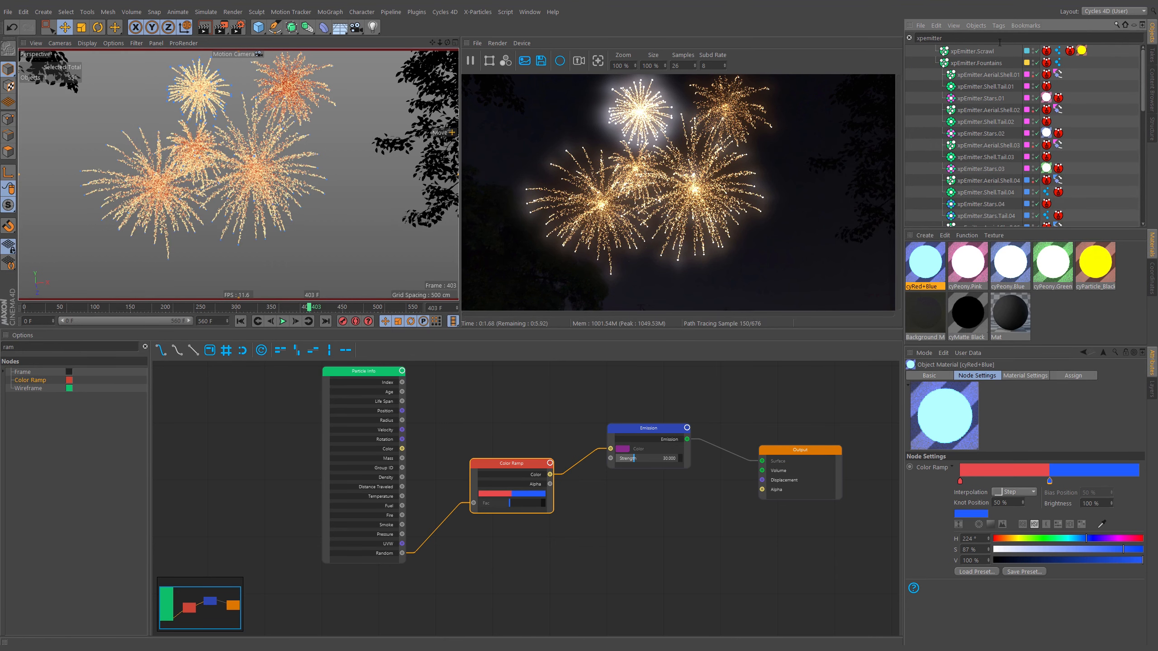
{"action": "scroll", "coordinate": [998, 142], "scroll_direction": "down", "scroll_amount": 3}
{"action": "left_click", "coordinate": [997, 140]}
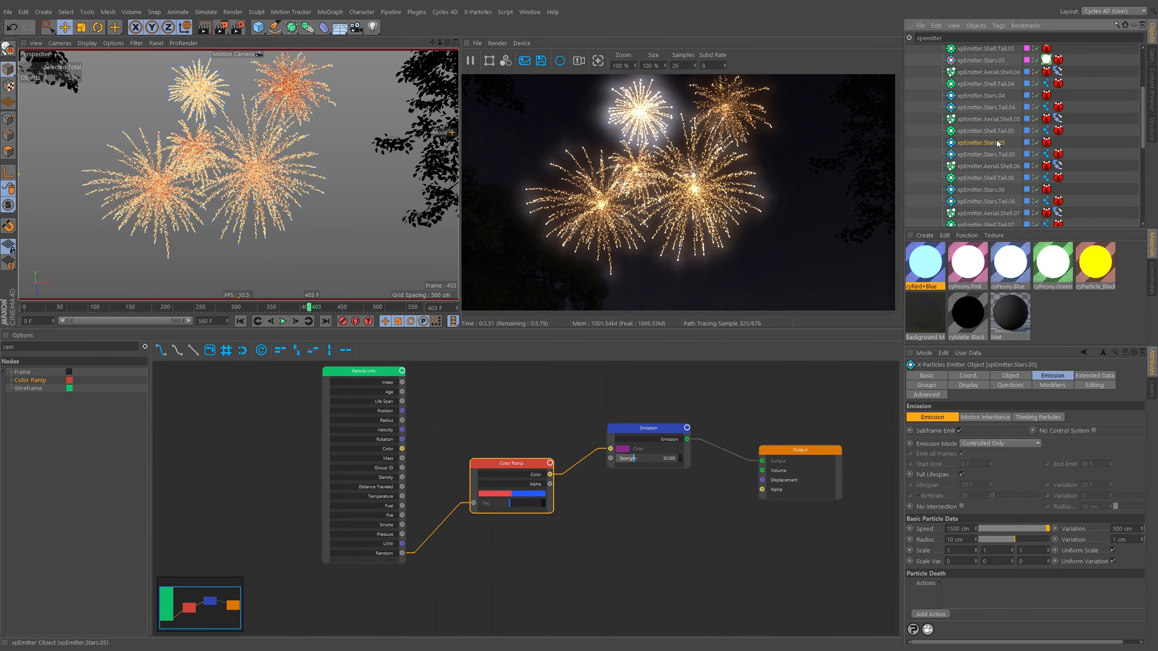
{"action": "left_click", "coordinate": [966, 37]}
{"action": "type", "text": ".stars"}
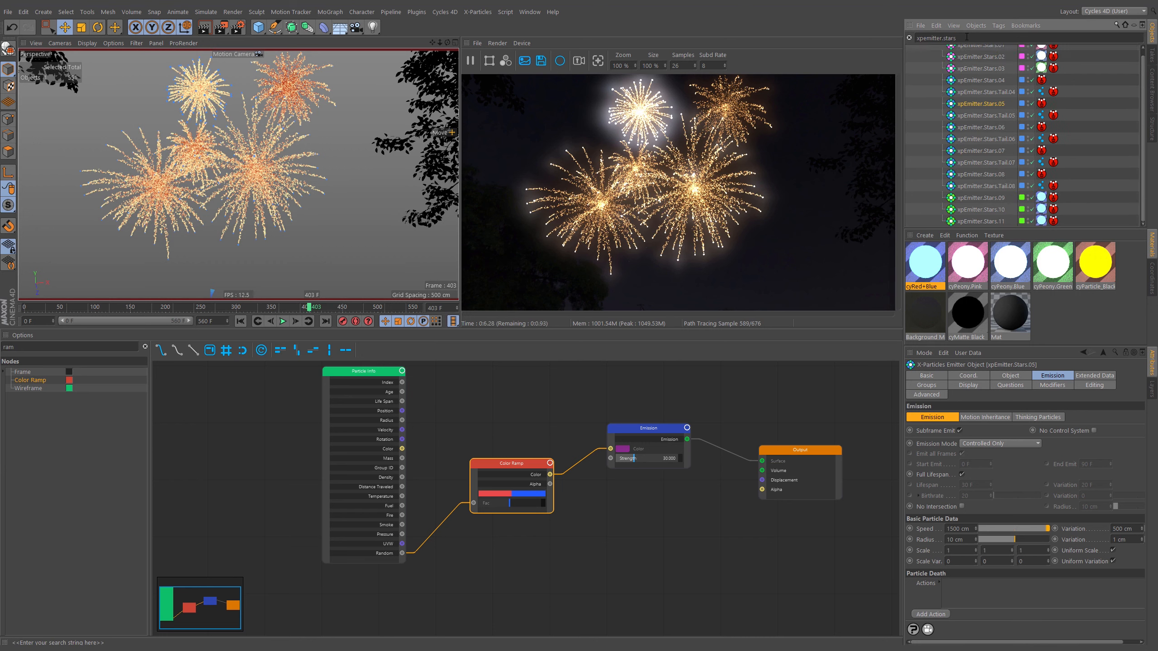
- Add xpEmitter.Stars.04, 06, 07 and 08 to the selection and apply the cyRed+Blue material to all five emitters
{"action": "left_click", "coordinate": [986, 81], "text": "ctrl"}
{"action": "left_click", "coordinate": [998, 126], "text": "ctrl"}
{"action": "left_click", "coordinate": [1001, 151], "text": "ctrl"}
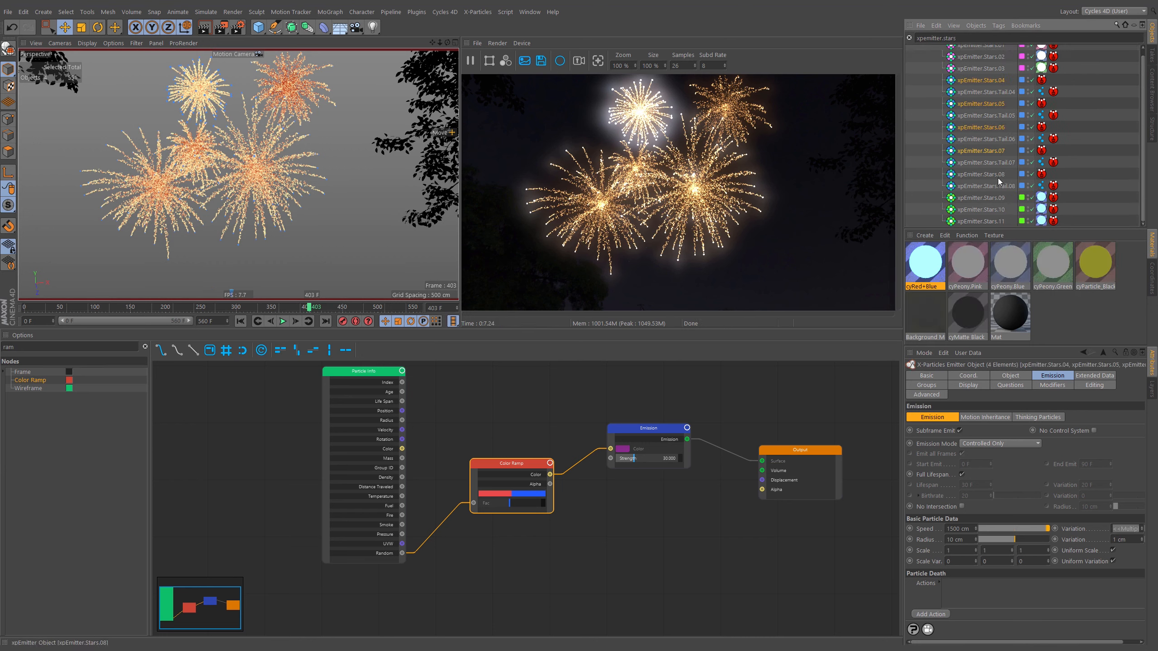
{"action": "left_click", "coordinate": [998, 174], "text": "ctrl"}
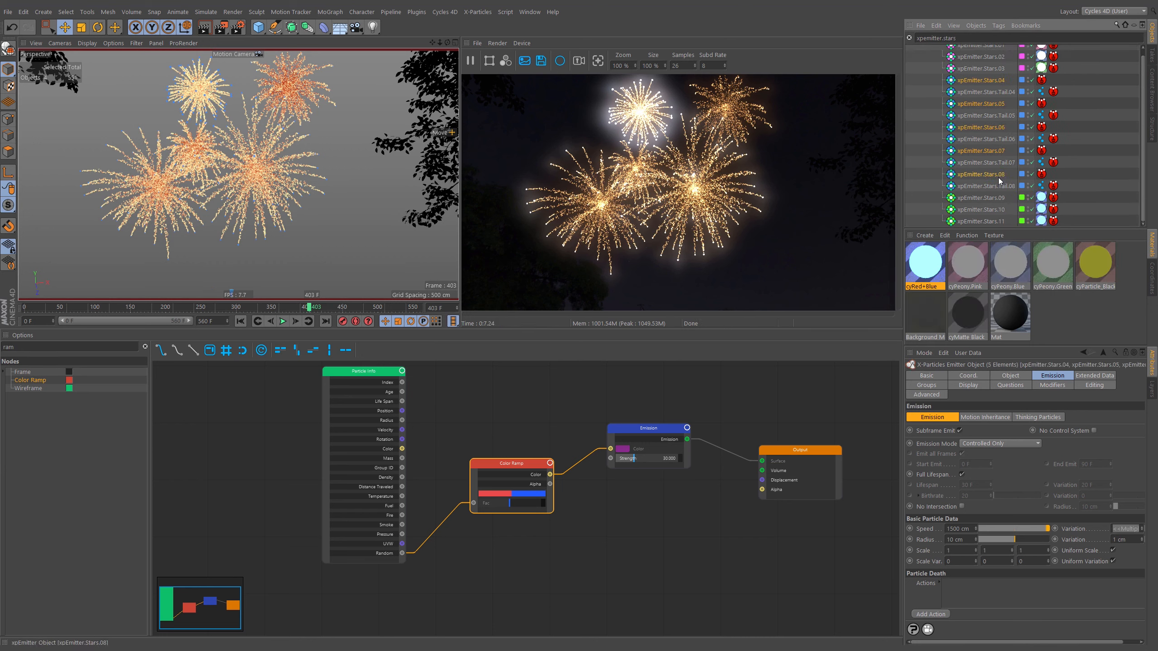
{"action": "right_click", "coordinate": [924, 266]}
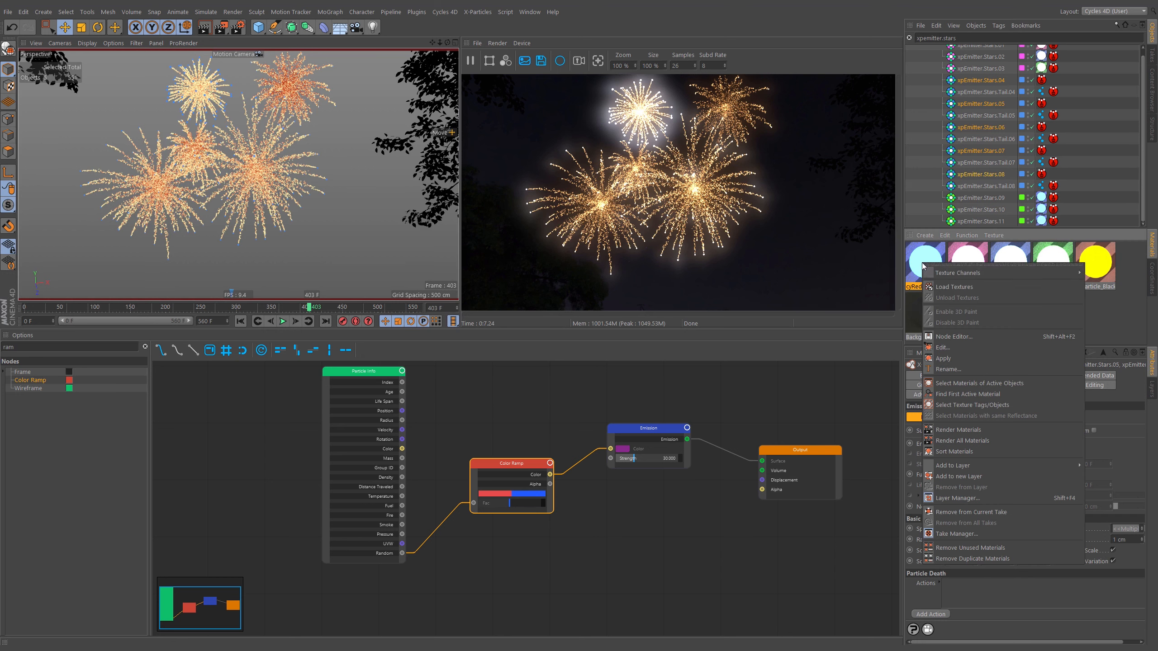
{"action": "left_click", "coordinate": [961, 358]}
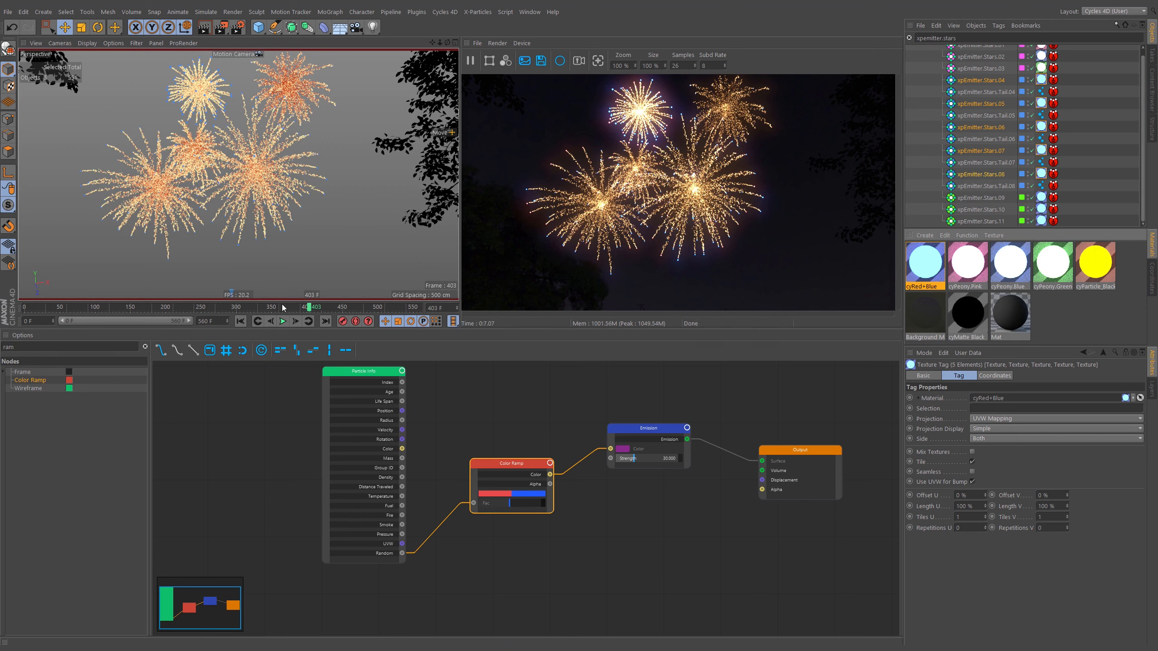
- Check the rendered fireworks with bloom at frames 235, 76 and 68
{"action": "left_click_drag", "start_coordinate": [312, 310], "coordinate": [190, 309]}
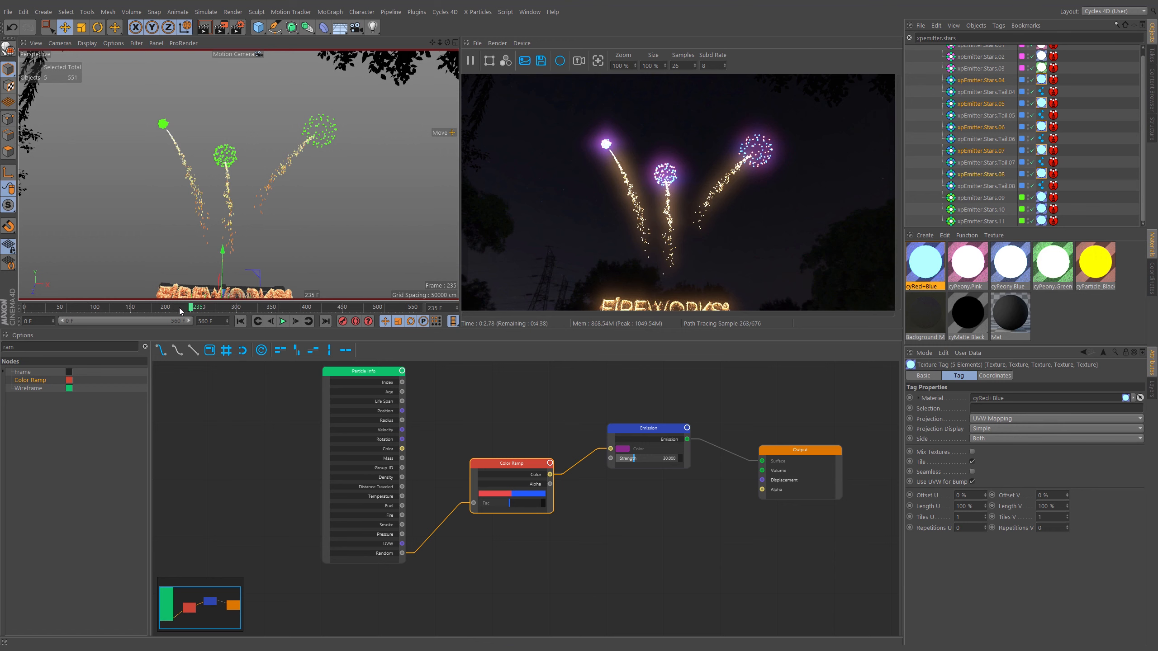
{"action": "left_click_drag", "start_coordinate": [180, 311], "coordinate": [78, 311]}
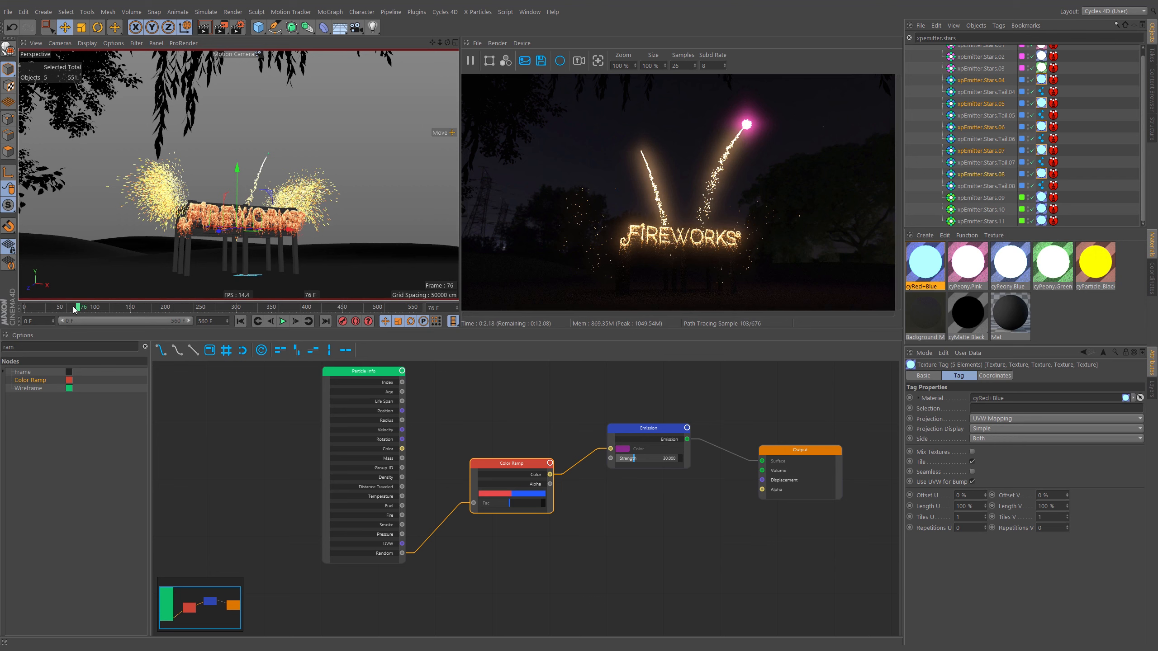
{"action": "left_click_drag", "start_coordinate": [76, 311], "coordinate": [74, 310]}
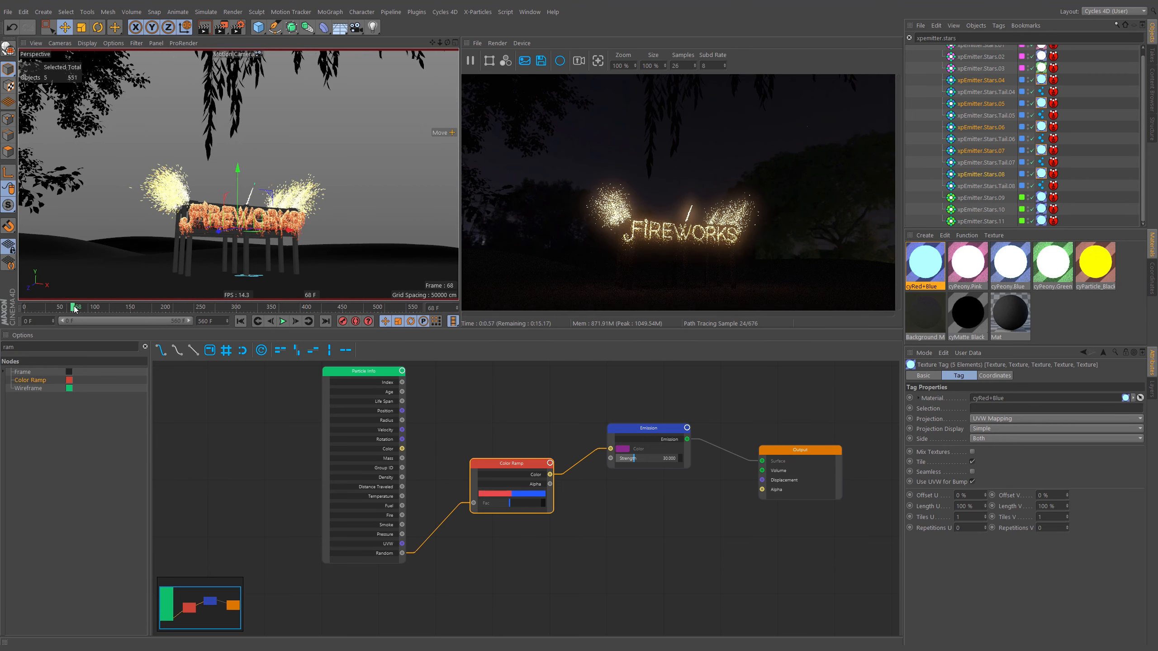
- At frame 76, clear the object list filter and set the cyEnvironment object's heading rotation to 152°
{"action": "left_click", "coordinate": [78, 311]}
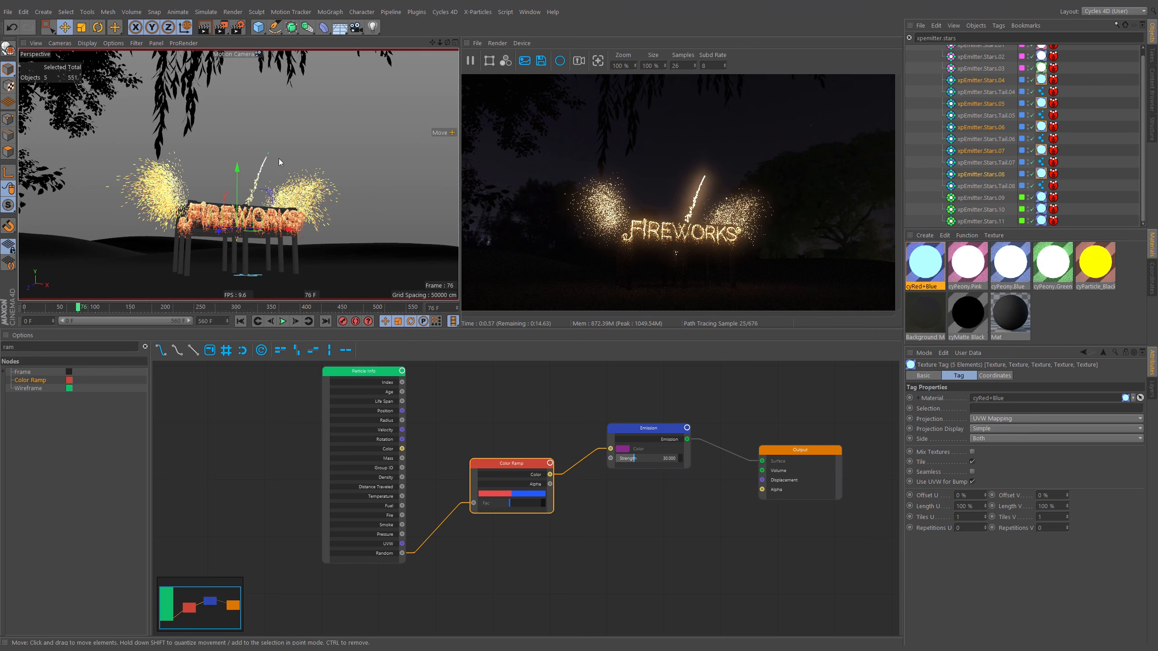
{"action": "left_click", "coordinate": [909, 38]}
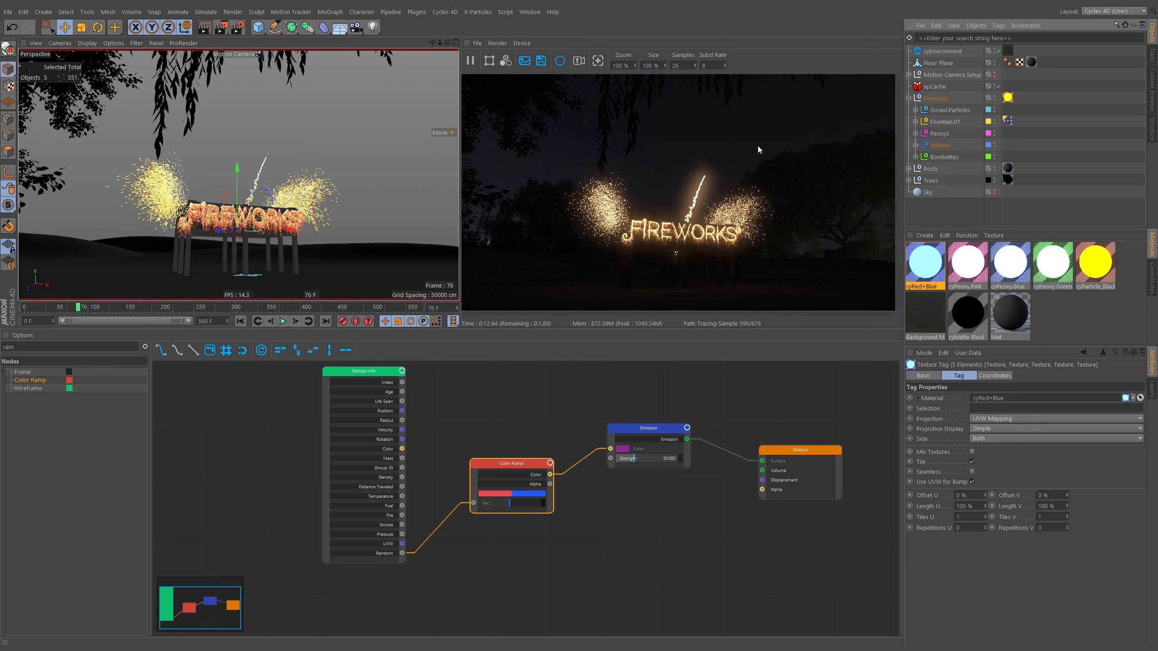
{"action": "left_click", "coordinate": [943, 52]}
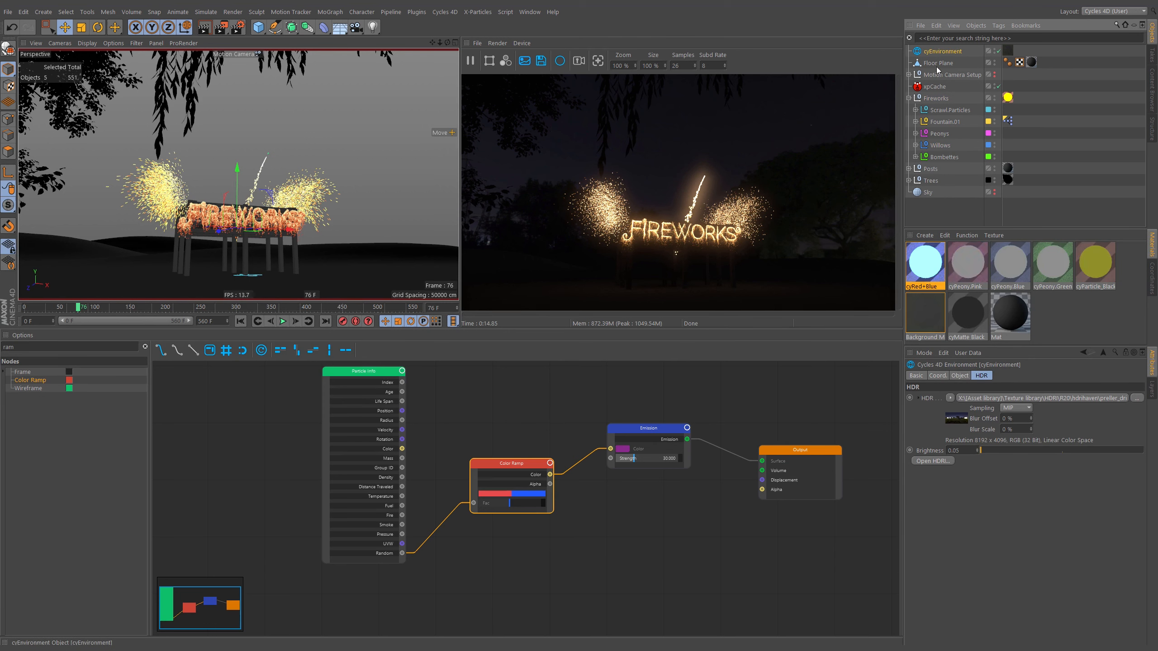
{"action": "left_click", "coordinate": [944, 378]}
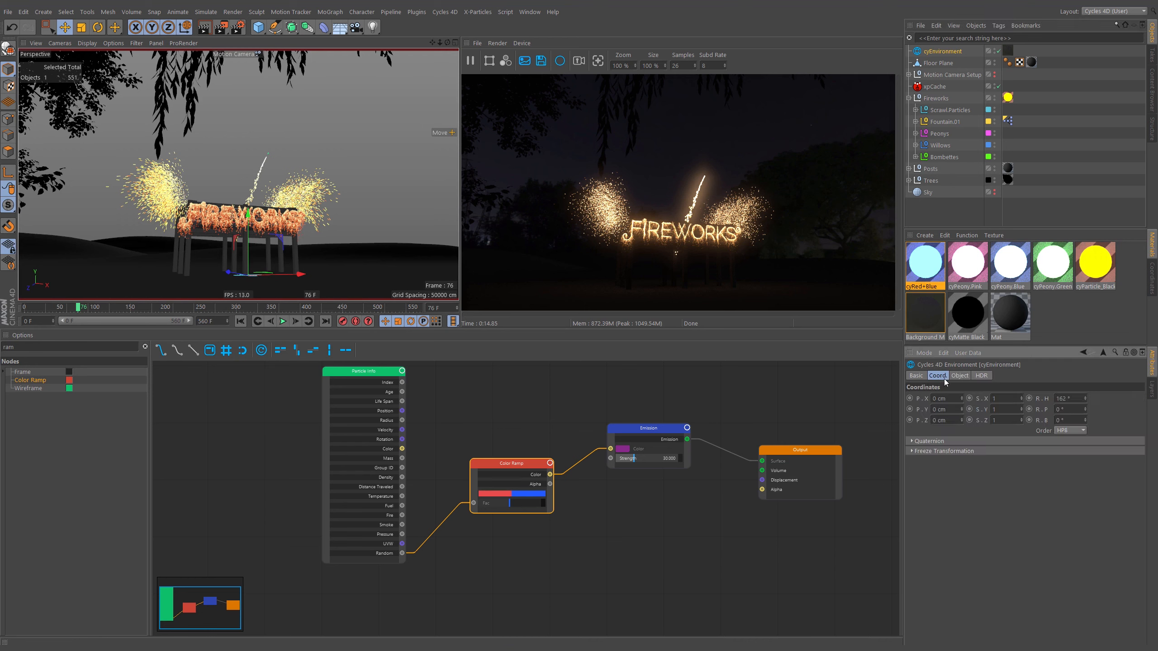
{"action": "left_click_drag", "start_coordinate": [1085, 403], "coordinate": [1086, 402]}
{"action": "left_click", "coordinate": [1086, 401]}
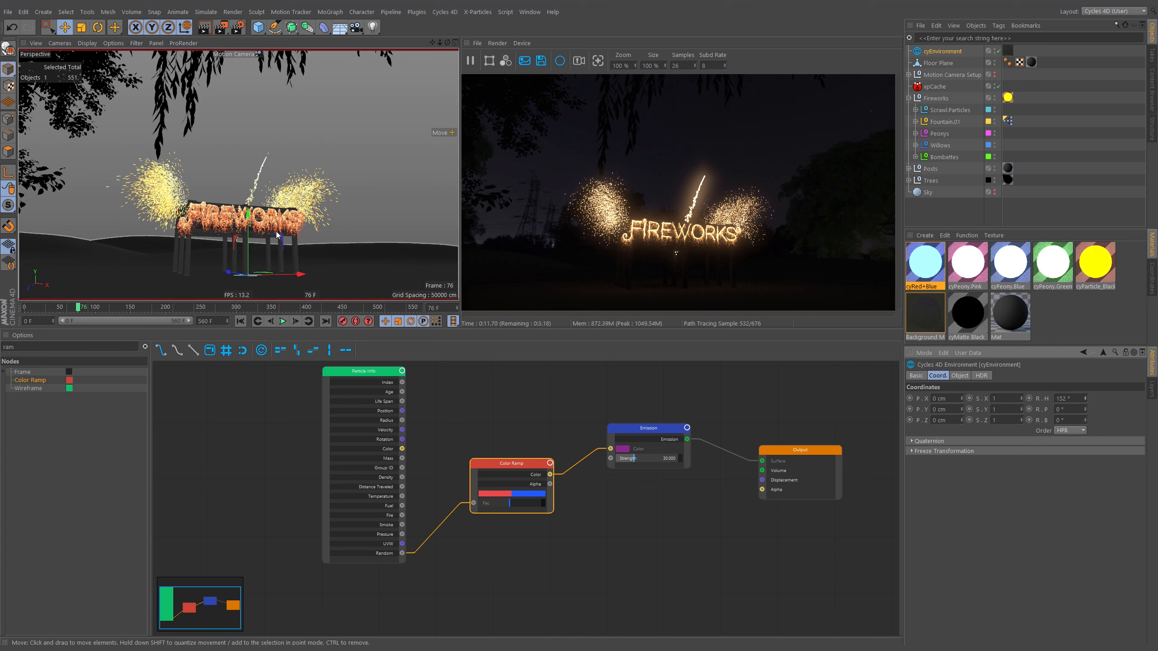
- Replace the material on the Posts group with a new Cycles 4D Diffuse BSDF material
{"action": "left_click", "coordinate": [1008, 168]}
{"action": "key", "text": "Delete"}
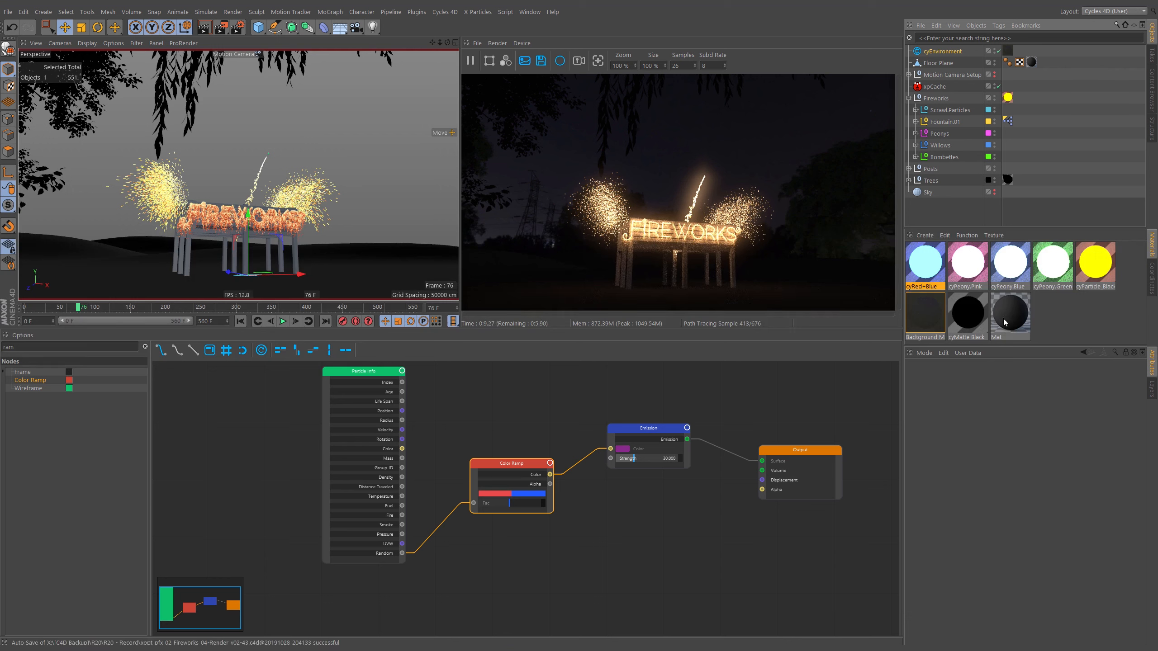
{"action": "left_click", "coordinate": [924, 235]}
{"action": "mouse_move", "coordinate": [958, 280]}
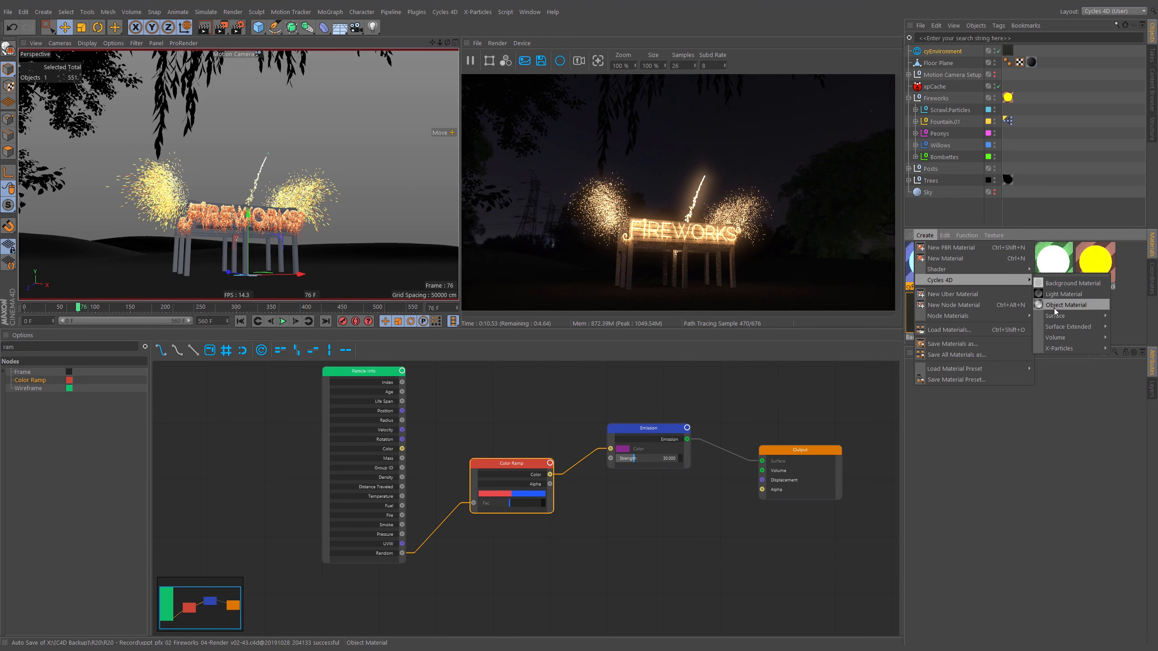
{"action": "mouse_move", "coordinate": [1054, 316]}
{"action": "left_click", "coordinate": [986, 351]}
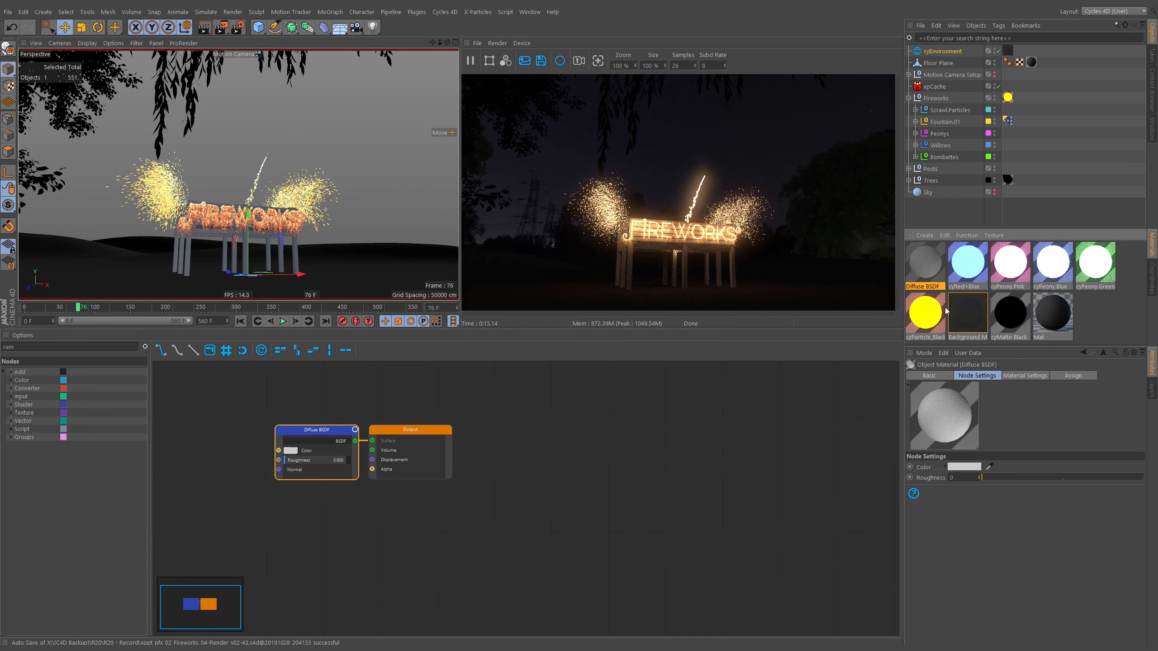
{"action": "left_click_drag", "start_coordinate": [932, 233], "coordinate": [931, 169]}
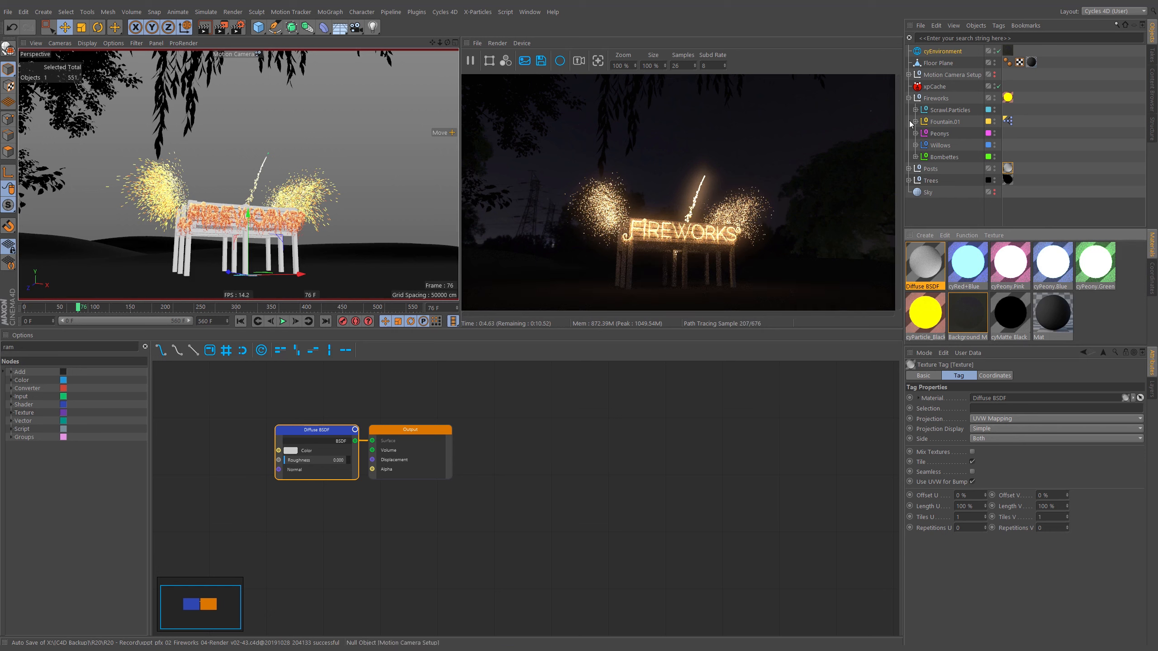
- Duplicate the Diffuse BSDF material and set the copy's color value (V) to 20%
{"action": "left_click_drag", "start_coordinate": [928, 269], "coordinate": [969, 283], "text": "ctrl"}
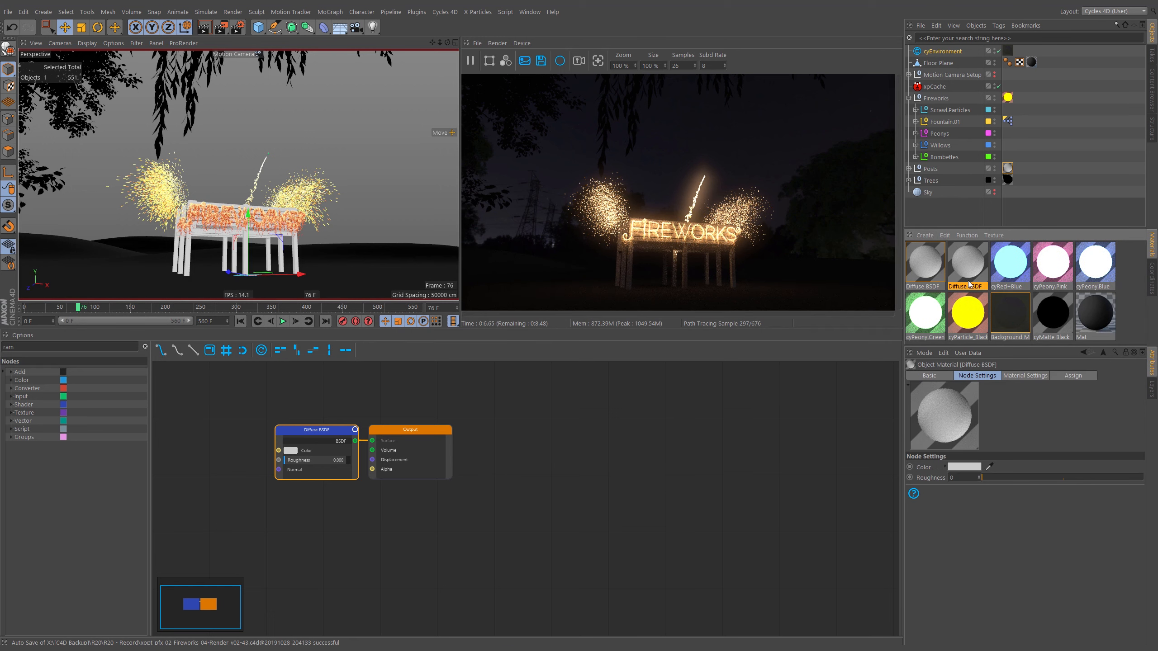
{"action": "left_click", "coordinate": [1096, 314]}
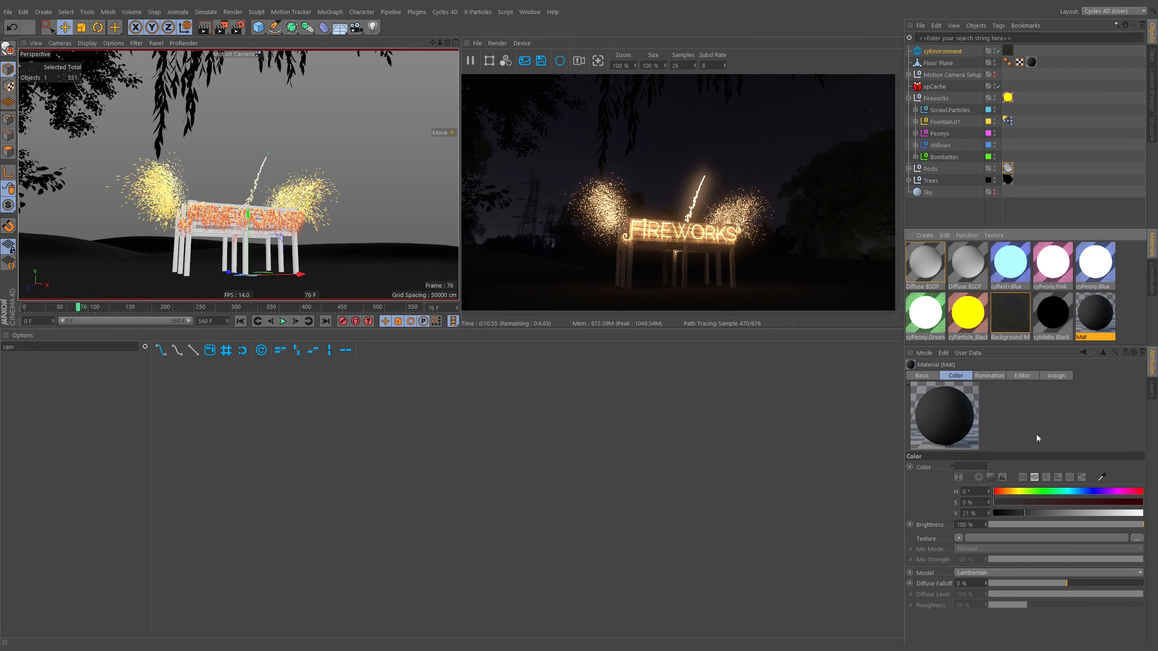
{"action": "left_click", "coordinate": [972, 267]}
{"action": "left_click", "coordinate": [294, 450]}
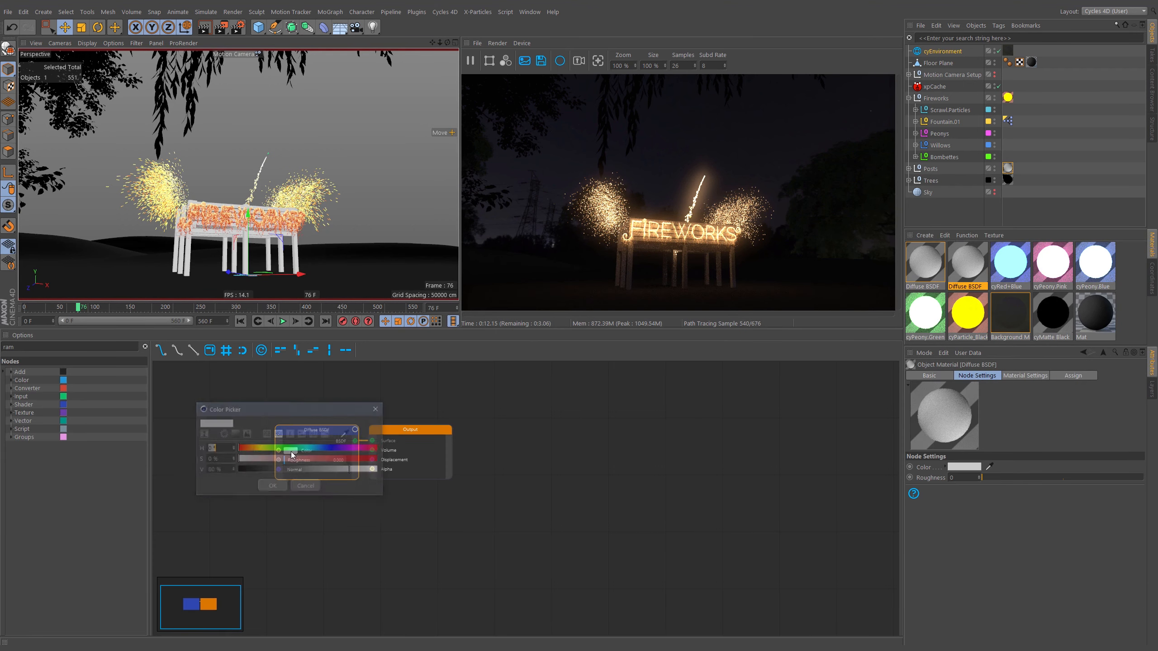
{"action": "double_click", "coordinate": [219, 469]}
{"action": "type", "text": "20"}
{"action": "key", "text": "Return"}
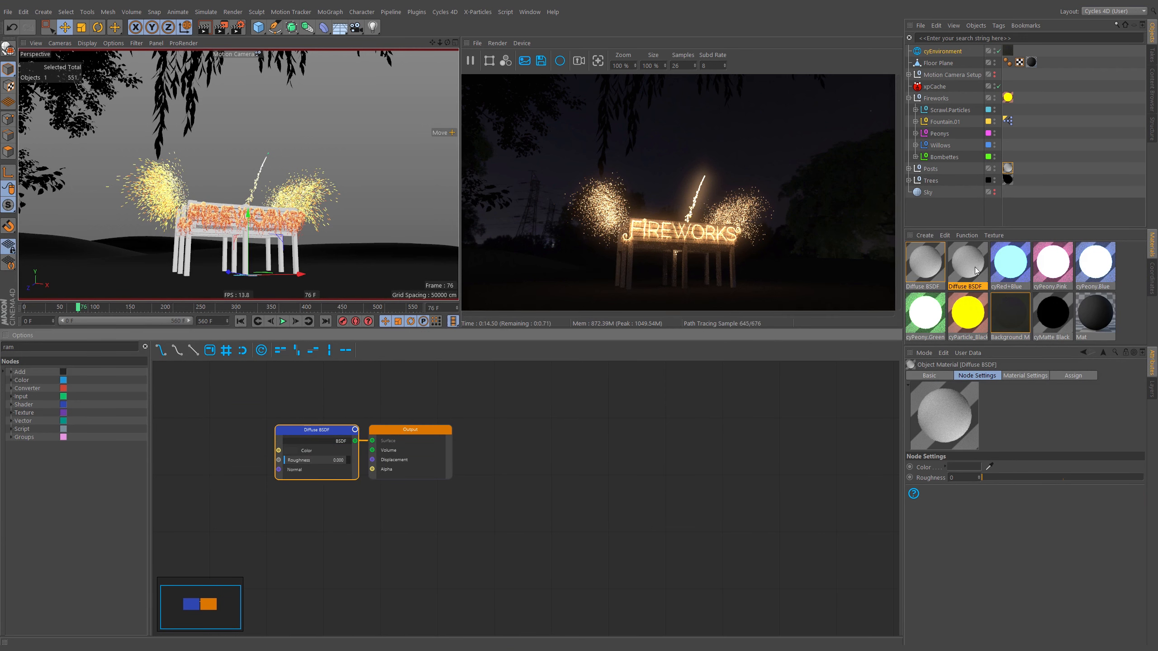
- Replace the Mat material on the Floor Plane with the dark diffuse copy and rename it Diffuse BSDF - Dark Grey
{"action": "left_click_drag", "start_coordinate": [970, 258], "coordinate": [1011, 270]}
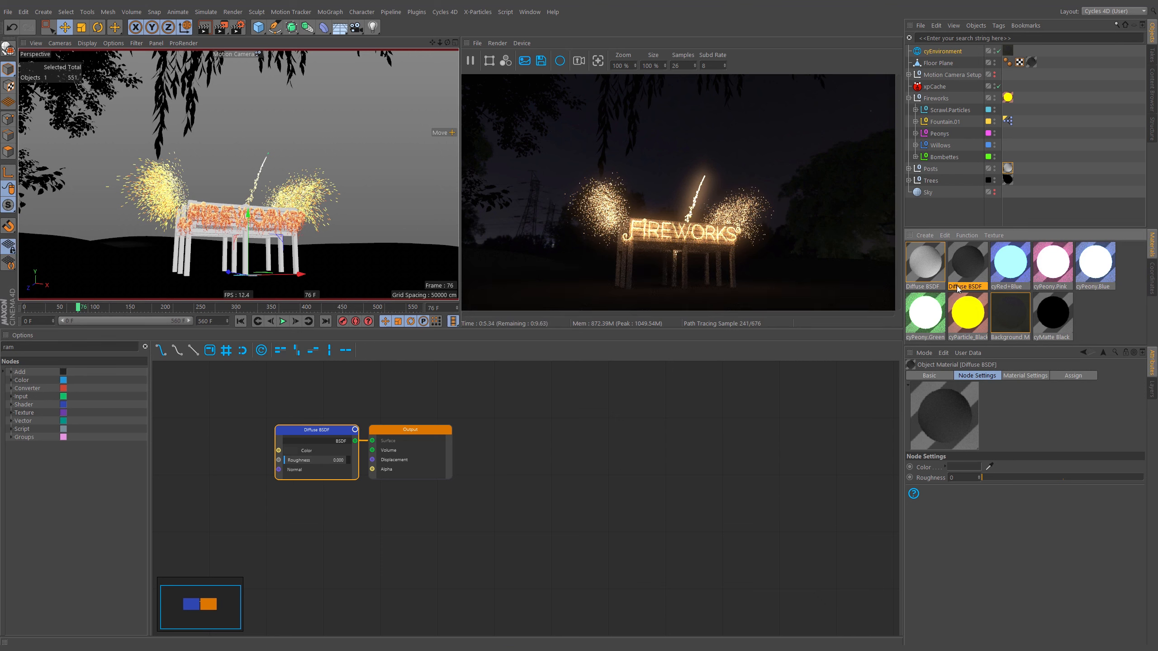
{"action": "double_click", "coordinate": [960, 287]}
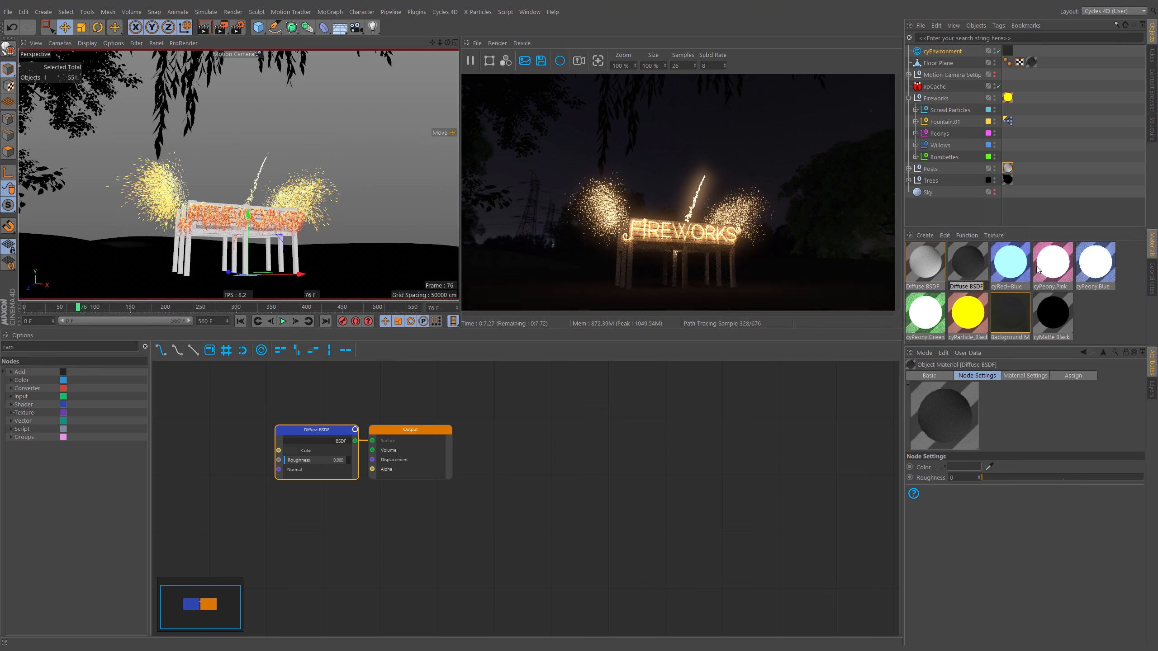
{"action": "type", "text": "cy"}
{"action": "key", "text": "Escape"}
{"action": "double_click", "coordinate": [968, 286]}
{"action": "left_click", "coordinate": [987, 286]}
{"action": "type", "text": "- Dark Grey"}
{"action": "key", "text": "Return"}
- Rename the Diffuse BSDF material used on the posts to Diffuse BSDF - Light Grey and deselect the materials
{"action": "left_click", "coordinate": [931, 287]}
{"action": "double_click", "coordinate": [930, 286]}
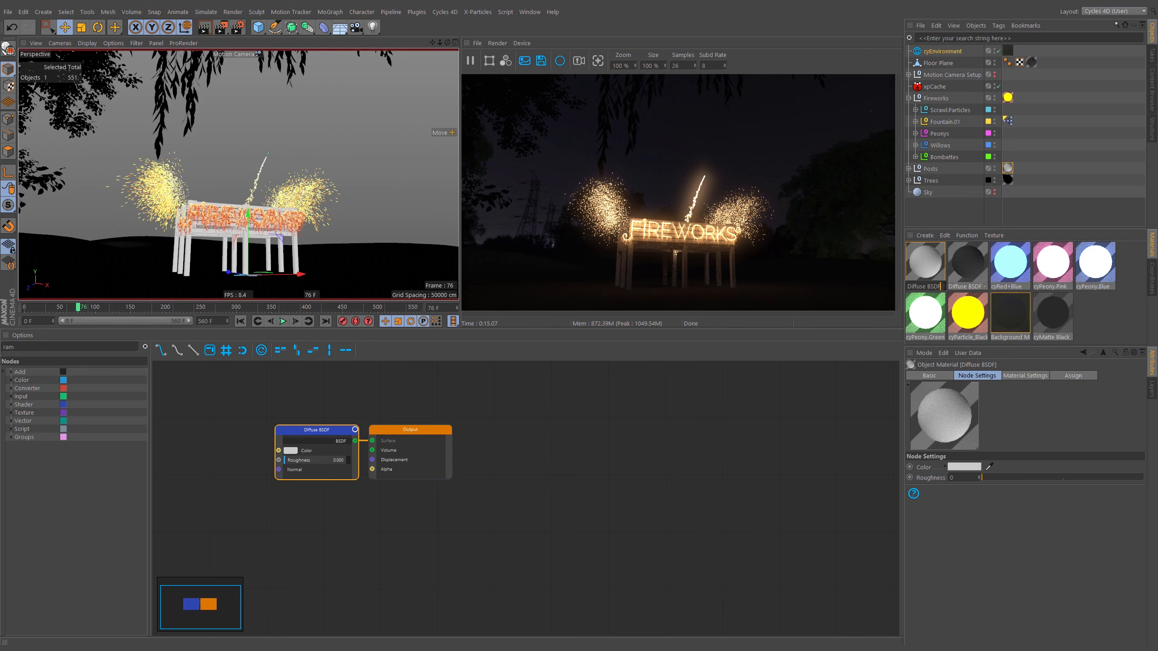
{"action": "left_click", "coordinate": [947, 288]}
{"action": "type", "text": "- "}
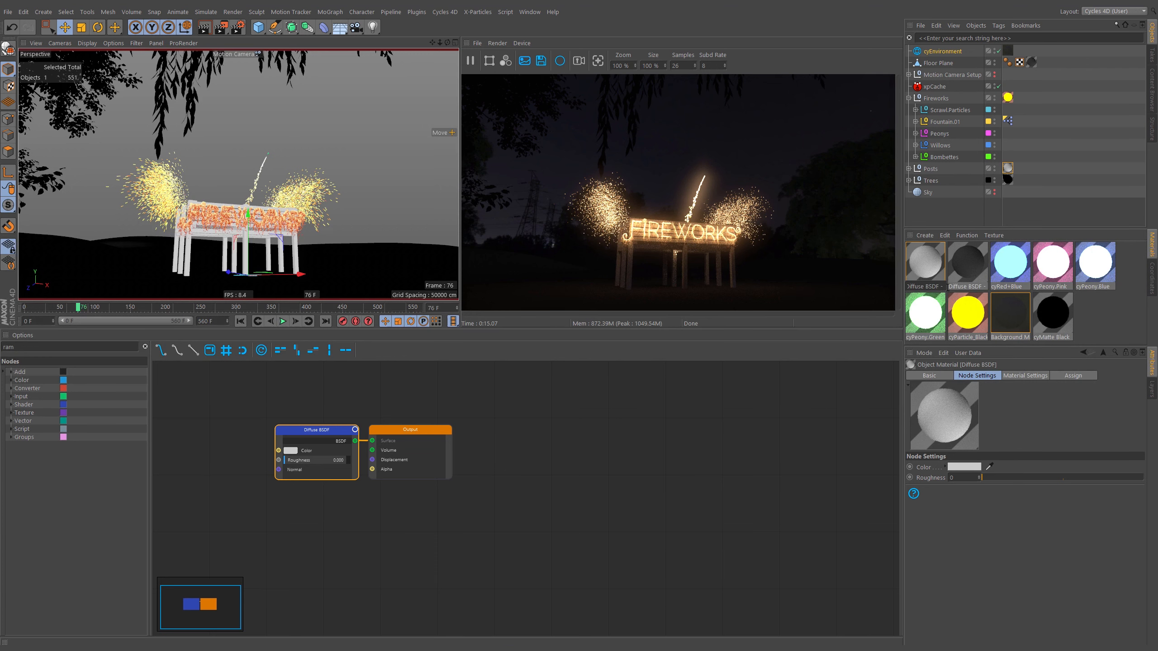
{"action": "type", "text": "Light Grey"}
{"action": "key", "text": "Return"}
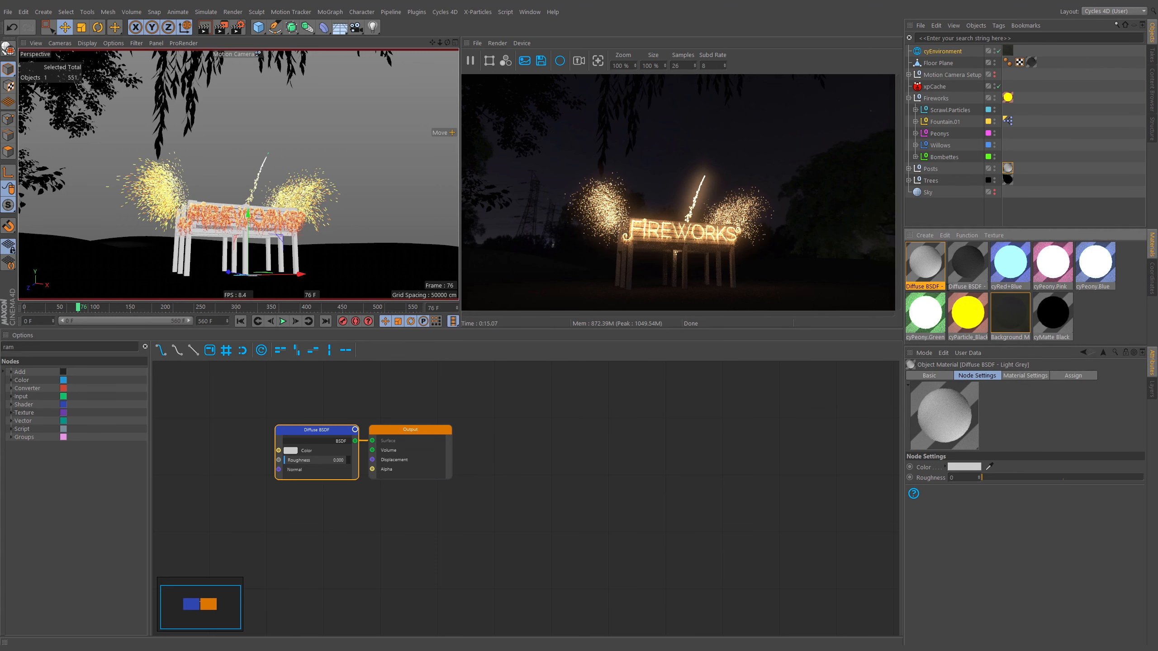
{"action": "left_click", "coordinate": [958, 272]}
{"action": "left_click", "coordinate": [1094, 309]}
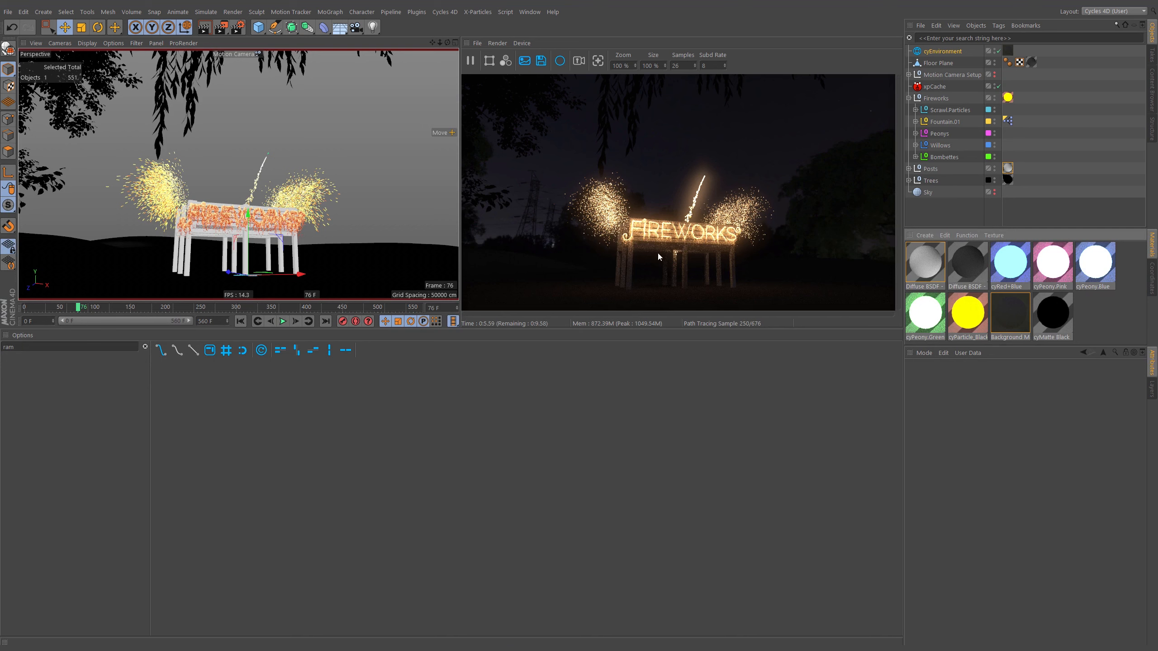
- Check the rendered fireworks at frames 120, 444 and 474
{"action": "left_click_drag", "start_coordinate": [80, 310], "coordinate": [137, 319]}
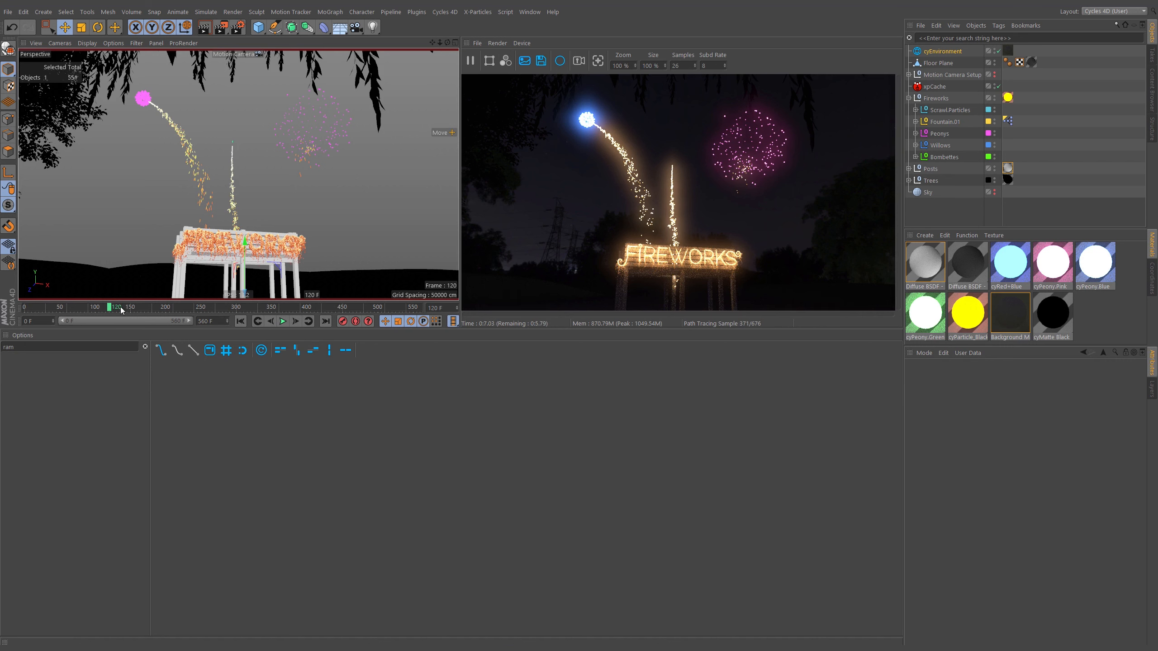
{"action": "left_click_drag", "start_coordinate": [169, 311], "coordinate": [356, 310]}
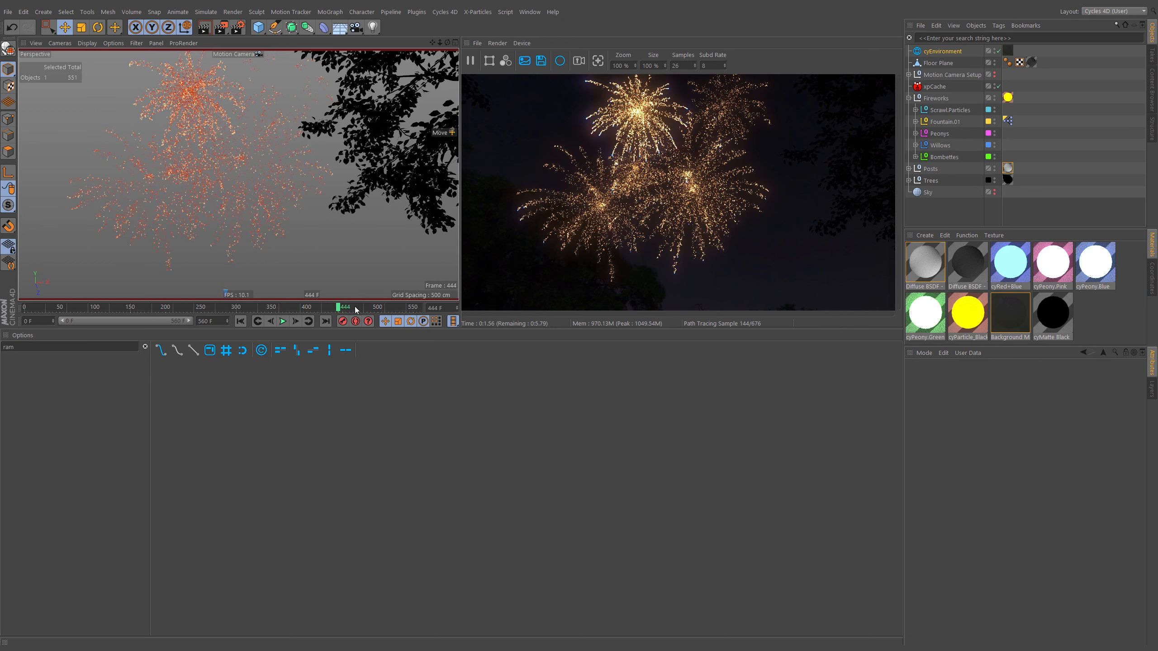
{"action": "left_click", "coordinate": [359, 309]}
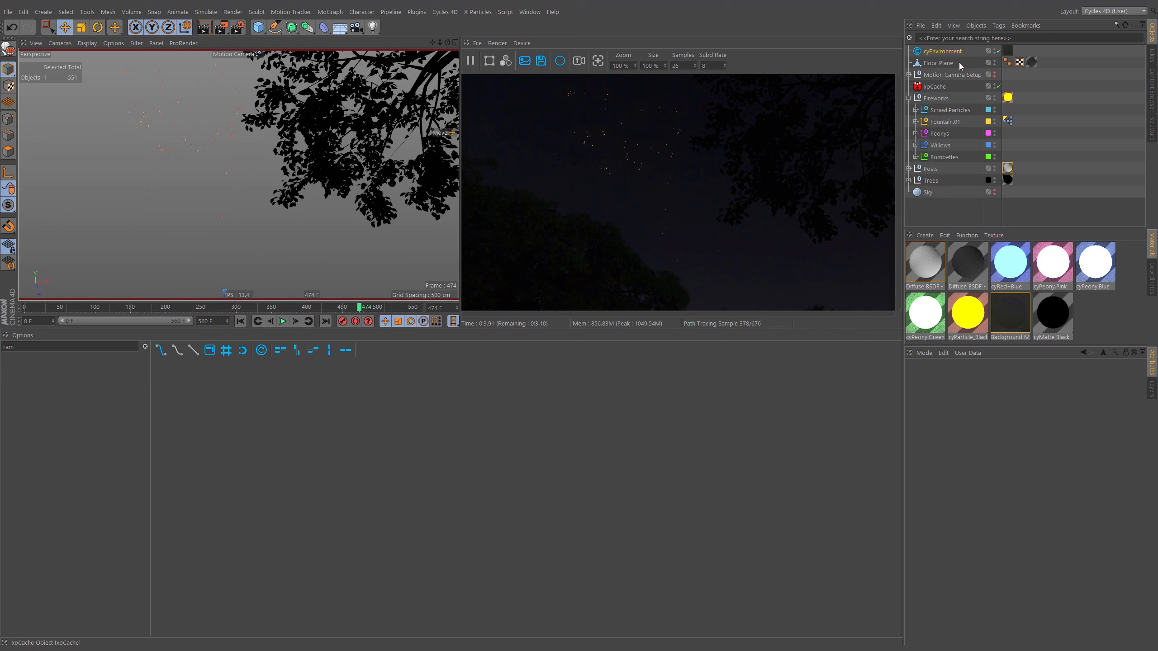
- In the Motion Camera's cyCamera depth of field settings, keep the aperture on Radius and set its size to 1
{"action": "left_click", "coordinate": [908, 74]}
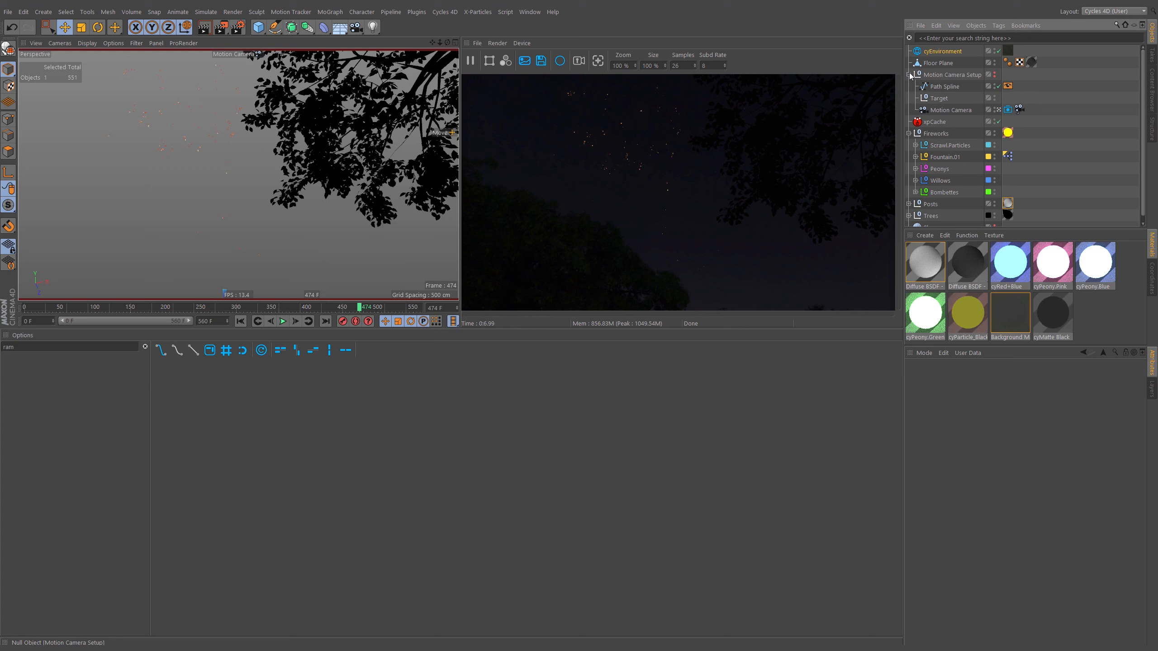
{"action": "left_click", "coordinate": [1008, 110]}
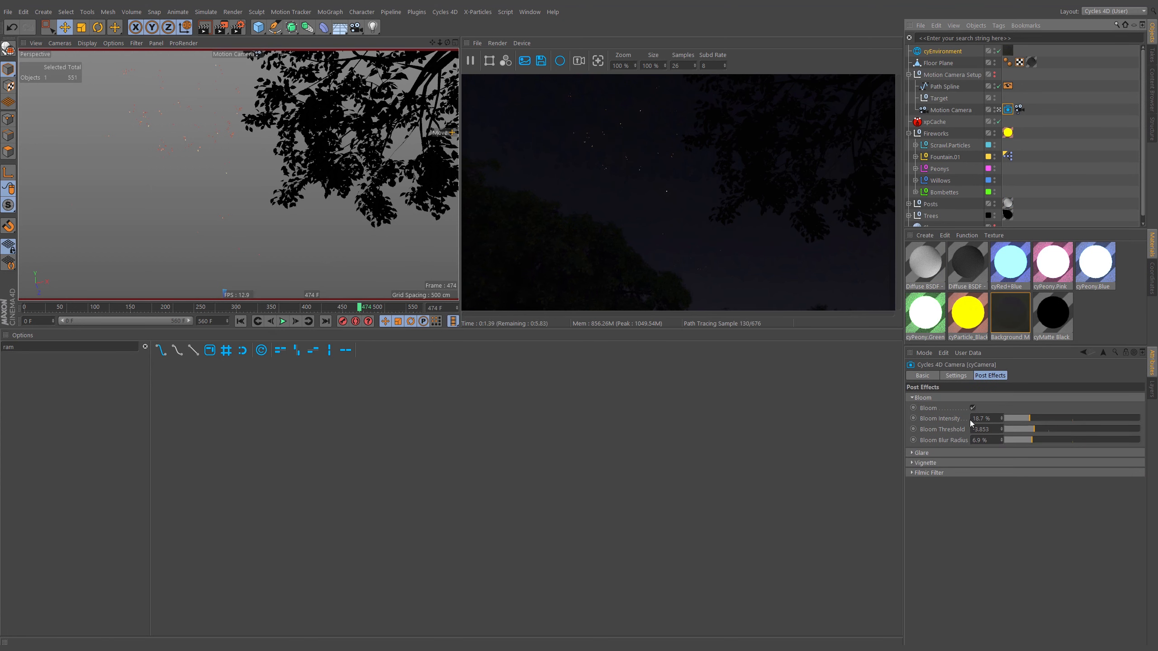
{"action": "left_click", "coordinate": [958, 376]}
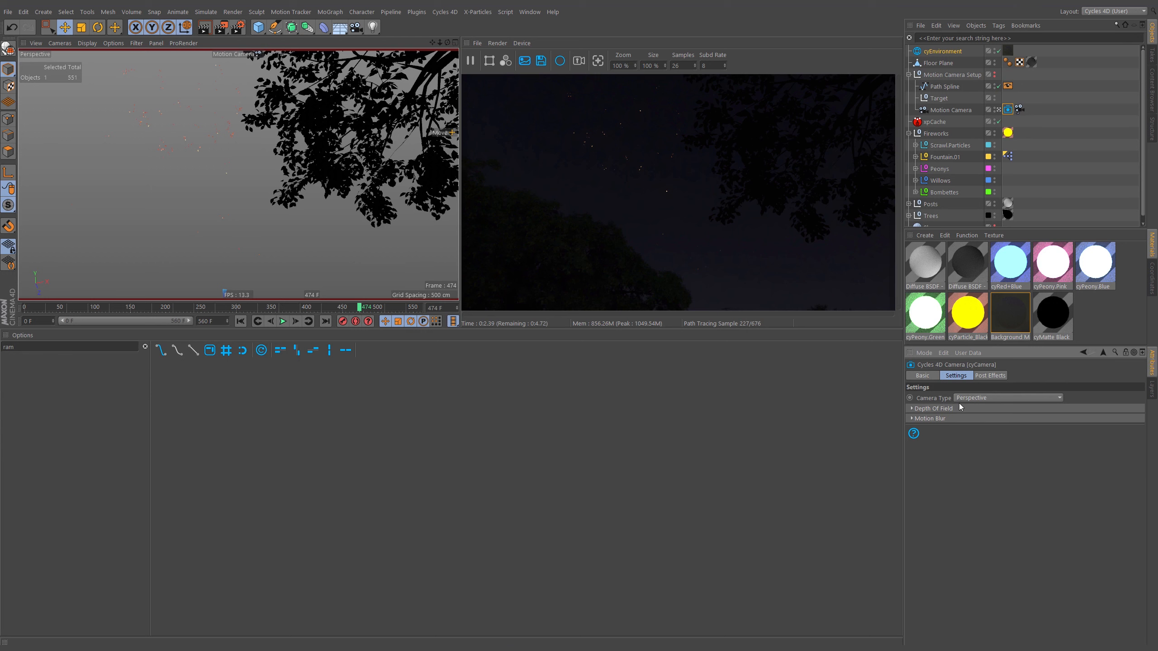
{"action": "left_click", "coordinate": [934, 412]}
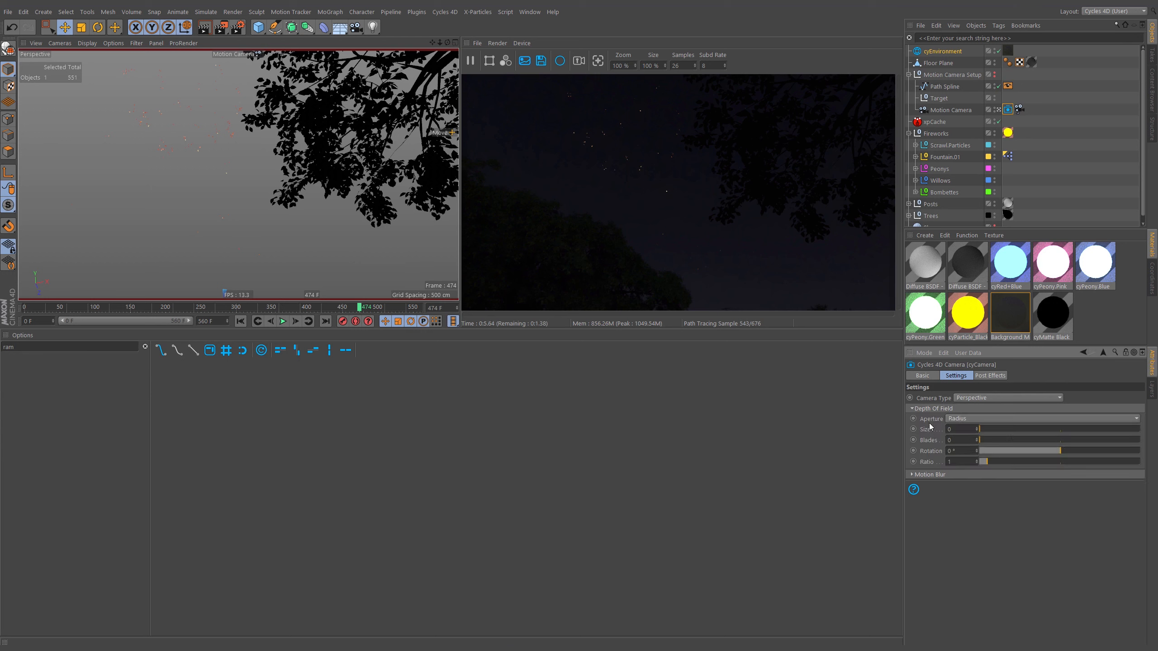
{"action": "left_click", "coordinate": [972, 419]}
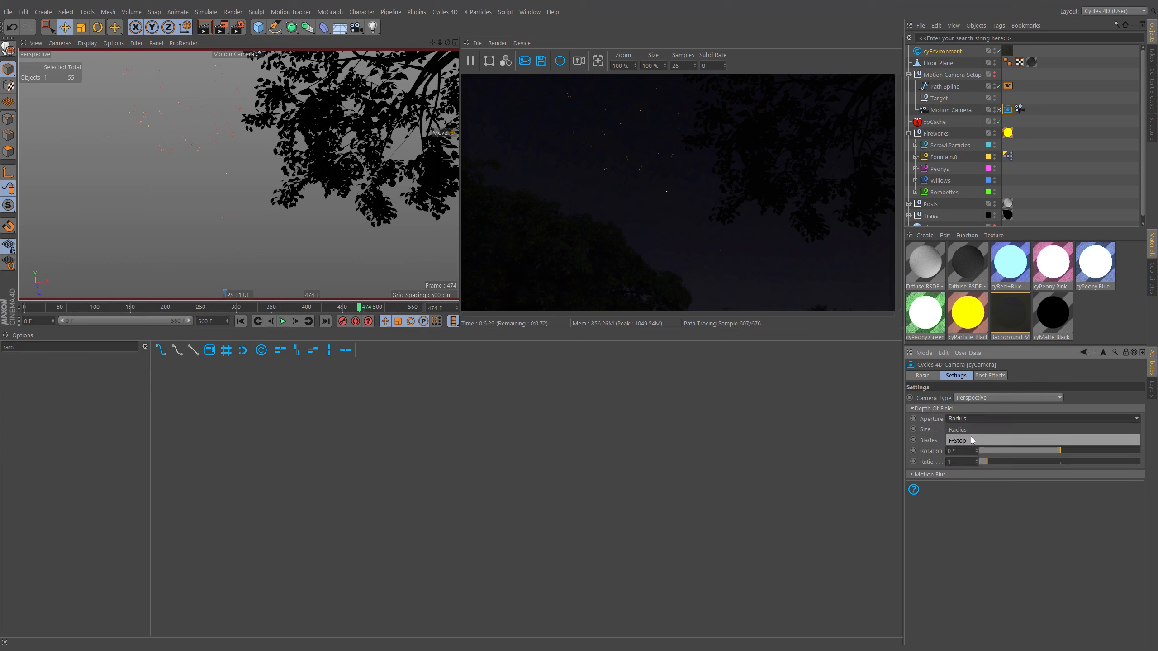
{"action": "left_click", "coordinate": [967, 430]}
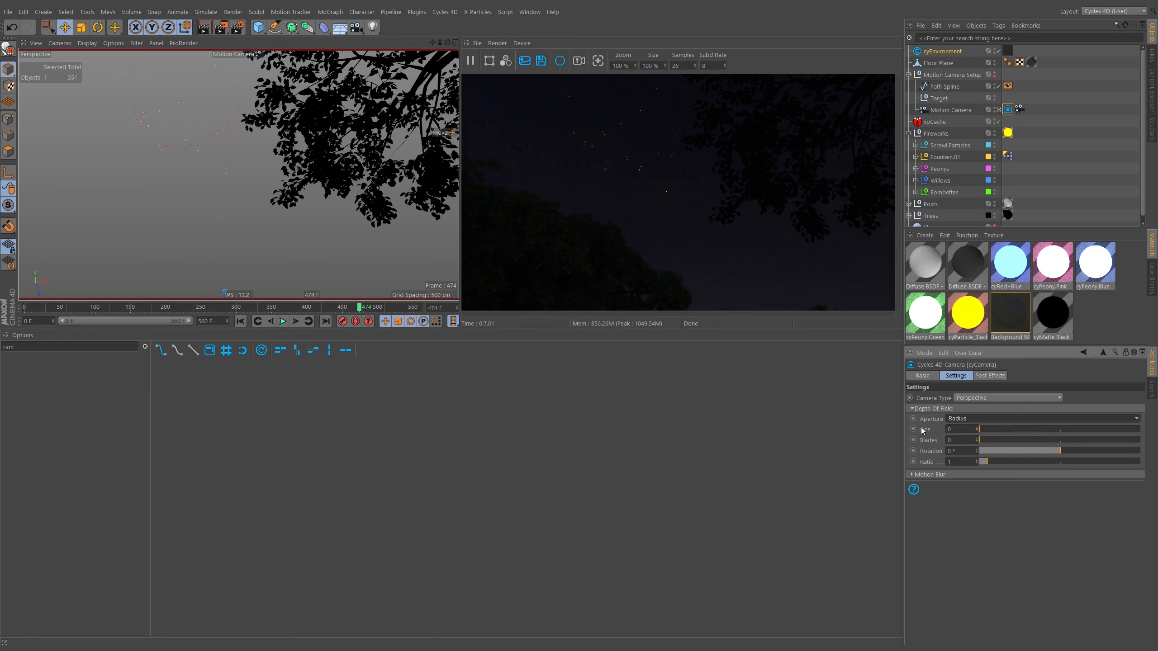
{"action": "left_click", "coordinate": [960, 428]}
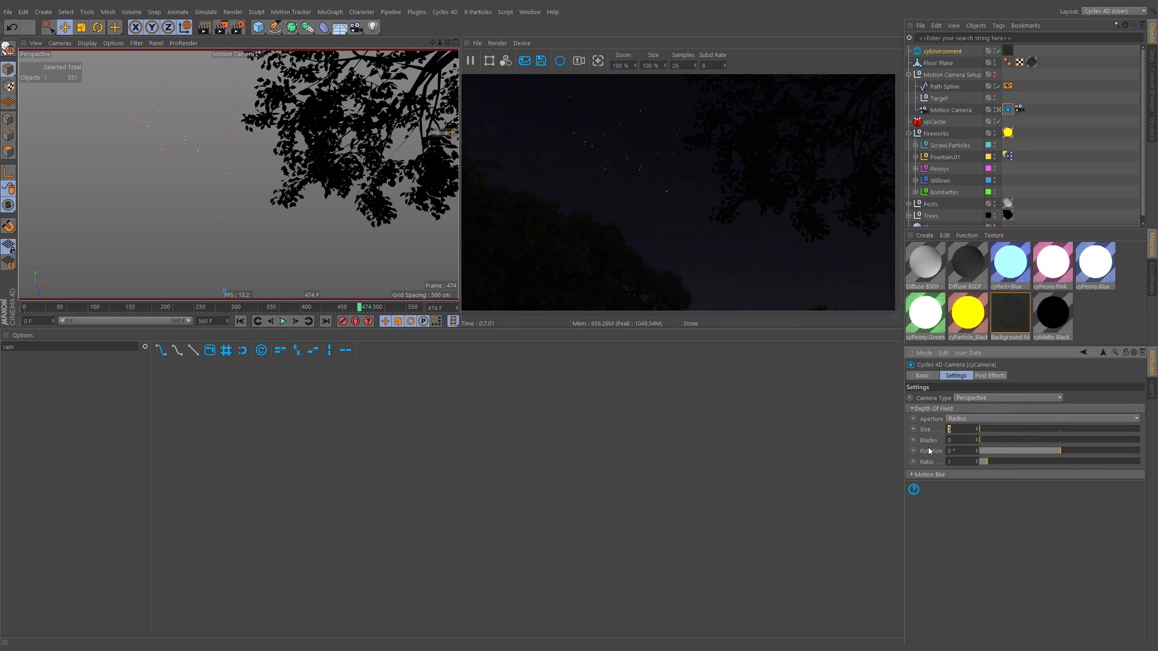
{"action": "type", "text": "1"}
{"action": "key", "text": "Return"}
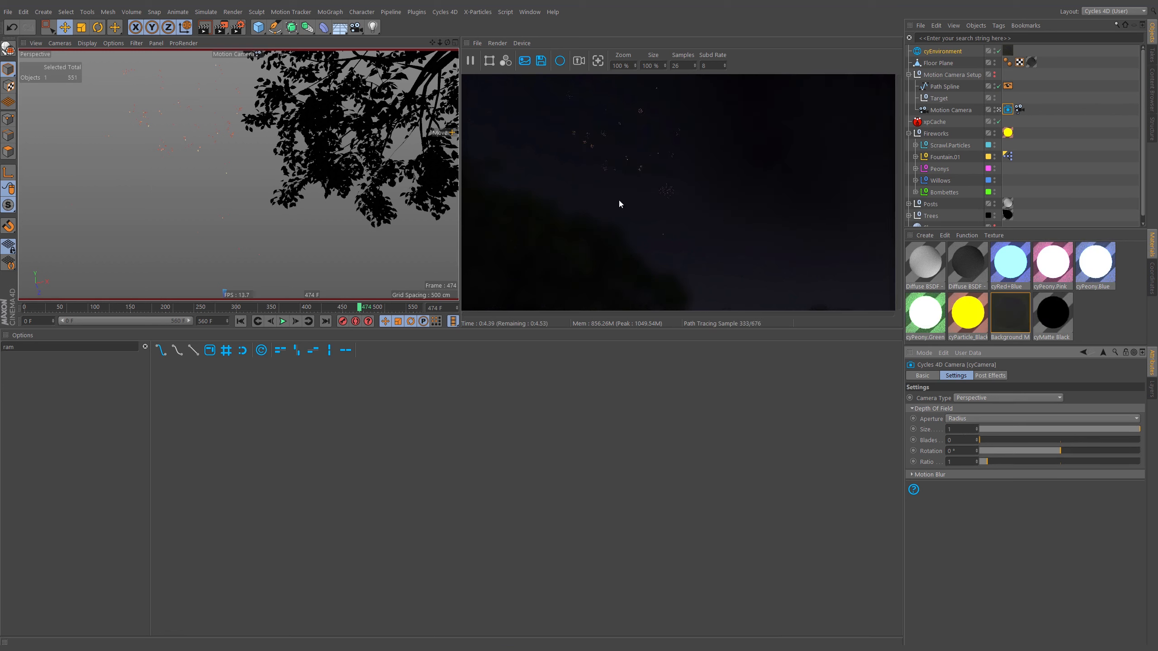
- Check the Motion Camera's focus distance and the depth of field in the render at frame 399
{"action": "left_click", "coordinate": [957, 109]}
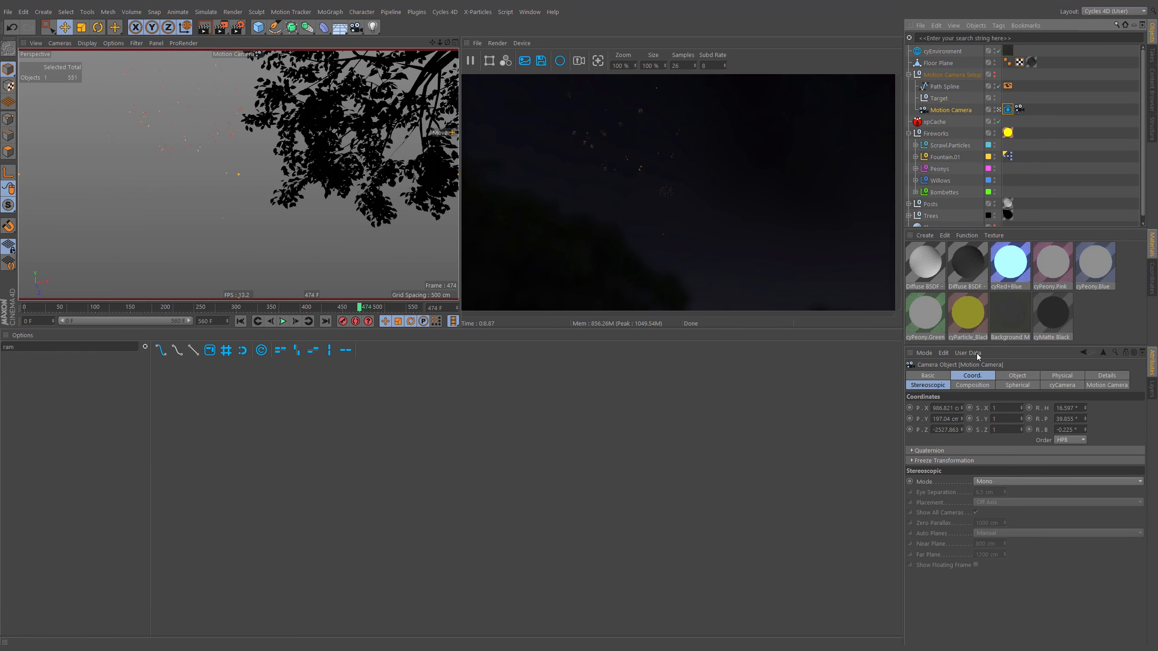
{"action": "left_click", "coordinate": [1016, 377]}
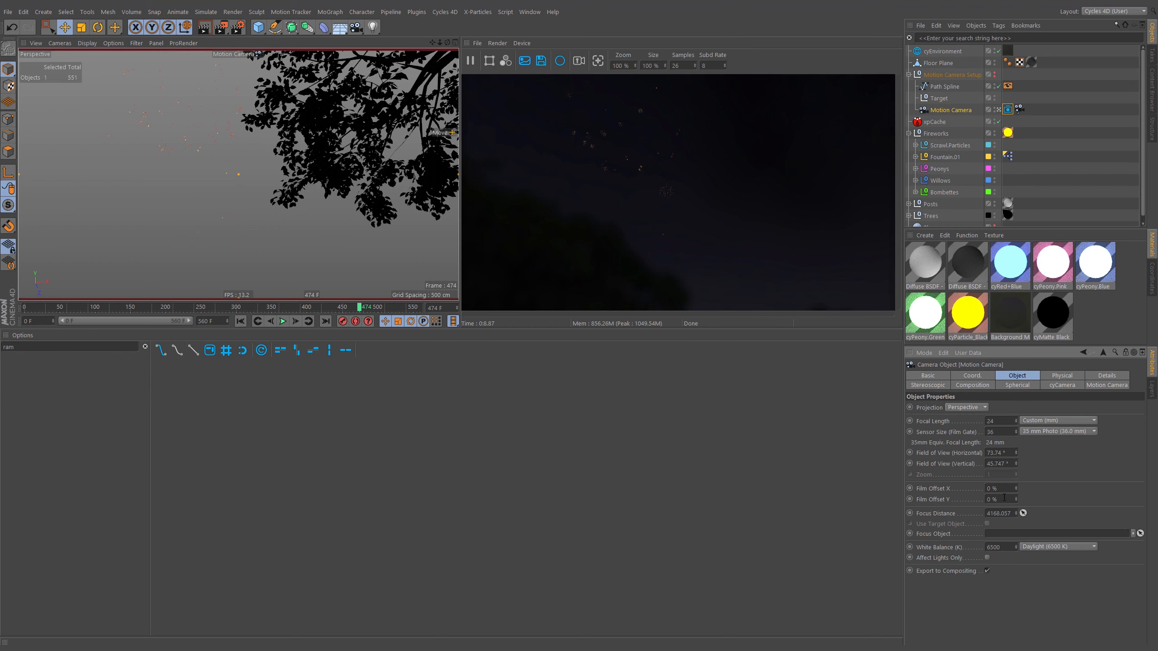
{"action": "mouse_move", "coordinate": [357, 307]}
{"action": "left_mouse_down"}
{"action": "mouse_move", "coordinate": [239, 308]}
{"action": "mouse_move", "coordinate": [318, 308]}
{"action": "mouse_move", "coordinate": [305, 309]}
{"action": "left_mouse_up"}
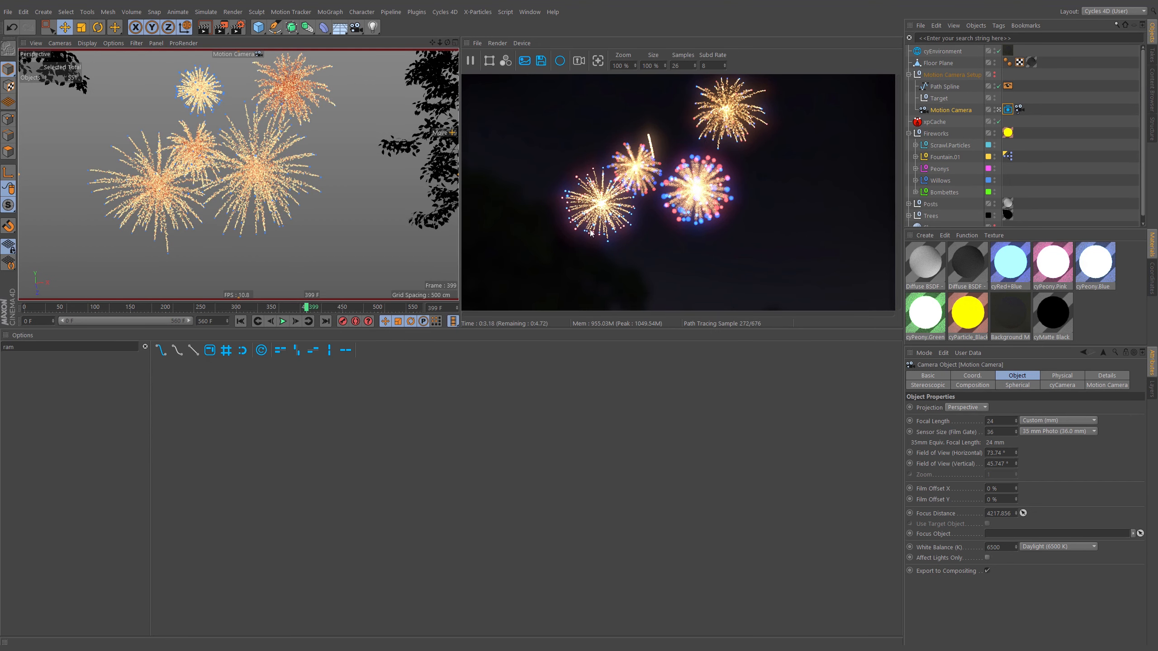
- Set the cyCamera depth of field aperture size to 0.1
{"action": "left_click", "coordinate": [1007, 110]}
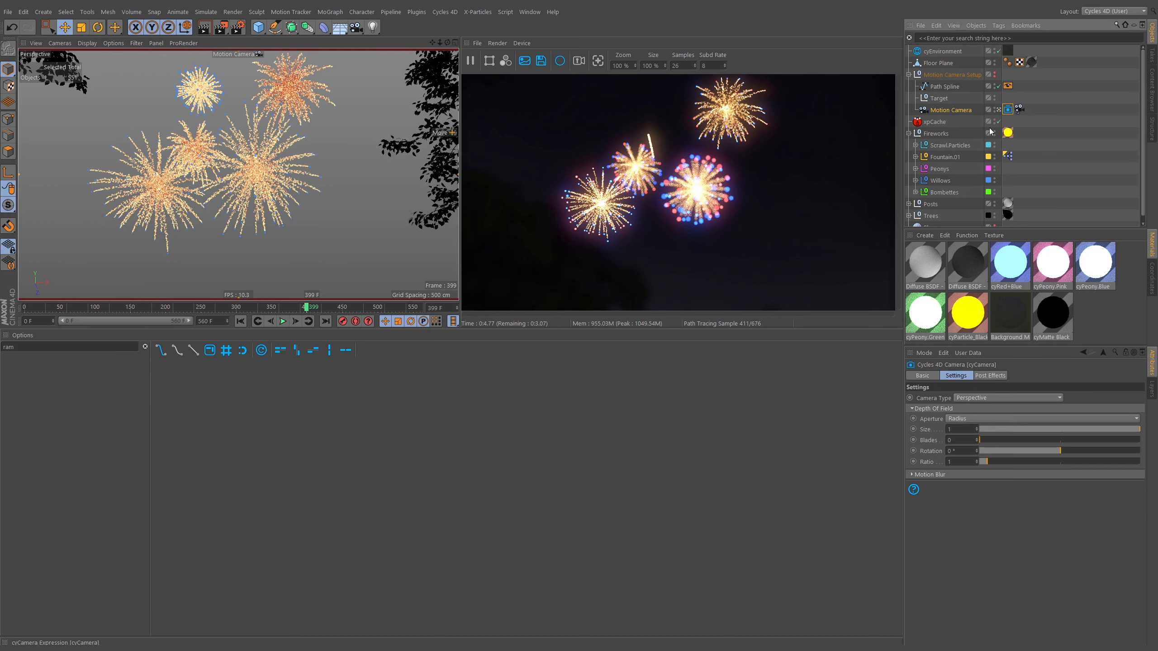
{"action": "double_click", "coordinate": [963, 430]}
{"action": "type", "text": "0.1"}
{"action": "key", "text": "Return"}
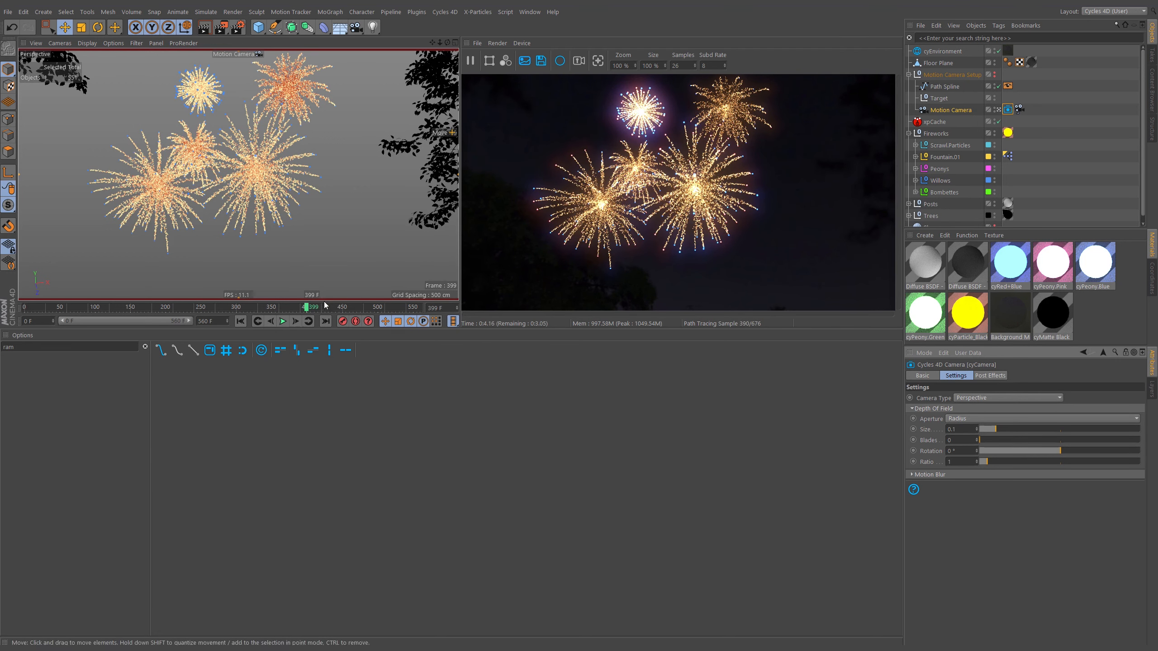
- Check the render with the new depth of field at frames 476 and 10
{"action": "left_click_drag", "start_coordinate": [330, 307], "coordinate": [360, 309]}
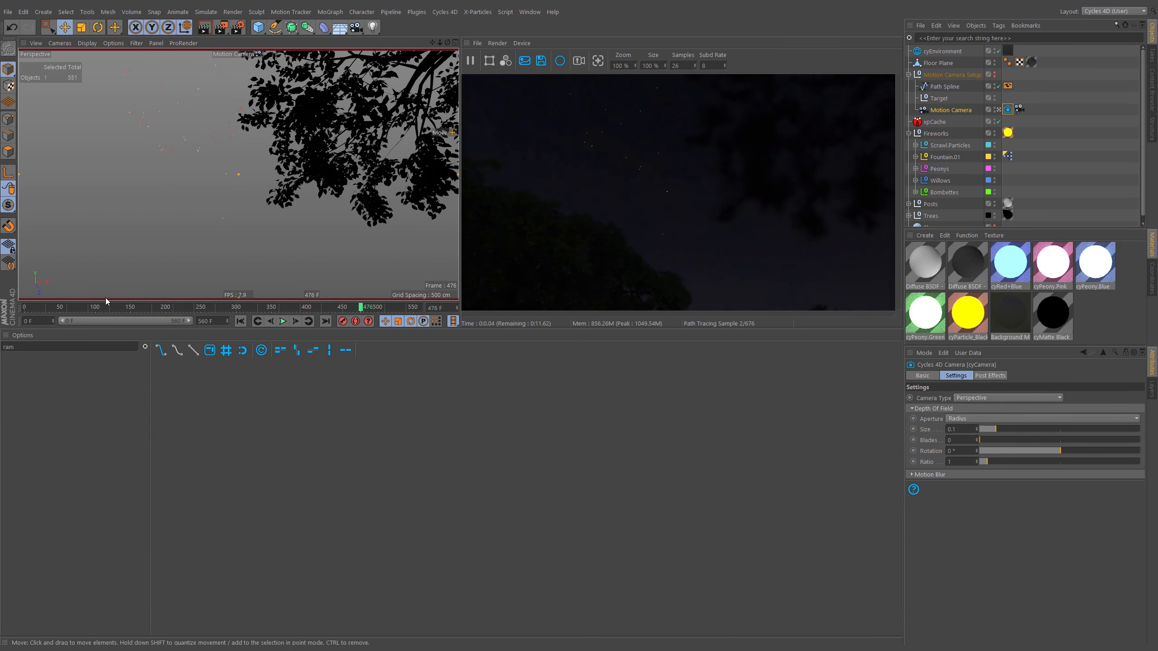
{"action": "left_click", "coordinate": [32, 309]}
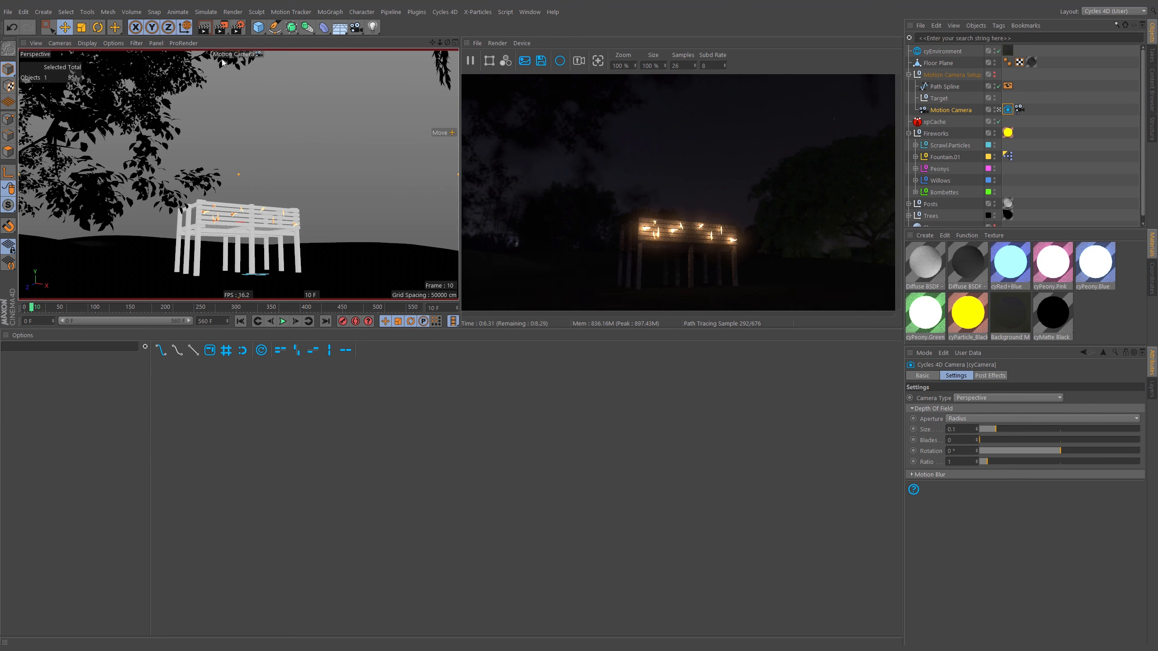
- Create a new render setting, name it Cycles 4D, place it above Hardware Render and make it active
{"action": "left_click", "coordinate": [237, 28]}
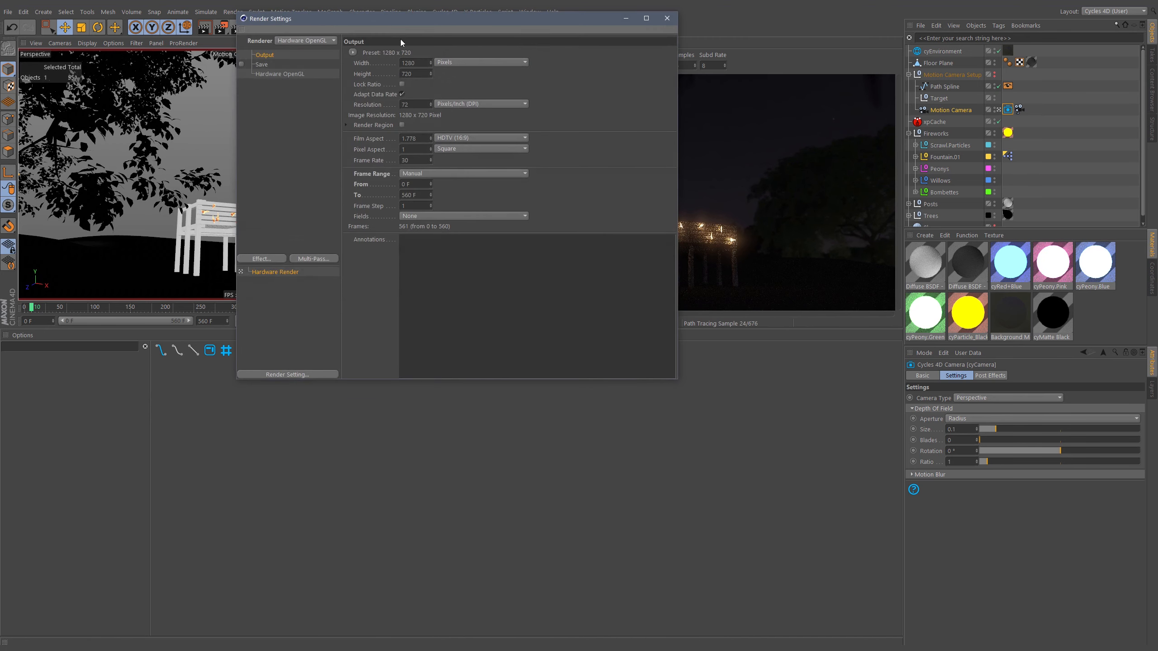
{"action": "left_click_drag", "start_coordinate": [382, 25], "coordinate": [424, 174]}
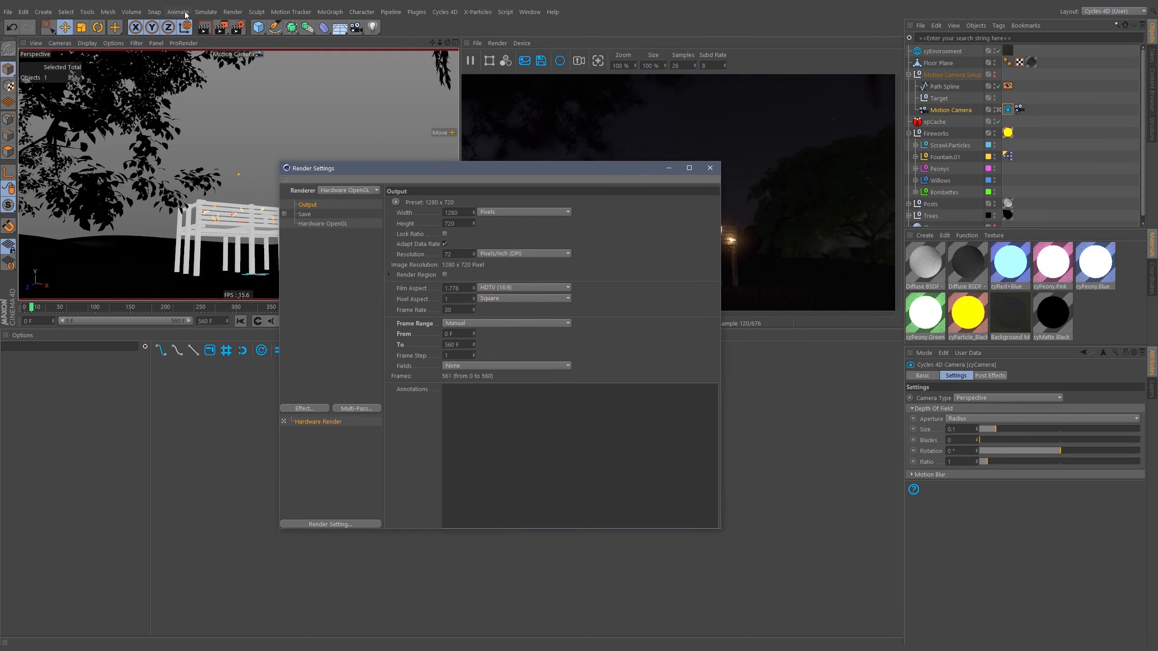
{"action": "left_click", "coordinate": [232, 12]}
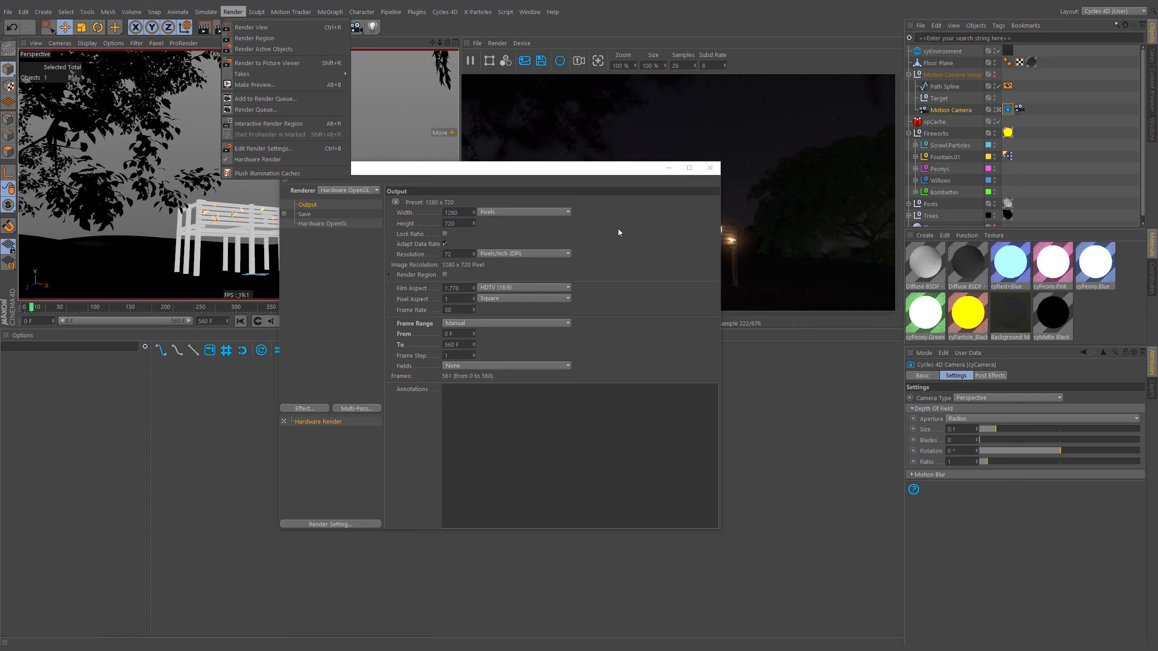
{"action": "left_click", "coordinate": [673, 257]}
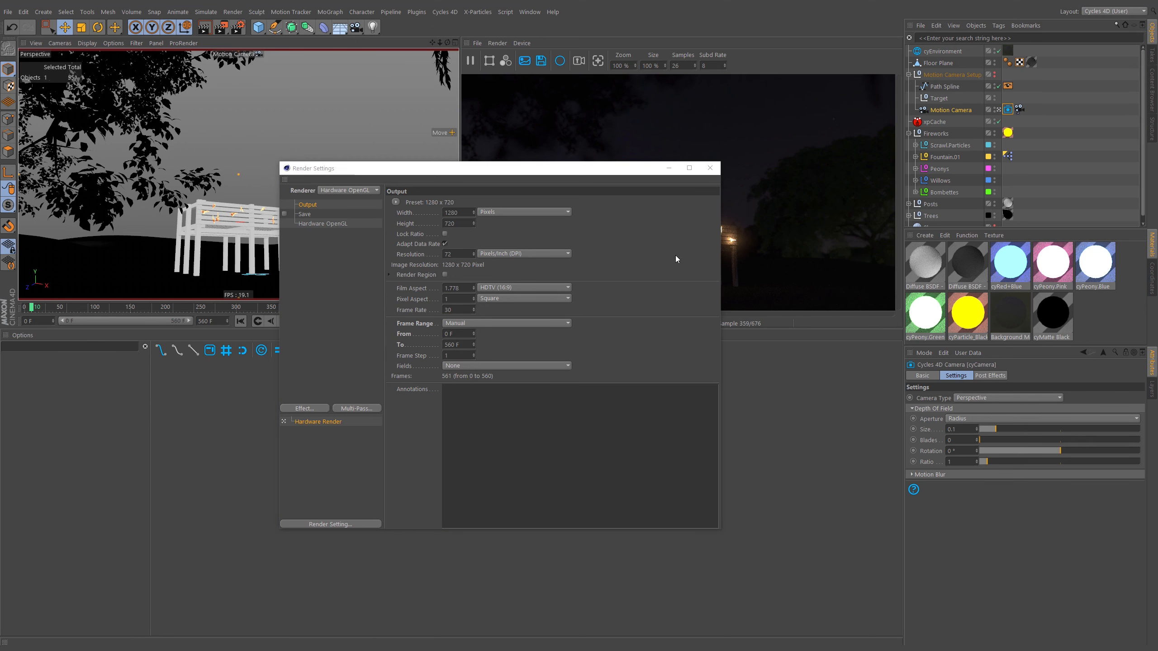
{"action": "left_click", "coordinate": [333, 524]}
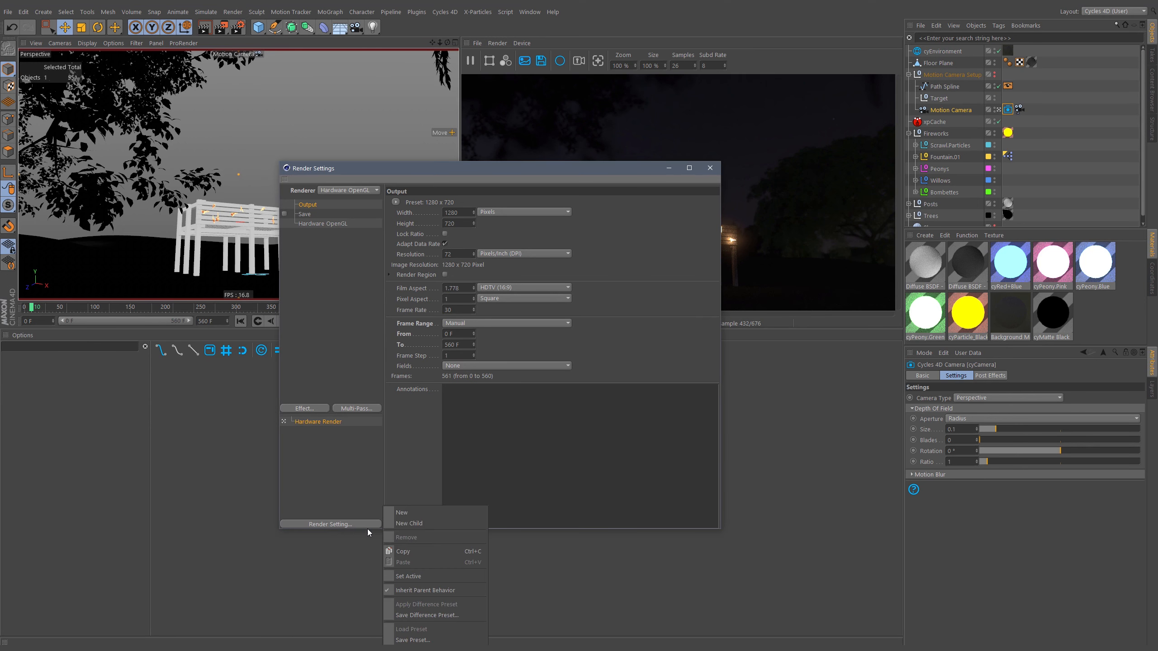
{"action": "left_click", "coordinate": [407, 512]}
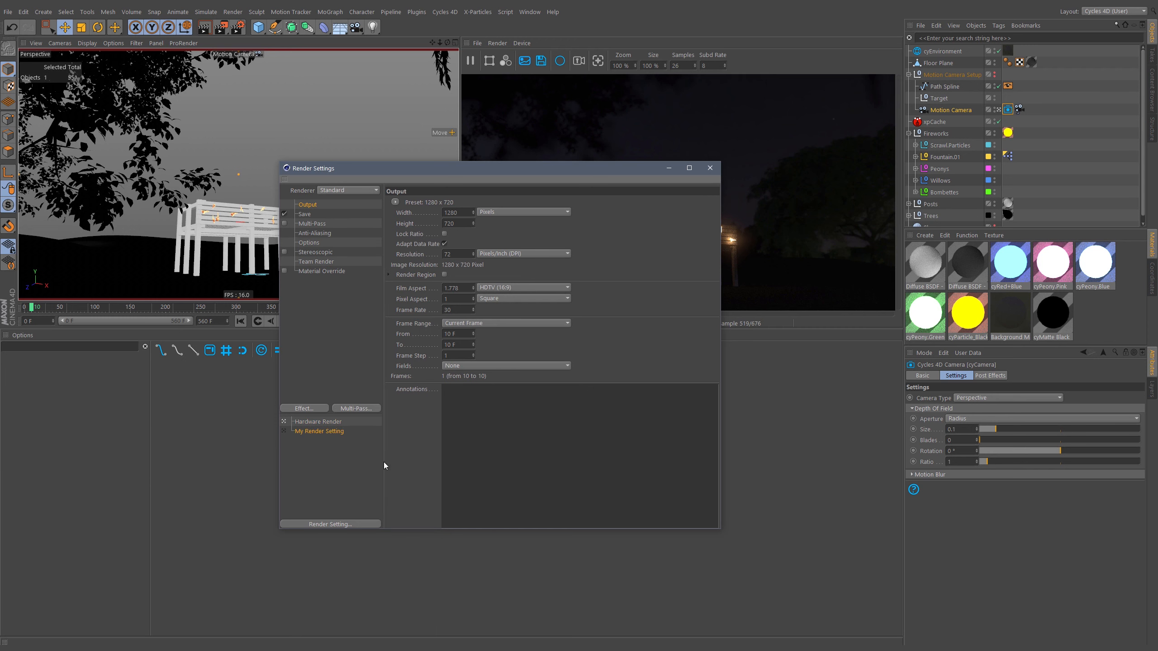
{"action": "left_click_drag", "start_coordinate": [311, 419], "coordinate": [313, 420]}
{"action": "double_click", "coordinate": [313, 420]}
{"action": "type", "text": "Cyc"}
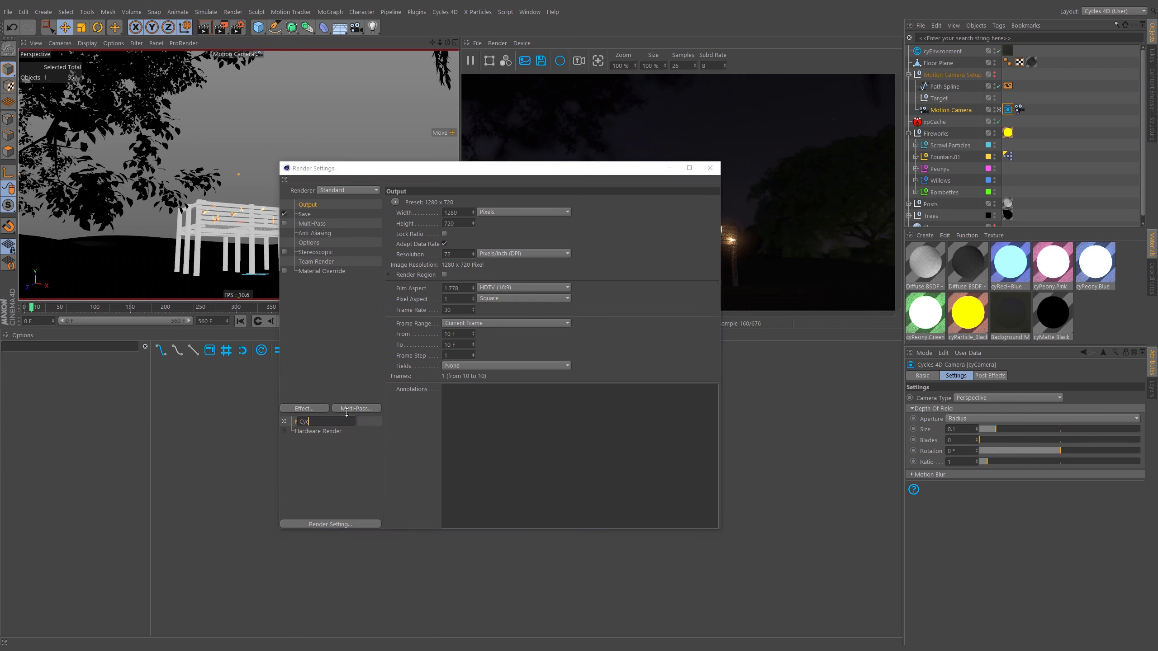
{"action": "type", "text": "les 4D"}
{"action": "key", "text": "Return"}
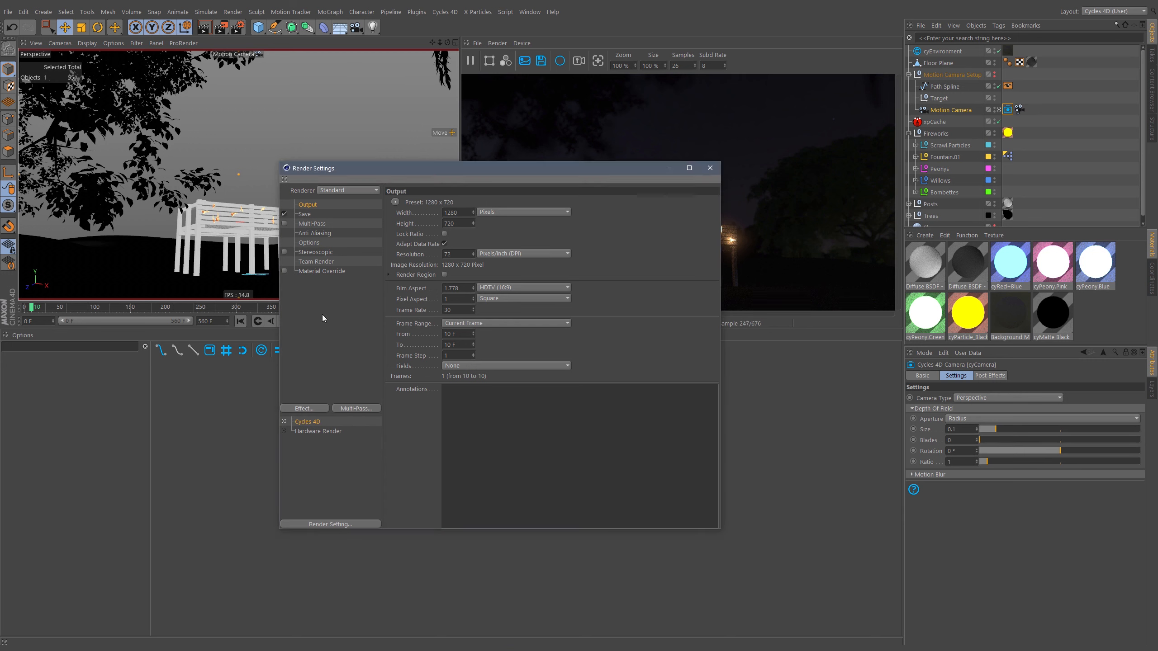
- Set the output frame range from 0 to 560 and switch the renderer to Cycles 4D
{"action": "left_click", "coordinate": [459, 333]}
{"action": "type", "text": "0"}
{"action": "key", "text": "Tab"}
{"action": "type", "text": "560"}
{"action": "left_click_drag", "start_coordinate": [554, 168], "coordinate": [725, 169]}
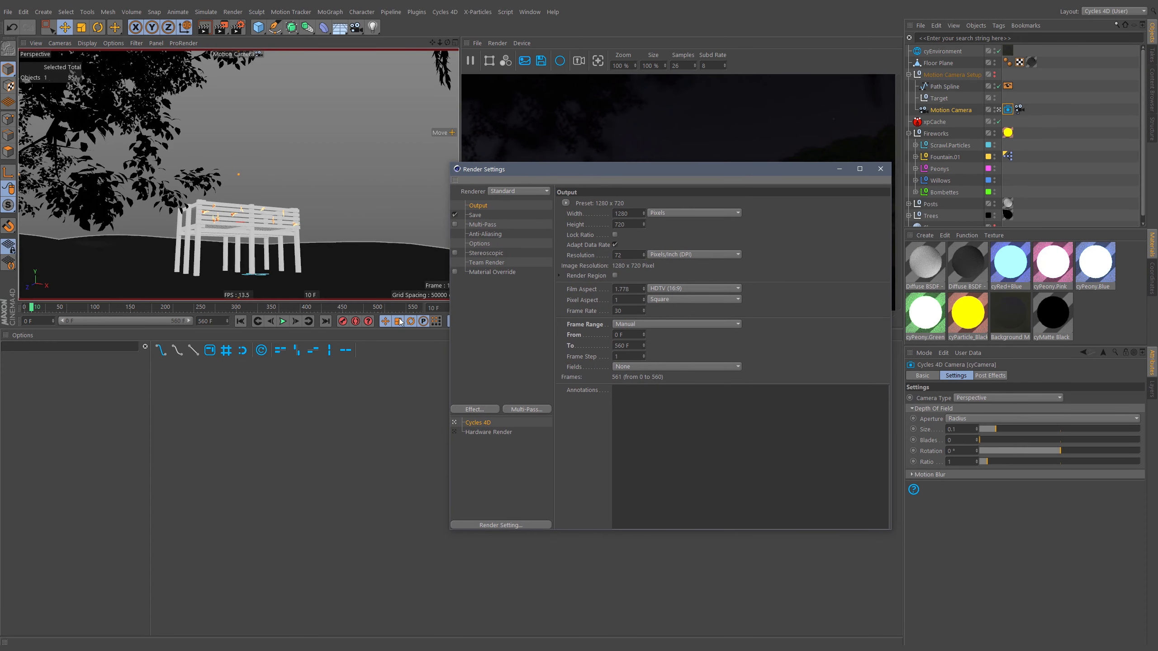
{"action": "left_click", "coordinate": [523, 190]}
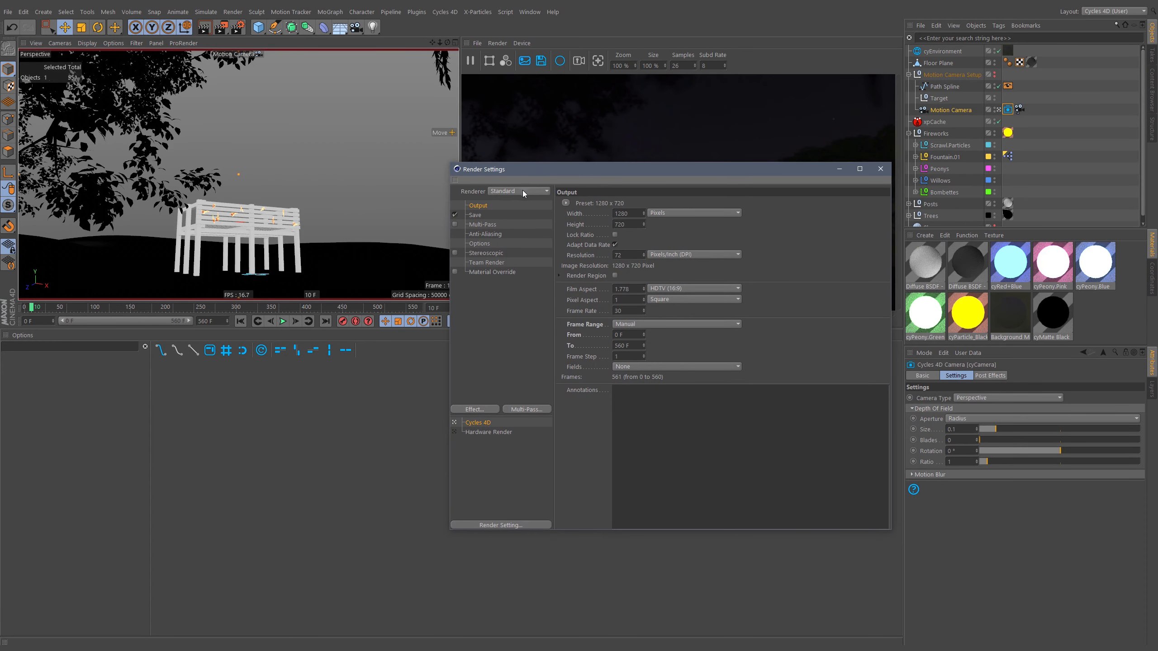
{"action": "left_click", "coordinate": [511, 258]}
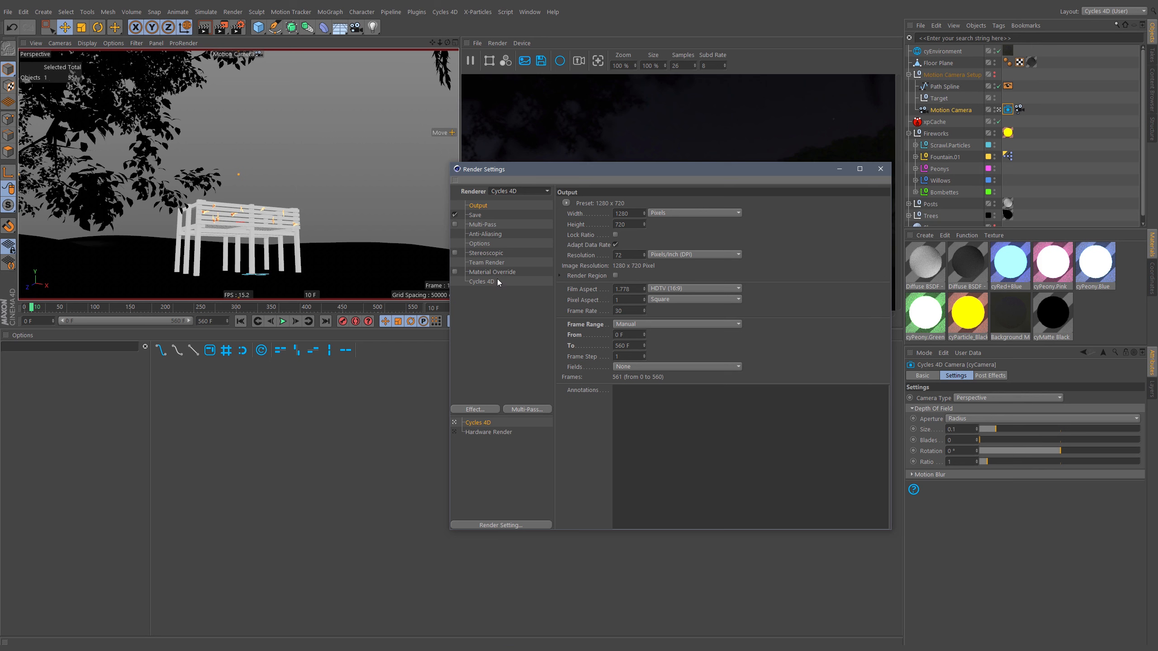
- Set the Cycles 4D rendering device to CUDA and check the list of enabled devices
{"action": "left_click", "coordinate": [482, 282]}
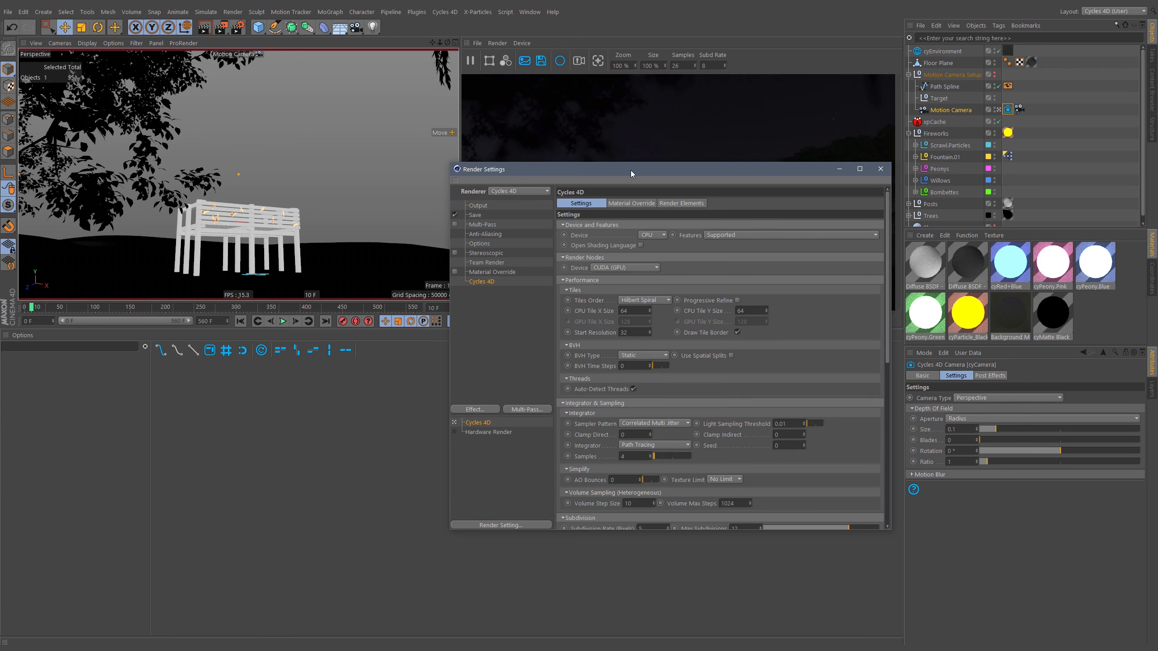
{"action": "mouse_move", "coordinate": [631, 171]}
{"action": "left_mouse_down"}
{"action": "mouse_move", "coordinate": [246, 221]}
{"action": "mouse_move", "coordinate": [272, 205]}
{"action": "mouse_move", "coordinate": [274, 89]}
{"action": "left_mouse_up"}
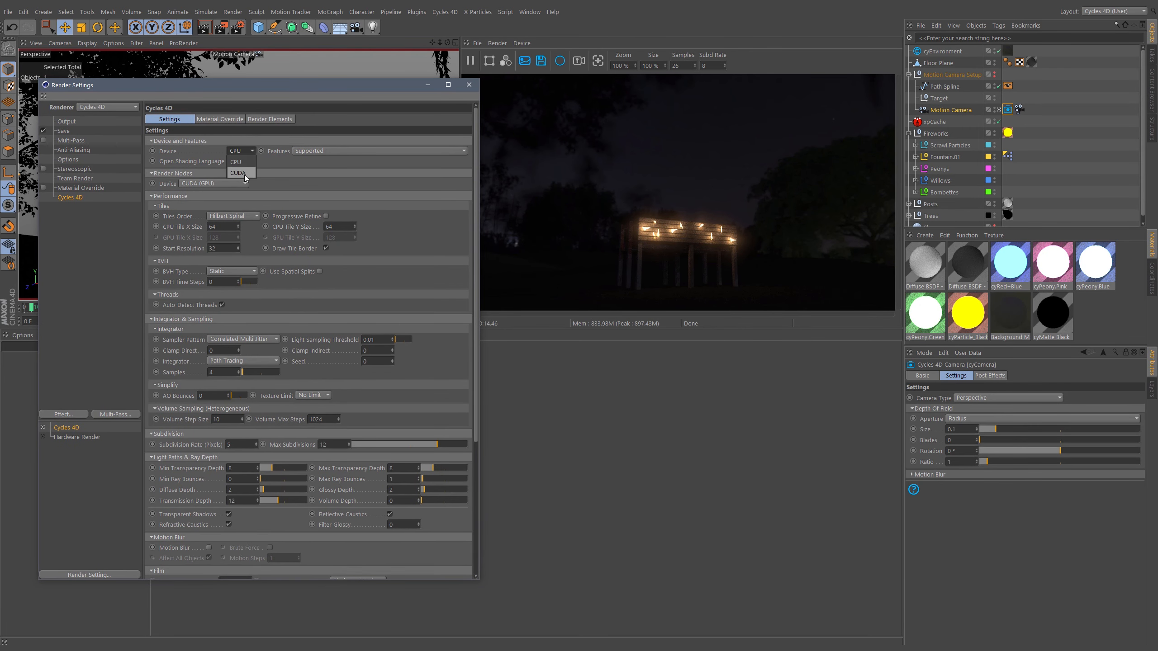
{"action": "left_click", "coordinate": [244, 173]}
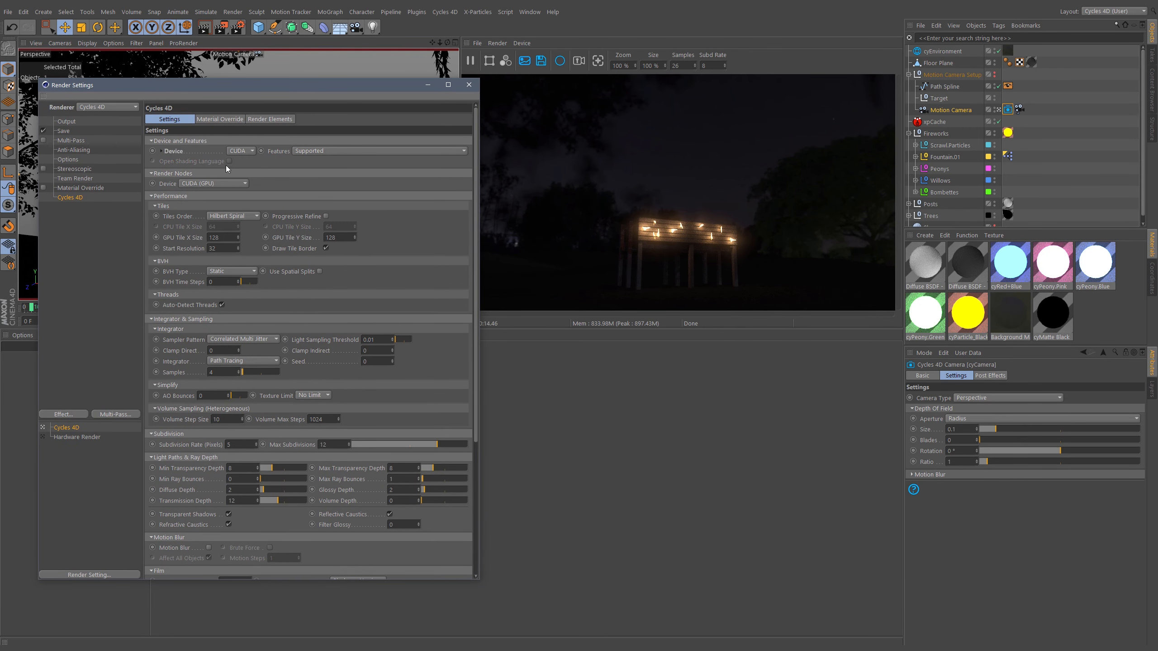
{"action": "left_click", "coordinate": [161, 151]}
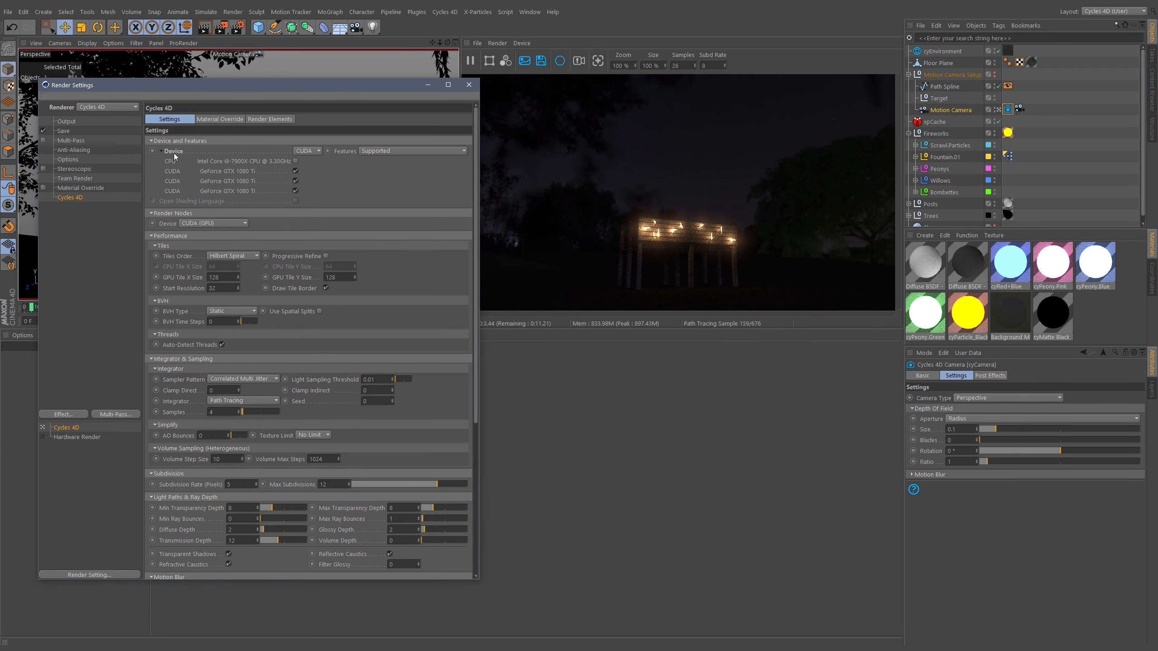
{"action": "left_click", "coordinate": [160, 152]}
{"action": "left_click", "coordinate": [188, 140]}
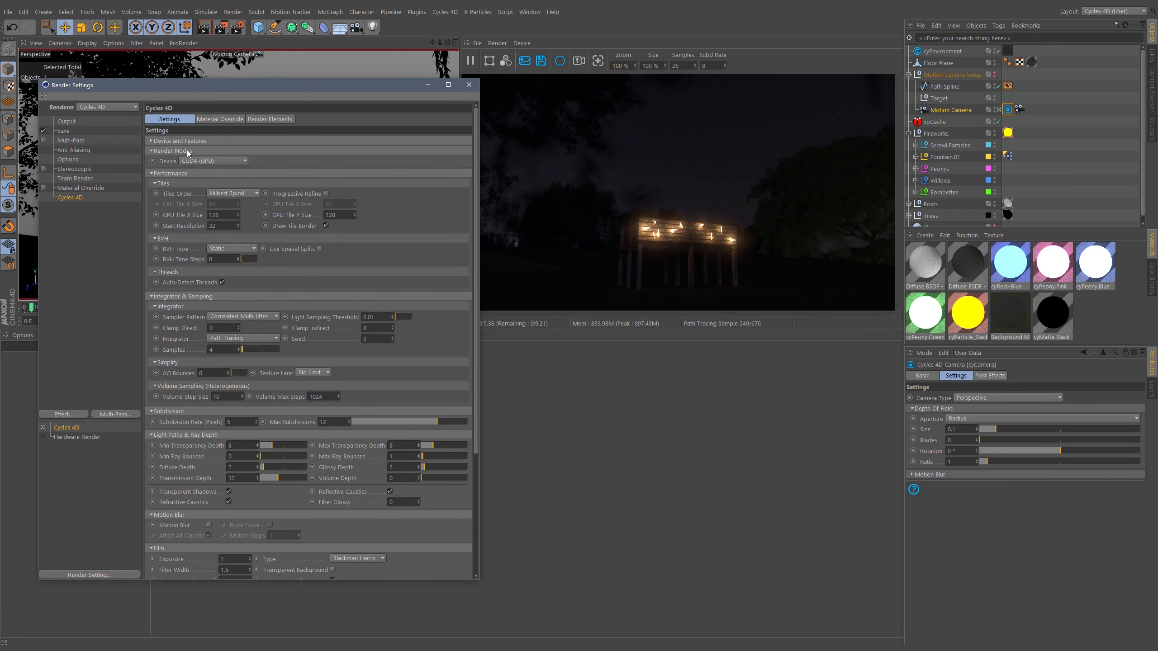
{"action": "left_click", "coordinate": [186, 150]}
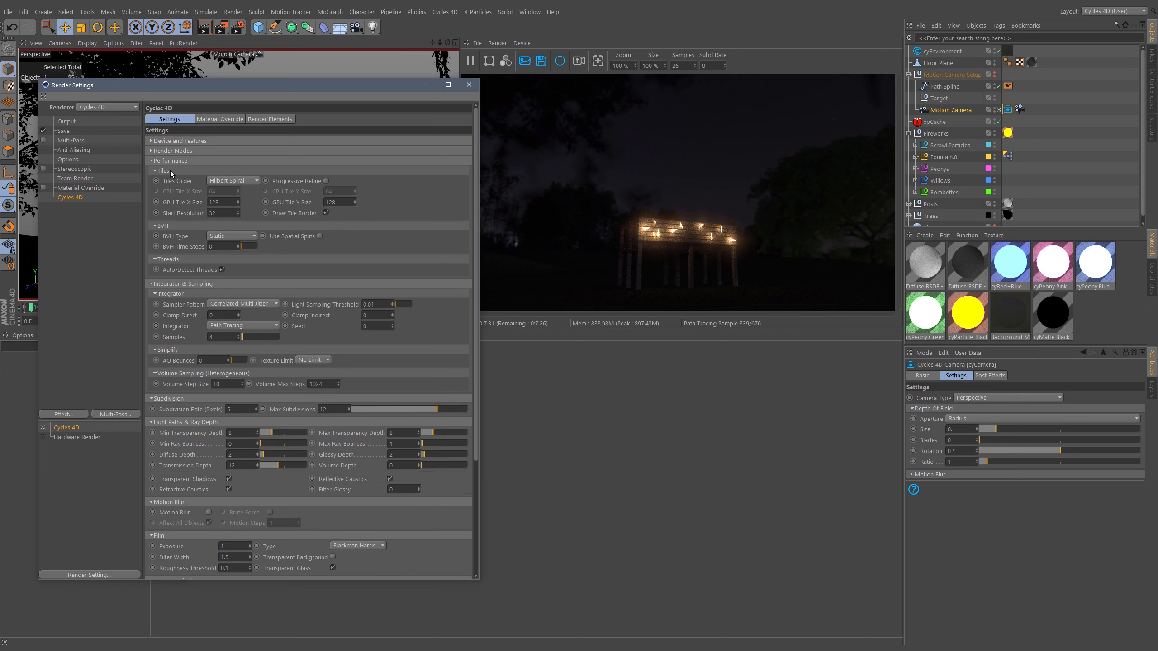
{"action": "left_click", "coordinate": [178, 159]}
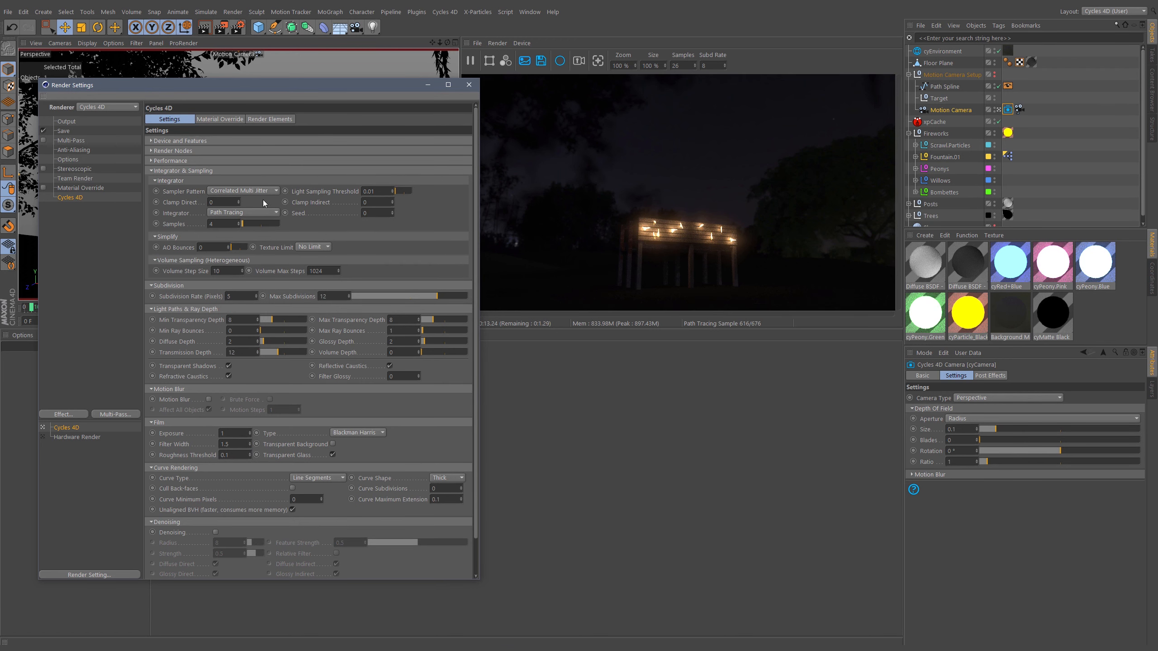
- Try a Clamp Direct value of 1 on the FIREWORKS sign at frame 67
{"action": "left_click_drag", "start_coordinate": [348, 87], "coordinate": [575, 129]}
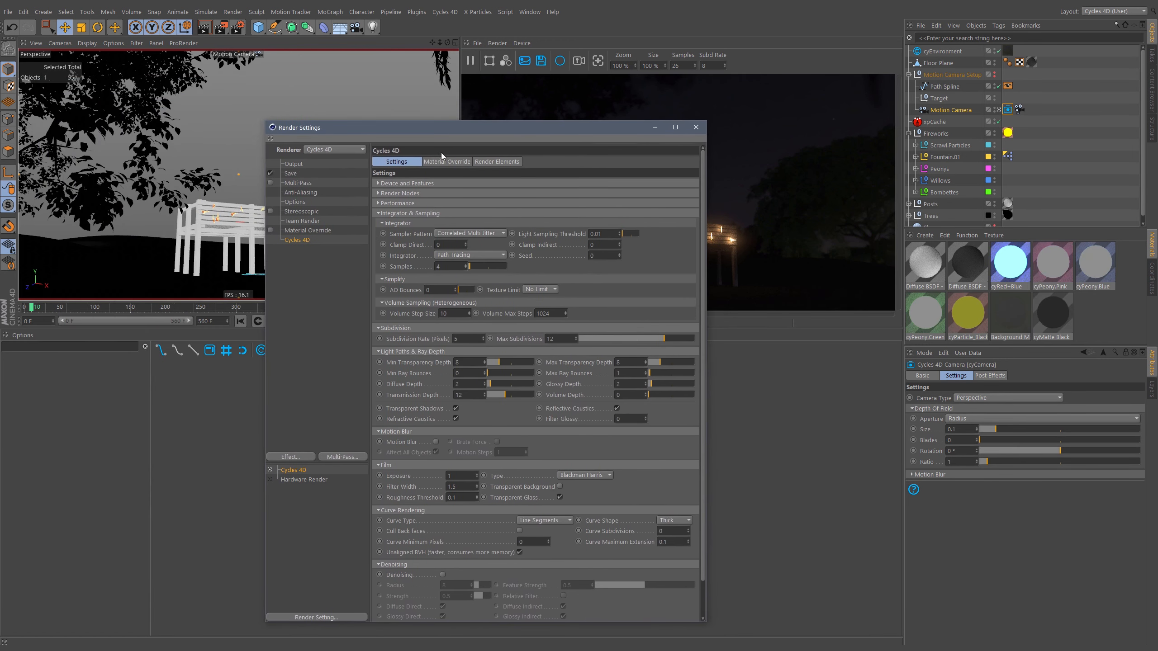
{"action": "left_click_drag", "start_coordinate": [38, 310], "coordinate": [72, 314]}
{"action": "left_click_drag", "start_coordinate": [458, 128], "coordinate": [218, 103]}
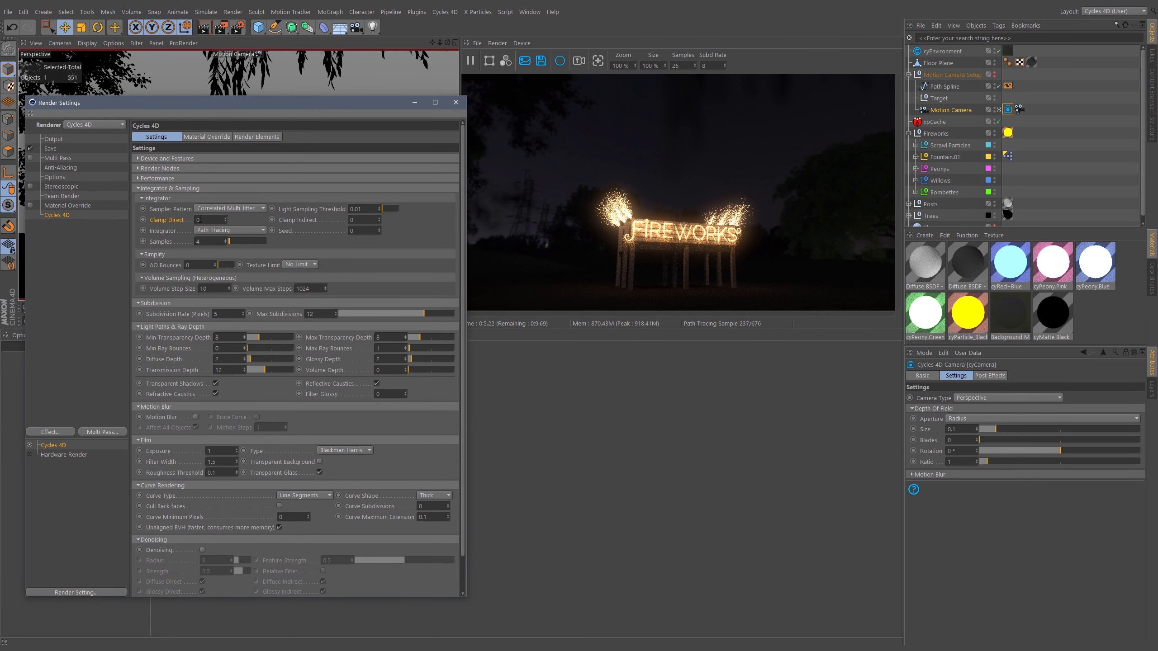
{"action": "left_click", "coordinate": [210, 220]}
{"action": "type", "text": "1"}
{"action": "key", "text": "Return"}
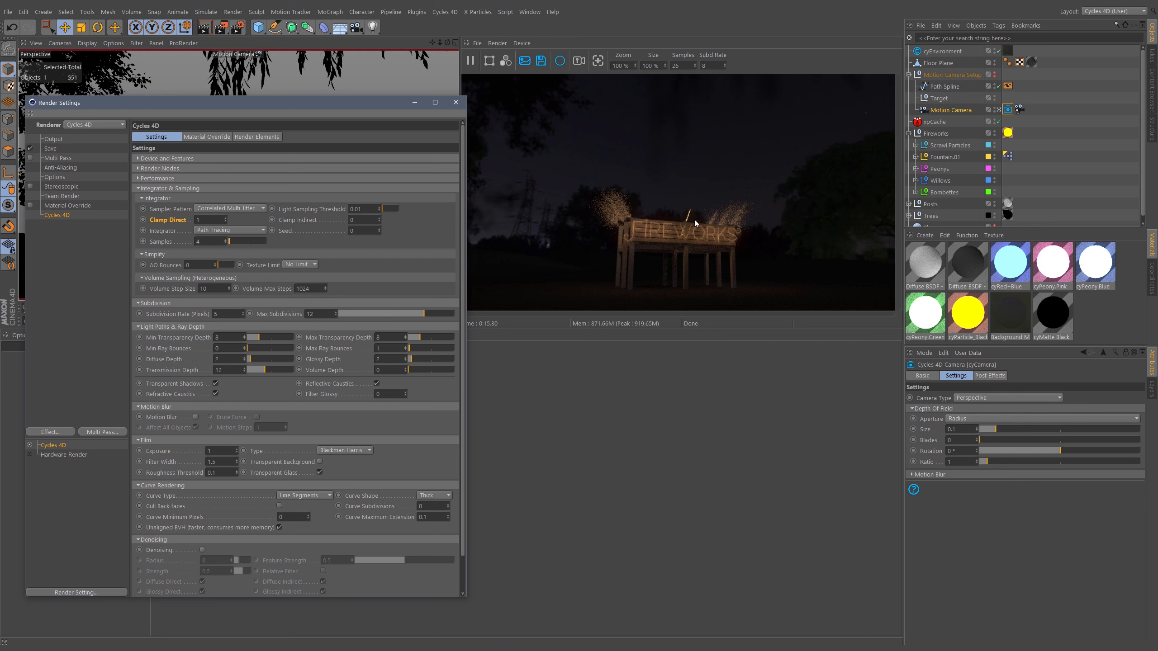
- Set Clamp Direct to 10 and Clamp Indirect to 3 in the integrator settings
{"action": "double_click", "coordinate": [200, 221]}
{"action": "type", "text": "10"}
{"action": "key", "text": "Return"}
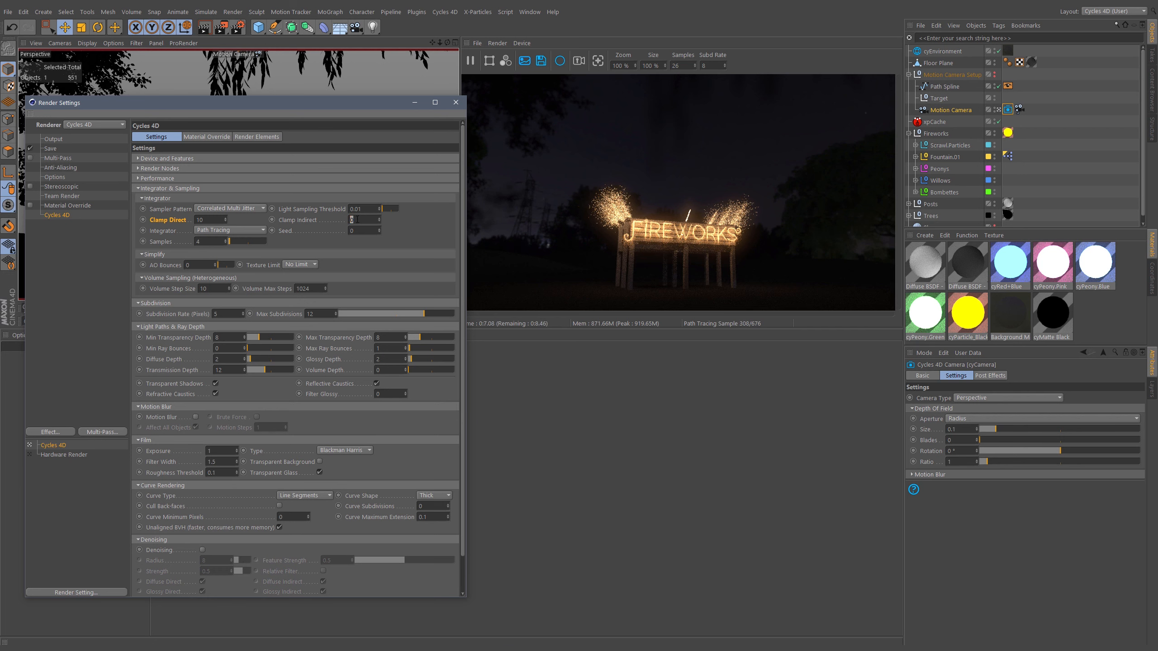
{"action": "type", "text": "3"}
{"action": "key", "text": "Return"}
- Set the integrator's Samples to 8
{"action": "left_click", "coordinate": [301, 241]}
{"action": "left_click_drag", "start_coordinate": [230, 241], "coordinate": [241, 245]}
{"action": "left_click_drag", "start_coordinate": [202, 241], "coordinate": [197, 245]}
{"action": "type", "text": "8"}
{"action": "key", "text": "Return"}
- Enable Motion Blur in the Cycles 4D render settings and close them
{"action": "left_click", "coordinate": [165, 191]}
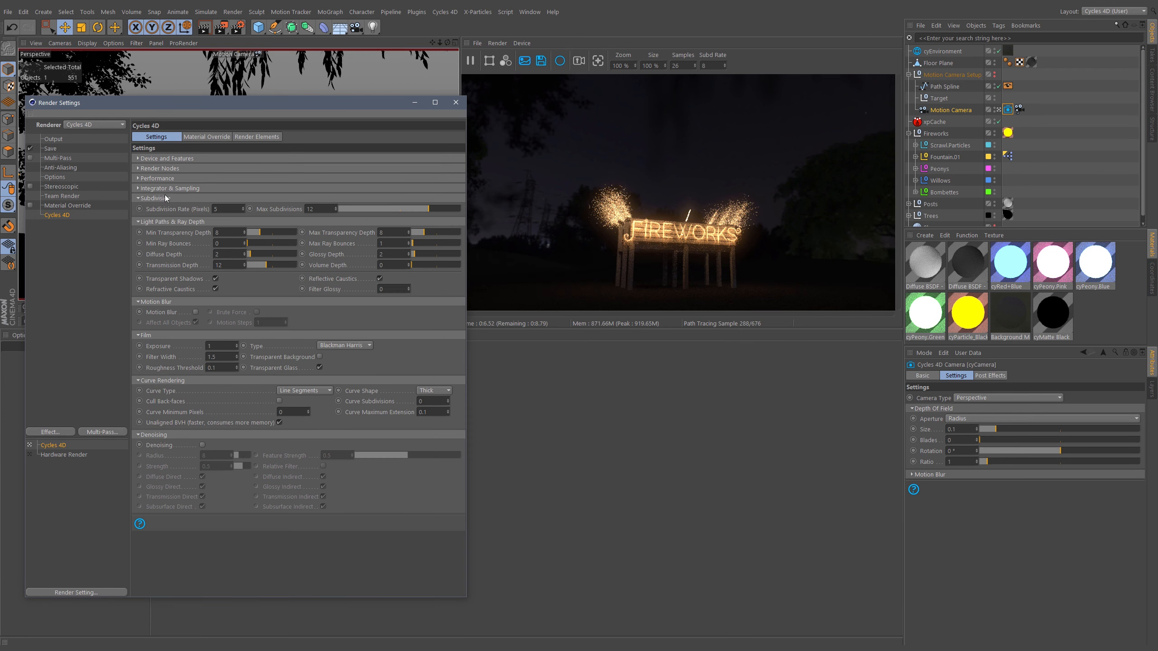
{"action": "left_click", "coordinate": [165, 199]}
{"action": "left_click", "coordinate": [164, 208]}
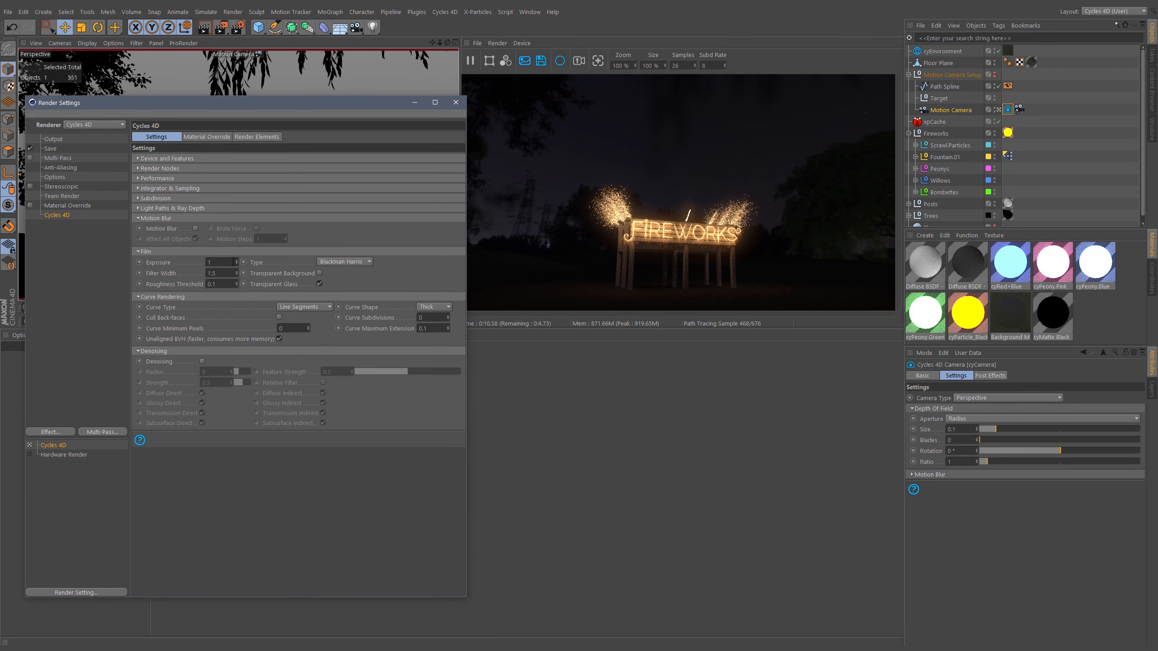
{"action": "left_click", "coordinate": [196, 228]}
{"action": "left_click", "coordinate": [458, 106]}
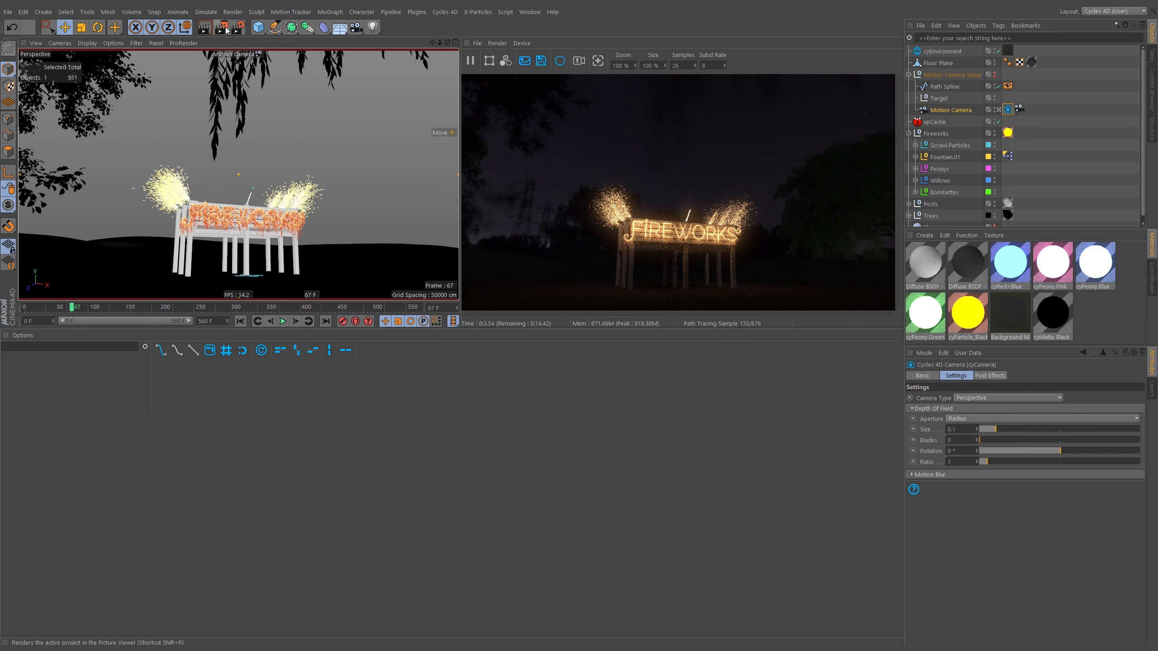
- Check the motion blur at frame 98 and set the output frame range from 100 to 560
{"action": "left_click", "coordinate": [238, 30]}
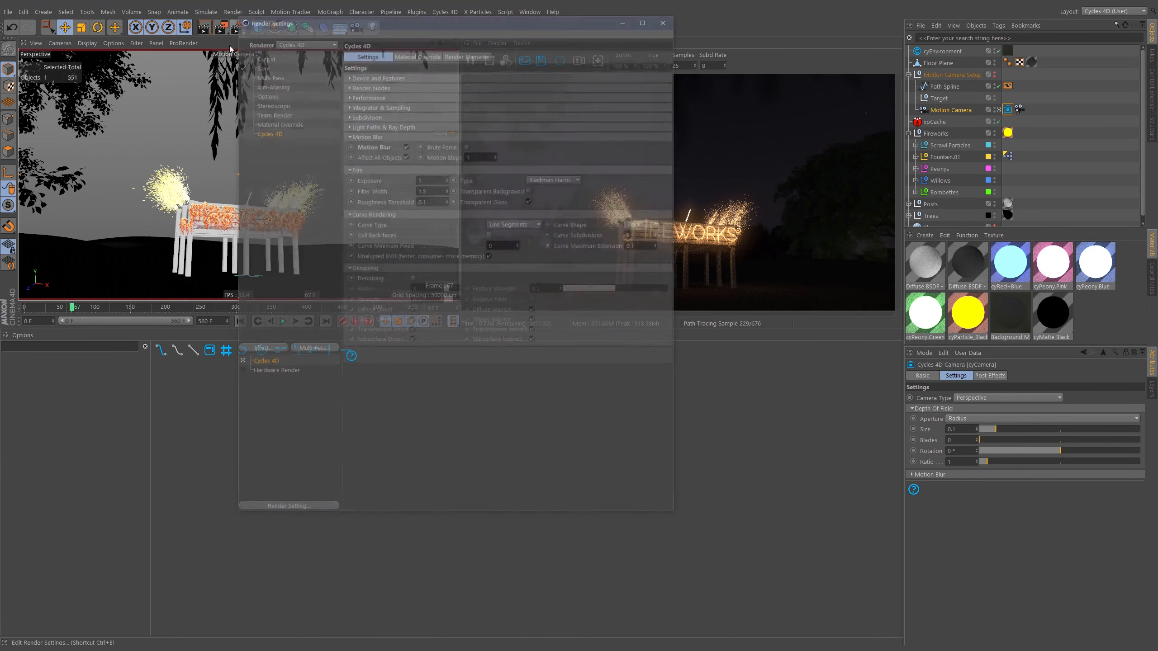
{"action": "left_click_drag", "start_coordinate": [266, 25], "coordinate": [481, 182]}
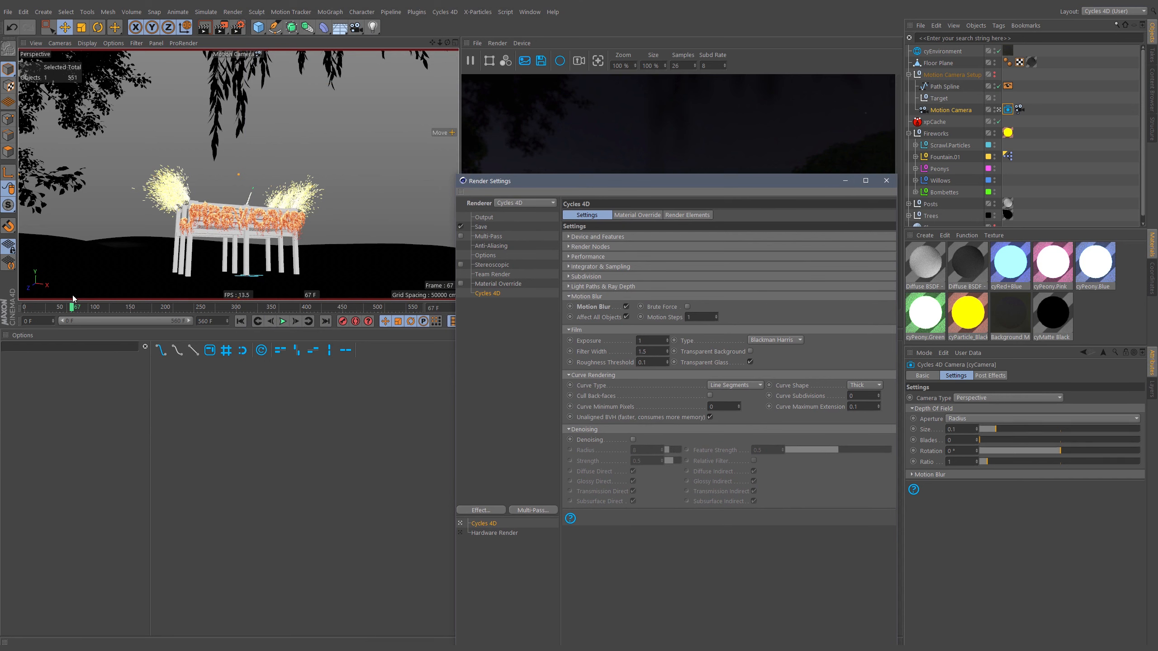
{"action": "left_click_drag", "start_coordinate": [73, 305], "coordinate": [93, 312]}
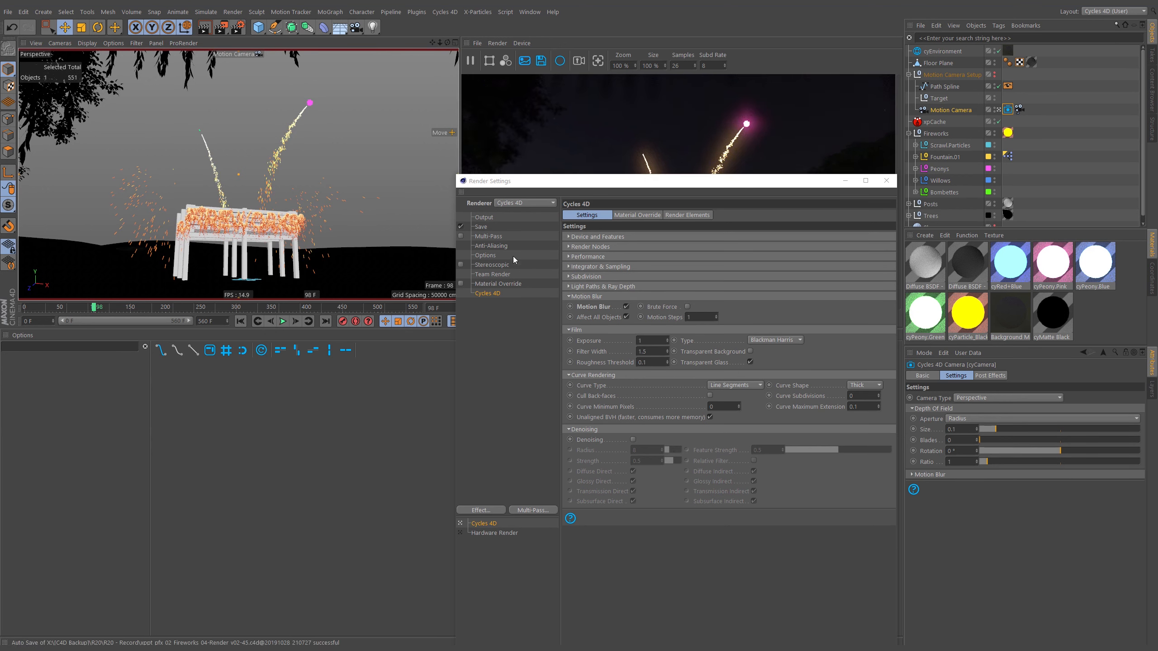
{"action": "left_click", "coordinate": [486, 218]}
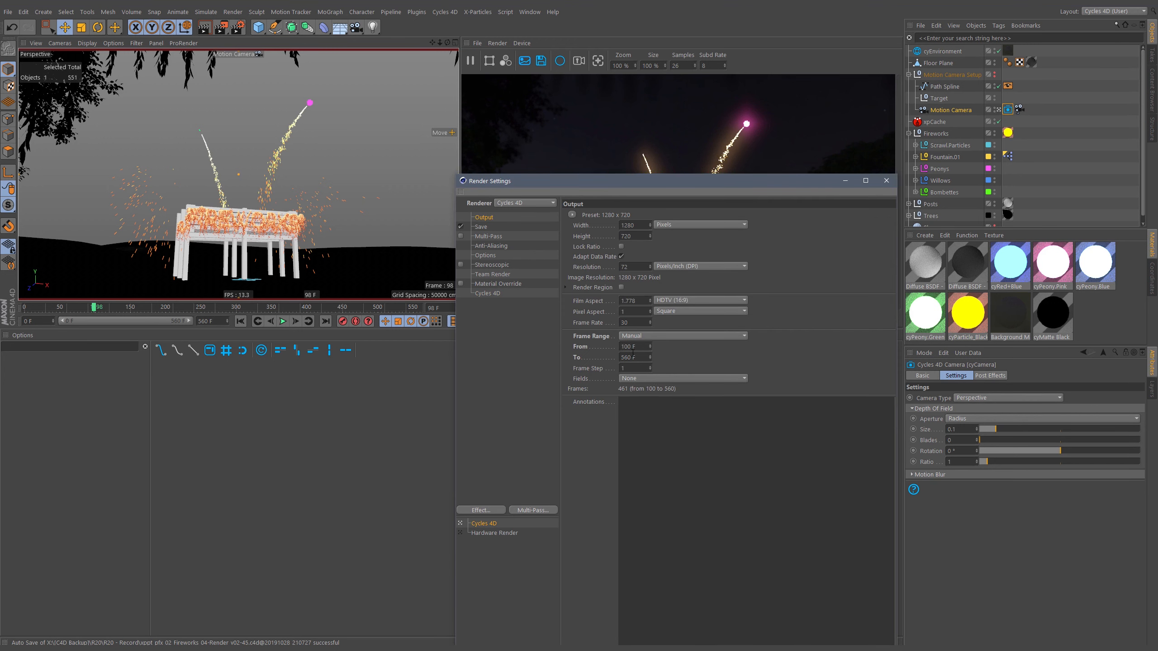
{"action": "left_click", "coordinate": [886, 181]}
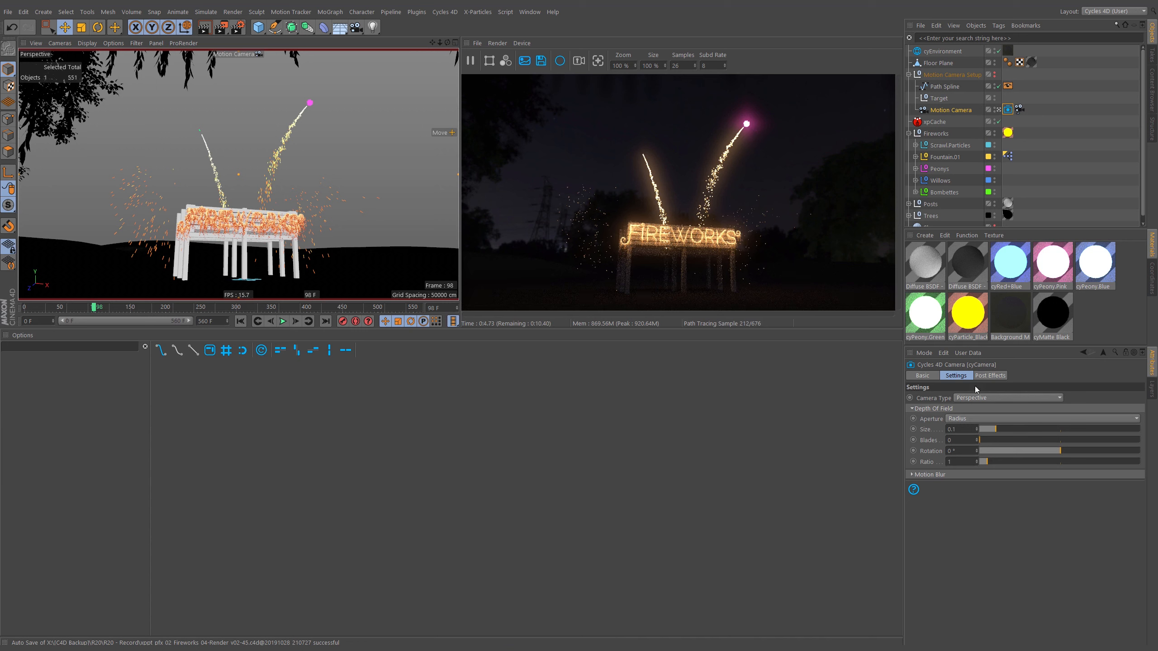
- Review the cyCamera's motion blur shutter options and the Cycles 4D sampling and motion blur render settings
{"action": "left_click", "coordinate": [933, 409]}
{"action": "left_click", "coordinate": [936, 418]}
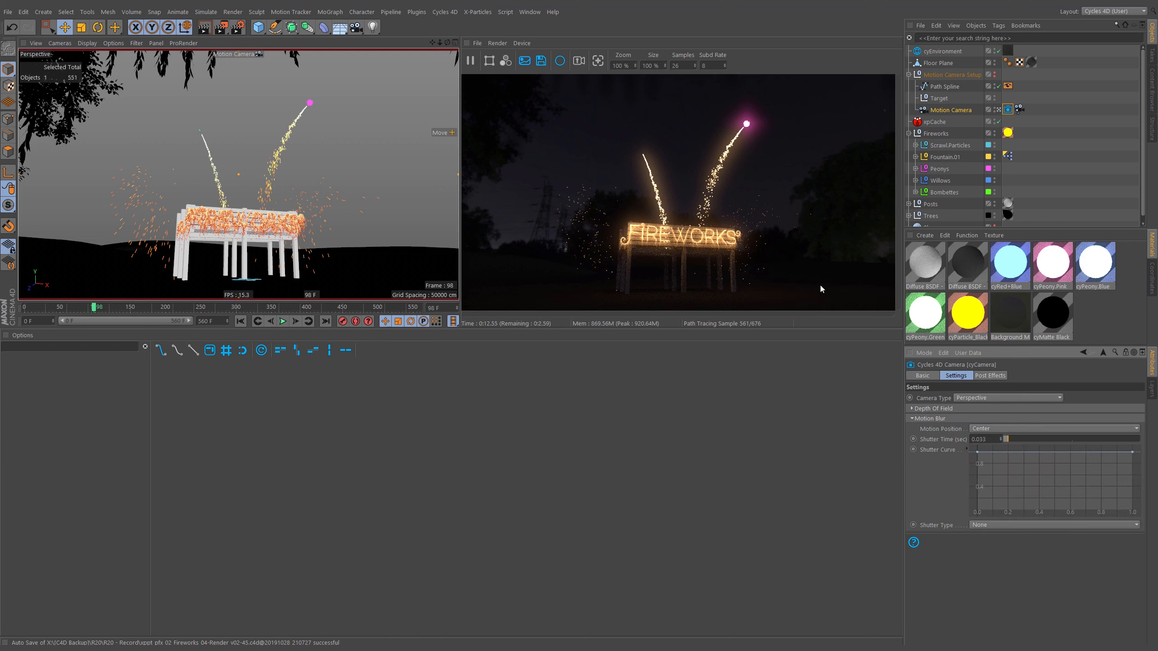
{"action": "left_click", "coordinate": [239, 29]}
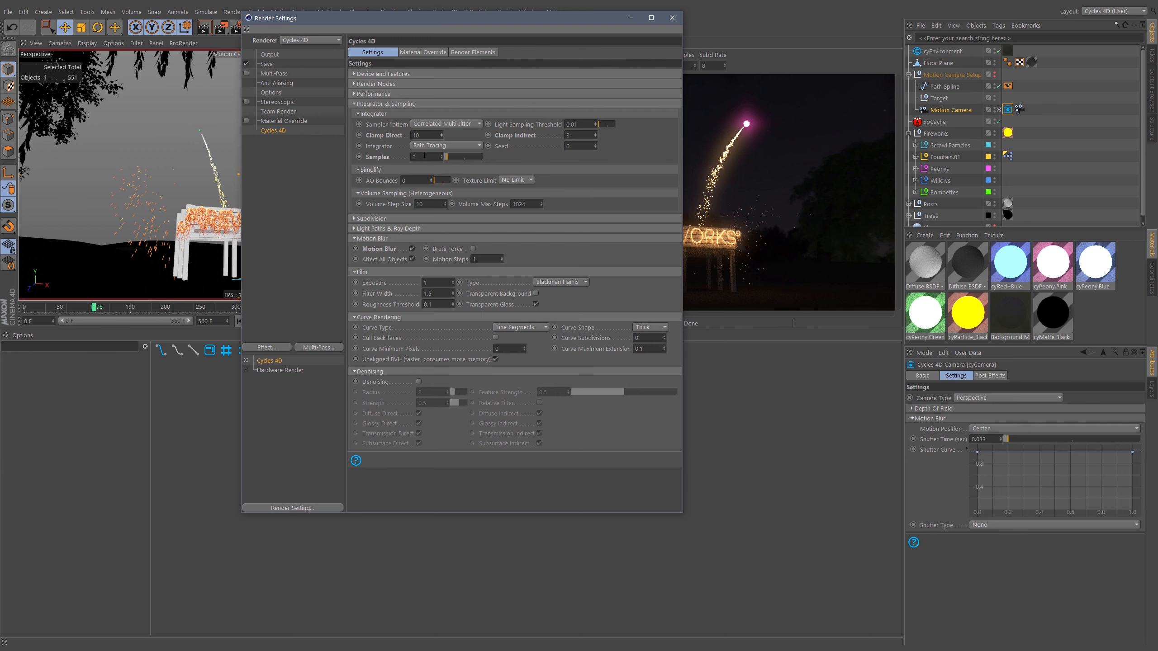
{"action": "left_click", "coordinate": [671, 18]}
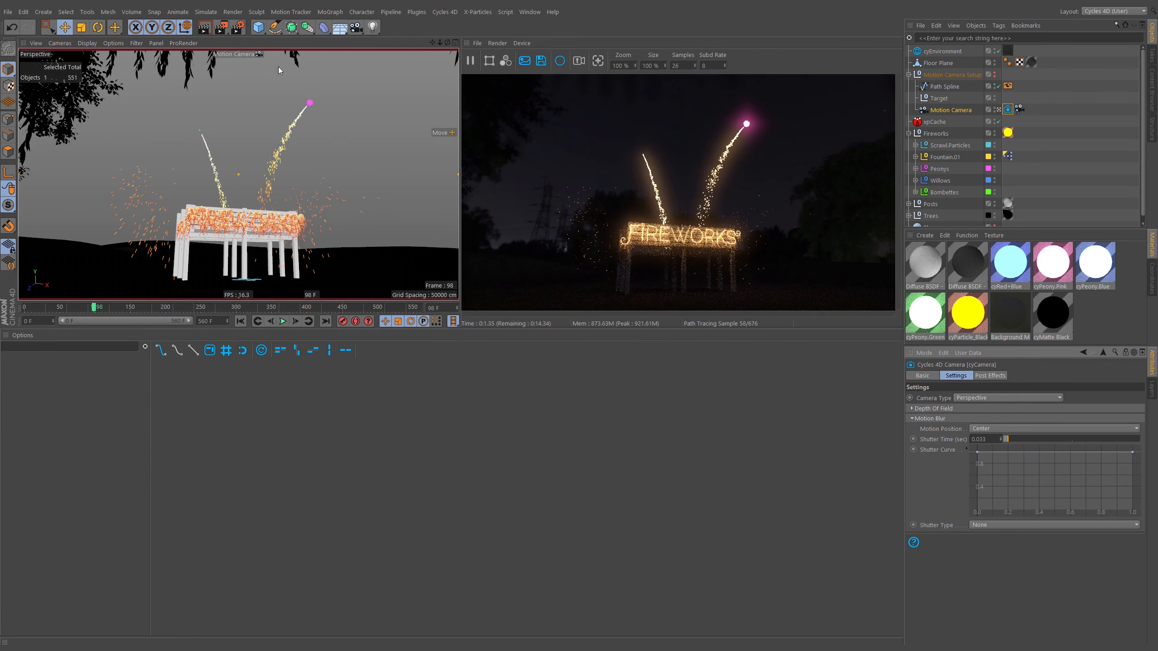
- Render the animation to the Picture Viewer without saving and place the viewer window over the viewport
{"action": "left_click", "coordinate": [223, 29]}
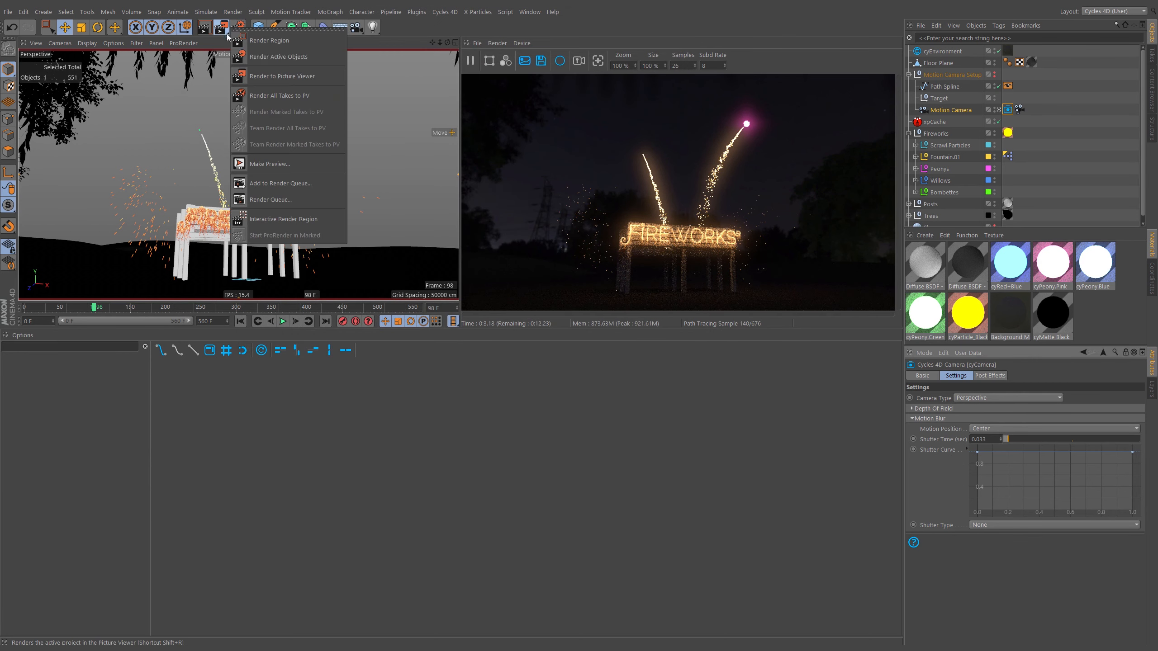
{"action": "left_click", "coordinate": [274, 77]}
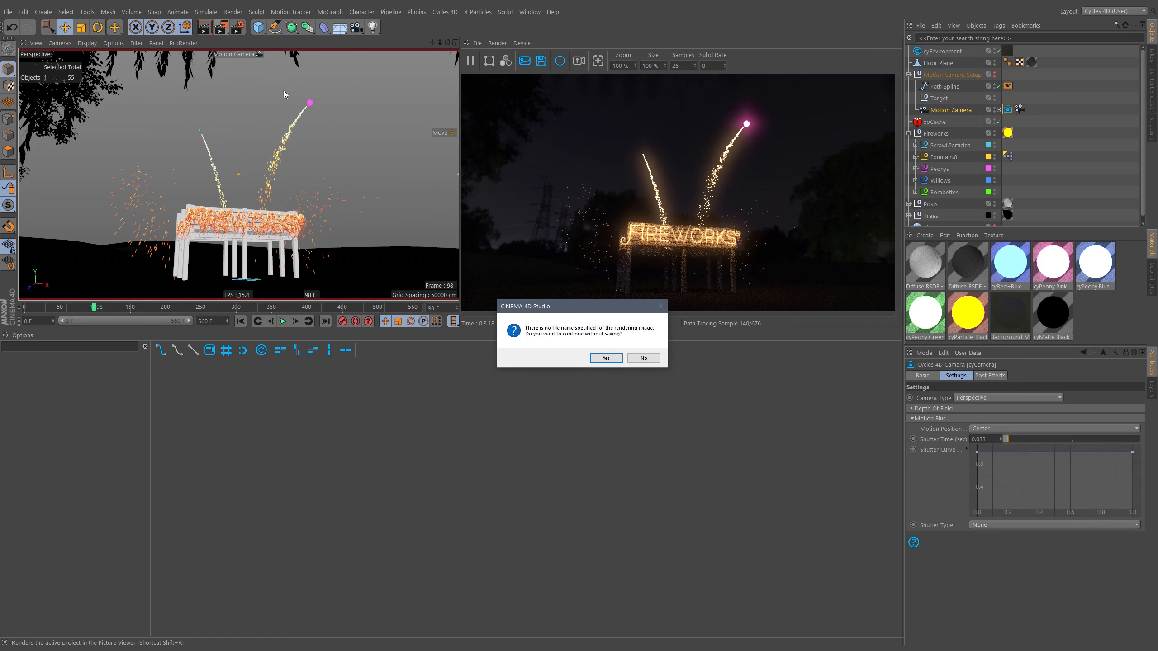
{"action": "left_click", "coordinate": [600, 359]}
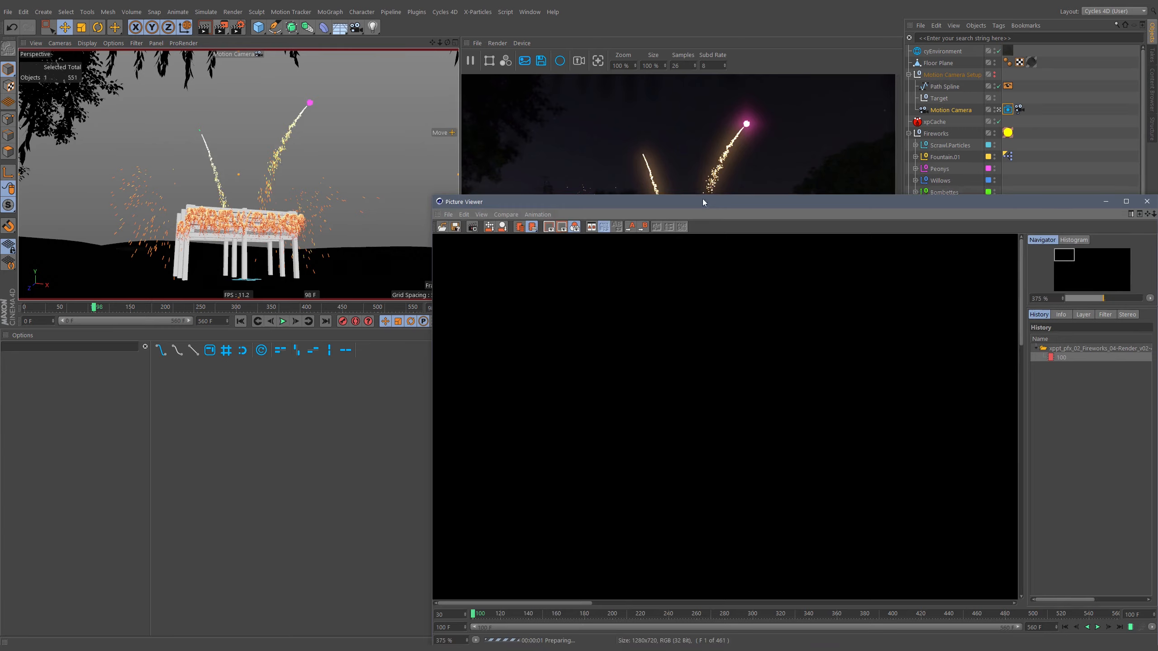
{"action": "left_click_drag", "start_coordinate": [702, 199], "coordinate": [296, 174]}
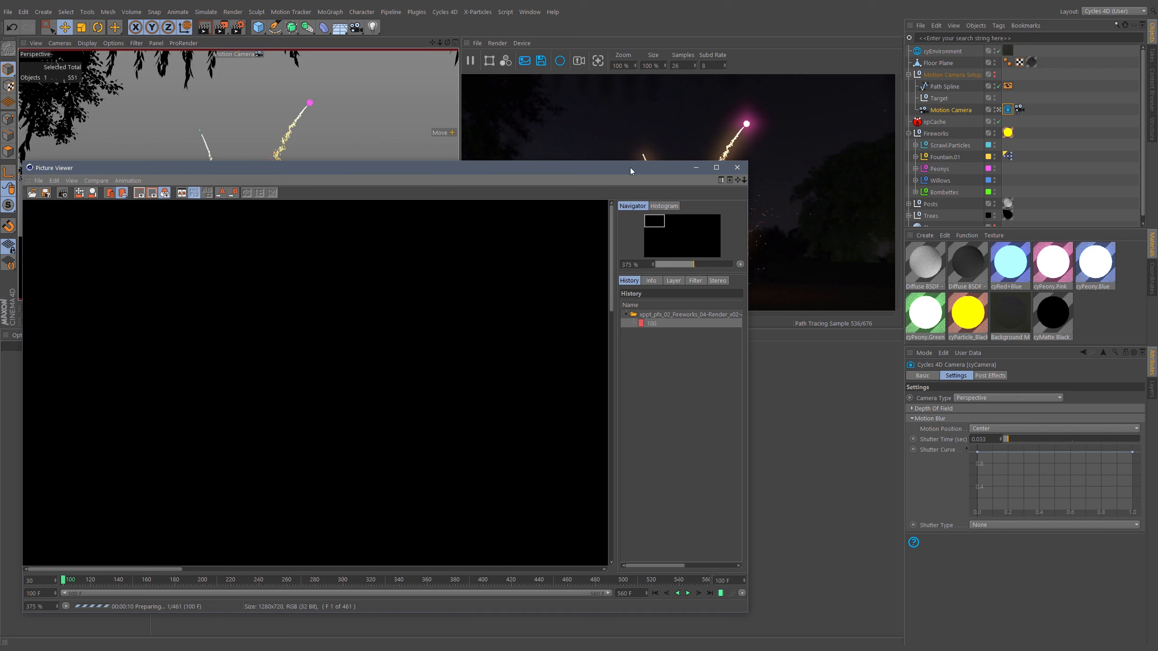
{"action": "left_click_drag", "start_coordinate": [665, 165], "coordinate": [672, 242]}
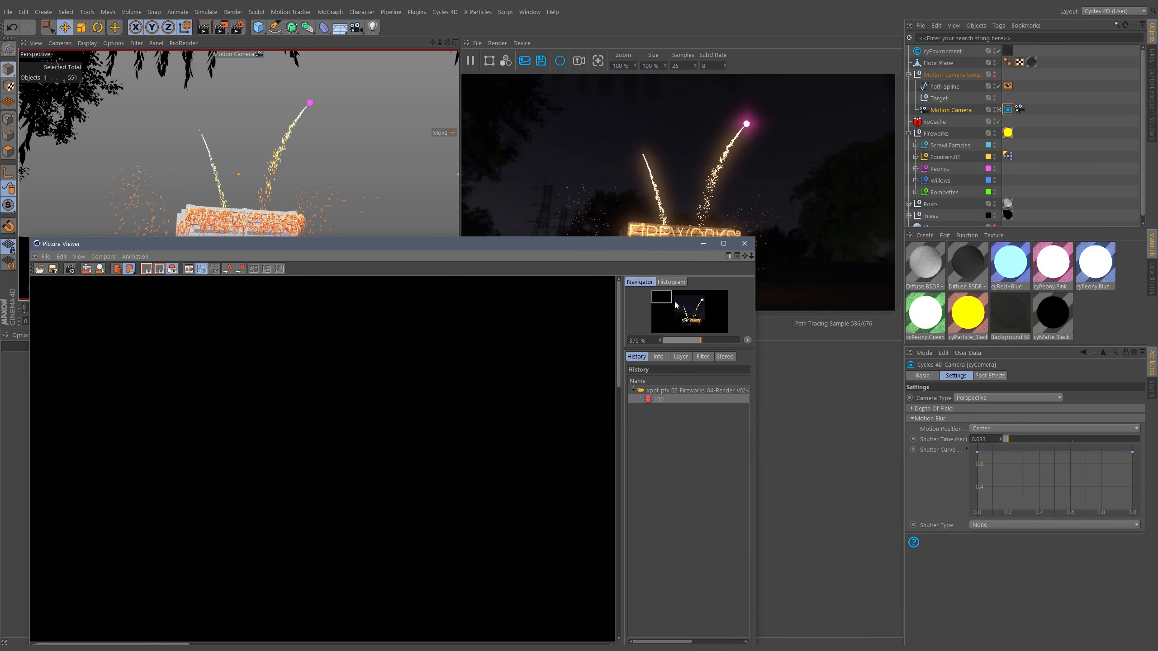
{"action": "left_click_drag", "start_coordinate": [642, 248], "coordinate": [649, 173]}
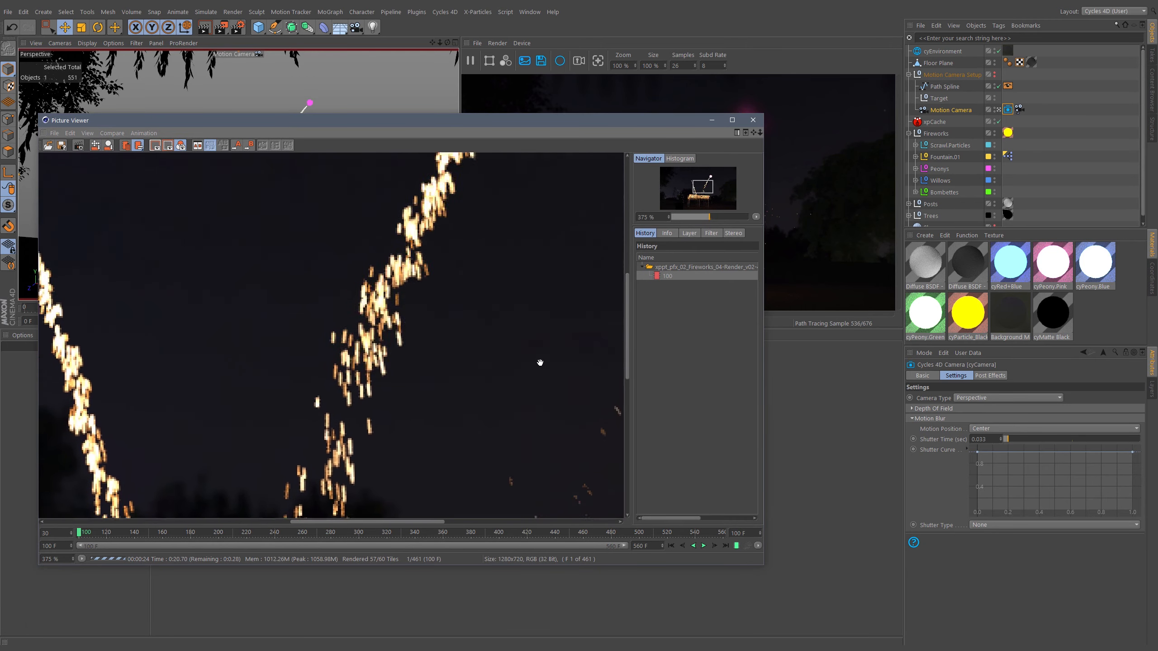
- Inspect the motion blur on the spark trails and the pink peony burst in the first rendered frames
{"action": "left_click_drag", "start_coordinate": [454, 284], "coordinate": [490, 184]}
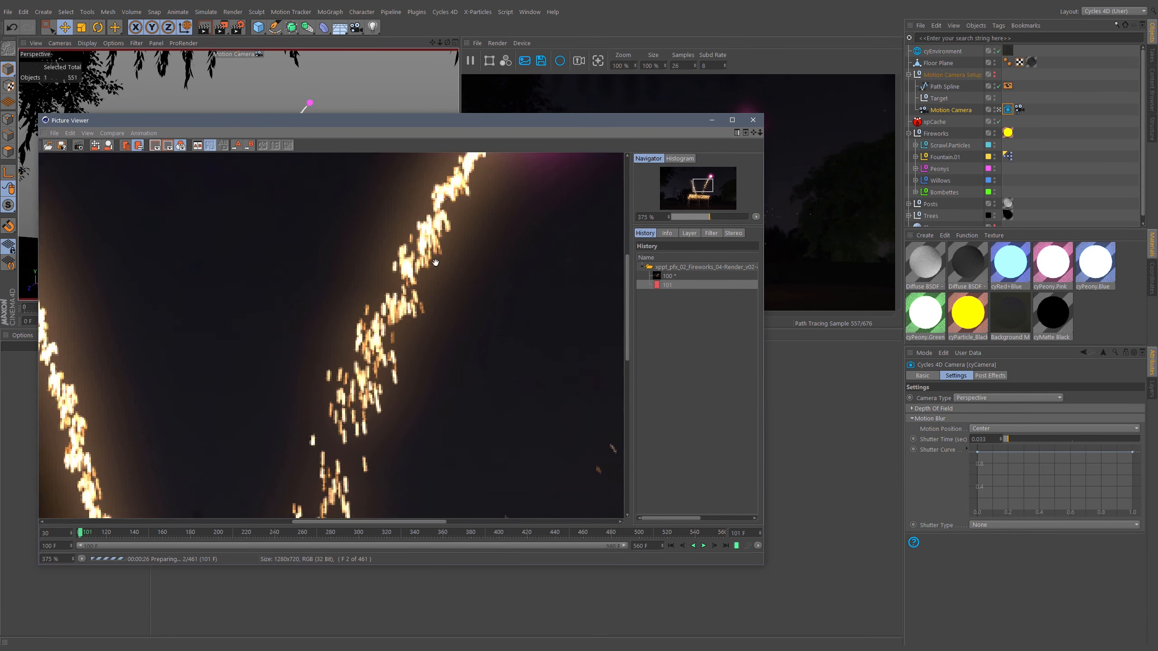
{"action": "left_click_drag", "start_coordinate": [396, 434], "coordinate": [402, 326]}
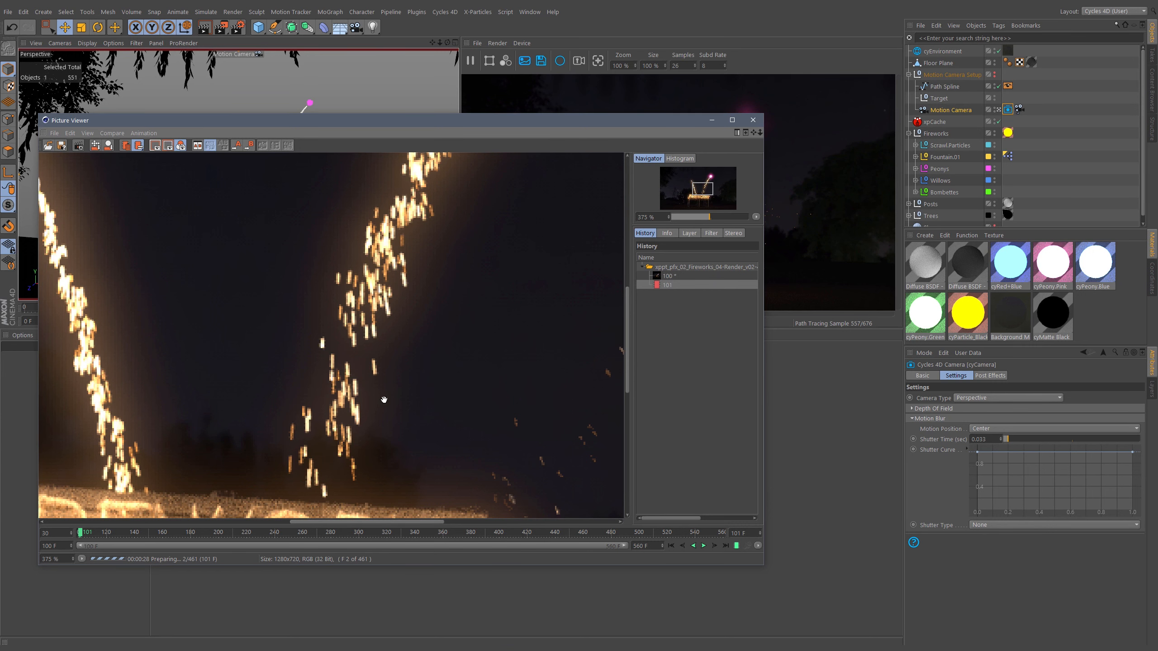
{"action": "left_click_drag", "start_coordinate": [383, 400], "coordinate": [428, 424]}
{"action": "left_click_drag", "start_coordinate": [496, 266], "coordinate": [434, 329]}
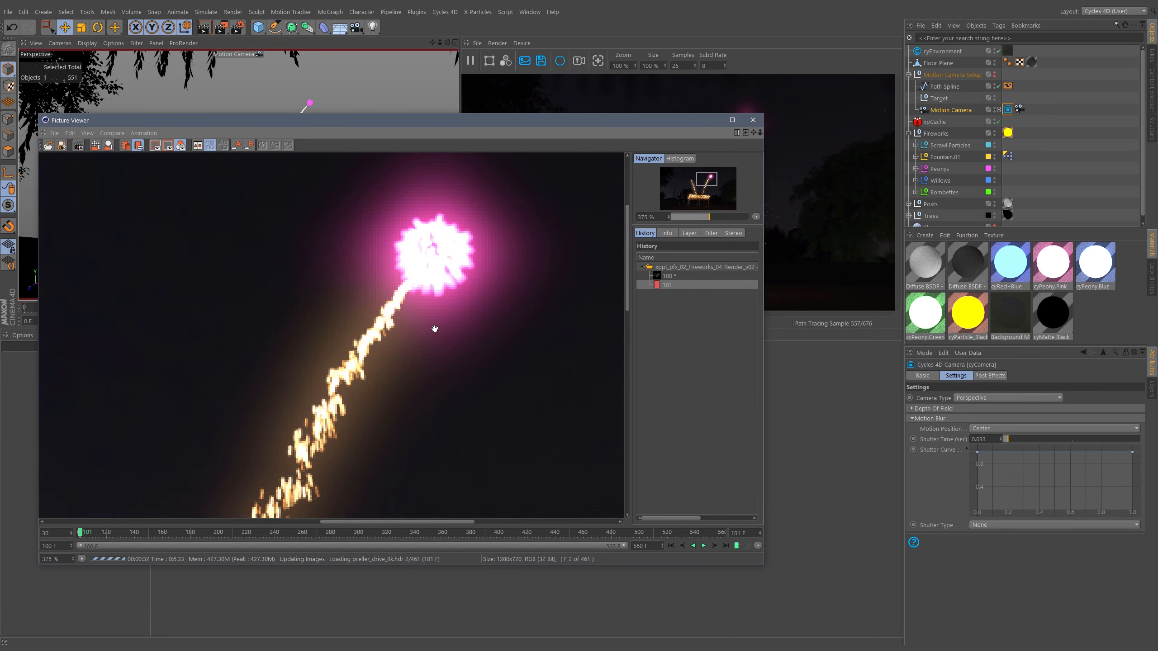
{"action": "scroll", "coordinate": [407, 395], "scroll_direction": "down", "scroll_amount": 3}
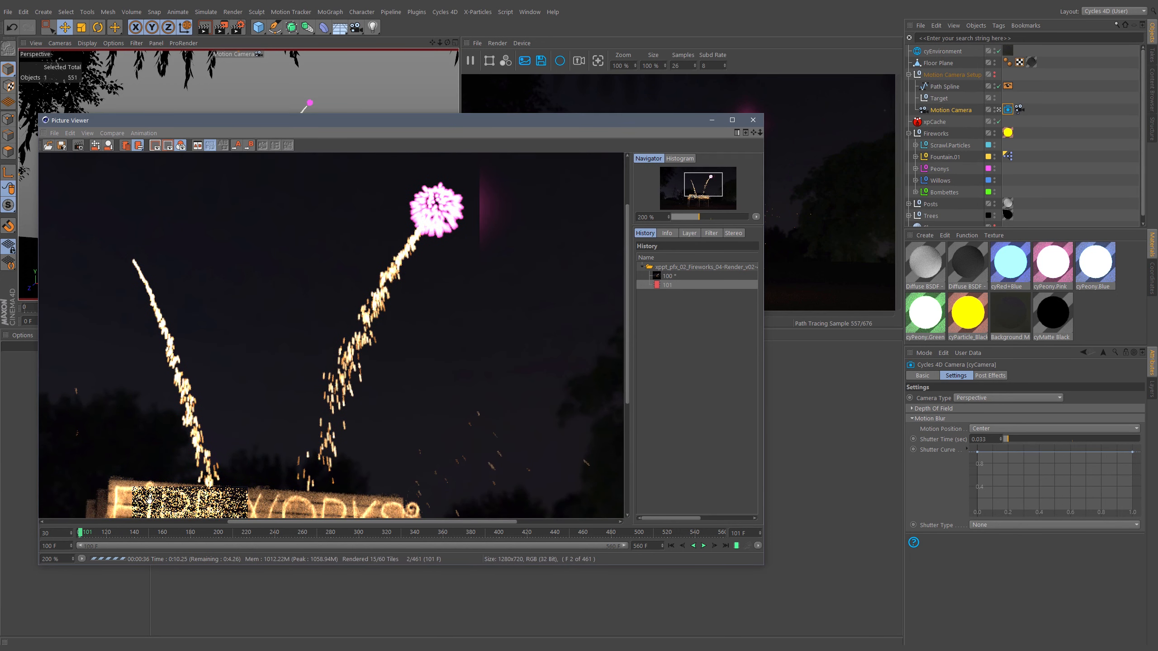
- Compare the motion blur between rendered frames 100 and 101, then stop the render and close the Picture Viewer
{"action": "left_click_drag", "start_coordinate": [80, 533], "coordinate": [77, 533]}
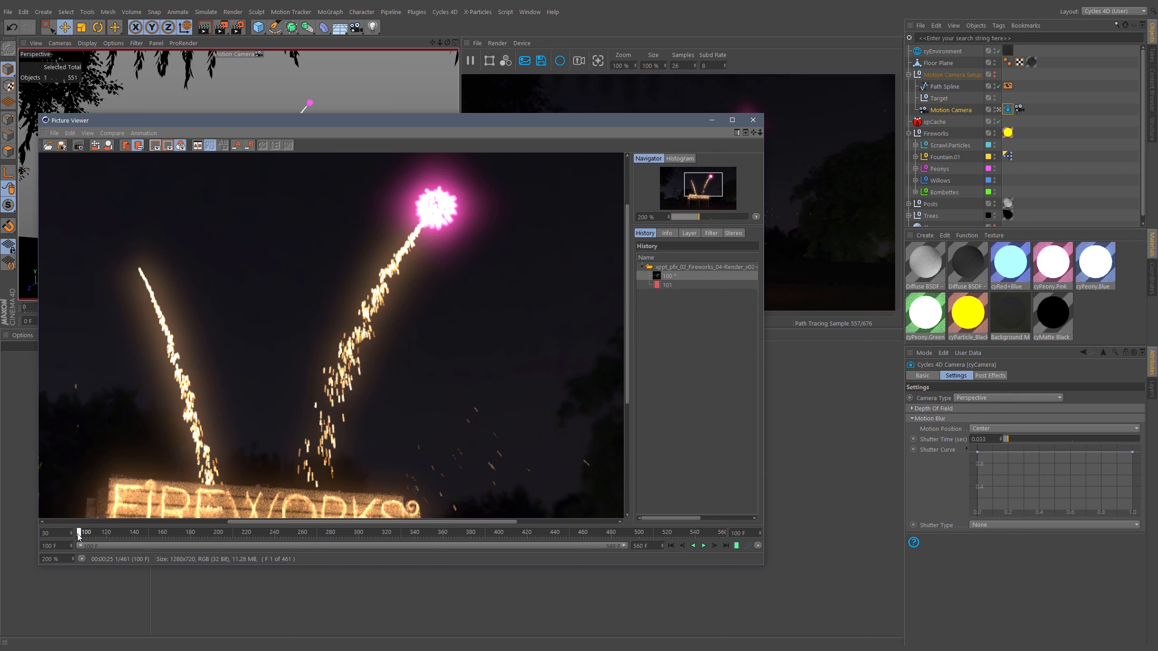
{"action": "scroll", "coordinate": [349, 443], "scroll_direction": "up", "scroll_amount": 4}
{"action": "left_click_drag", "start_coordinate": [349, 446], "coordinate": [384, 383]}
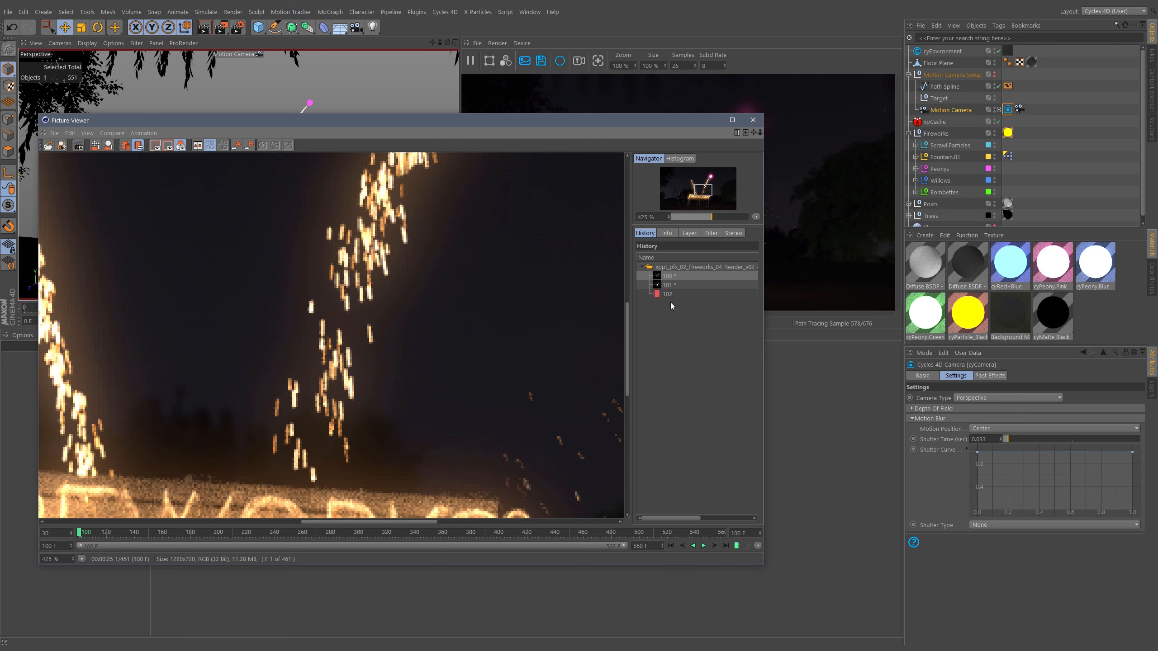
{"action": "left_click", "coordinate": [669, 285]}
{"action": "left_click", "coordinate": [668, 276]}
{"action": "left_click", "coordinate": [671, 284]}
{"action": "left_click", "coordinate": [671, 276]}
{"action": "left_click", "coordinate": [752, 120]}
{"action": "left_click", "coordinate": [591, 357]}
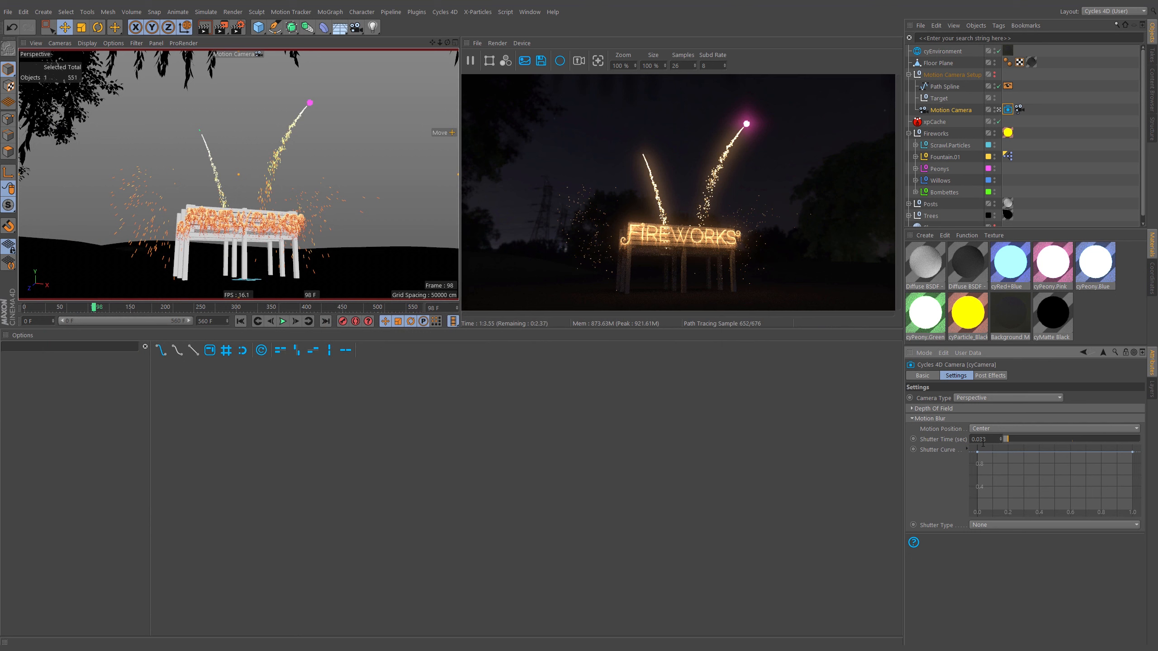
- Lower the start point of the camera's Shutter Curve to form a rising ramp and re-render to the Picture Viewer without saving
{"action": "left_click", "coordinate": [940, 450]}
{"action": "left_click_drag", "start_coordinate": [977, 455], "coordinate": [965, 499]}
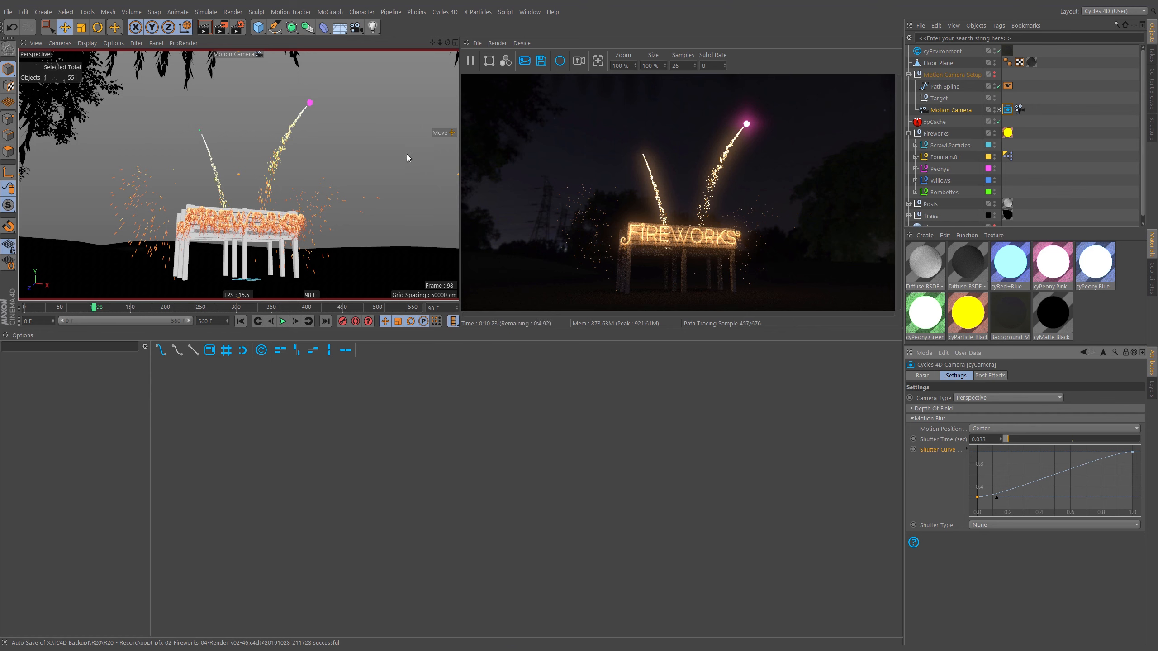
{"action": "left_click", "coordinate": [224, 29]}
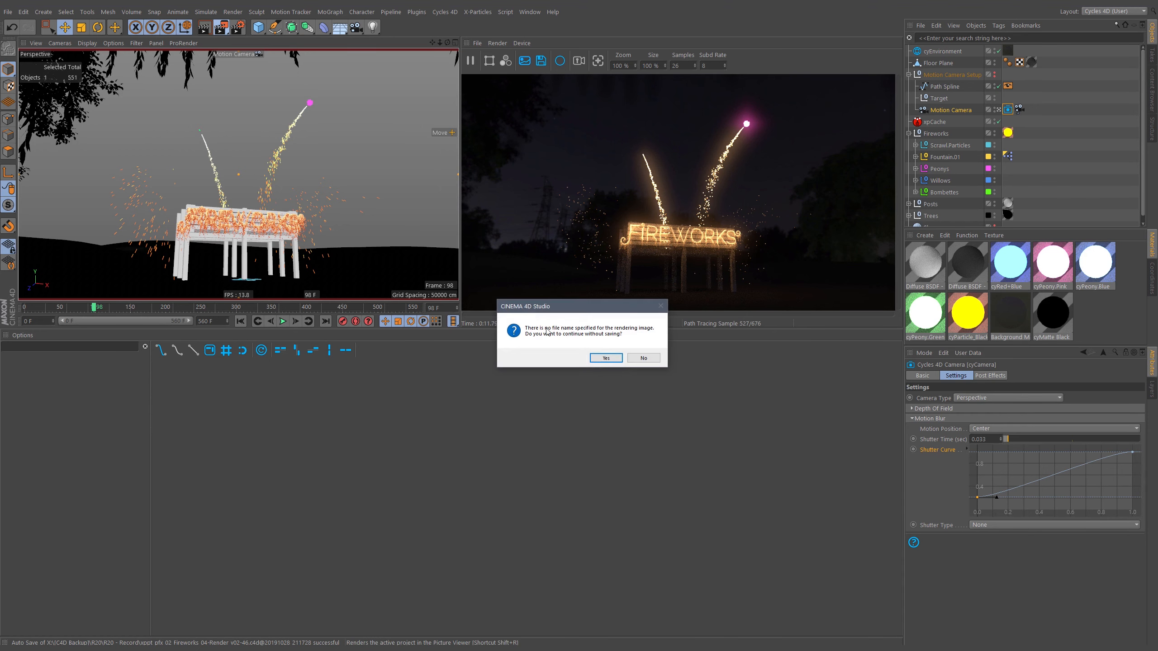
{"action": "left_click", "coordinate": [595, 357]}
{"action": "left_click_drag", "start_coordinate": [644, 205], "coordinate": [214, 151]}
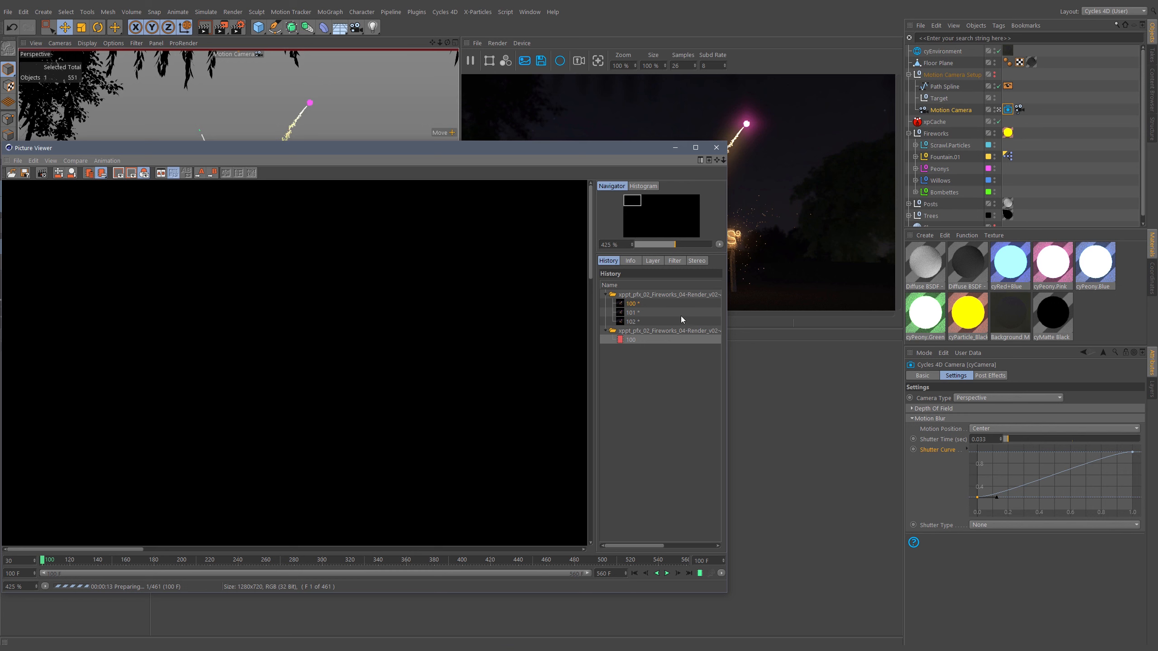
{"action": "left_click_drag", "start_coordinate": [514, 147], "coordinate": [543, 179]}
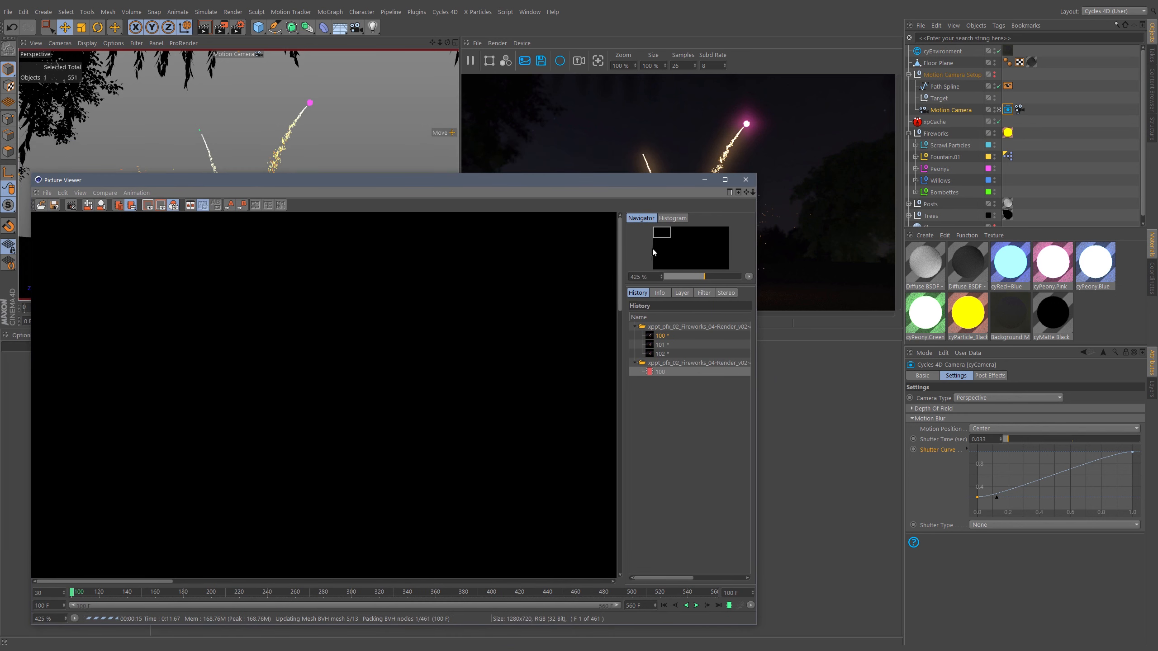
{"action": "left_click_drag", "start_coordinate": [671, 233], "coordinate": [705, 246]}
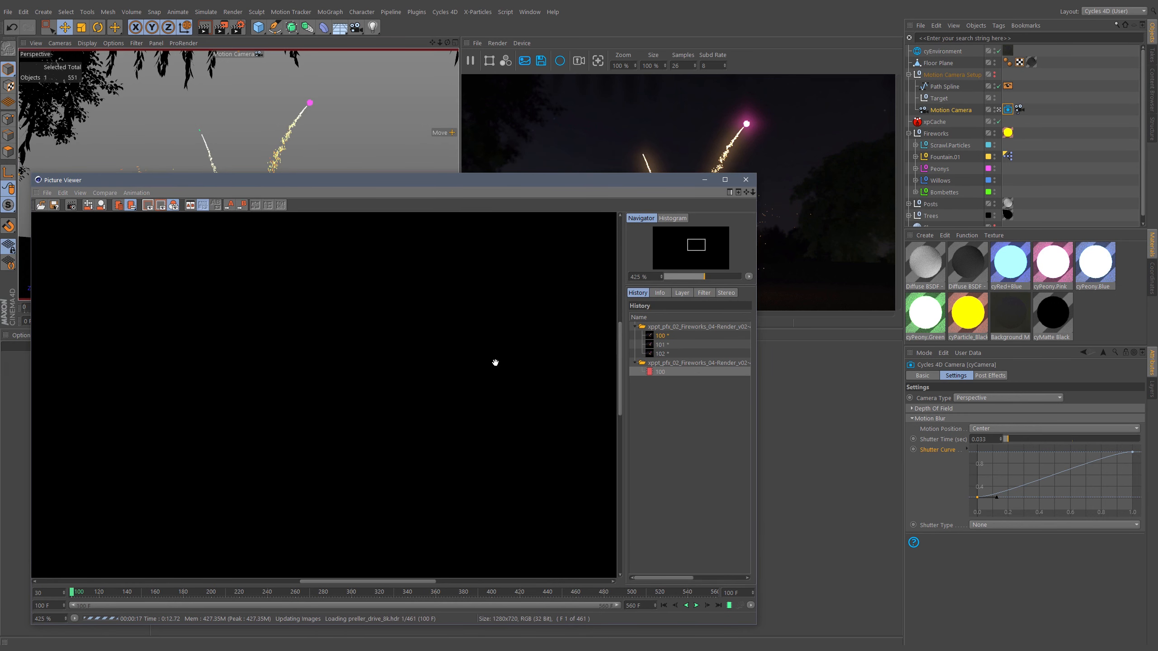
- Compare the spark trails of the new render with frame 100 of the previous render, then stop rendering and close the viewer
{"action": "left_click_drag", "start_coordinate": [402, 450], "coordinate": [429, 292]}
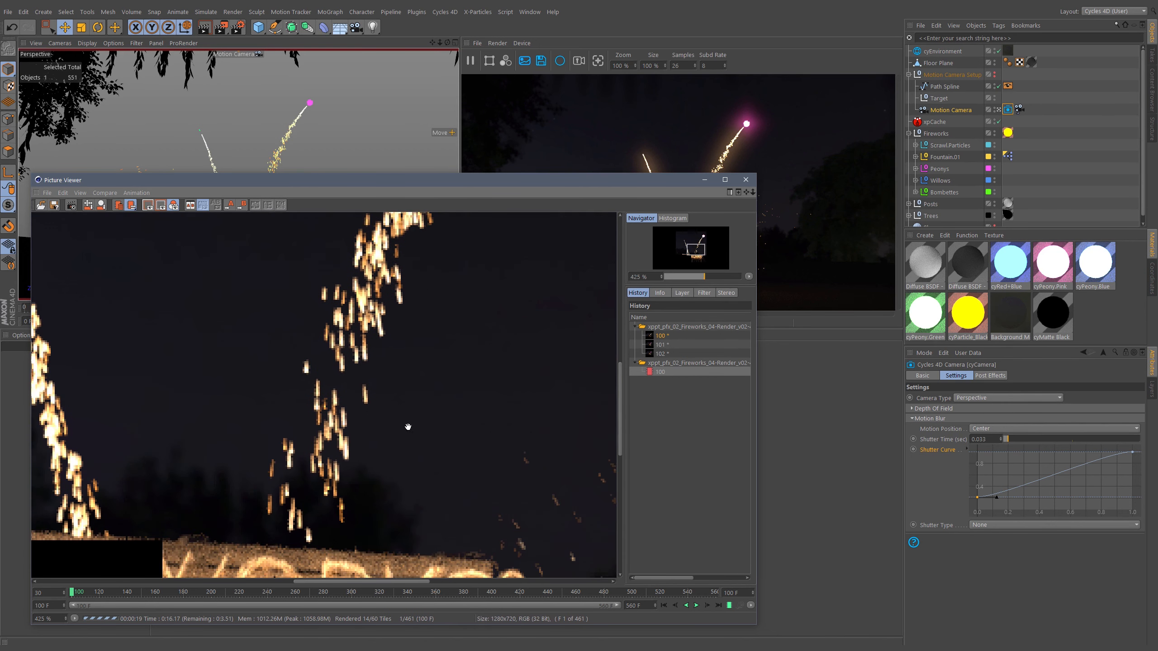
{"action": "left_click", "coordinate": [662, 336]}
{"action": "left_click", "coordinate": [662, 372]}
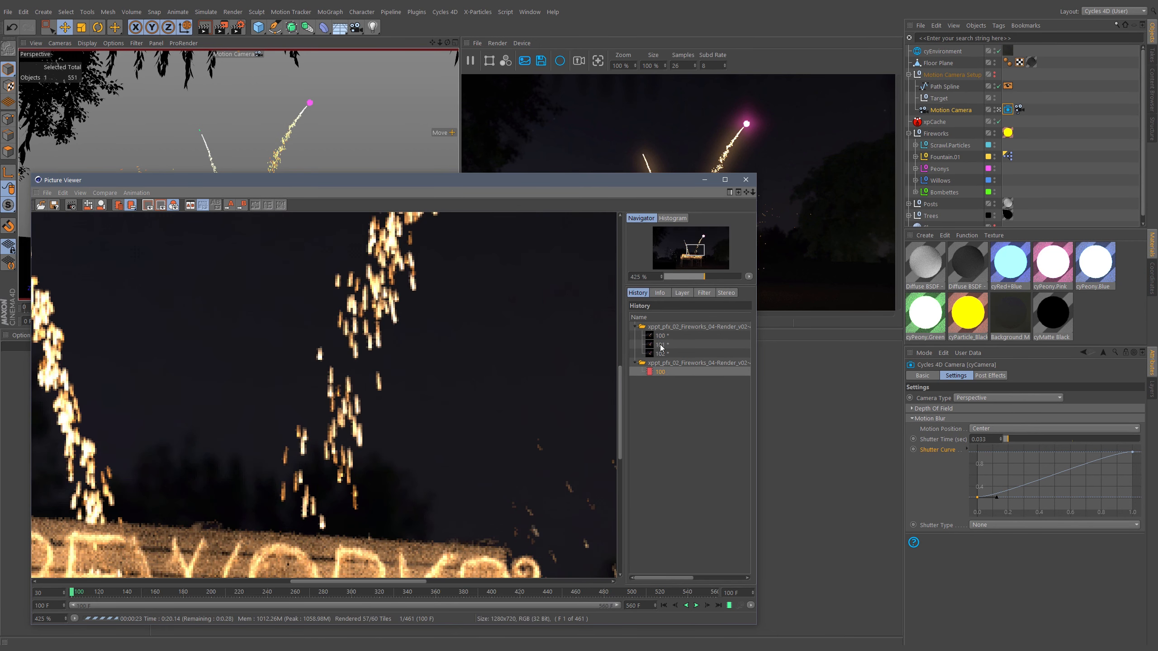
{"action": "left_click", "coordinate": [662, 336]}
{"action": "left_click", "coordinate": [669, 381]}
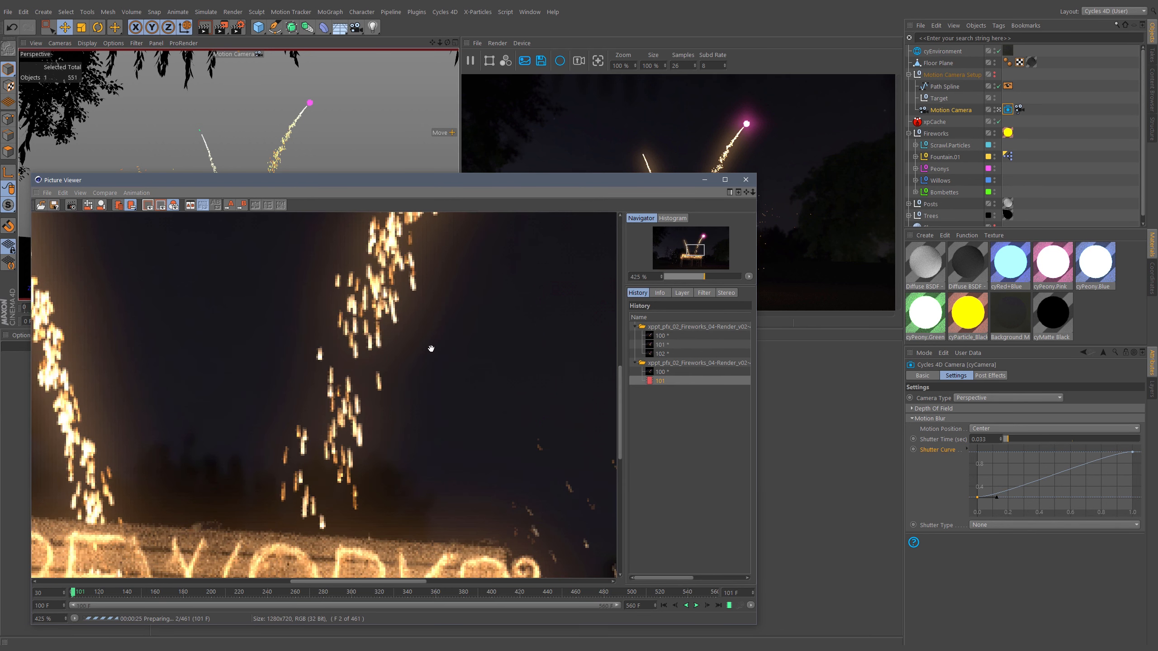
{"action": "left_click", "coordinate": [661, 336]}
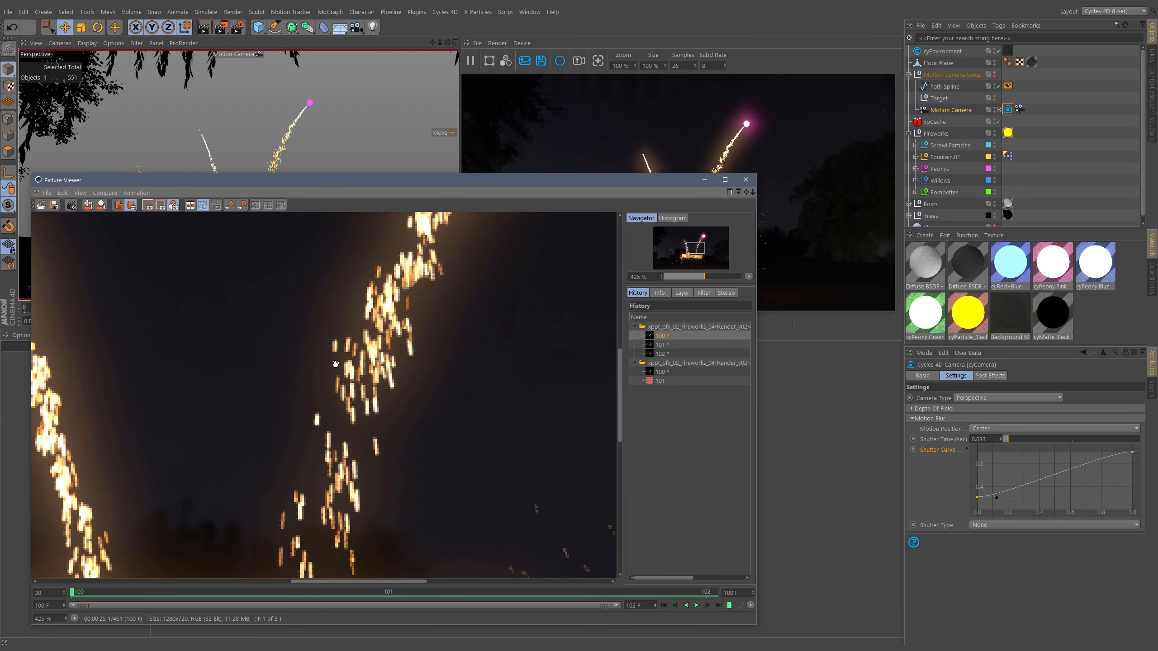
{"action": "left_click", "coordinate": [662, 382]}
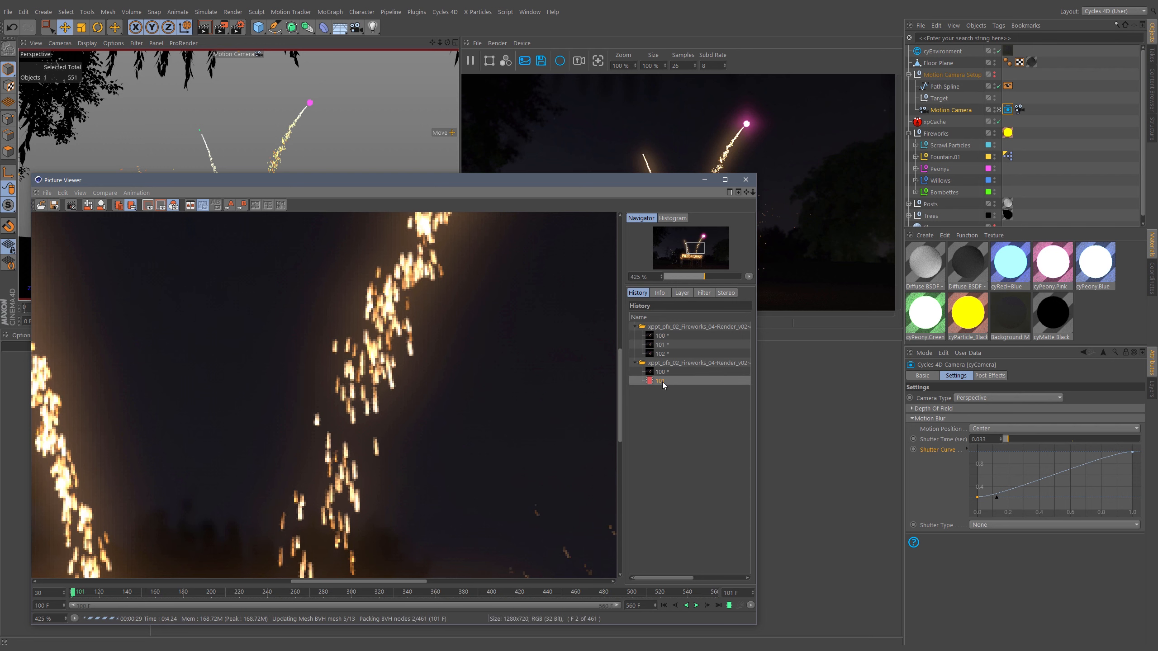
{"action": "scroll", "coordinate": [434, 455], "scroll_direction": "down", "scroll_amount": 5}
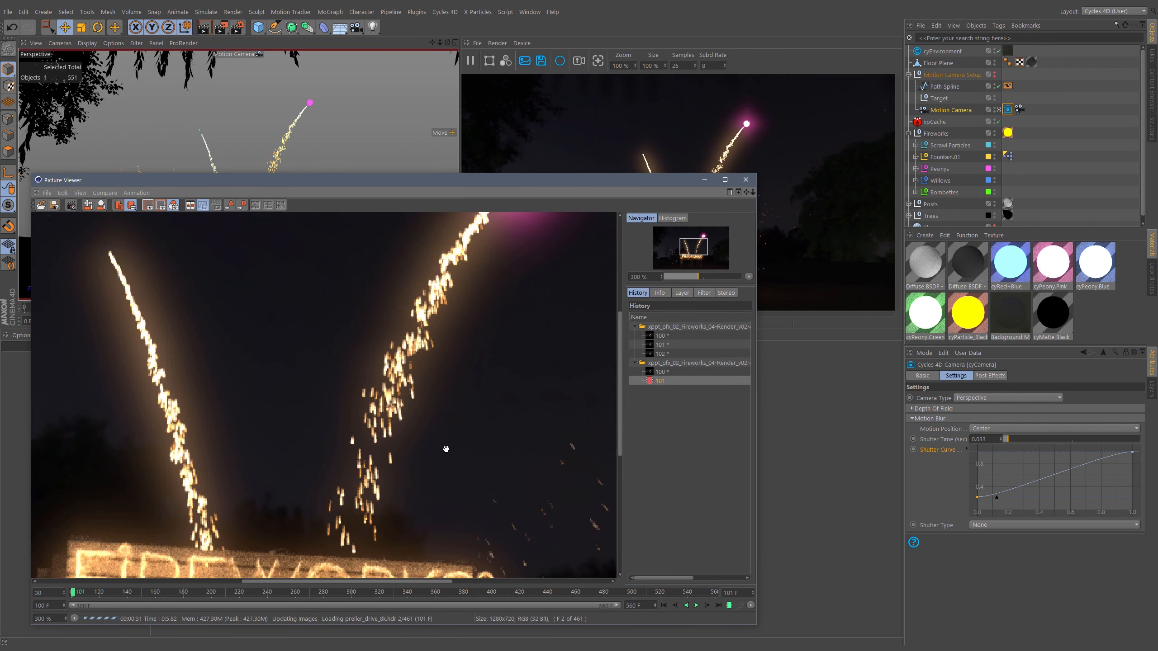
{"action": "scroll", "coordinate": [473, 409], "scroll_direction": "down", "scroll_amount": 2}
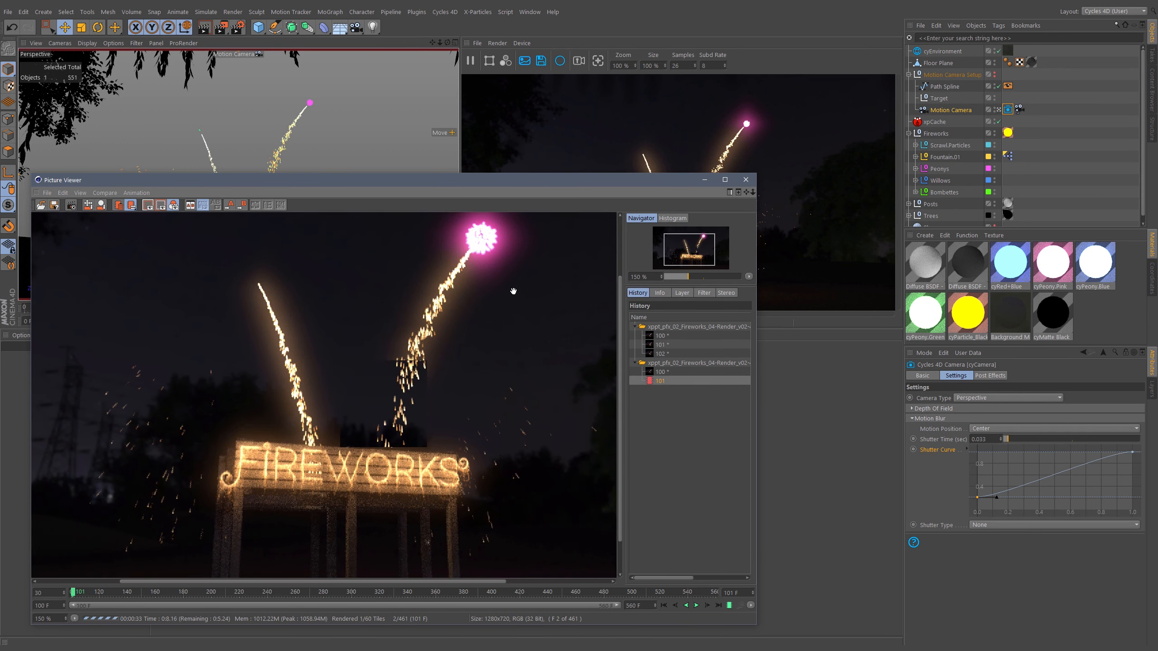
{"action": "left_click", "coordinate": [746, 179]}
{"action": "left_click", "coordinate": [597, 359]}
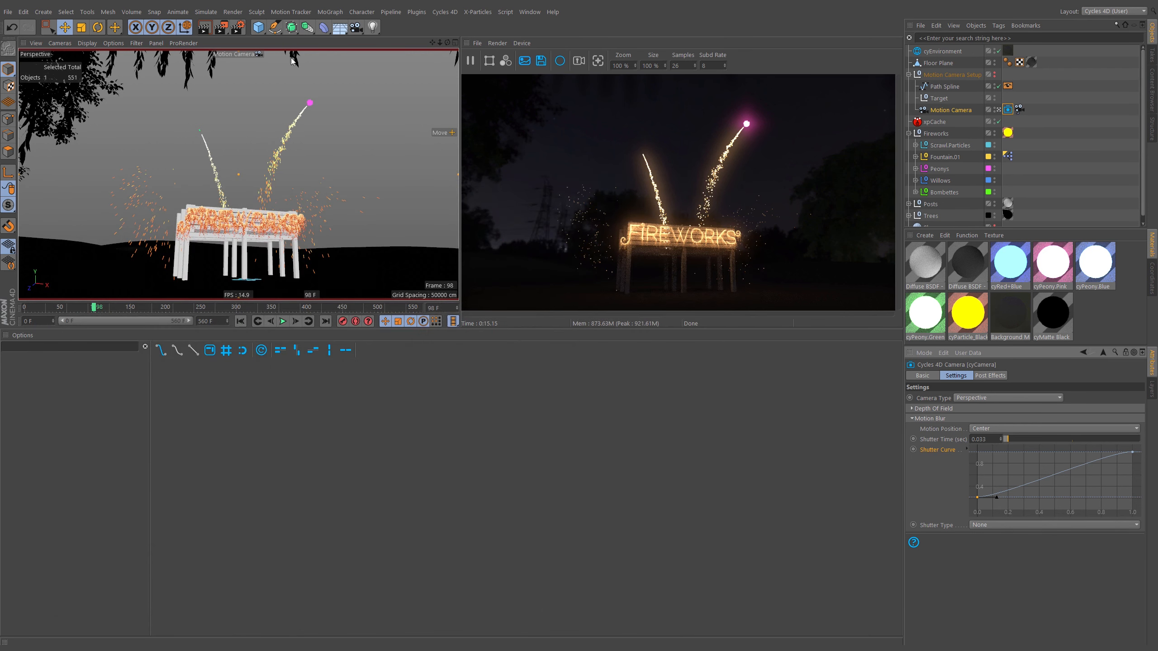
- Turn on the Emission render element in the Cycles 4D render settings
{"action": "left_click", "coordinate": [237, 29]}
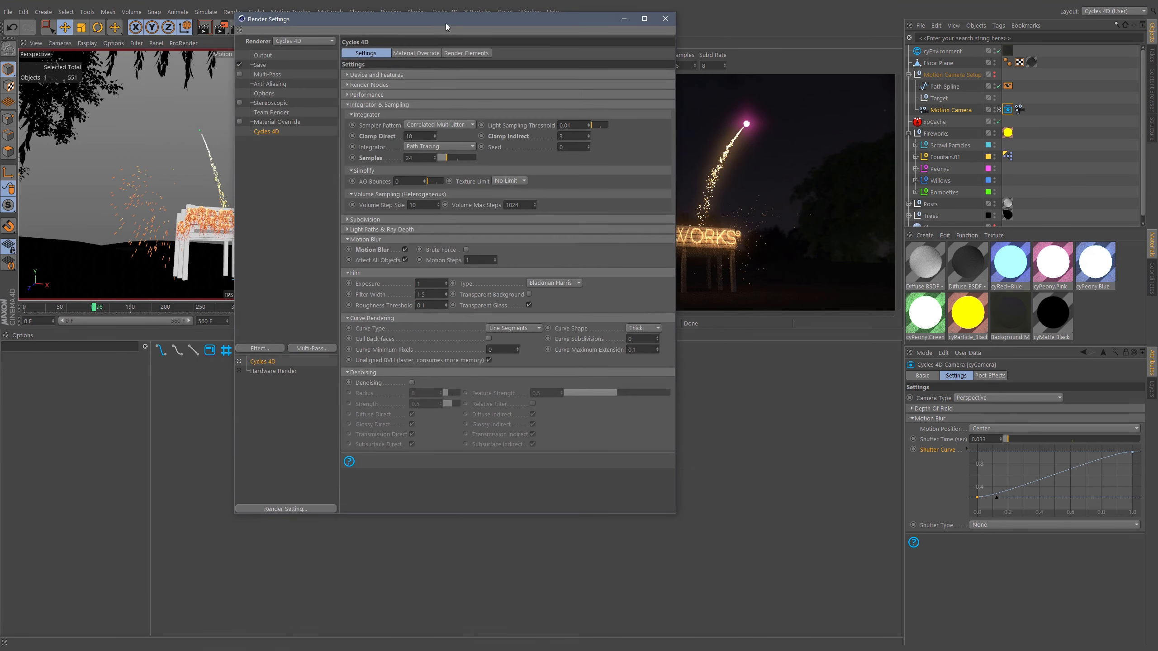
{"action": "left_click_drag", "start_coordinate": [445, 23], "coordinate": [333, 116]}
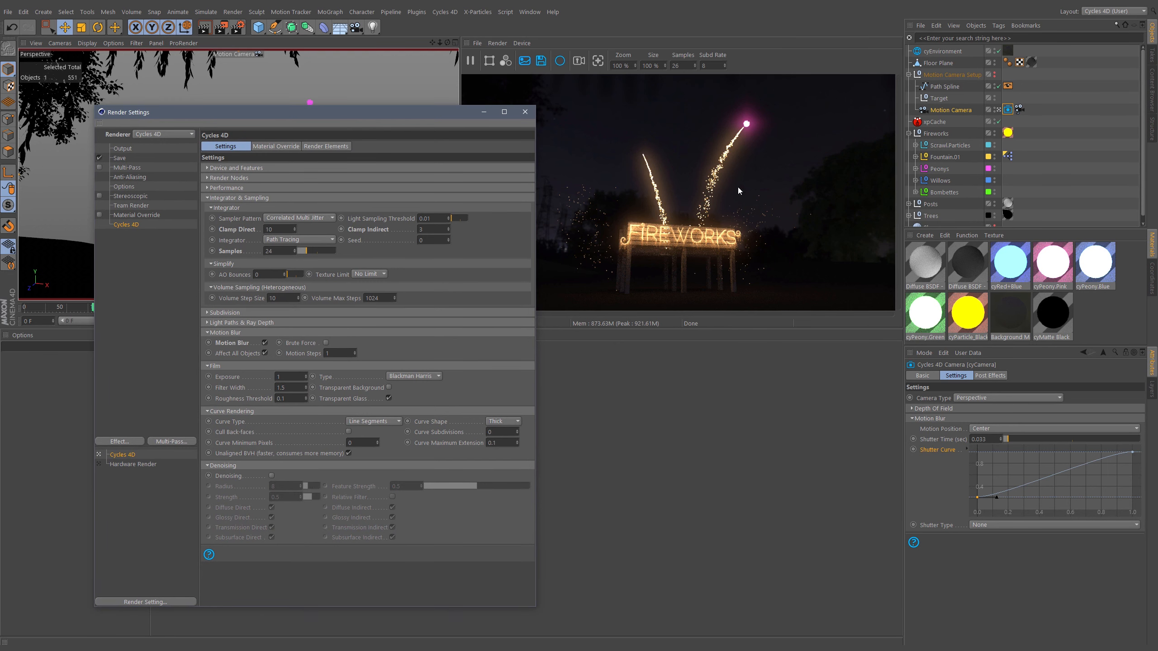
{"action": "left_click_drag", "start_coordinate": [422, 111], "coordinate": [428, 109]}
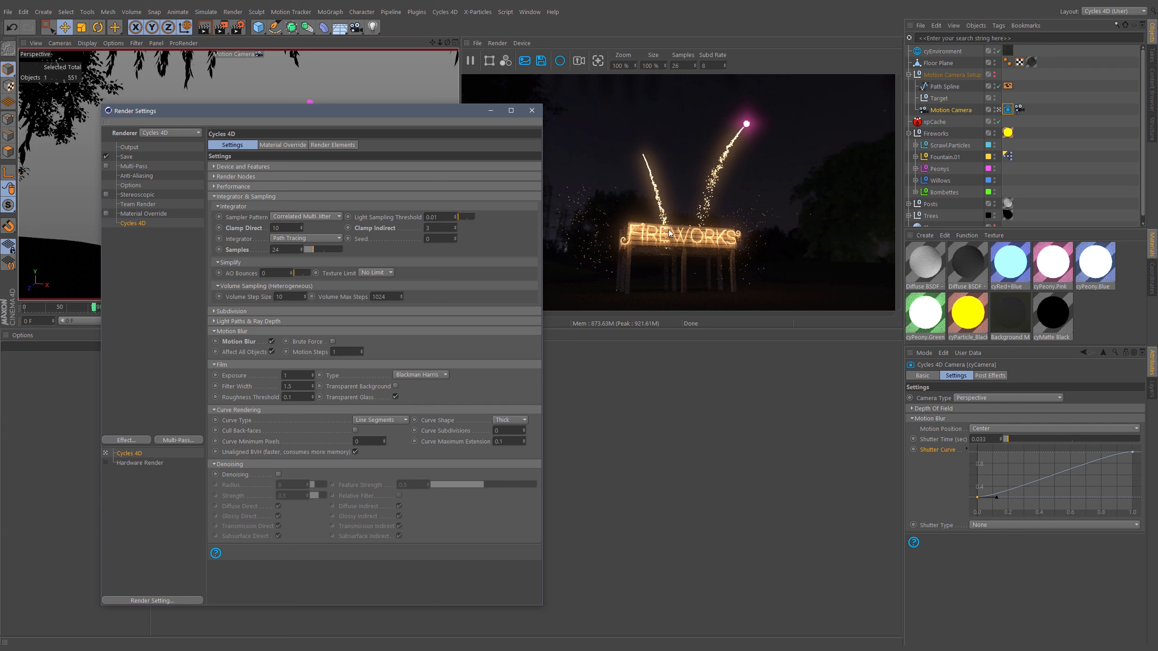
{"action": "left_click", "coordinate": [332, 145]}
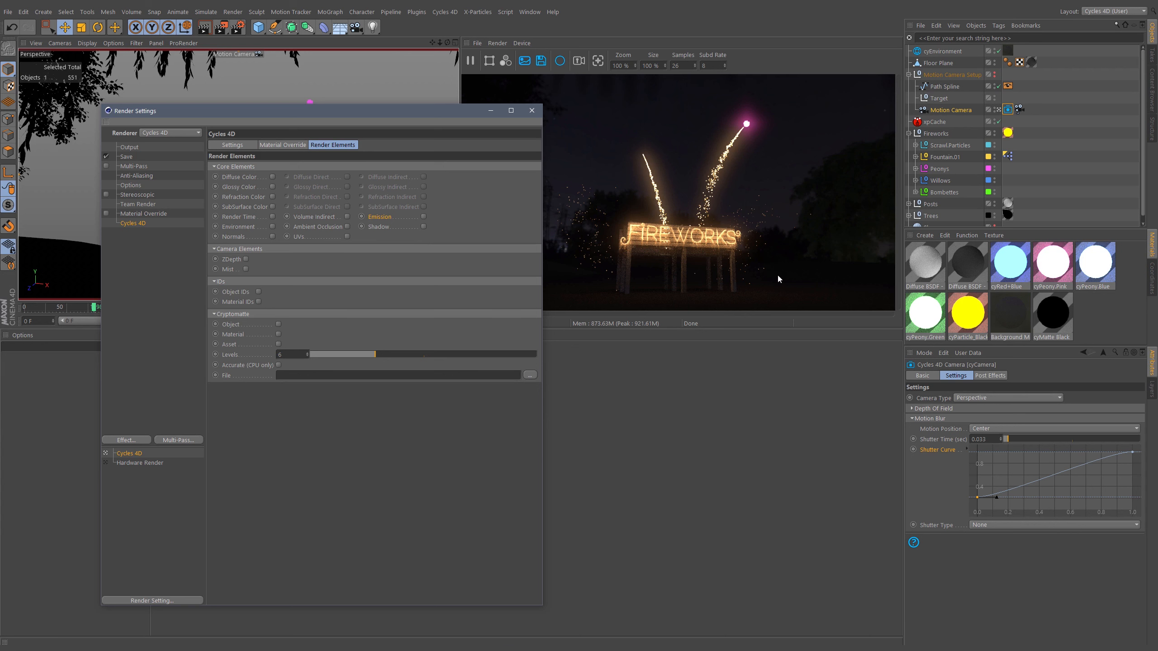
{"action": "left_click", "coordinate": [423, 217]}
- Enable Multi-Pass output, add a Post Effects pass, and close the render settings
{"action": "left_click", "coordinate": [230, 145]}
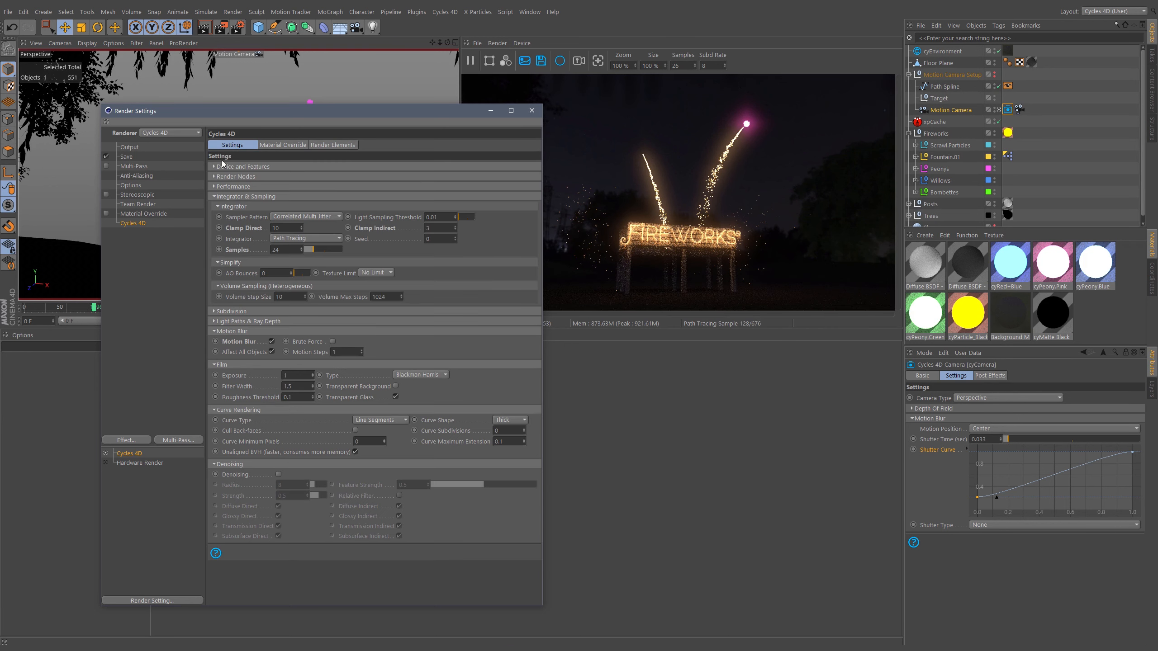
{"action": "left_click", "coordinate": [108, 161]}
{"action": "left_click", "coordinate": [106, 166]}
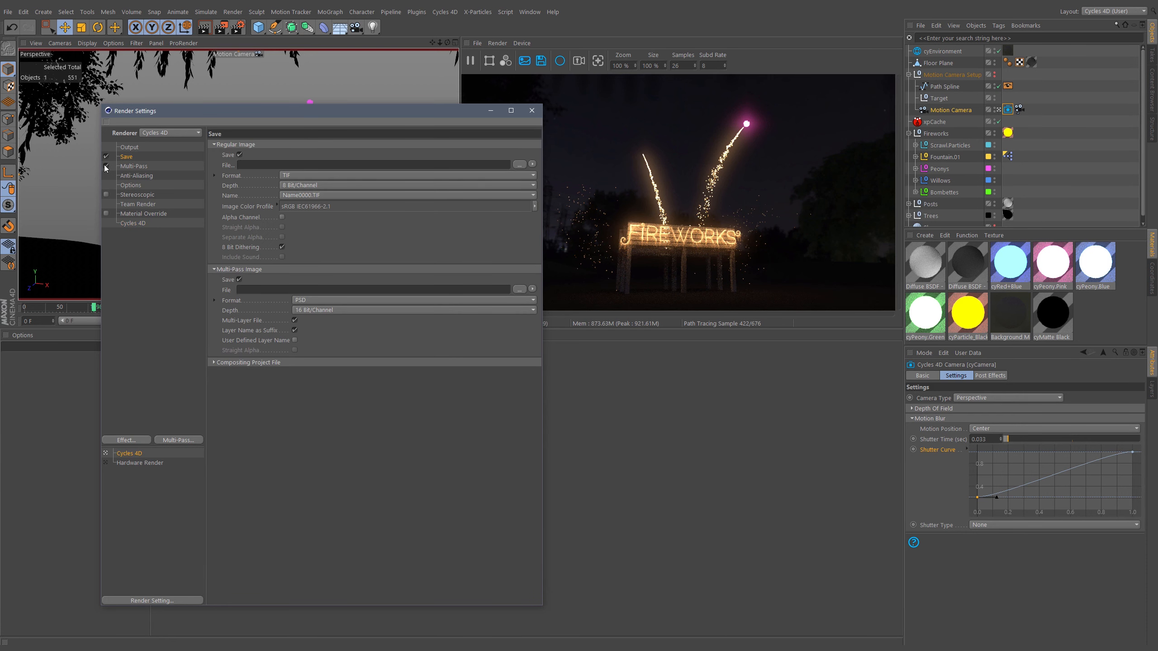
{"action": "right_click", "coordinate": [131, 167]}
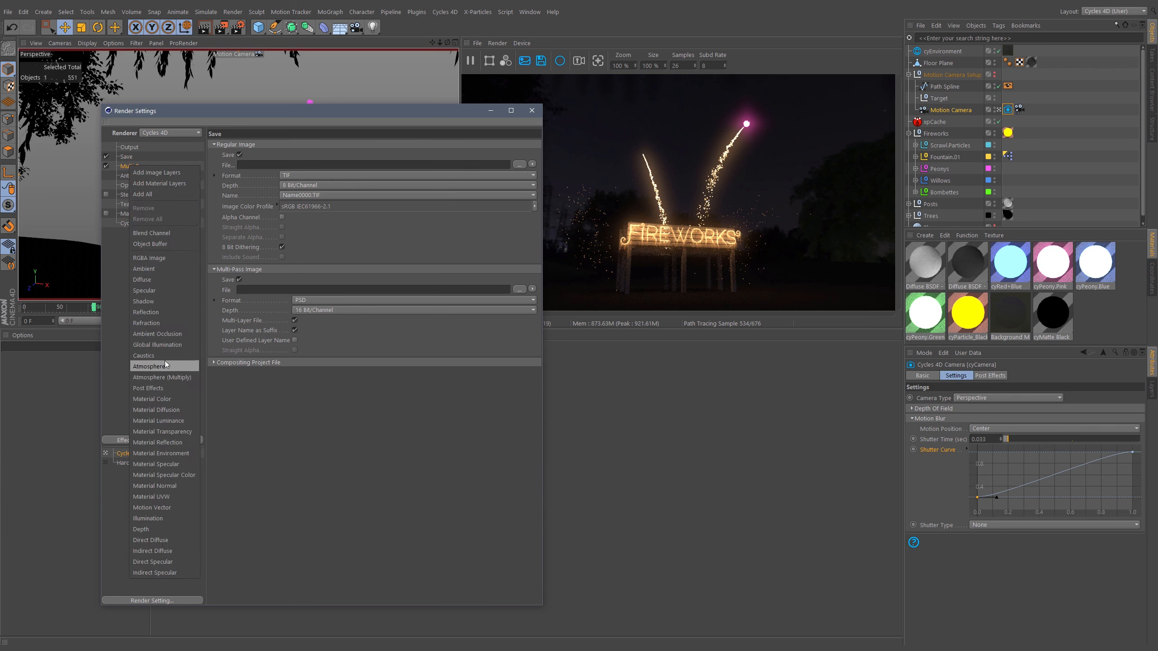
{"action": "left_click", "coordinate": [160, 389]}
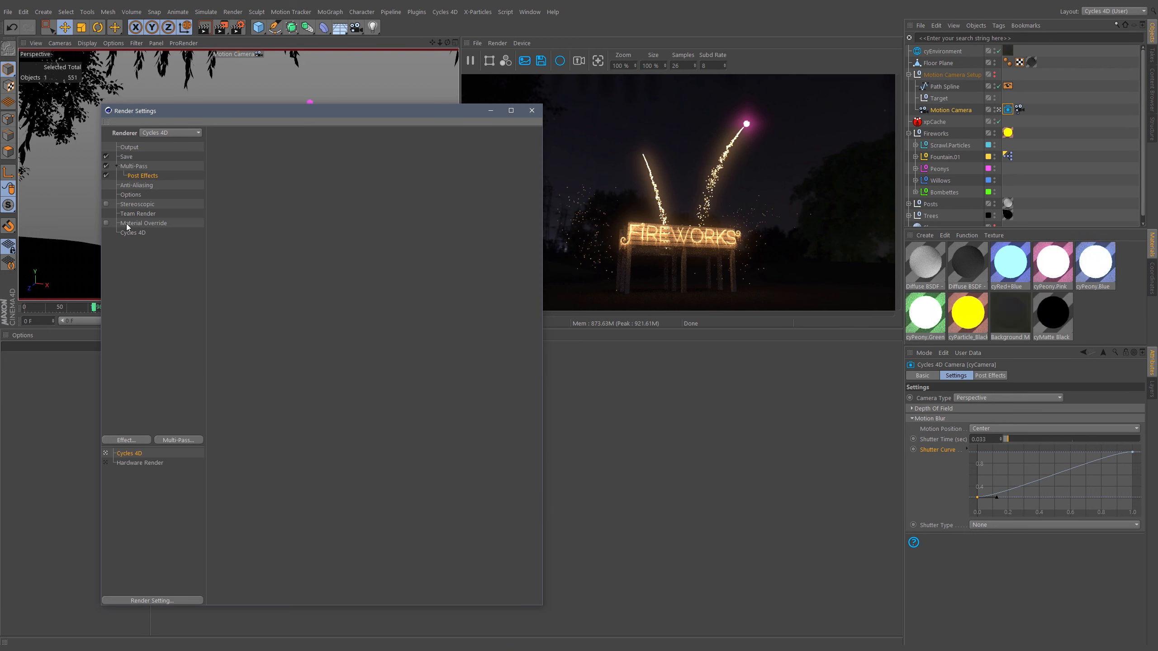
{"action": "left_click", "coordinate": [532, 111]}
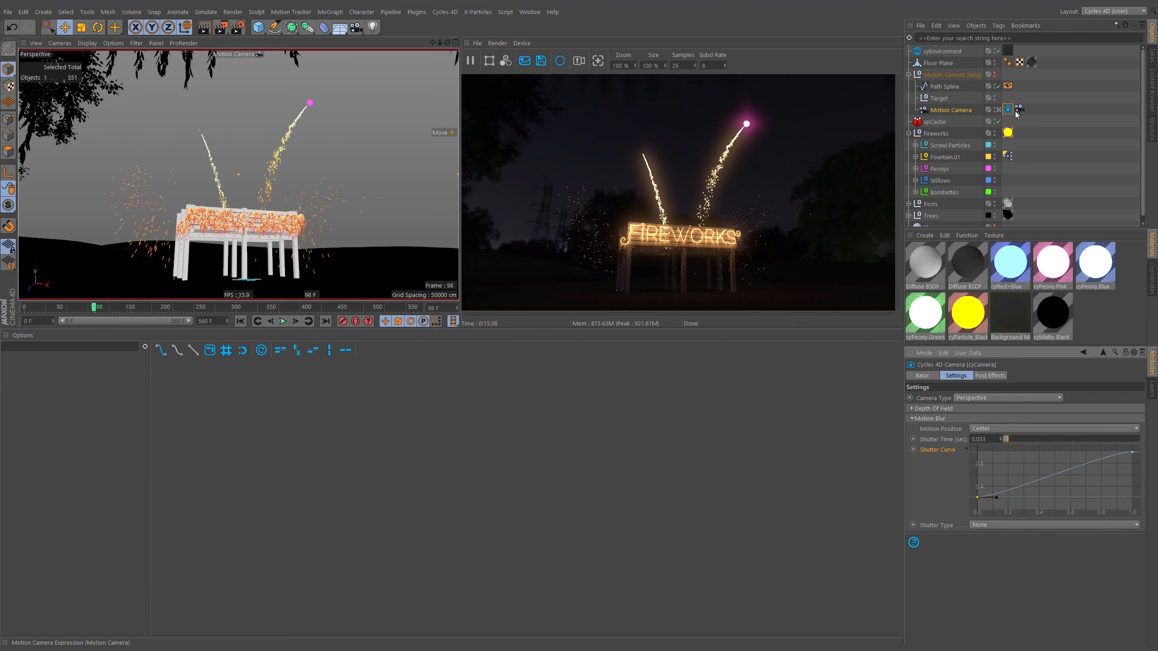
- Turn off Bloom in the Cycles 4D camera's Post Effects and collapse the Bloom, Glare, Vignette and Filmic Filter groups
{"action": "left_click", "coordinate": [990, 376]}
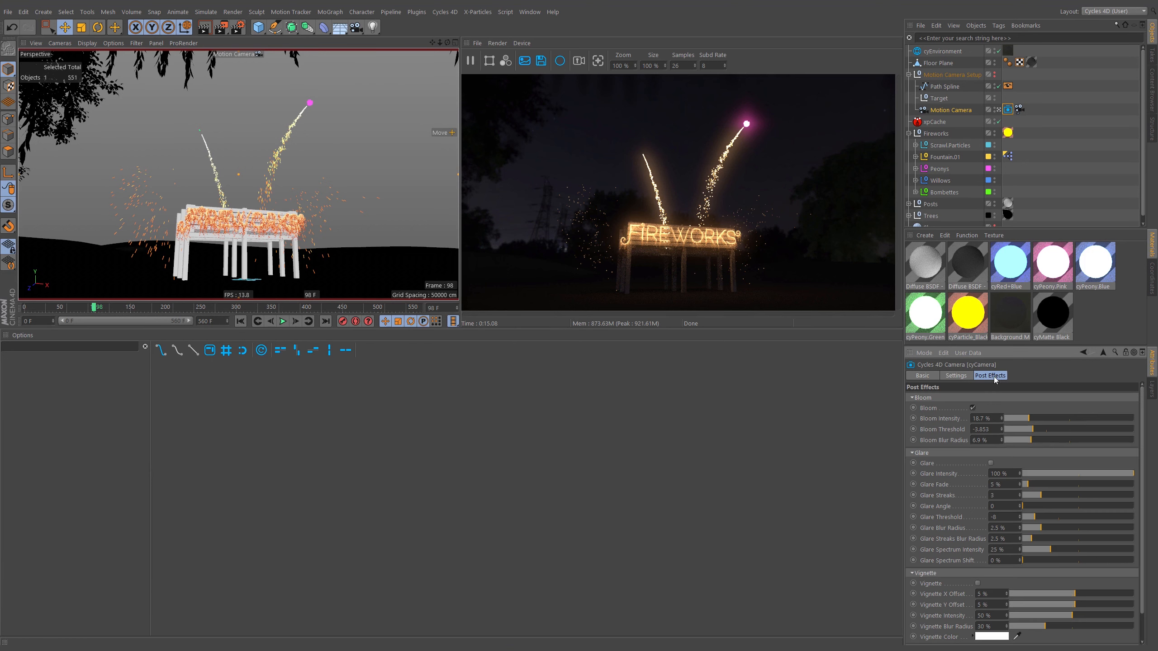
{"action": "left_click", "coordinate": [979, 396]}
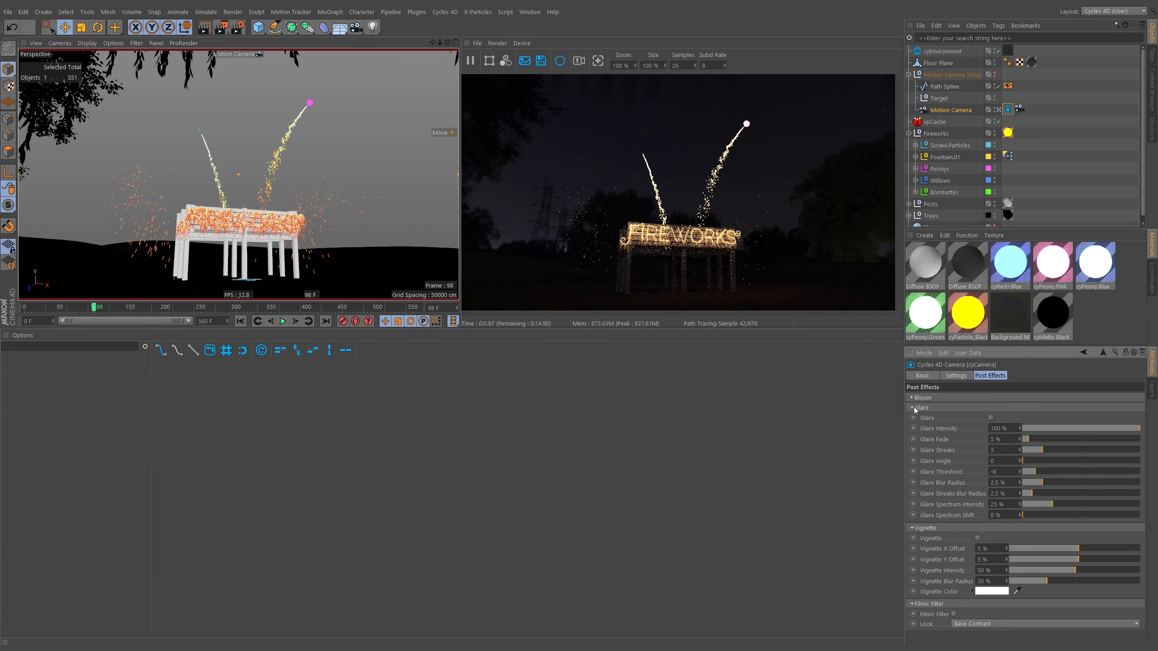
{"action": "left_click", "coordinate": [922, 409]}
{"action": "left_click", "coordinate": [925, 418]}
{"action": "left_click", "coordinate": [929, 427]}
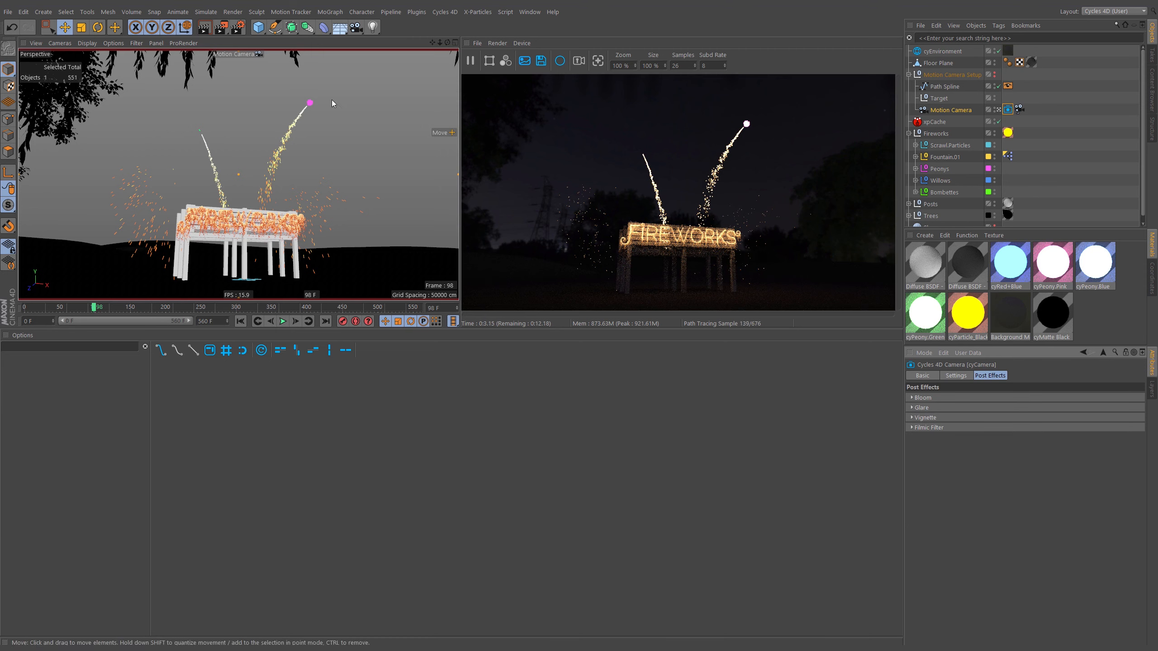
- Render the scene to the Picture Viewer without saving and check the new render's layer list and history
{"action": "left_click", "coordinate": [220, 30]}
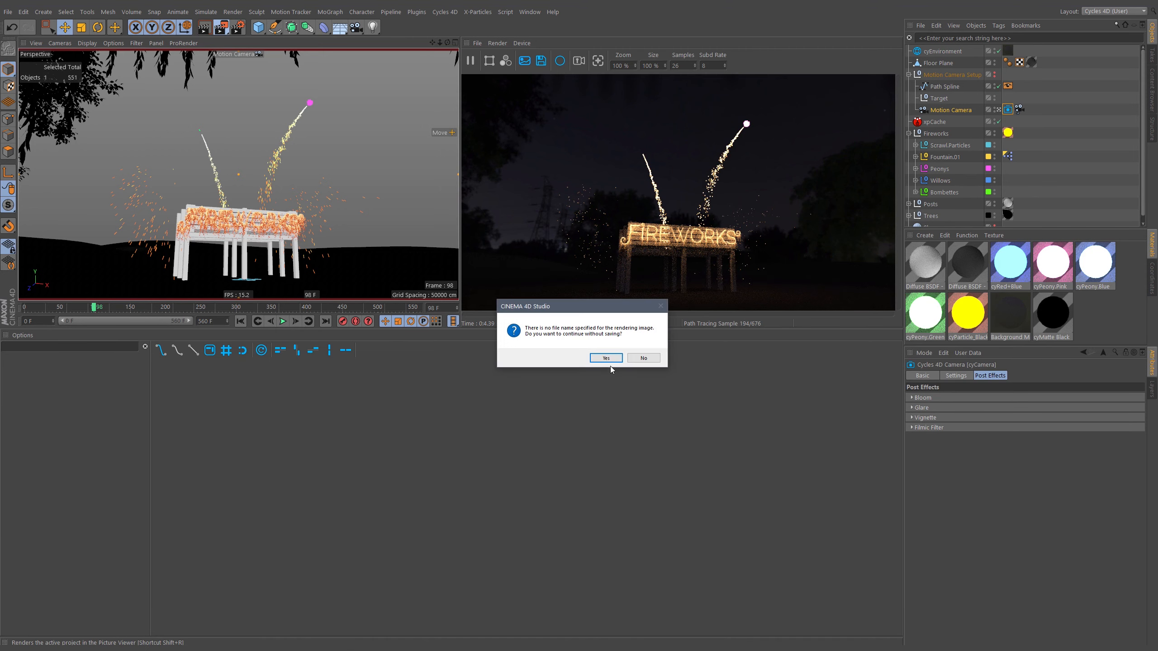
{"action": "left_click", "coordinate": [608, 366]}
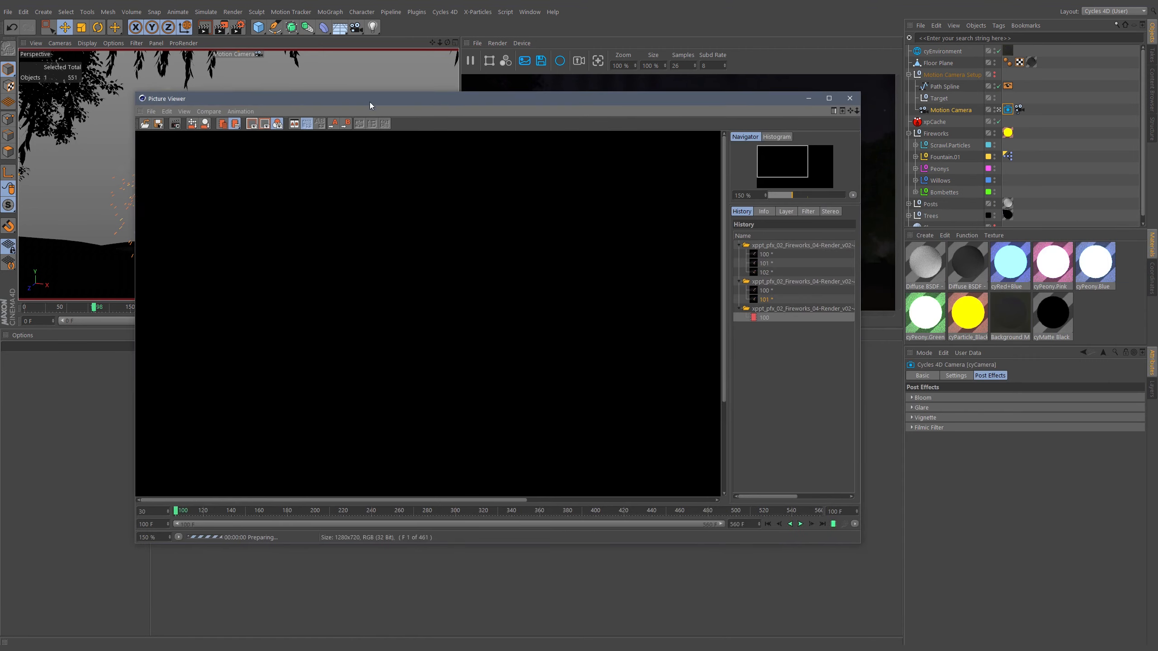
{"action": "left_click", "coordinate": [785, 212]}
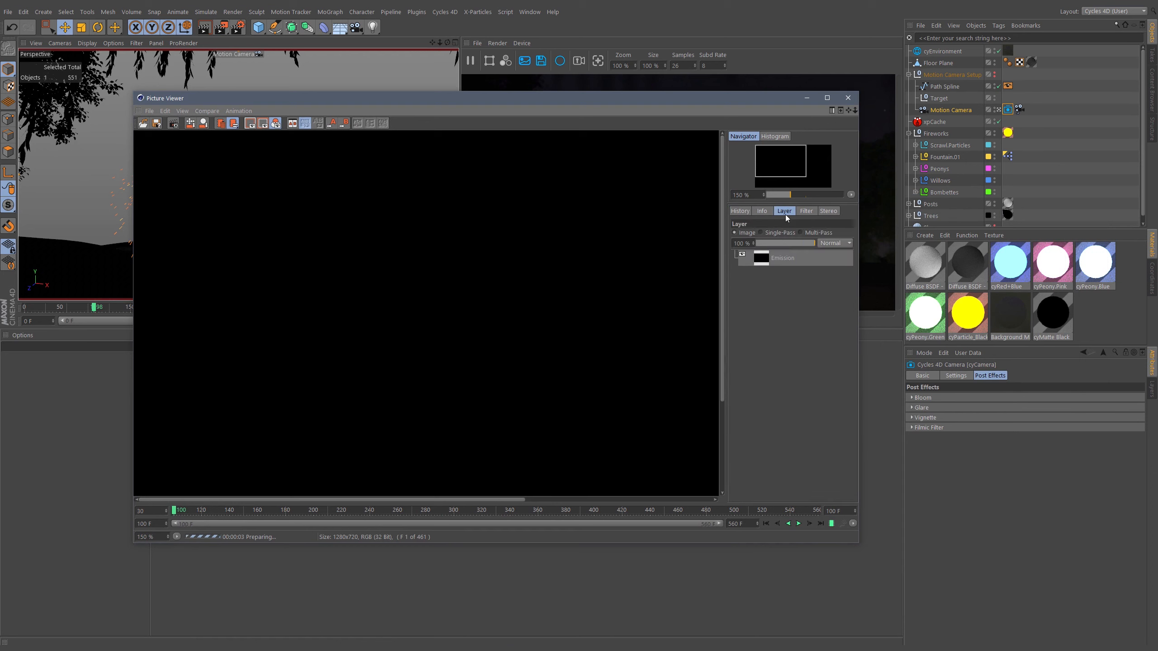
{"action": "left_click", "coordinate": [740, 212]}
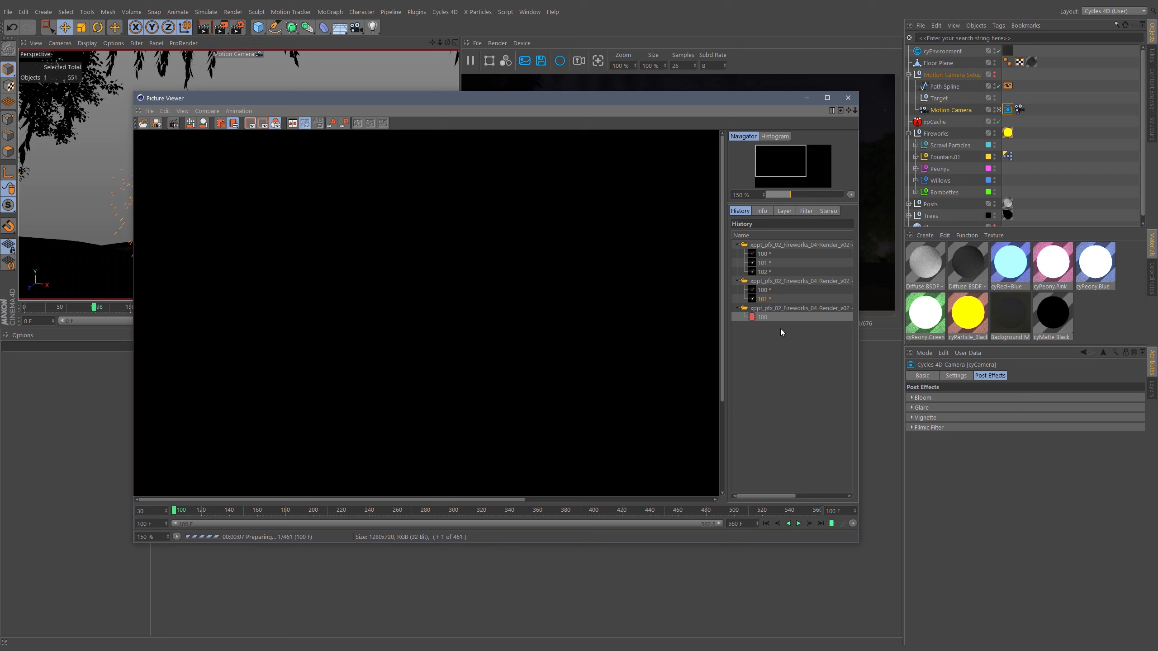
{"action": "scroll", "coordinate": [571, 354], "scroll_direction": "down", "scroll_amount": 2}
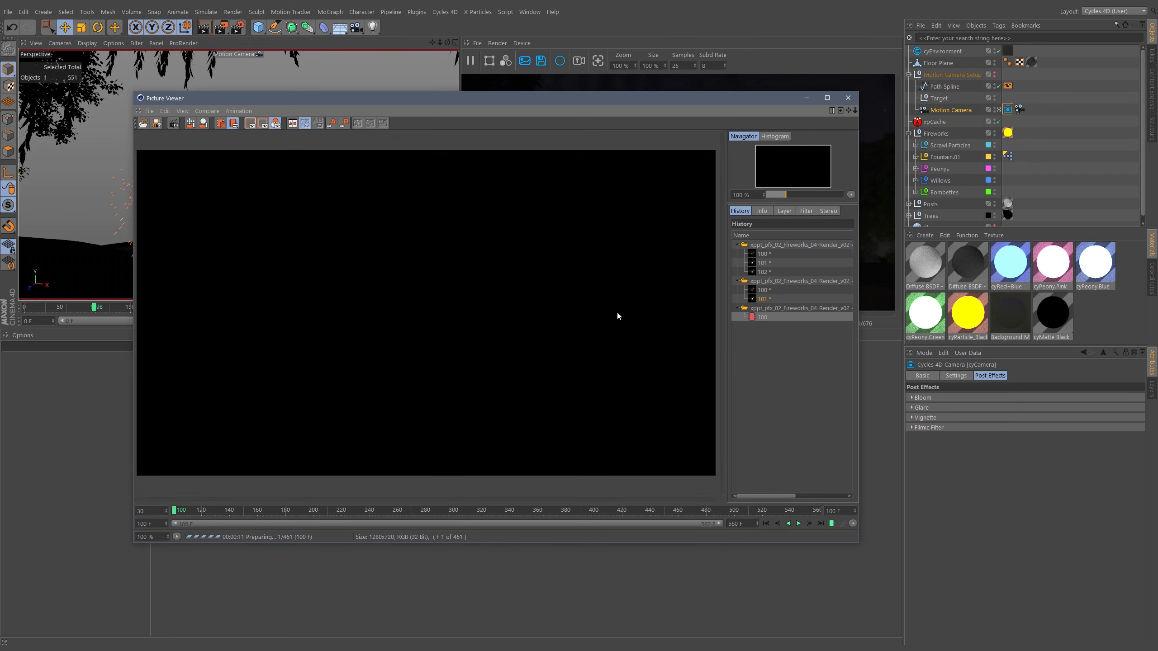
- Examine the bloom glow around the sign and sparks in frame 100 of the previous render
{"action": "left_click", "coordinate": [771, 290]}
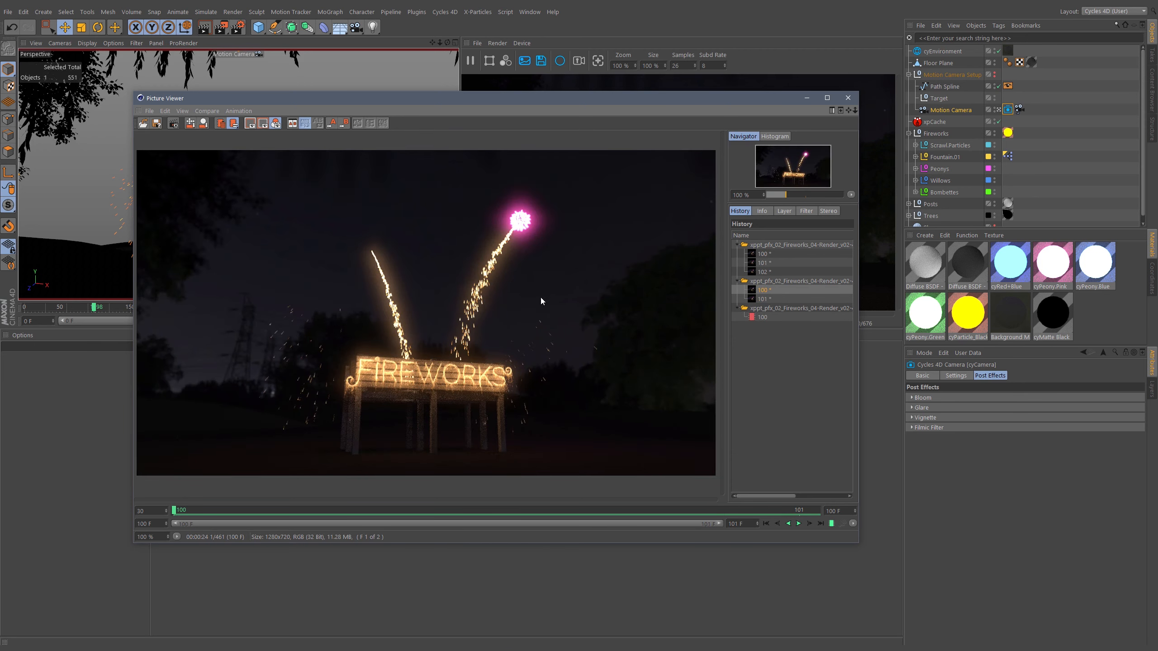
{"action": "scroll", "coordinate": [541, 297], "scroll_direction": "up", "scroll_amount": 5}
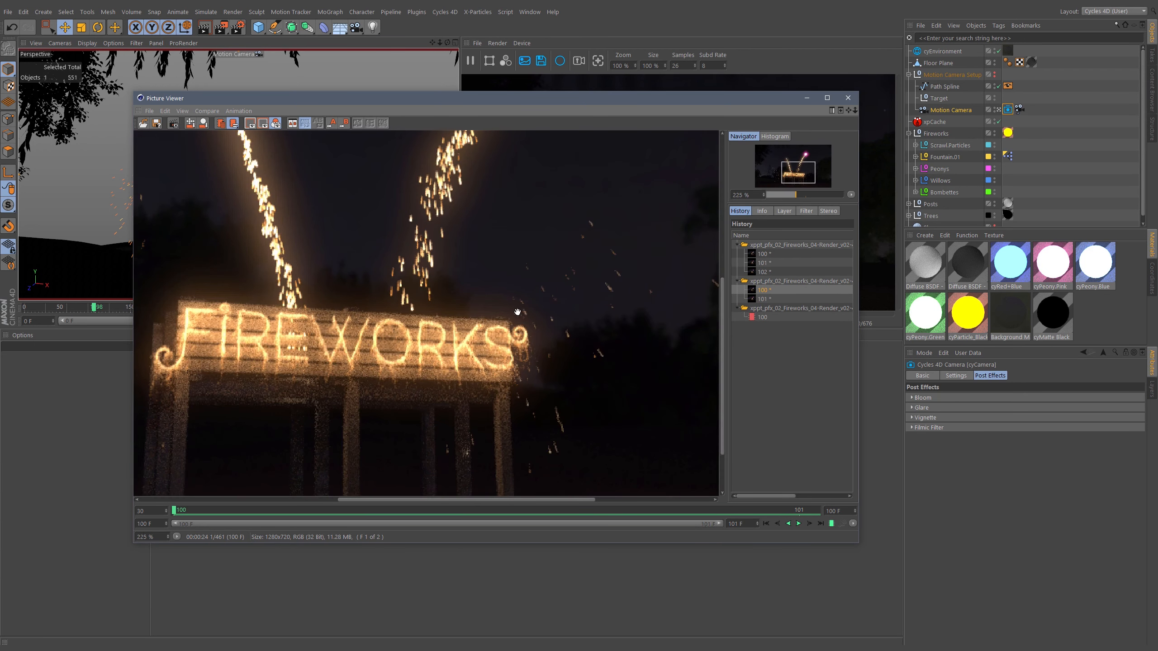
{"action": "scroll", "coordinate": [518, 312], "scroll_direction": "down", "scroll_amount": 4}
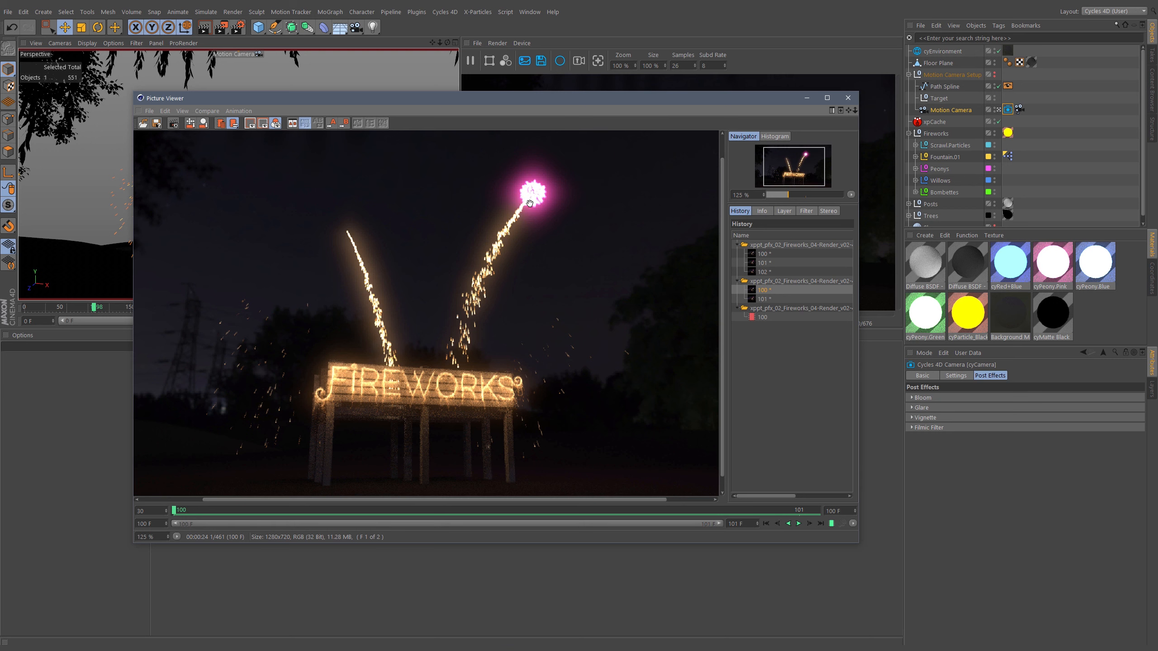
- Show the Emission pass of the new render's frame 100 as a single pass and inspect the sparks up close
{"action": "left_click", "coordinate": [764, 318]}
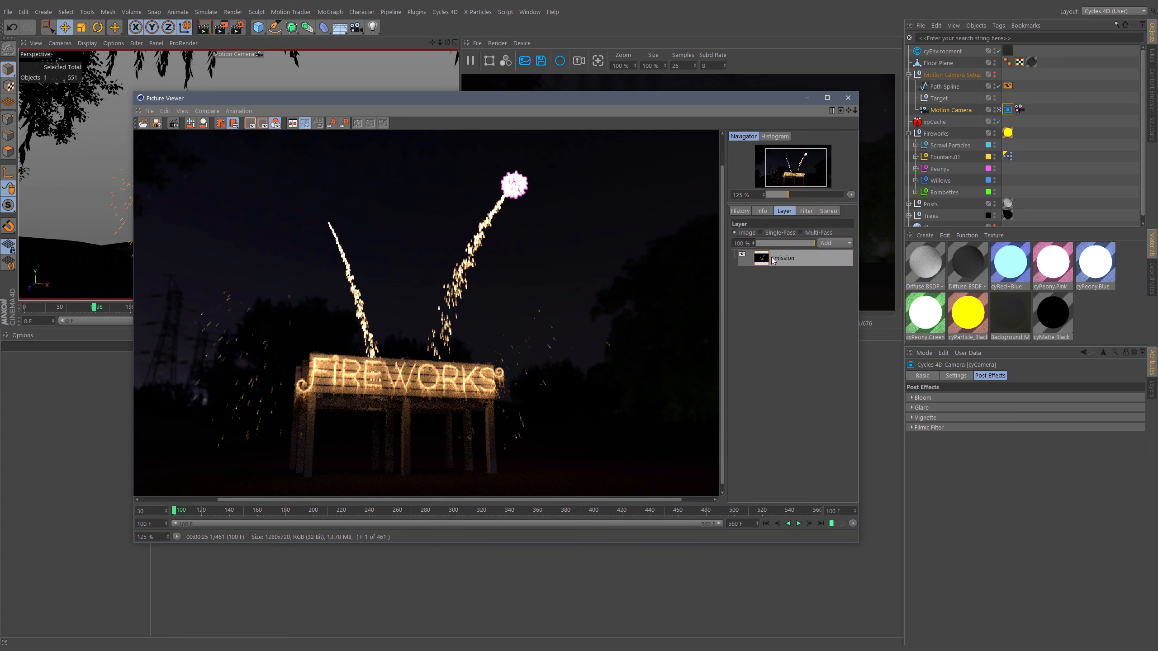
{"action": "left_click", "coordinate": [771, 233]}
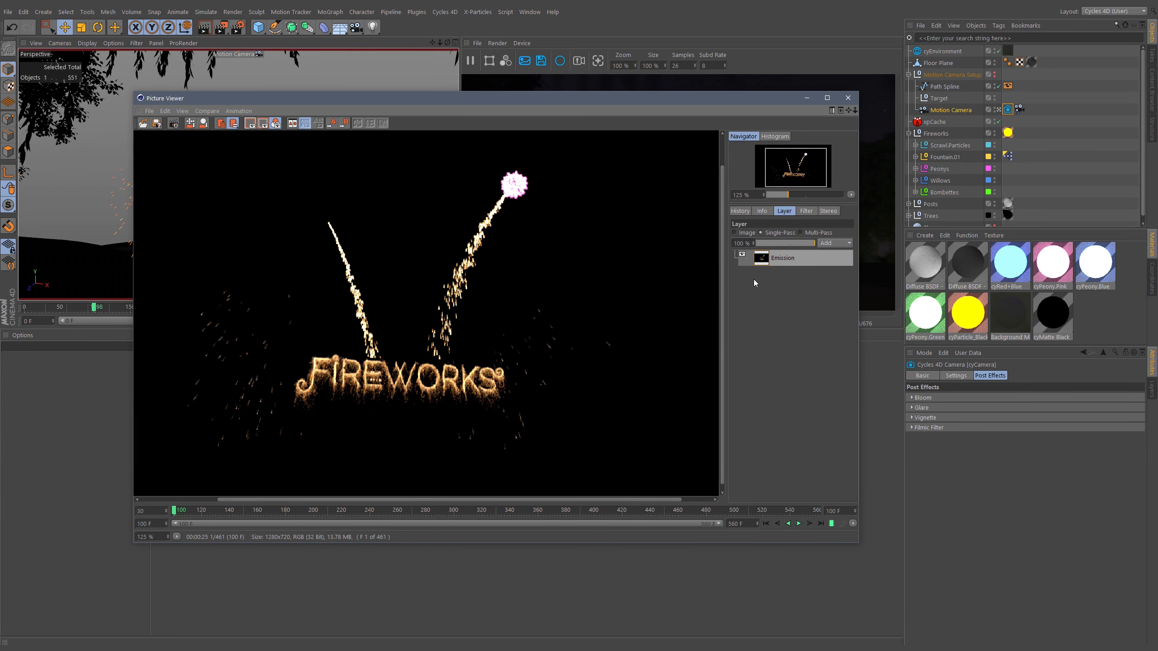
{"action": "scroll", "coordinate": [447, 390], "scroll_direction": "up", "scroll_amount": 5}
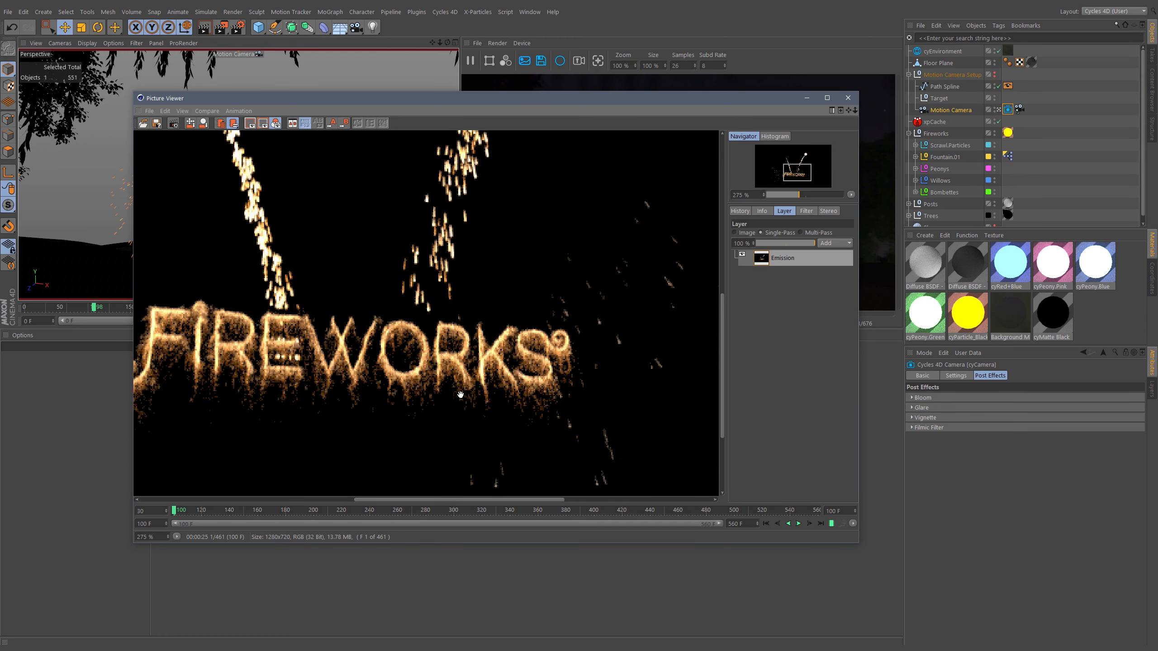
{"action": "scroll", "coordinate": [461, 395], "scroll_direction": "down", "scroll_amount": 4}
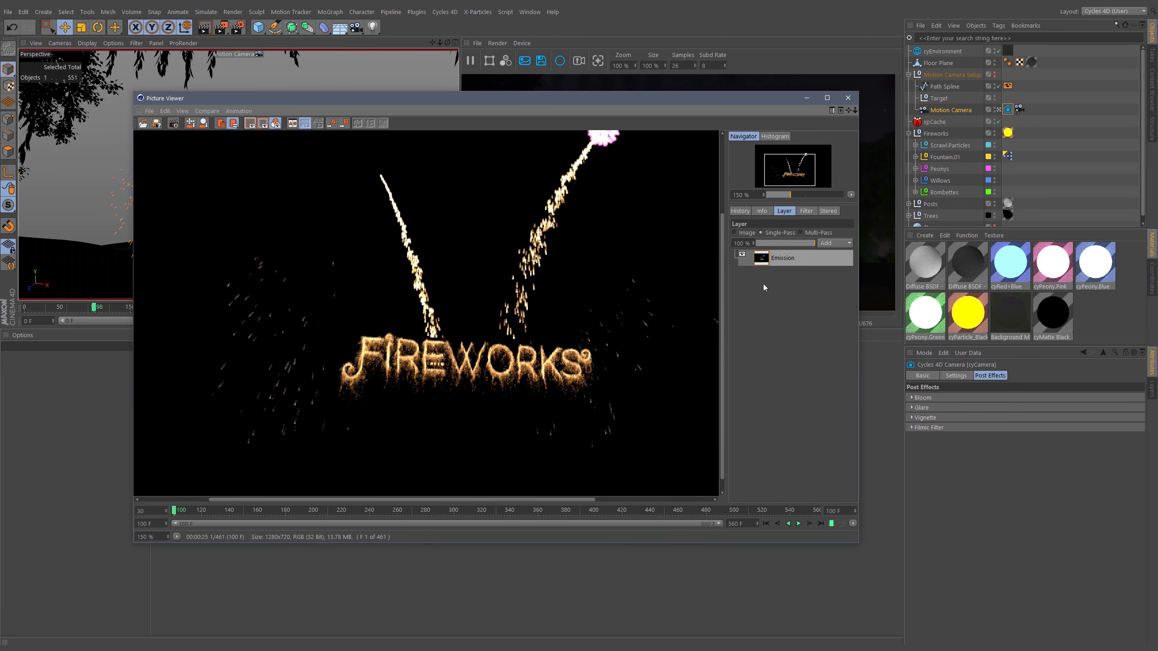
- Compare the full image with the single Emission pass, then close the Picture Viewer and stop the render
{"action": "left_click", "coordinate": [742, 234]}
{"action": "left_click", "coordinate": [771, 235]}
{"action": "left_click", "coordinate": [748, 234]}
{"action": "left_click_drag", "start_coordinate": [418, 330], "coordinate": [382, 353]}
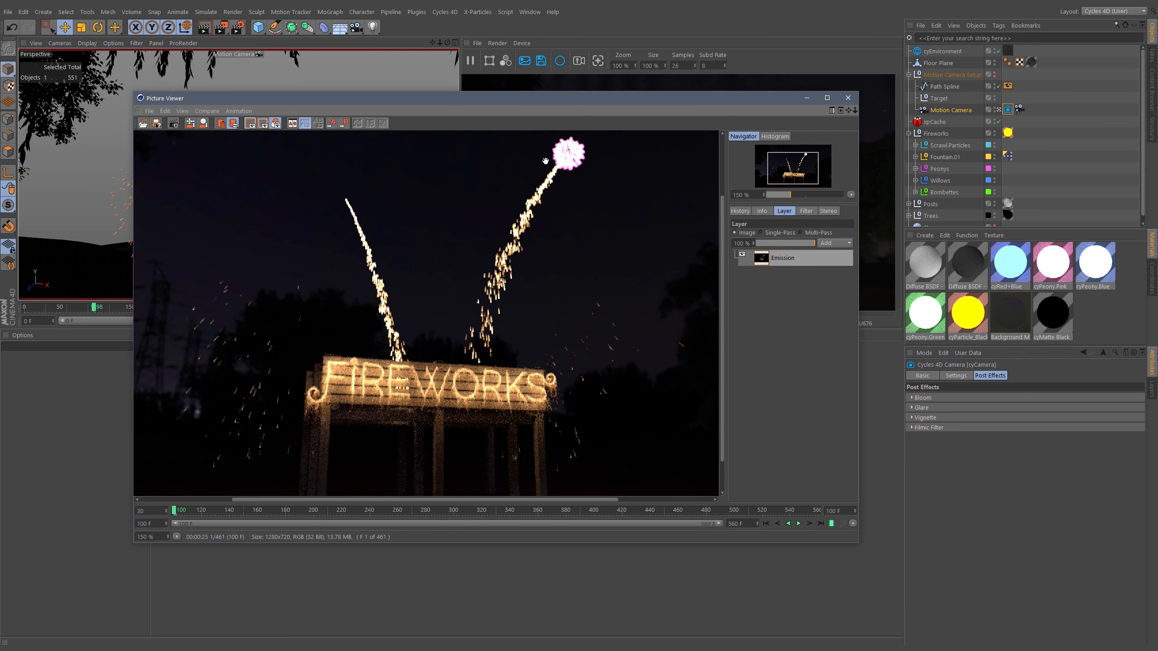
{"action": "left_click", "coordinate": [769, 232]}
{"action": "mouse_move", "coordinate": [494, 398]}
{"action": "left_mouse_down"}
{"action": "mouse_move", "coordinate": [497, 371]}
{"action": "mouse_move", "coordinate": [495, 410]}
{"action": "left_mouse_up"}
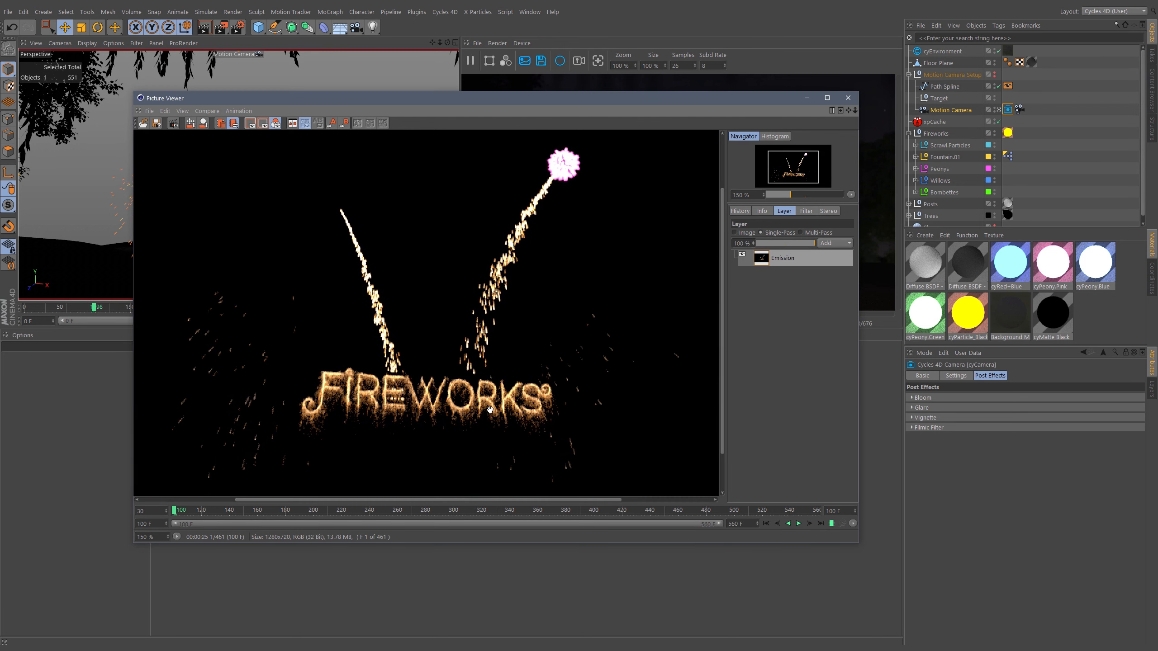
{"action": "scroll", "coordinate": [494, 409], "scroll_direction": "down", "scroll_amount": 3}
{"action": "scroll", "coordinate": [496, 412], "scroll_direction": "up", "scroll_amount": 1}
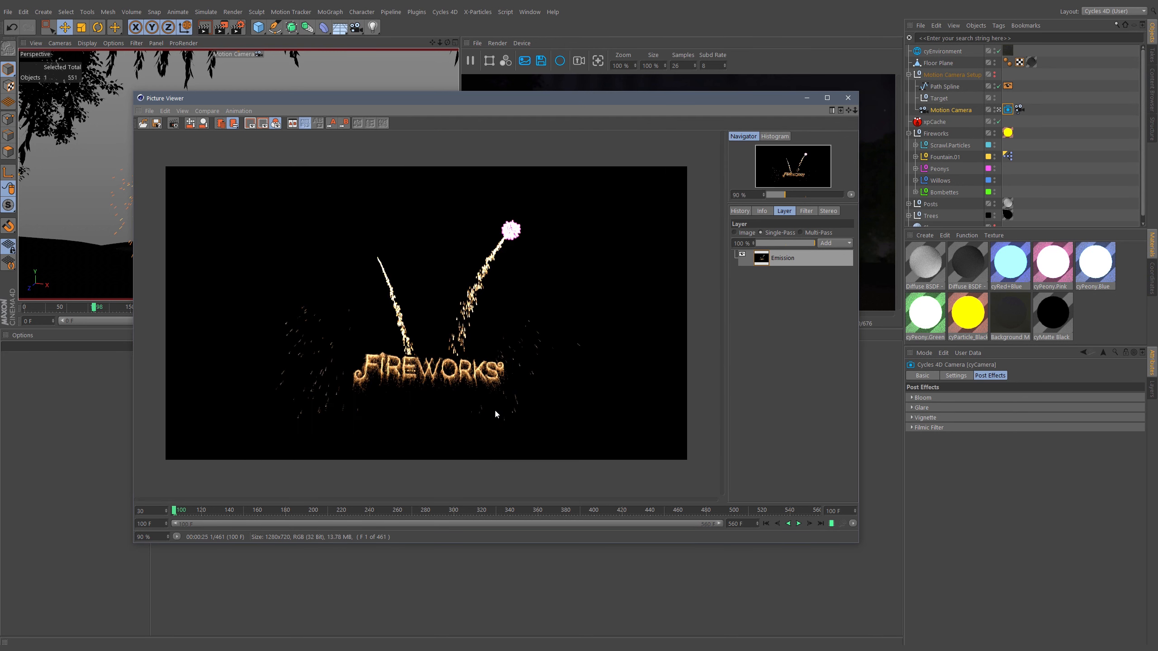
{"action": "left_click", "coordinate": [849, 98]}
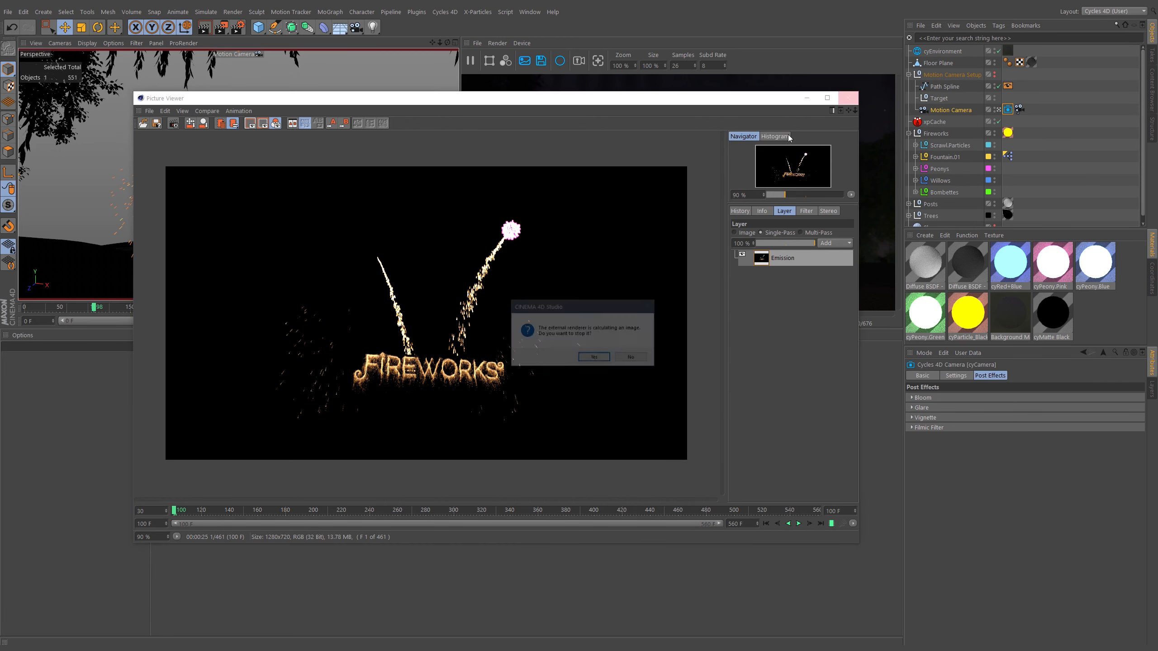
{"action": "left_click", "coordinate": [595, 362]}
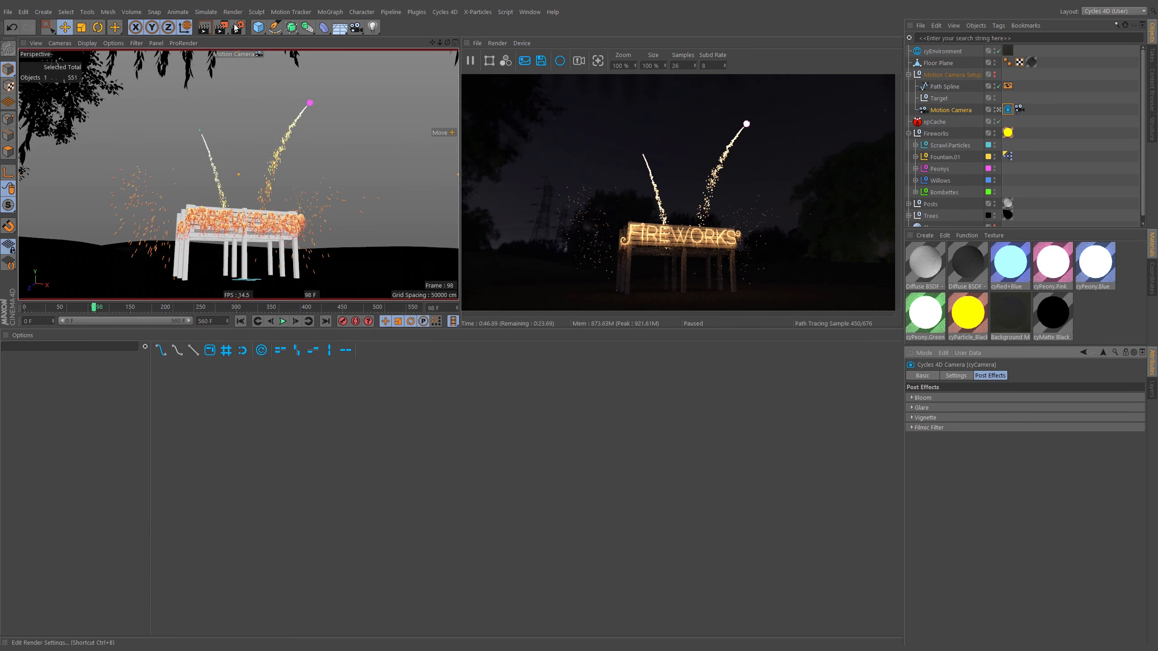
- Lock the output aspect ratio in the render settings and set the width to 2560 pixels
{"action": "left_click", "coordinate": [237, 28]}
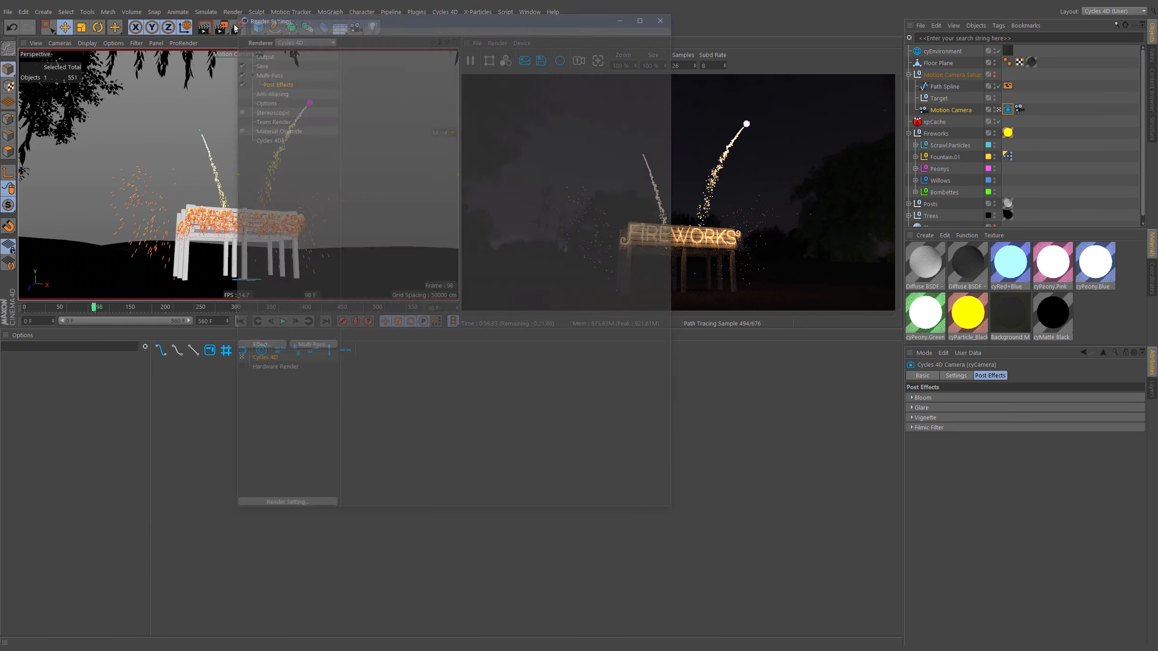
{"action": "left_click", "coordinate": [263, 53]}
{"action": "double_click", "coordinate": [416, 61]}
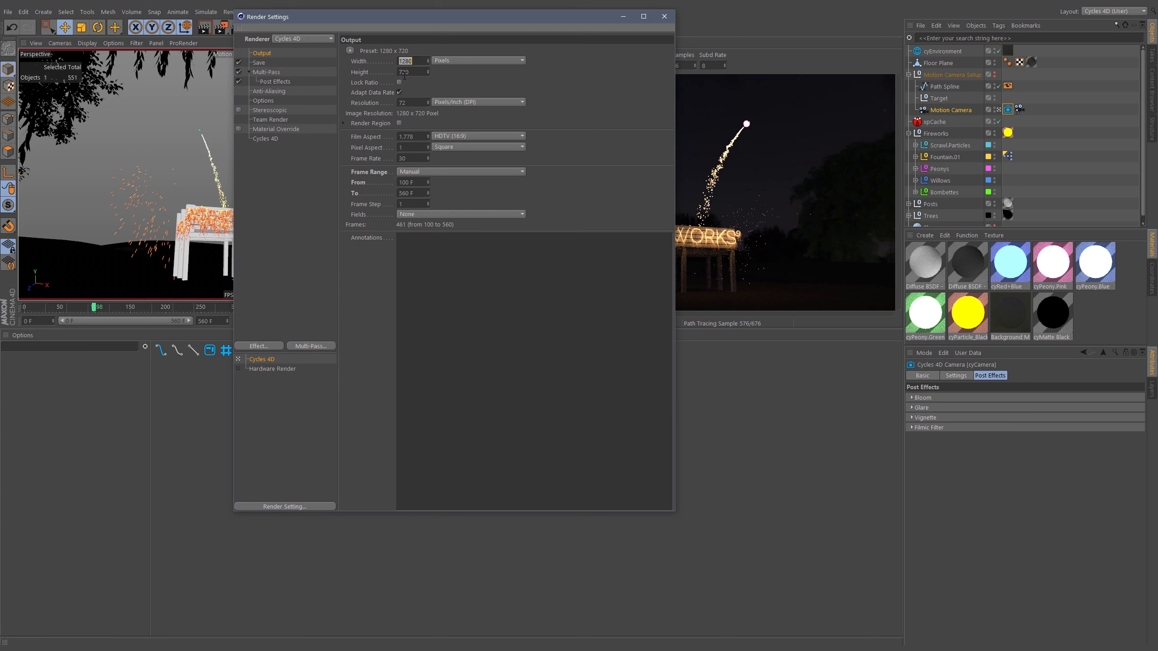
{"action": "left_click", "coordinate": [400, 82]}
{"action": "double_click", "coordinate": [417, 65]}
{"action": "type", "text": "2560"}
{"action": "key", "text": "Return"}
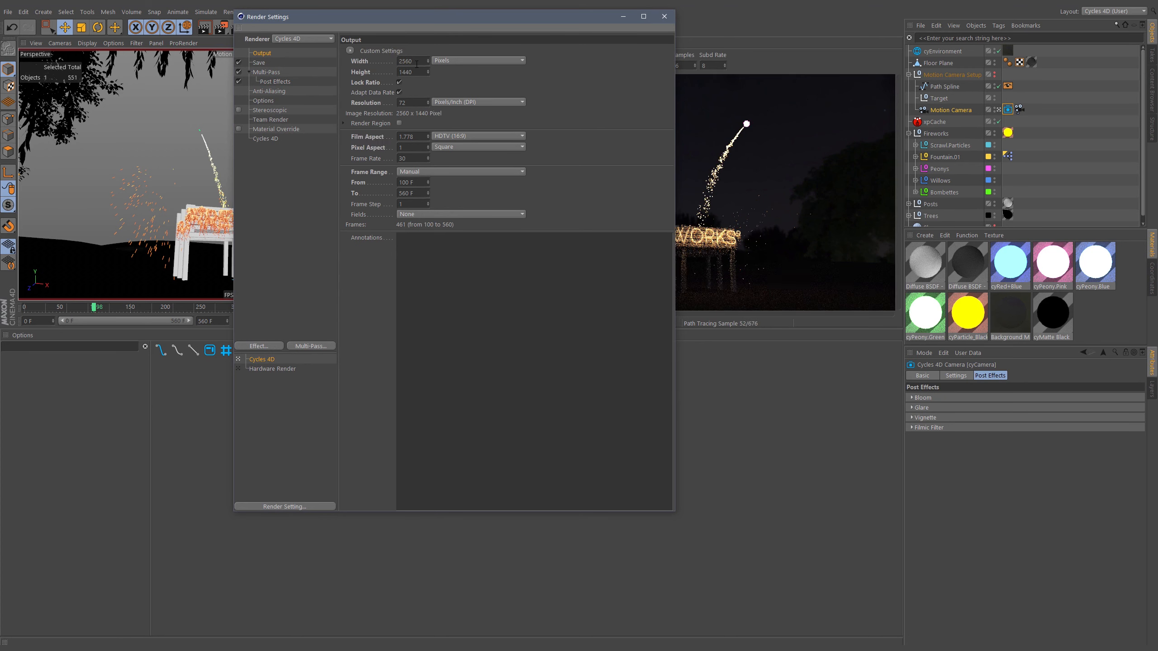
- Set the Cycles 4D integrator's path tracing samples to 32
{"action": "left_click", "coordinate": [274, 139]}
{"action": "double_click", "coordinate": [418, 157]}
{"action": "type", "text": "32"}
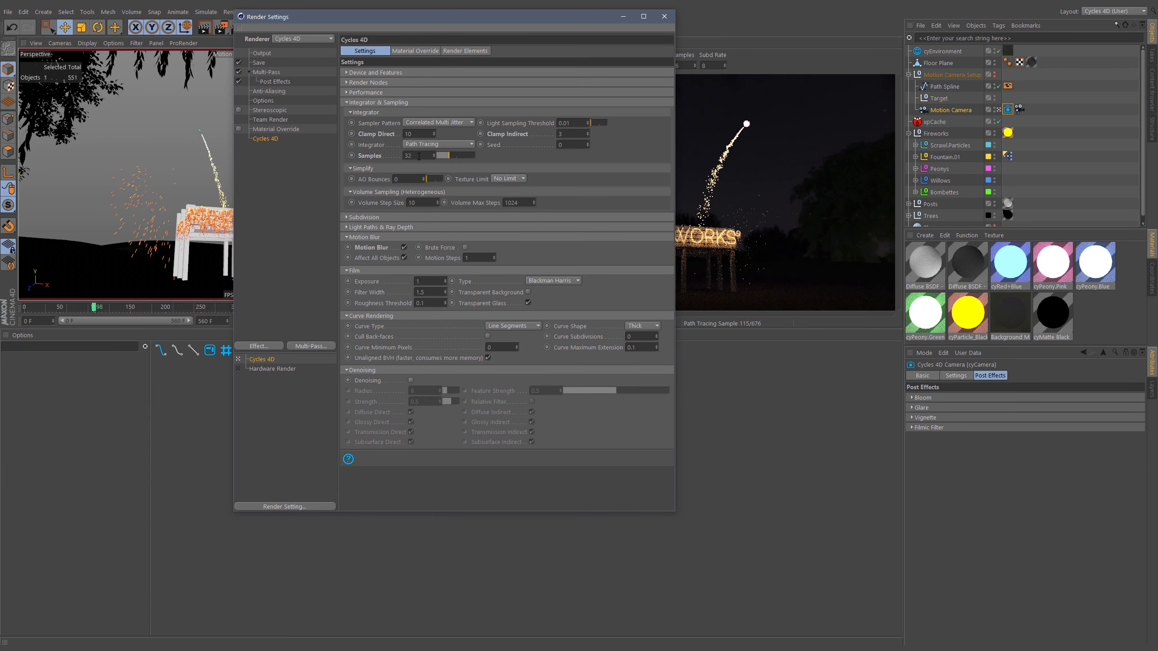
{"action": "key", "text": "Return"}
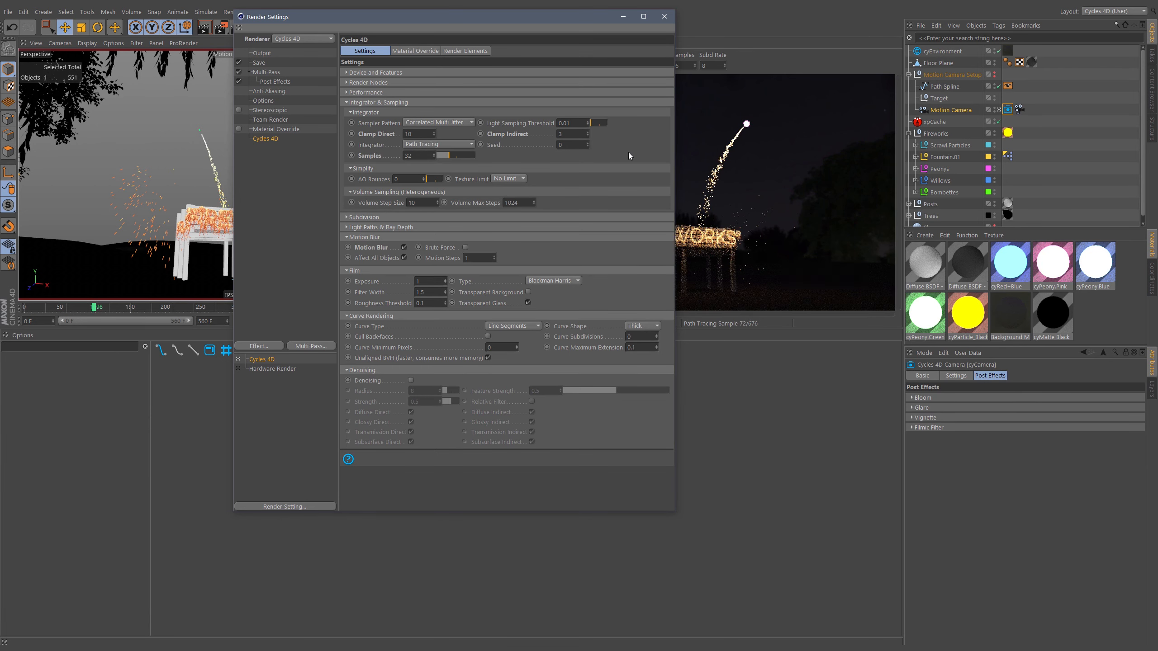